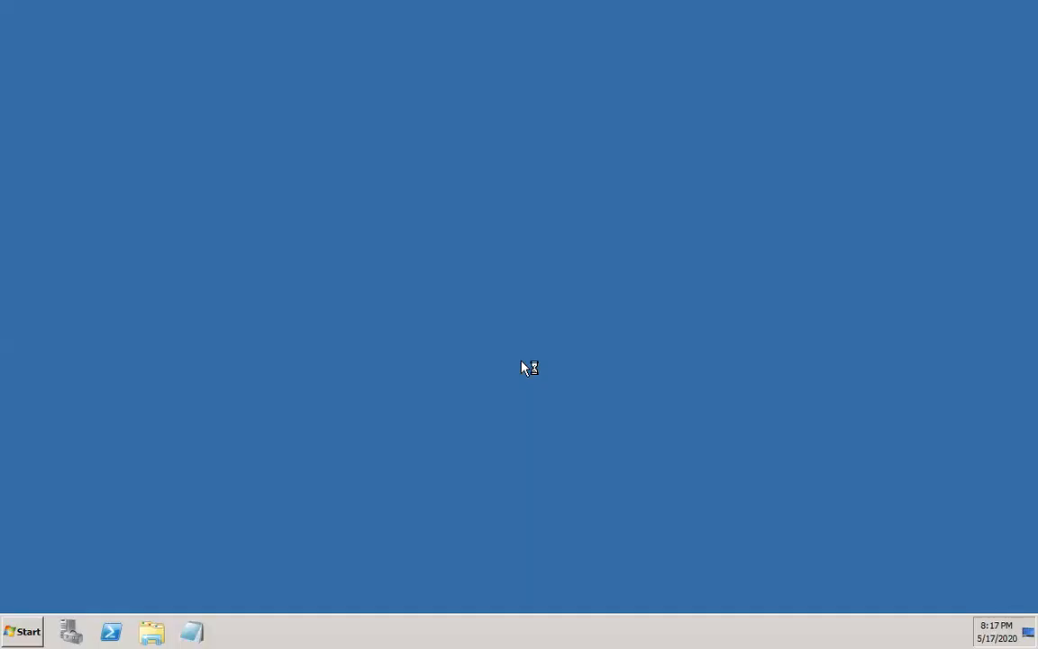
Launch SAP Logon, open the ECC system's logon screen, and log on to client 800 with the username and account password
click(349, 375)
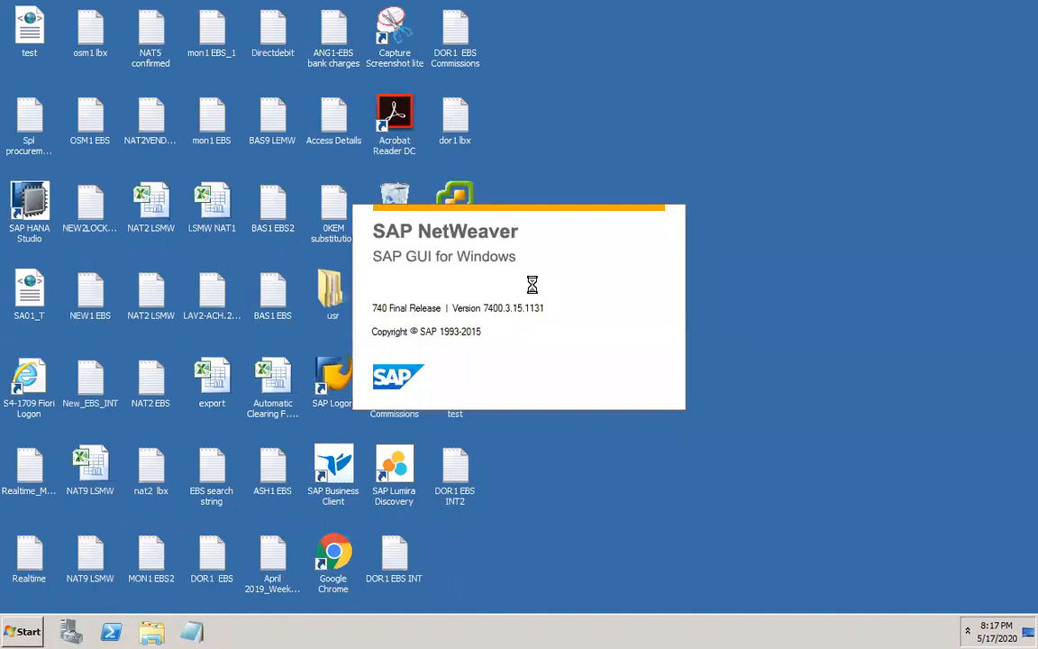
click(366, 270)
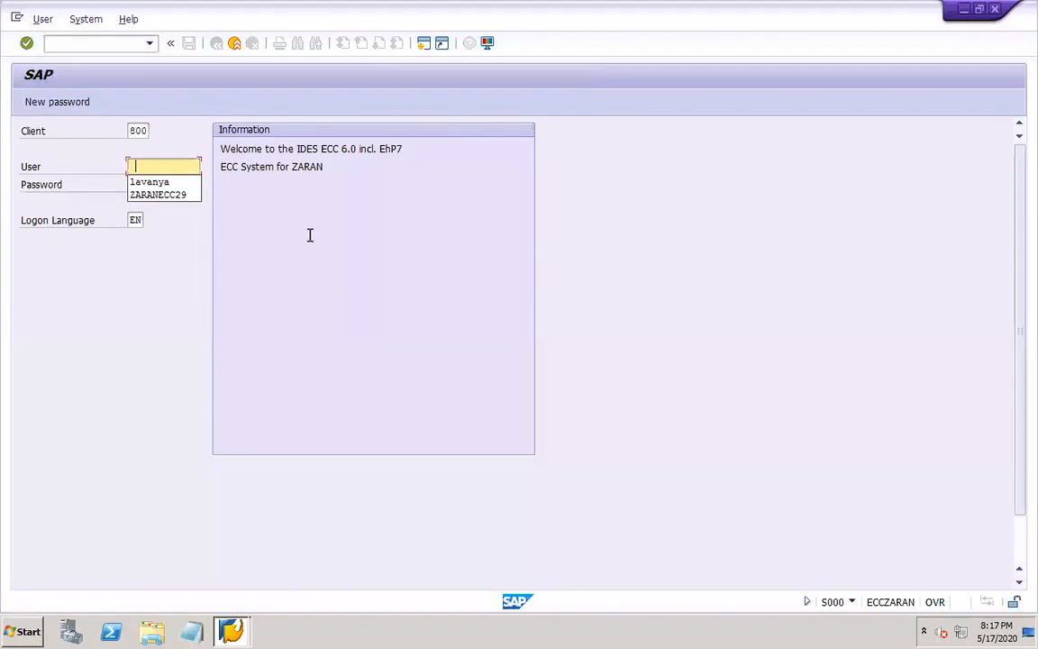
click(173, 184)
click(174, 185)
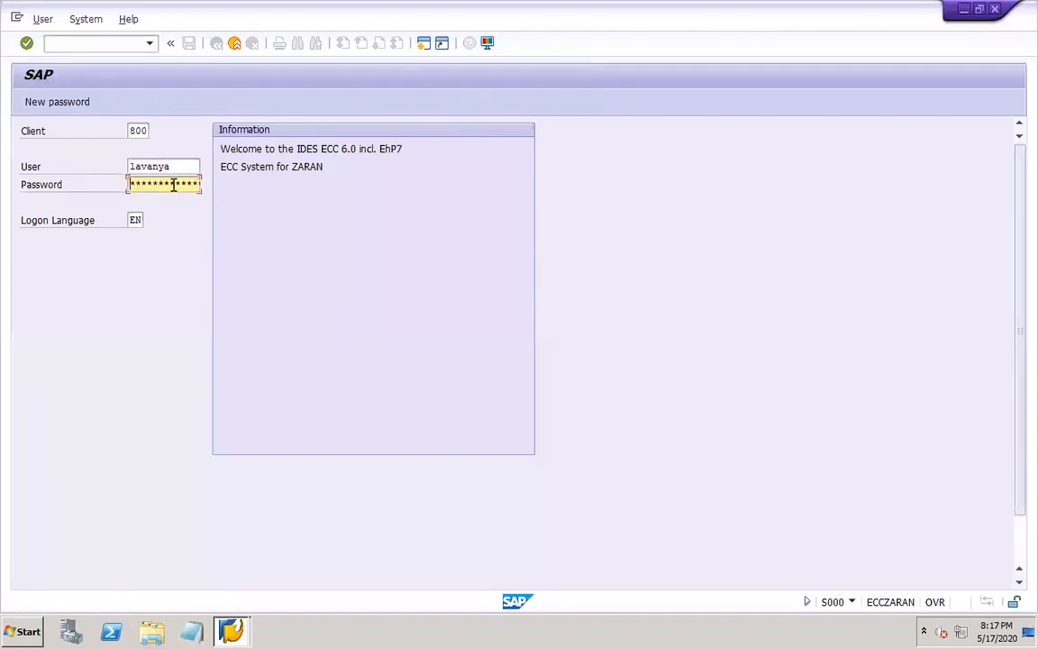
text(******)
key(Return)
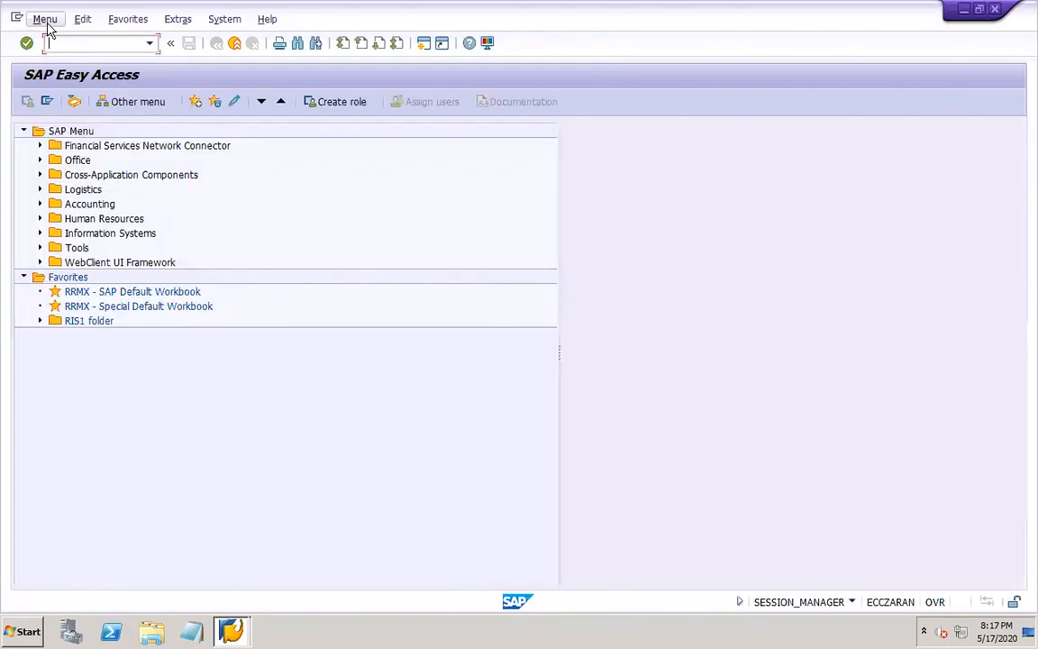
Run transaction spro and open the SAP Reference IMG
text(spro)
key(Return)
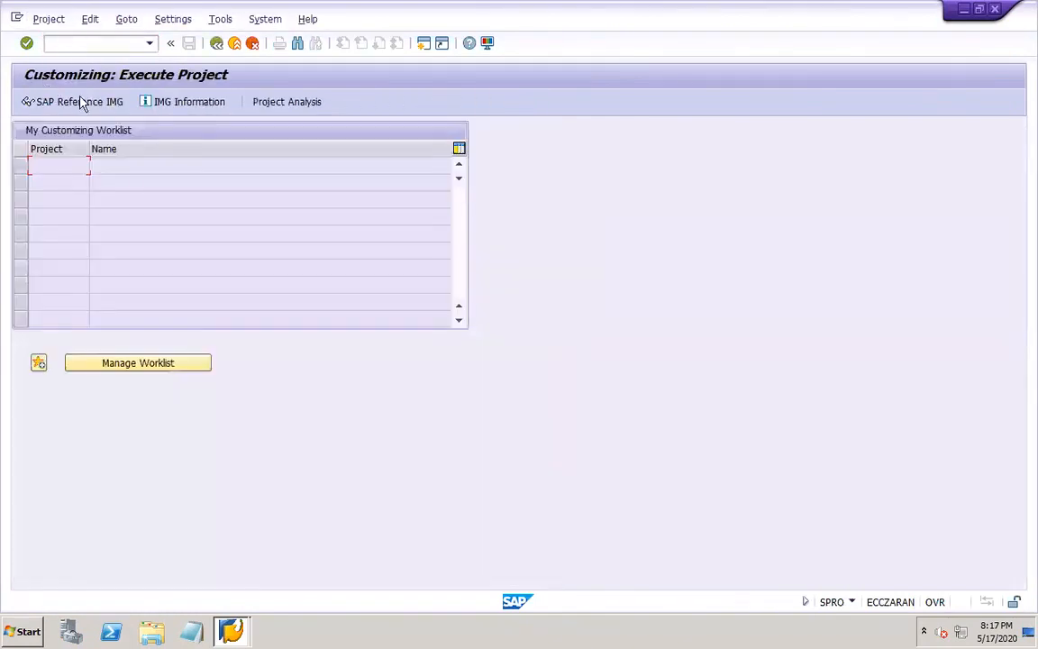
click(95, 103)
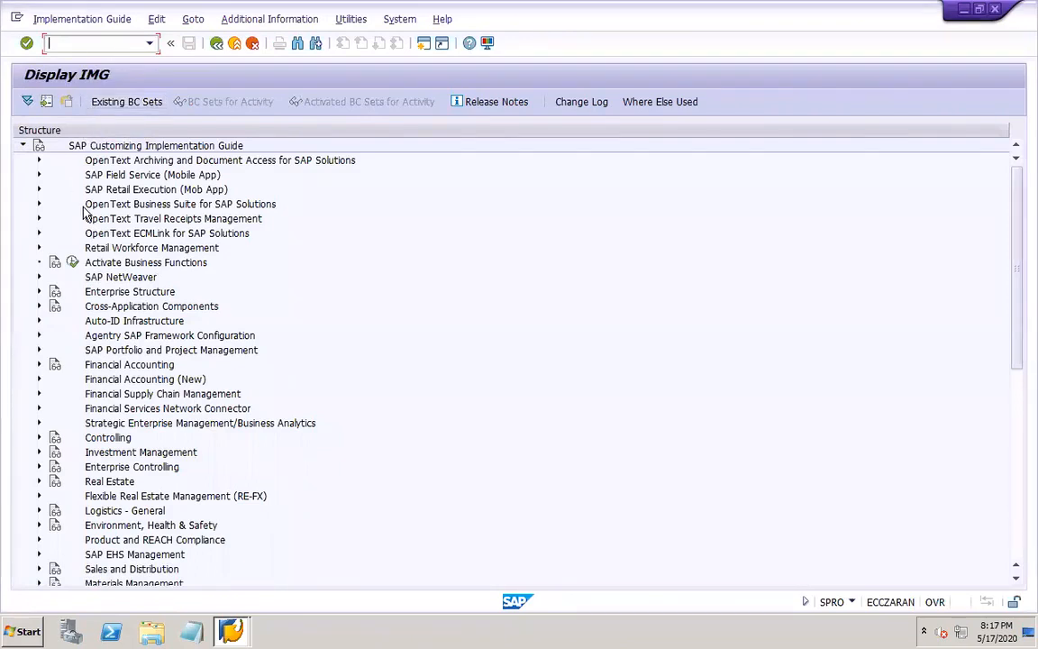
Open the Define Sales Organization activity under Enterprise Structure, Definition, Sales and Distribution
click(39, 291)
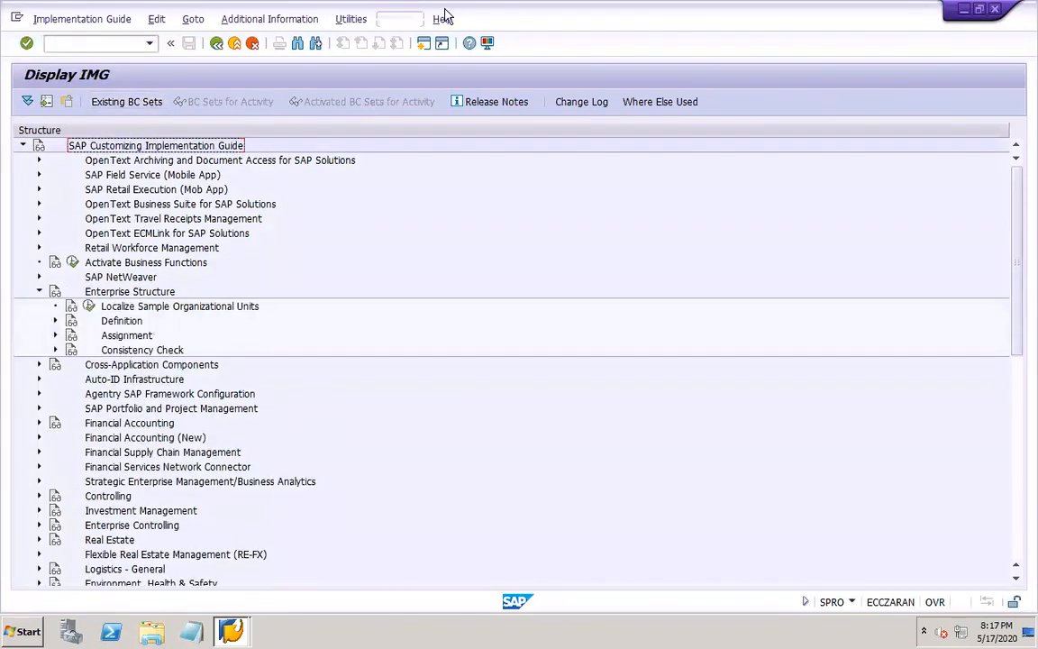
click(56, 321)
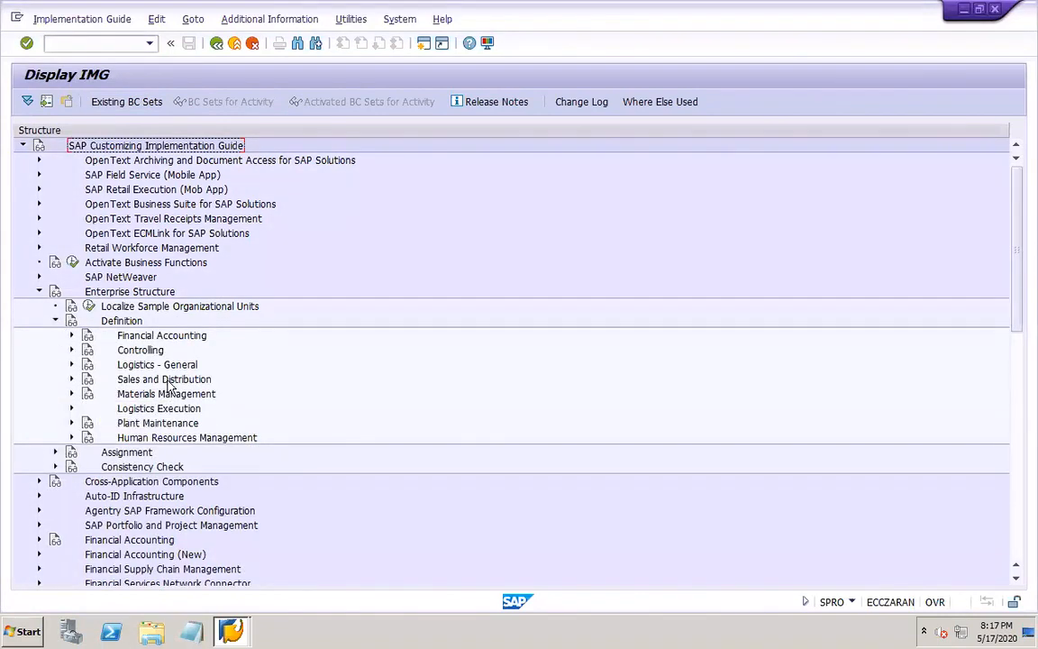
click(71, 379)
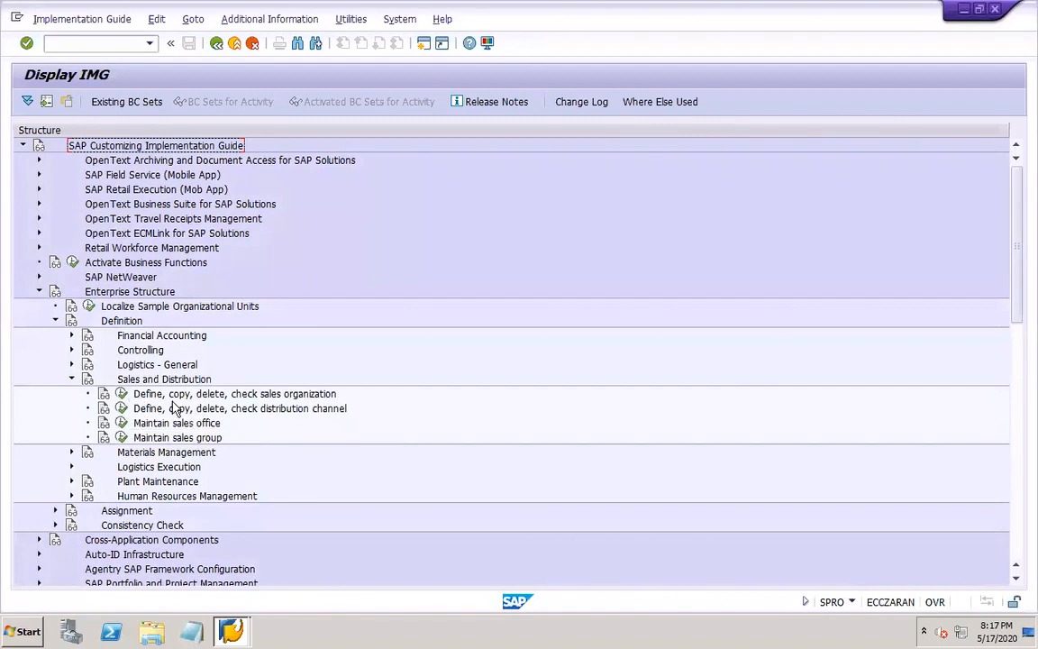
click(120, 395)
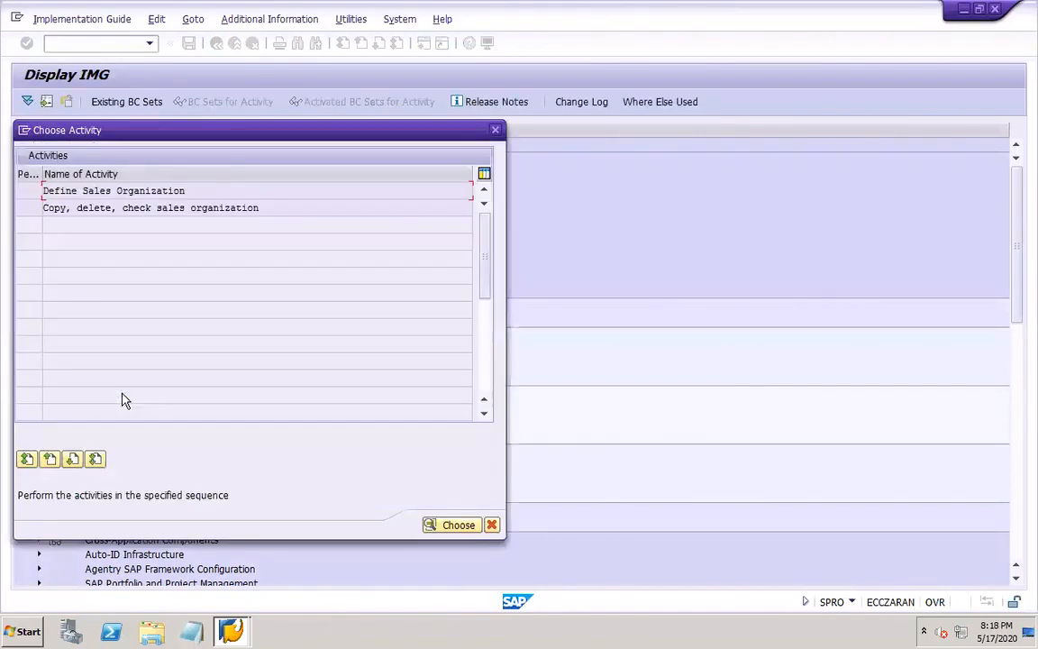
double_click(132, 190)
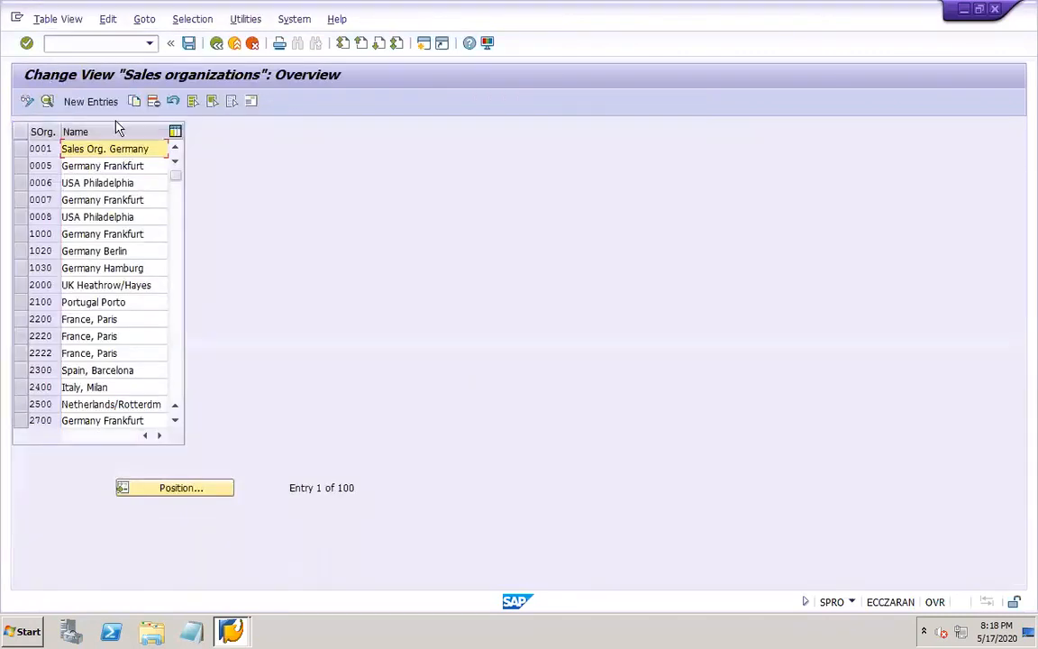
Create a new sales organization entry with code DOR1 and the name "DOR1 sales org"
click(90, 102)
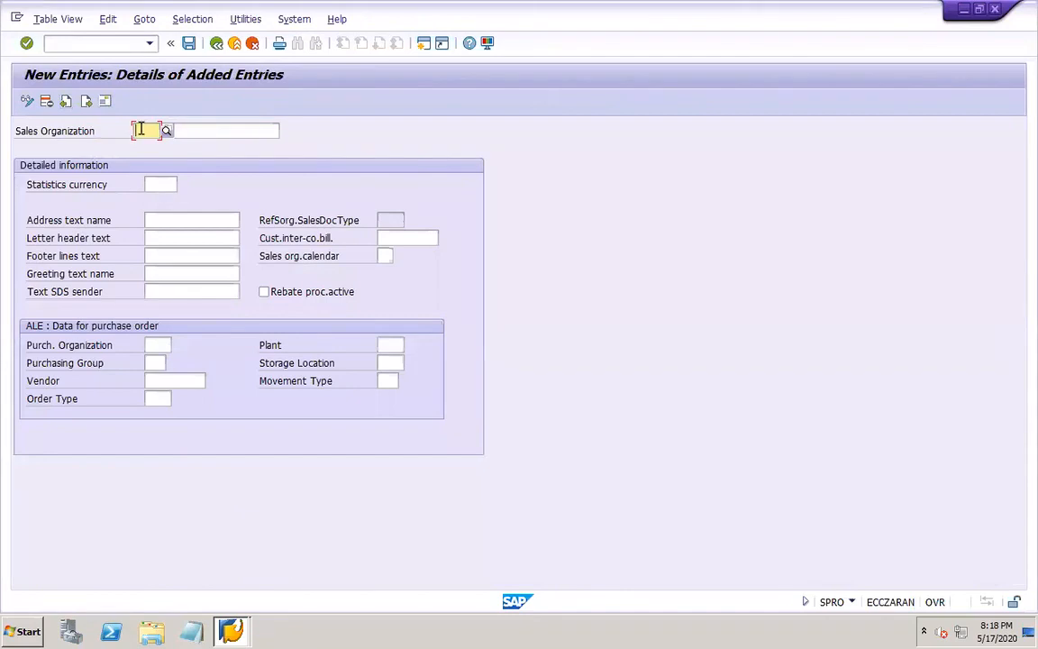
text(INR)
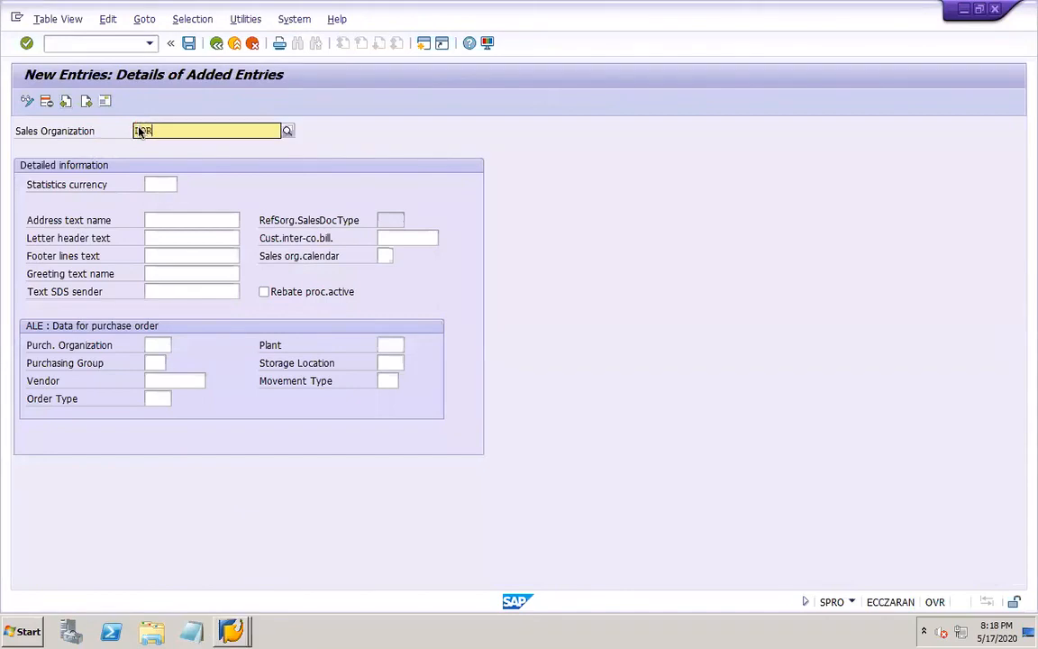
text(1)
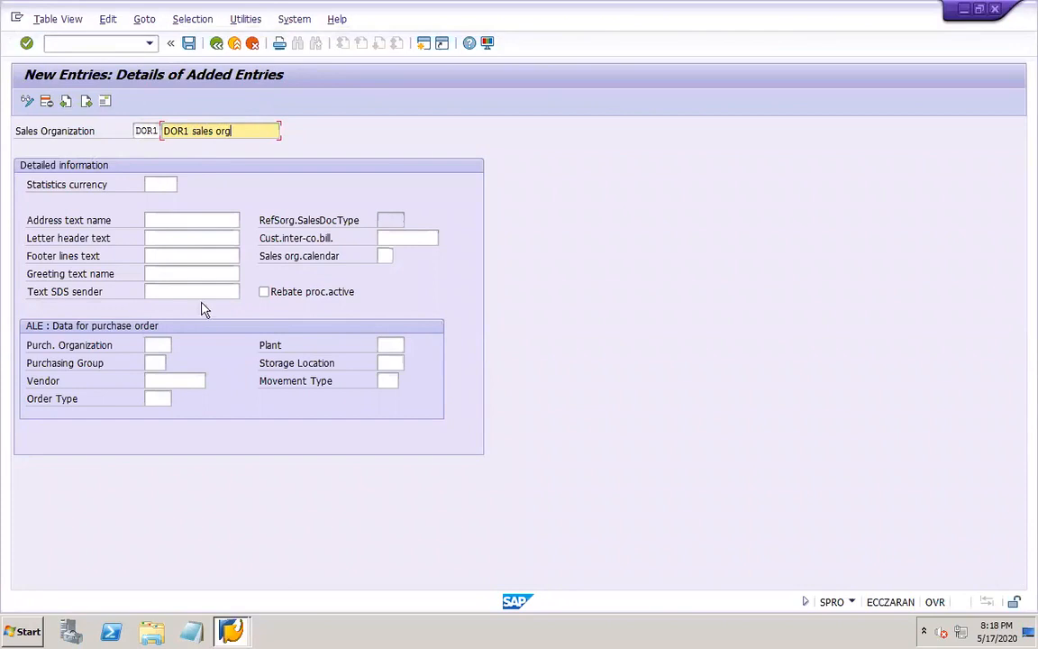
Save the sales organization, setting its address country to US and accepting the proposed customizing request
click(190, 44)
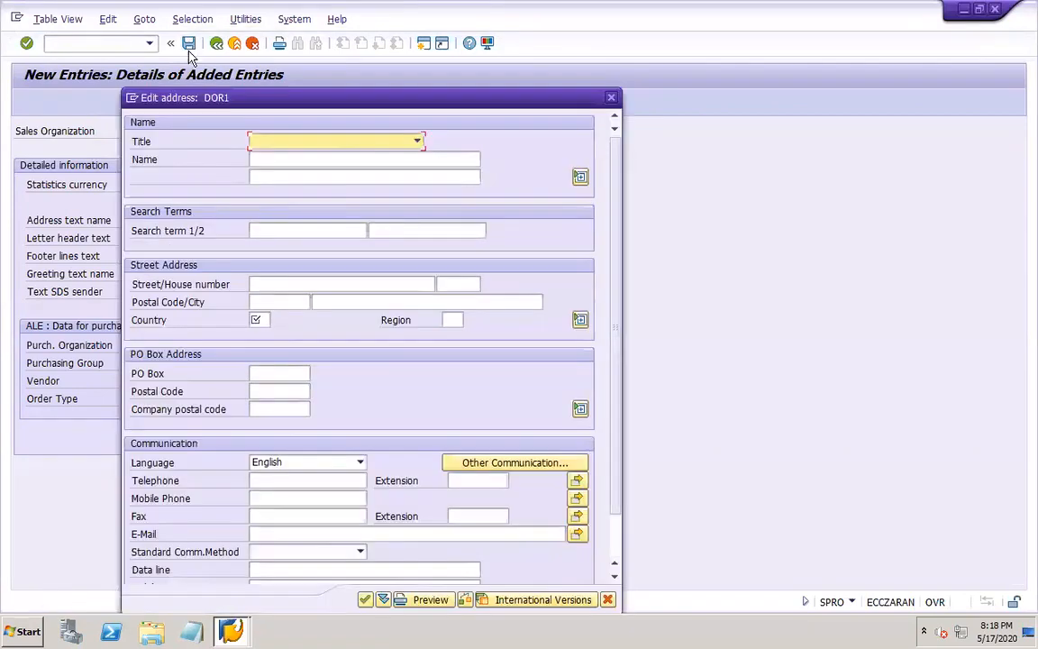
click(261, 320)
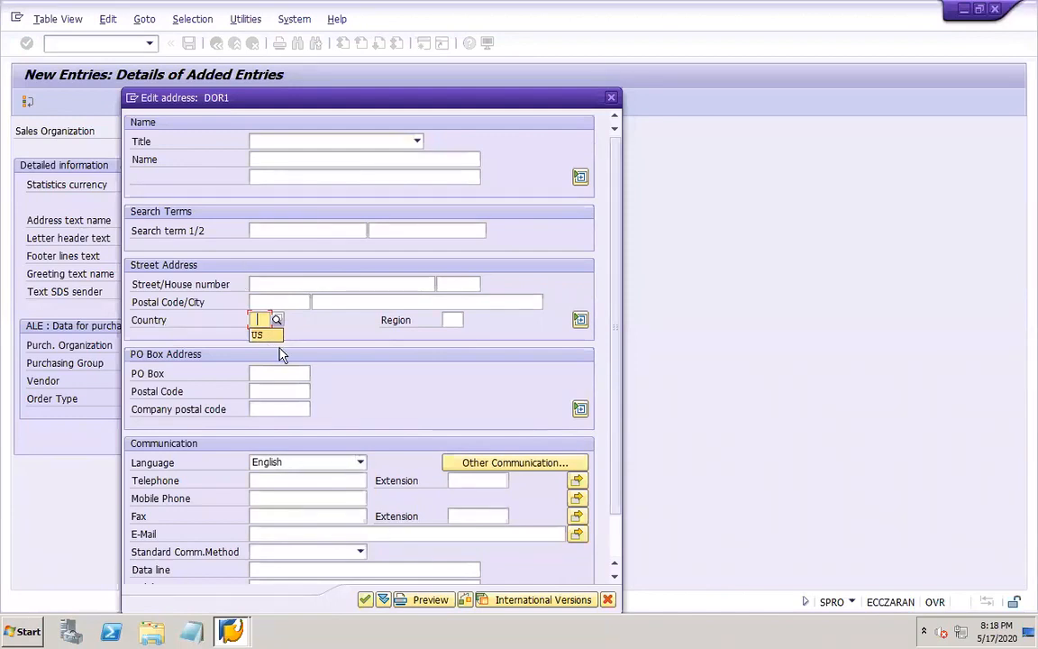
click(259, 335)
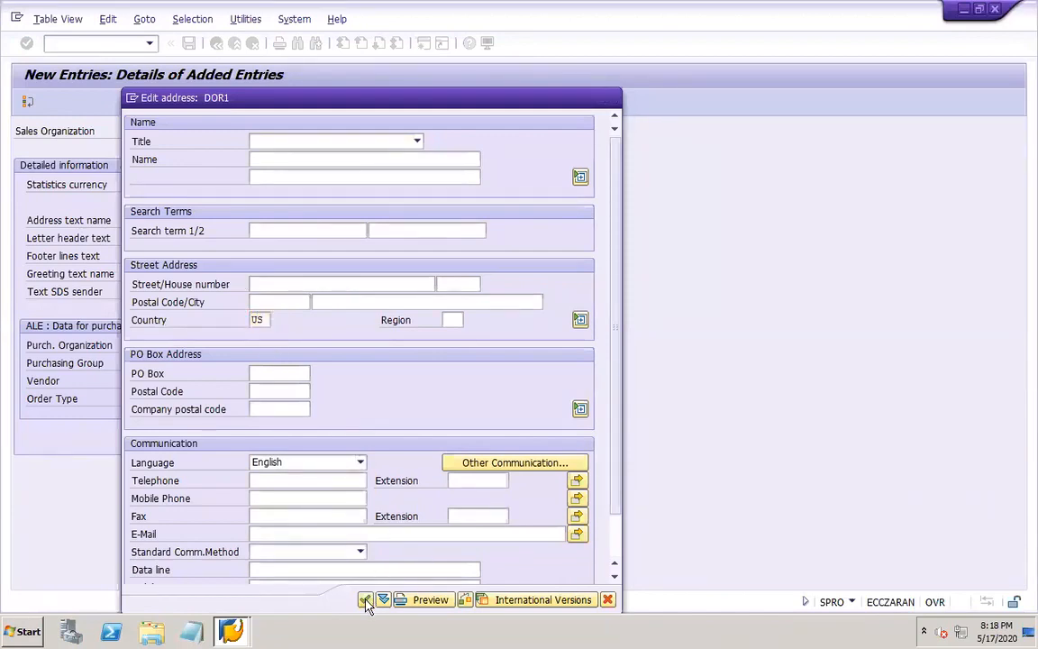
click(365, 599)
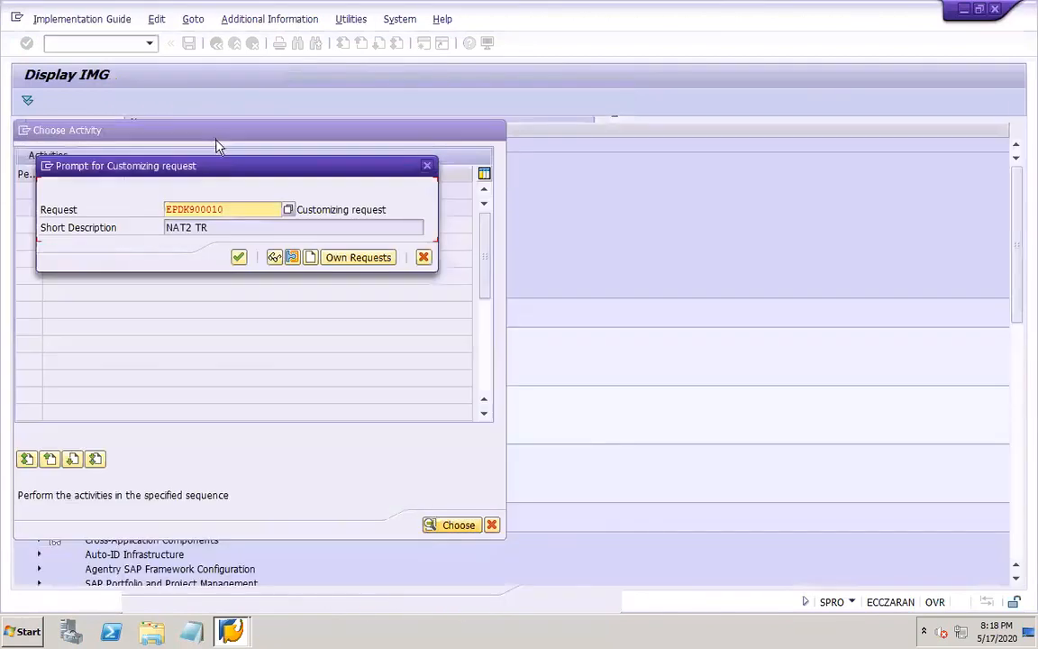
click(238, 257)
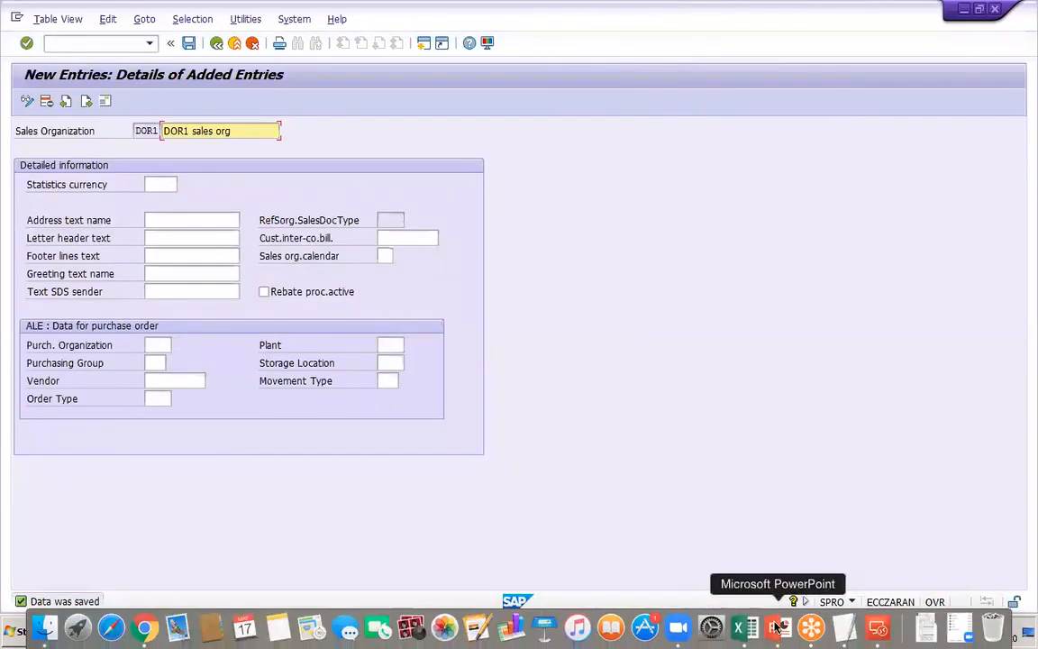
Switch to PowerPoint, add the line "Distribution channel" below "Sales organization" on slide 47, and save the presentation
click(777, 628)
key(Return)
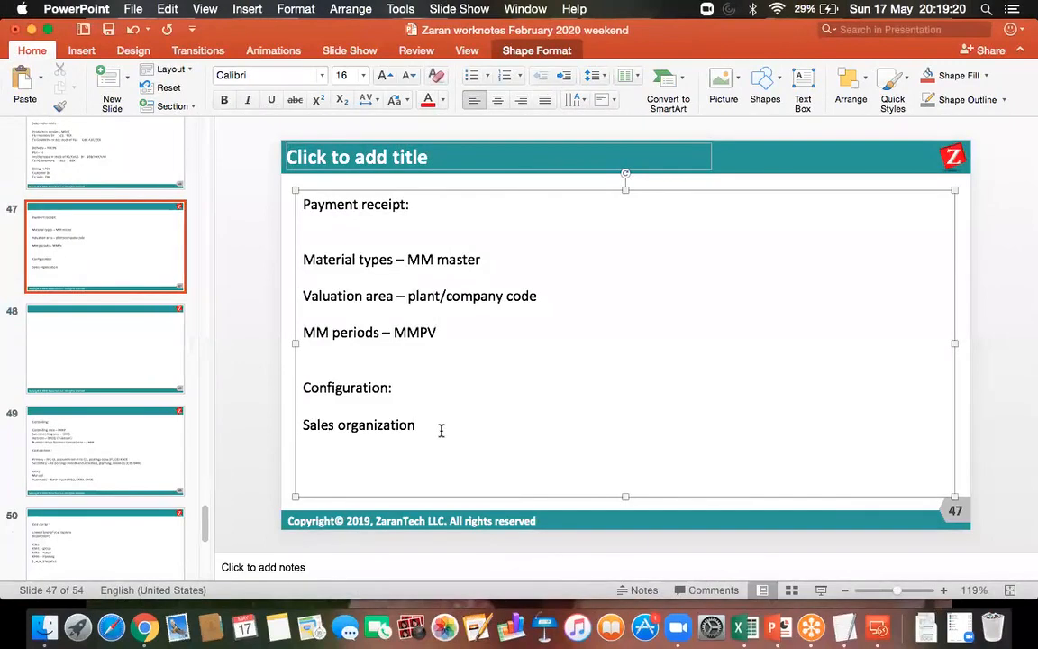
text(distribution channel)
key(Return)
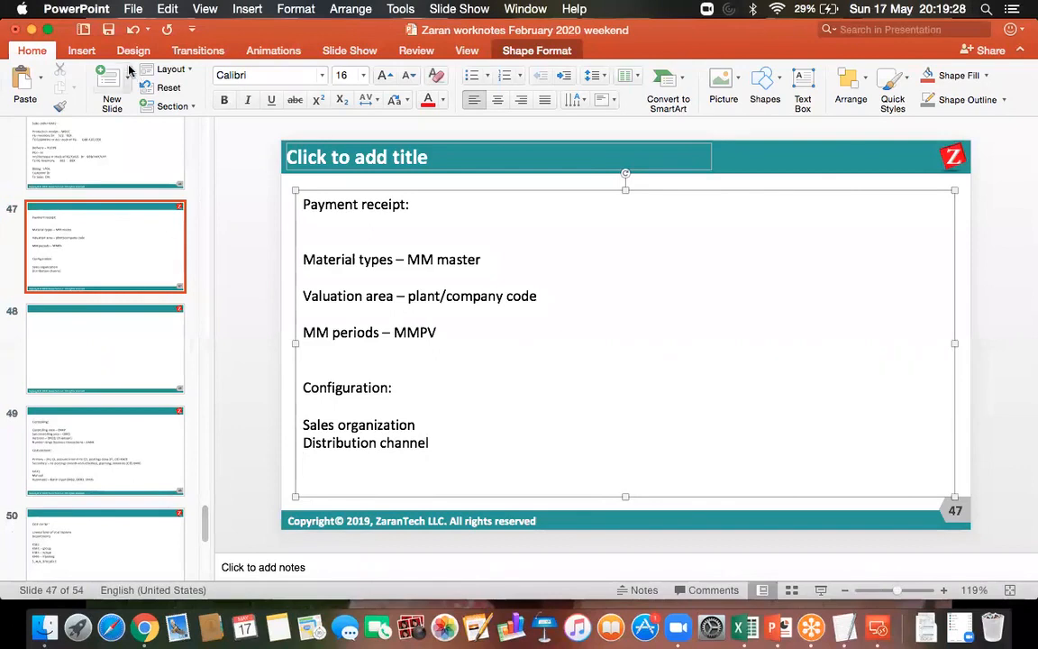
key(super+s)
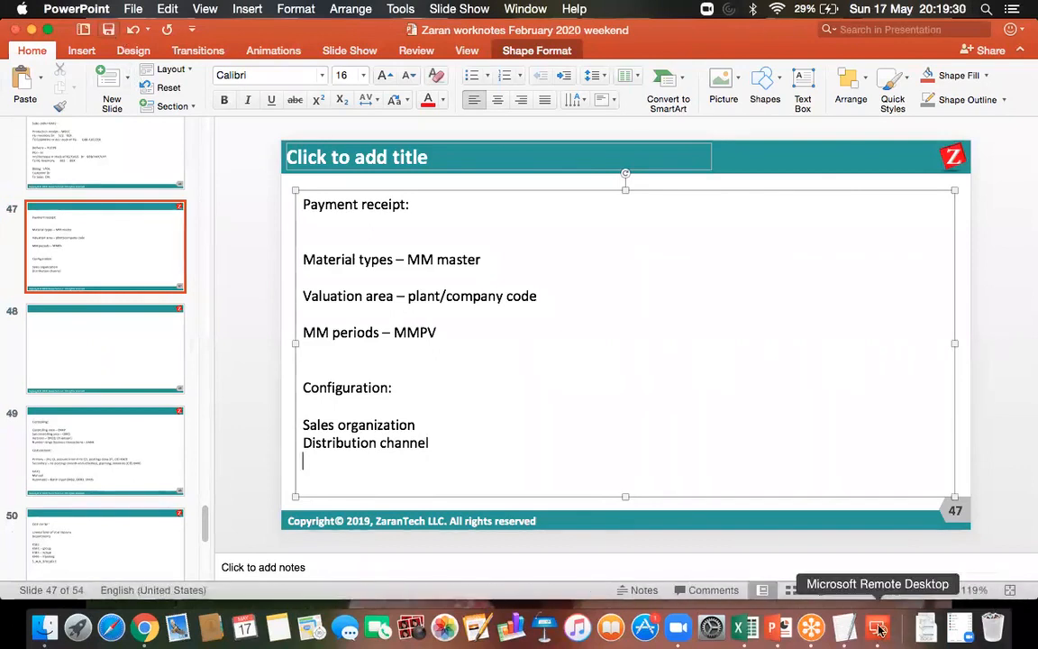
Return to the SAP session in Microsoft Remote Desktop, leave the sales organization activity, and open the Define distribution channel activity
click(878, 628)
double_click(622, 232)
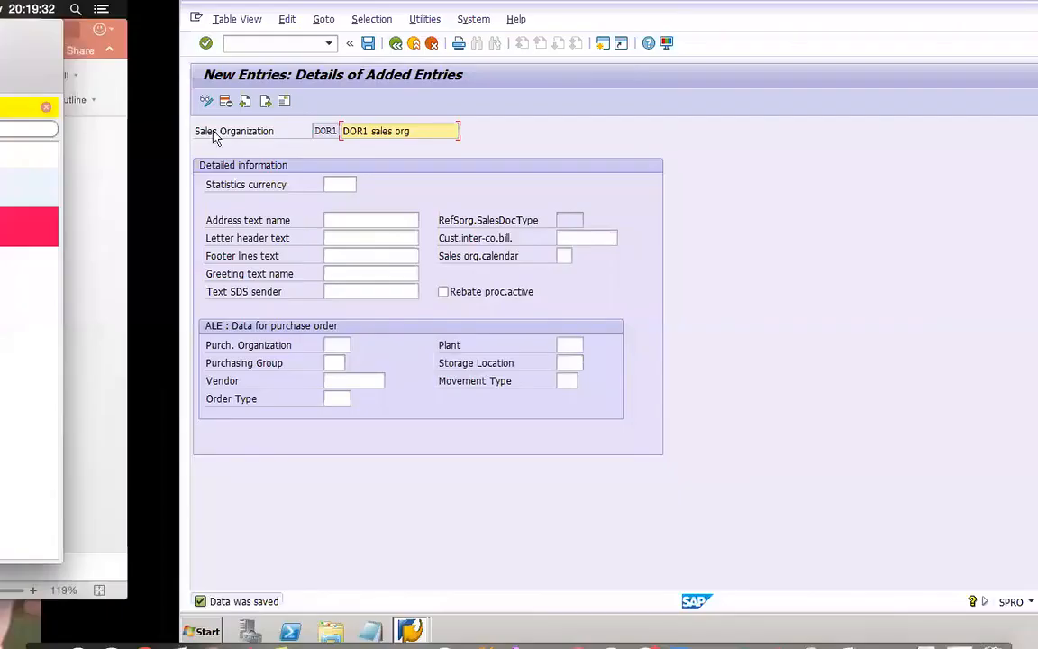
click(218, 45)
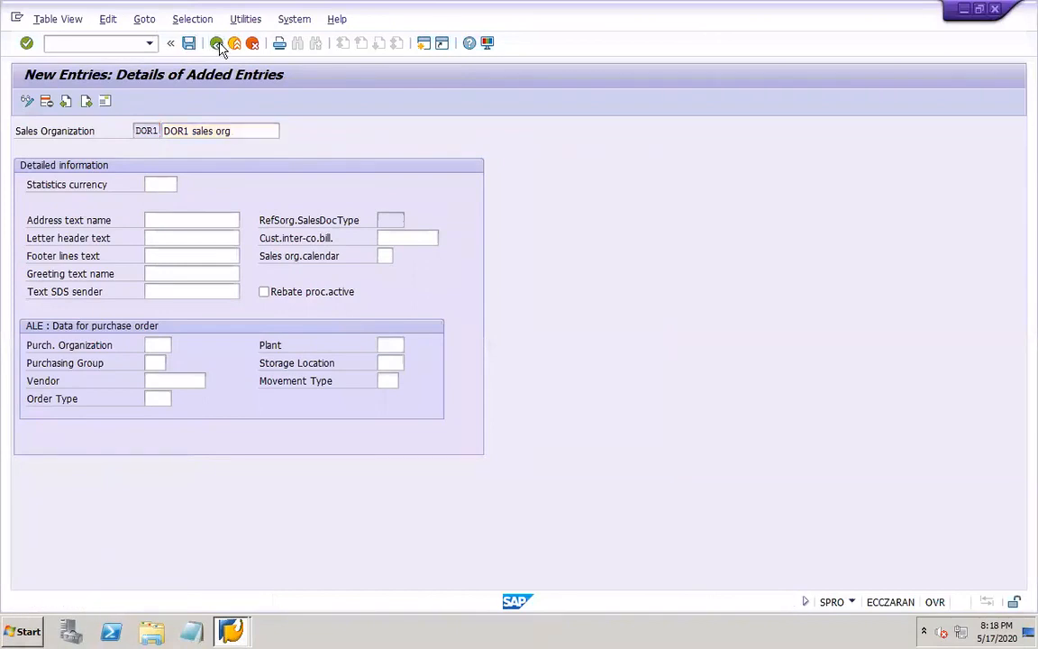
click(217, 44)
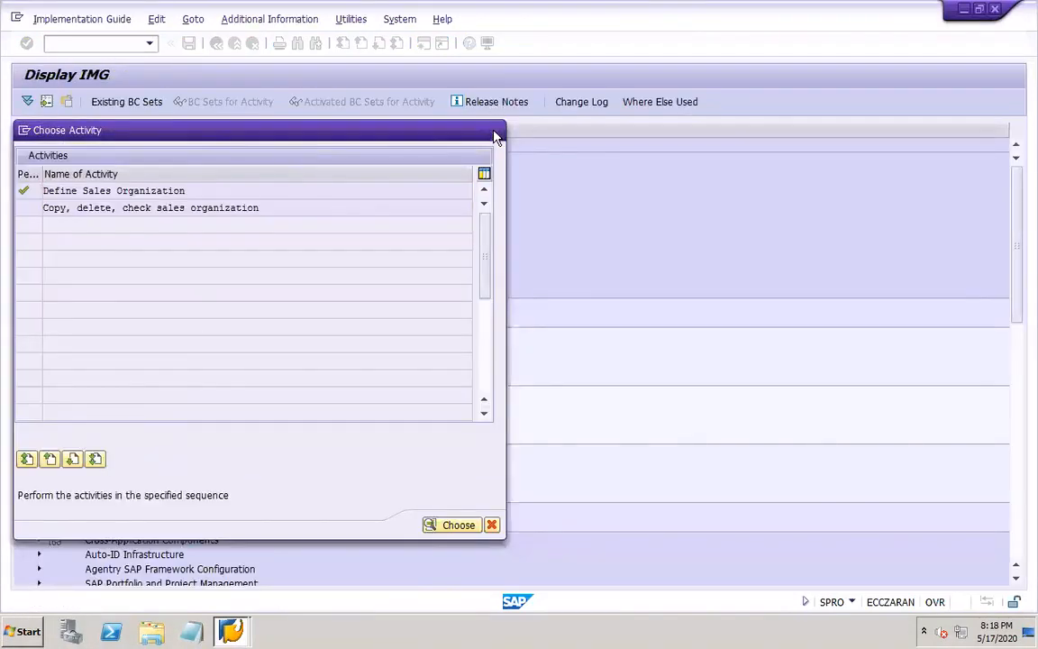
click(495, 130)
click(120, 409)
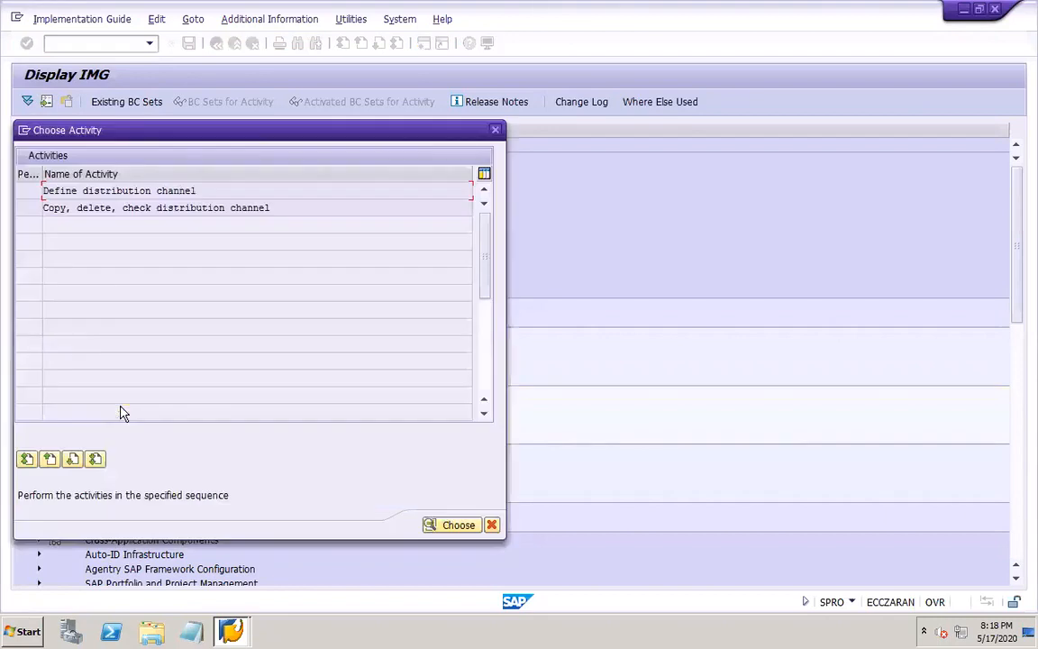
double_click(112, 189)
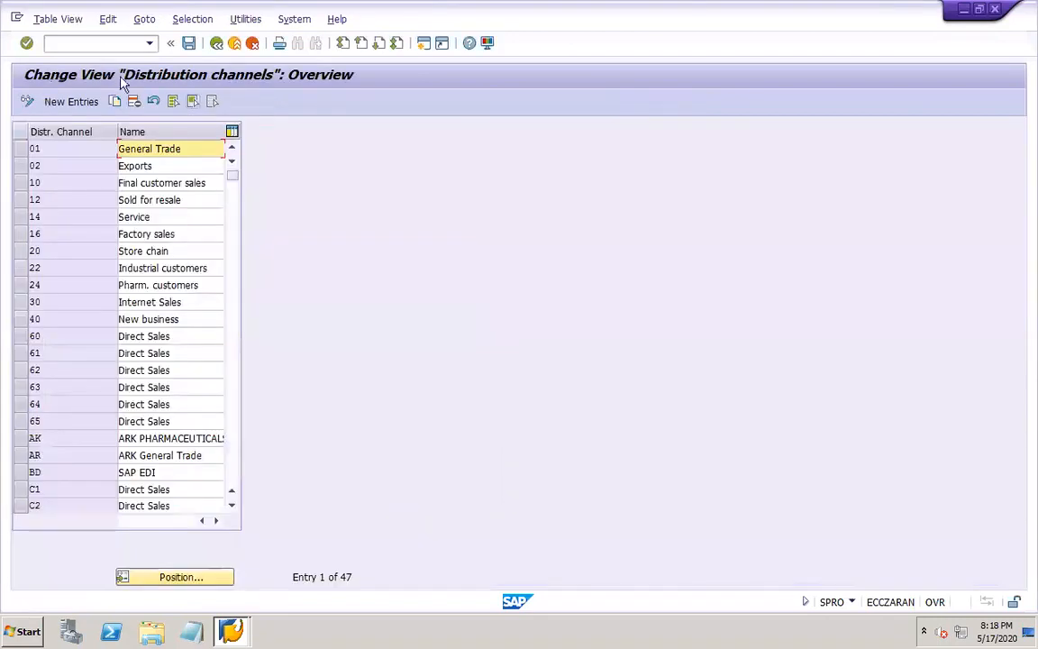
Create distribution channel DO named "DOR1 distribution ch", save it under the proposed customizing request, and return to the IMG structure
click(72, 102)
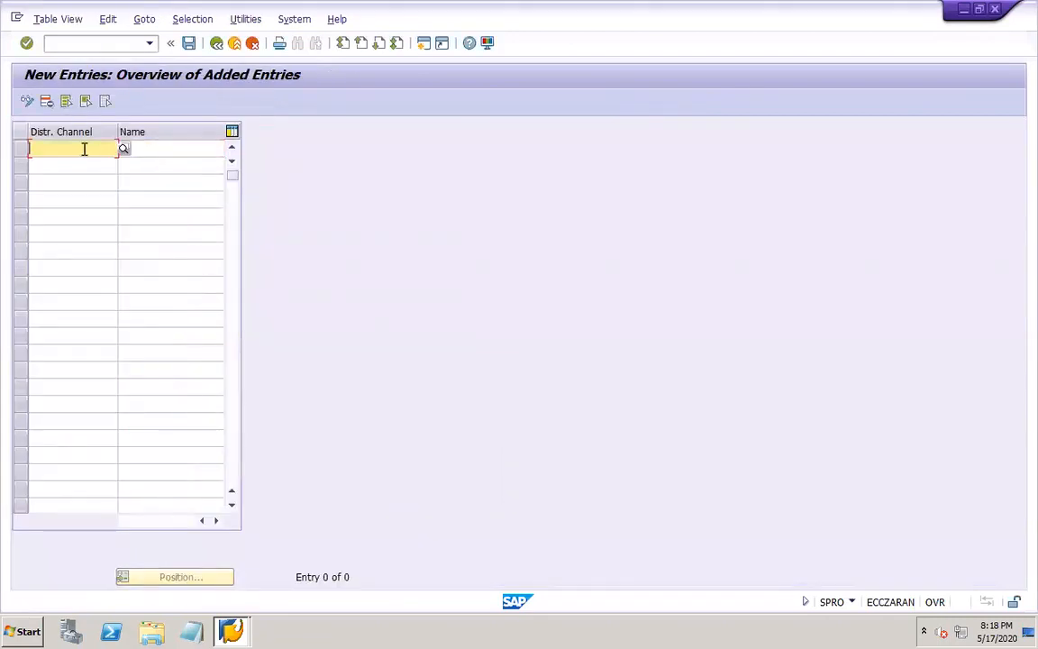
text(DOR1)
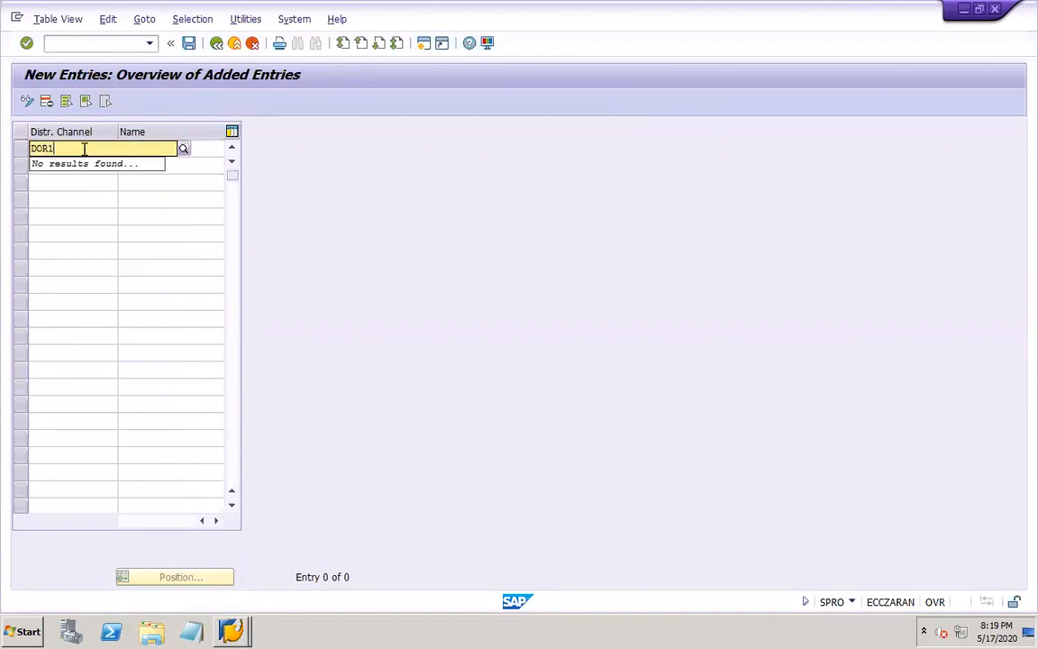
key(Tab)
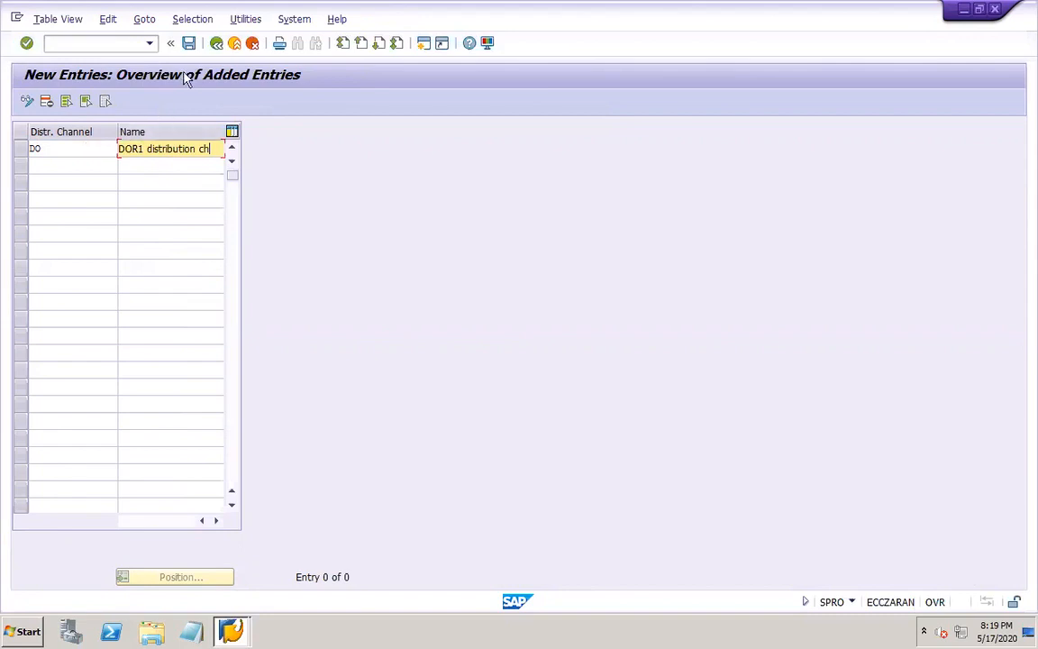
click(190, 43)
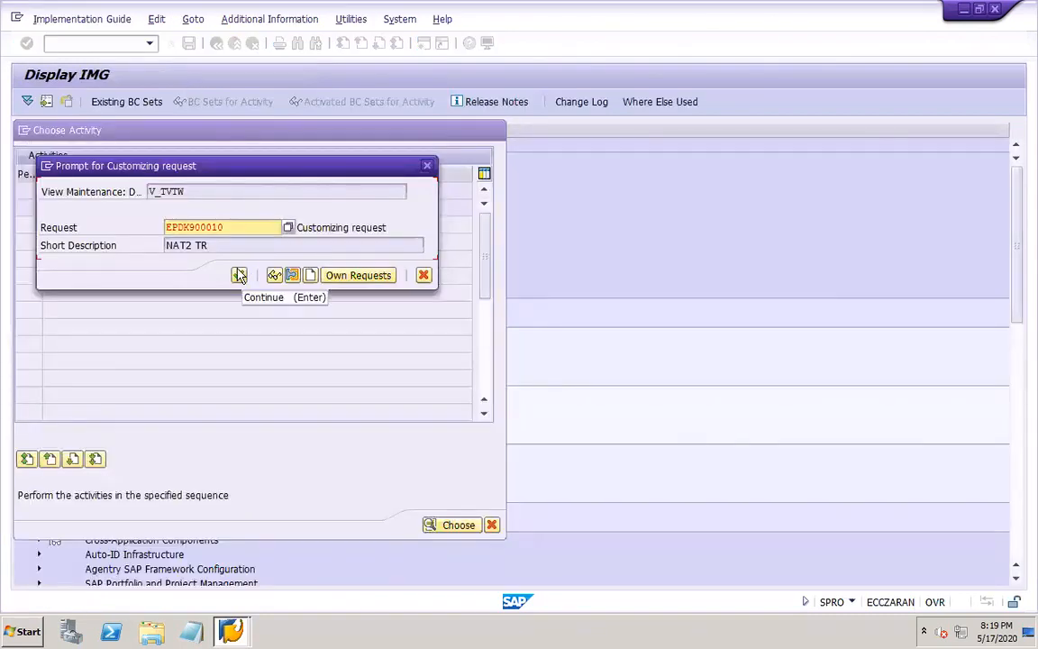
click(239, 275)
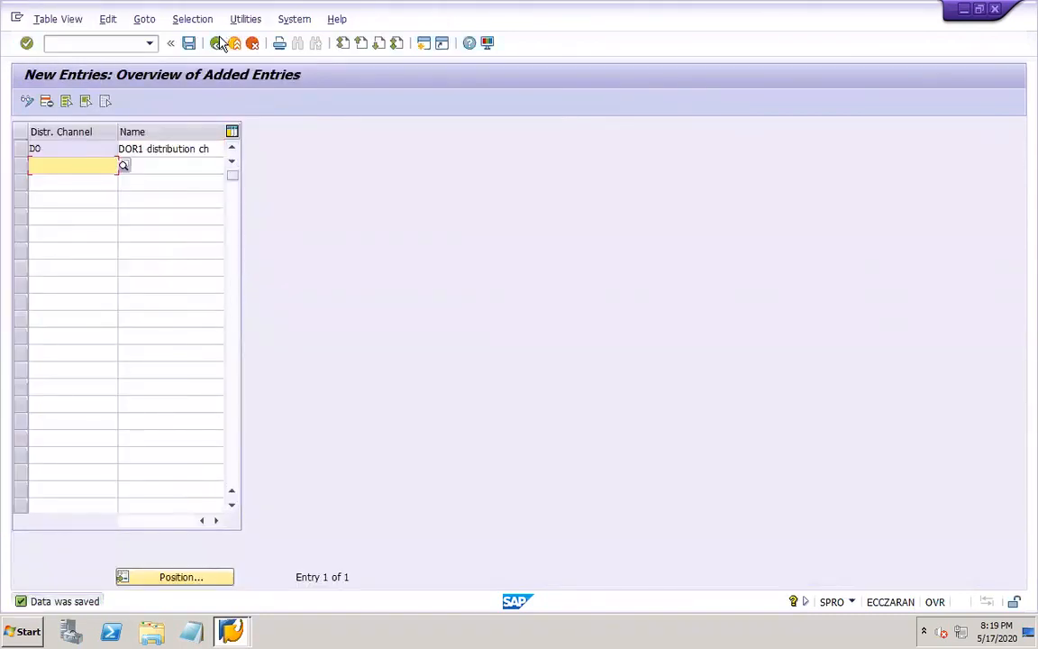
click(217, 44)
click(216, 45)
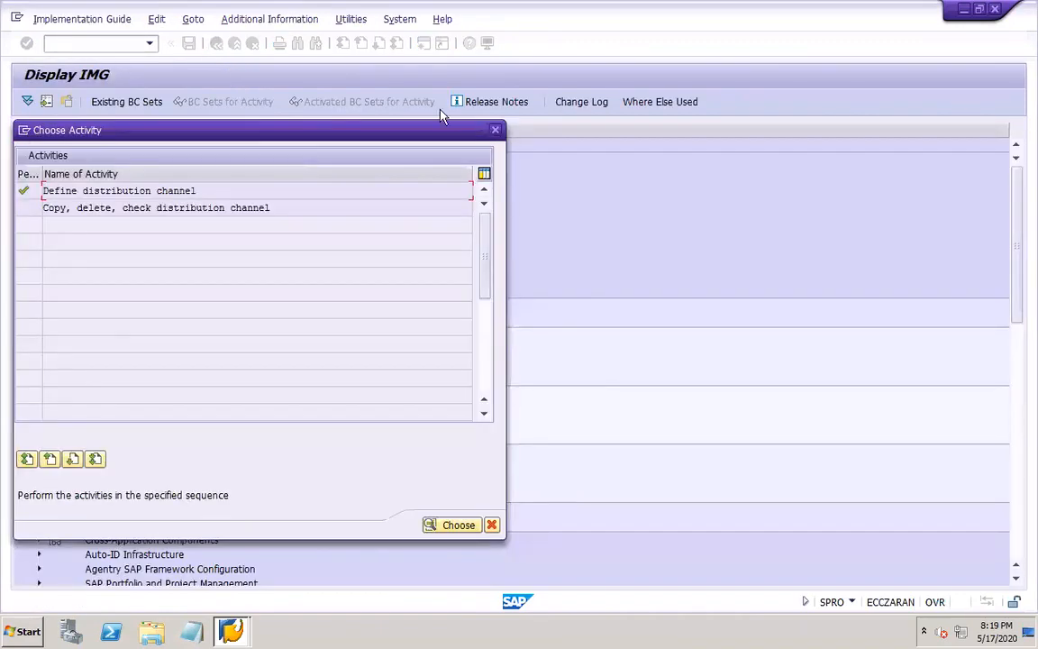
click(495, 132)
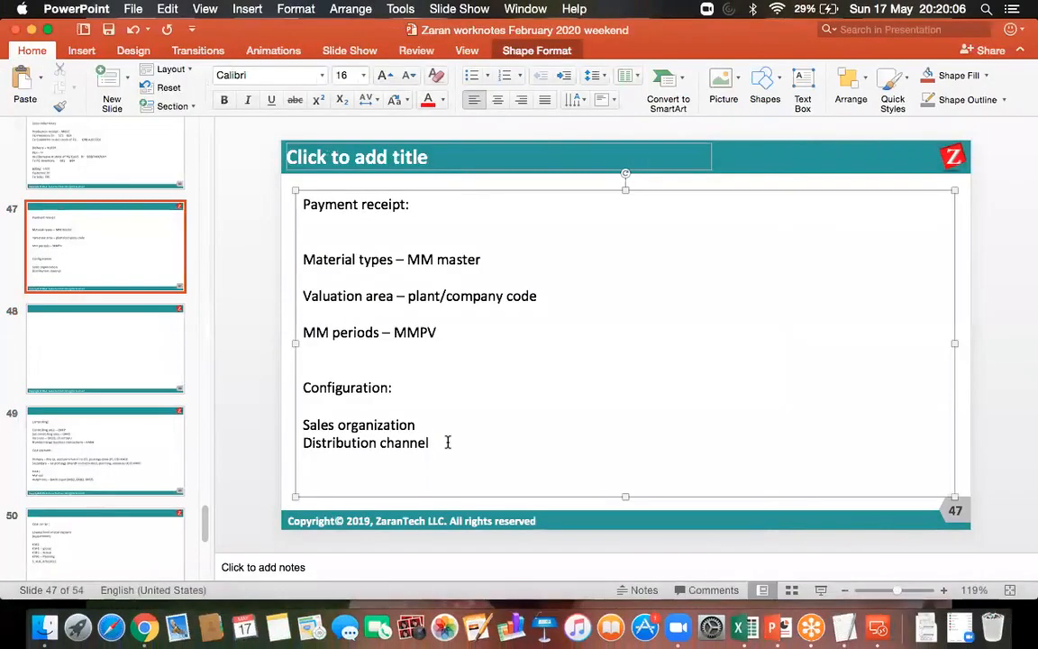
Add the line "Shipping point" below "Distribution channel" in the PowerPoint notes on slide 47
key(Return)
text(sh)
key(BackSpace)
text(ipping poin)
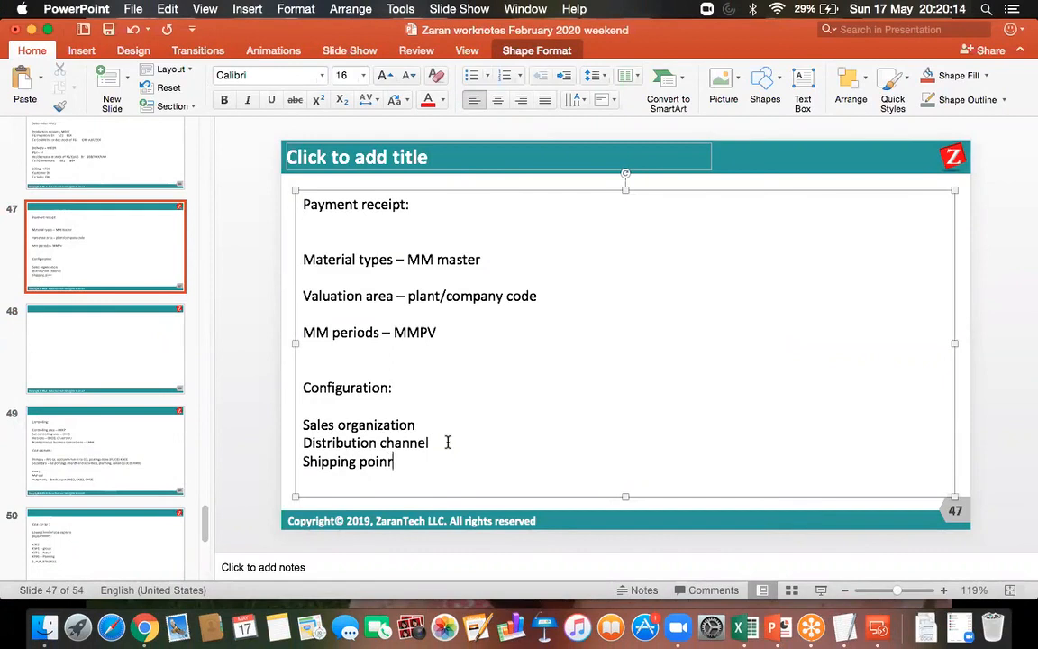
text(t)
key(Return)
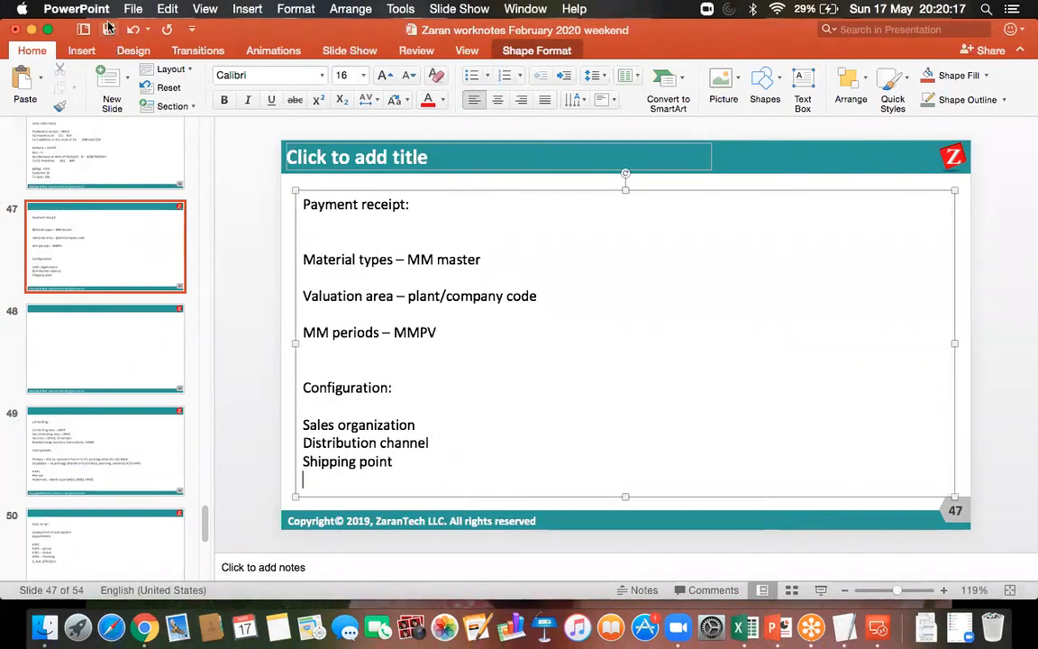
Switch to the SAP session in Microsoft Remote Desktop and open the Define shipping point activity under Definition, Logistics Execution
click(877, 626)
double_click(644, 227)
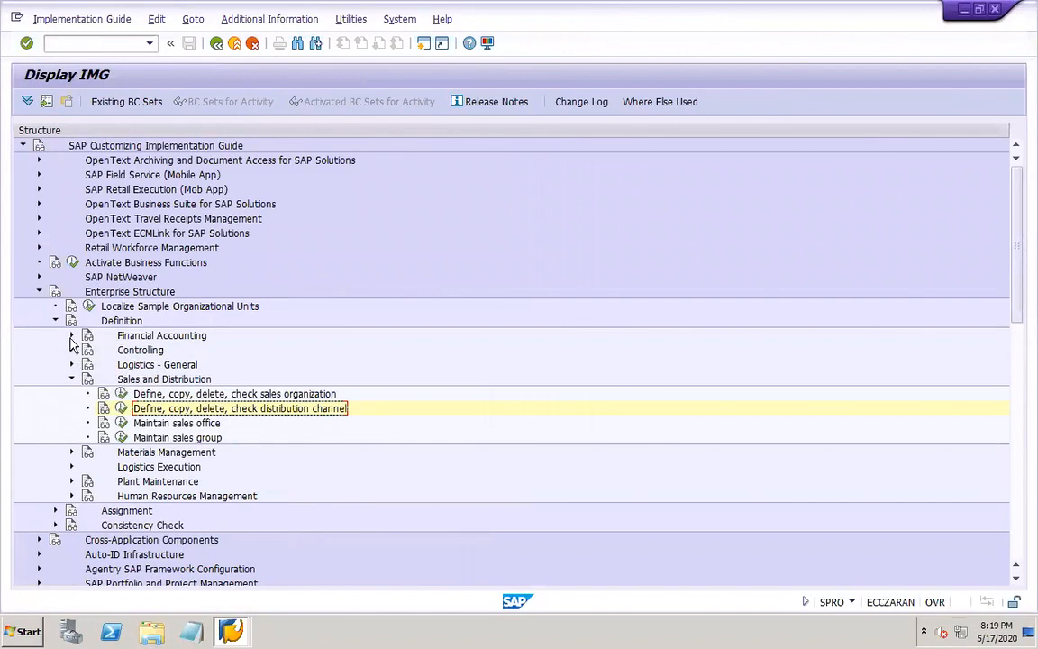
click(72, 379)
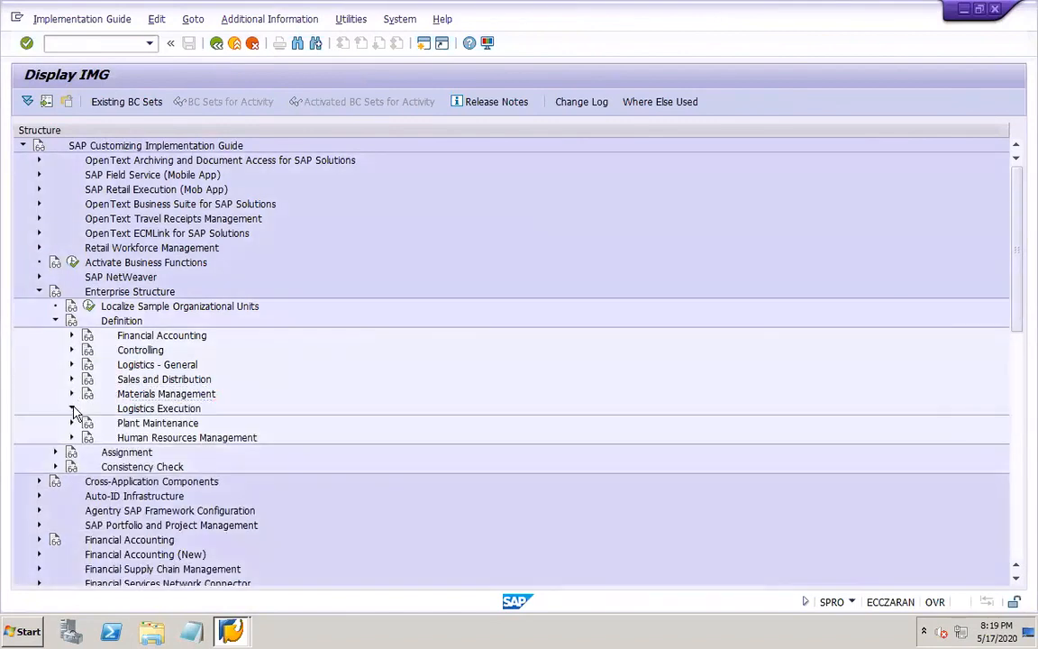
click(72, 408)
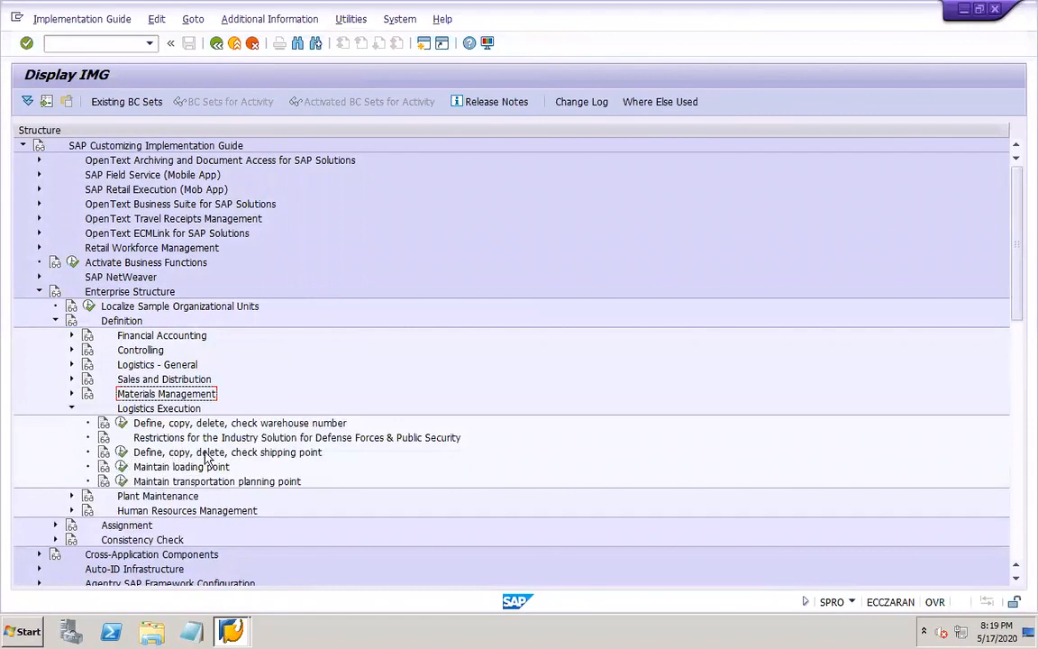
click(121, 451)
double_click(102, 193)
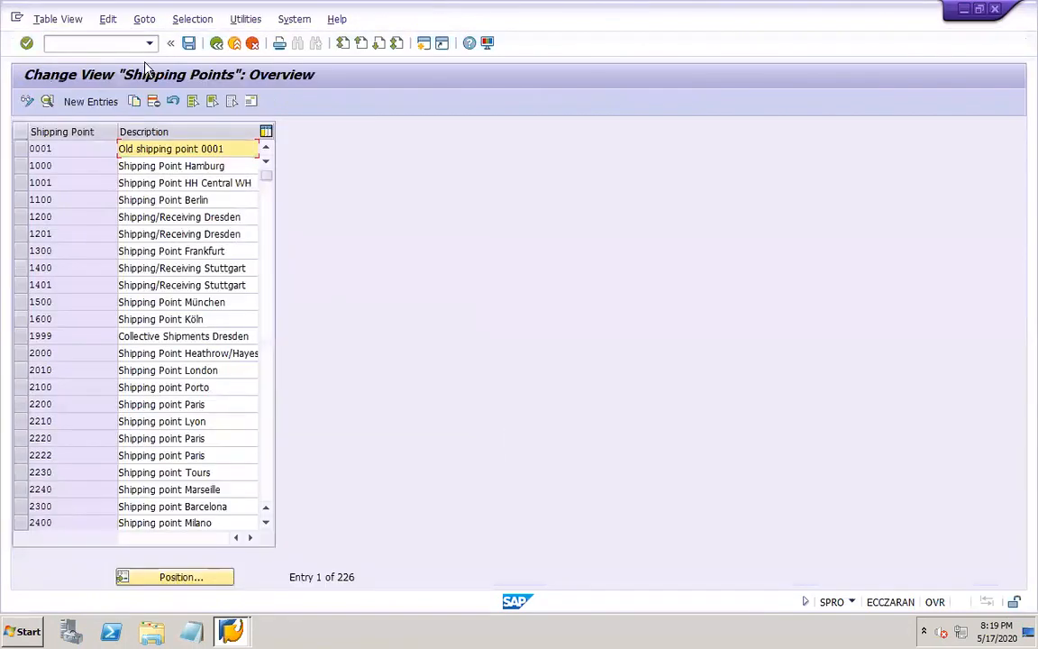
Create a new shipping point DOR1 described as "DOR1 shipping point" with factory calendar 01 (Germany standard)
click(90, 101)
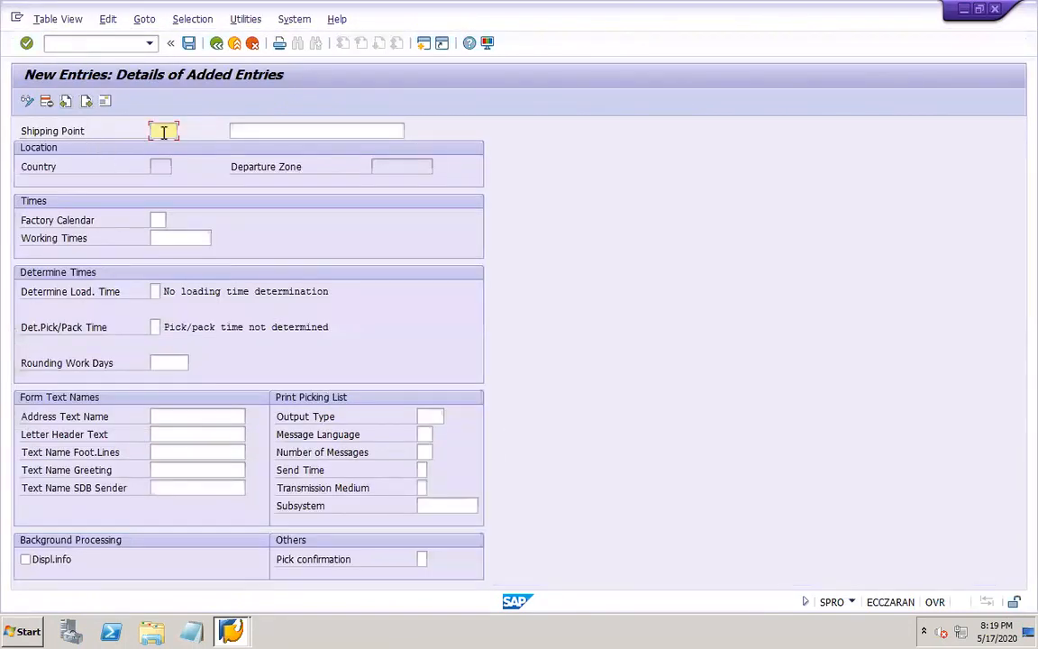
text(DCR1)
key(Tab)
text(DOR1 s)
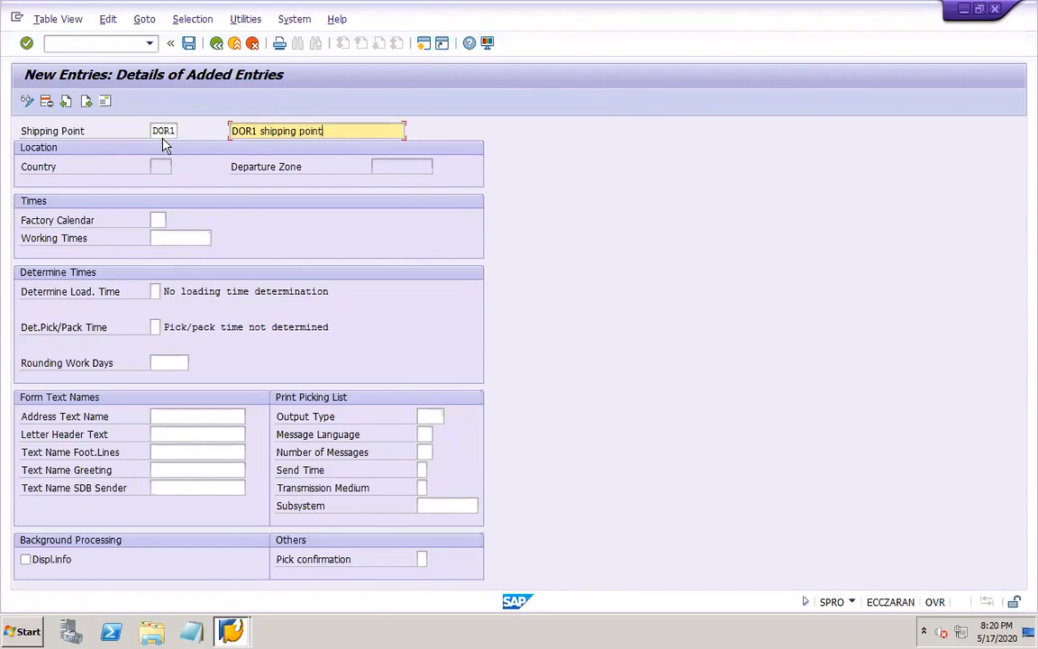
click(157, 219)
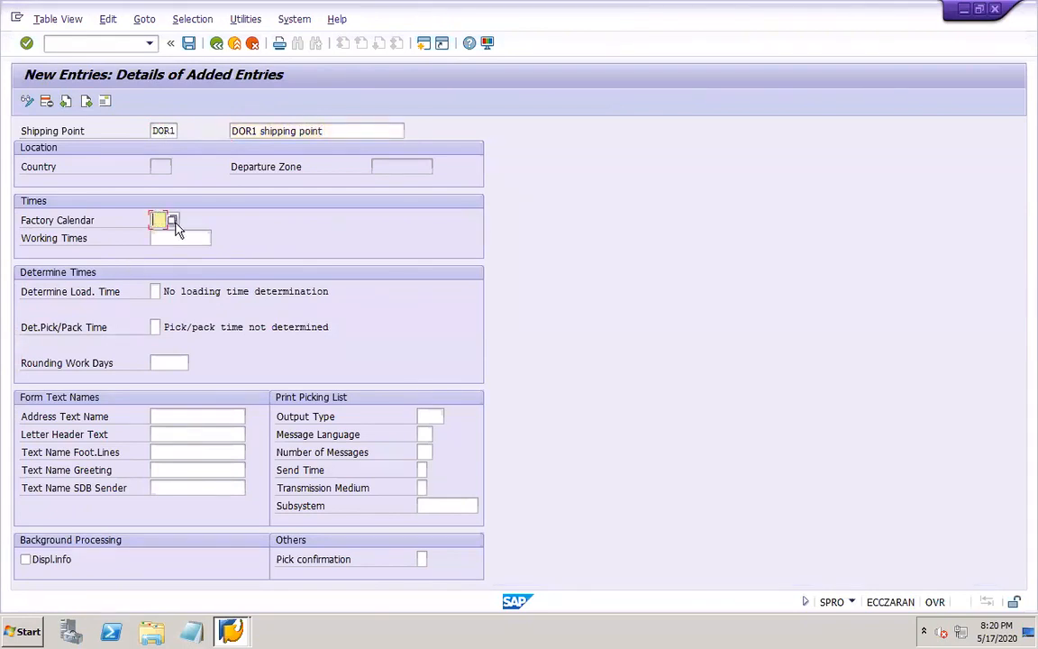
click(173, 221)
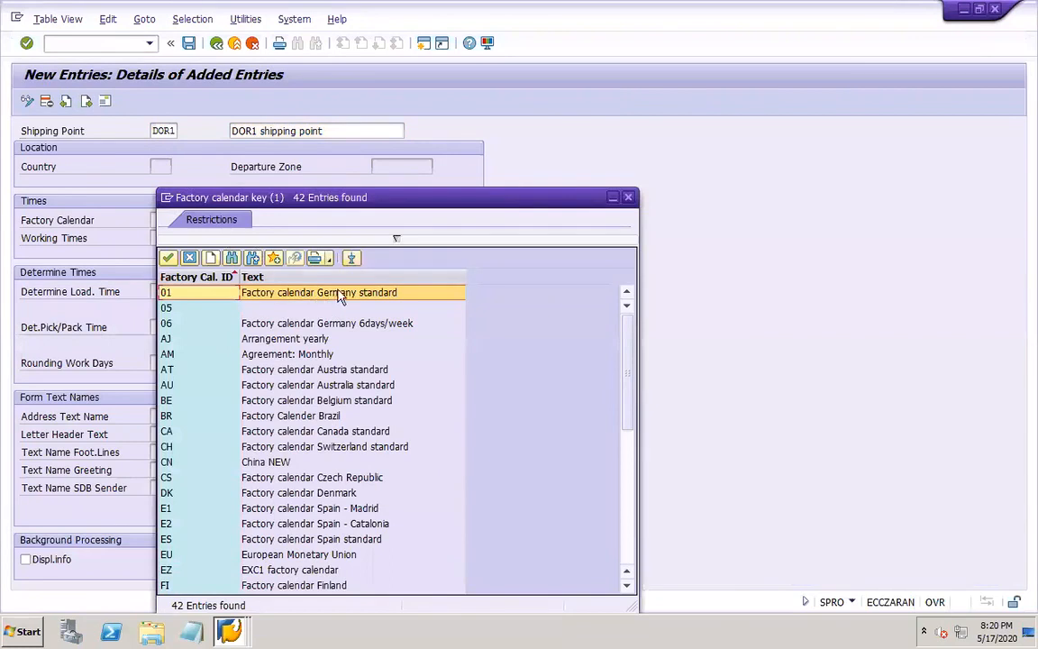
double_click(356, 294)
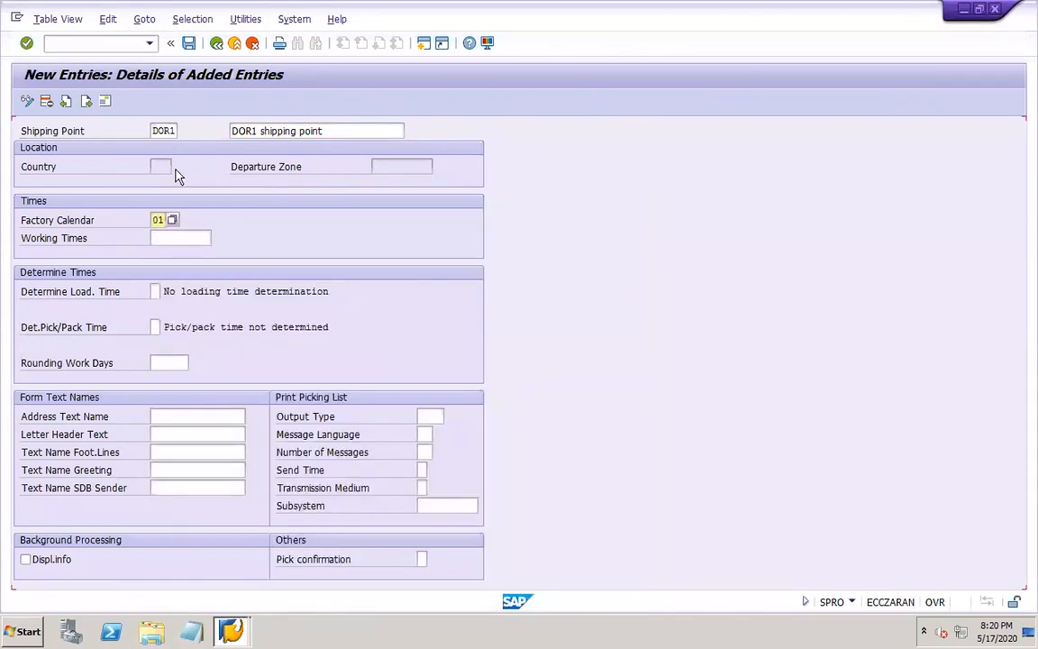
Save the shipping point with country US in its address, accepting the proposed customizing request
click(189, 45)
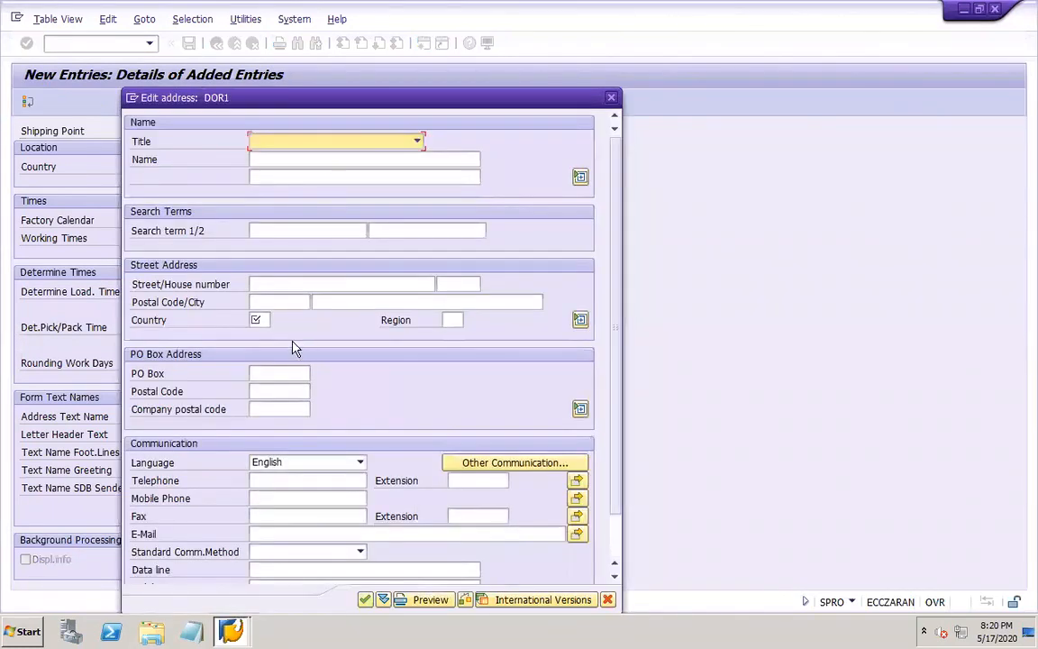
click(260, 321)
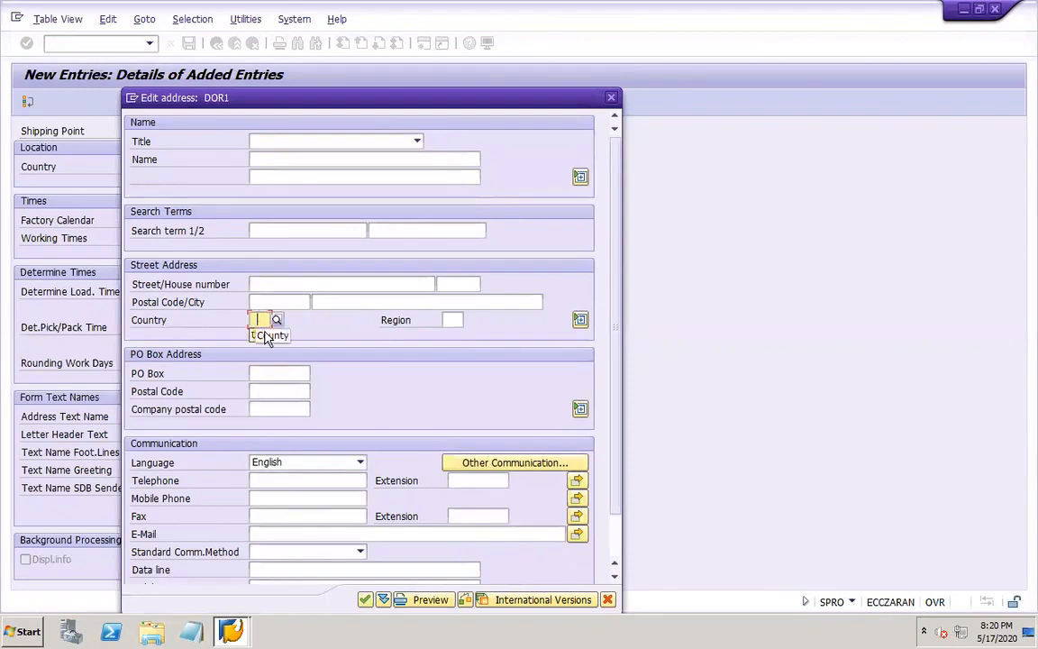
click(365, 599)
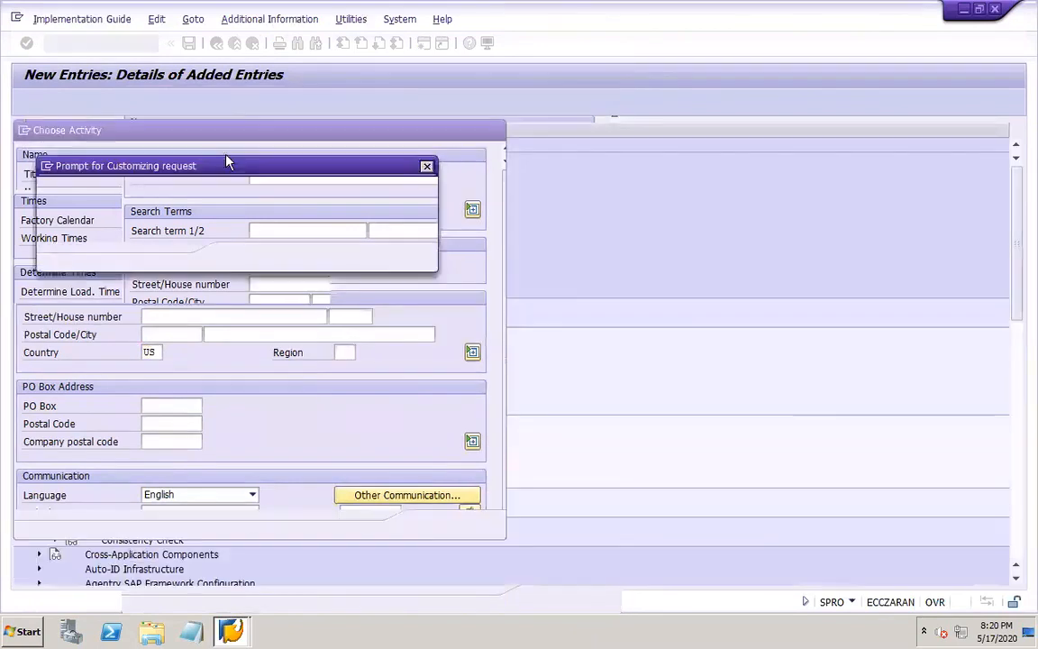
click(239, 259)
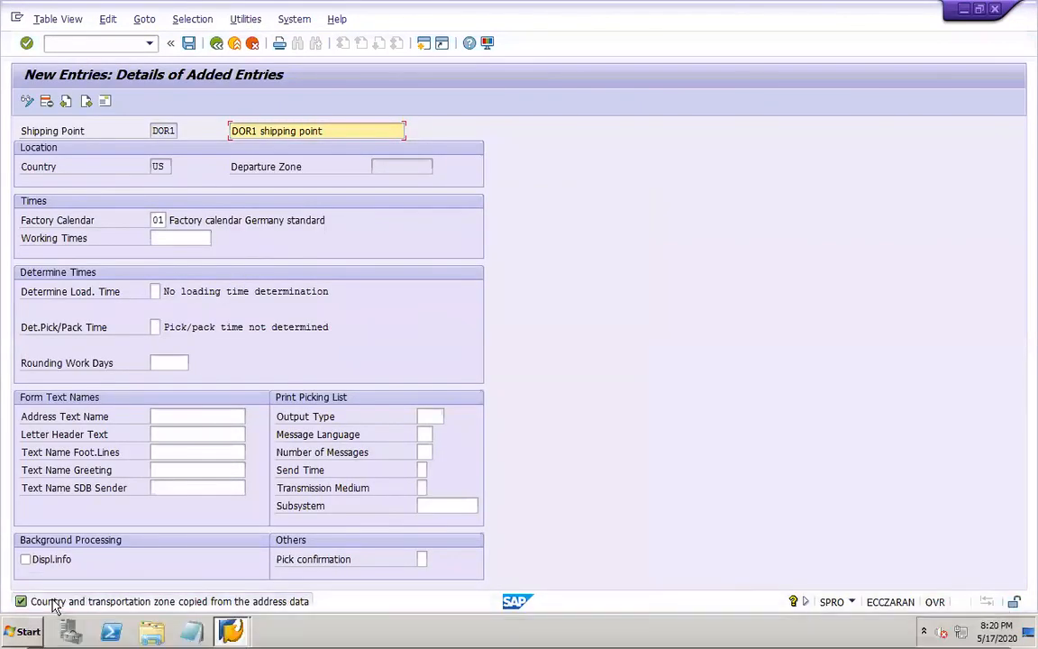
click(189, 44)
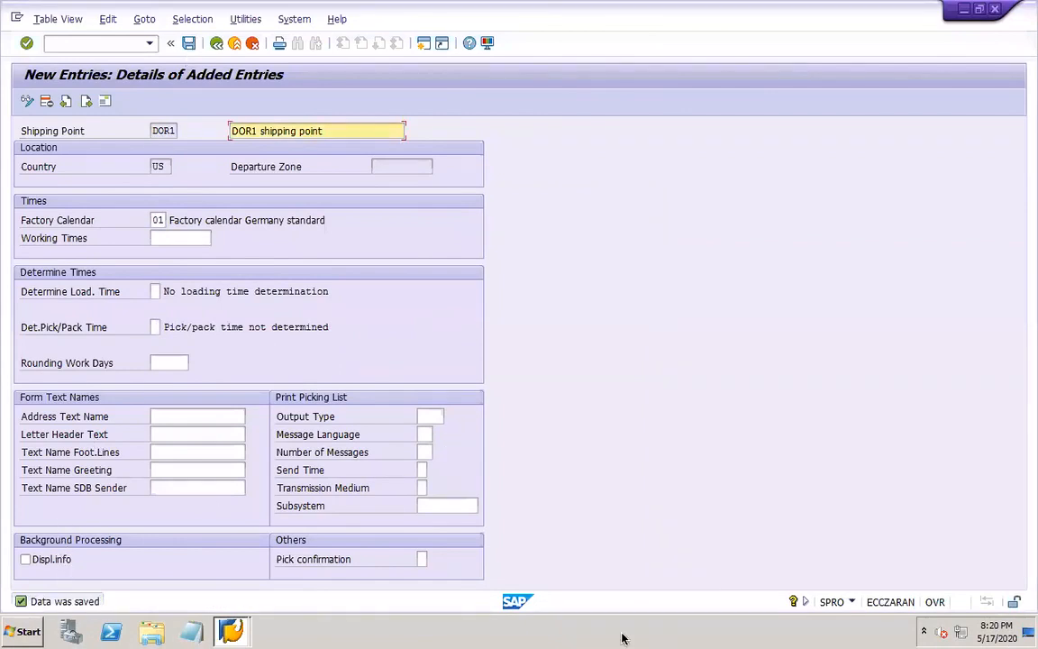
Switch to PowerPoint, add the line "Assign sales org to cocd" below "Shipping point" on slide 47, and save the presentation
mouse_move(672, 630)
click(772, 628)
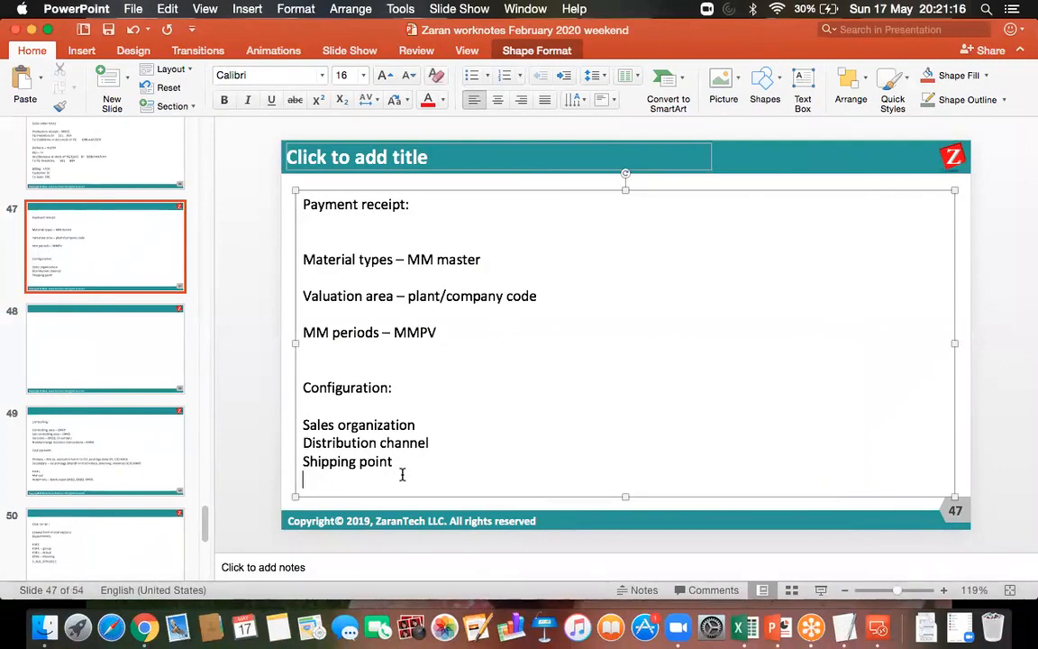
text(assign sales o)
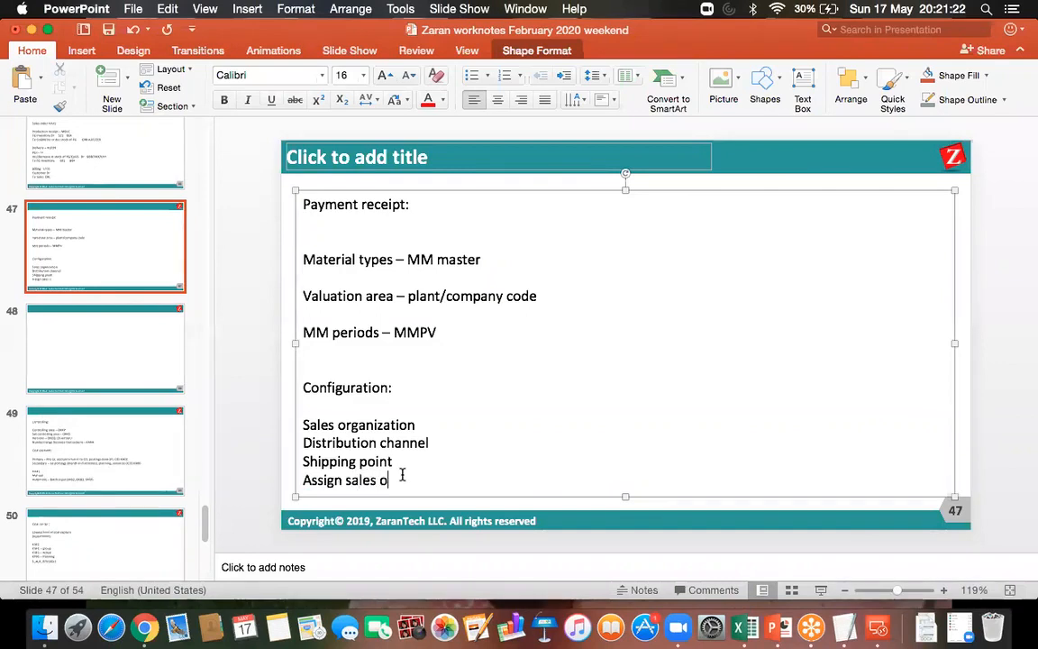
text(rg to cocd)
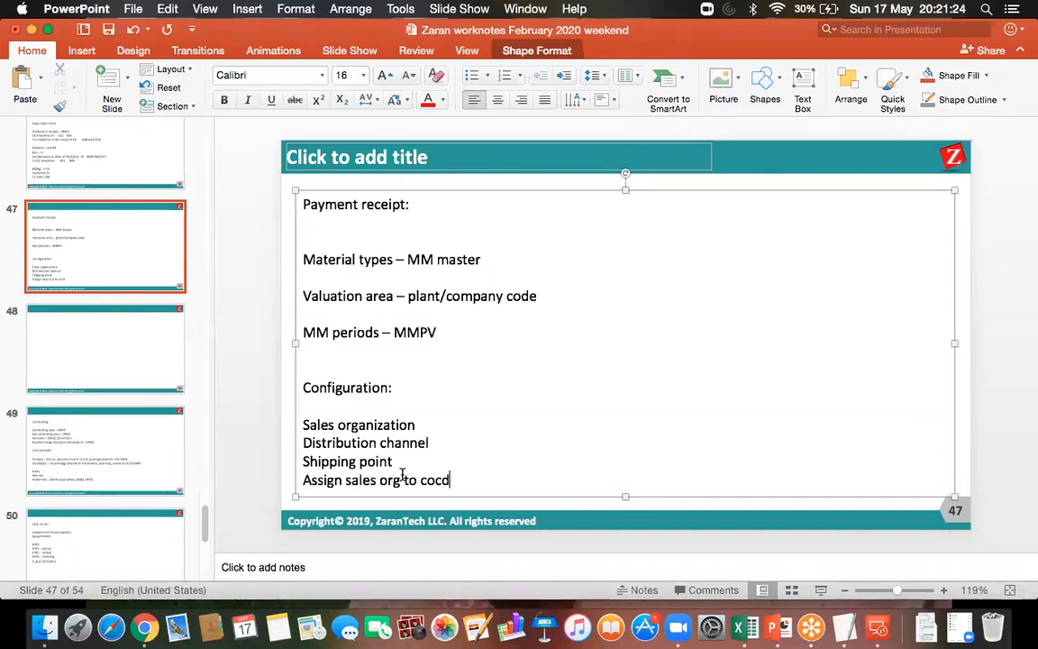
click(109, 30)
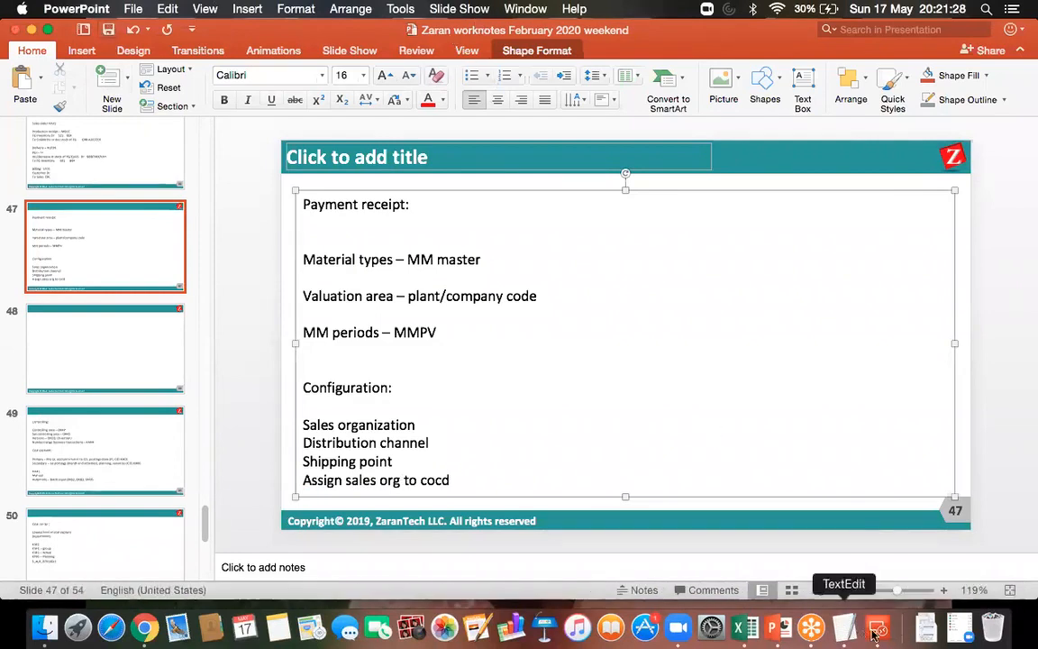
Return to the SAP session in Microsoft Remote Desktop and leave the shipping point activity for the IMG structure
click(877, 628)
double_click(643, 233)
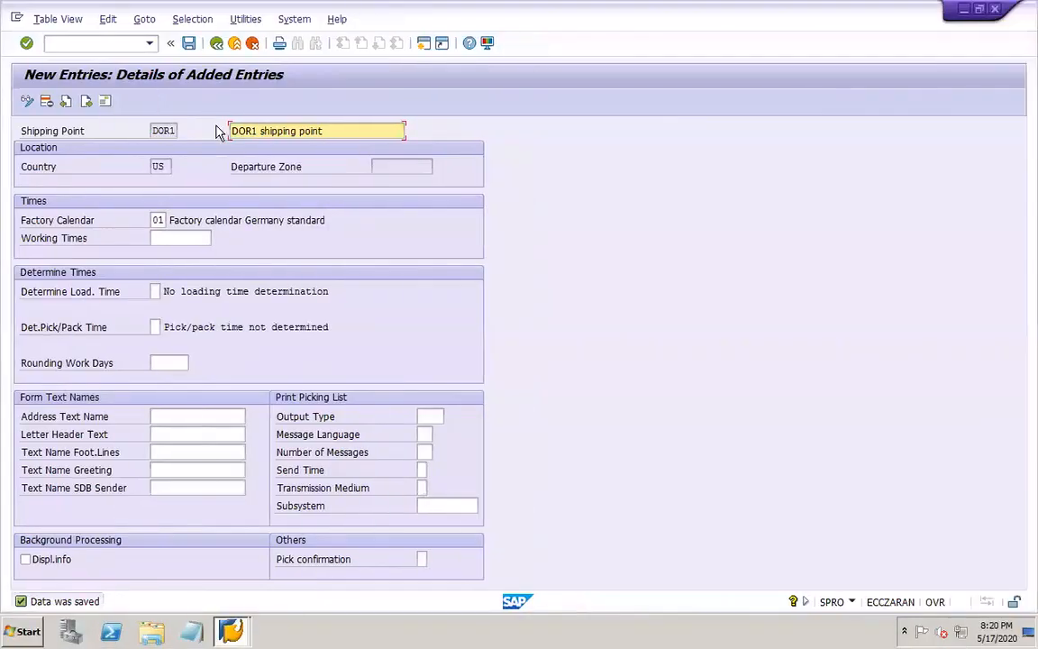
click(217, 45)
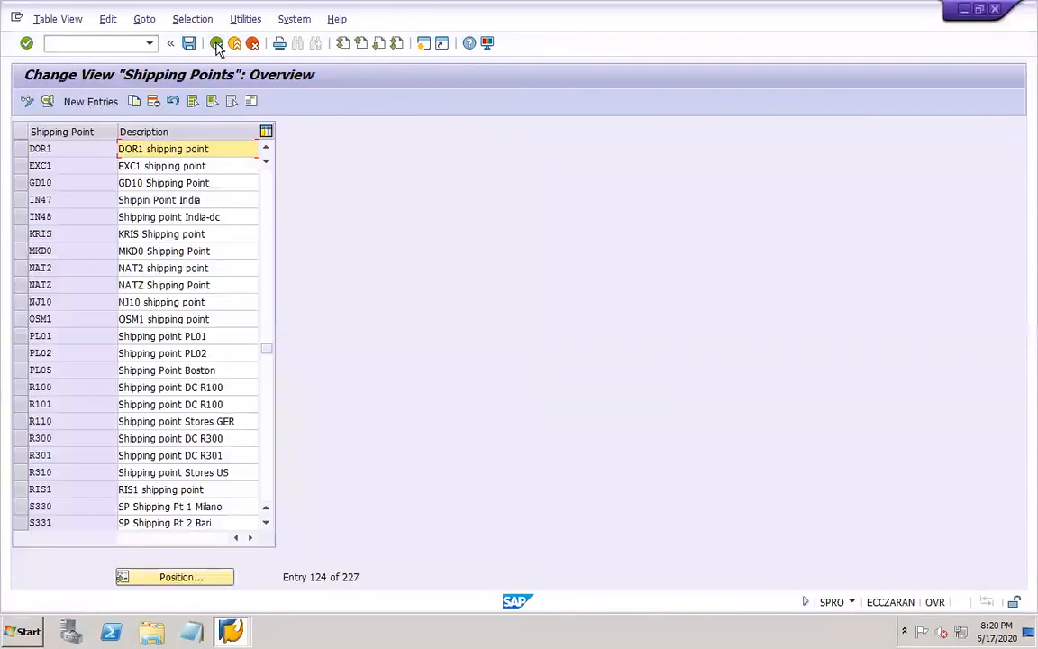
click(216, 45)
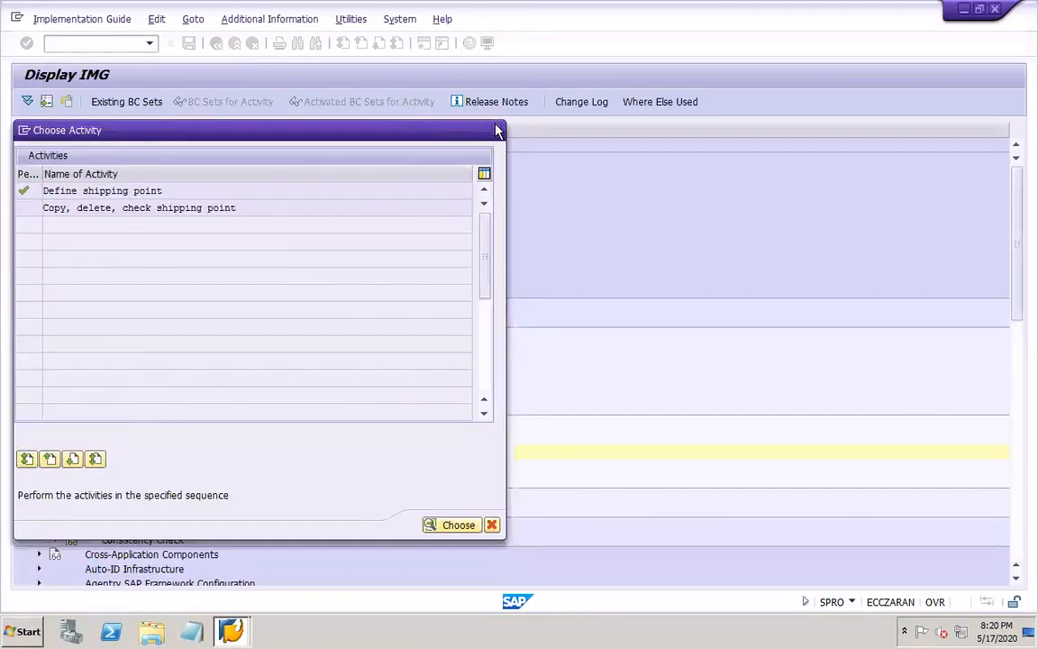
click(495, 130)
Collapse the Definition branch and open Assign sales organization to company code under Assignment, Sales and Distribution
click(72, 409)
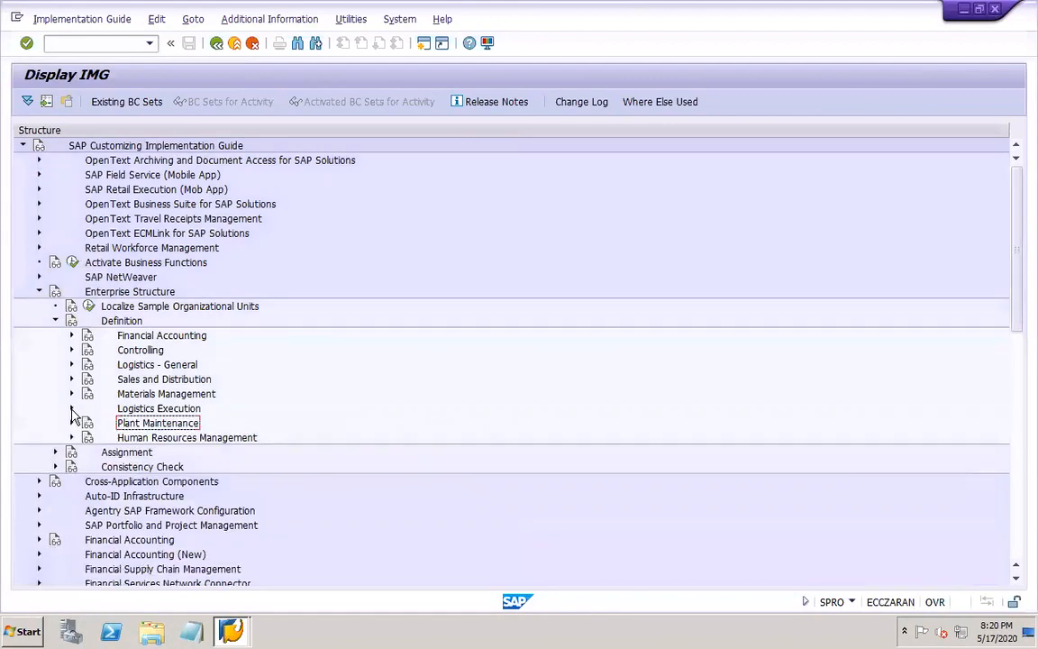
click(55, 320)
click(55, 335)
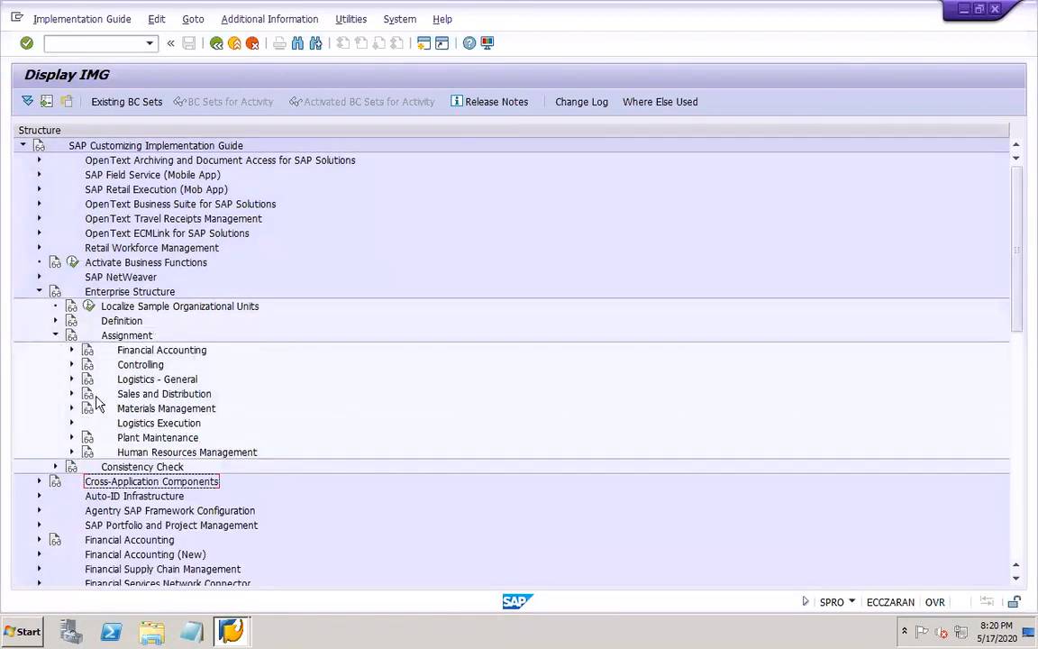
click(71, 394)
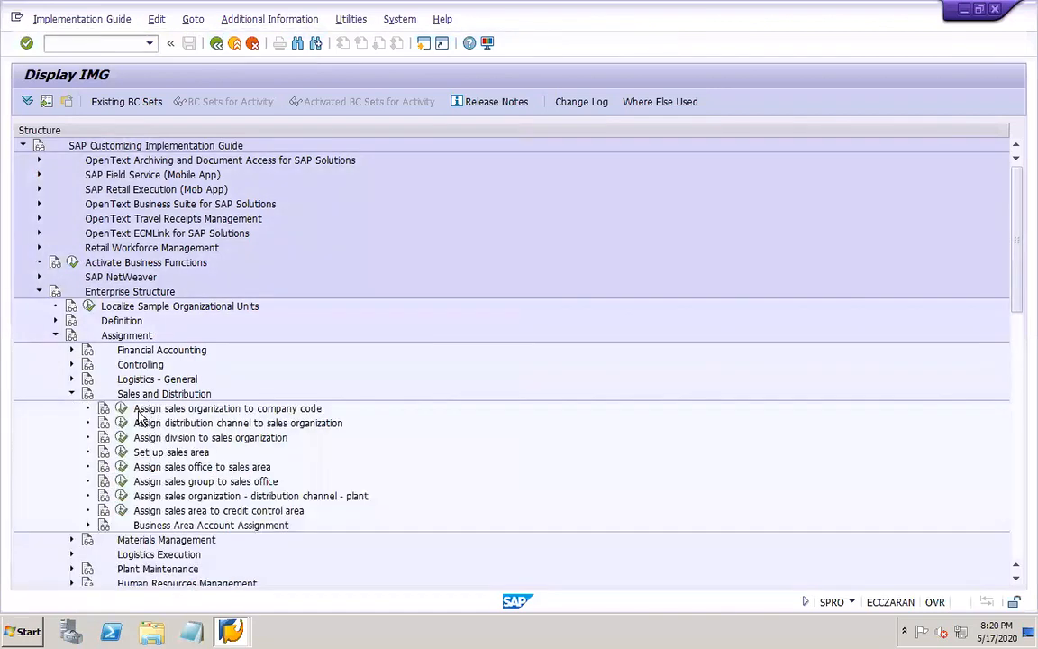
click(120, 409)
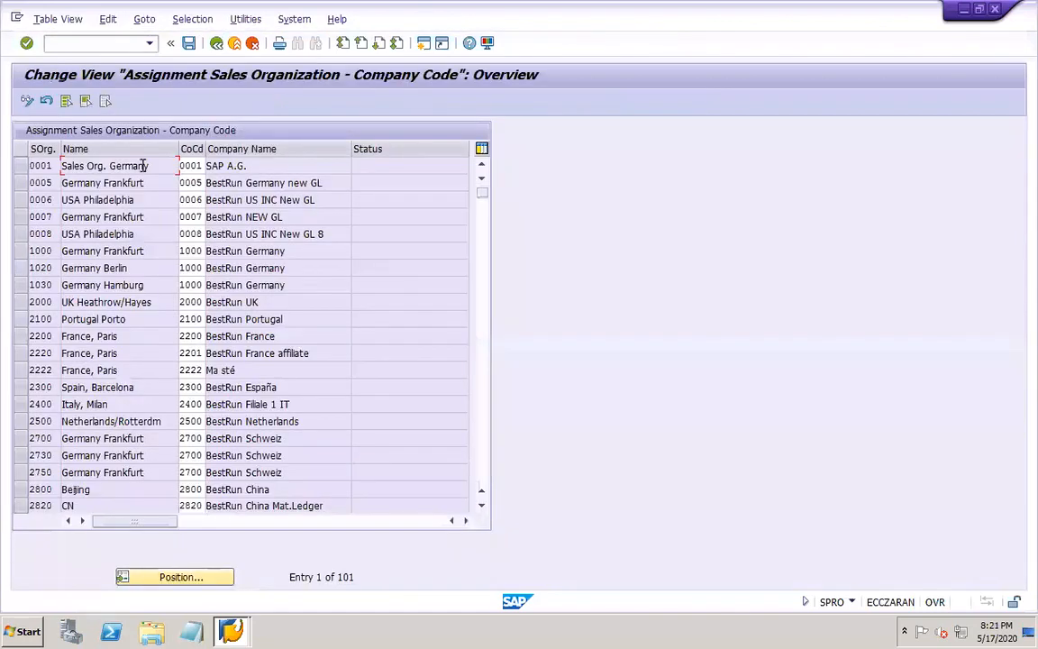
Find sales organization DOR1, assign it to company code DOR1, and save the assignment
click(177, 577)
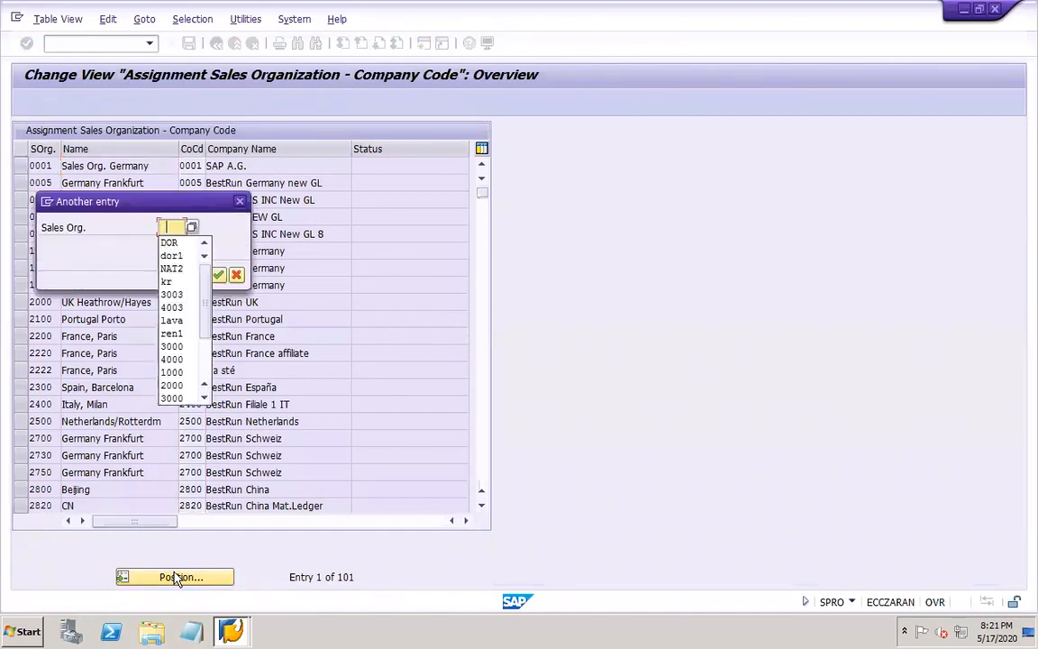
click(171, 256)
click(218, 275)
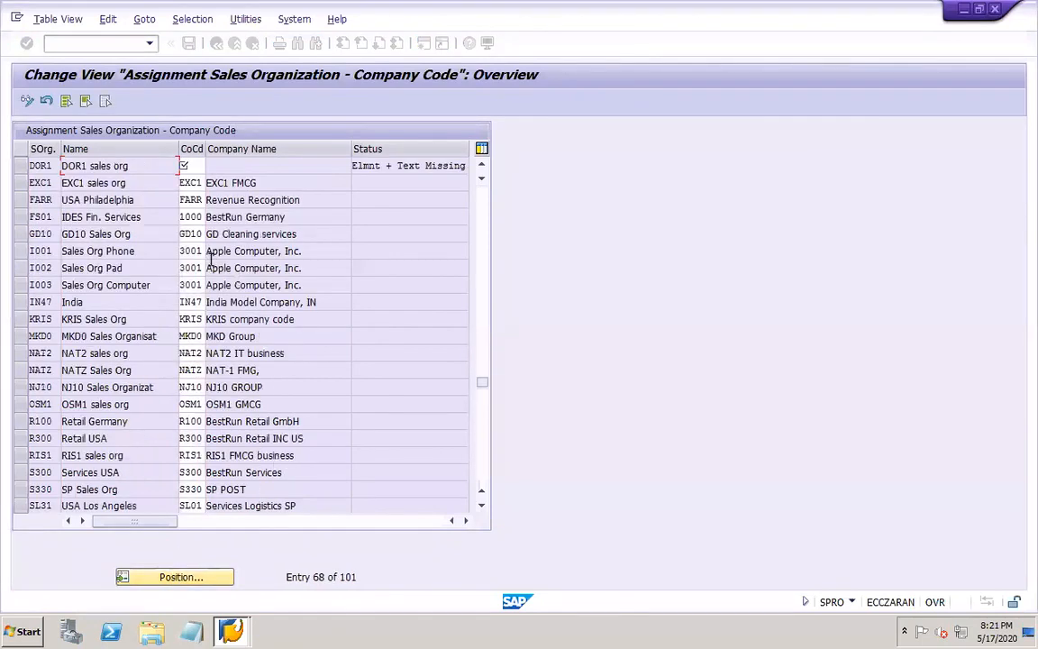
click(192, 165)
text(dc)
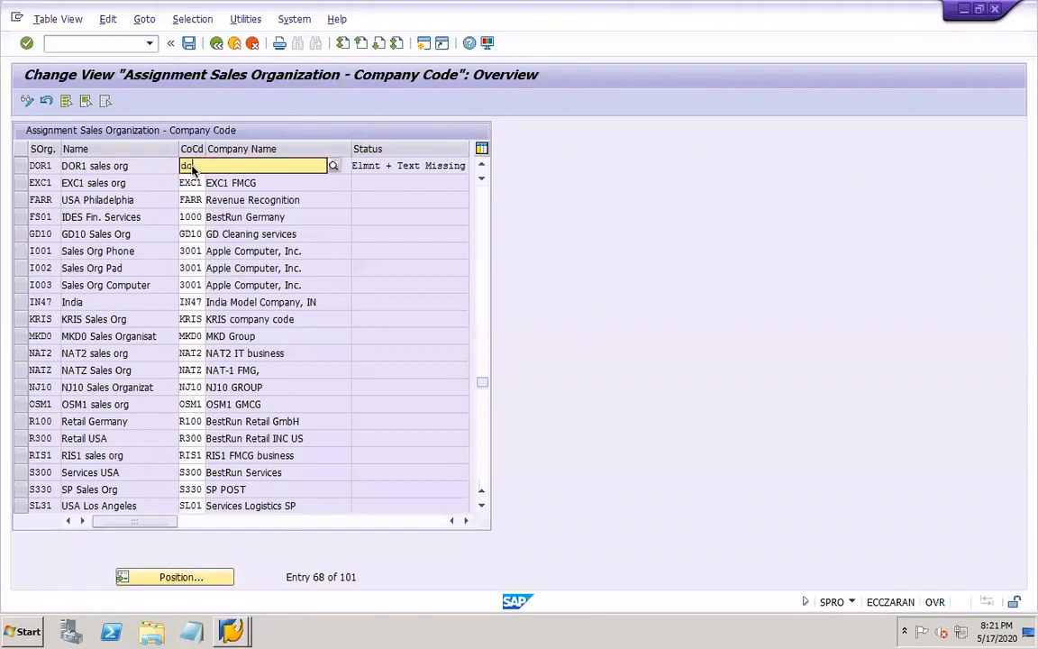
text(r1)
click(195, 195)
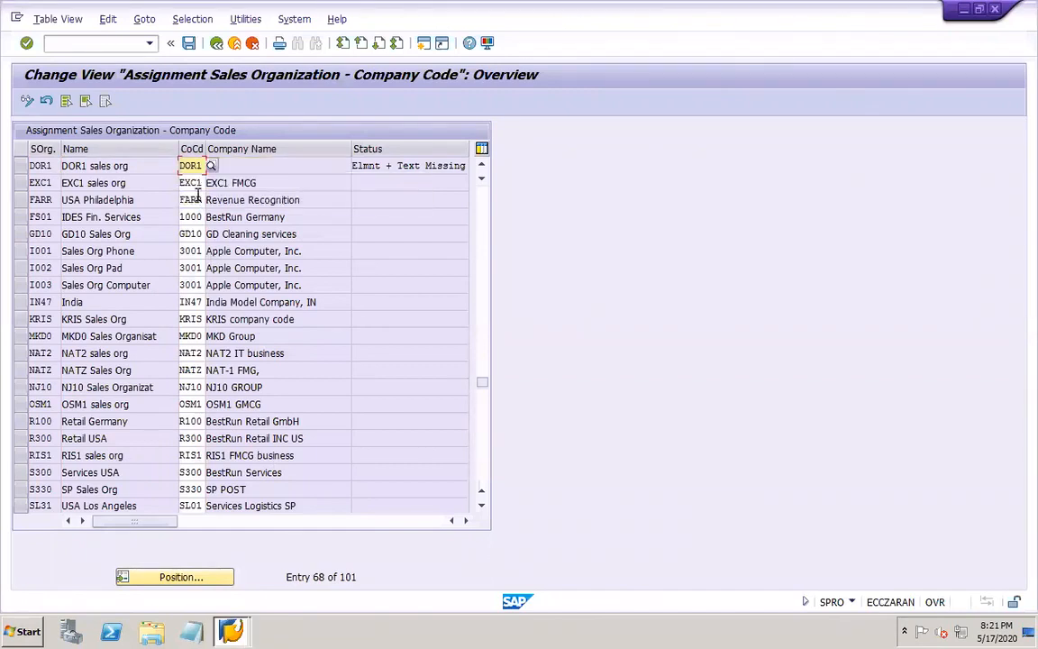
click(189, 44)
click(237, 274)
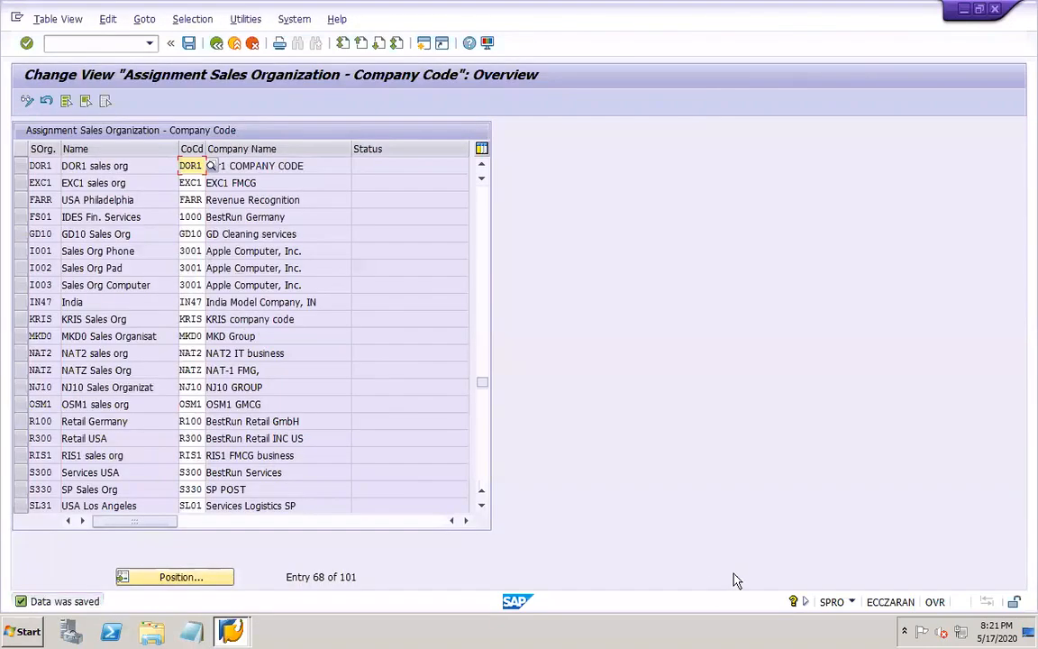
Switch to PowerPoint and start editing the empty body text on slide 48
click(778, 642)
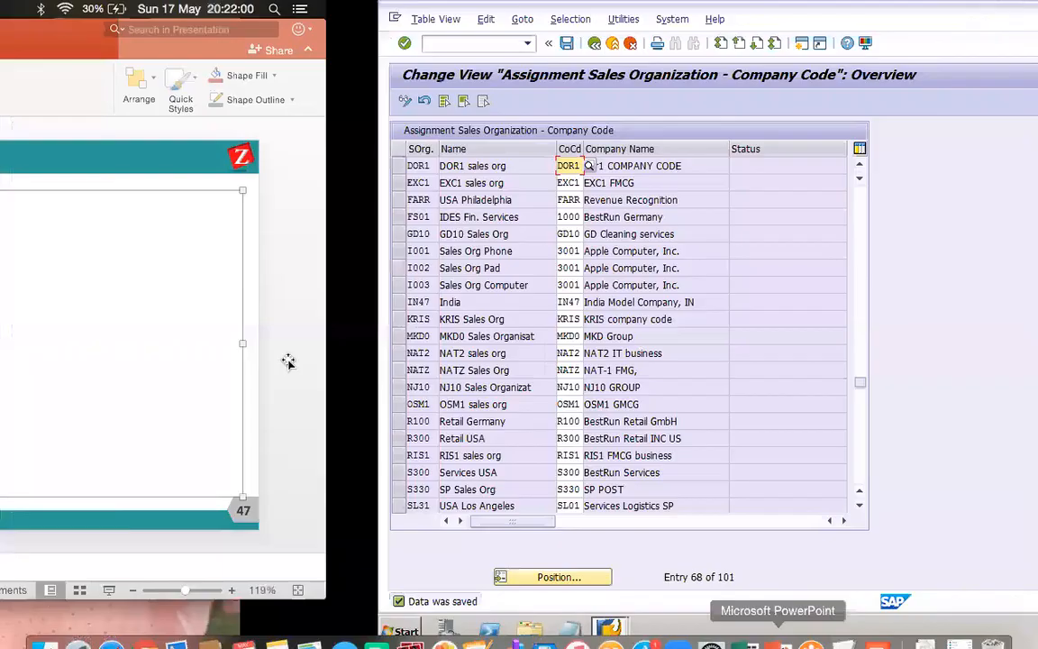
click(122, 320)
click(333, 209)
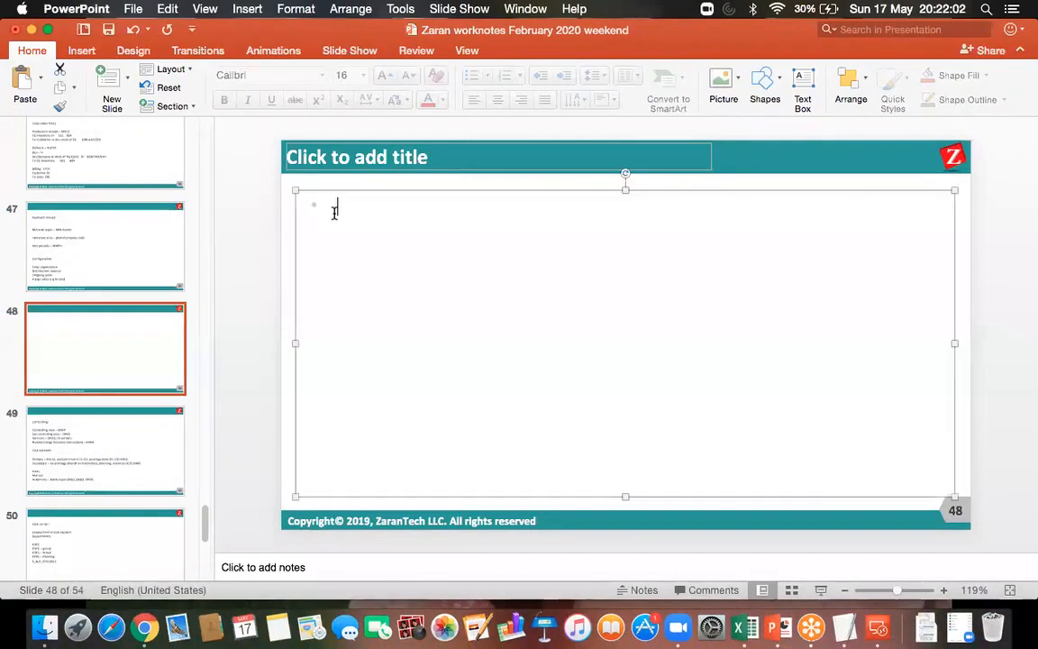
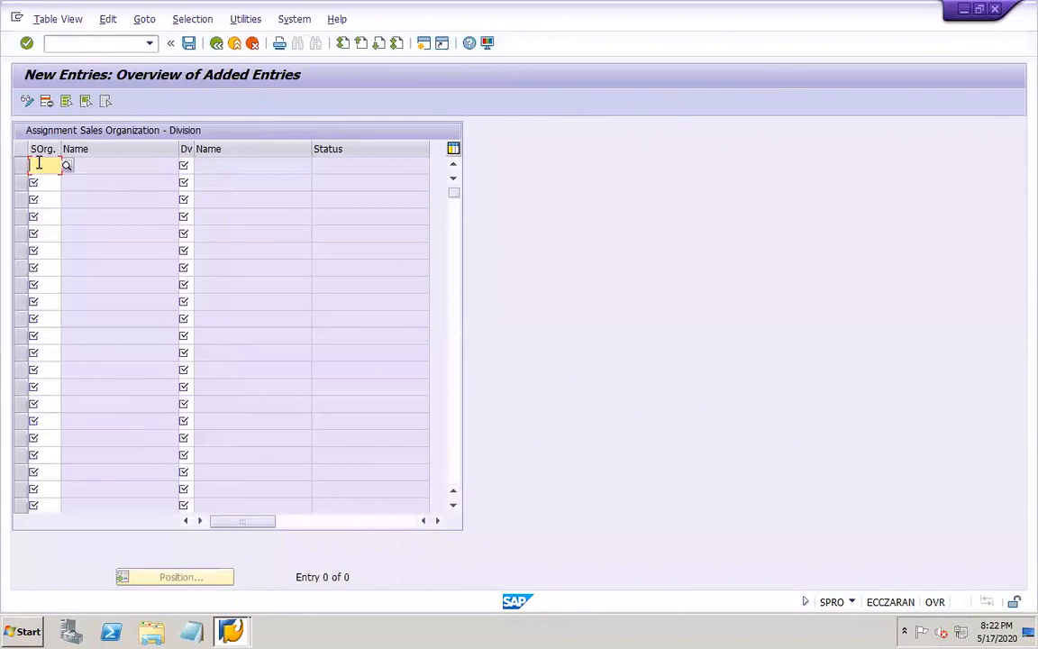
Enter sales organization SOR1 with division DO as the first new sales organization–division assignment
text(sor1)
key(Tab)
text(s)
key(BackSpace)
text(do)
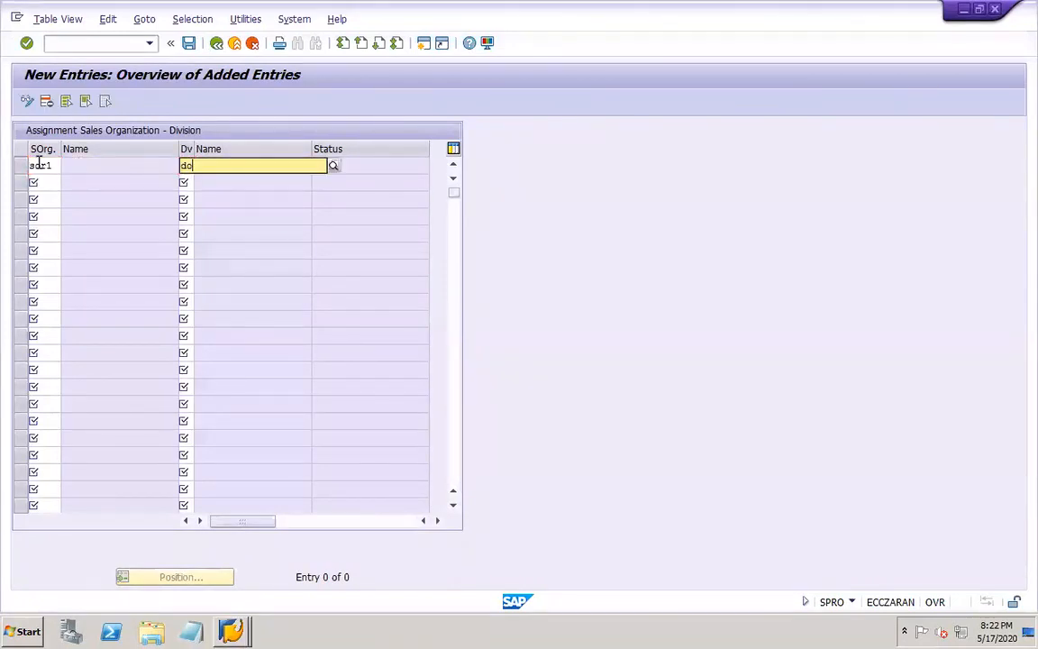
click(201, 197)
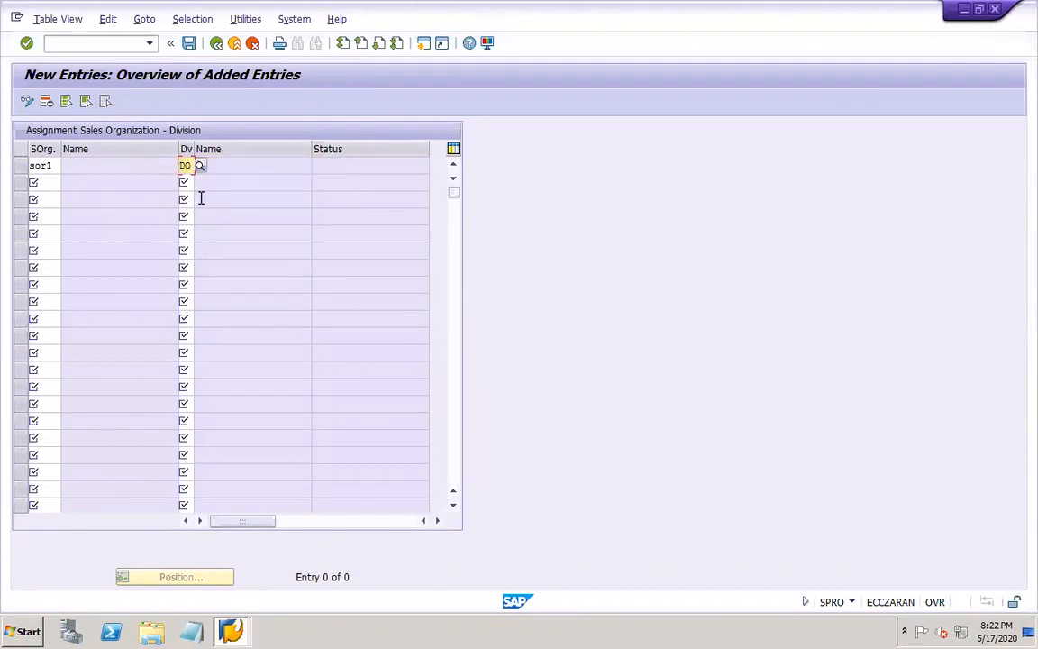
key(Return)
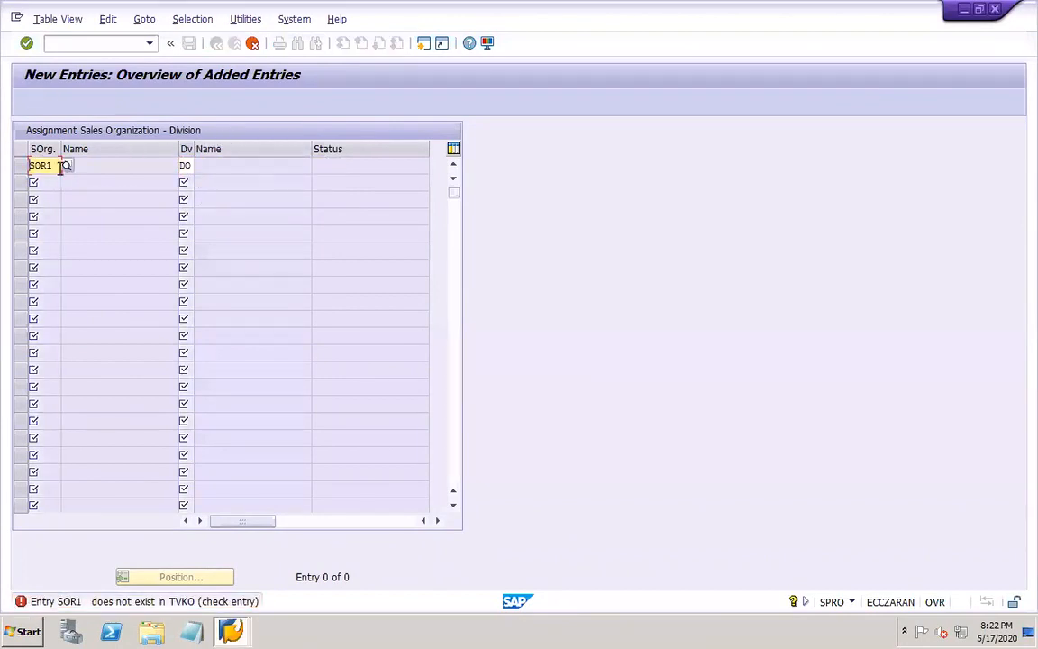
Correct the sales organization of the new entry to DOR1 and save the division assignment under customizing request EPDK900010
key(BackSpace)
key(BackSpace)
key(BackSpace)
key(BackSpace)
text(dor)
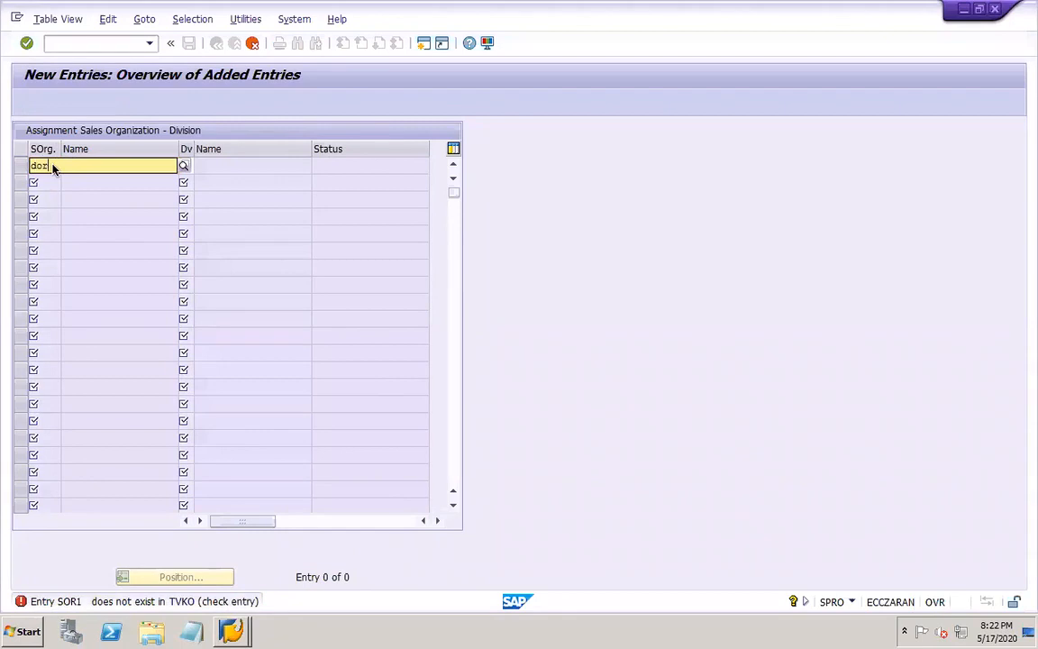
text(1)
click(56, 192)
key(Return)
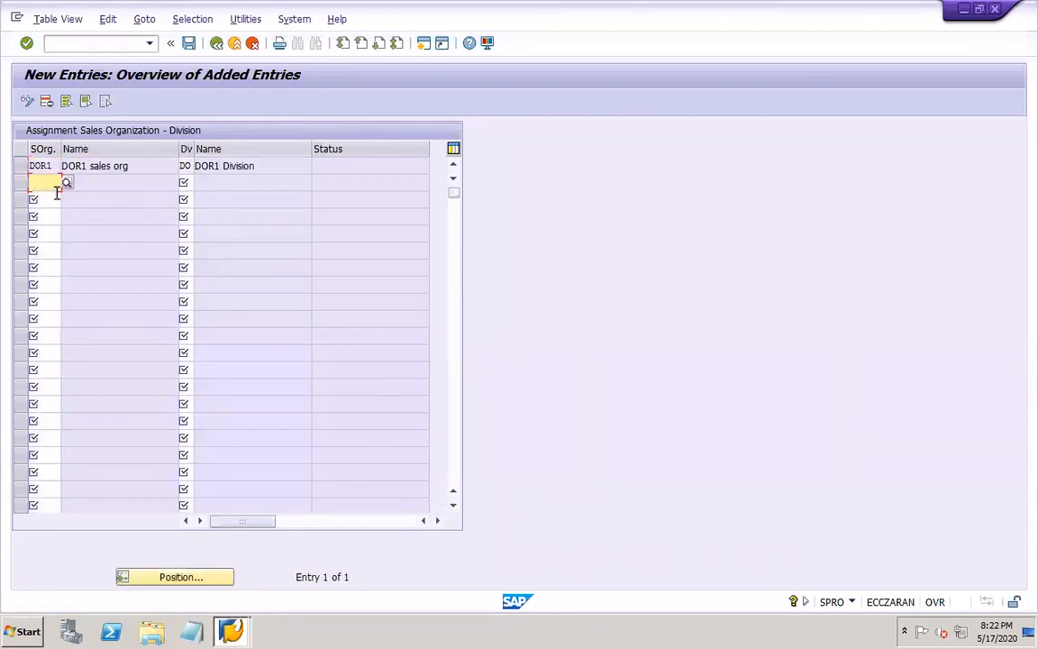
click(189, 42)
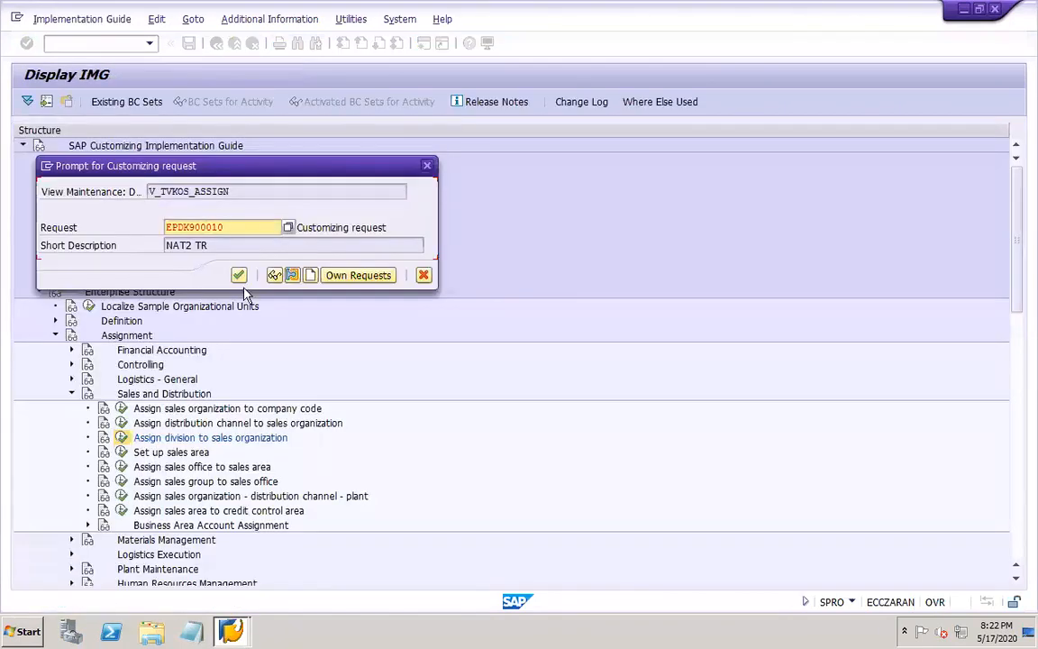
click(238, 277)
Switch to PowerPoint and add the line "Setup sales area" below the division line on slide 48
mouse_move(685, 626)
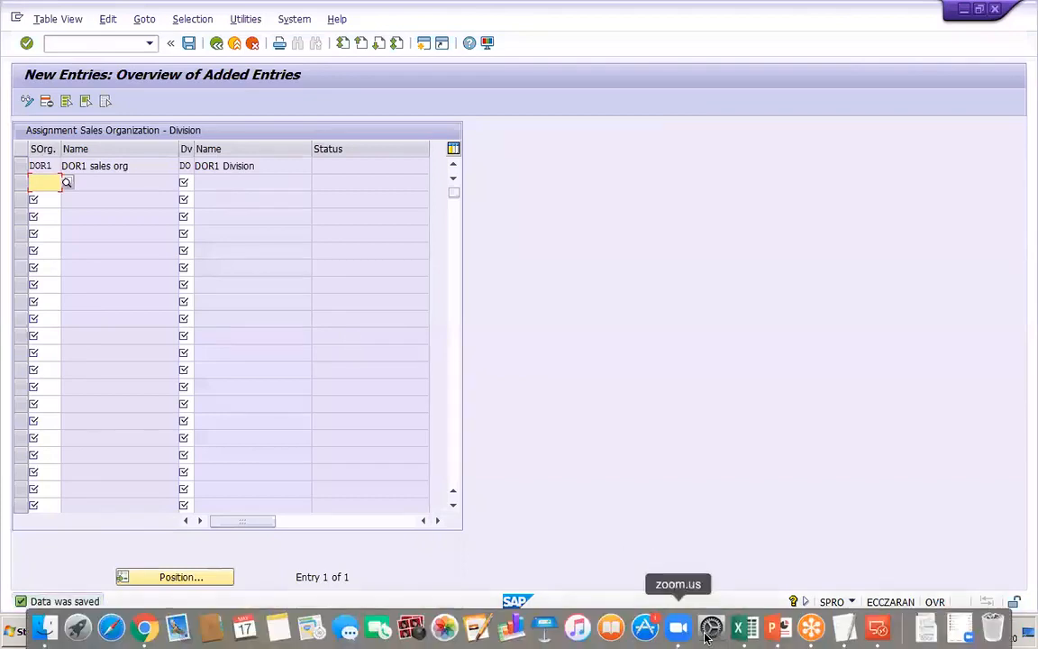
click(776, 628)
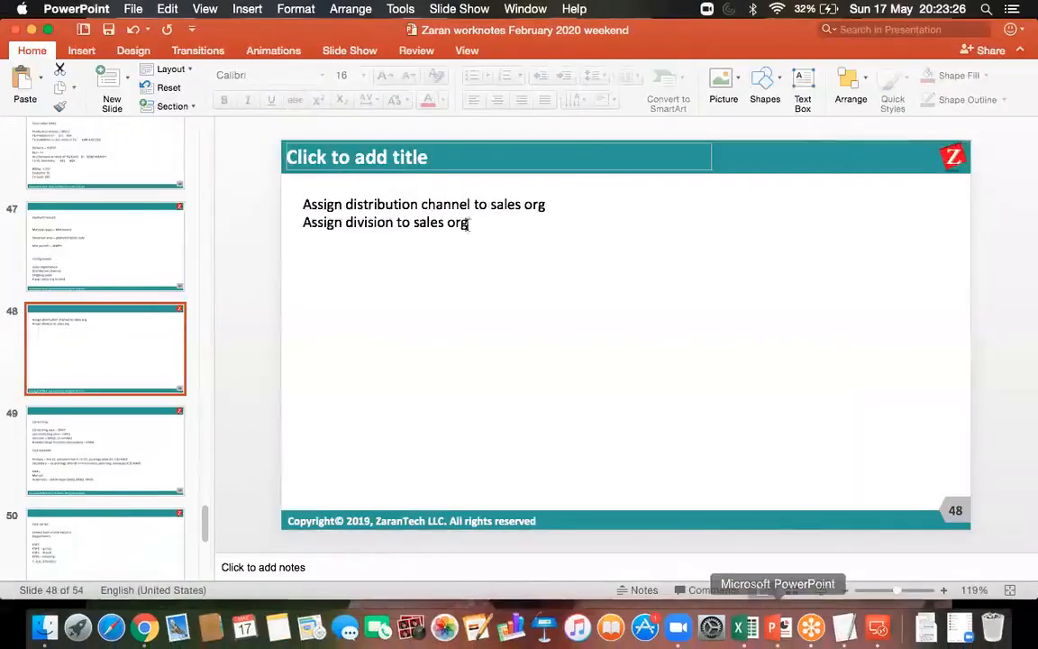
click(467, 222)
key(Return)
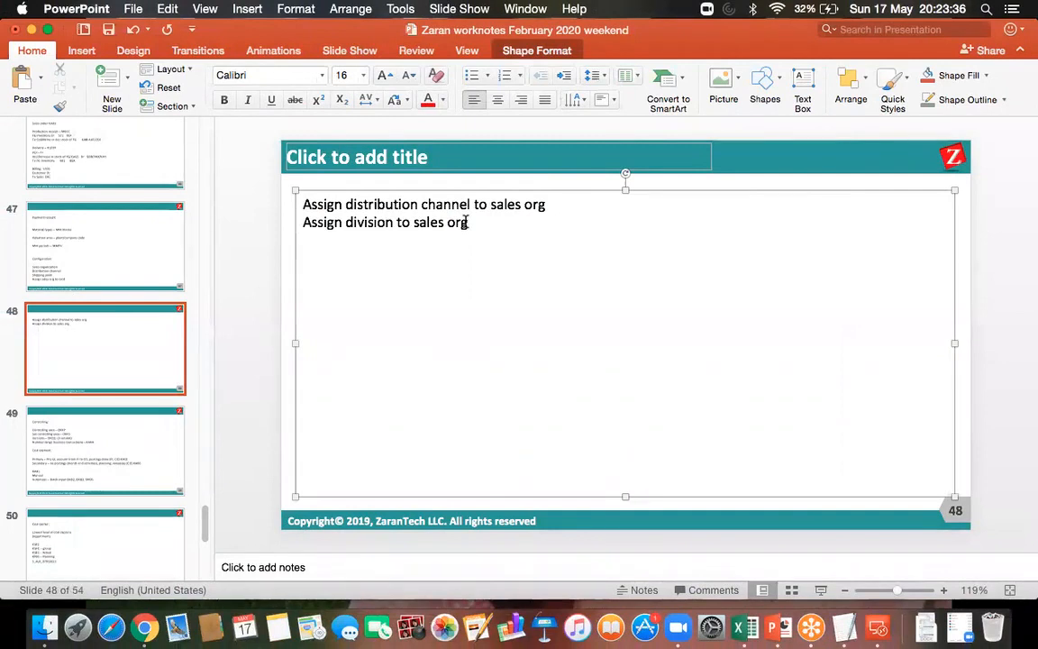
text(setup sales area)
key(Return)
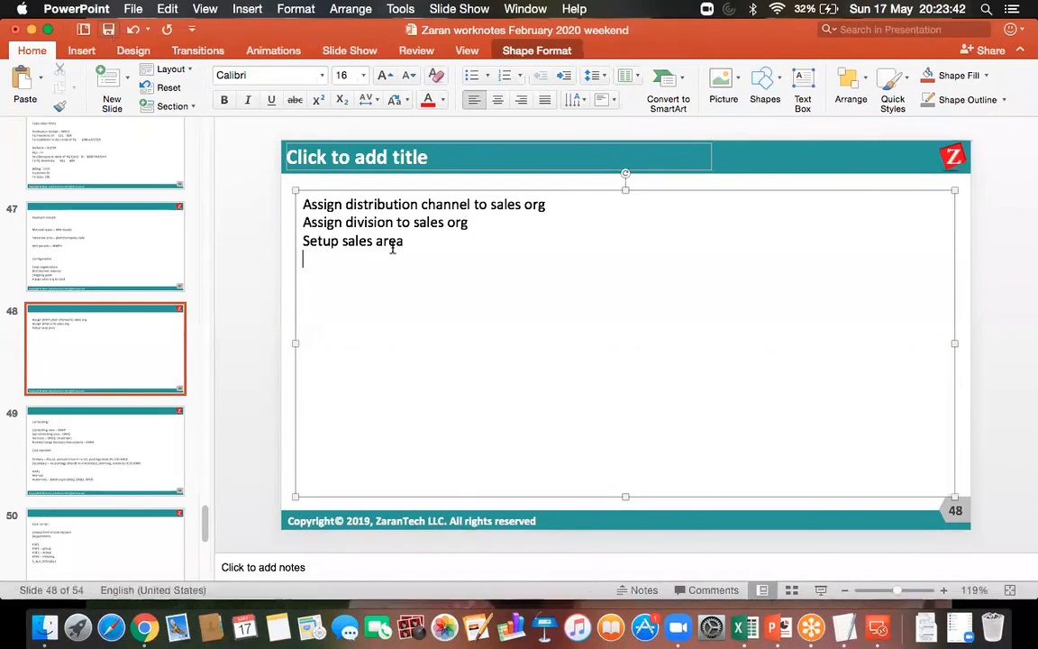
Extend the sales area line with "– sales org + distribution chn + div" and save the presentation
text(- sales org)
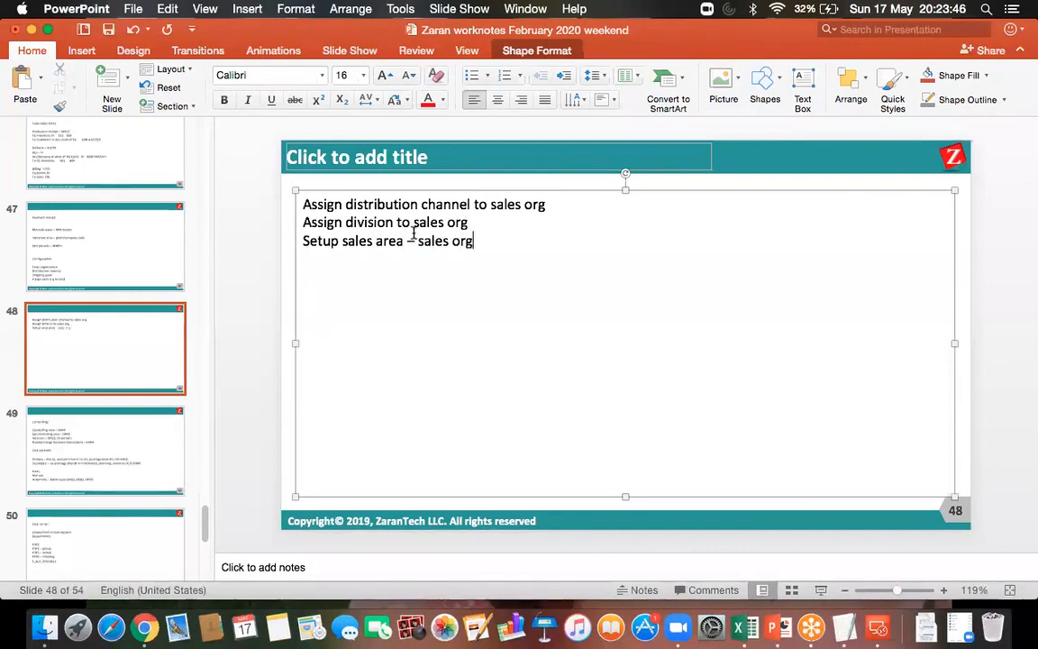
text( + distrib)
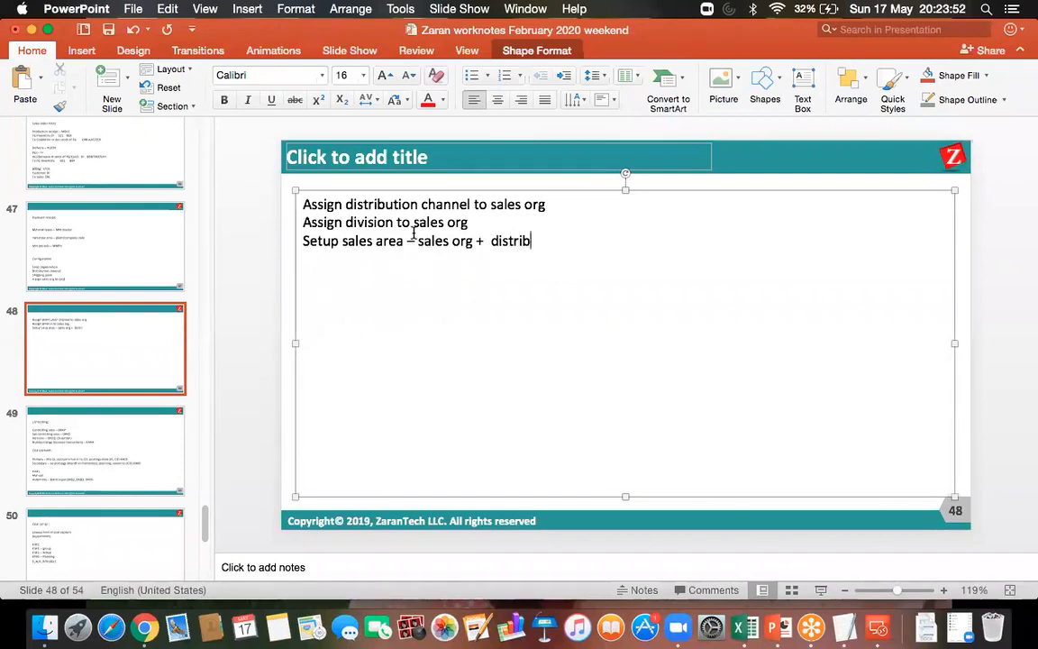
text(ution chn + div)
click(109, 30)
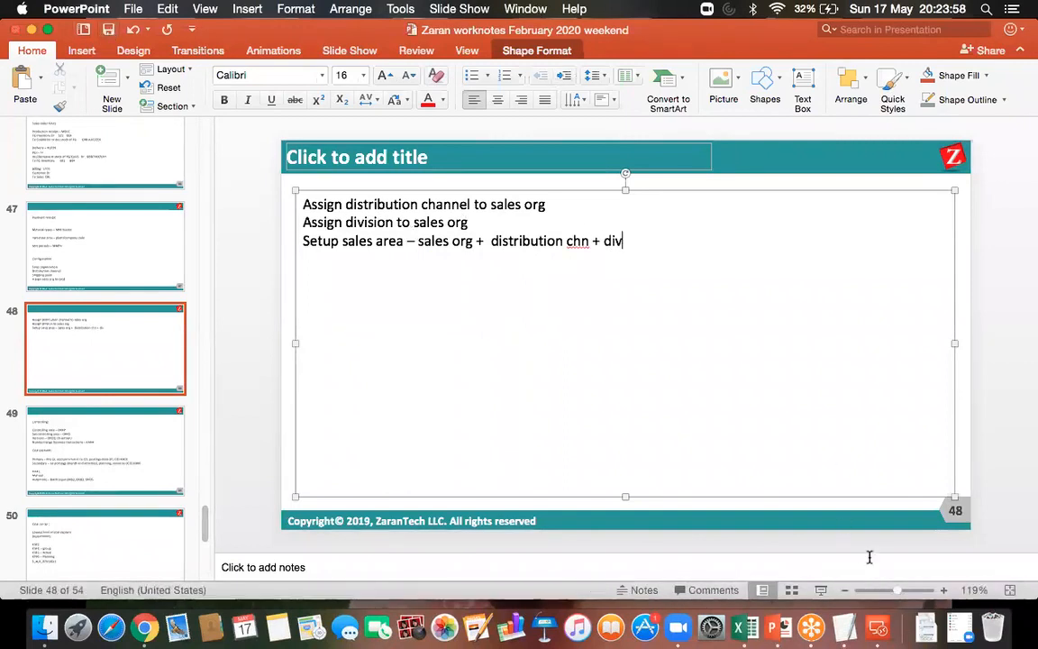
Return to the SAP session in Microsoft Remote Desktop, leave the division assignment, and open Set up sales area
click(879, 630)
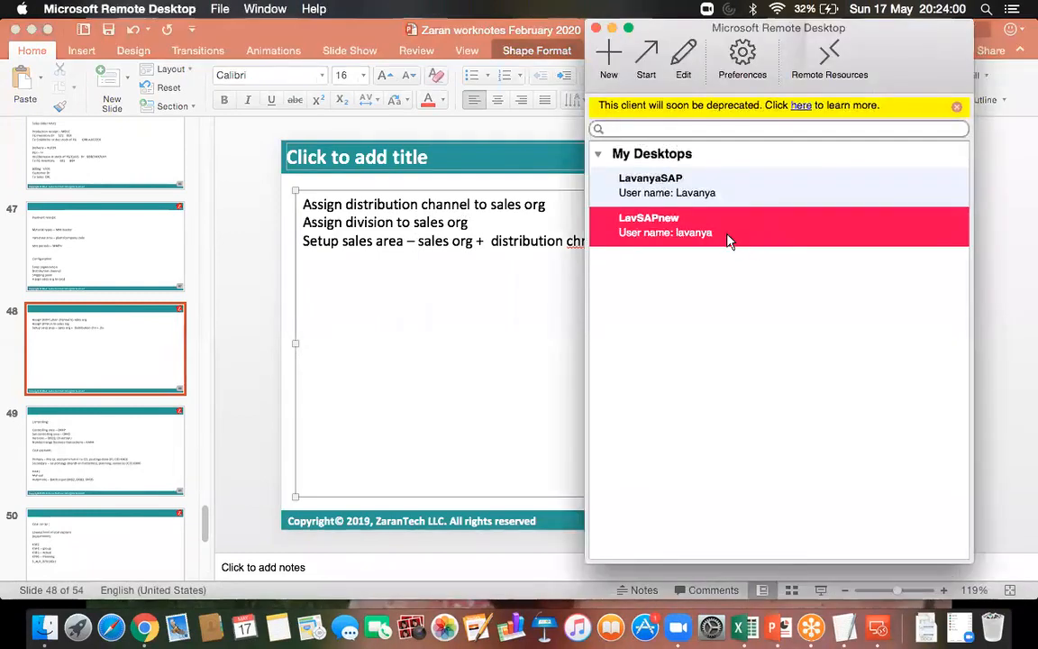
double_click(730, 239)
click(189, 42)
click(216, 44)
click(216, 44)
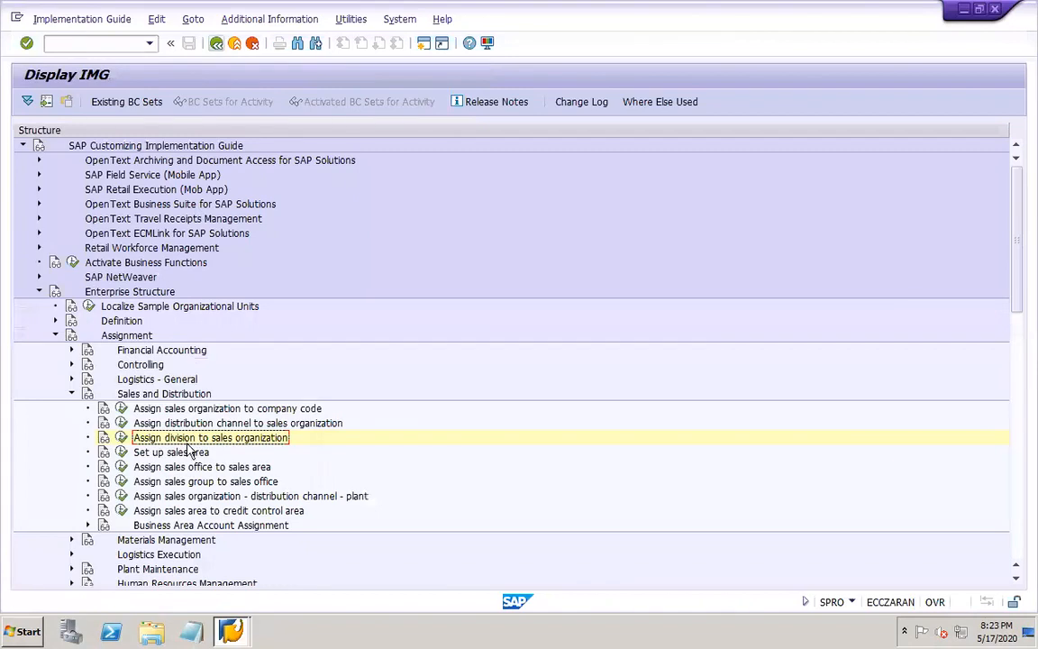
click(122, 452)
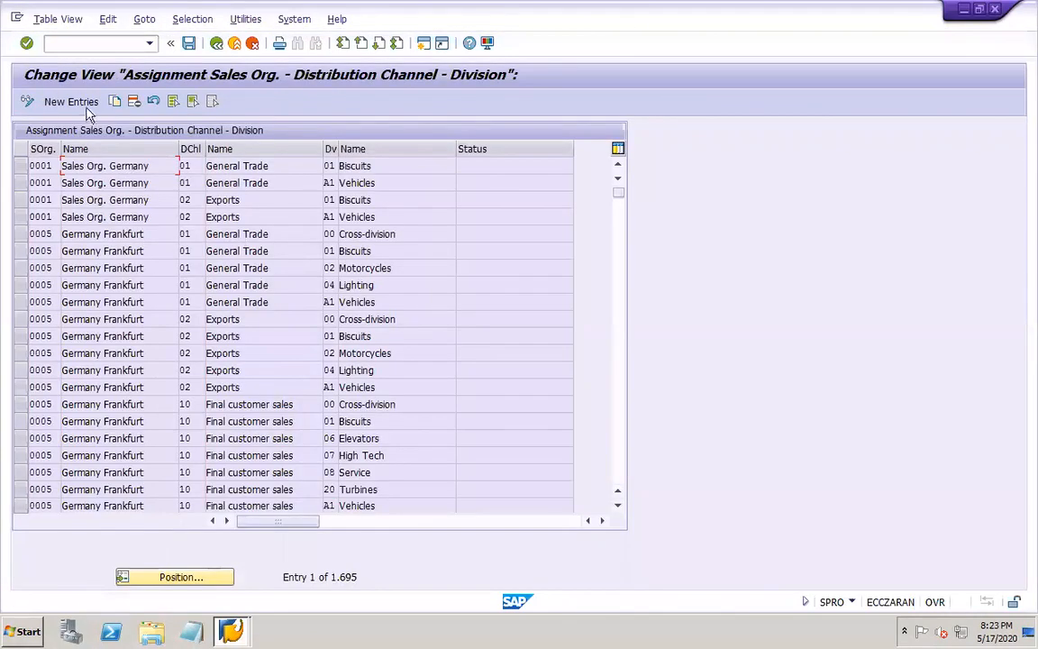
Create a new sales area entry combining sales organization DOR1, distribution channel DO and division DO
click(87, 108)
text(dor1)
key(Tab)
text(do)
key(Tab)
text(o)
key(BackSpace)
text(do)
key(Return)
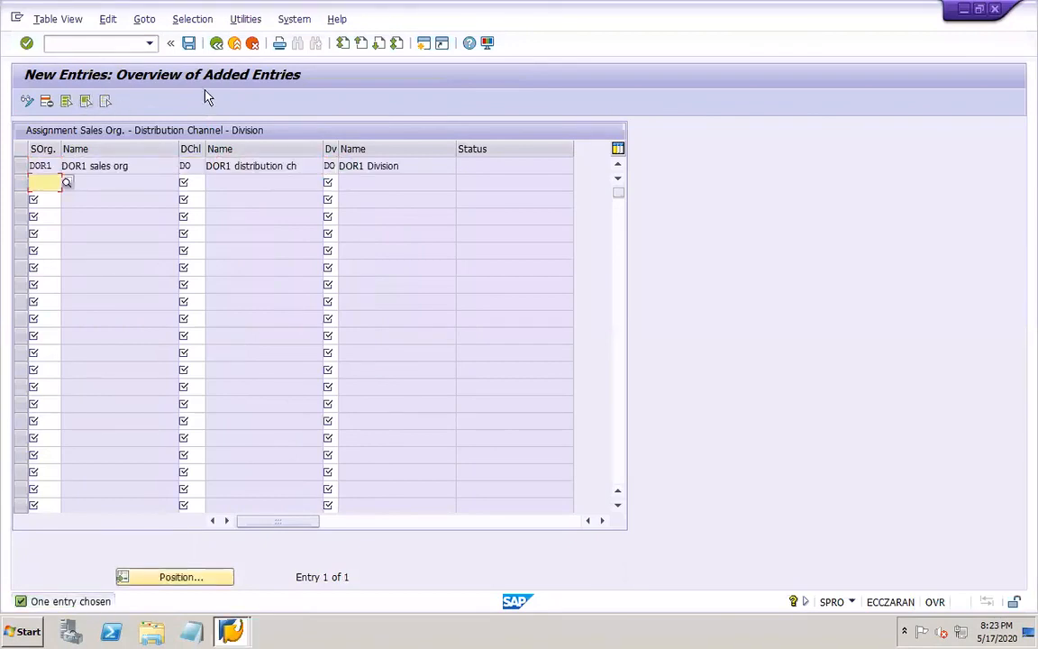
Save the sales area under the proposed customizing request and go back to the IMG structure
click(188, 43)
click(239, 273)
click(216, 43)
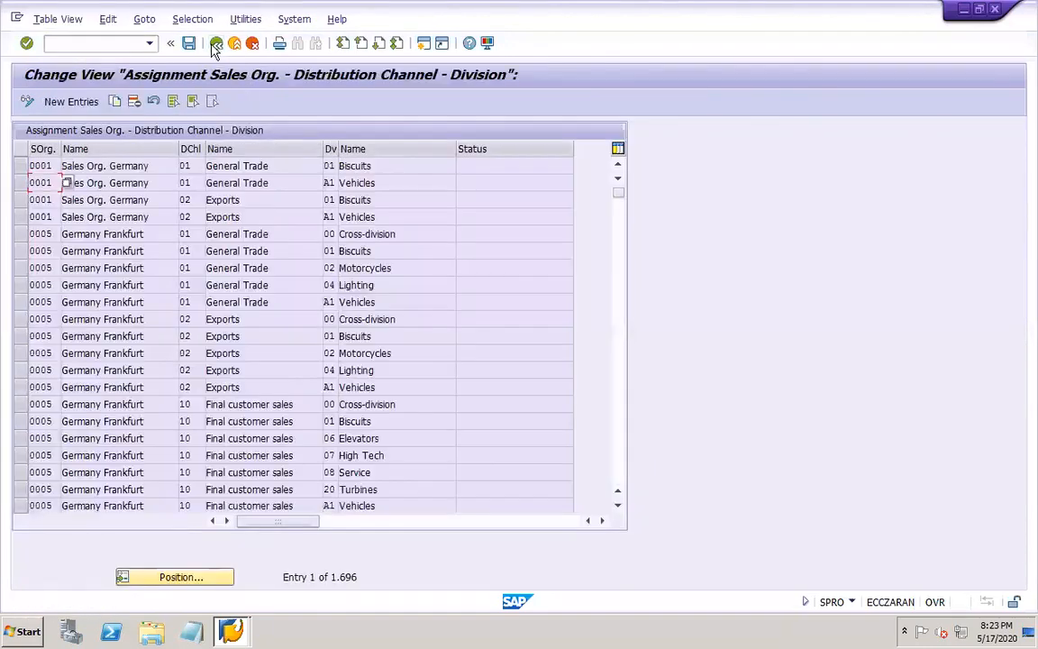
click(216, 43)
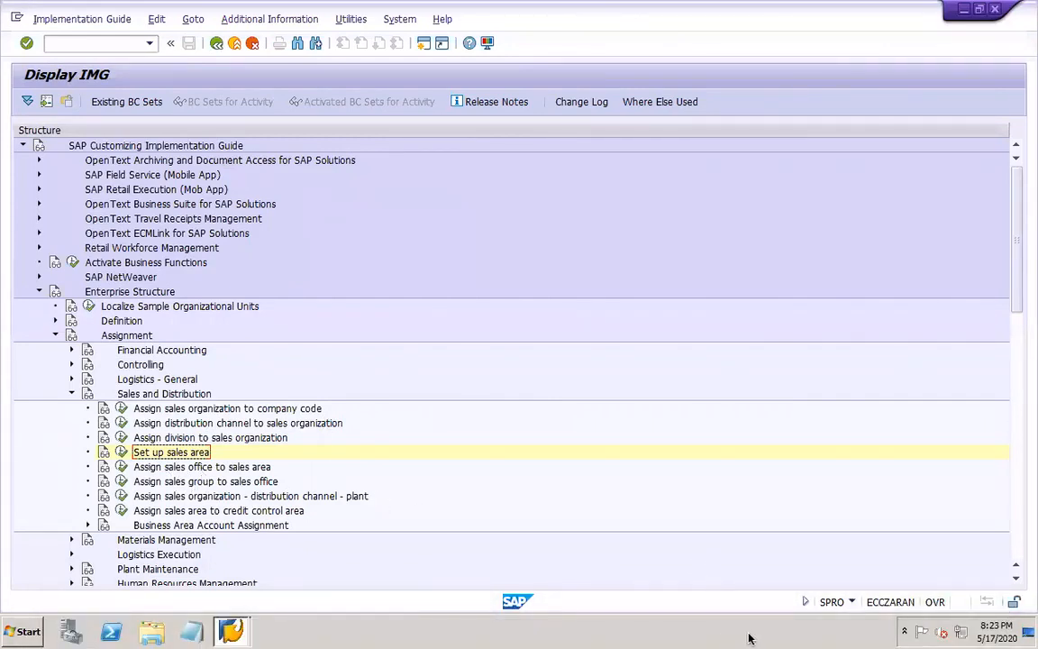
Switch to PowerPoint and add the line "Assign sales org, distribution chn, plant" to slide 48
click(775, 629)
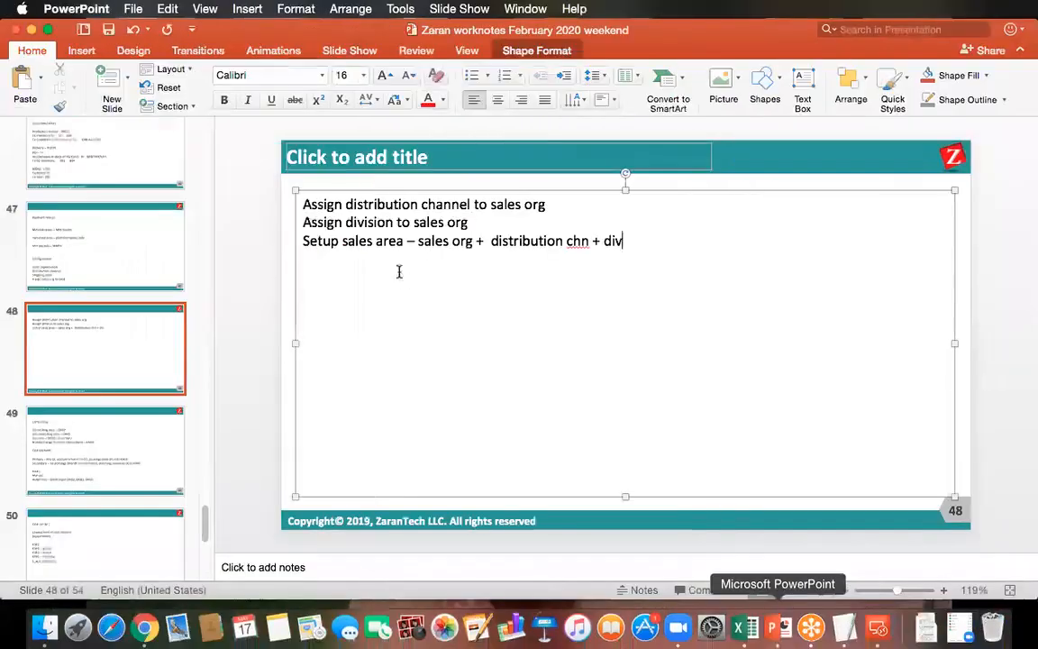
key(Return)
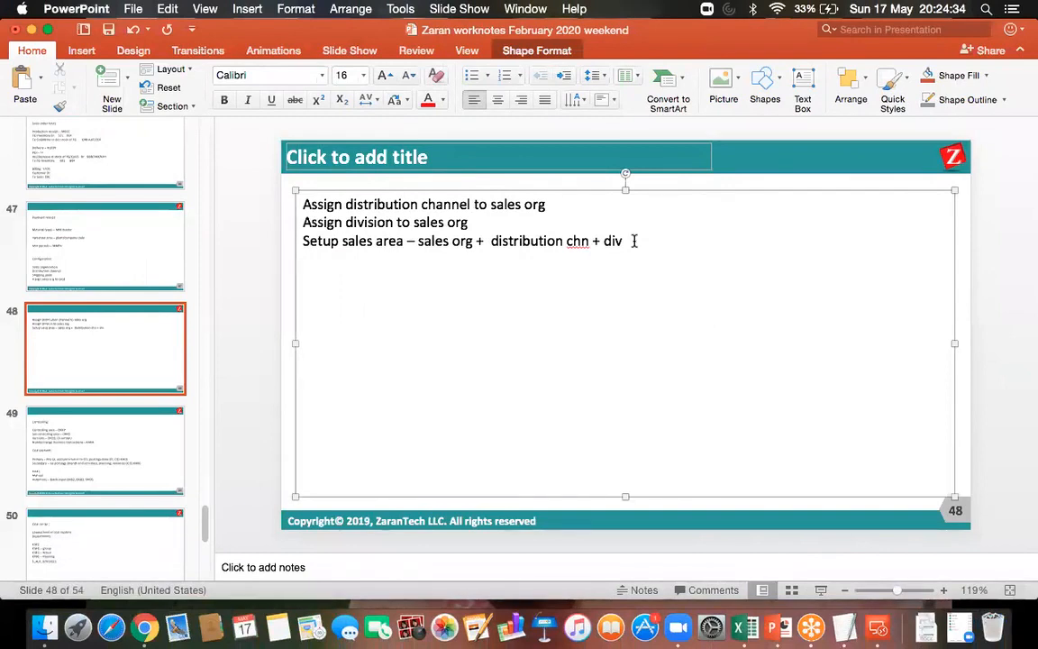
text(ssign sales org, distribution chn, plant)
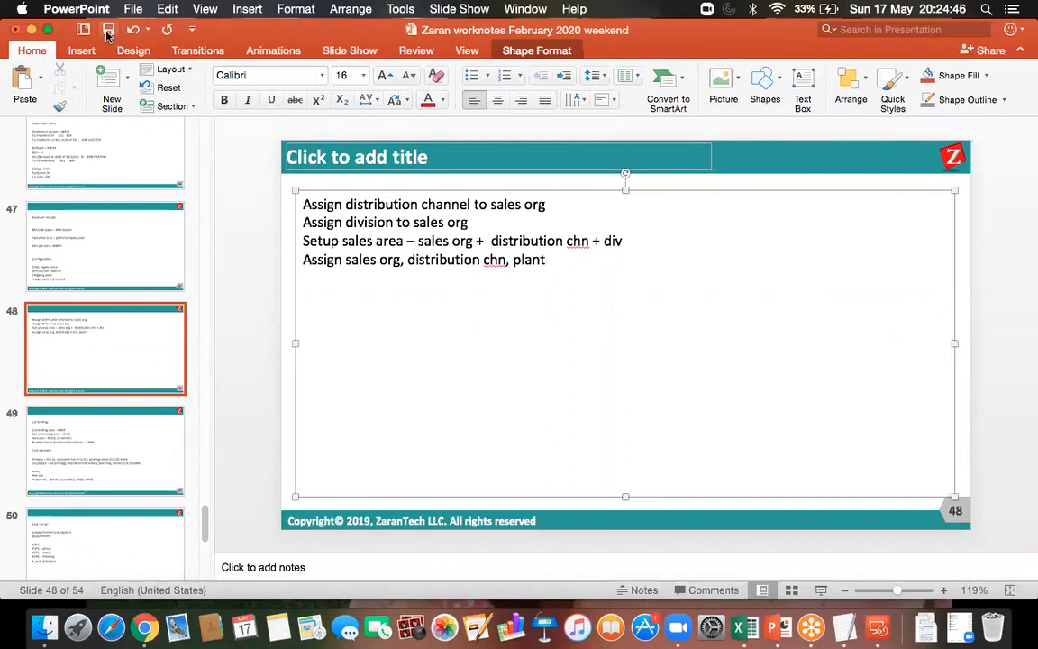
Return to the SAP session in Microsoft Remote Desktop and start new entries in Assign sales organization - distribution channel - plant
click(878, 628)
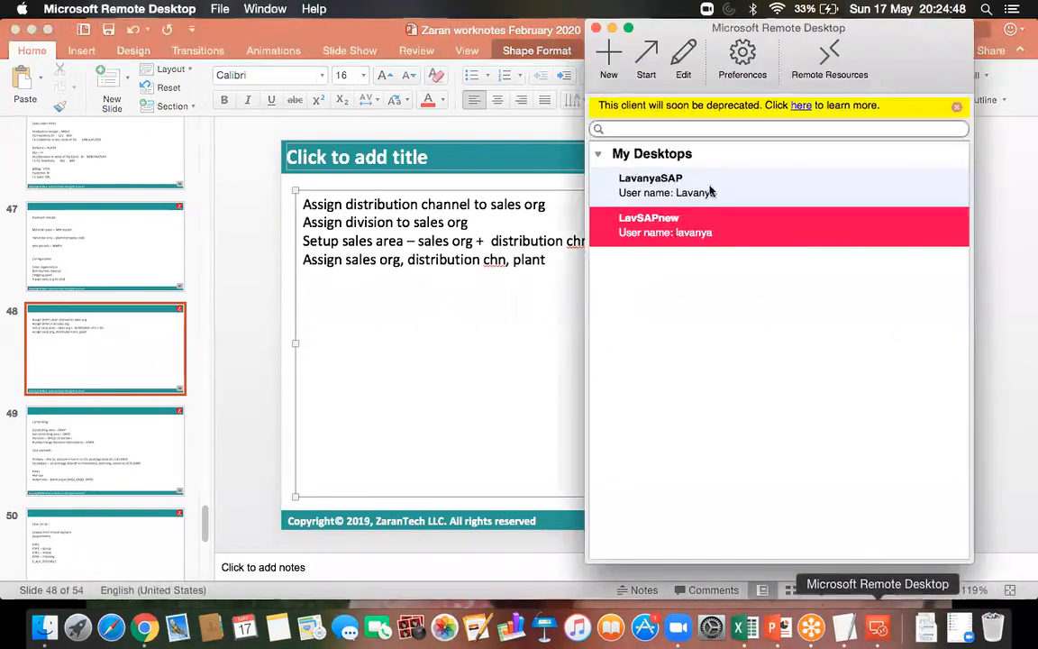
double_click(662, 233)
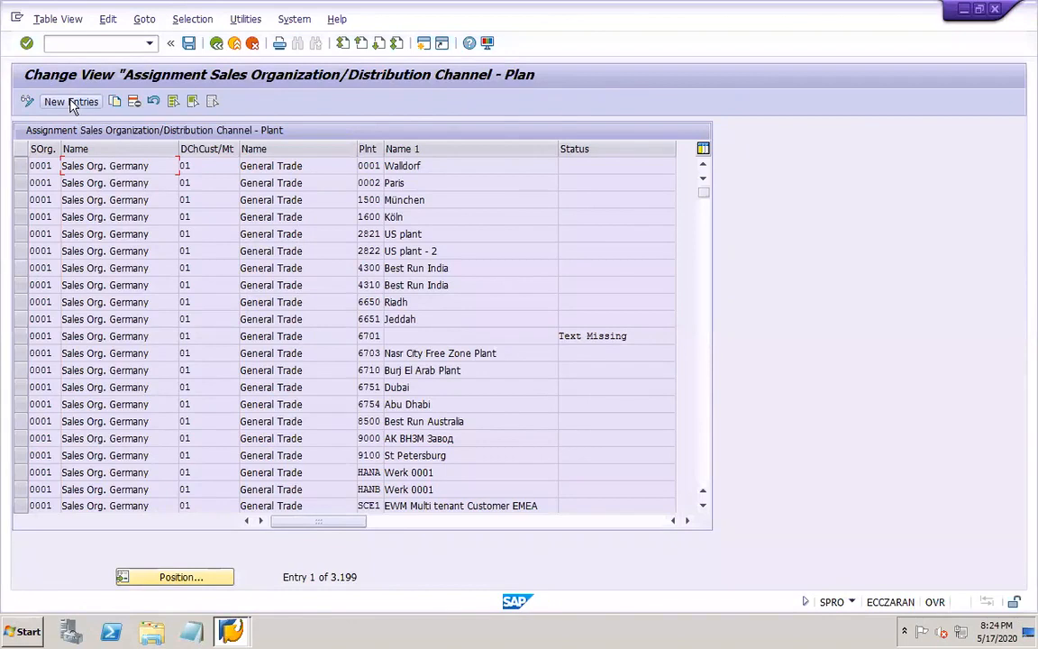
click(72, 102)
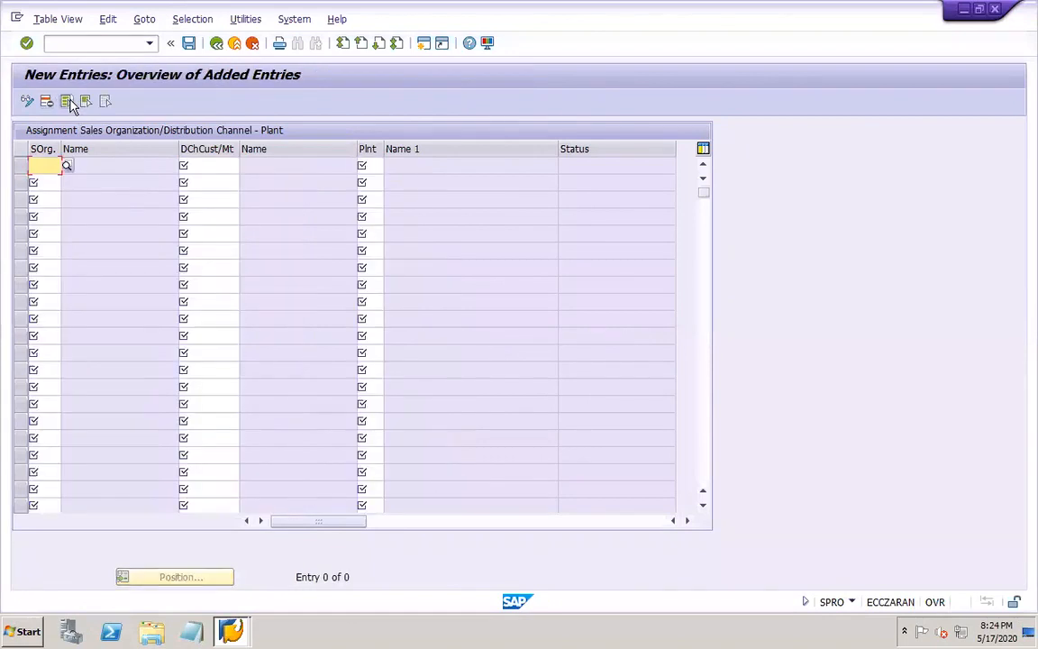
Assign plant DOR1 to sales organization DOR1 and distribution channel DO, and save the entry under customizing request EPDK900010
text(dor1)
key(Tab)
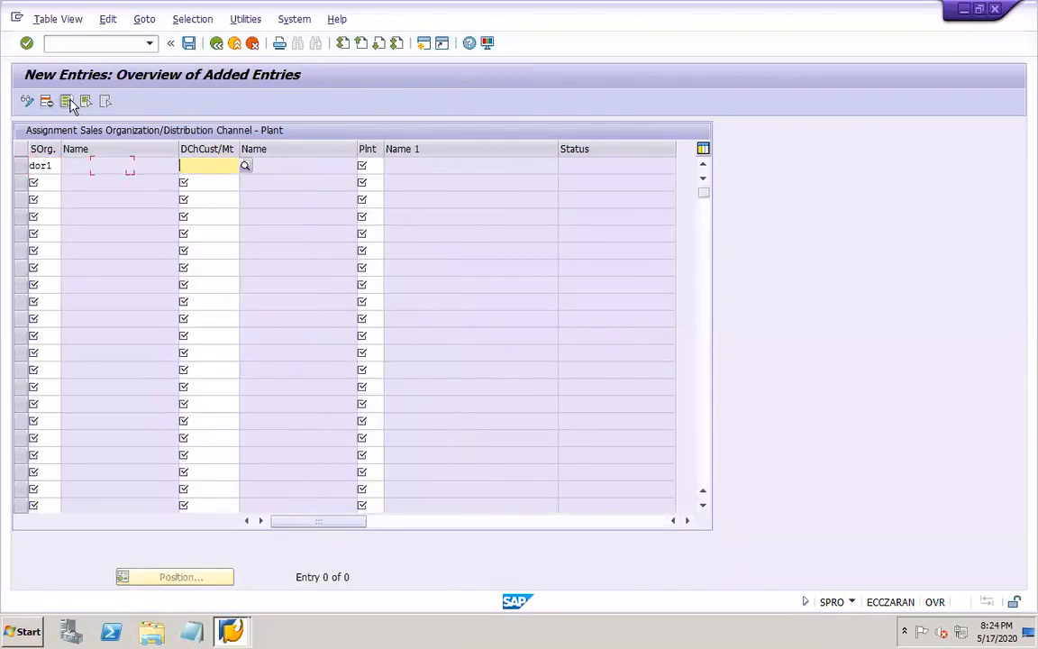
text(do)
key(Tab)
text(dor1)
key(Return)
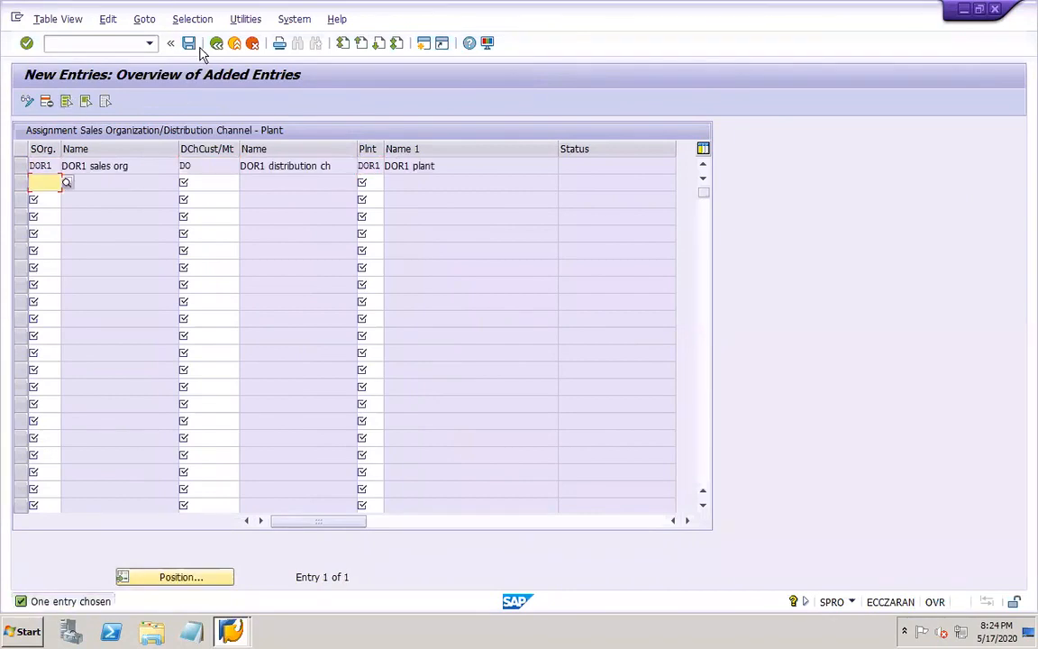
click(190, 43)
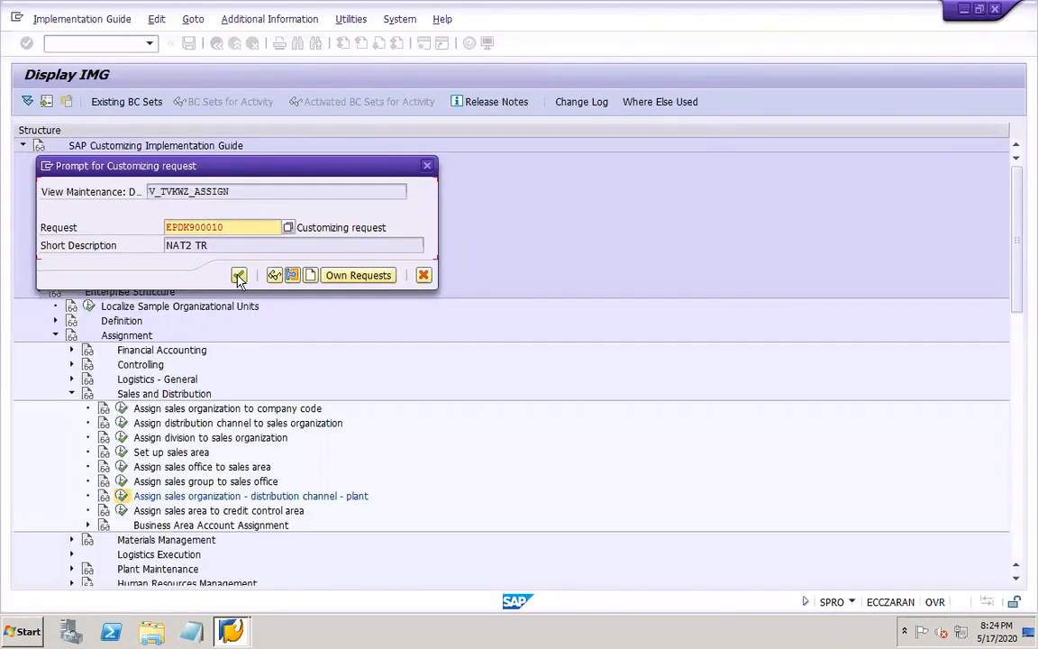
click(238, 275)
Switch to PowerPoint, add the line "Assign shipping point to plant" to slide 48, and save the presentation
mouse_move(678, 633)
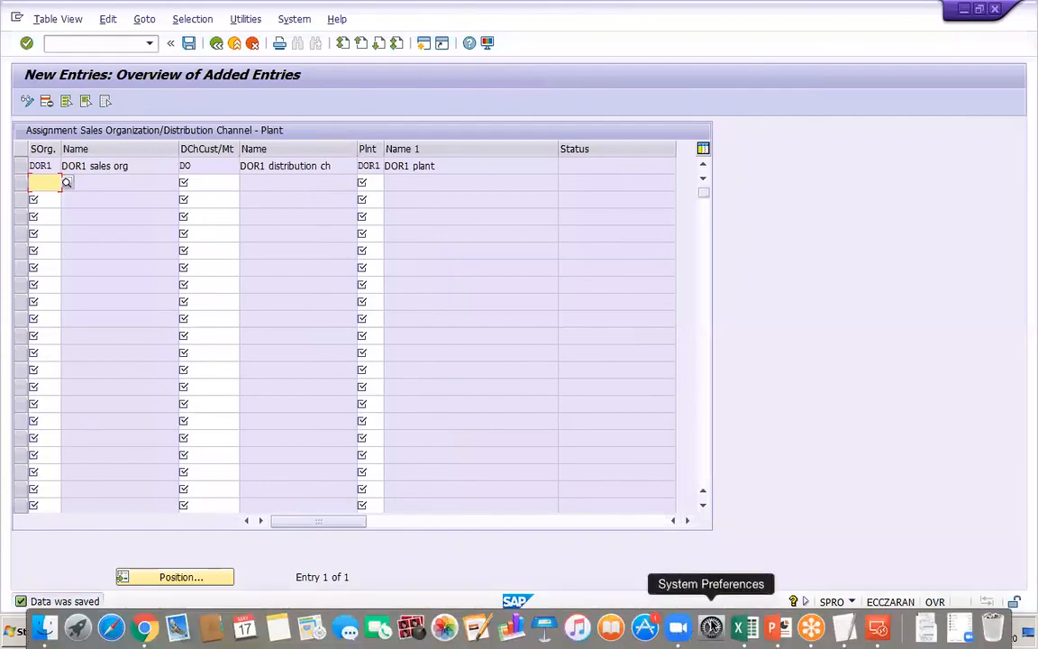
click(777, 631)
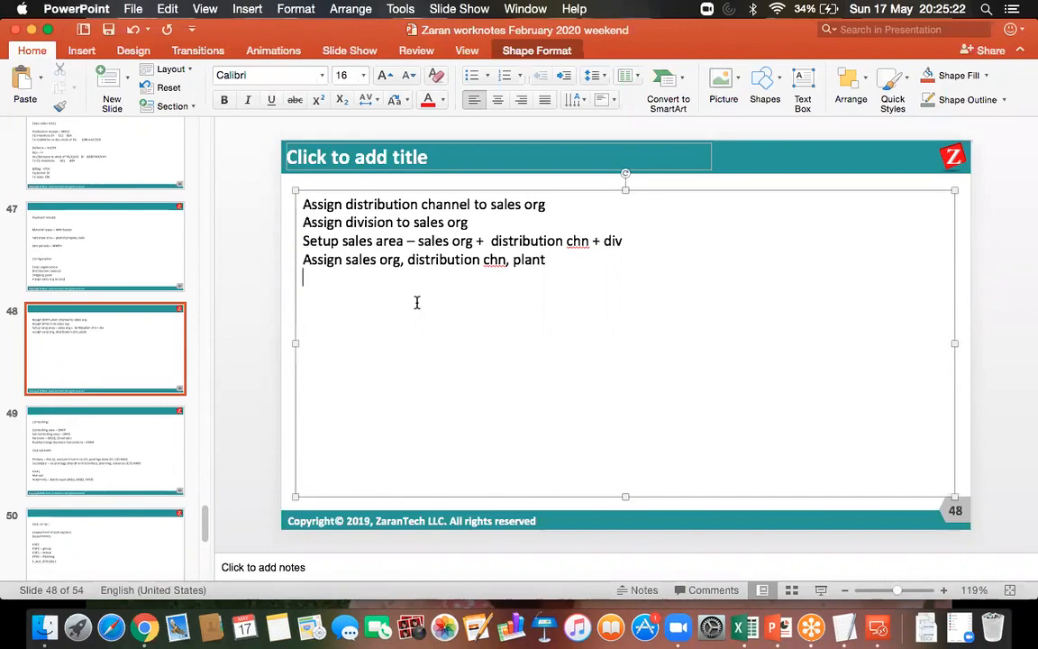
text(assign sh)
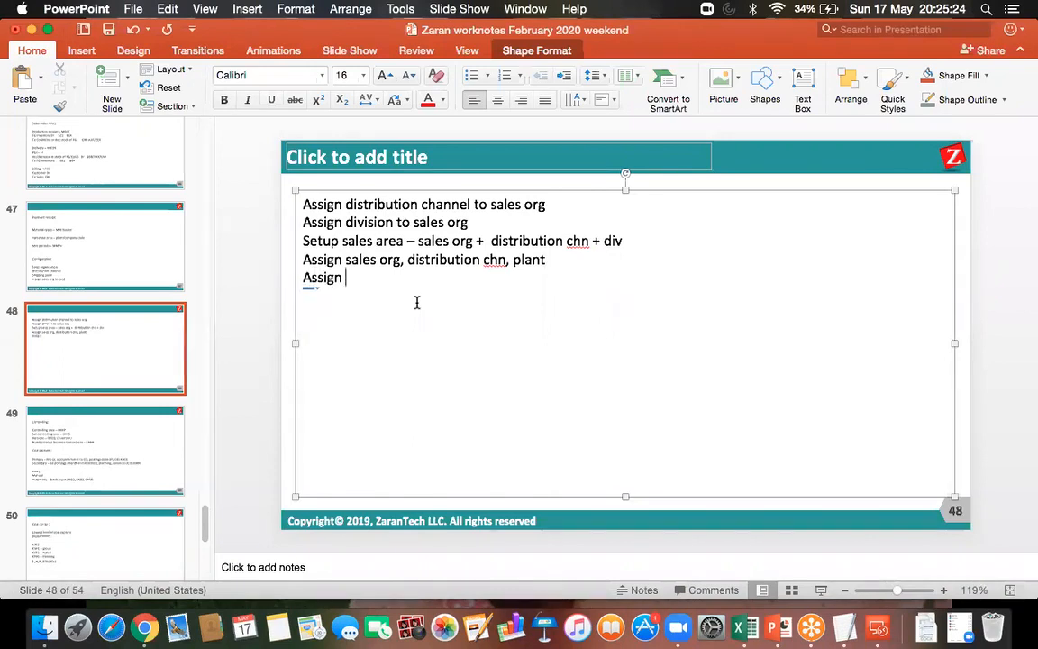
text(ipping point to plant)
click(109, 30)
Return to the SAP session in Microsoft Remote Desktop, leave the plant assignment, and collapse the Sales and Distribution branch under Assignment
click(877, 629)
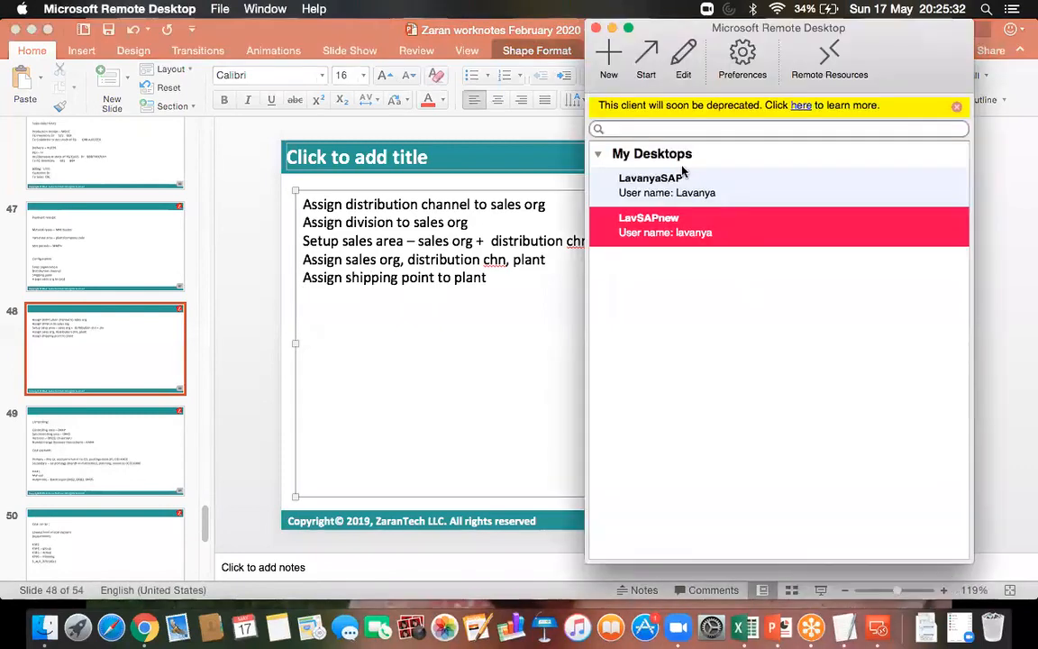
double_click(674, 231)
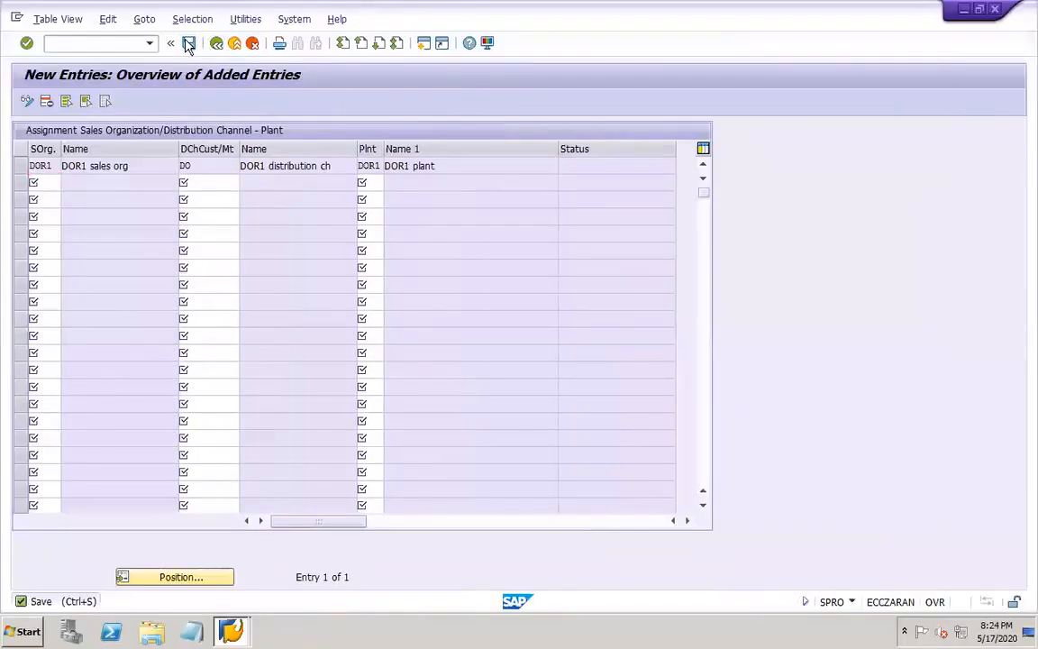
click(217, 45)
click(217, 44)
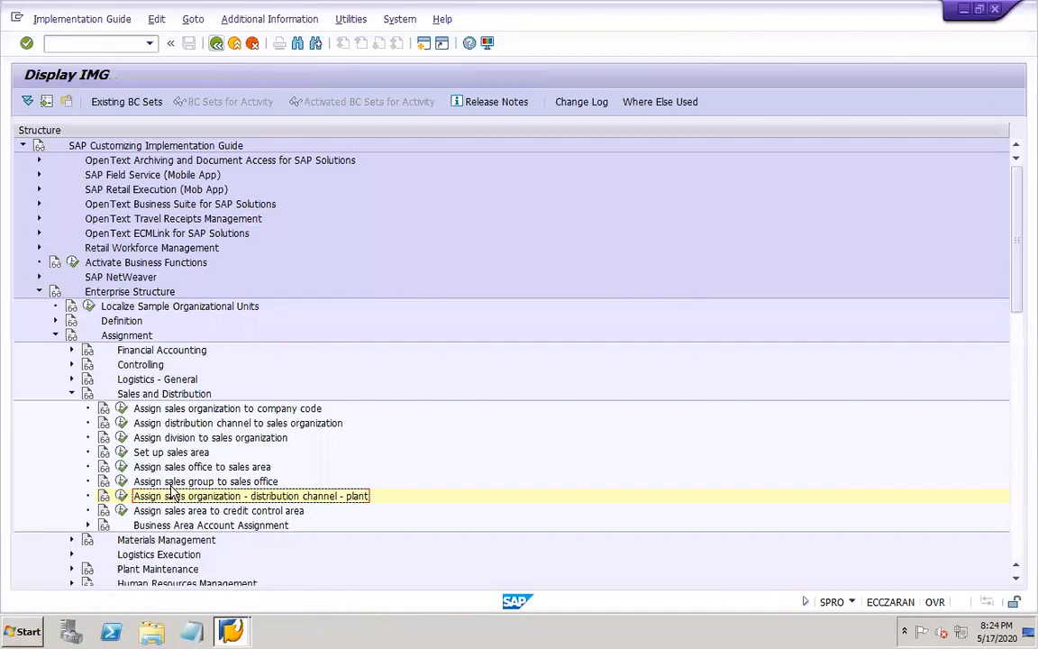
click(72, 394)
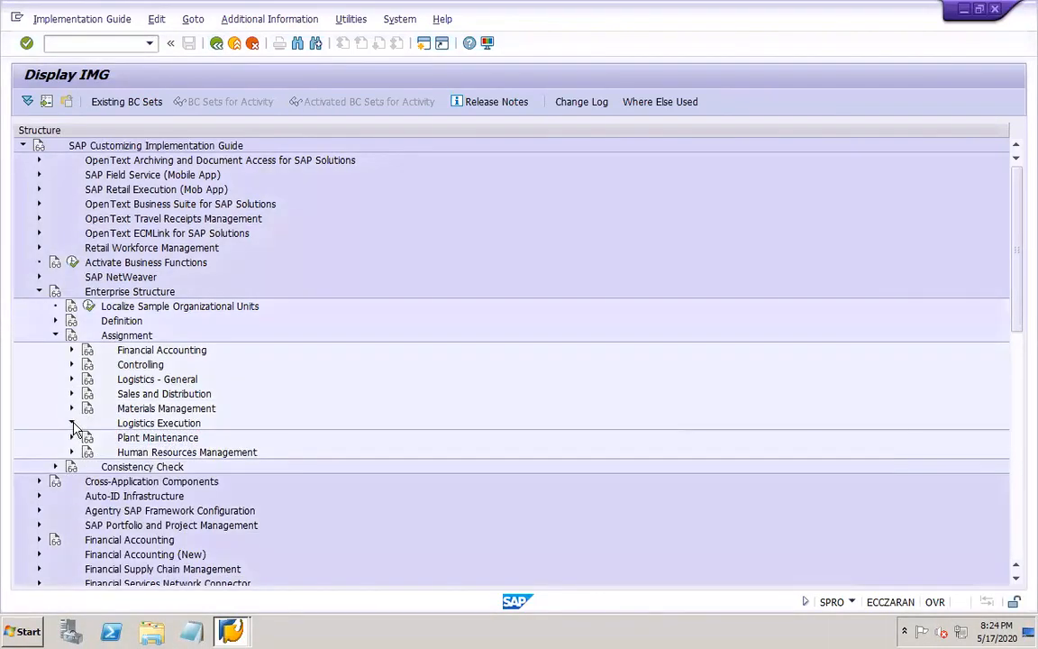
Open the Assign shipping point to plant activity under Logistics Execution and locate plant DOR1 in the overview
click(72, 424)
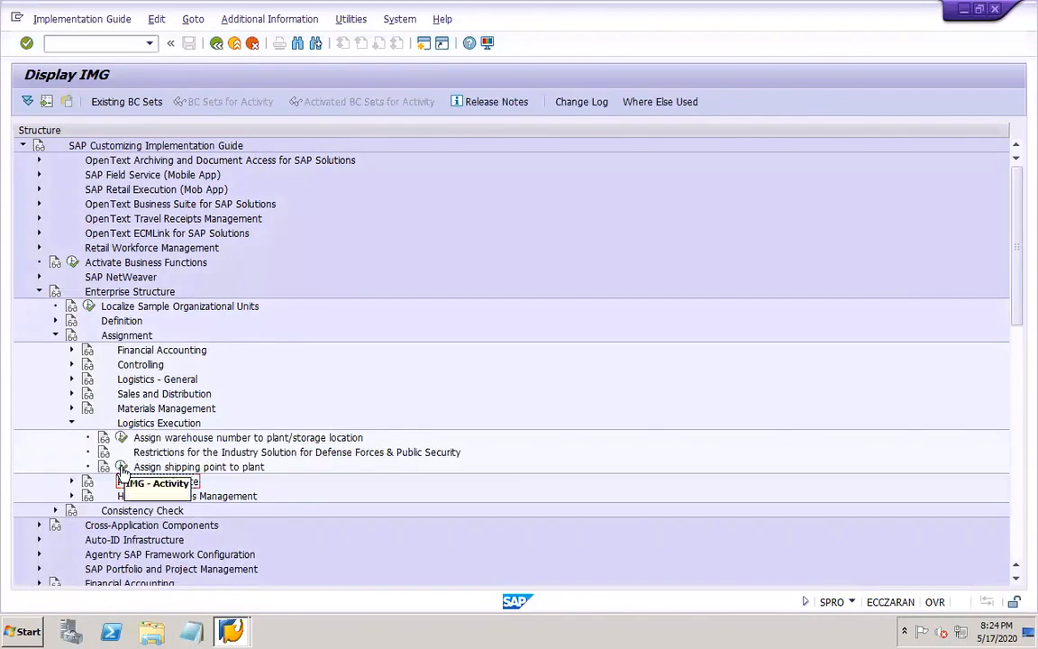
click(122, 467)
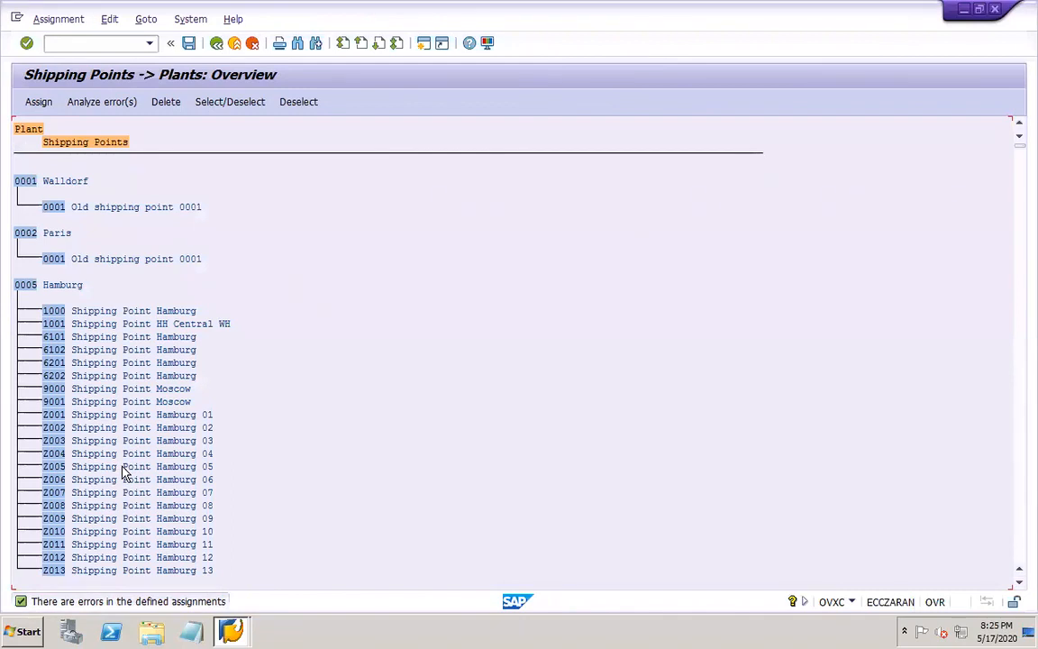
click(1020, 538)
click(1020, 538)
click(1020, 538)
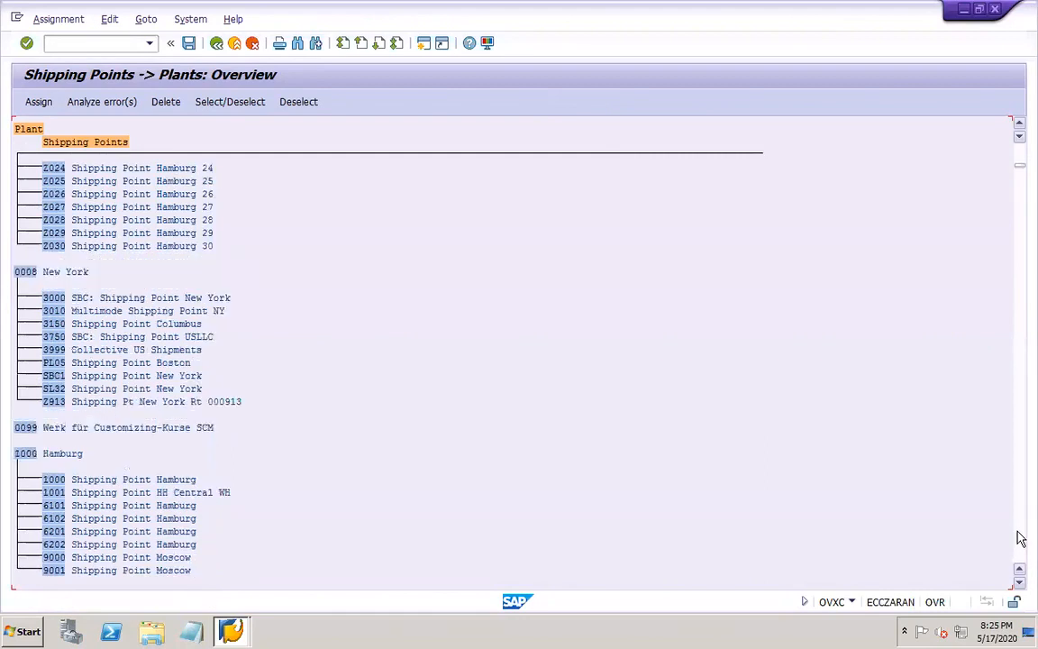
click(1020, 537)
click(1020, 538)
click(1020, 538)
click(1020, 537)
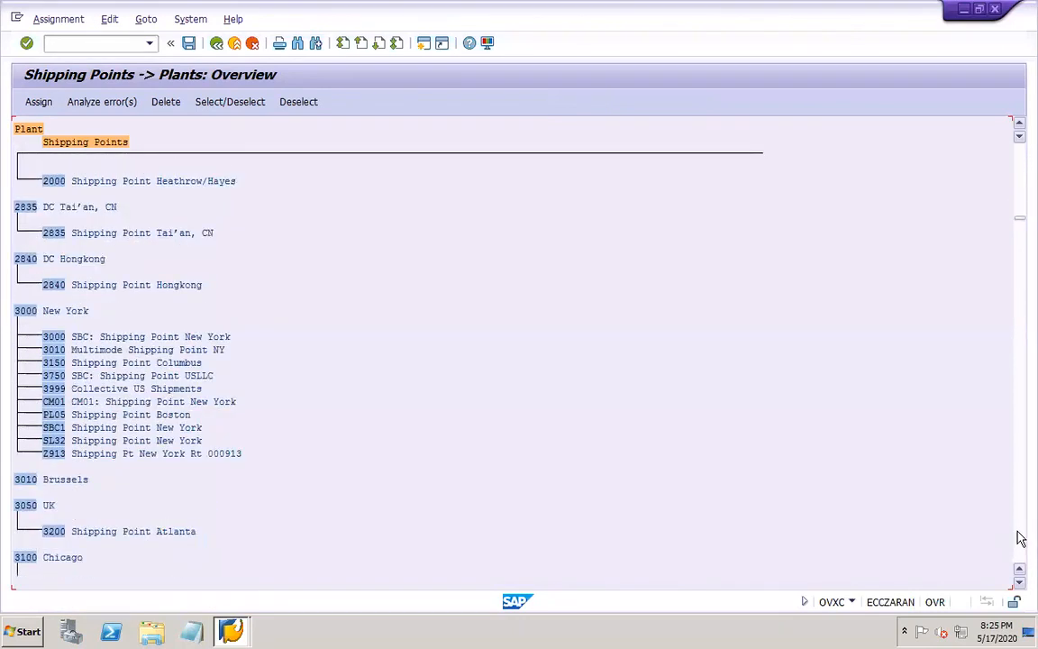
click(1019, 538)
click(1020, 538)
click(1020, 537)
click(1019, 538)
click(1020, 538)
click(1020, 538)
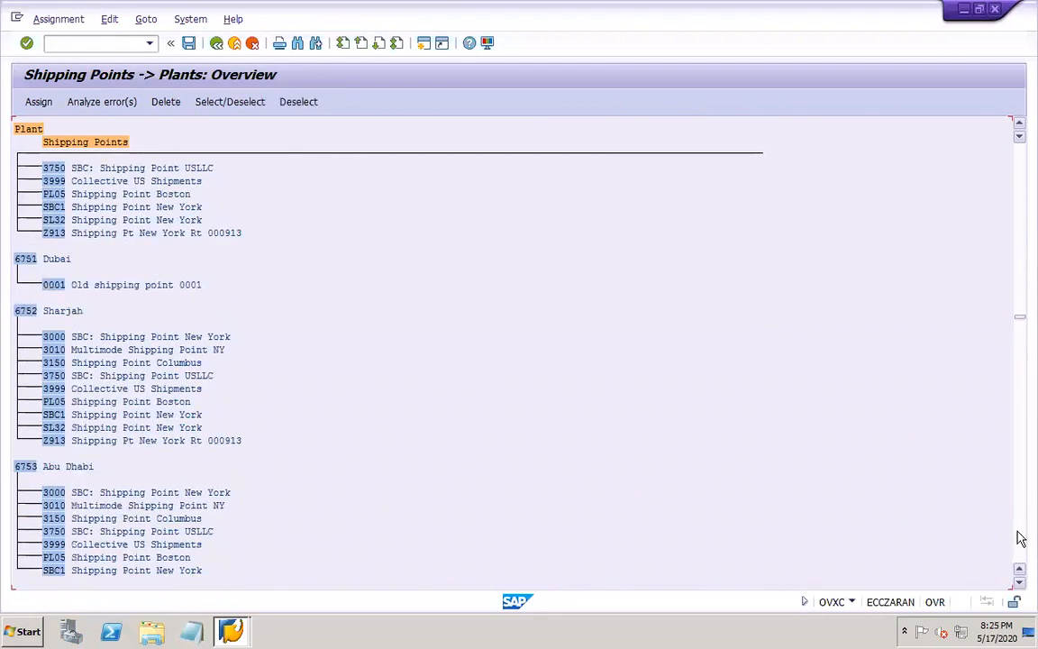
click(1020, 538)
click(1019, 538)
click(1020, 538)
click(1020, 538)
click(1019, 538)
click(1020, 538)
click(1020, 538)
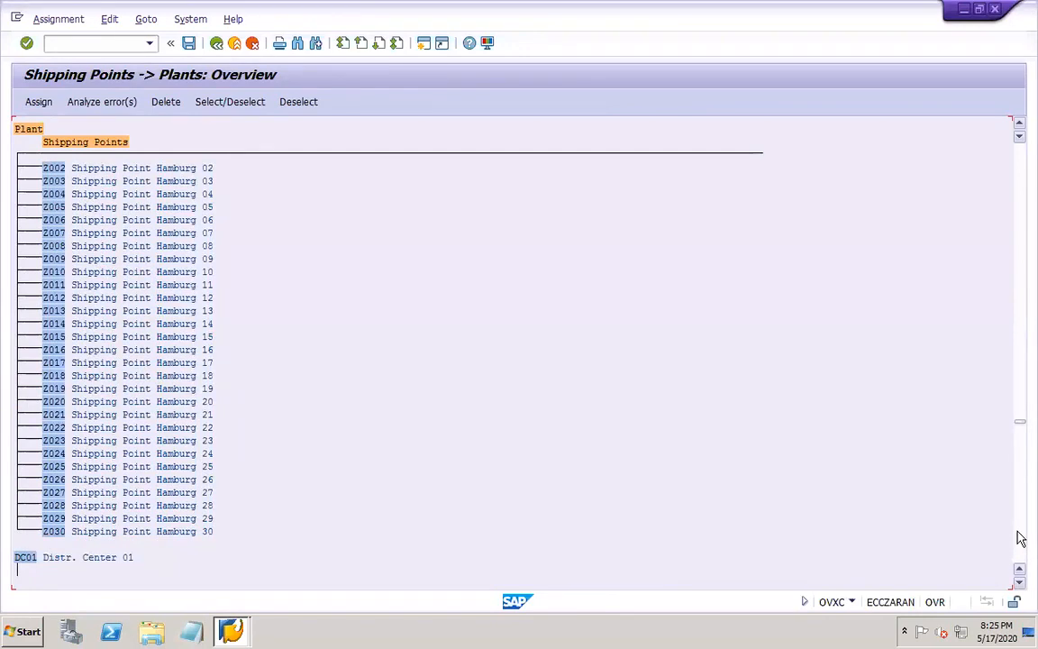
click(1019, 538)
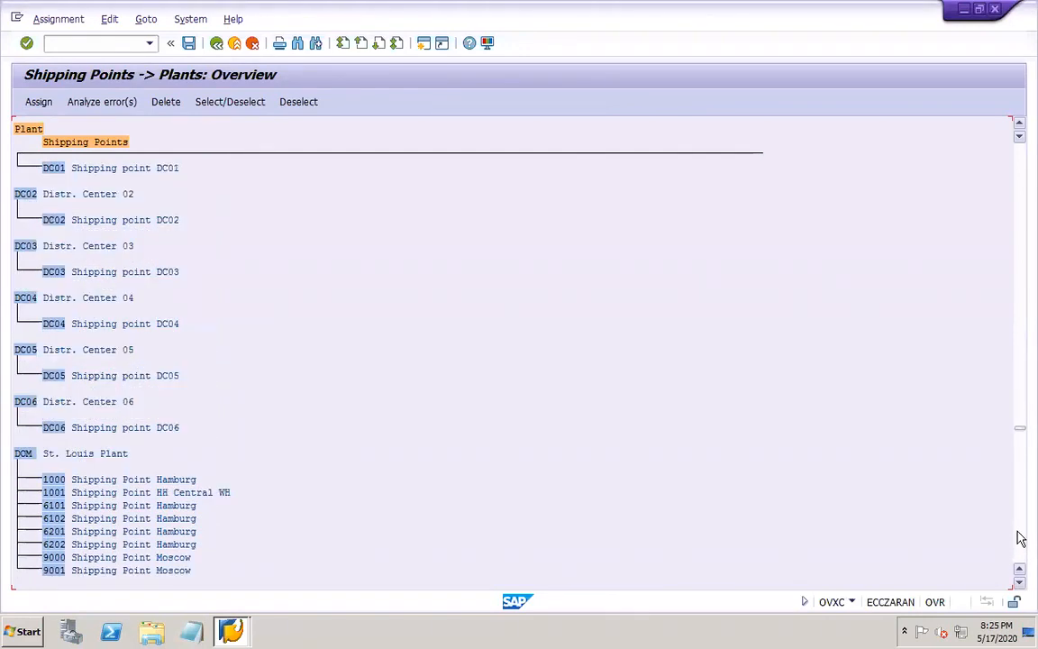
click(1019, 538)
click(1019, 537)
click(1020, 538)
click(1019, 212)
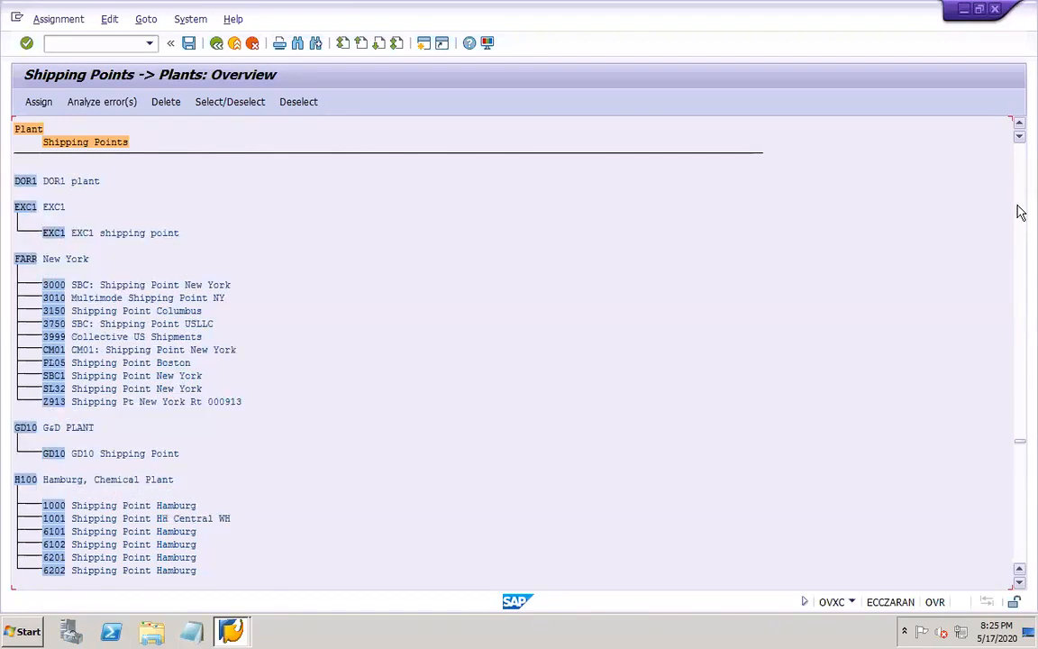
Assign shipping point DOR1 to plant DOR1 and save the assignment under customizing request EPDK900010
click(24, 181)
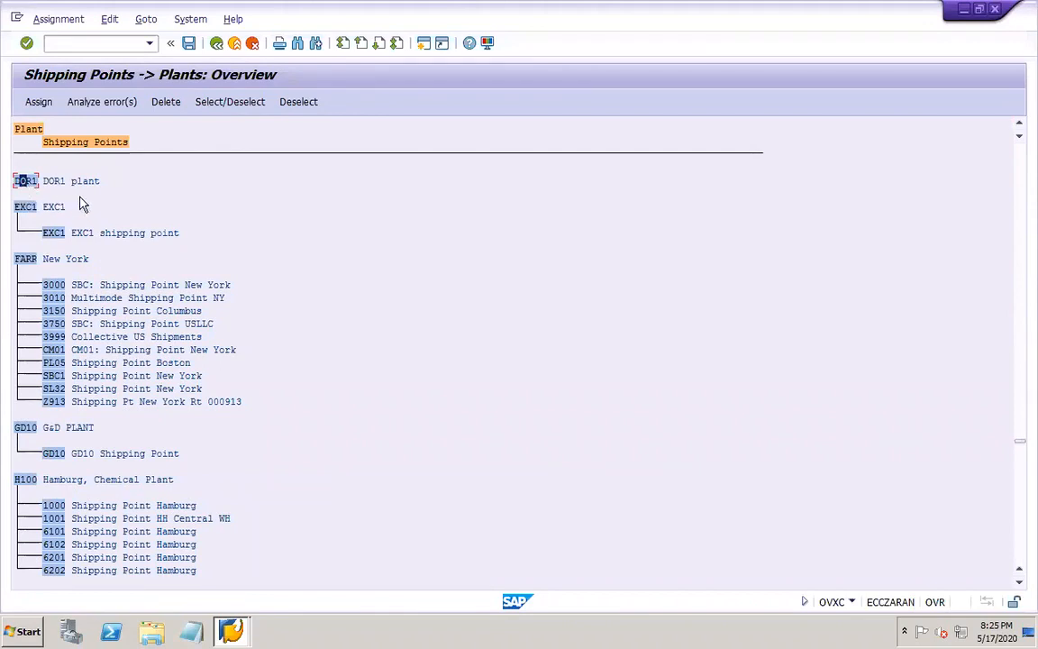
click(39, 103)
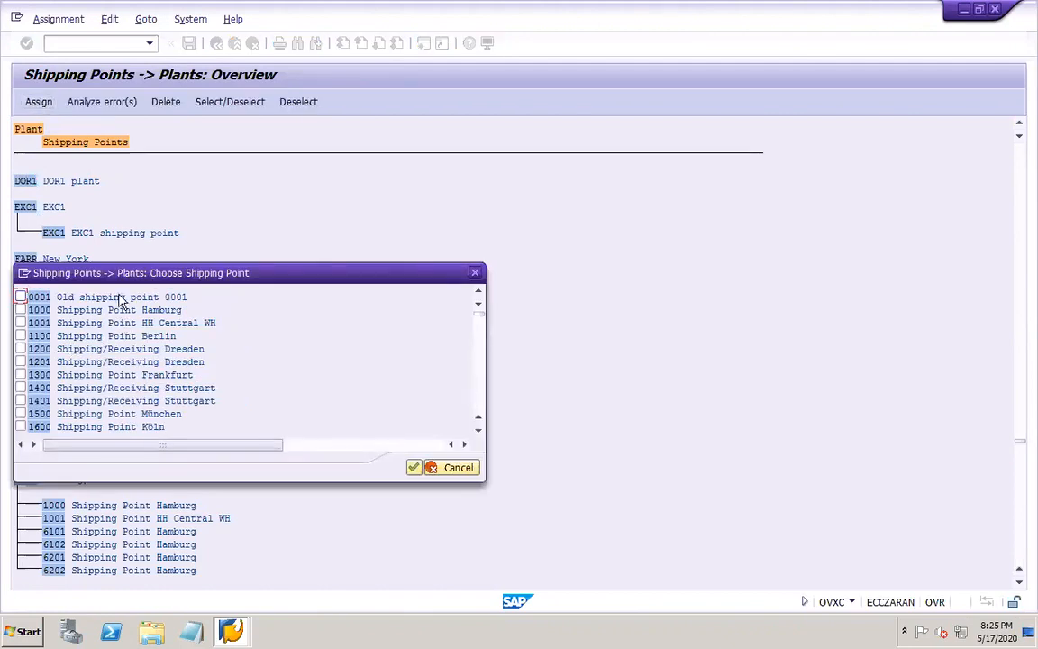
click(481, 407)
click(481, 407)
click(481, 408)
click(481, 407)
click(482, 407)
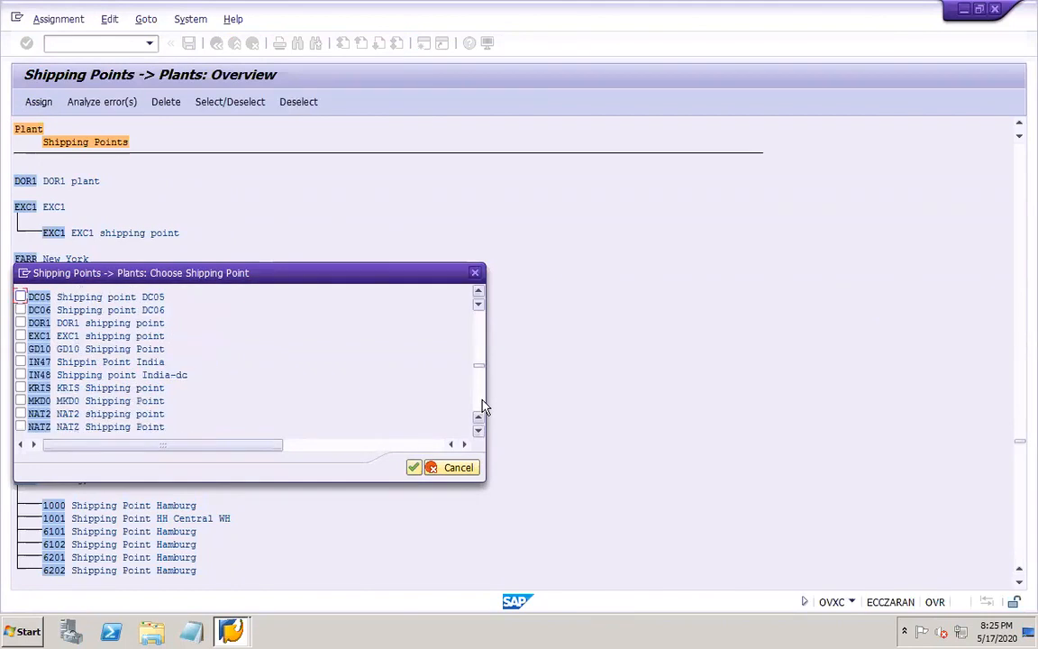
click(20, 323)
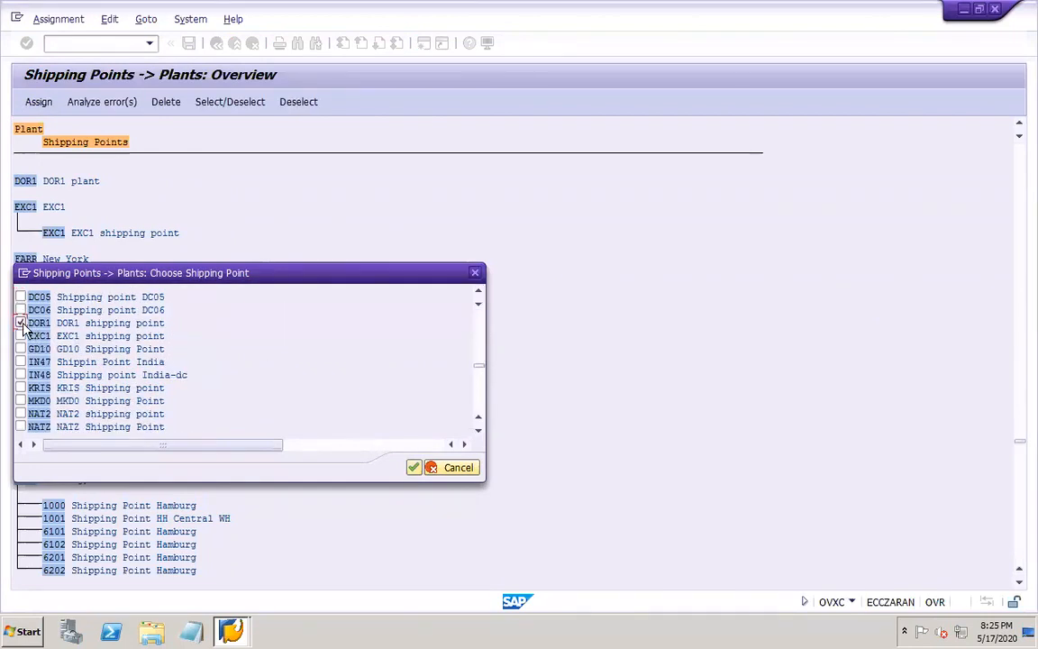
click(414, 468)
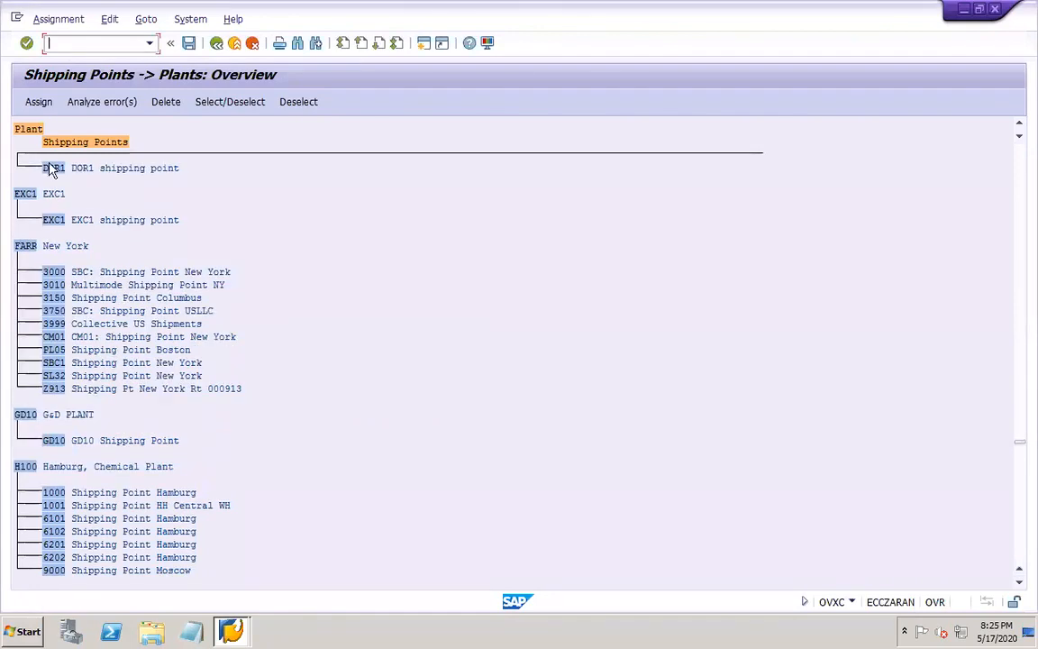
click(1022, 129)
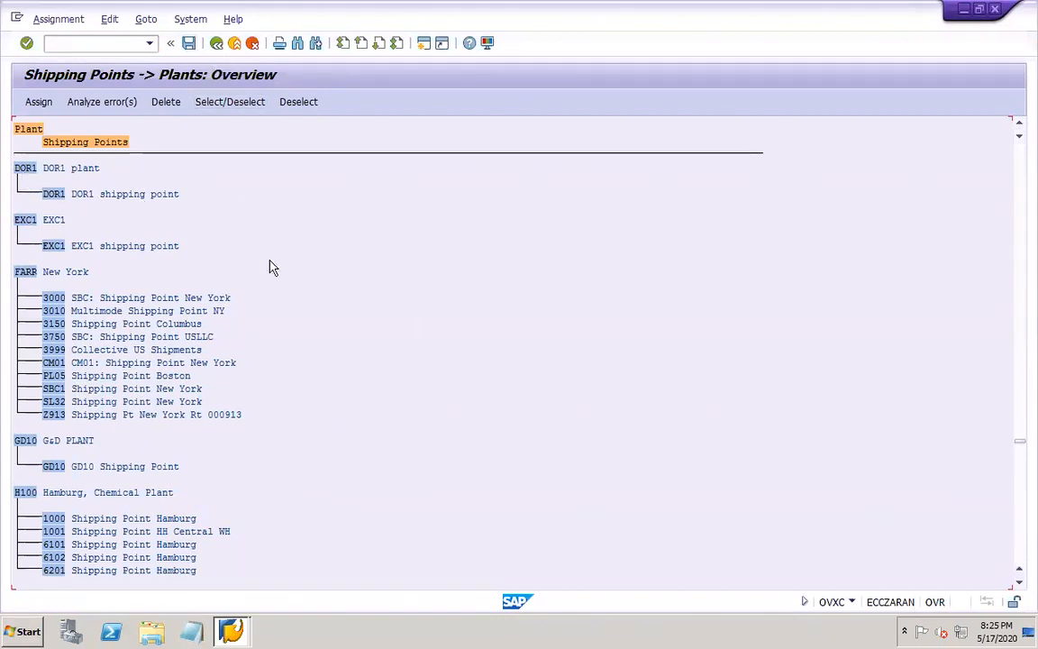
click(189, 44)
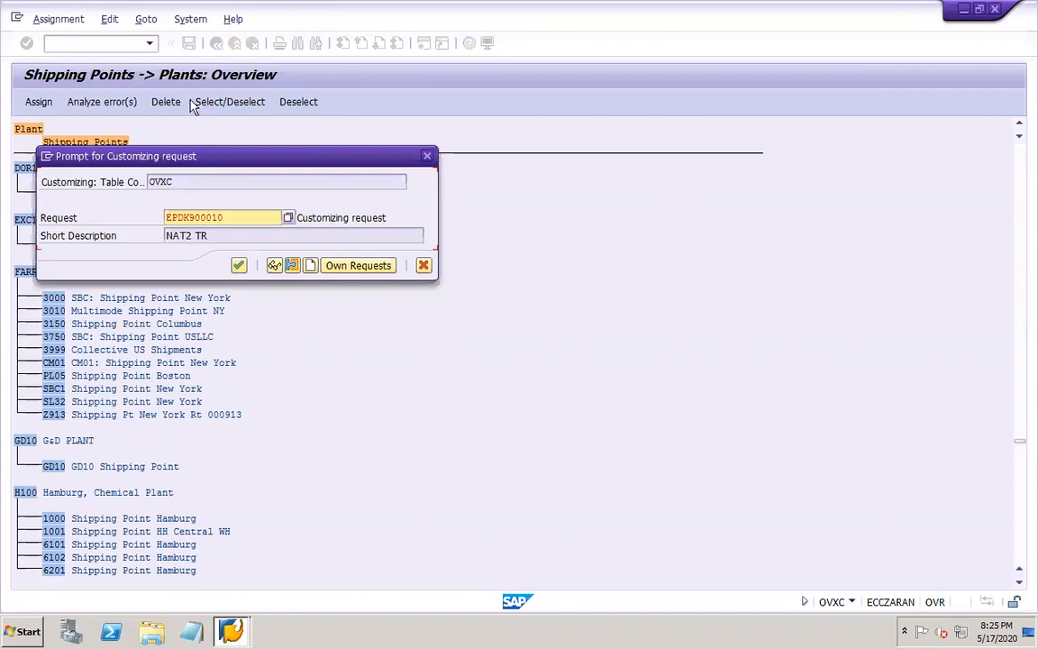
click(239, 265)
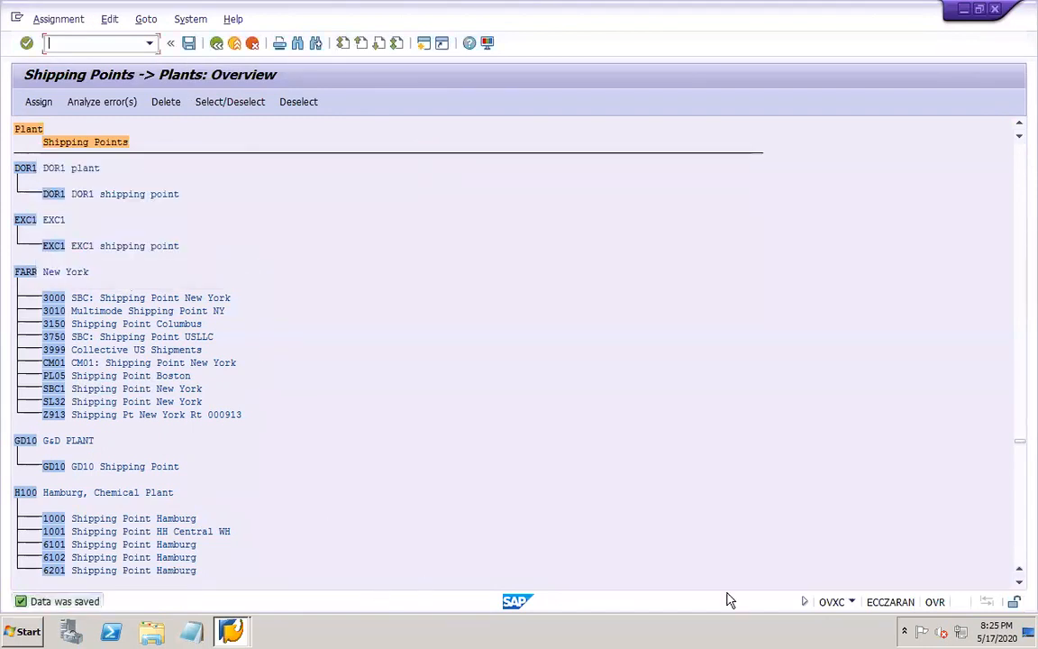
Switch to PowerPoint, save the presentation, and add the line "Pricing procedure determination -" below the shipping point line on slide 48
click(773, 627)
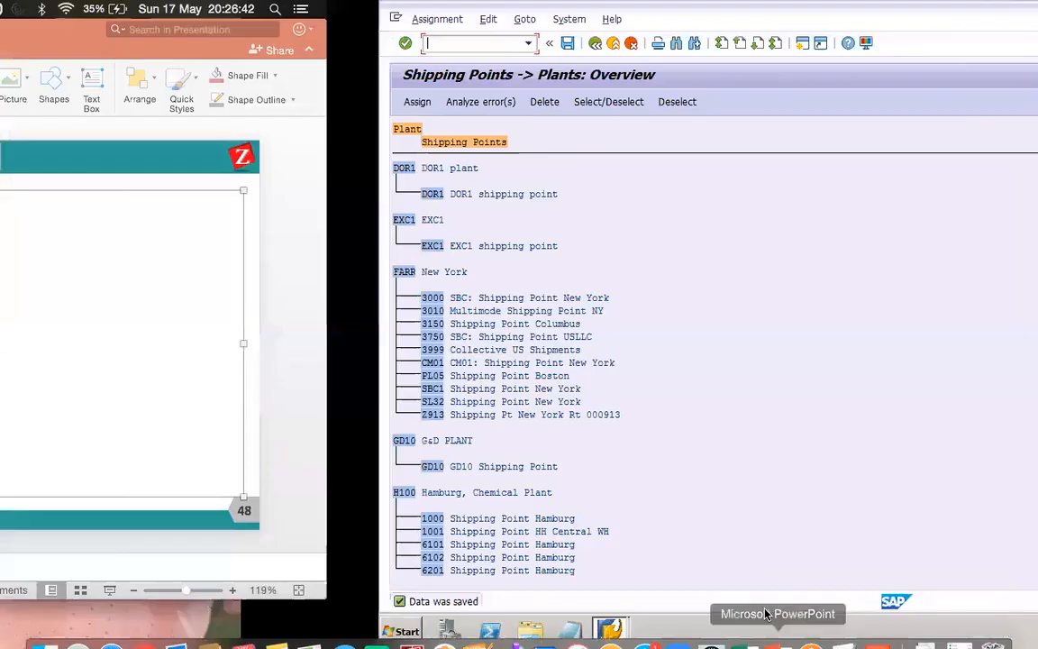
key(super+s)
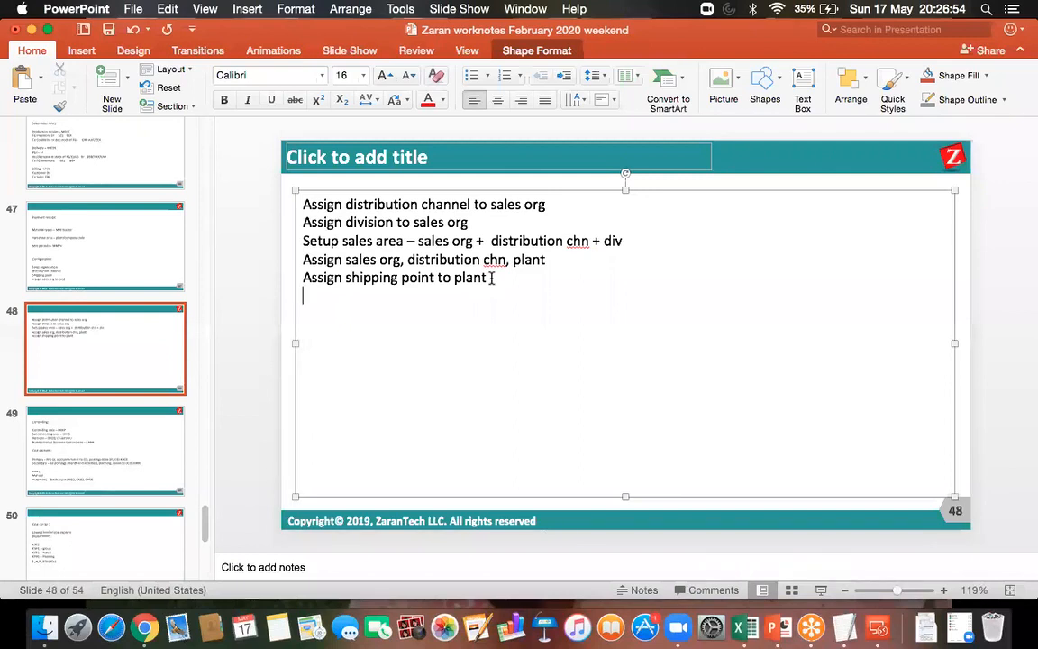
text(prcing )
text(pr)
text(oce)
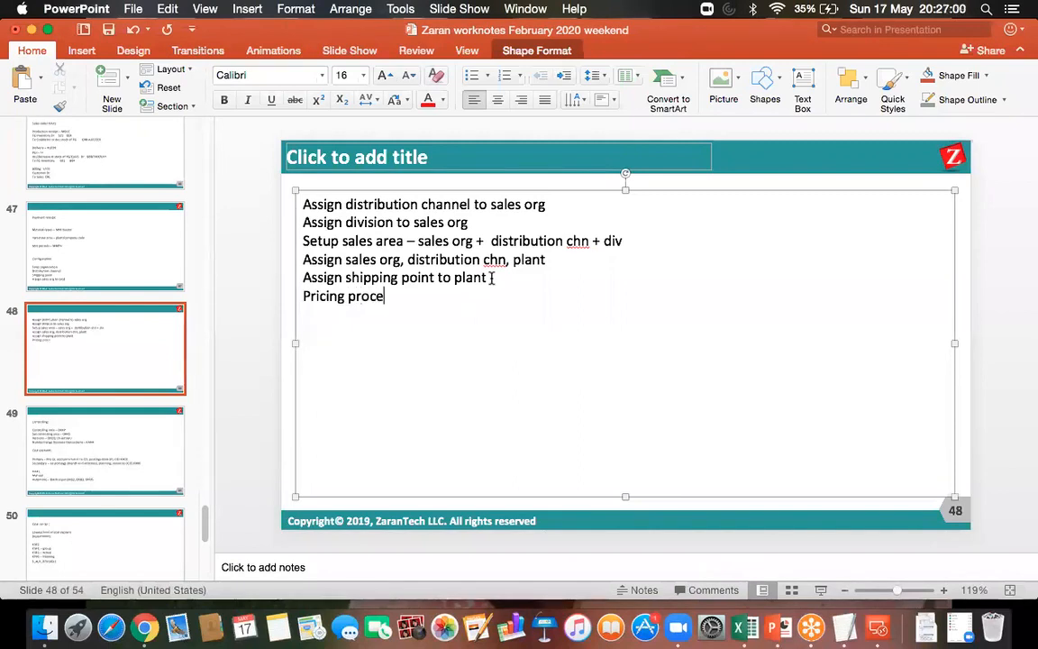
text(dure deter)
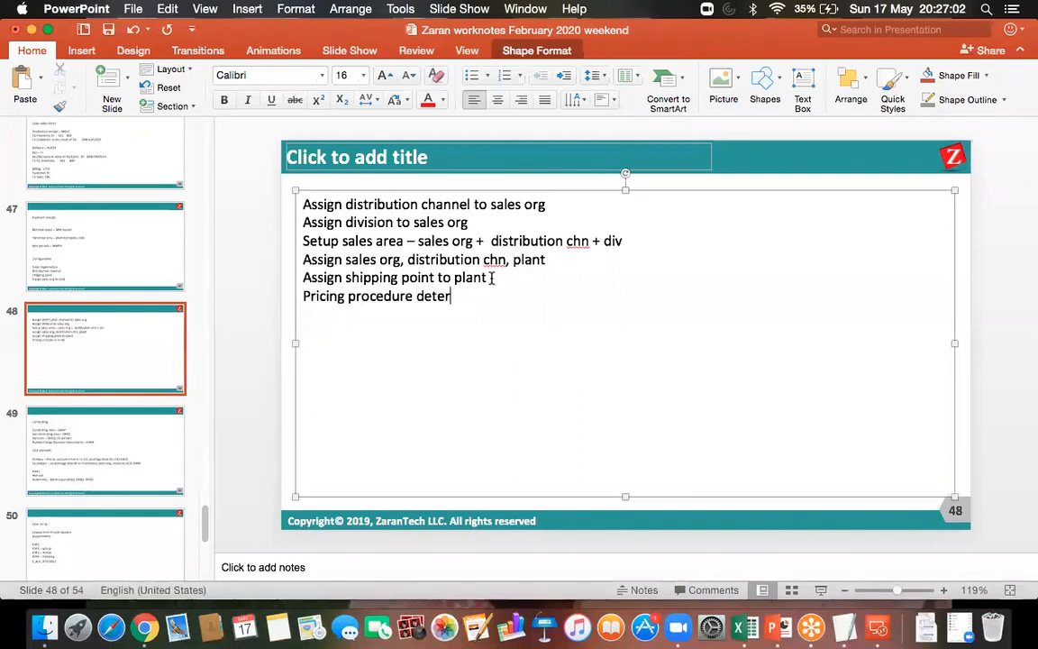
text(mination -)
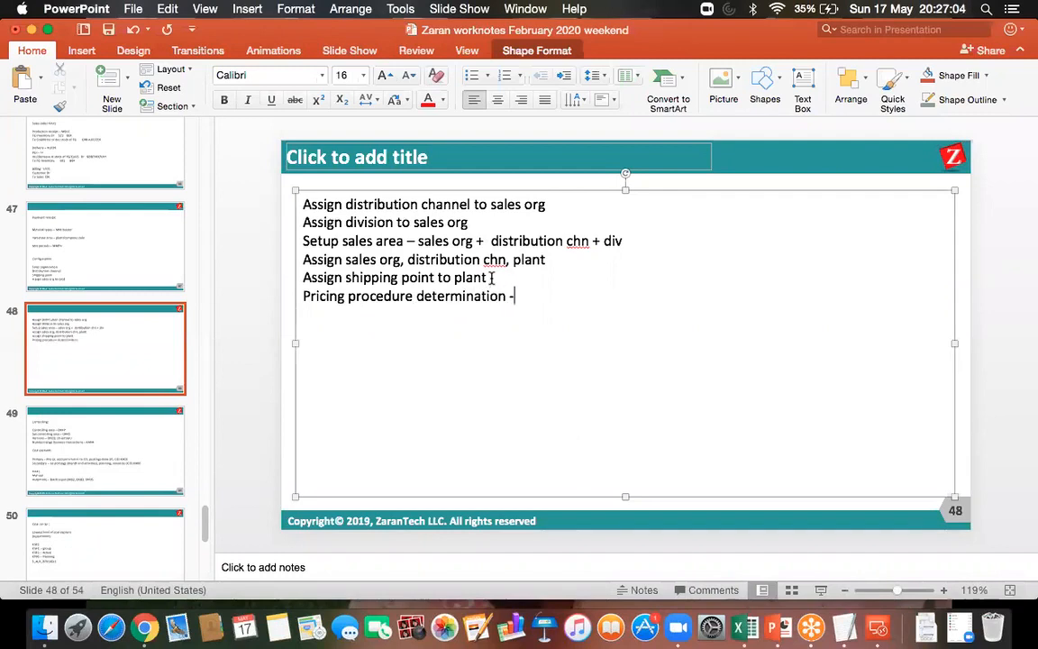
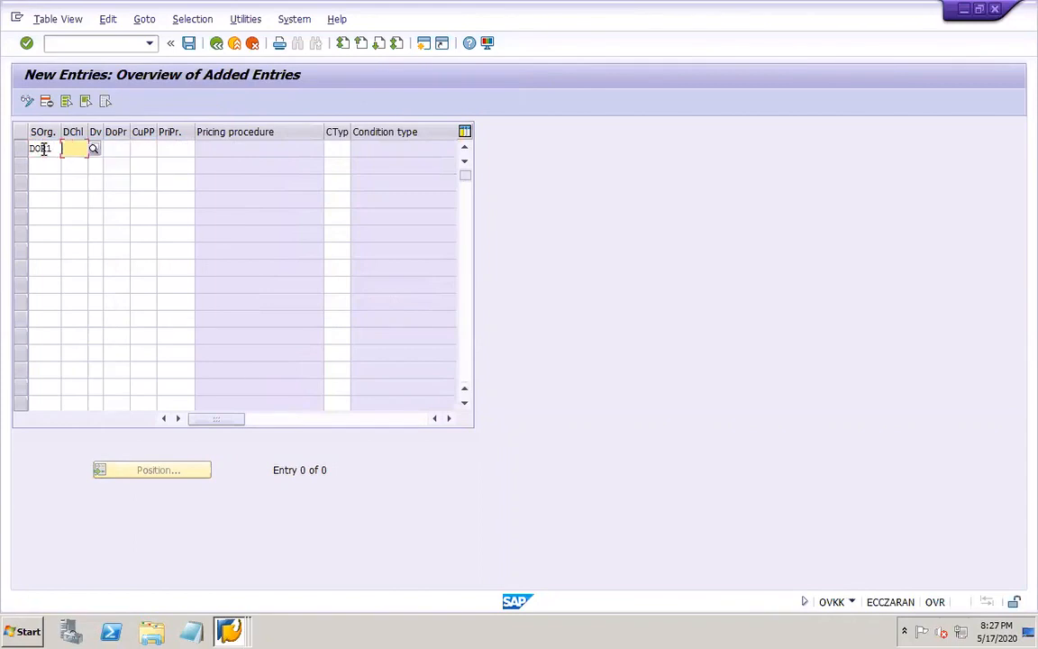
For sales organization DOR1, enter distribution channel DO, division DO and document pricing procedure A (Standard) in the new entry
text(DO)
key(Tab)
text(DO)
key(Tab)
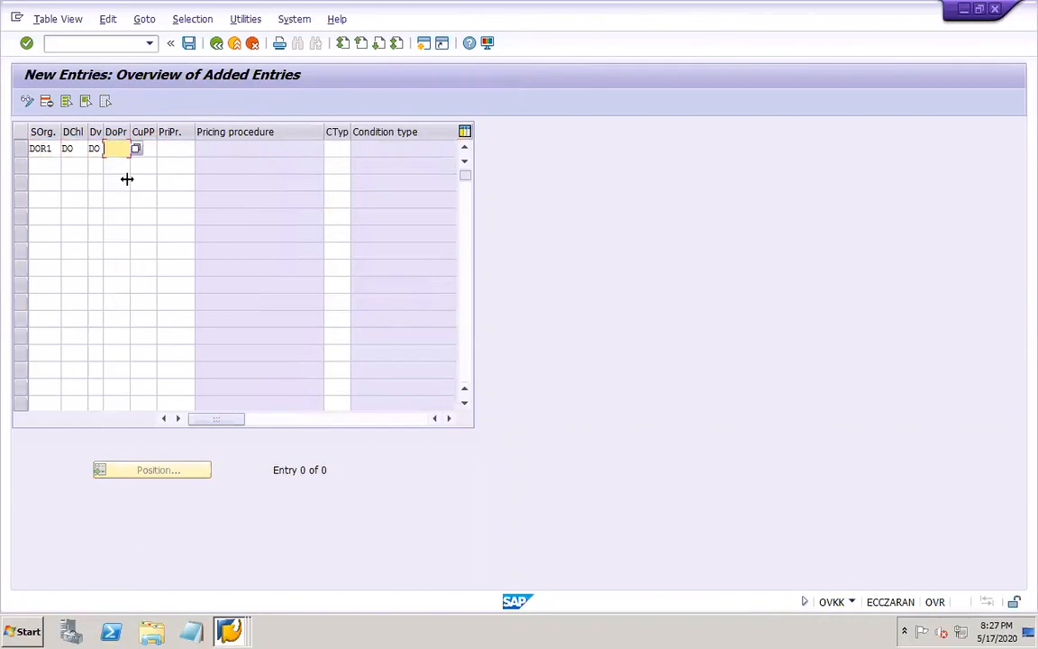
click(135, 148)
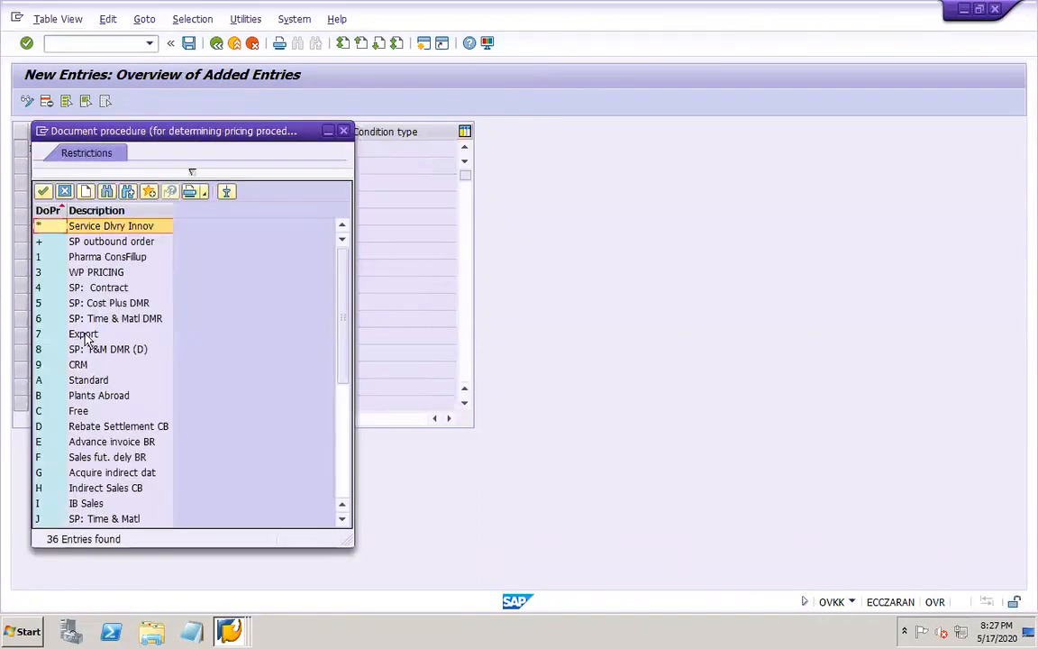
double_click(79, 380)
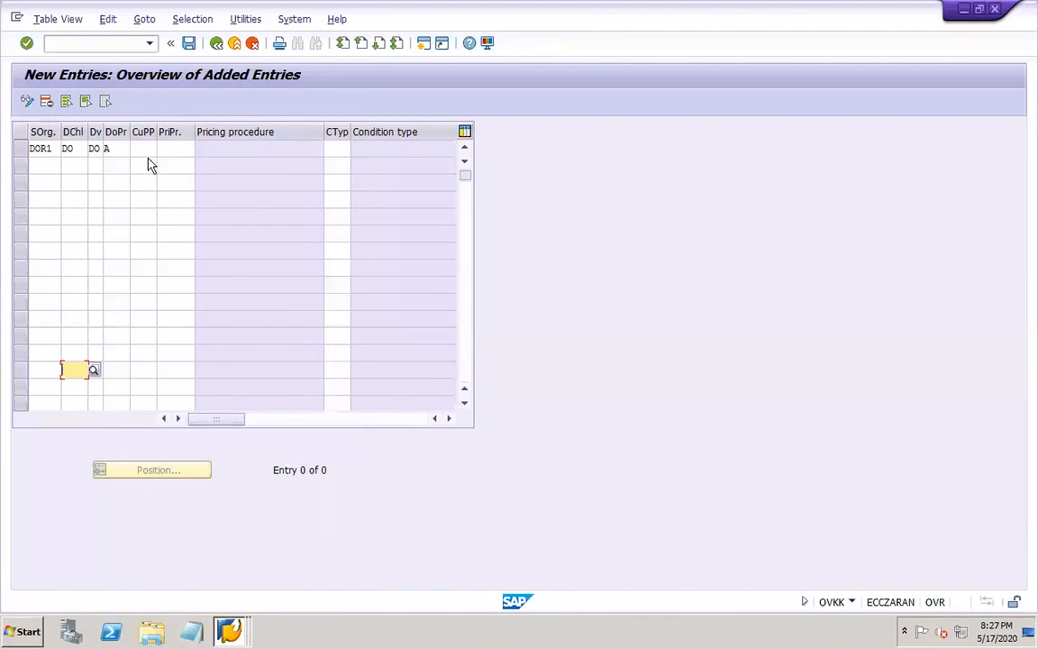
Assign customer pricing procedure 1 (Standard) and pricing procedure RVAA01 (Standard) to the DOR1 entry
click(144, 148)
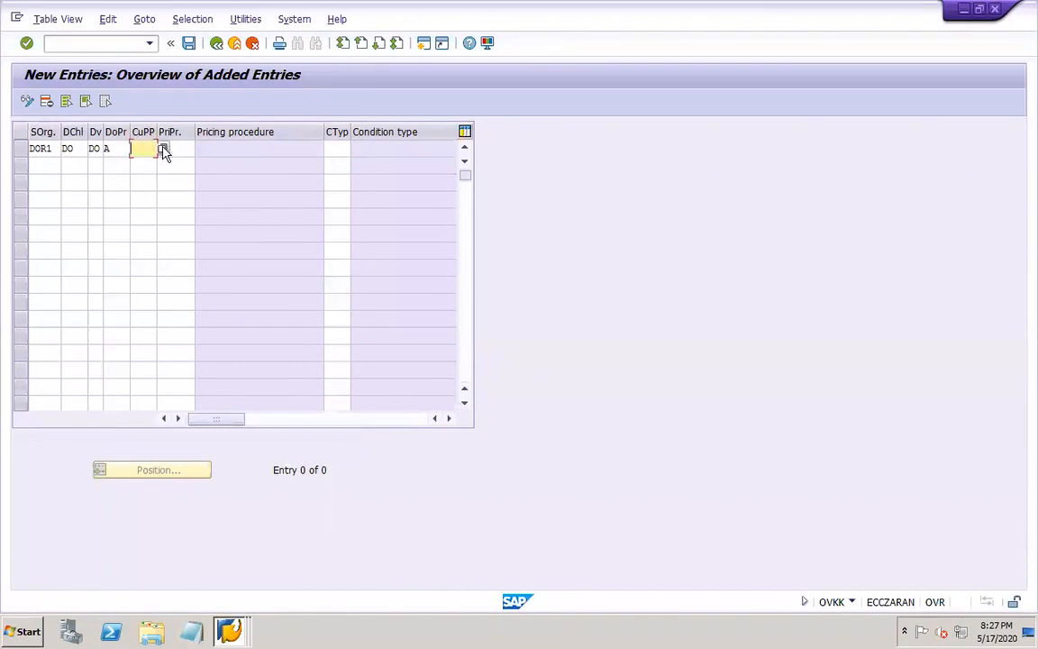
click(163, 150)
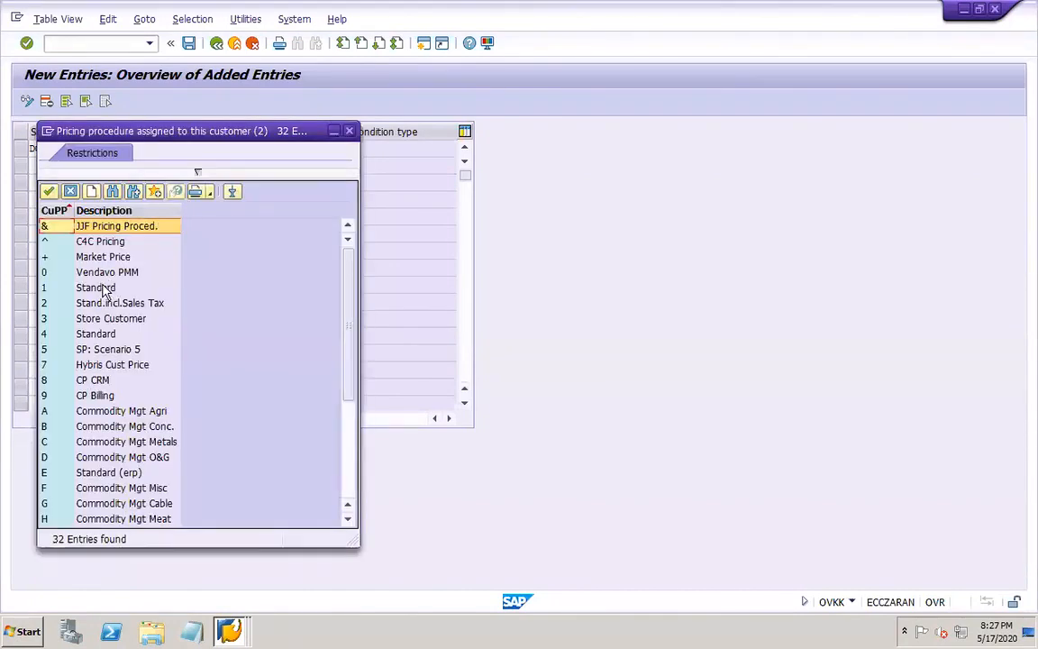
double_click(97, 287)
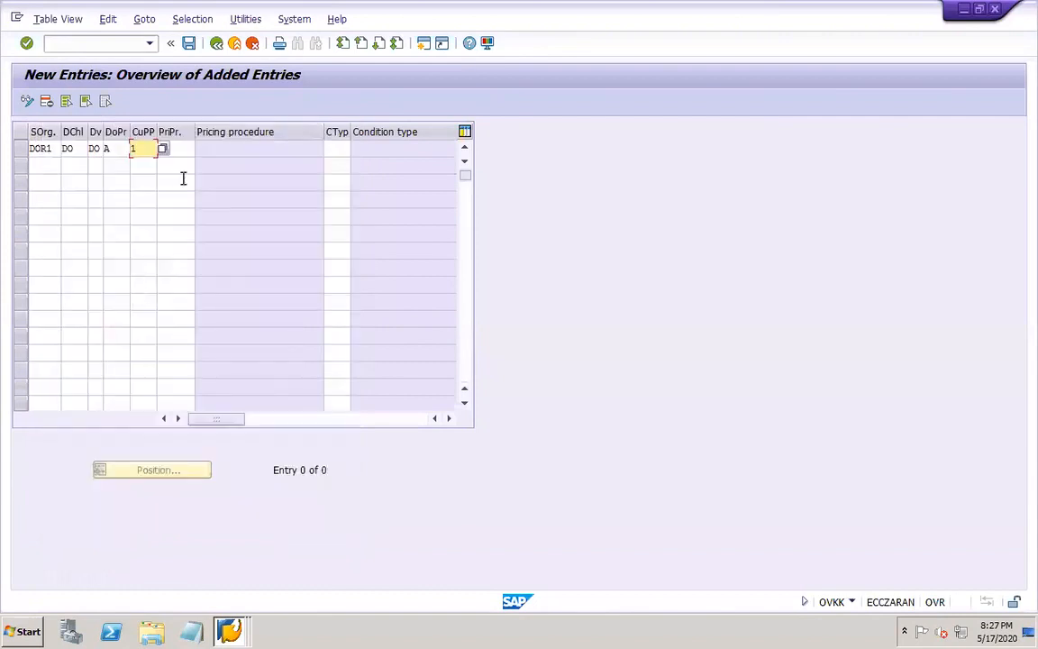
click(180, 151)
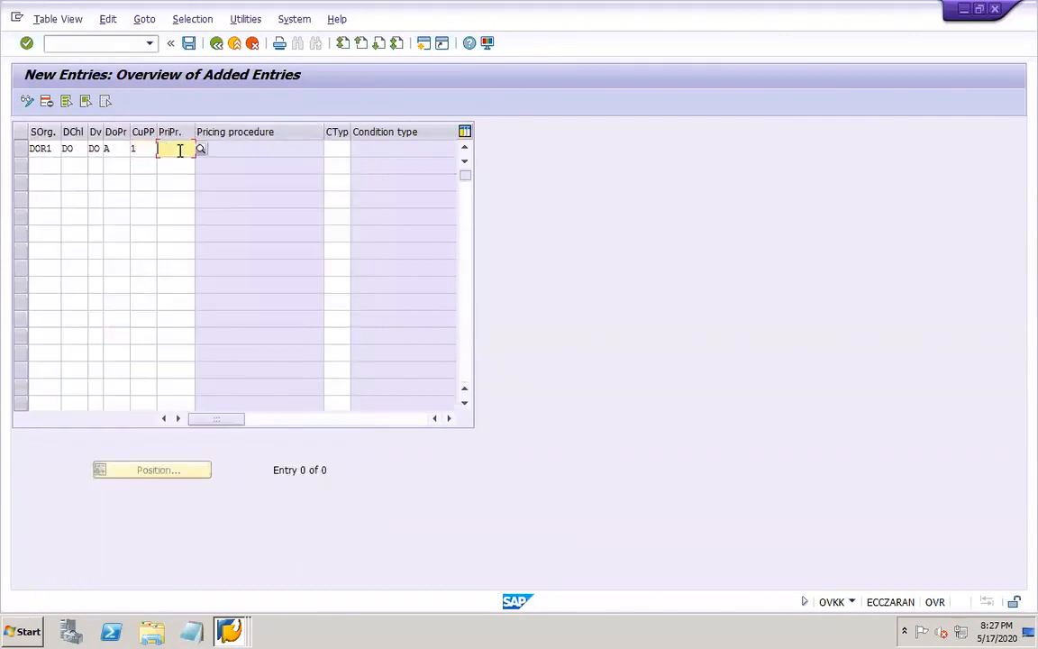
click(200, 149)
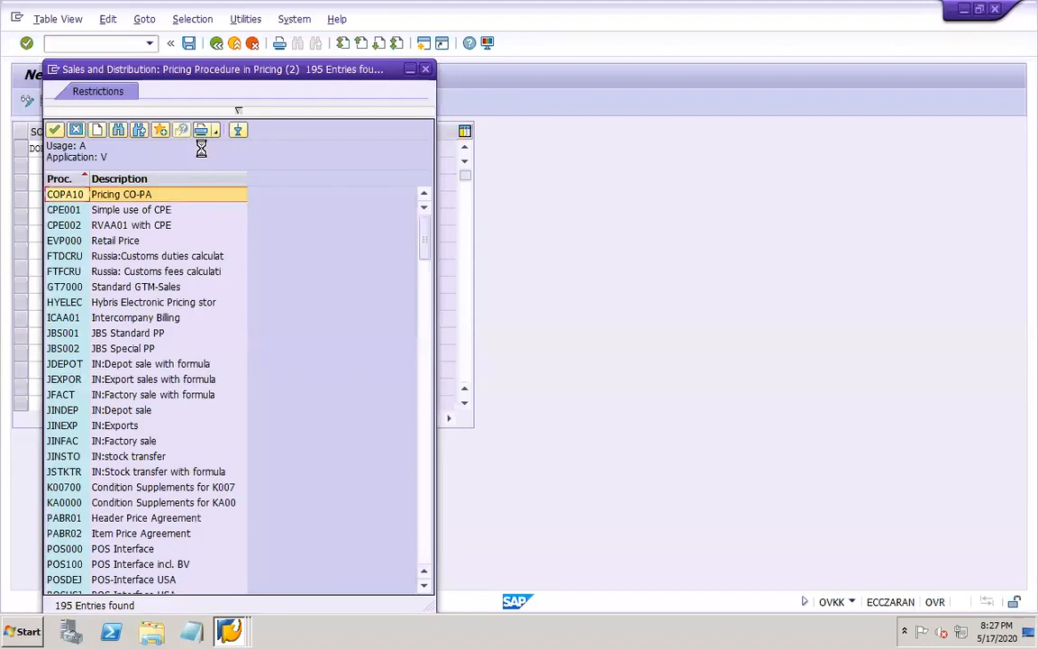
click(65, 178)
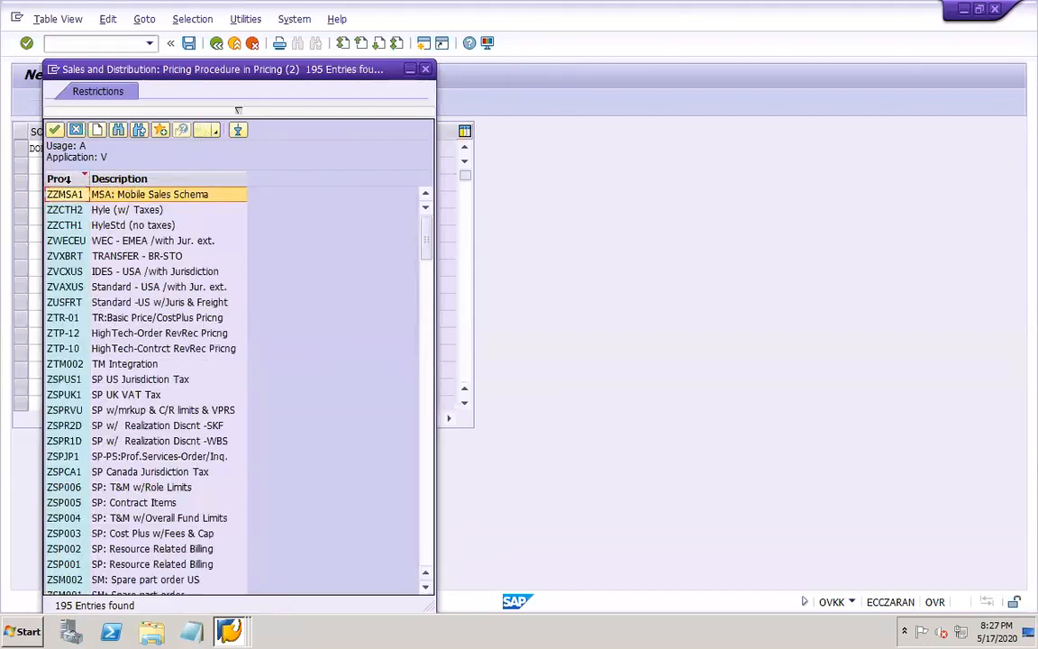
click(67, 179)
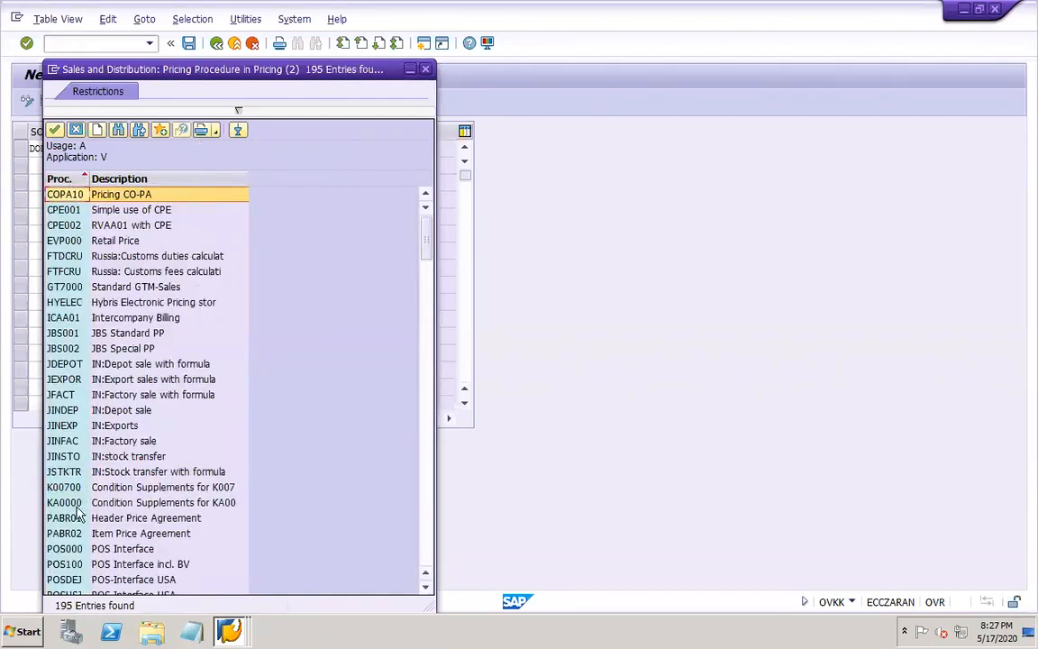
click(428, 548)
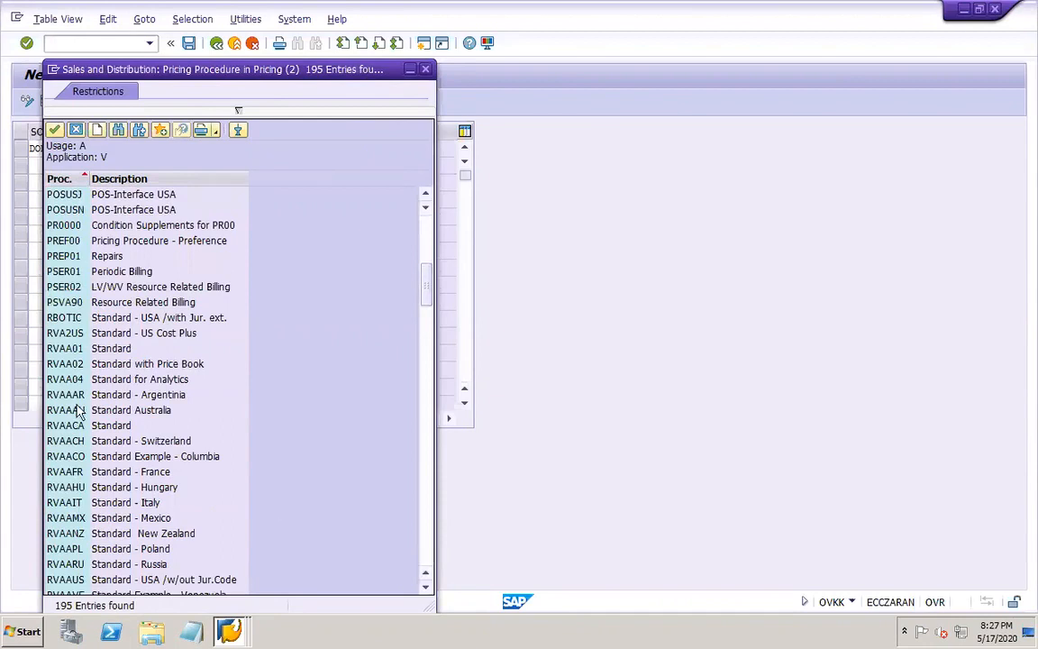
click(80, 351)
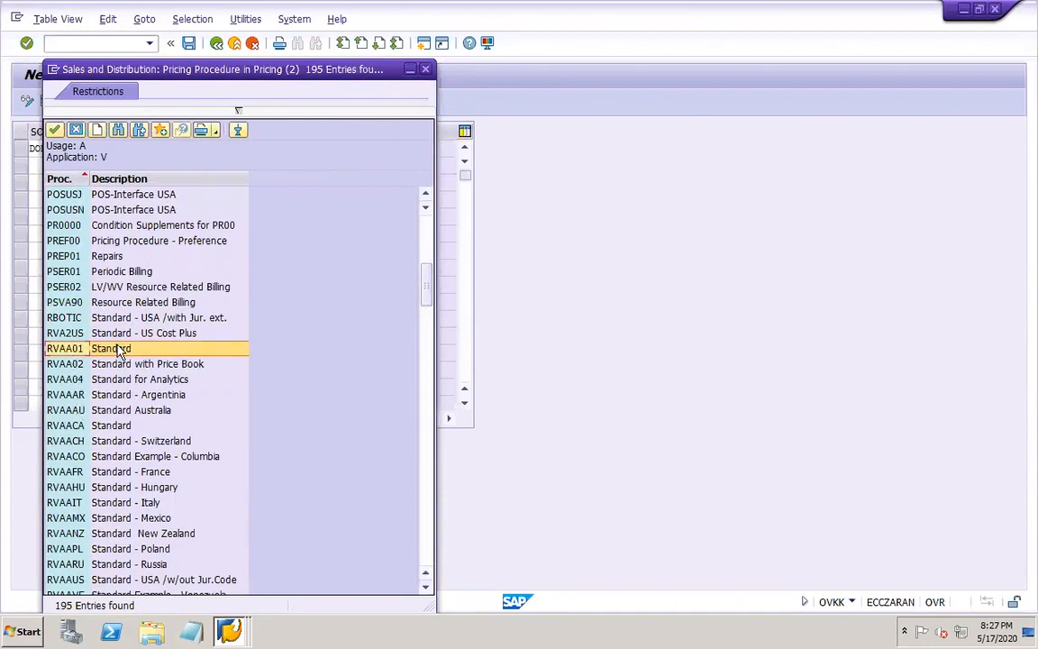
double_click(79, 350)
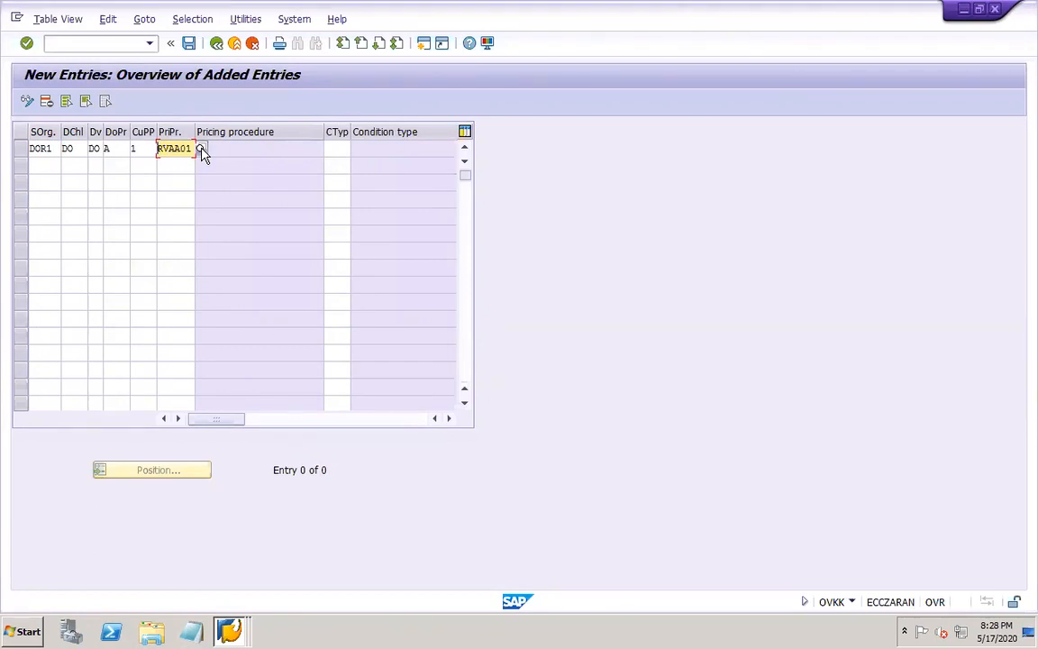
Set the DOR1 entry's condition type to PR00 and save the pricing procedure determination
click(338, 149)
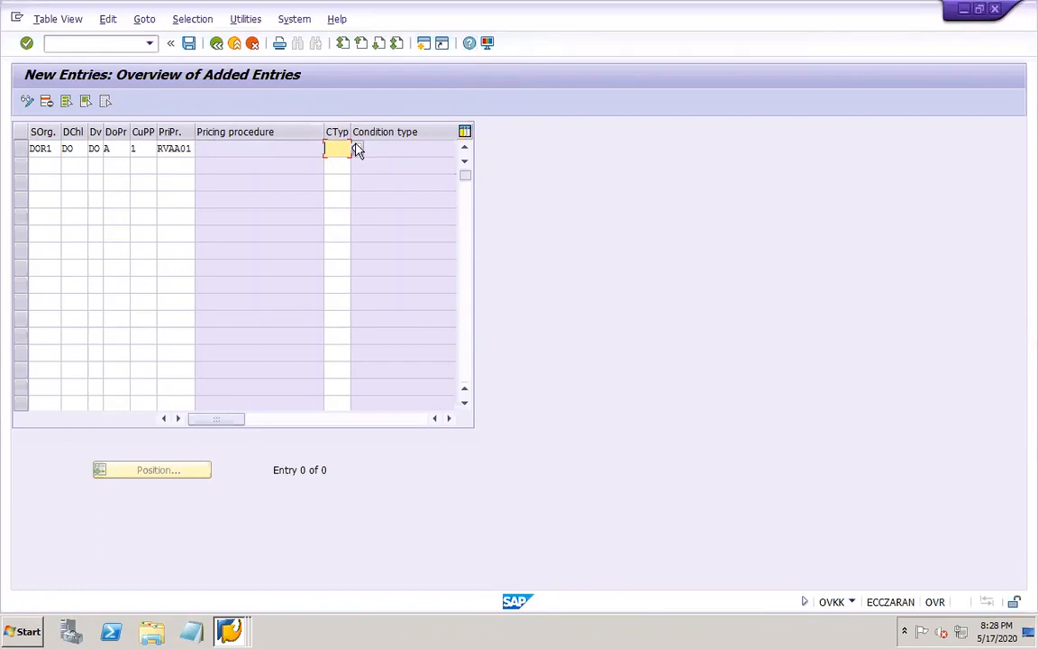
click(357, 150)
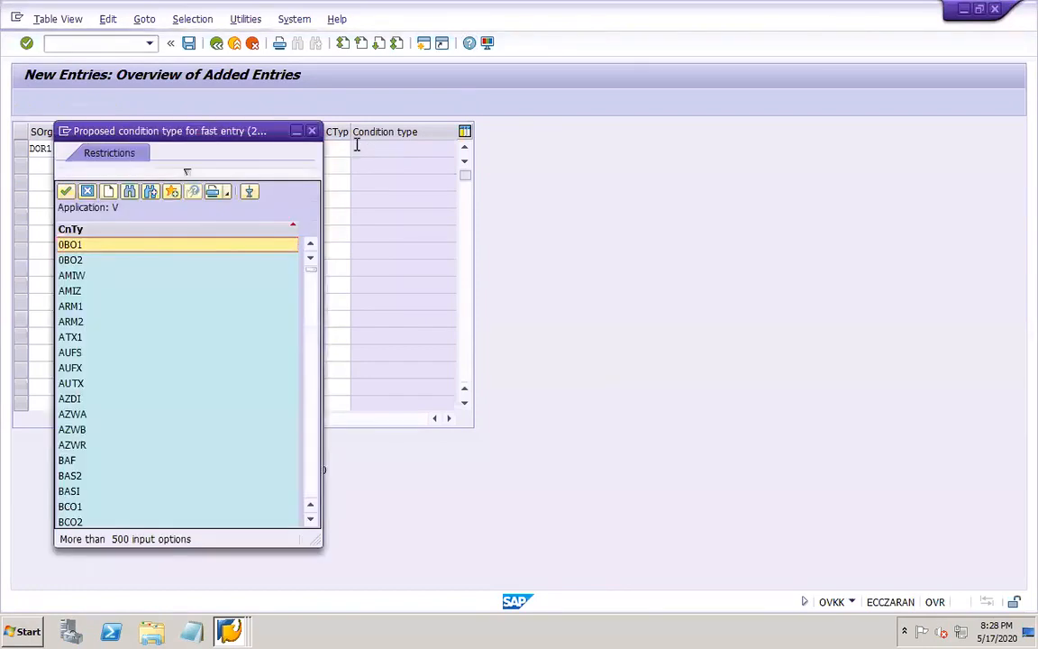
click(312, 131)
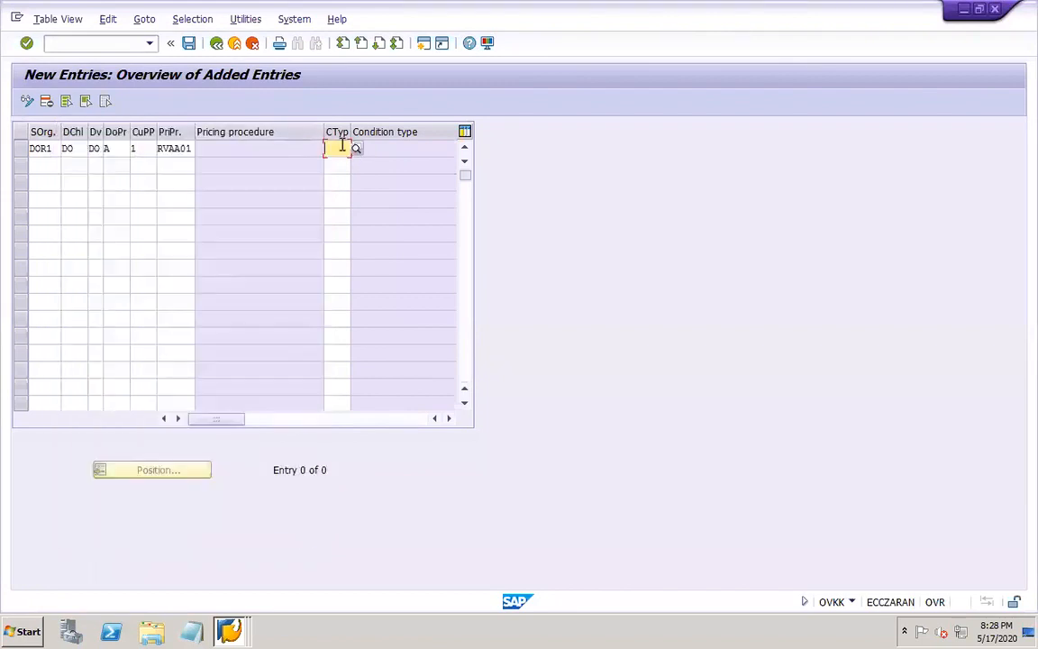
text(PR00)
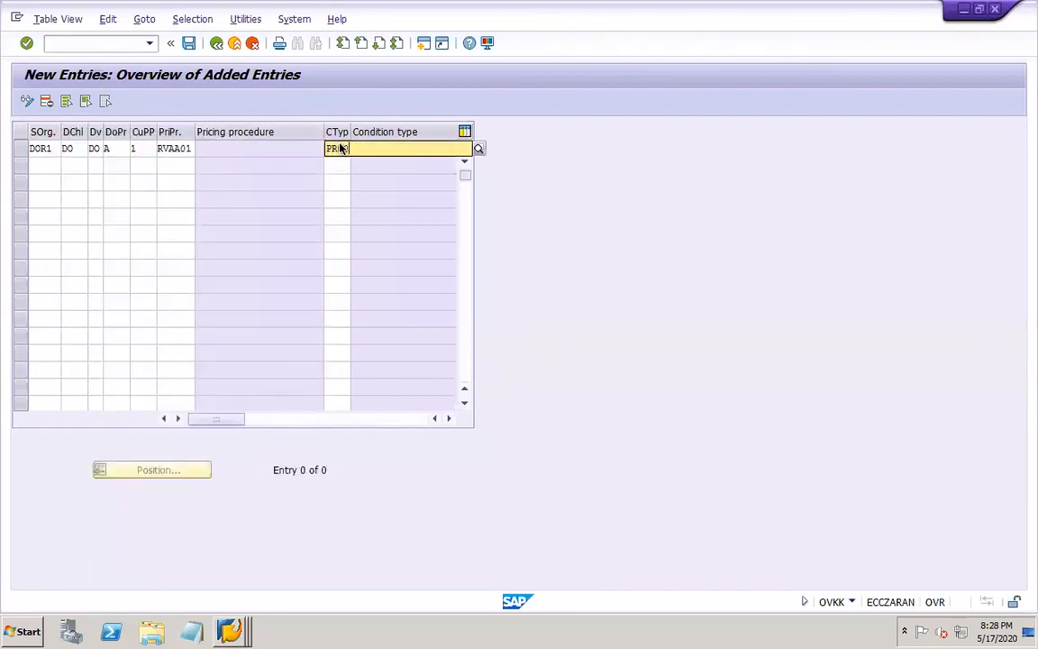
key(Return)
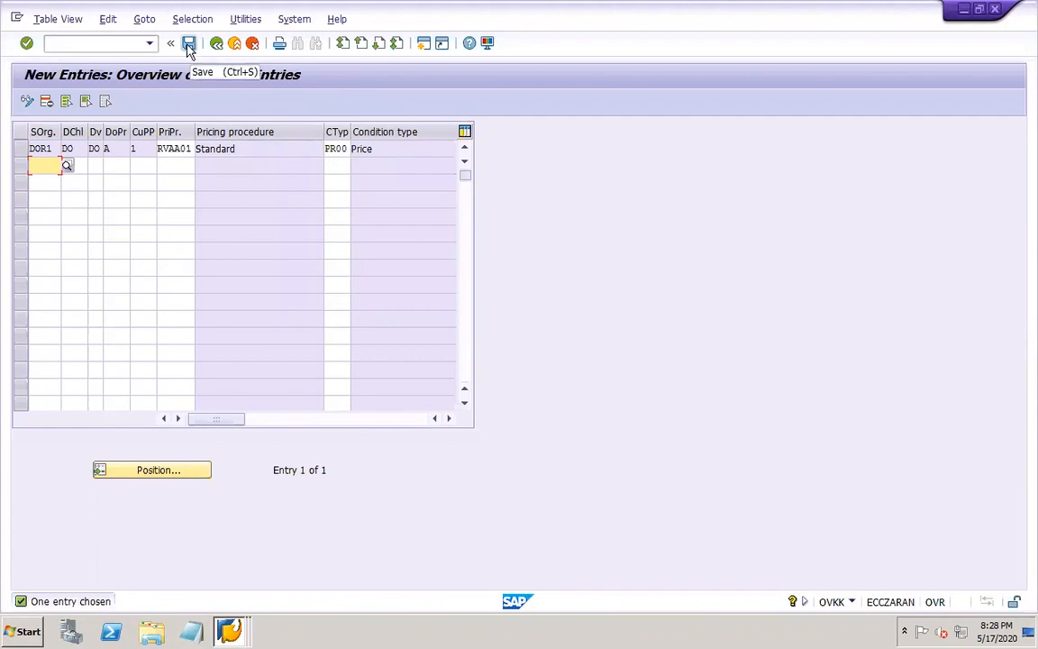
click(188, 46)
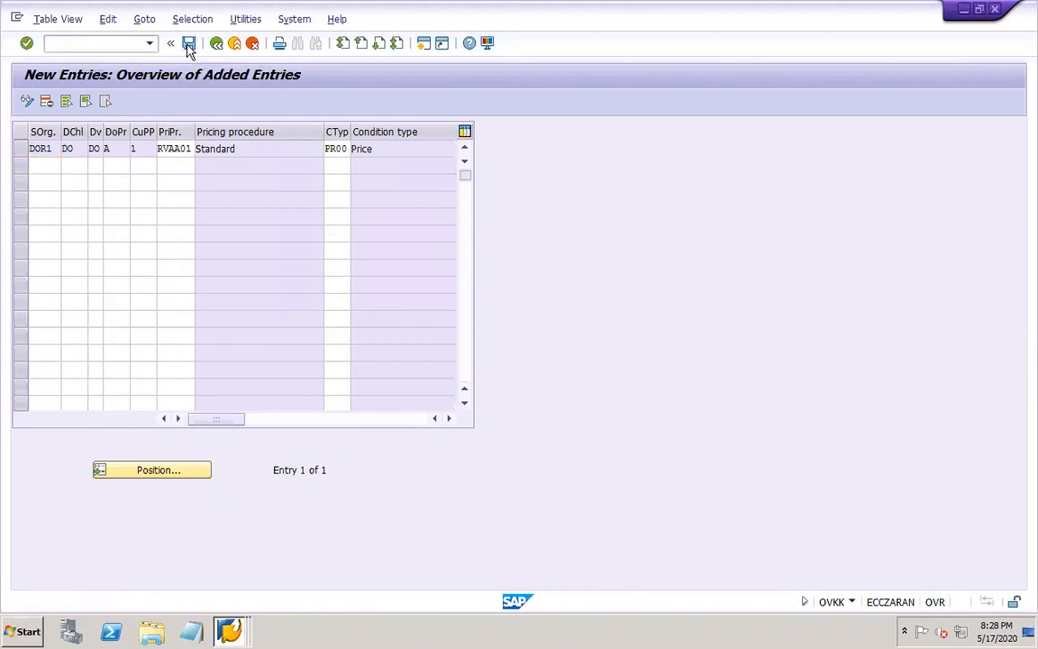
click(239, 276)
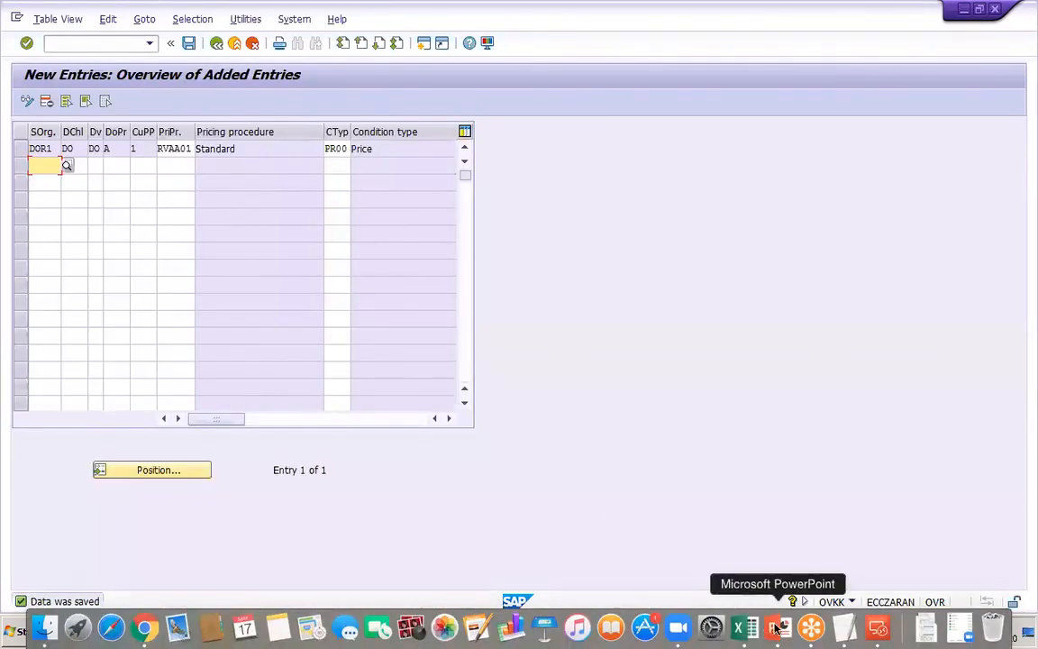
Switch to PowerPoint, add the line "GL accounts – FS00" below the pricing procedure line on slide 48, and save the presentation
click(766, 628)
key(Return)
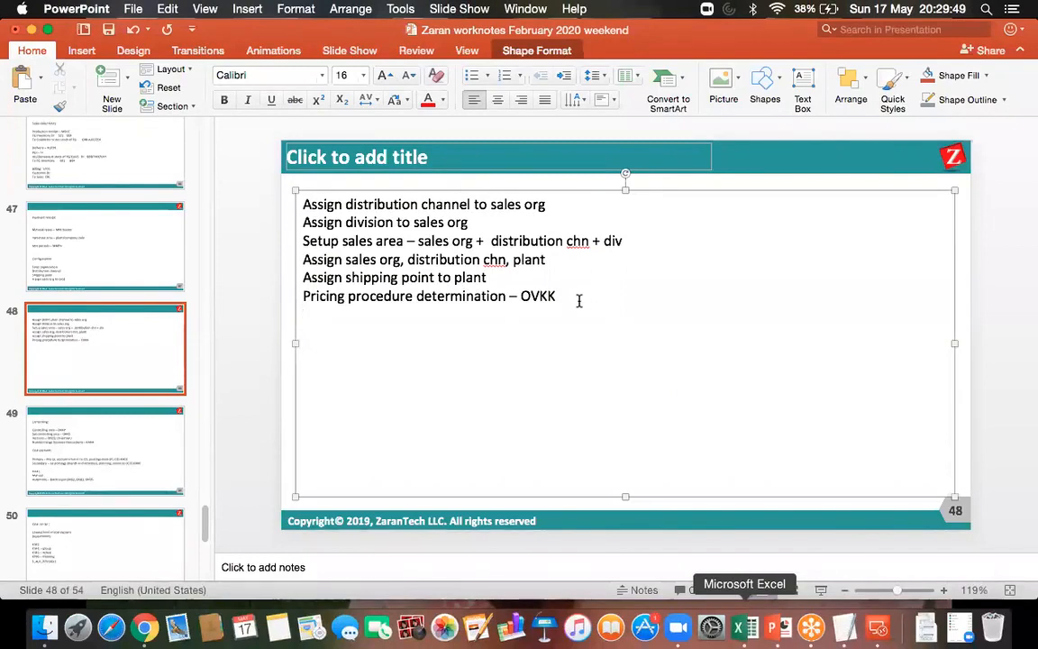
key(Return)
key(Return)
text(GL accou)
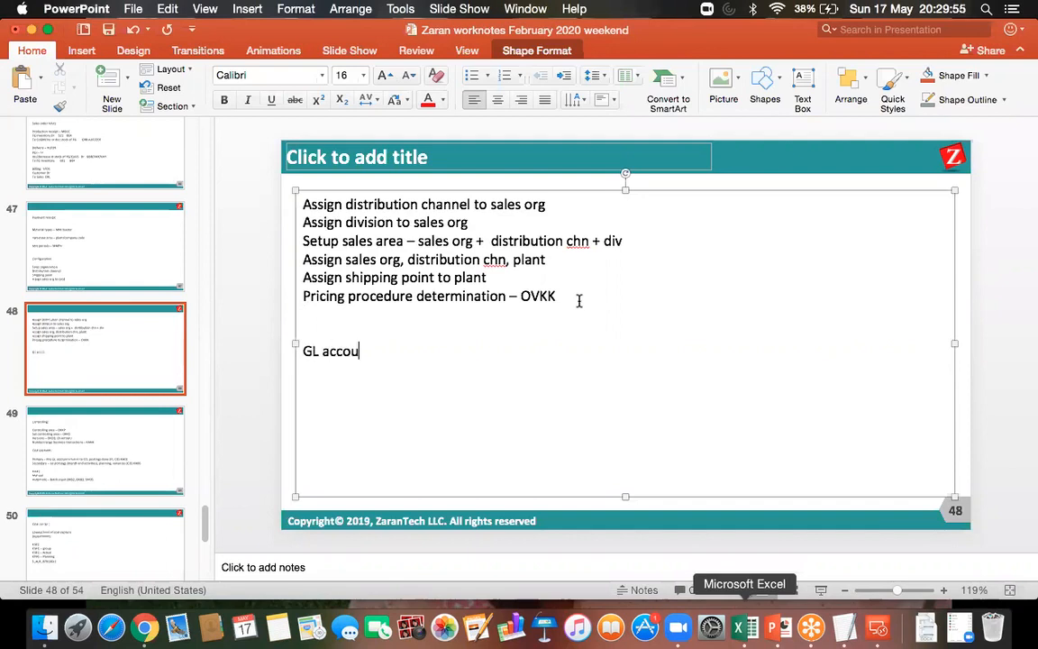
text(nts - FS00)
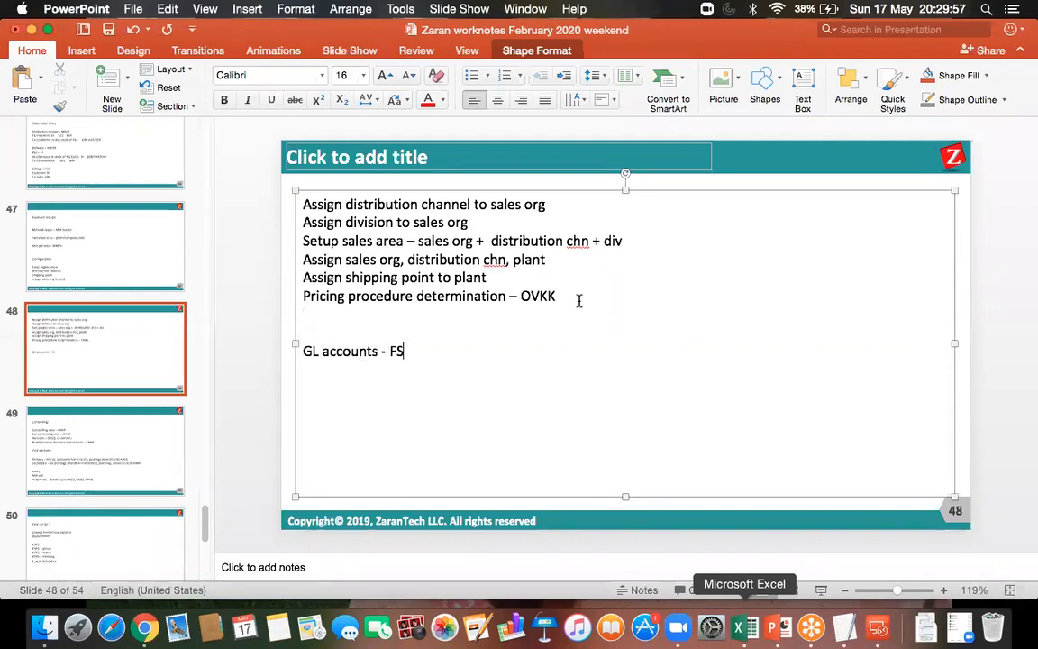
click(109, 33)
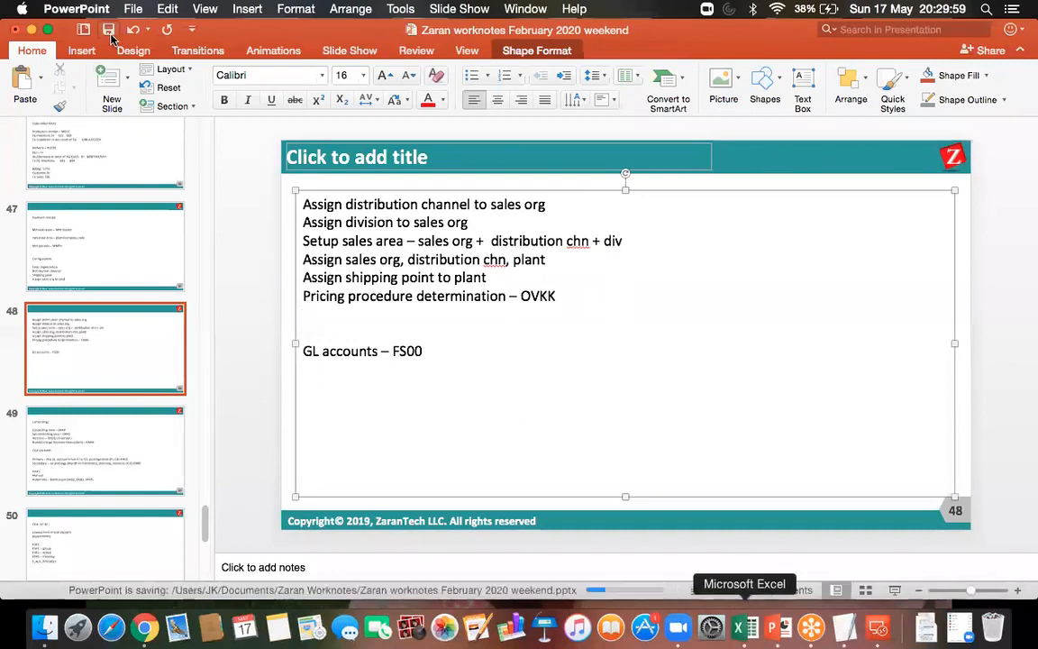
Return to the SAP session in Microsoft Remote Desktop and open transaction FS00 for central G/L account editing
click(877, 631)
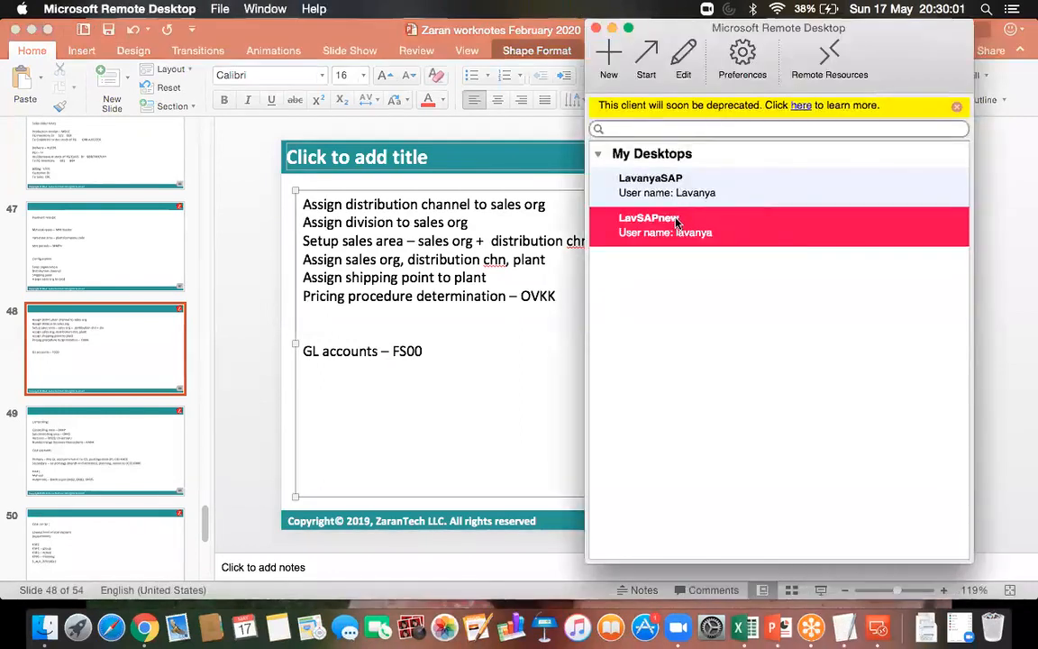
double_click(623, 215)
click(100, 42)
text(/NFS00)
key(Return)
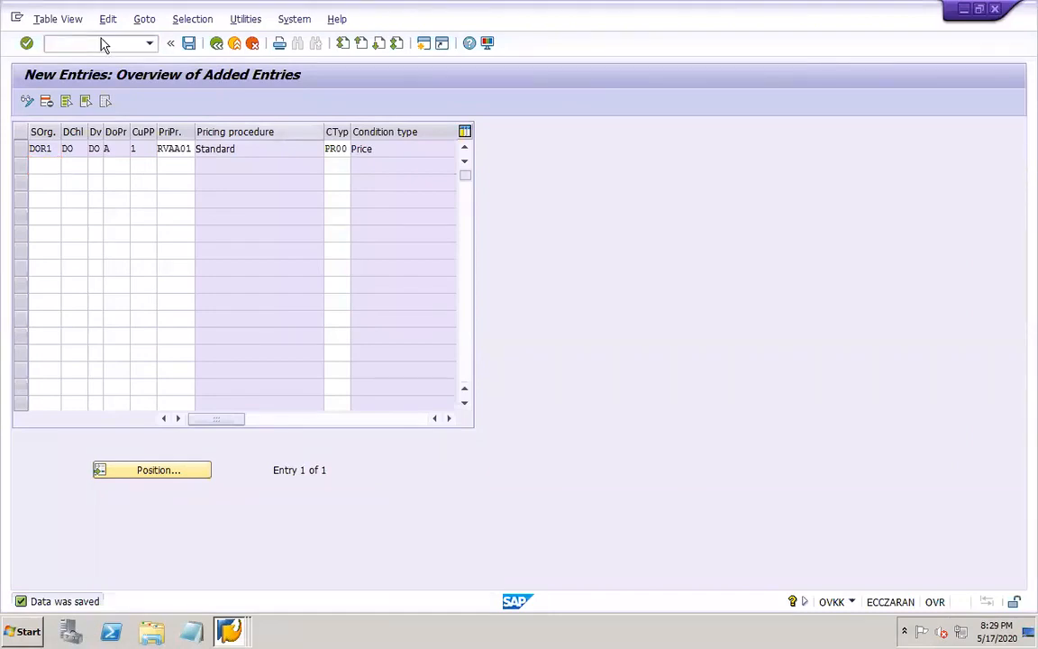
Copy income account 30006 Sales AR to a new G/L account 30036 in company code DOR1
click(26, 192)
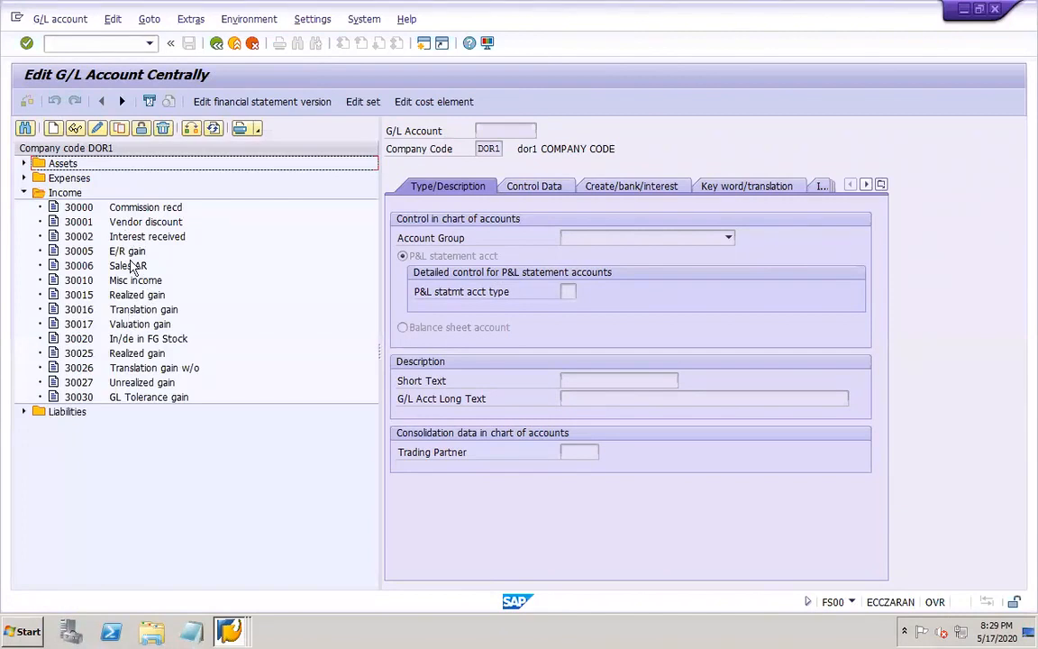
click(133, 265)
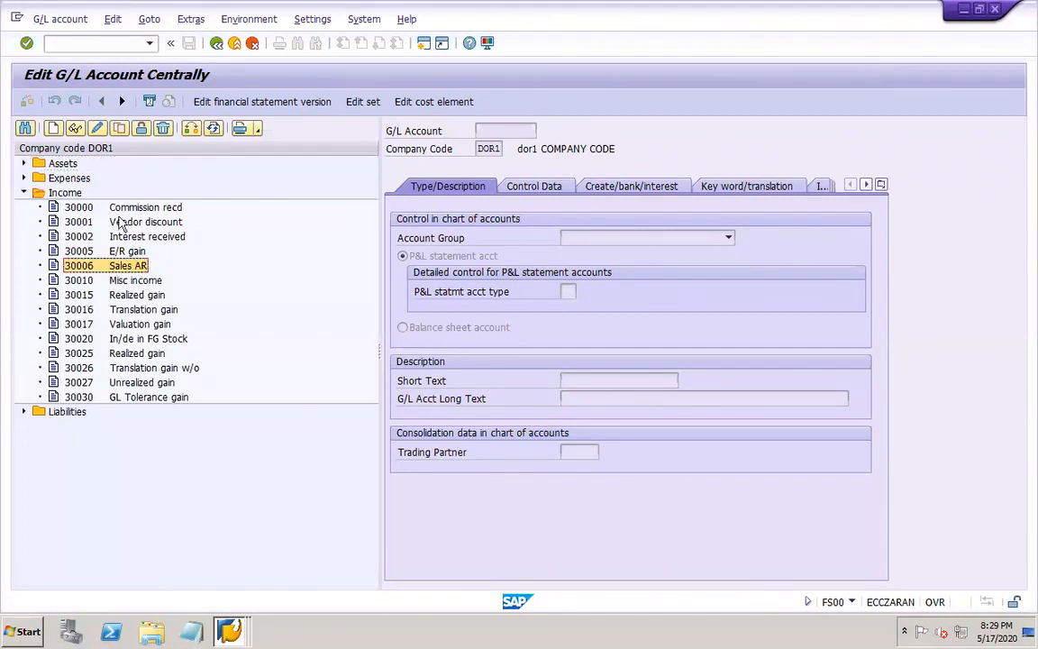
click(120, 129)
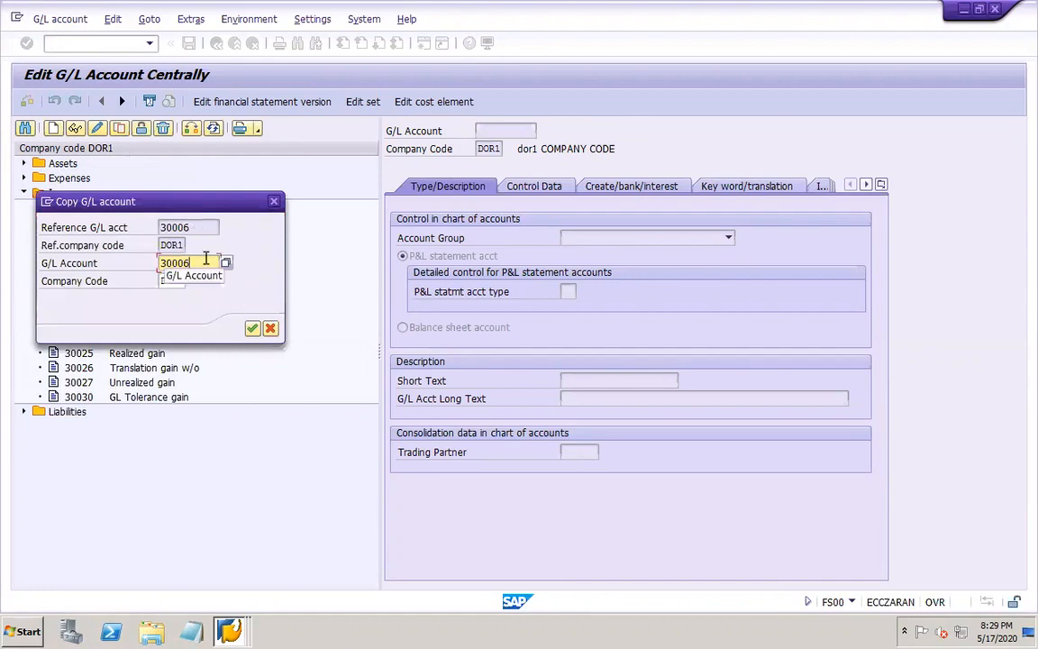
key(BackSpace)
key(BackSpace)
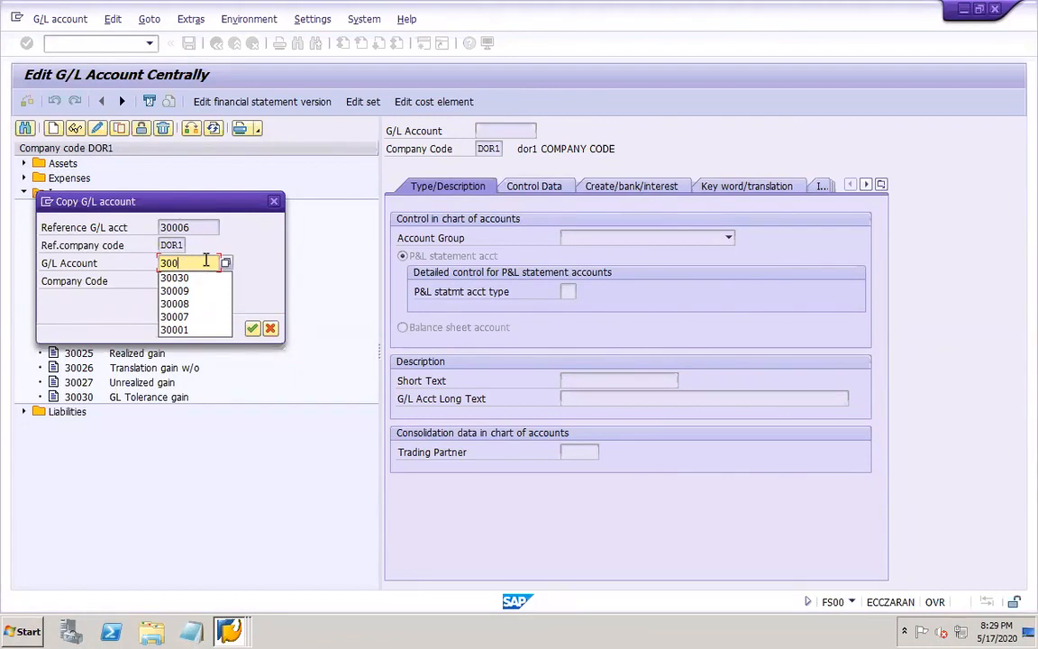
text(36)
key(Return)
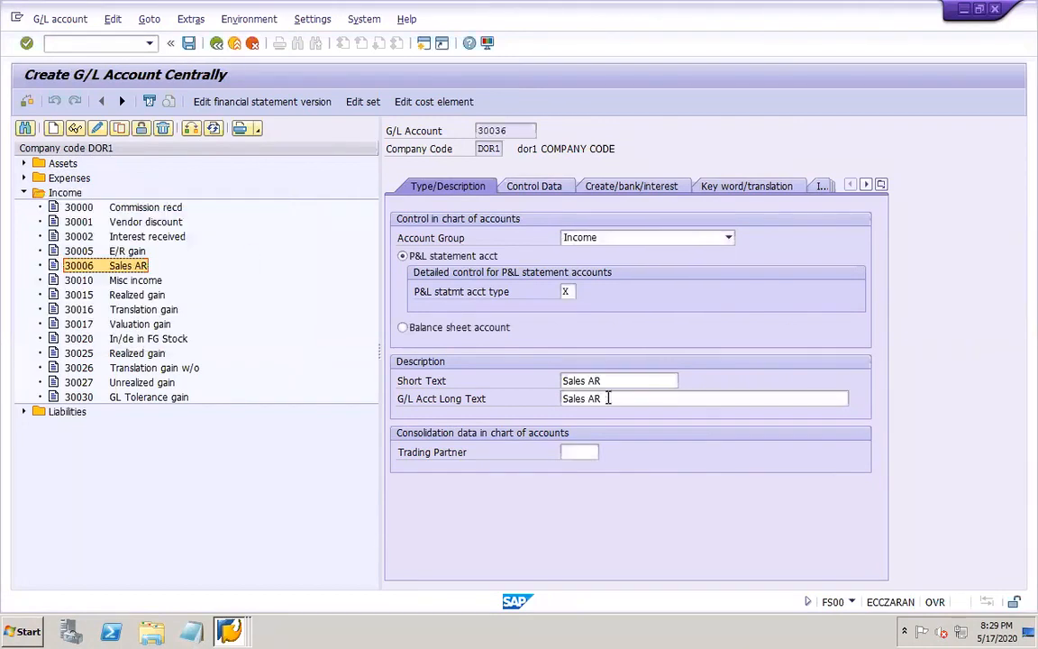
Set both the short text and the long text of G/L account 30036 to "Sales SD"
click(624, 386)
key(BackSpace)
key(BackSpace)
text(SD)
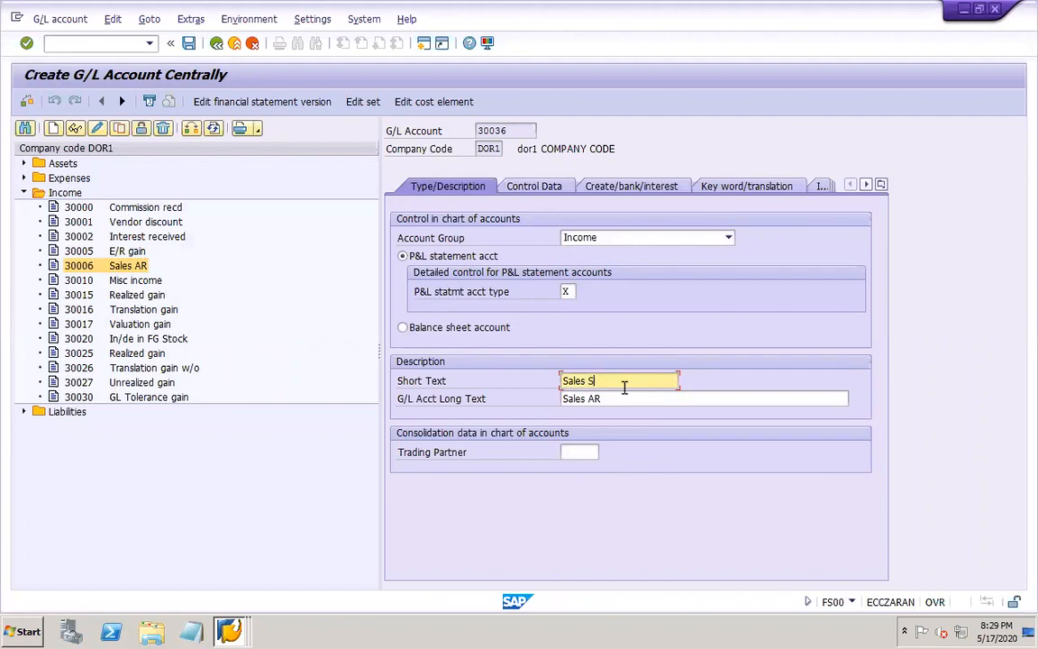
click(621, 397)
key(BackSpace)
key(BackSpace)
text(SD)
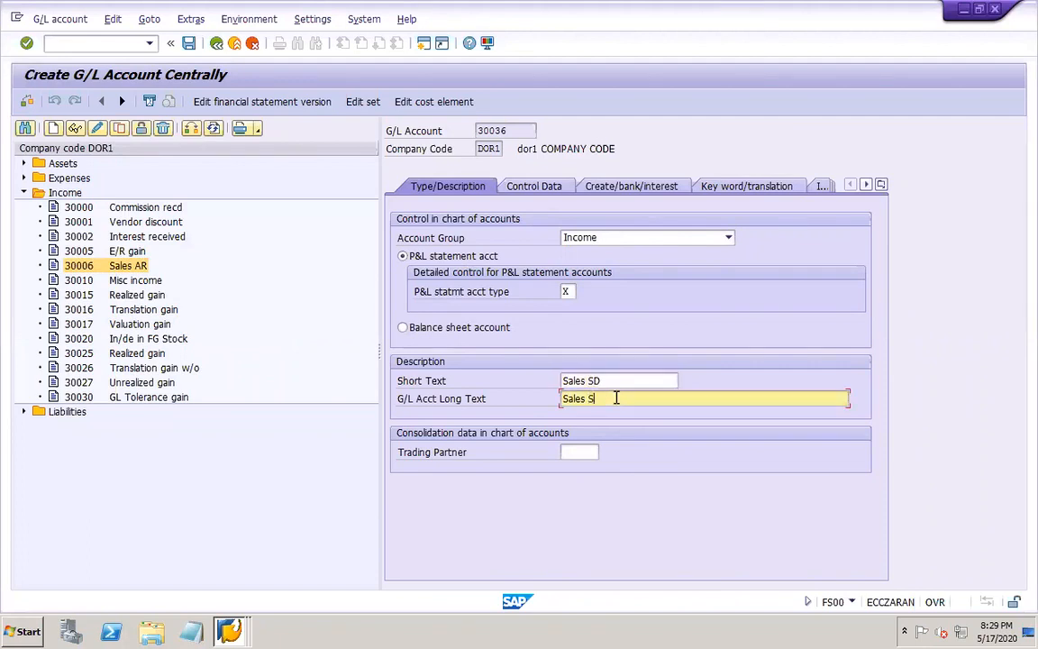
Assign field status group G029 Revenue accounts to G/L account 30036 and save the account
click(541, 188)
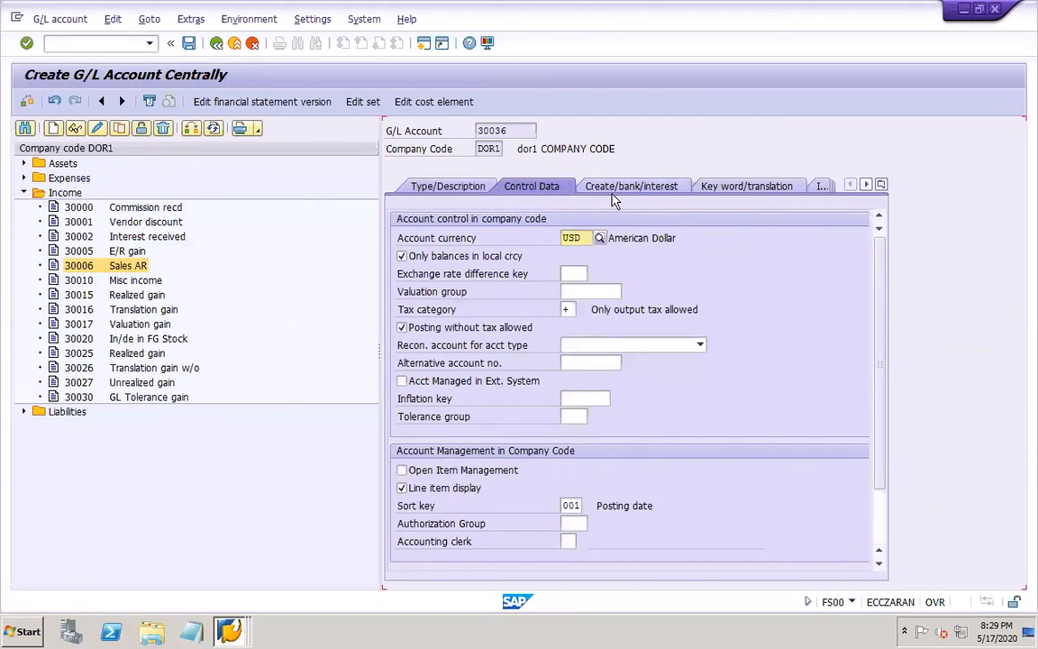
click(619, 189)
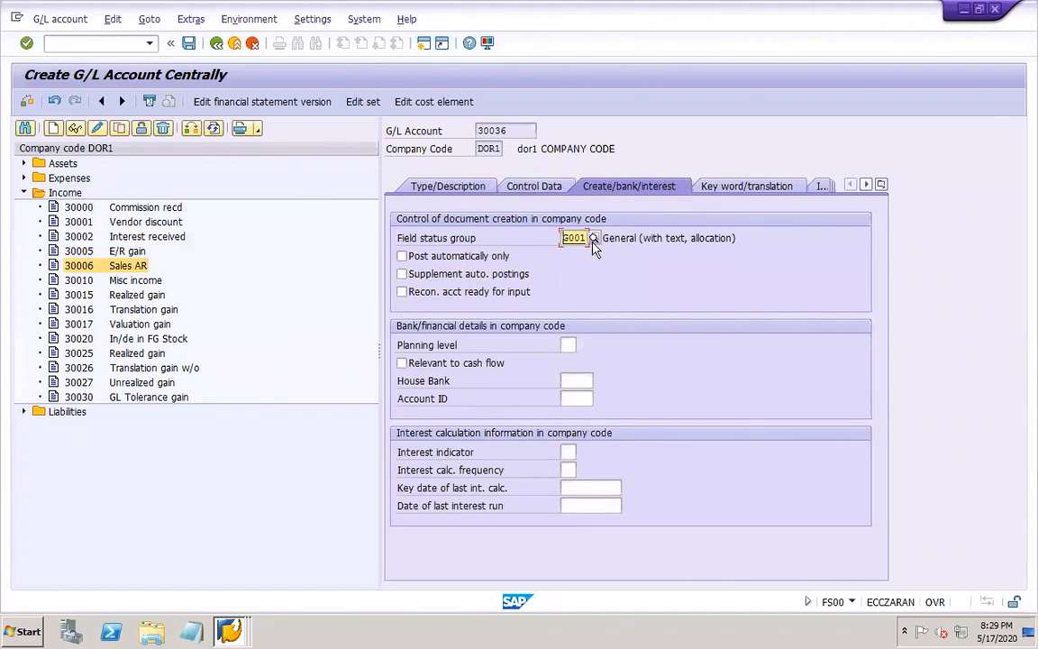
click(593, 239)
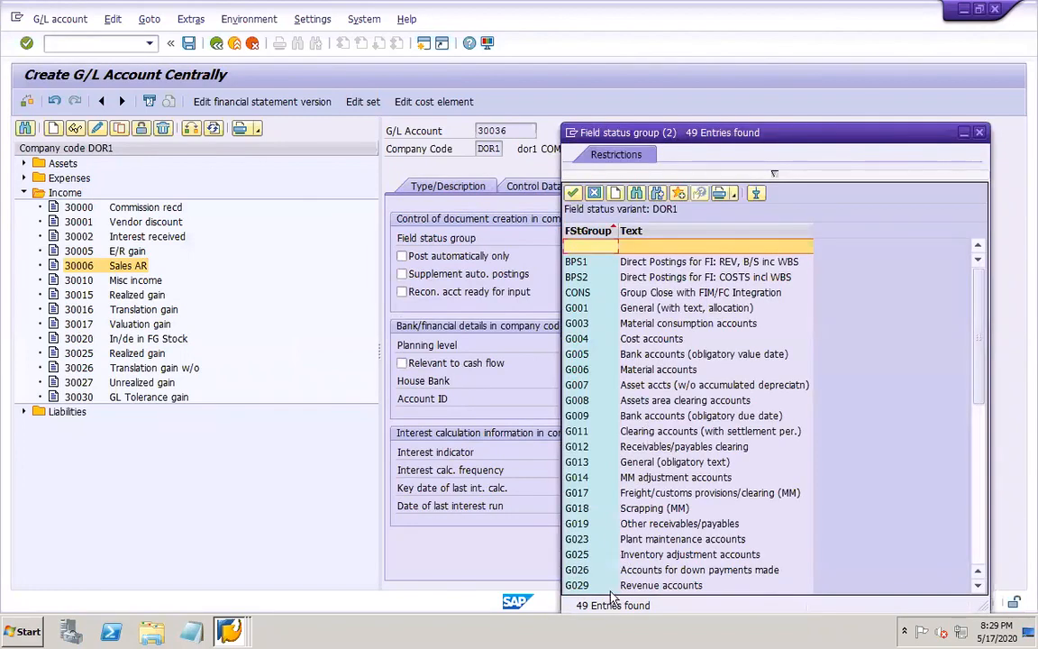
click(640, 586)
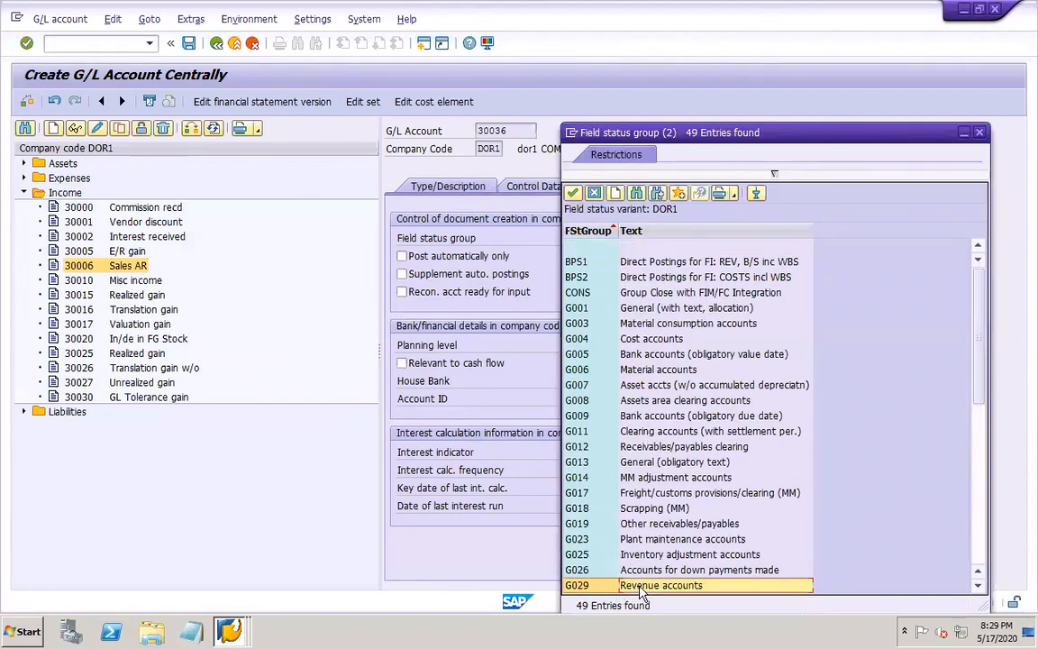
double_click(594, 587)
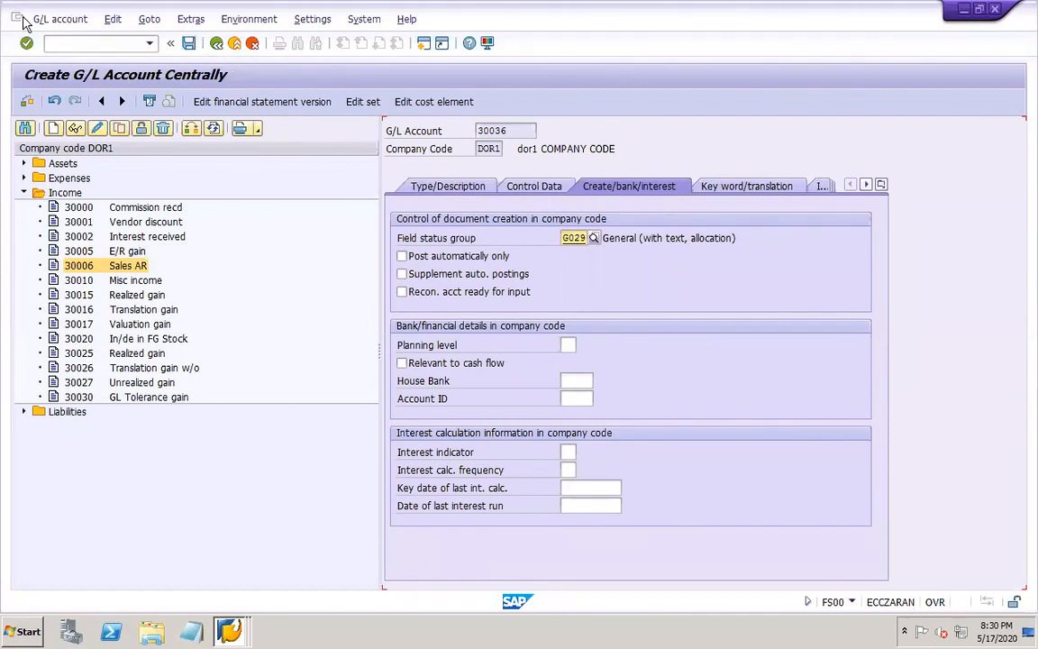
click(189, 45)
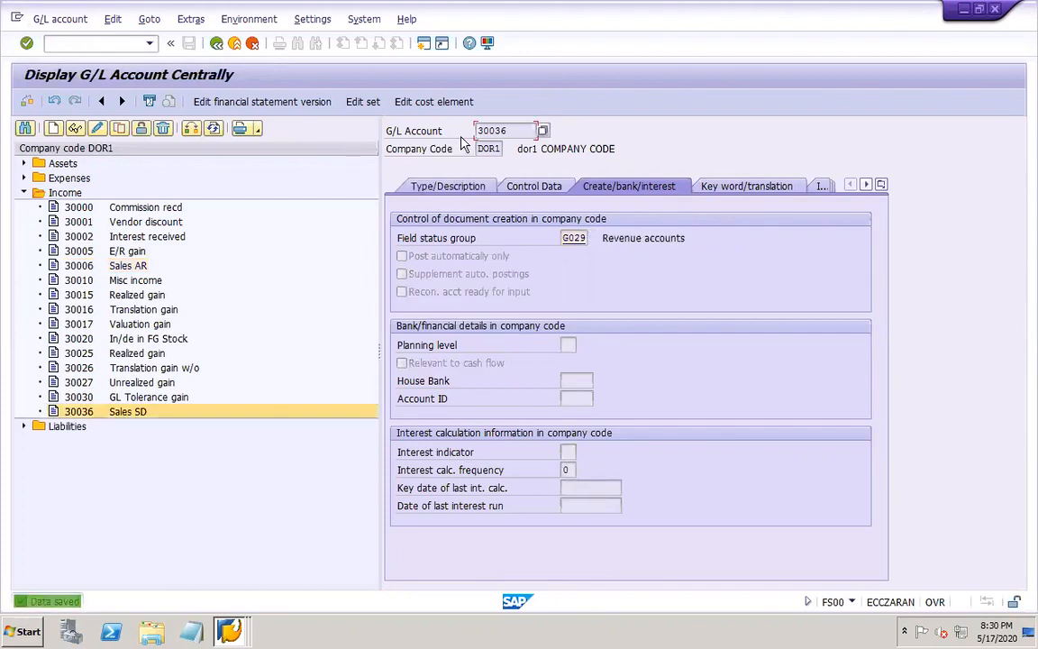
Start creating a cost element for G/L account 30036, valid from 01.01.2020 to 31.12.9999
click(434, 102)
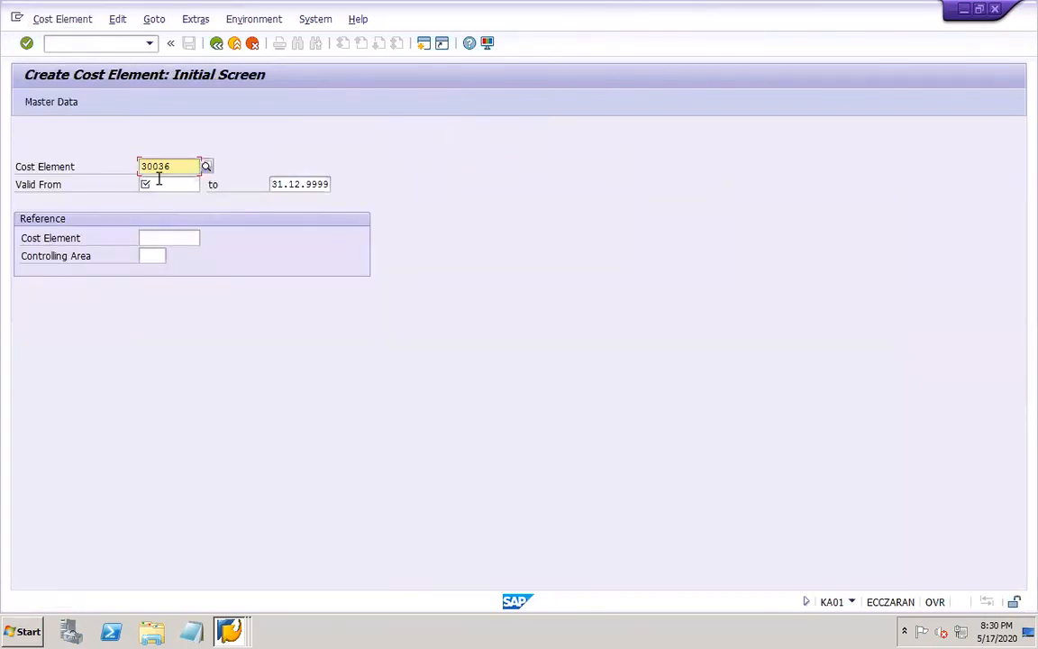
click(158, 182)
click(179, 200)
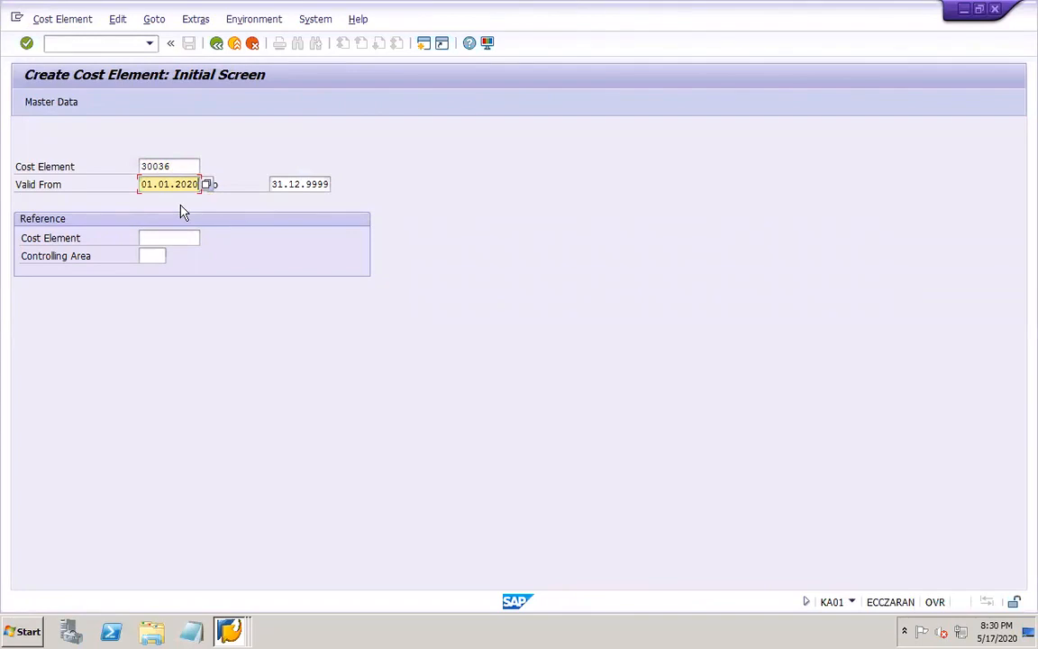
key(Return)
Set the cost element category to 11 Revenues, check the default account assignment, and save the cost element
click(155, 328)
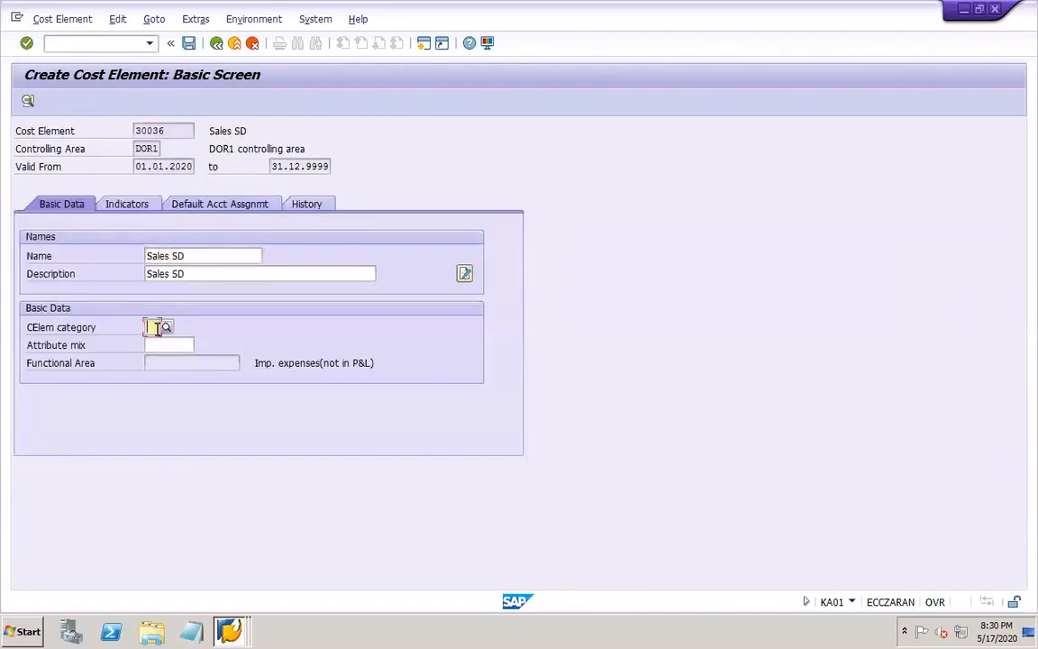
click(168, 327)
double_click(221, 206)
click(234, 208)
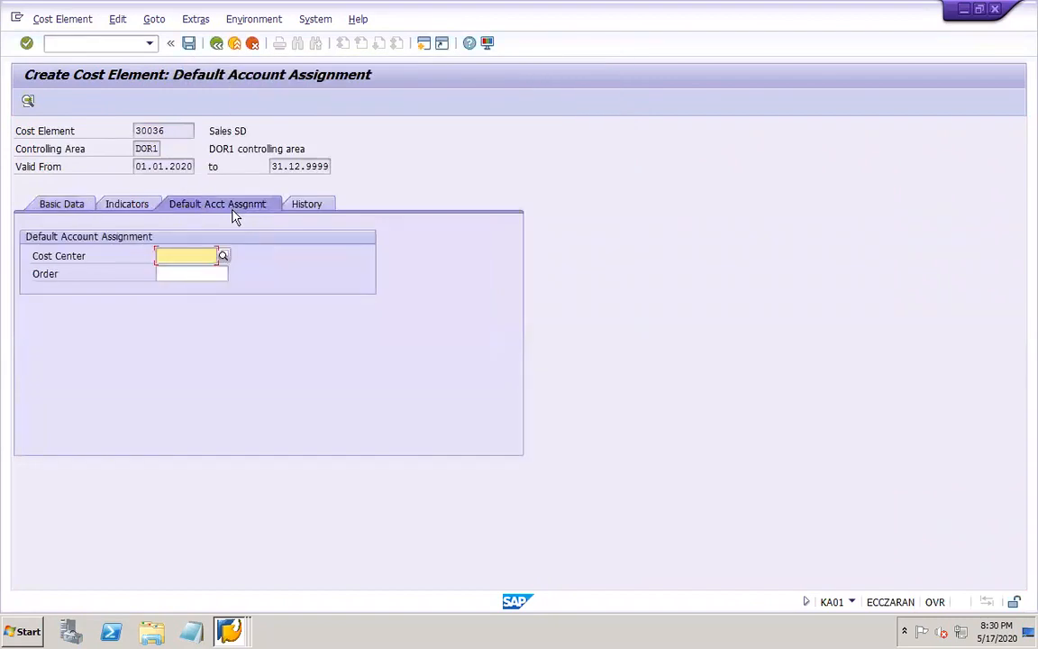
click(54, 204)
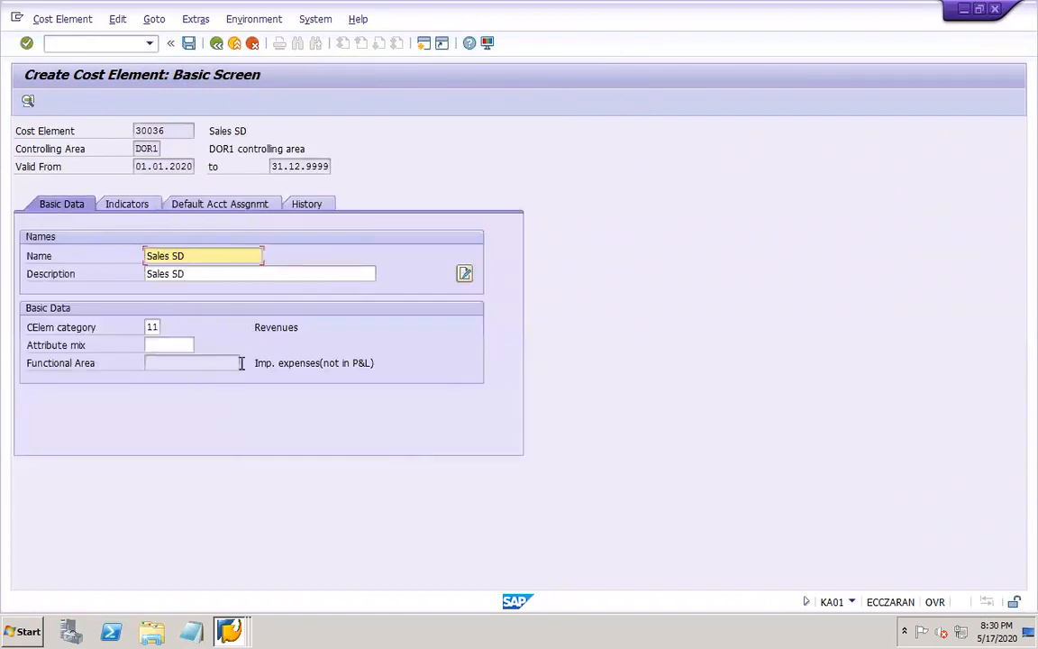
click(188, 44)
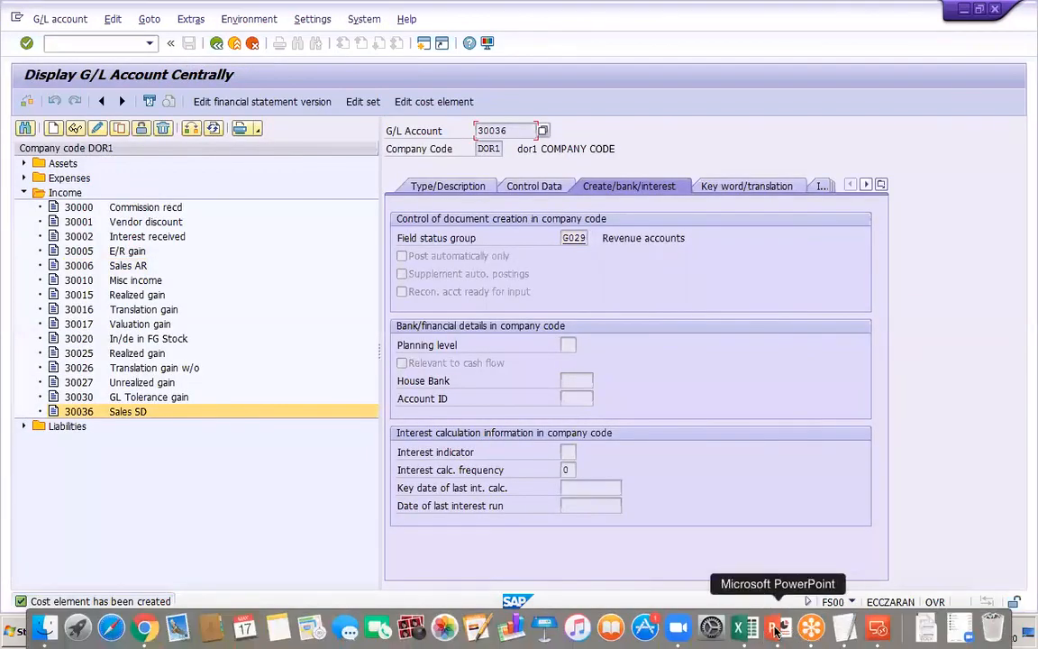
Switch to PowerPoint and begin a new line starting with "Autom" below "GL accounts – FS00" on slide 48
click(775, 628)
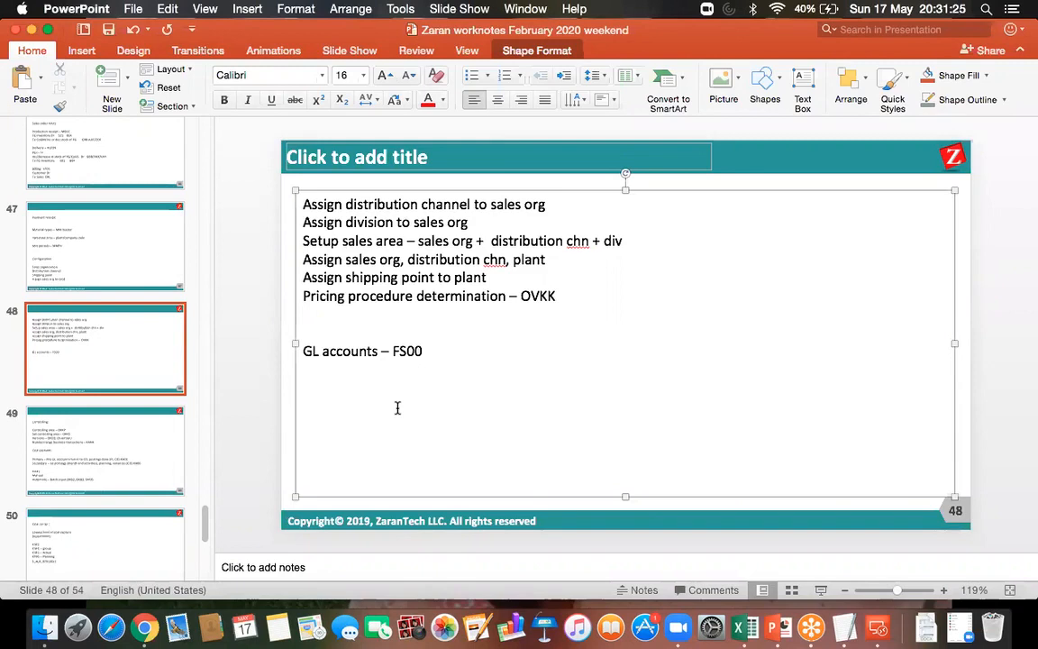
click(430, 350)
key(Return)
key(Return)
key(Return)
click(349, 370)
text(Autom)
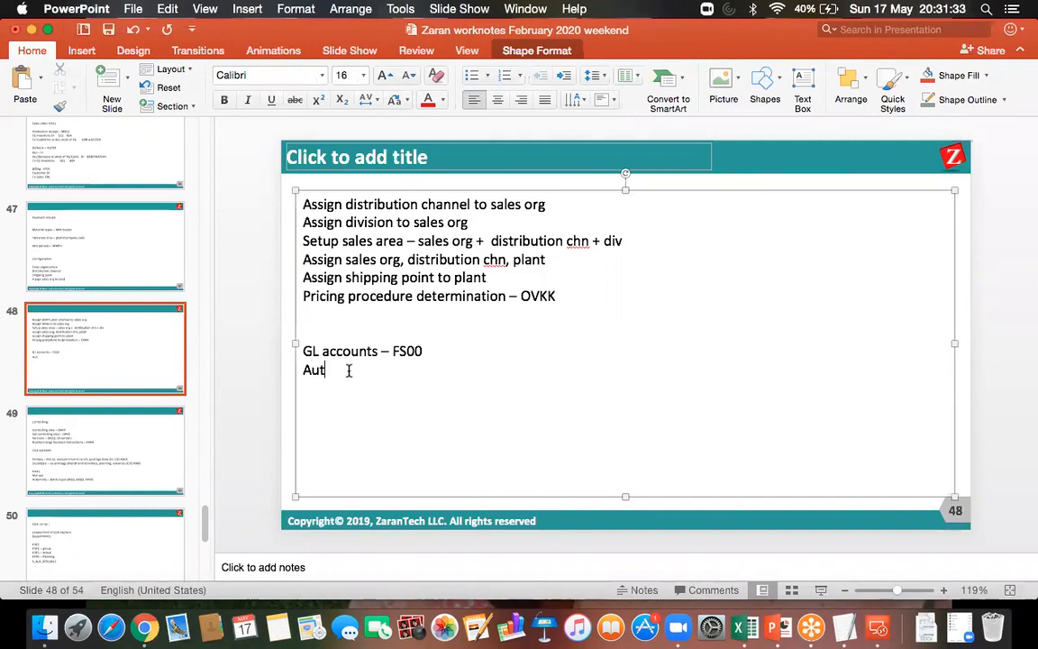
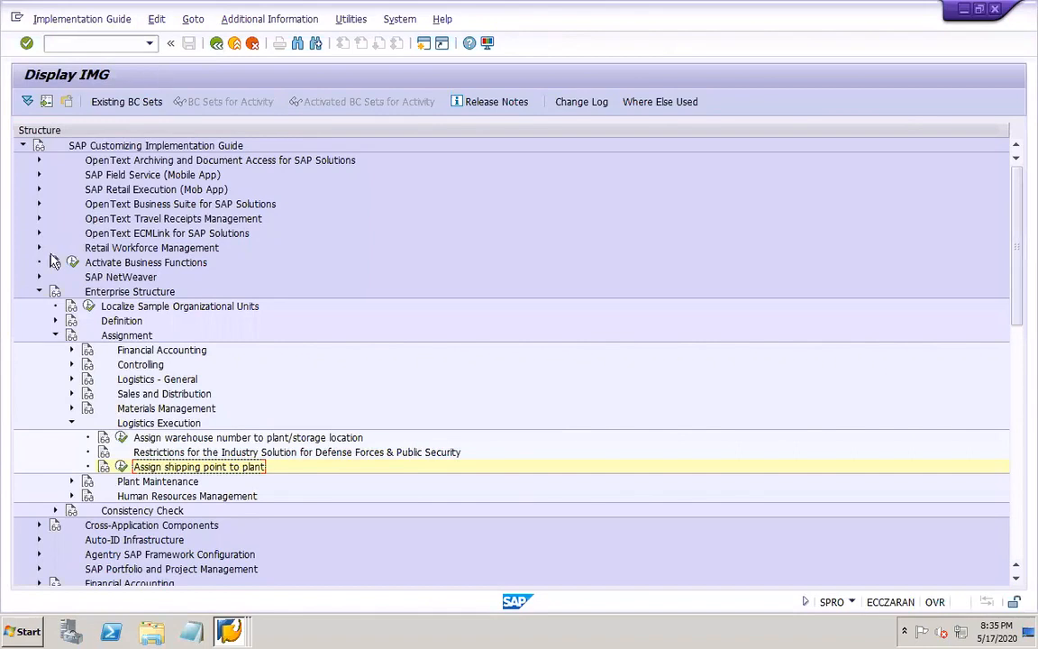
Open the Customizing activity for customer master partner determination under the Sales and Distribution basic functions, and widen the navigation pane and procedure column
click(38, 291)
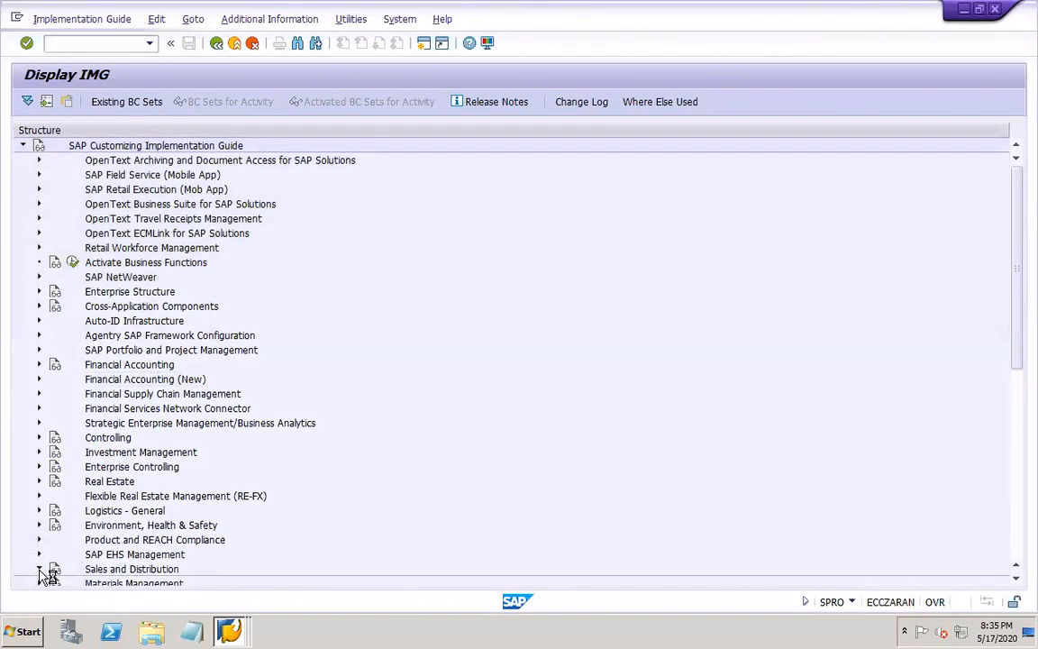
click(39, 569)
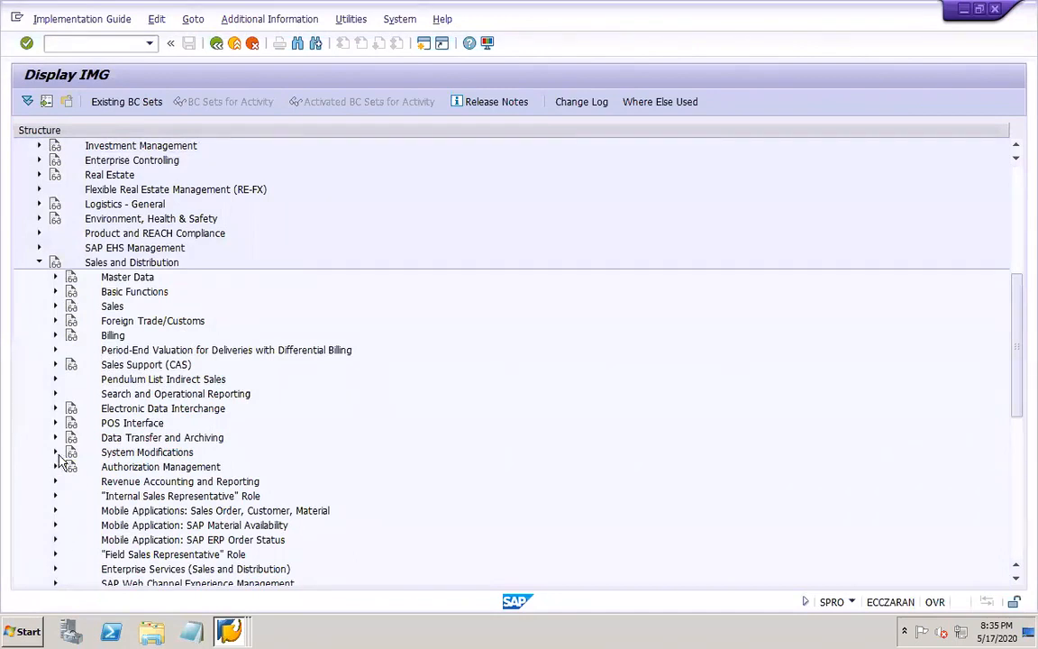
click(55, 293)
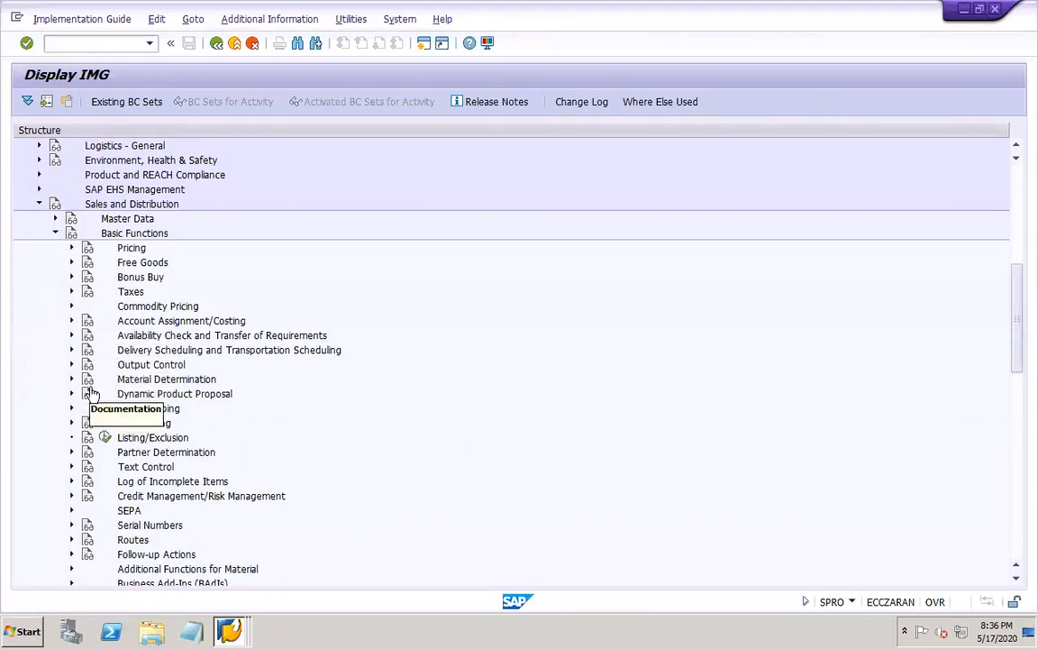
click(73, 452)
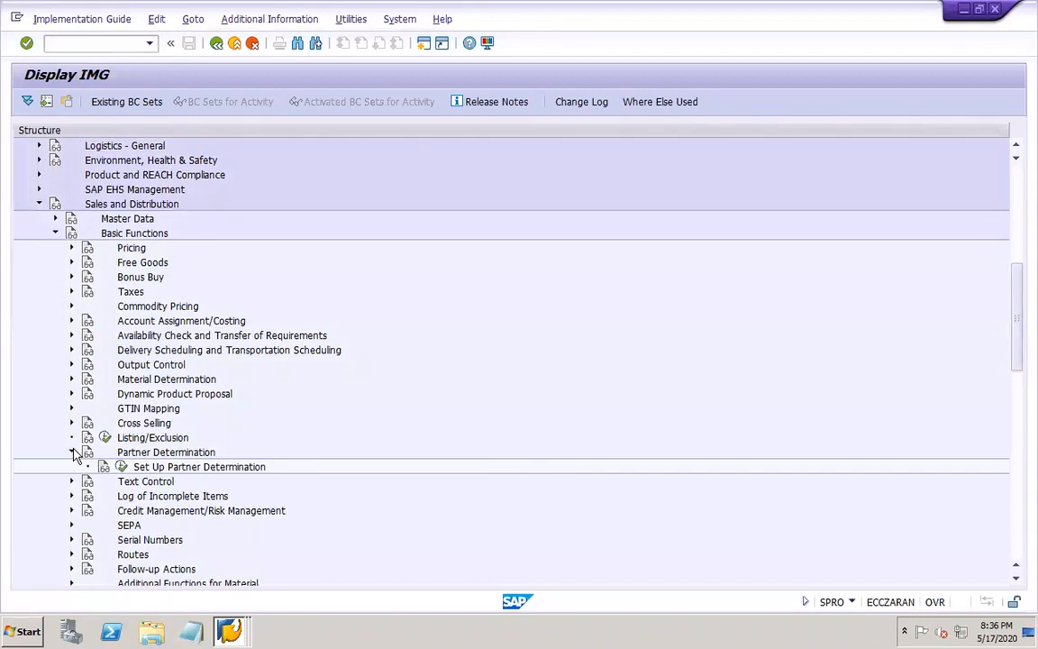
click(121, 466)
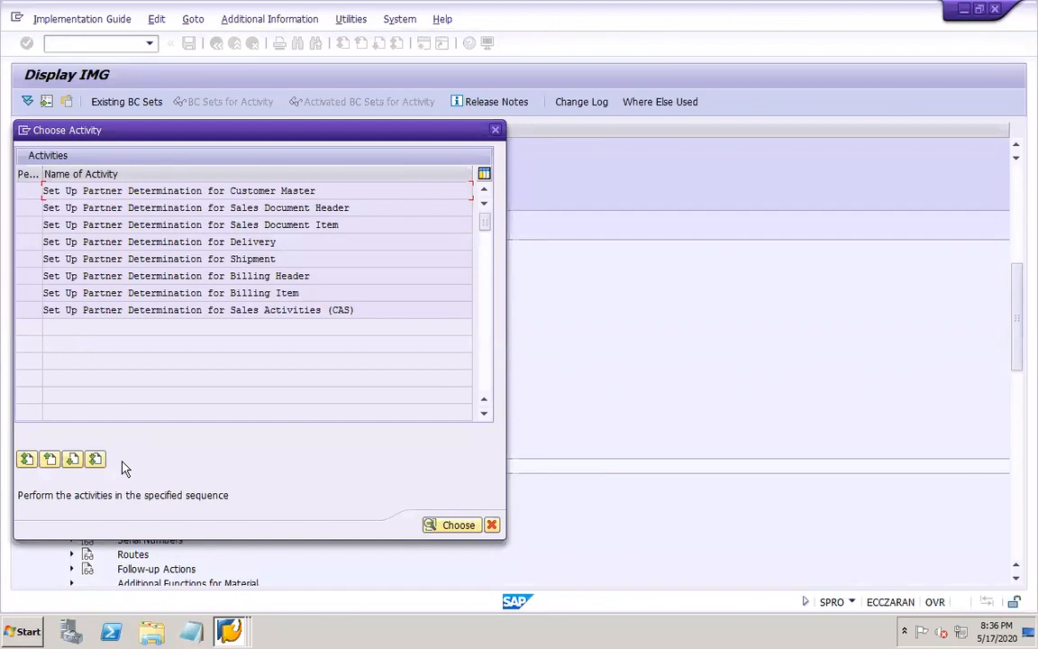
double_click(259, 190)
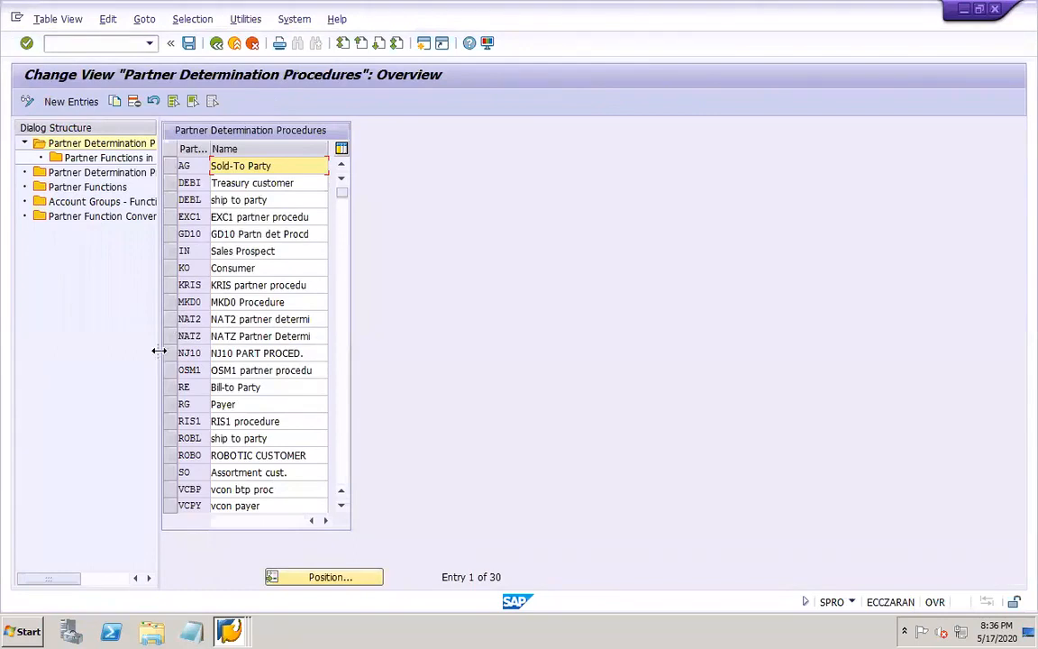
drag(159, 351, 272, 372)
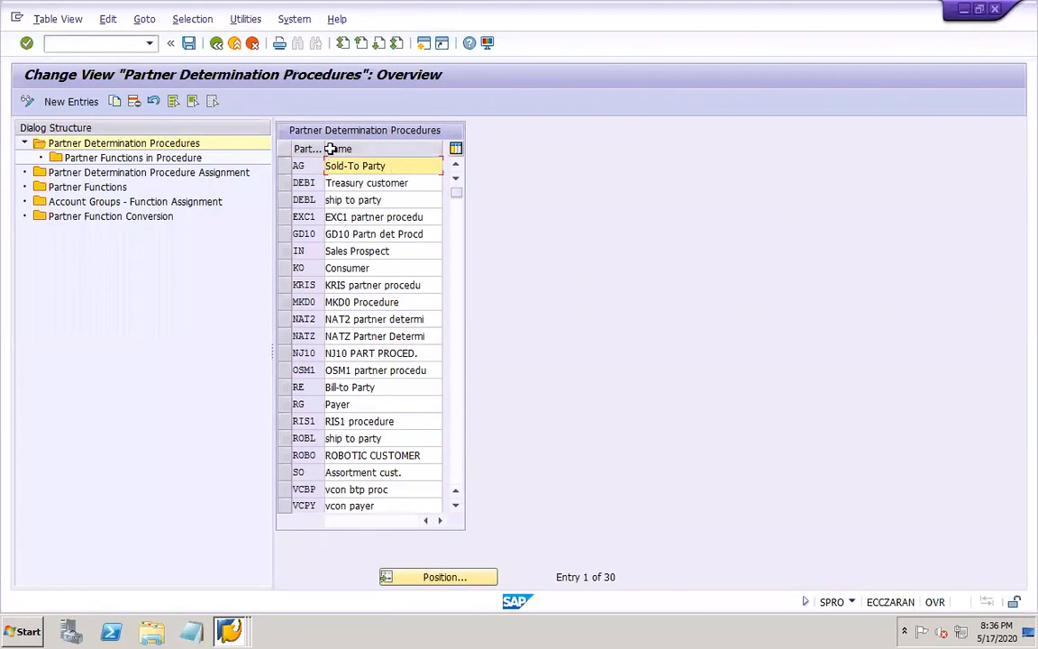
drag(325, 149, 352, 150)
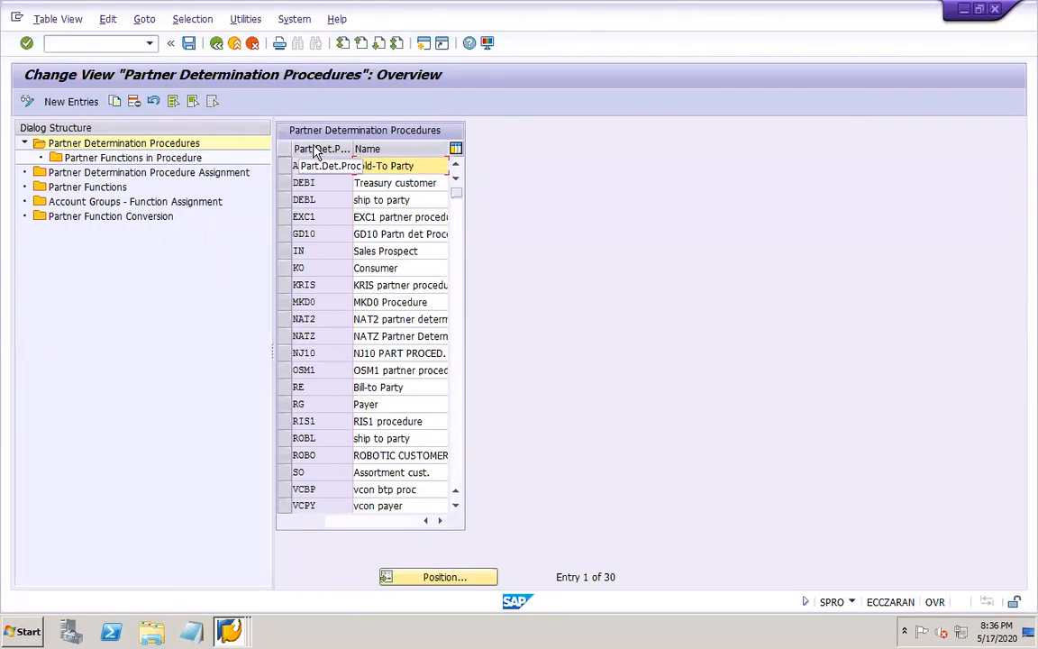
Look up the sold-to party function SP in the Partner Functions overview
click(87, 187)
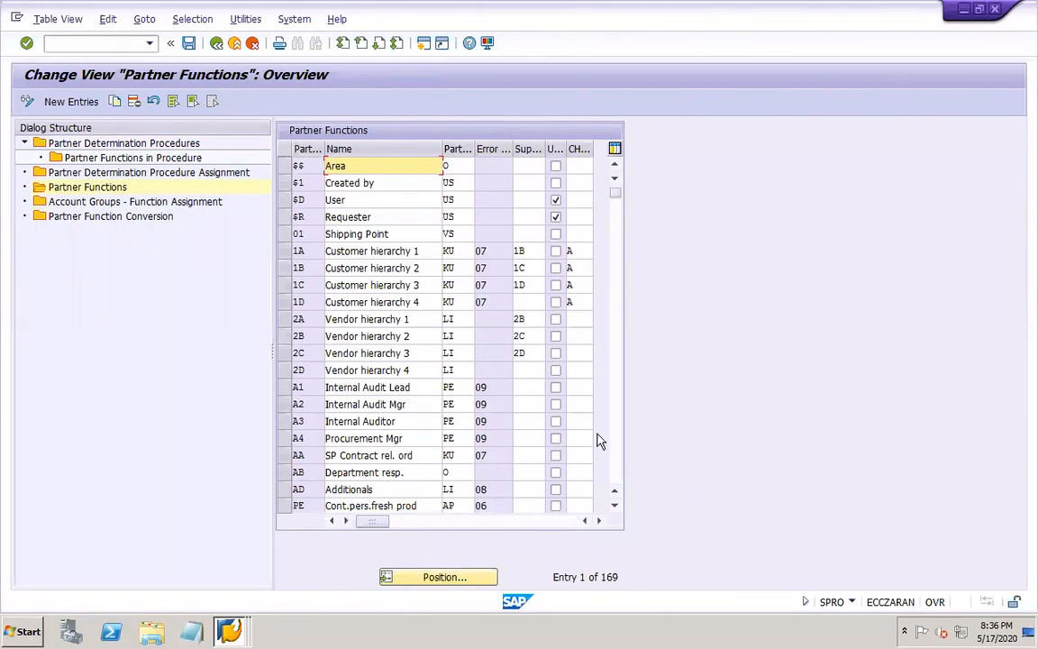
click(618, 456)
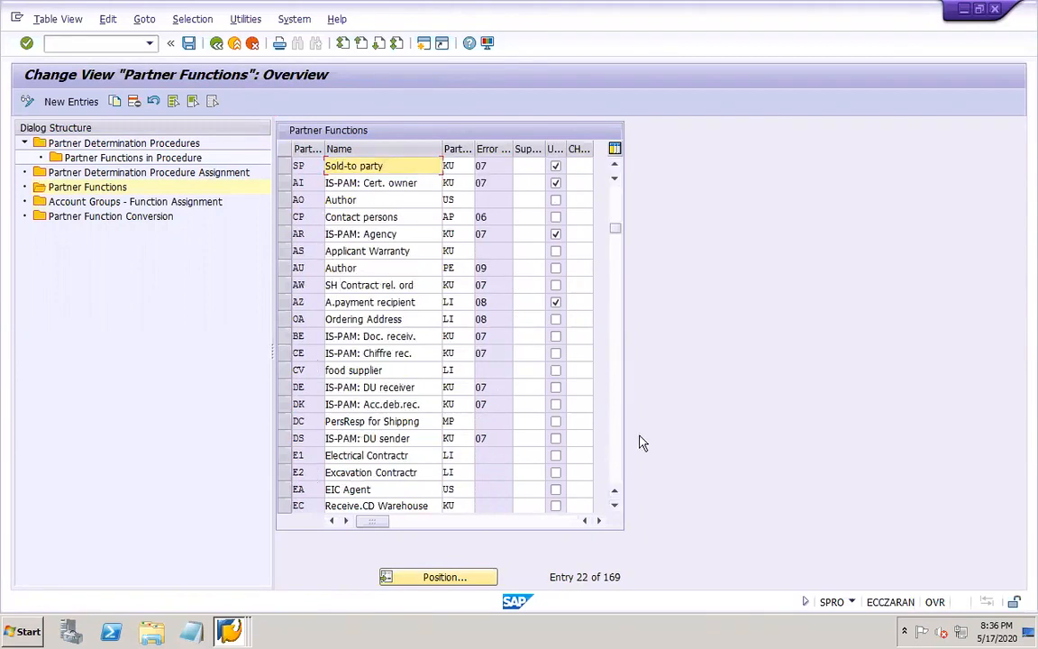
click(285, 167)
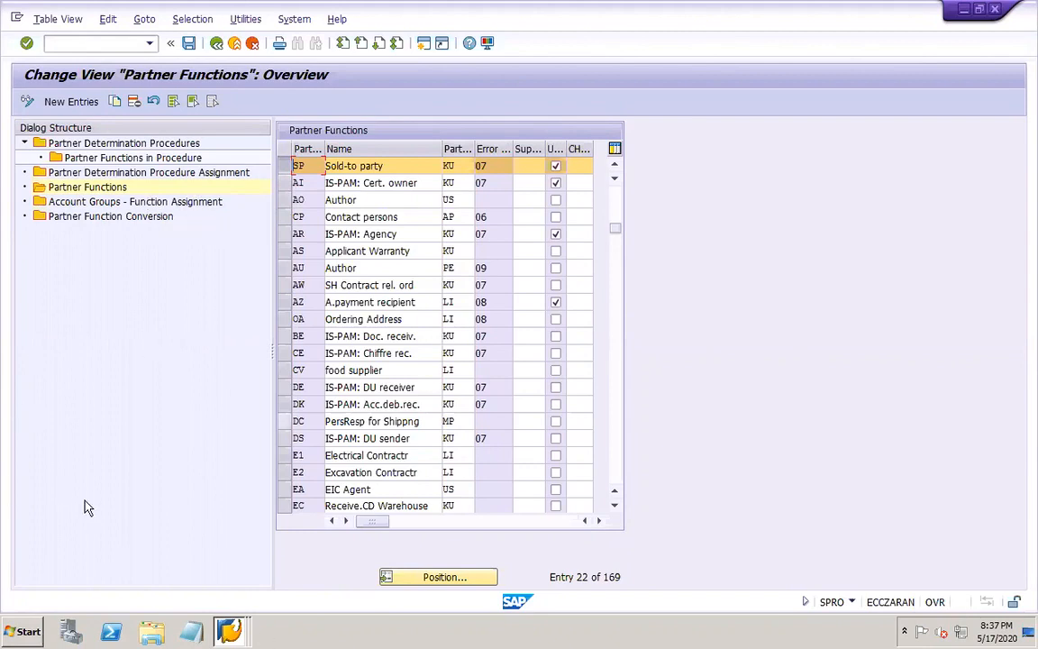
Start new account group function assignments and enter partner functions SP and BP in the first two rows
double_click(180, 208)
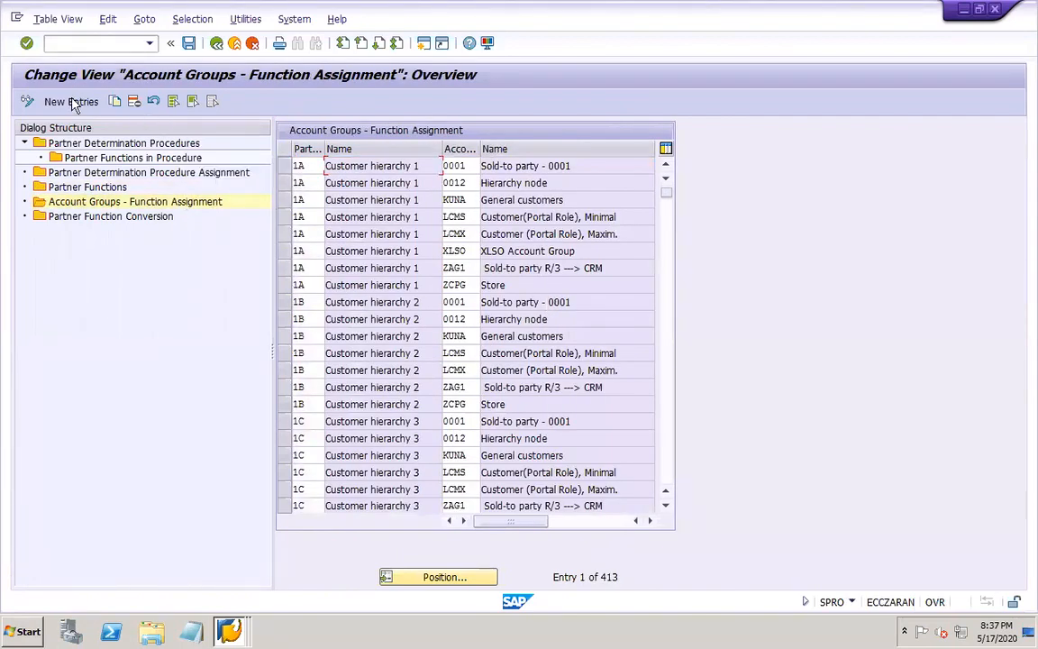
click(72, 101)
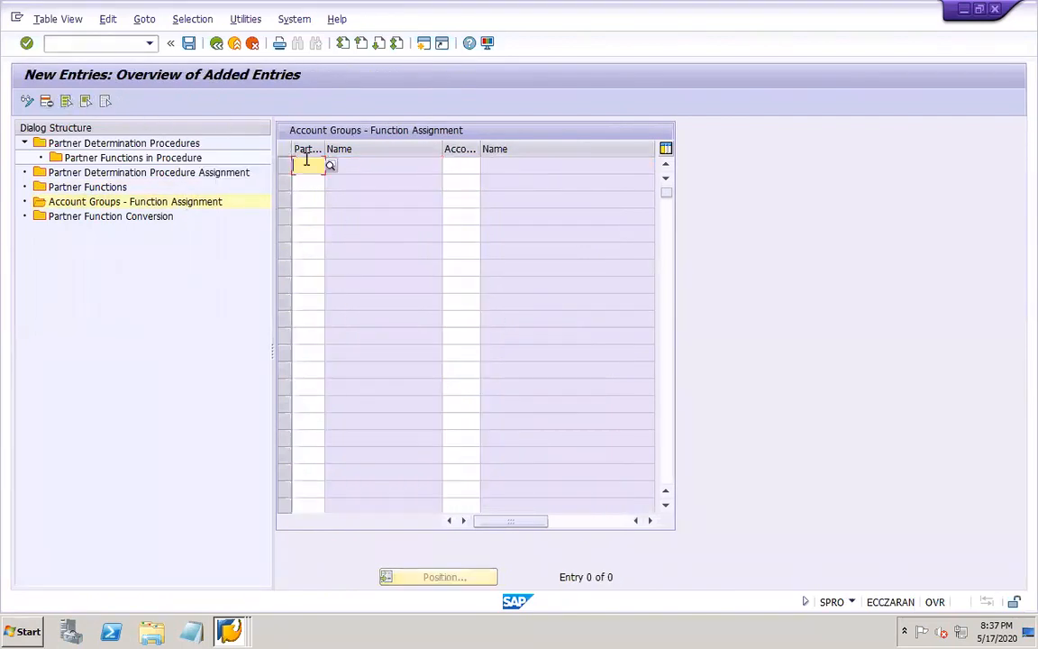
click(307, 162)
text(SP)
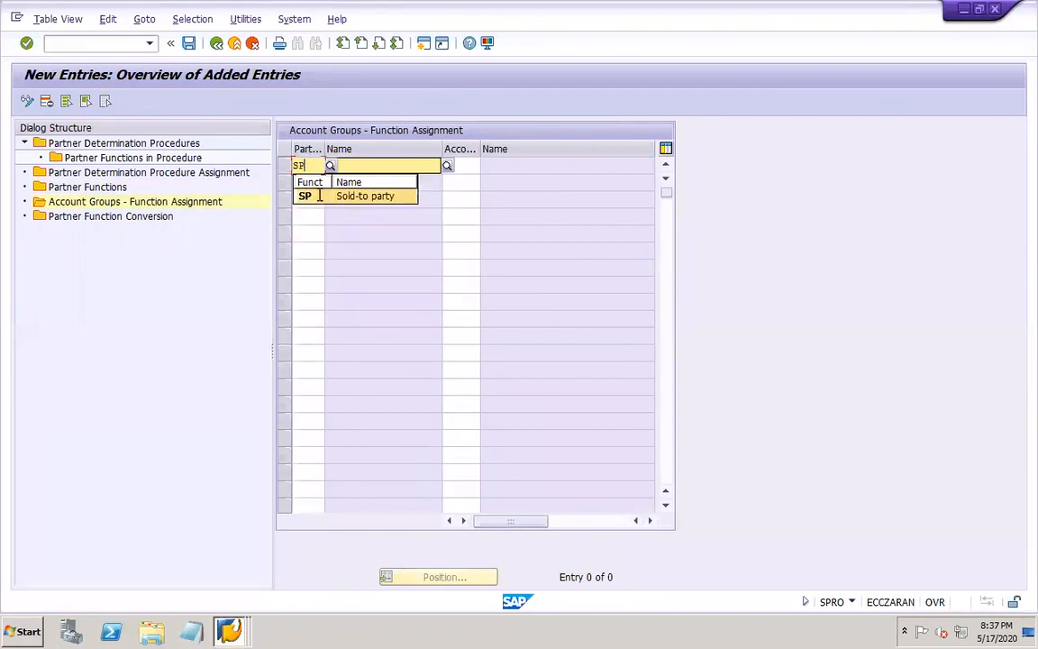
click(319, 195)
click(297, 177)
text(bp)
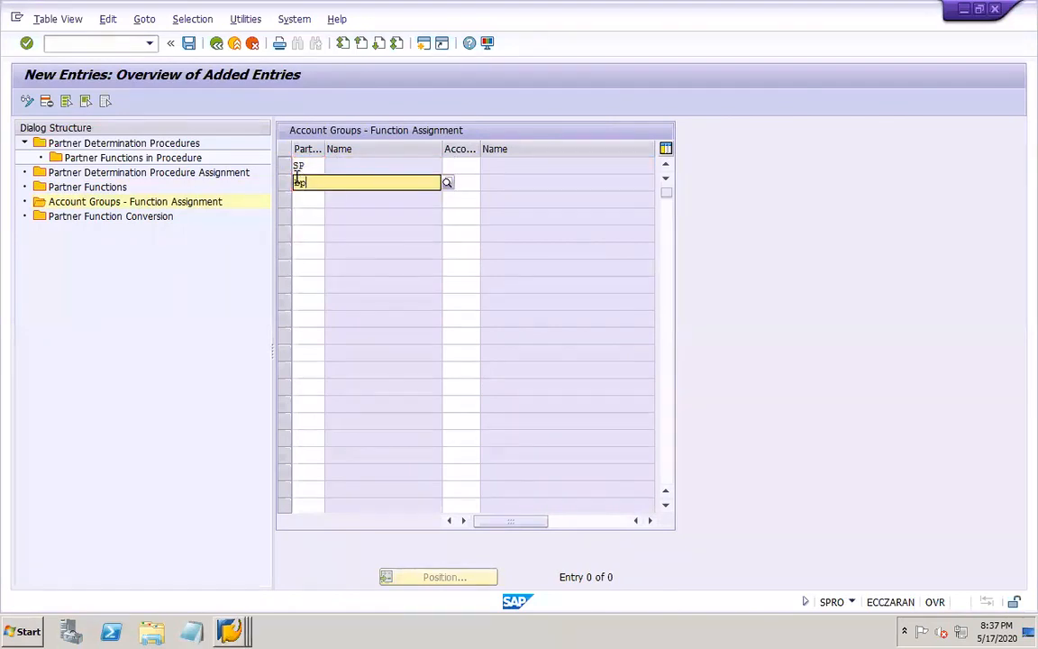
Enter partner functions SH and PY in the next two rows of the account group function assignments
click(301, 212)
click(303, 199)
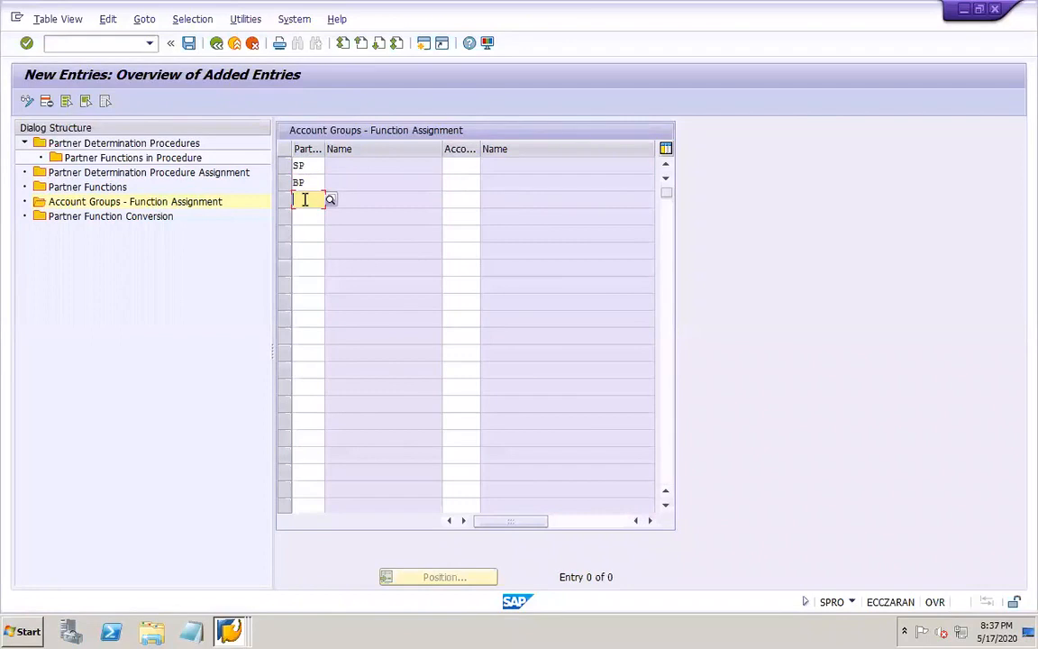
text(sh)
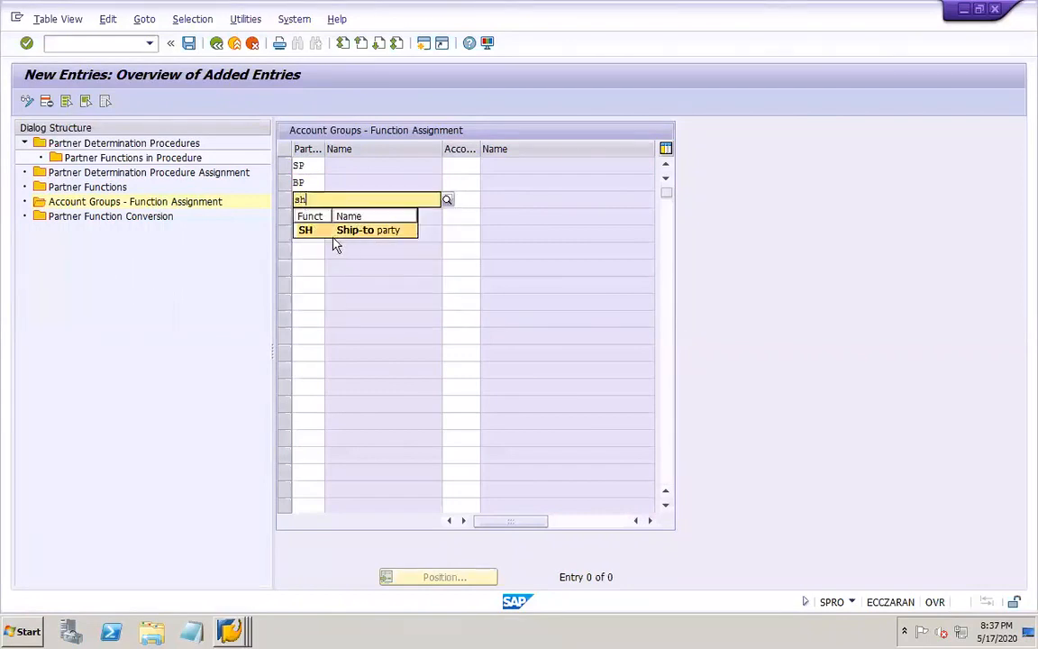
click(342, 232)
click(305, 215)
text(p)
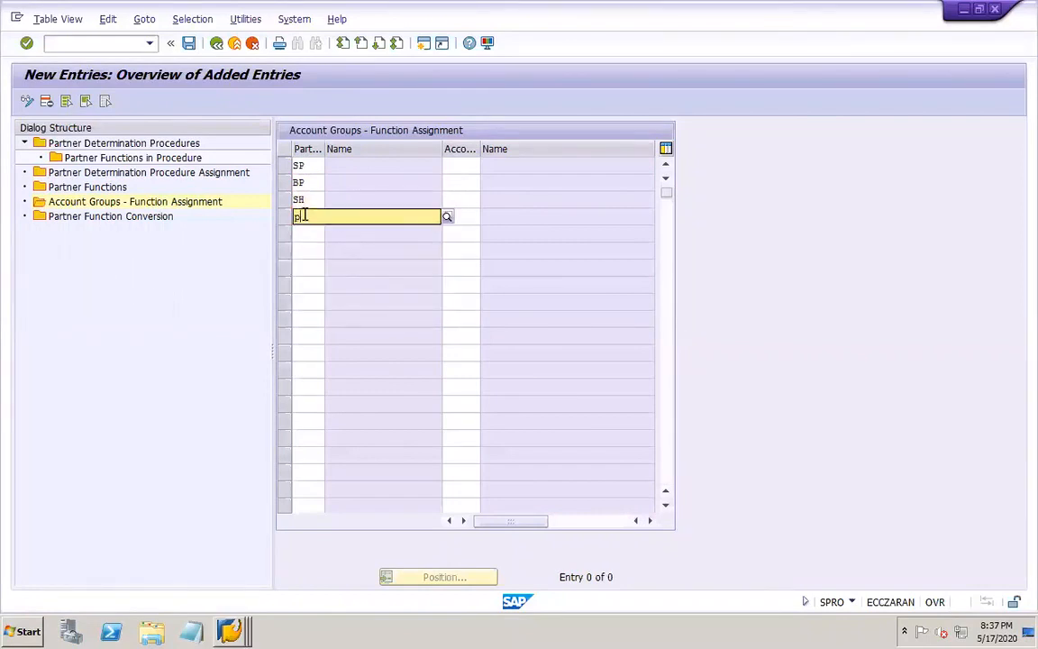
text(y)
click(326, 247)
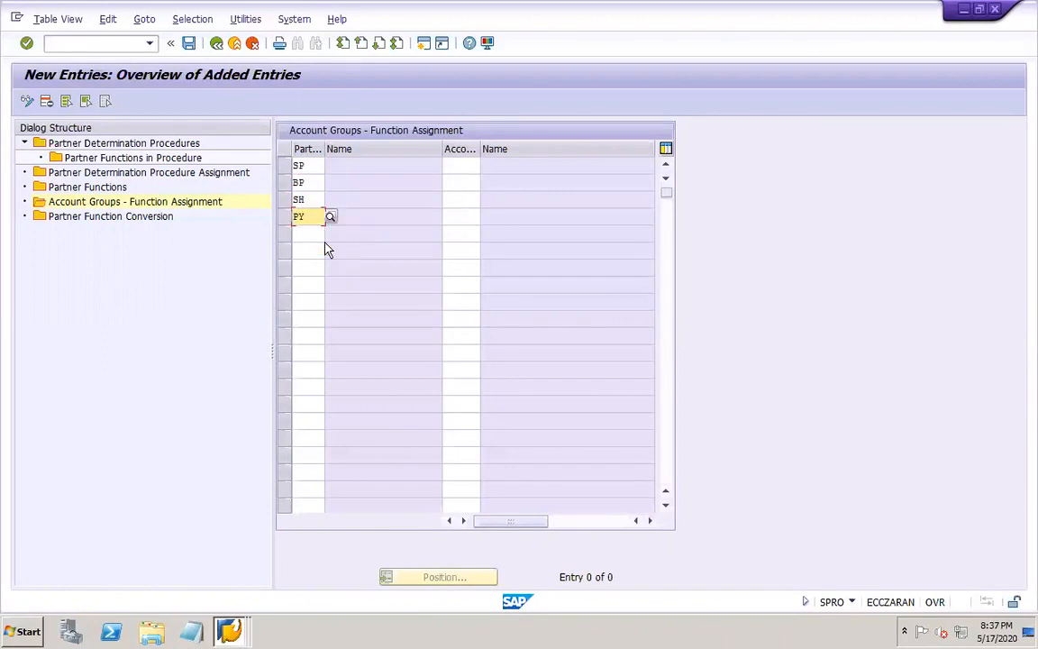
Assign customer account group DOR1 to partner function SP from the list of available account groups
click(463, 167)
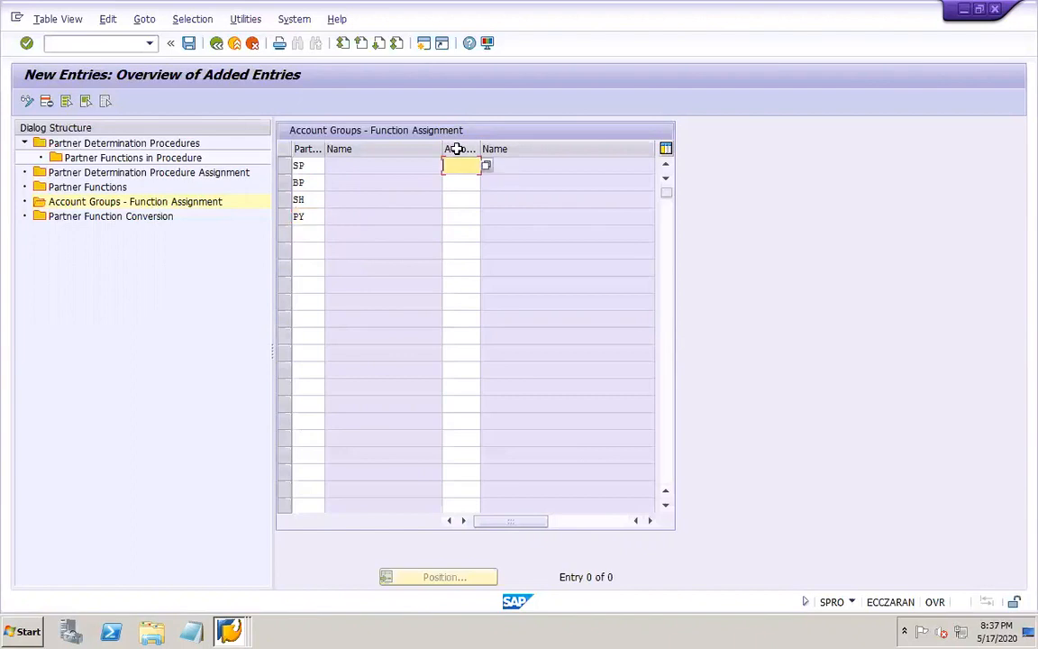
click(487, 168)
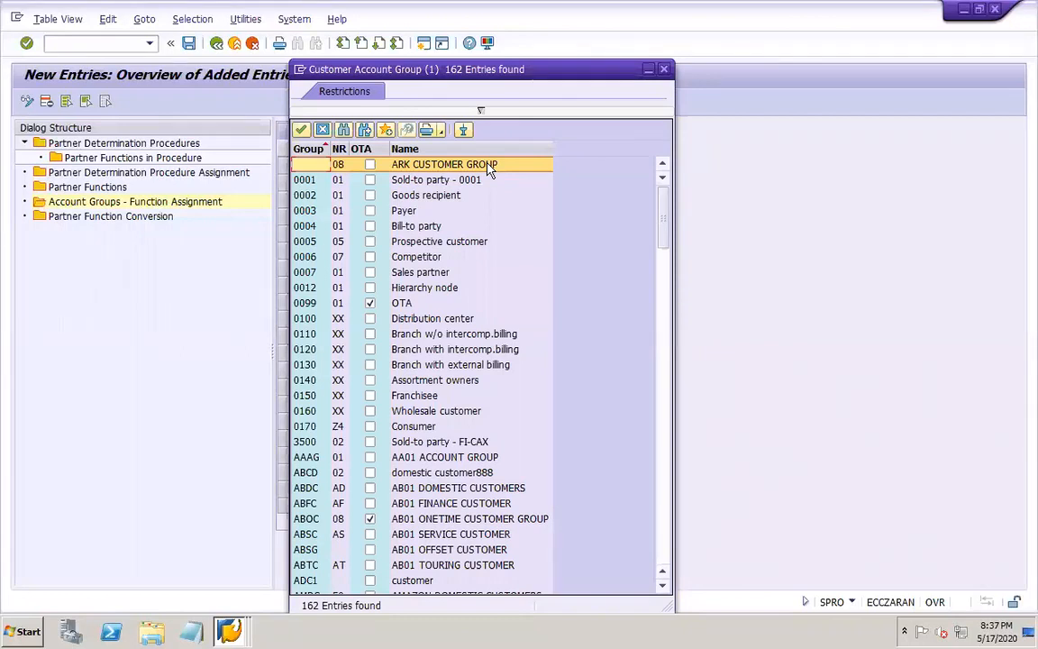
click(662, 558)
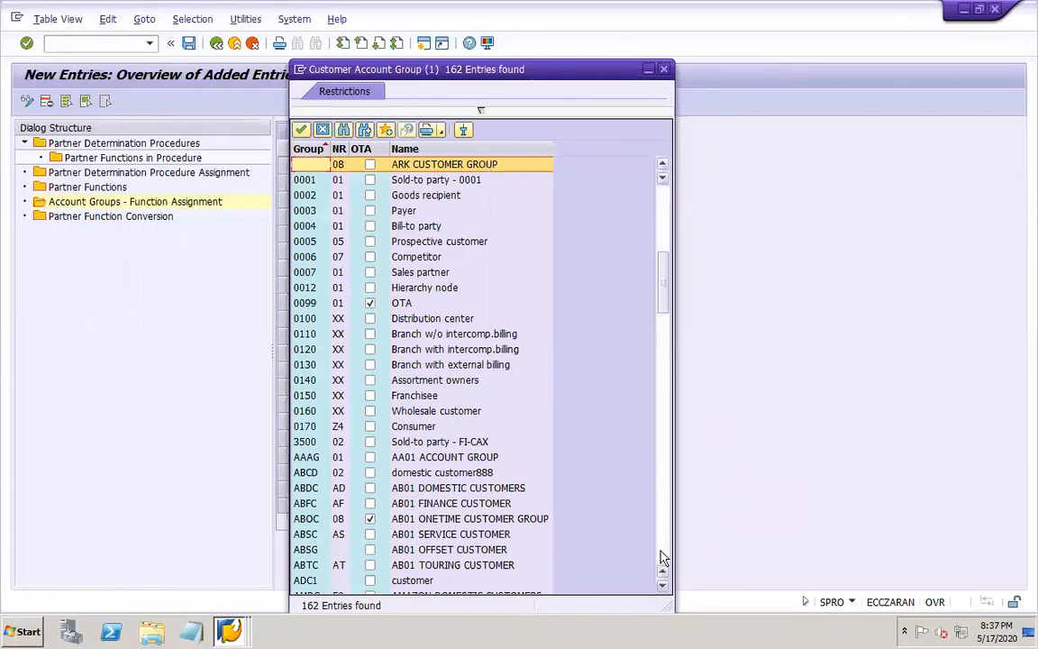
click(662, 558)
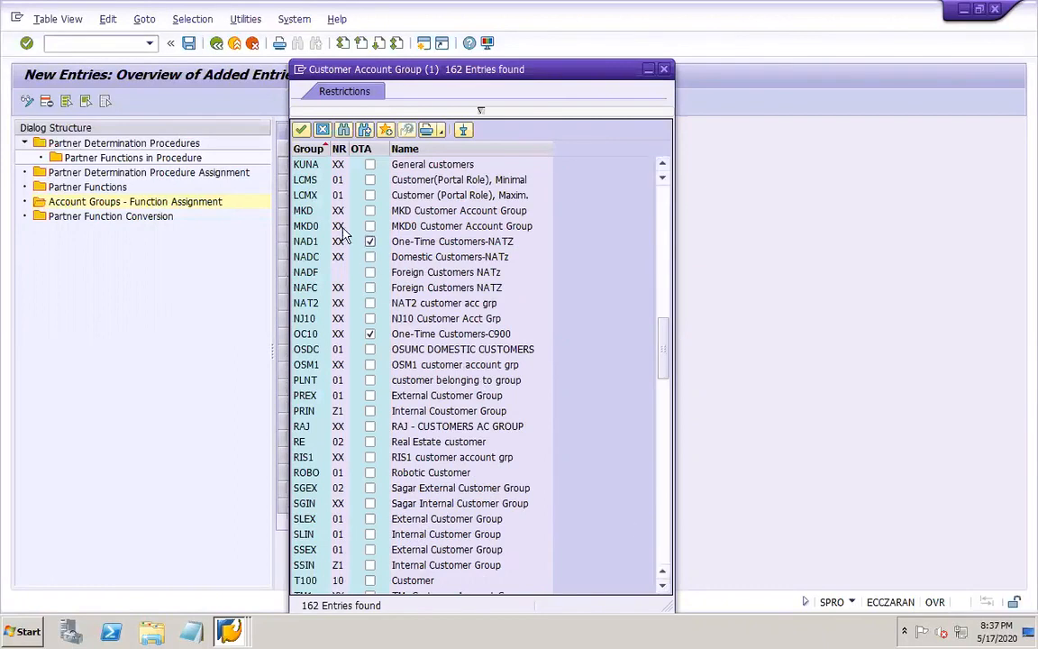
click(664, 203)
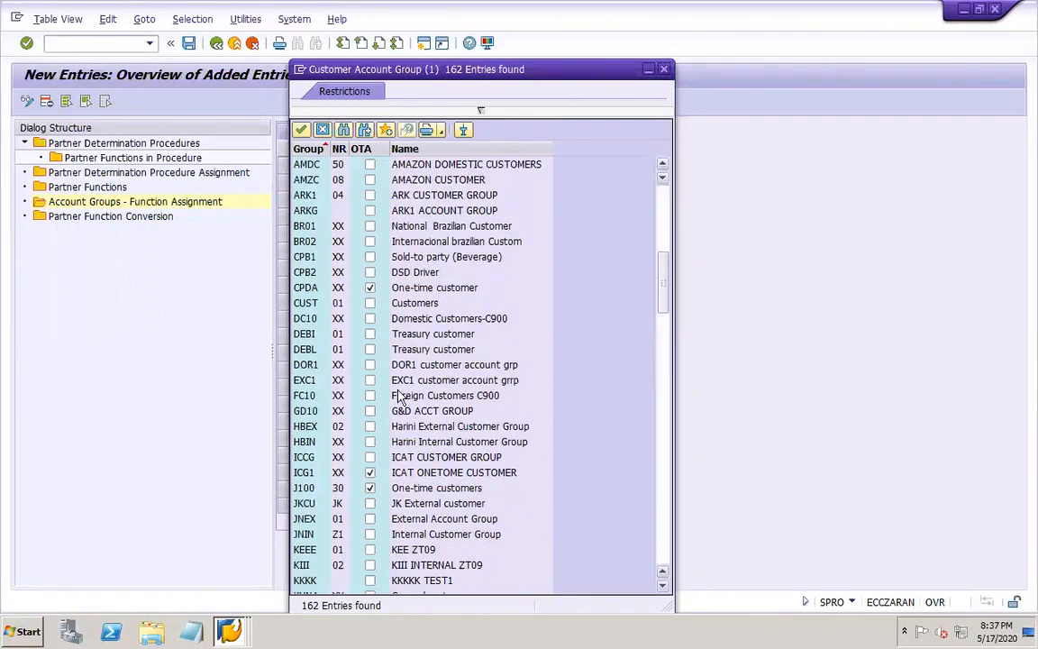
double_click(304, 364)
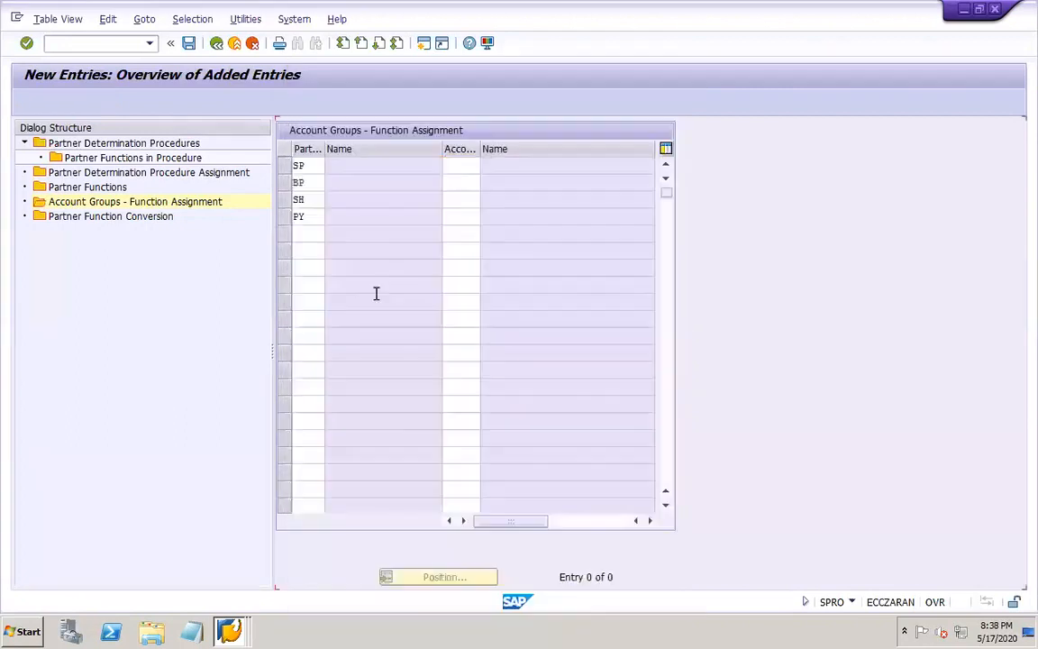
Set the account group to DOR1 for partner functions BP, SH and PY
click(455, 181)
text(dor1)
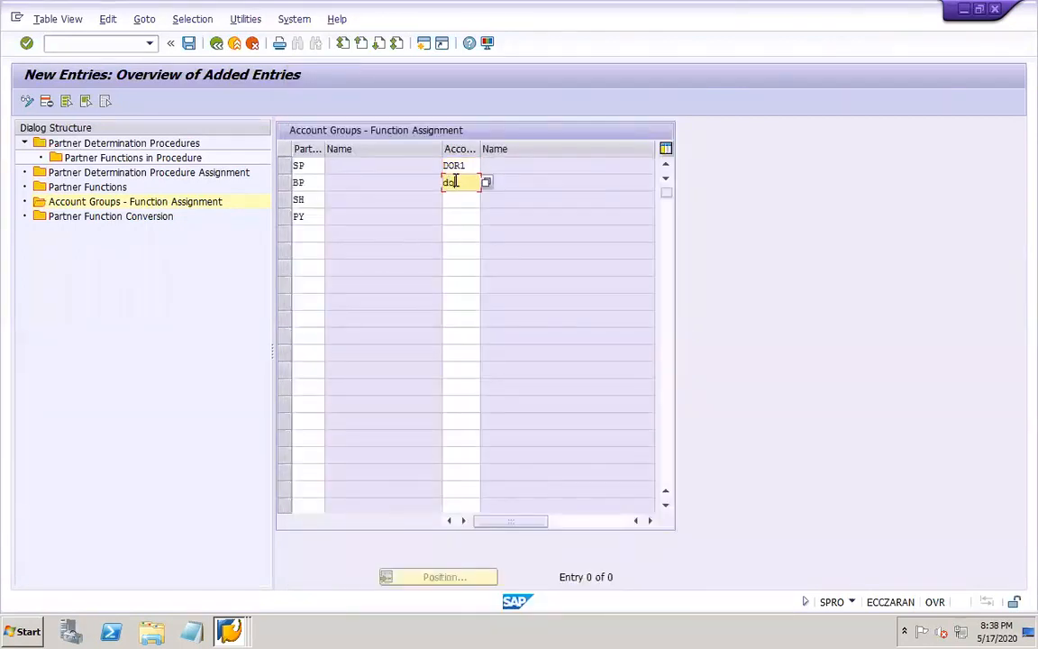
click(460, 197)
text(dor1)
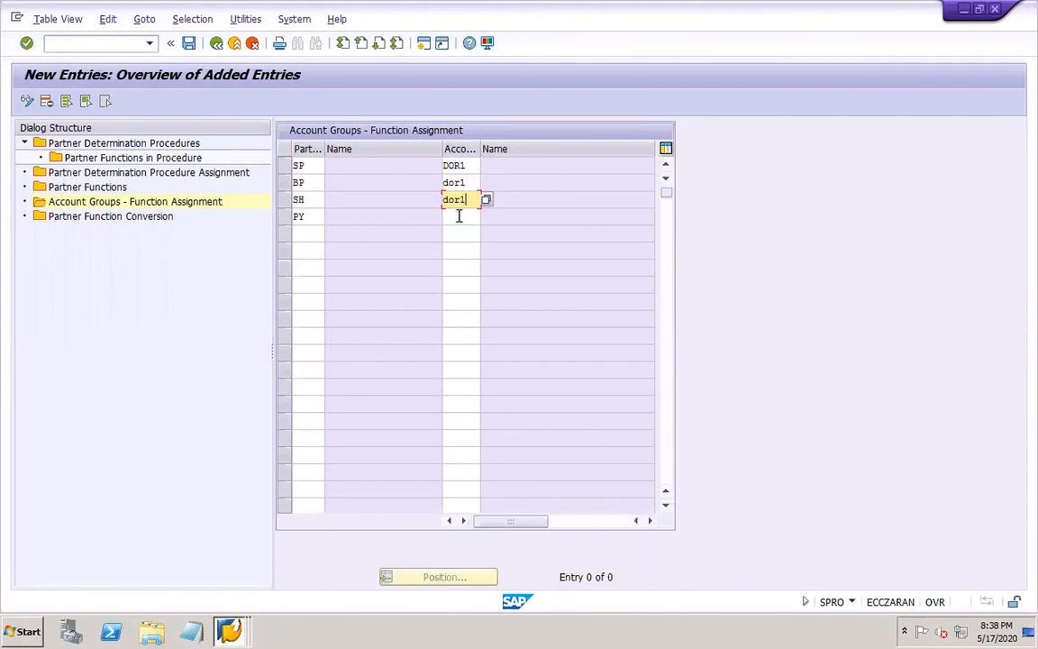
click(456, 215)
text(dor1)
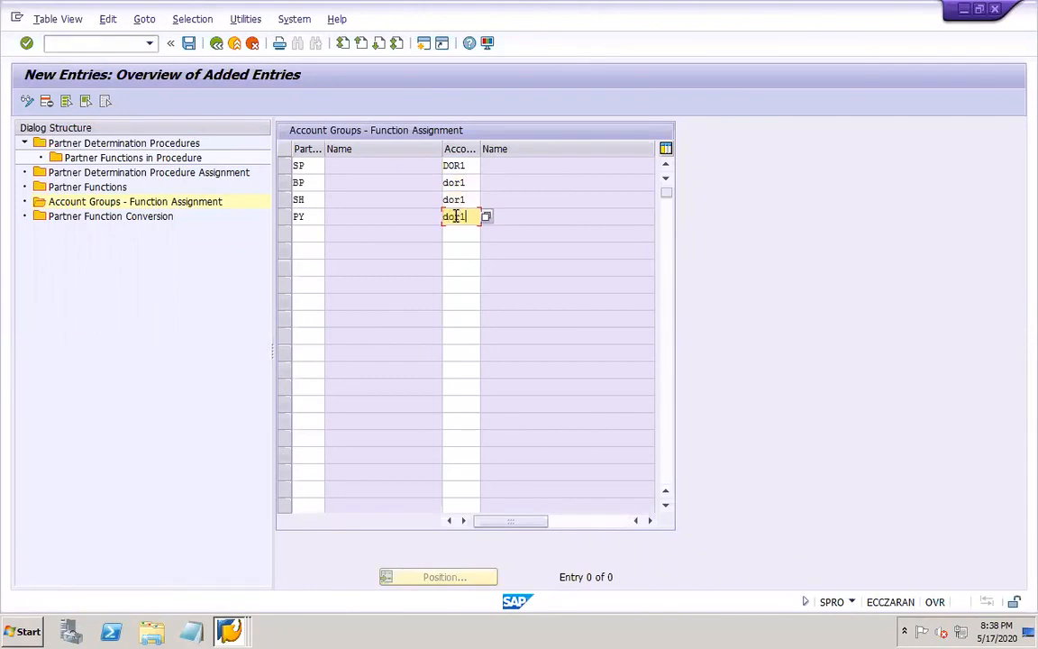
Confirm the four DOR1 function assignments and save them under customizing request EPDK900010
key(Return)
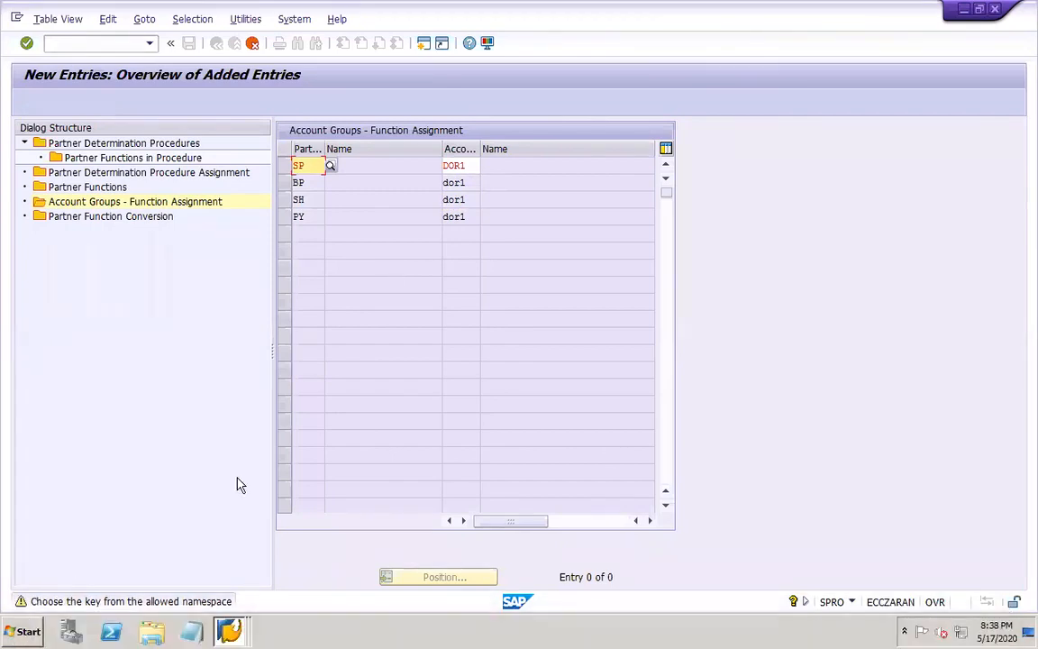
key(Return)
key(Return)
key(Return)
key(Return)
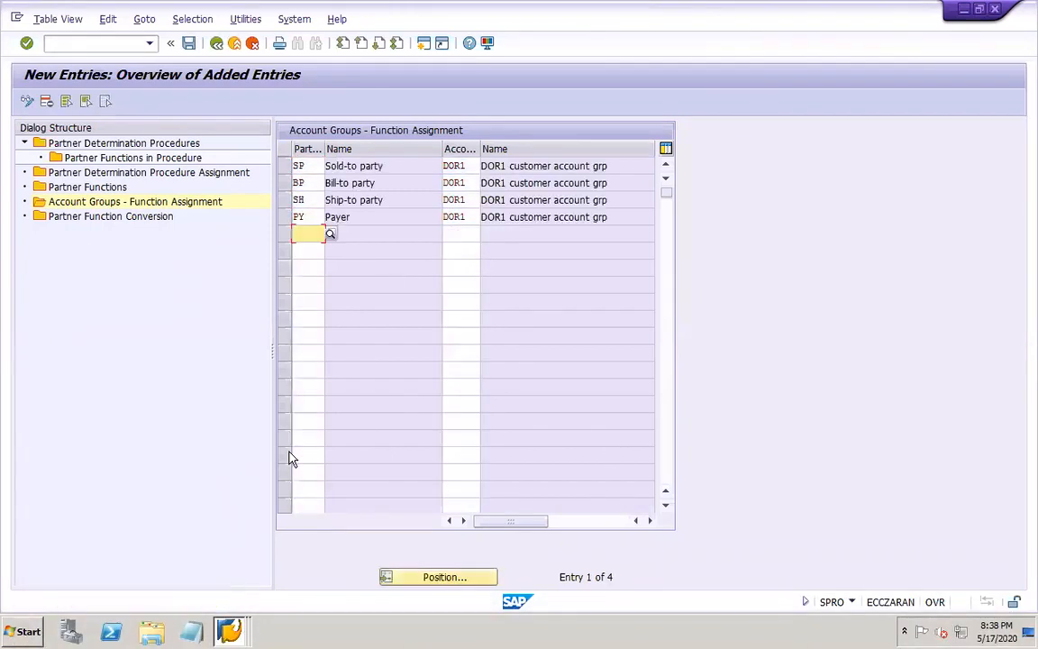
click(189, 44)
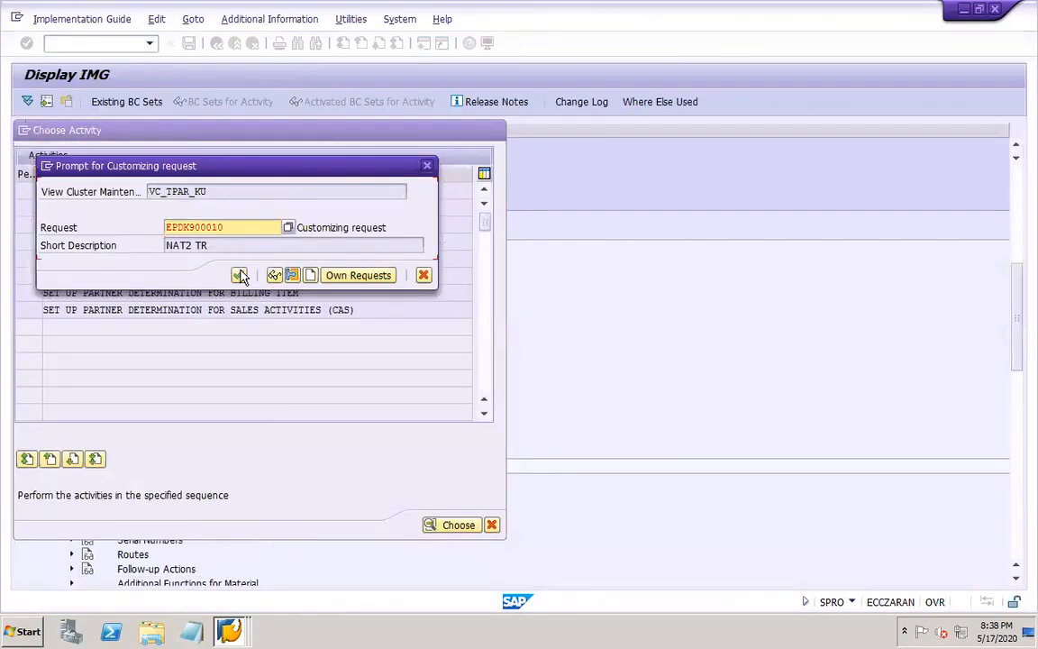
click(239, 275)
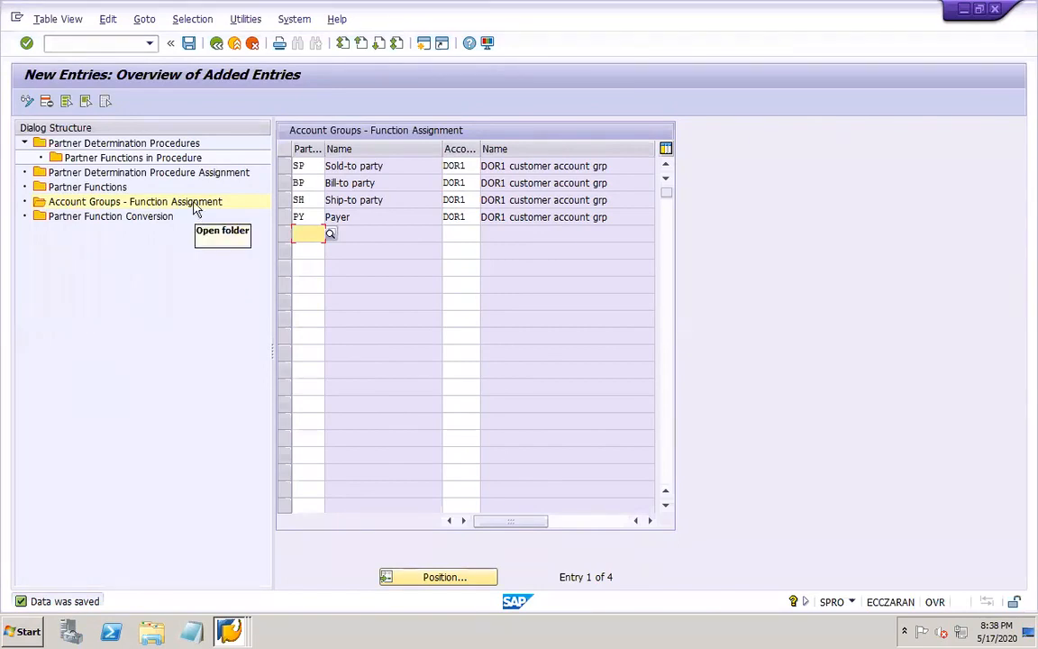
Create partner determination procedure DOR1 with the name "DOR1 procedure" and save it to the customizing request
click(131, 145)
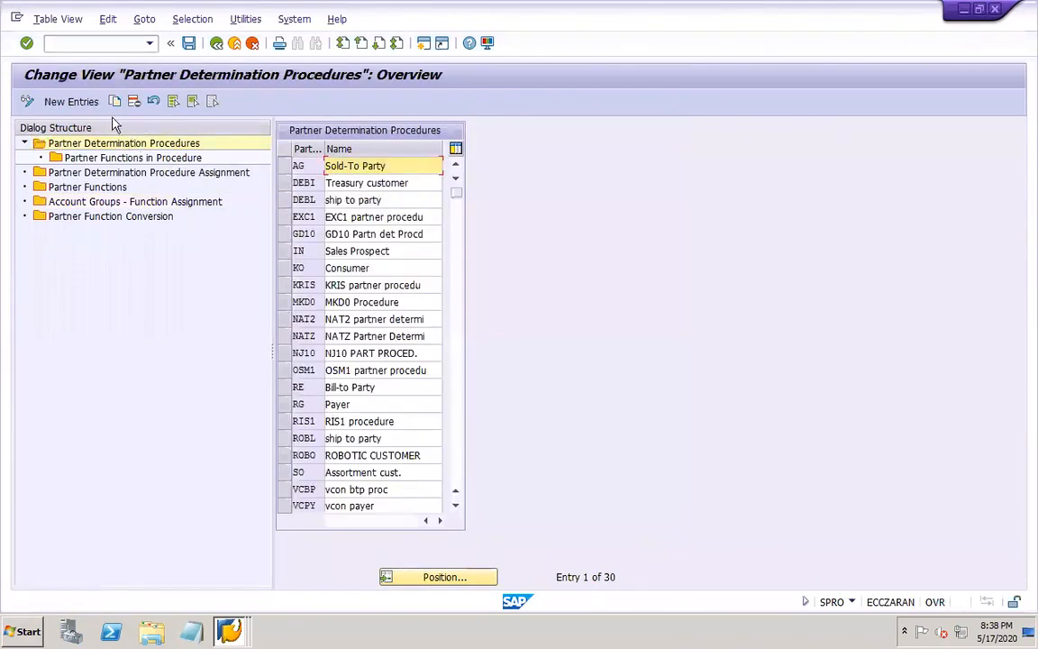
click(80, 97)
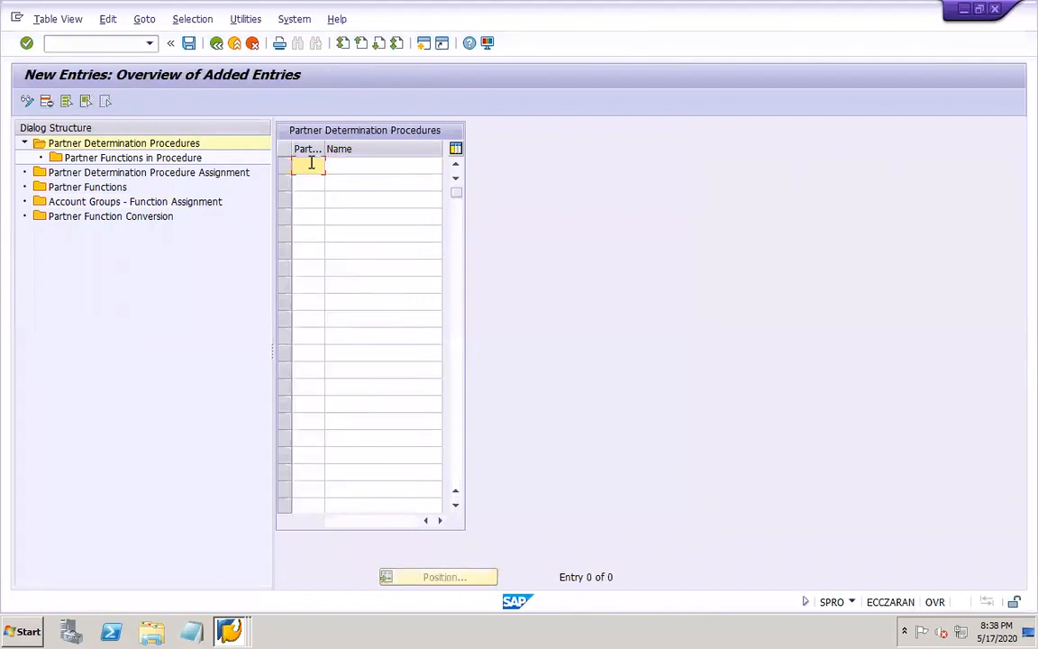
text(DOR)
key(Tab)
text(DOR1 procedure)
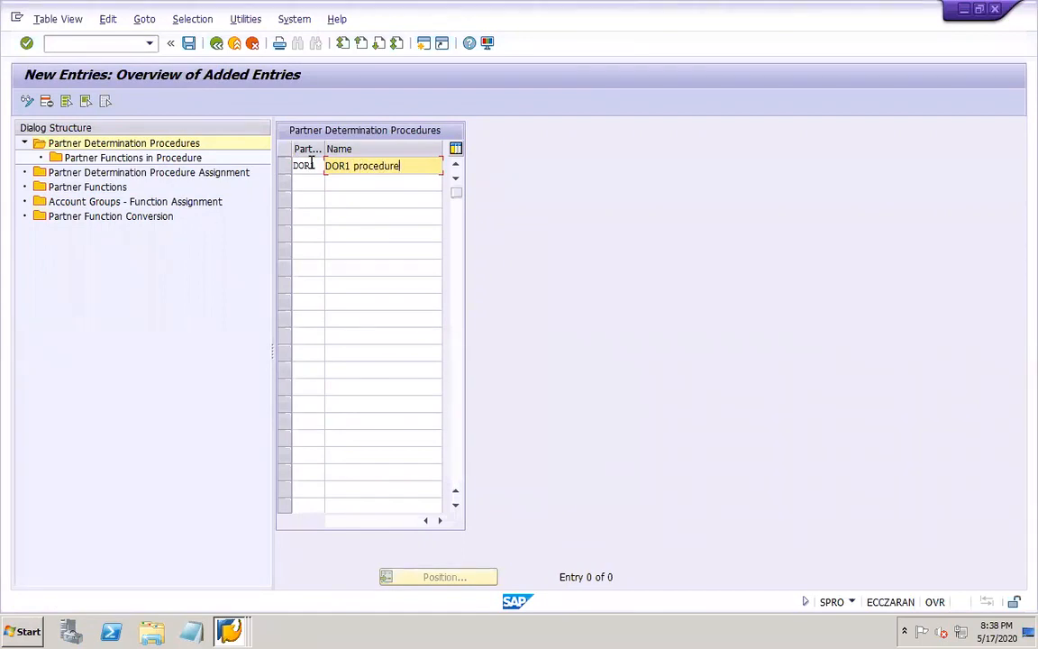
click(188, 43)
key(Return)
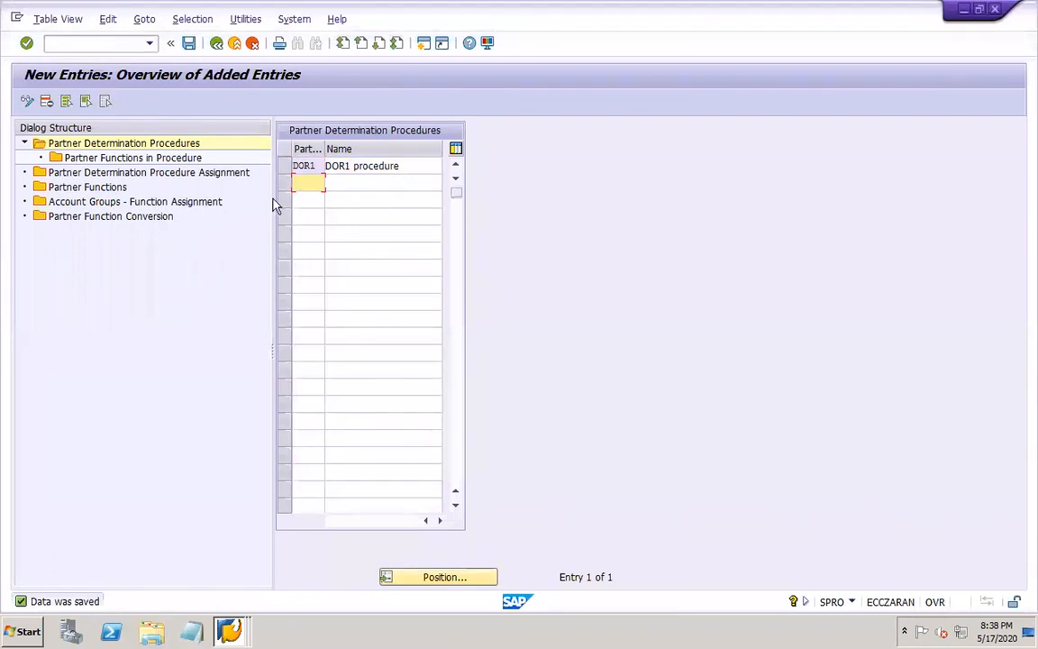
Add partner functions SP, BP, SH and PY to the partner functions of procedure DOR1
click(285, 167)
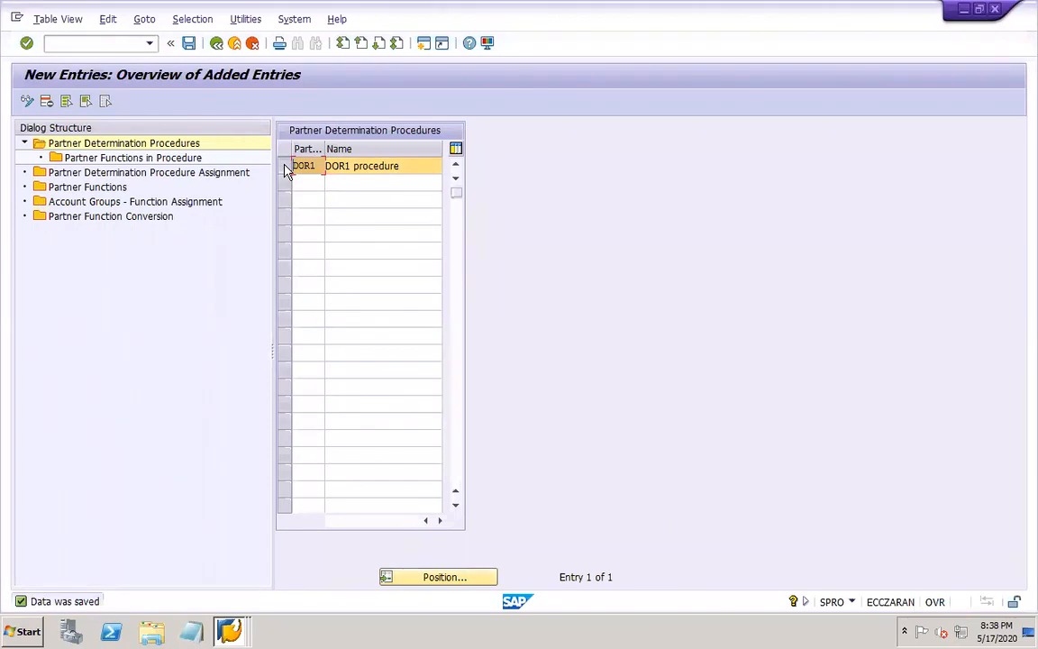
double_click(171, 160)
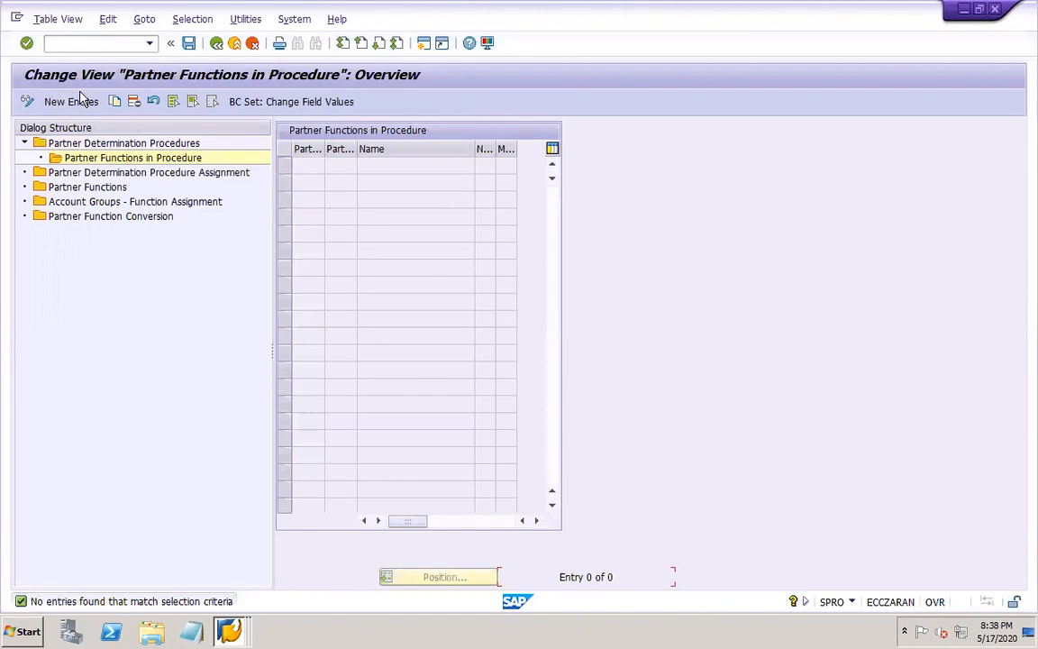
click(72, 101)
click(346, 167)
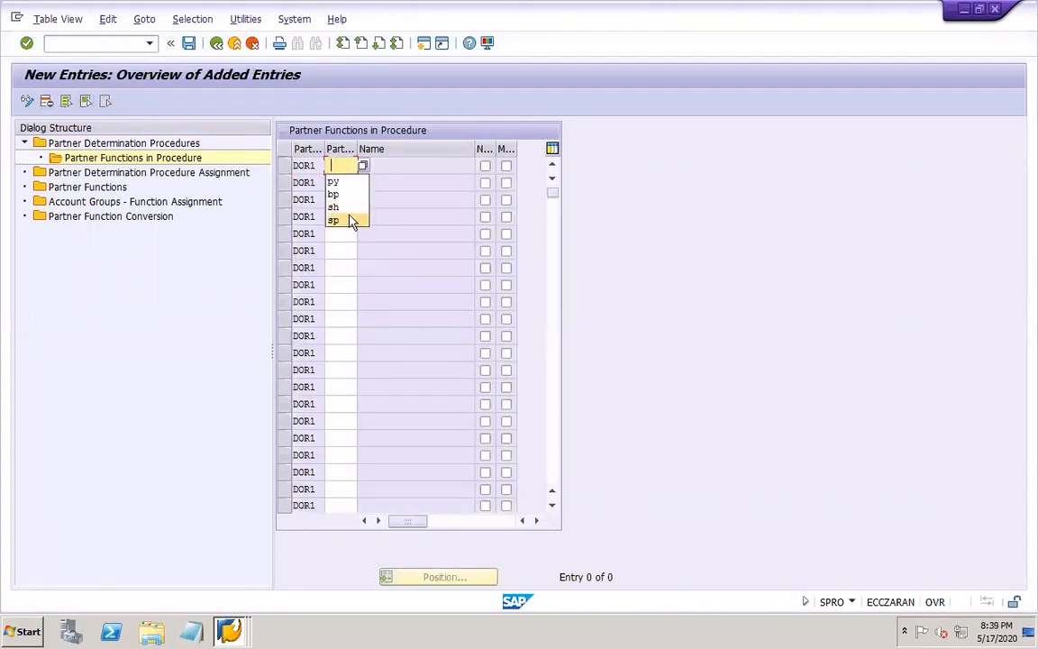
click(345, 217)
click(341, 182)
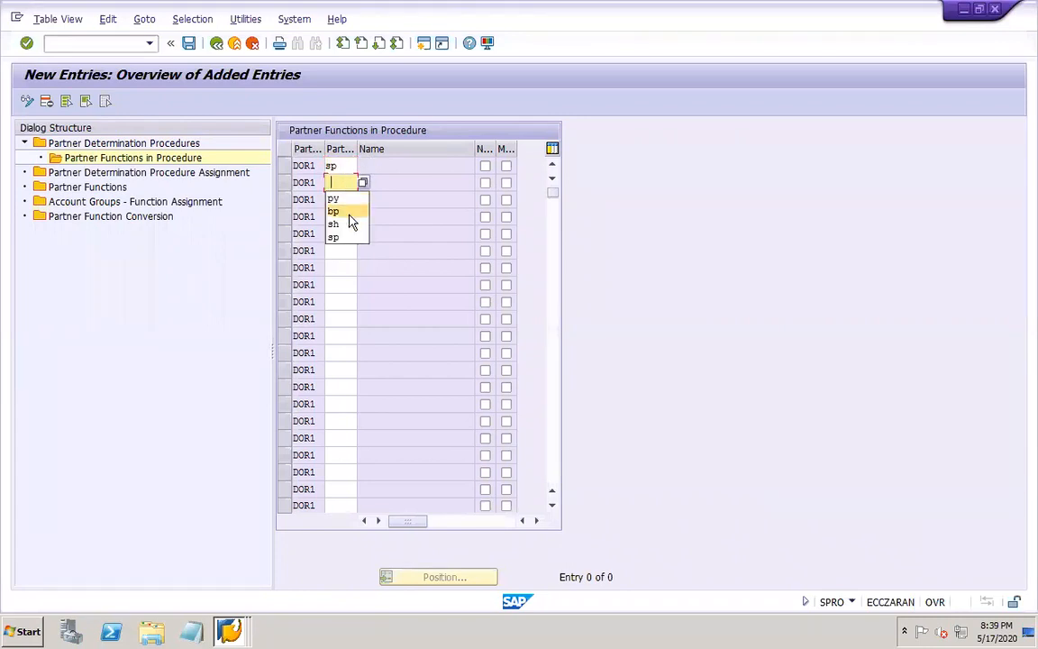
click(347, 212)
click(339, 199)
click(345, 239)
click(336, 218)
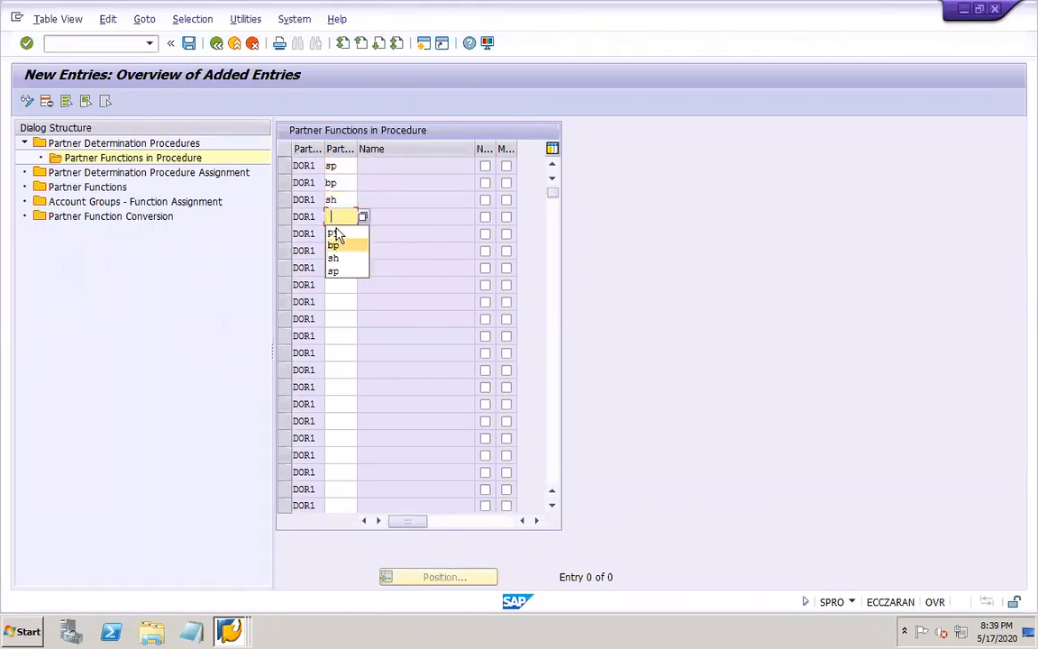
click(334, 235)
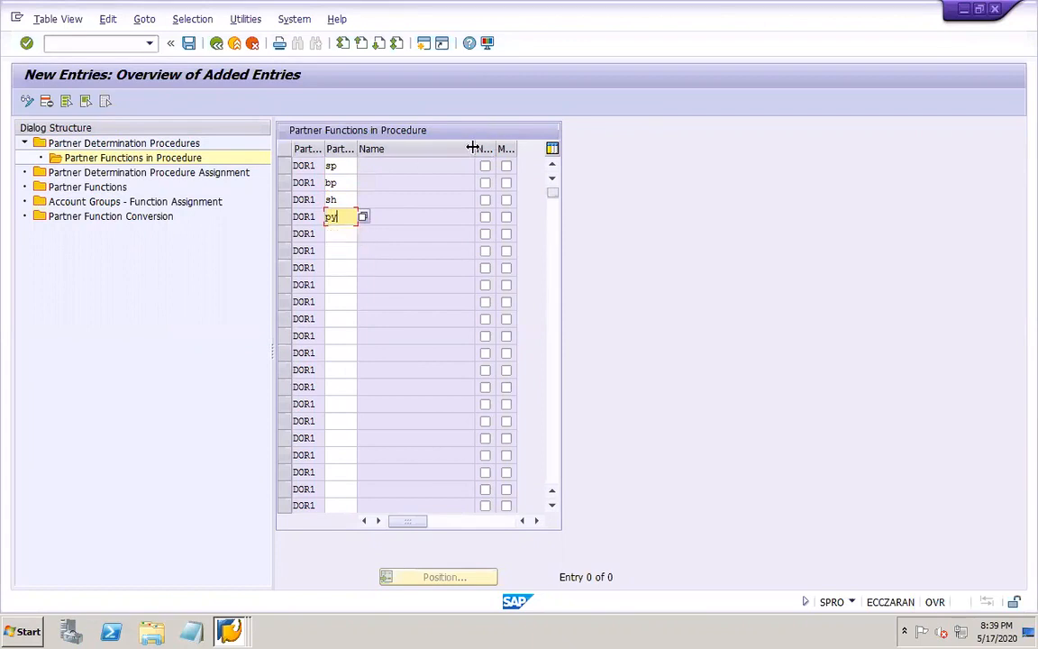
Mark SP, BP, SH and PY as not modifiable and mandatory in procedure DOR1, save, and return to the procedure entries
mouse_move(472, 146)
mouse_down()
mouse_move(401, 149)
mouse_move(474, 157)
mouse_up()
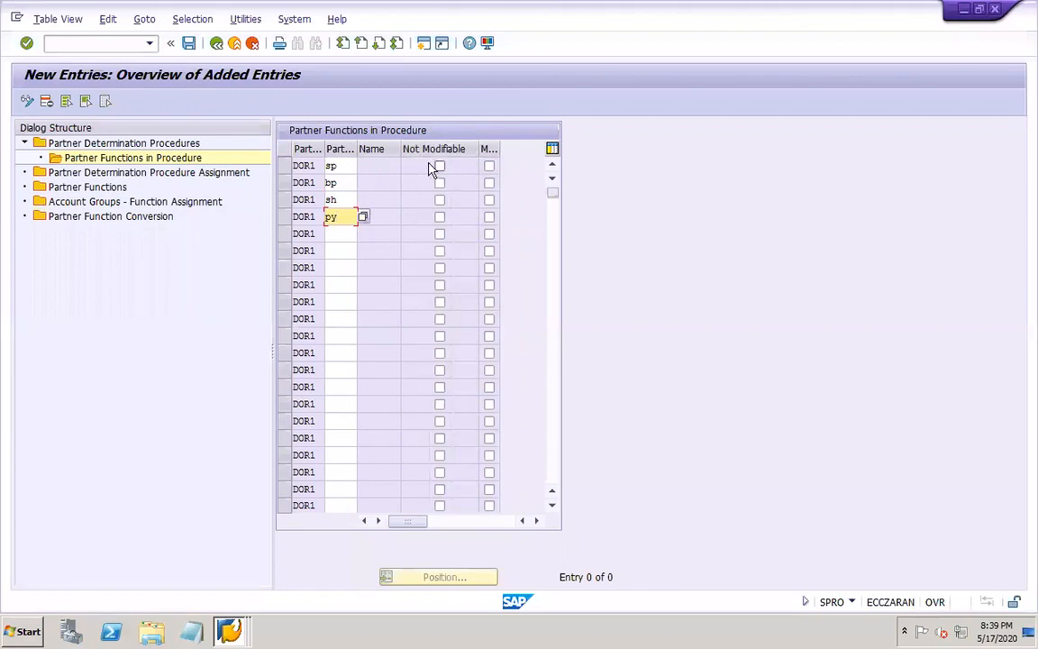
drag(500, 149, 539, 149)
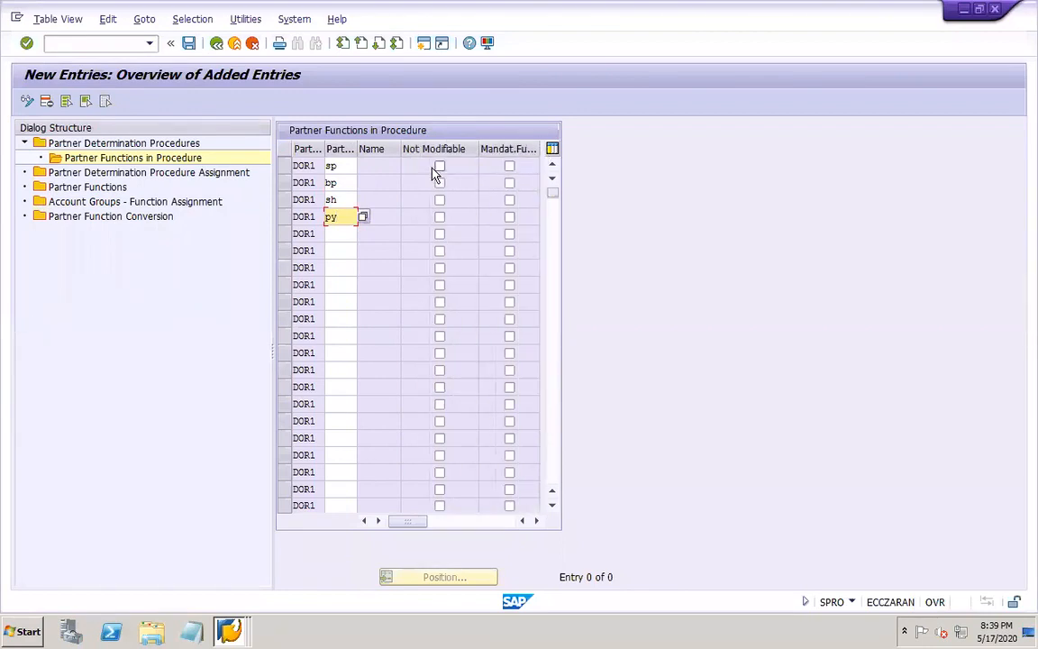
click(439, 166)
click(439, 182)
click(440, 200)
click(440, 217)
click(510, 217)
click(509, 200)
click(510, 183)
click(510, 165)
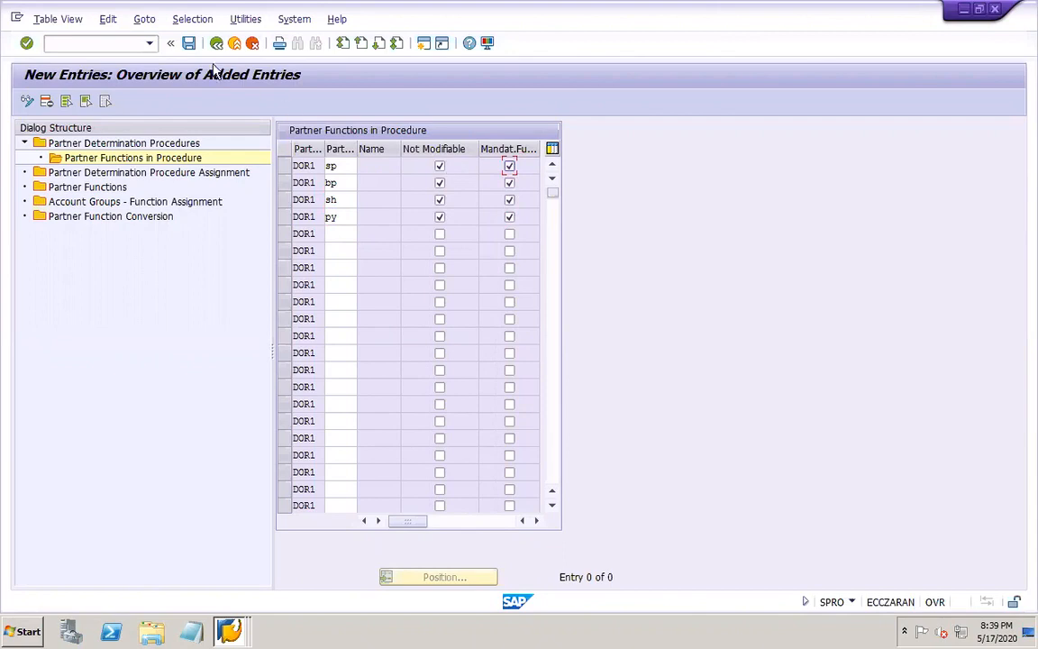
click(189, 43)
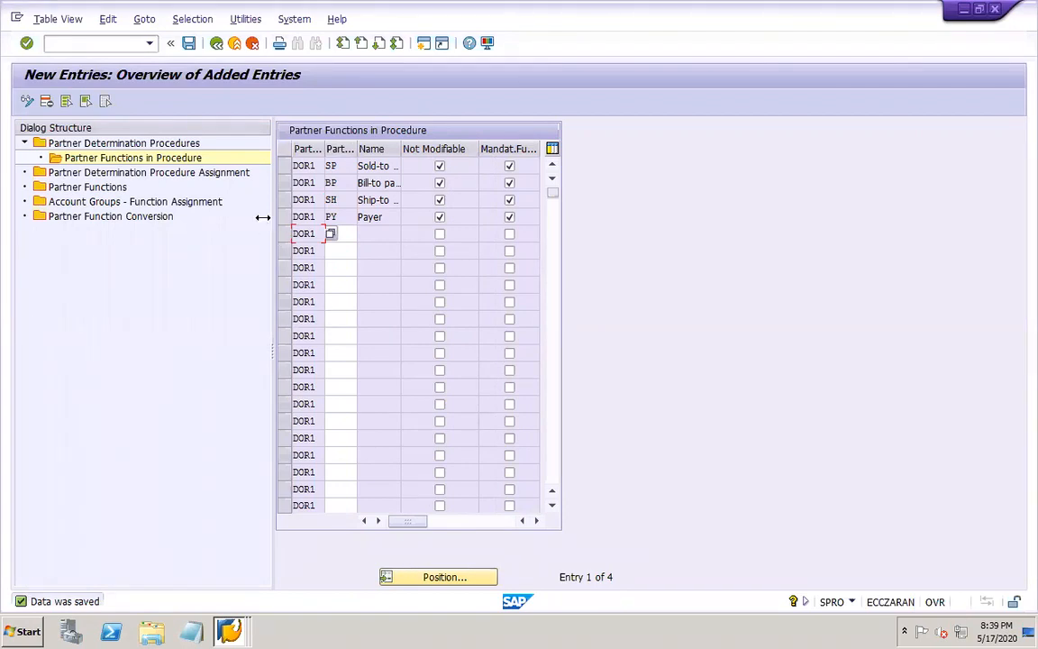
click(218, 44)
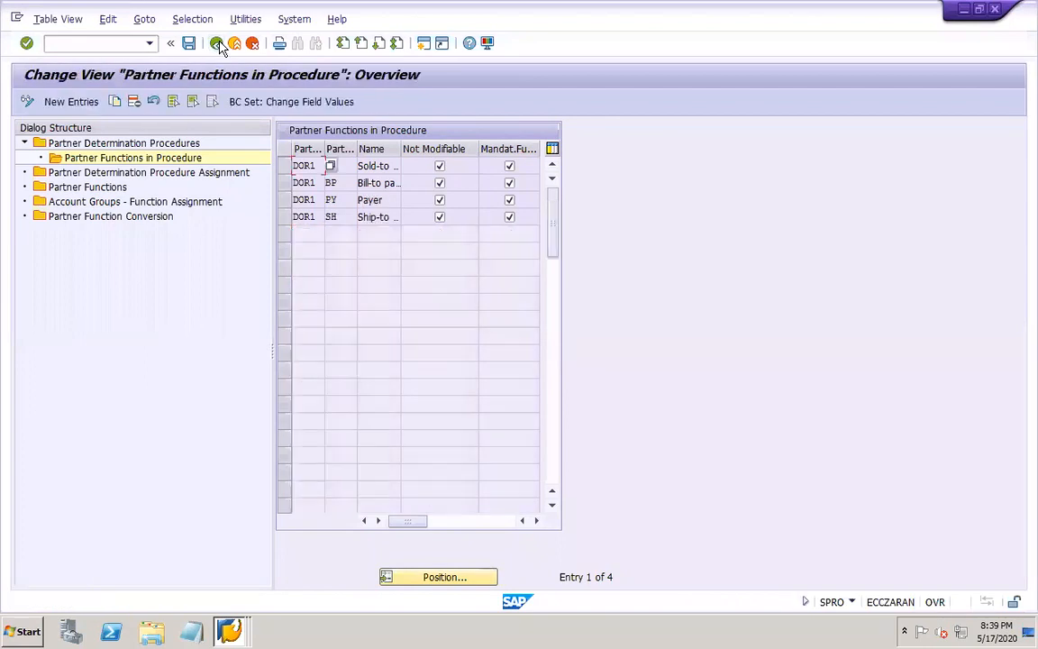
click(218, 44)
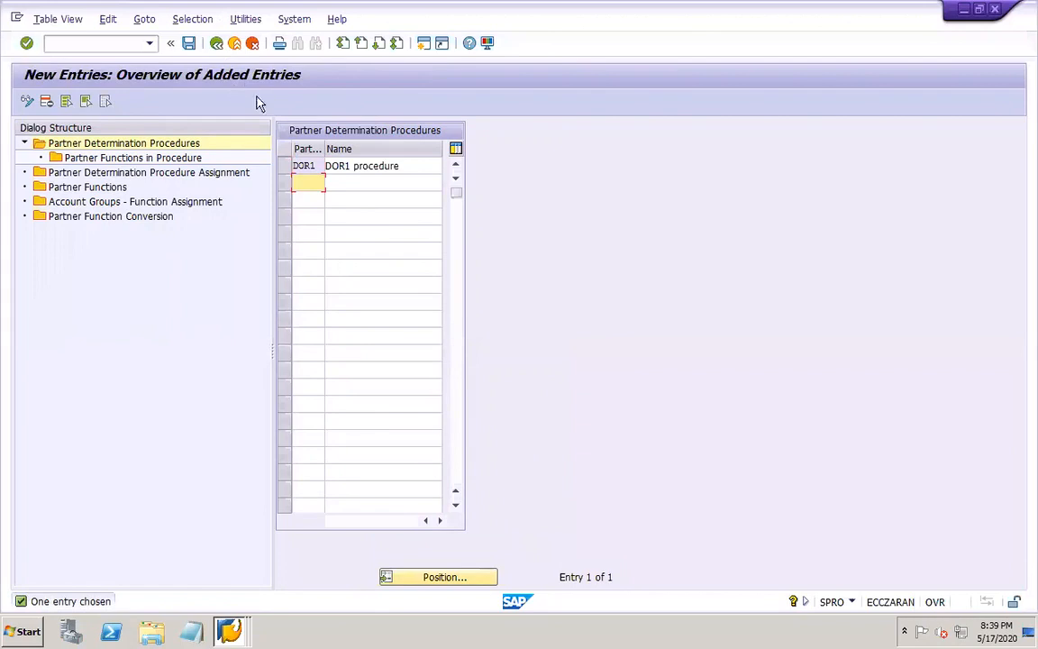
Assign partner determination procedure DOR1 to customer account group DOR1 and save the assignment
click(283, 167)
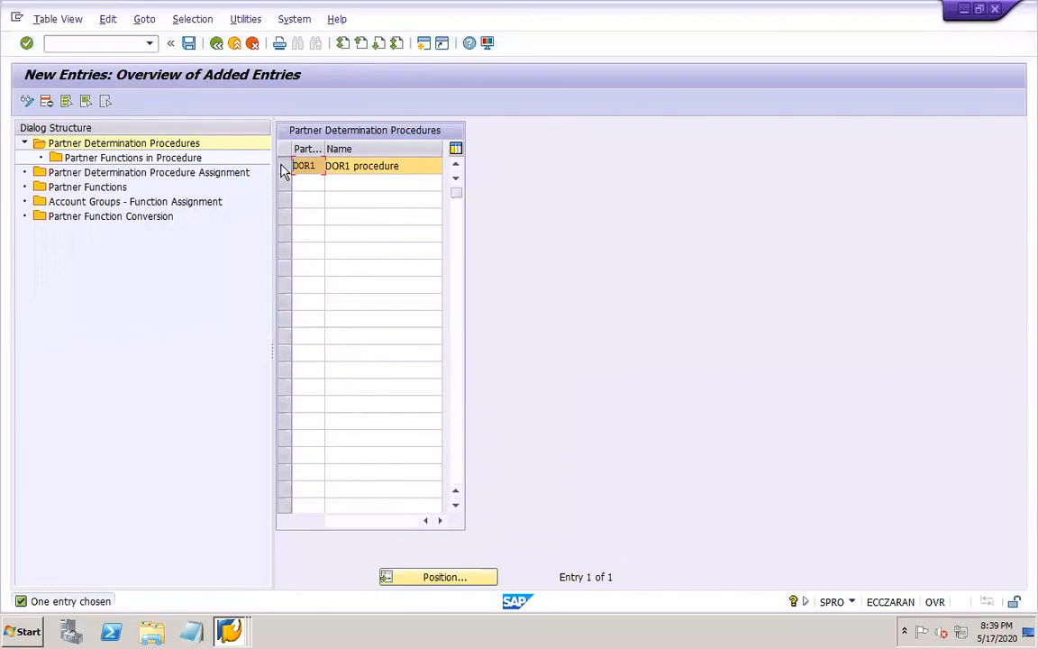
click(82, 174)
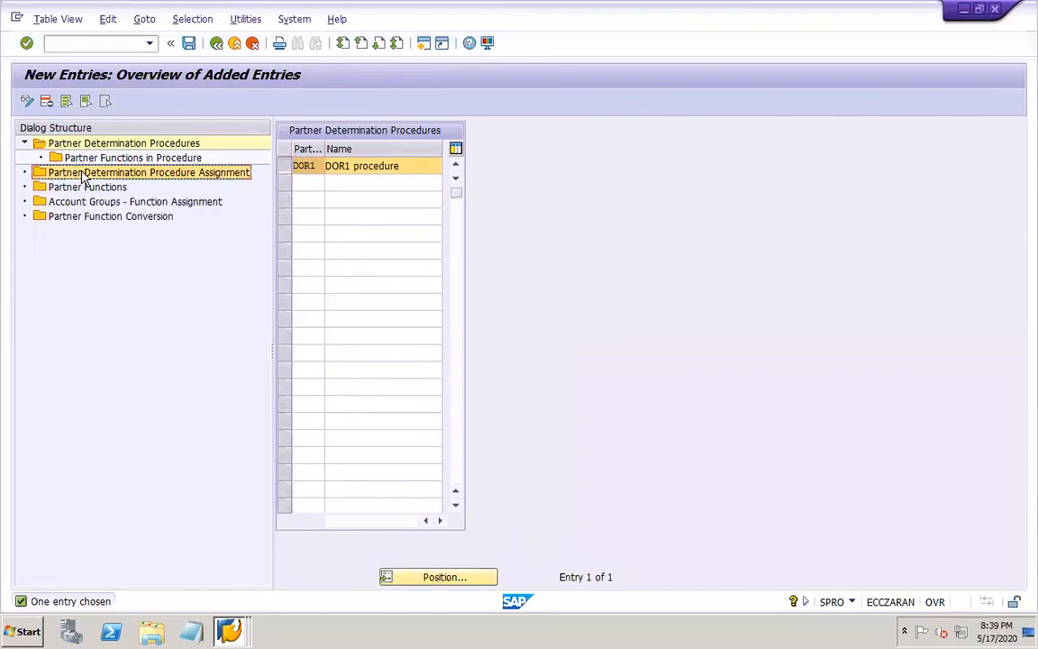
double_click(81, 177)
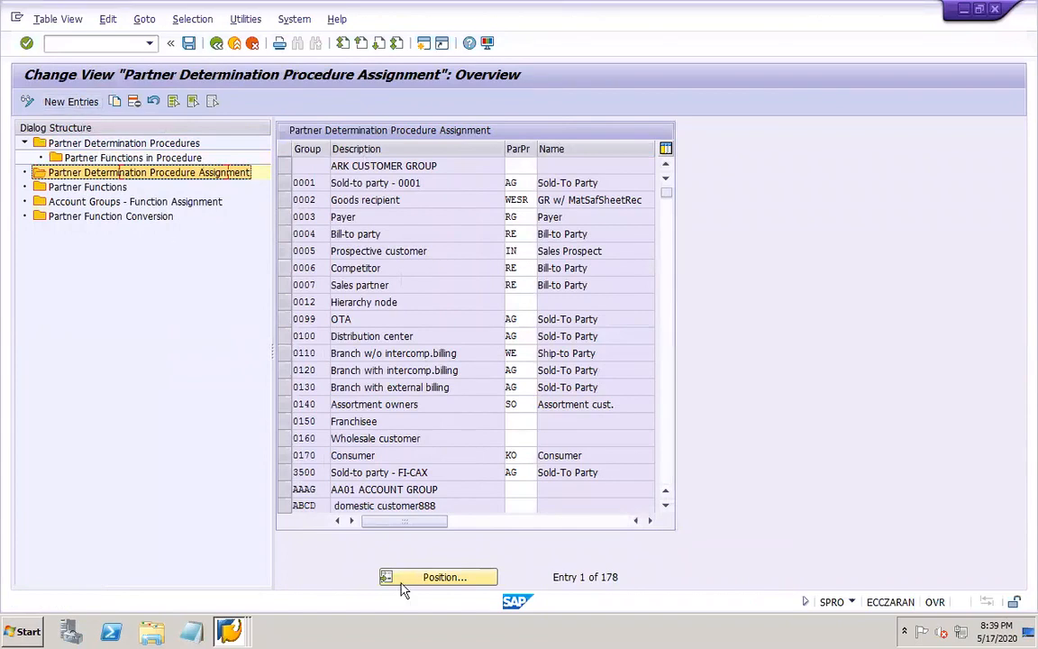
click(445, 577)
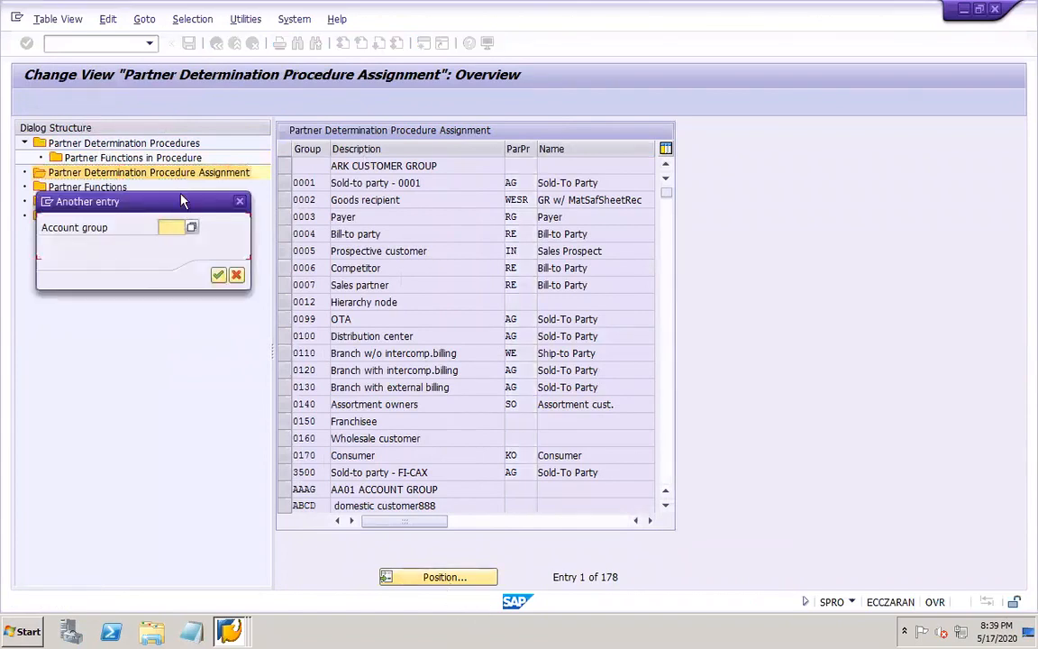
click(171, 226)
text(dom1)
key(Return)
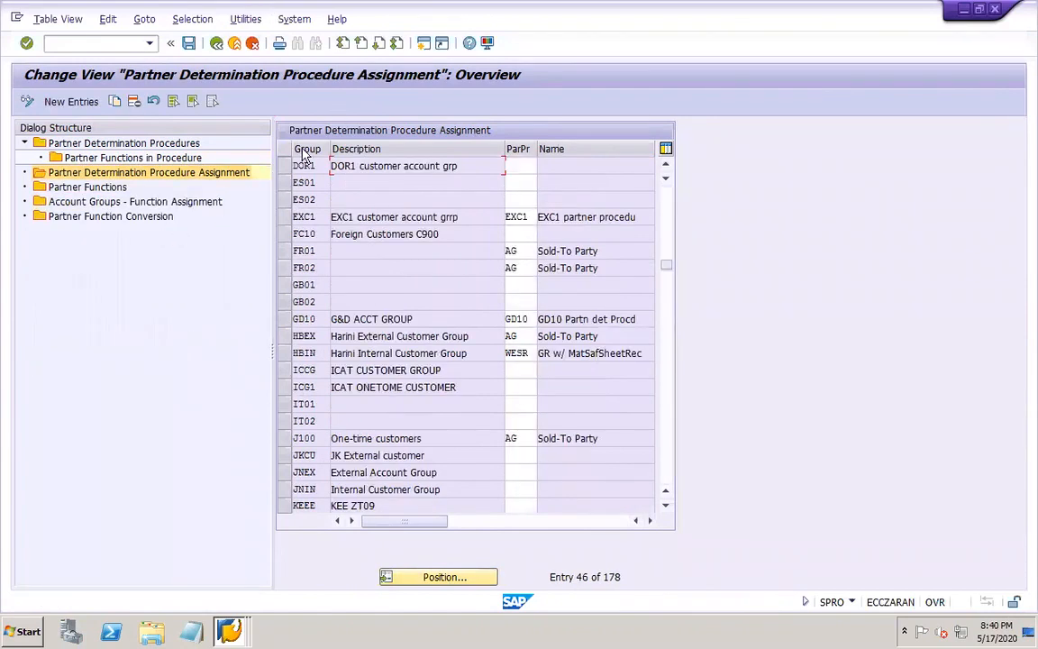
click(520, 165)
text(dor1)
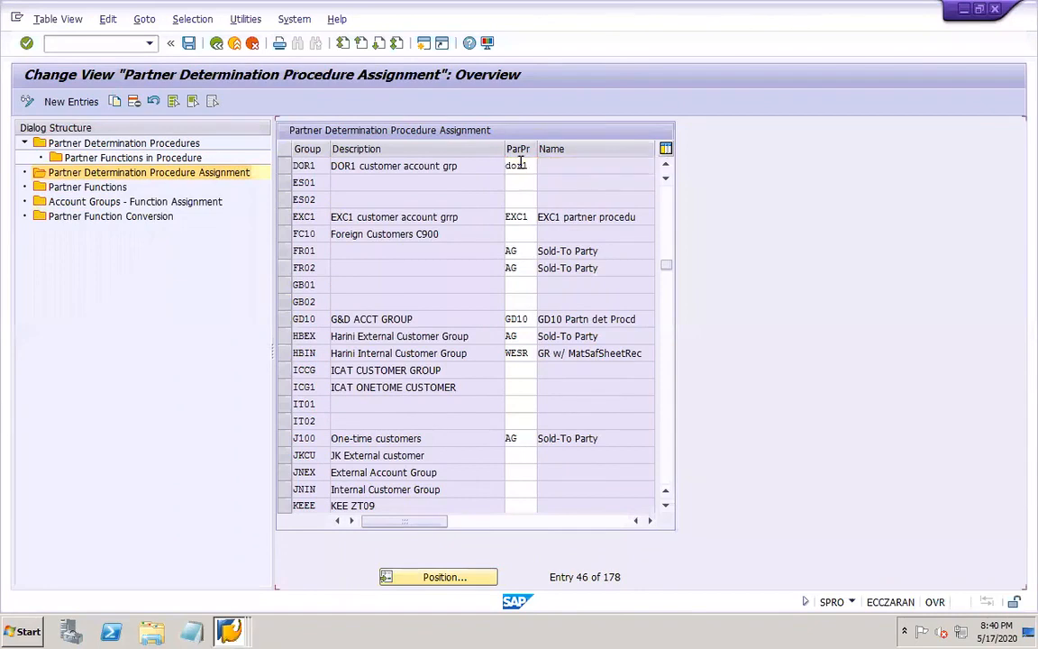
key(Return)
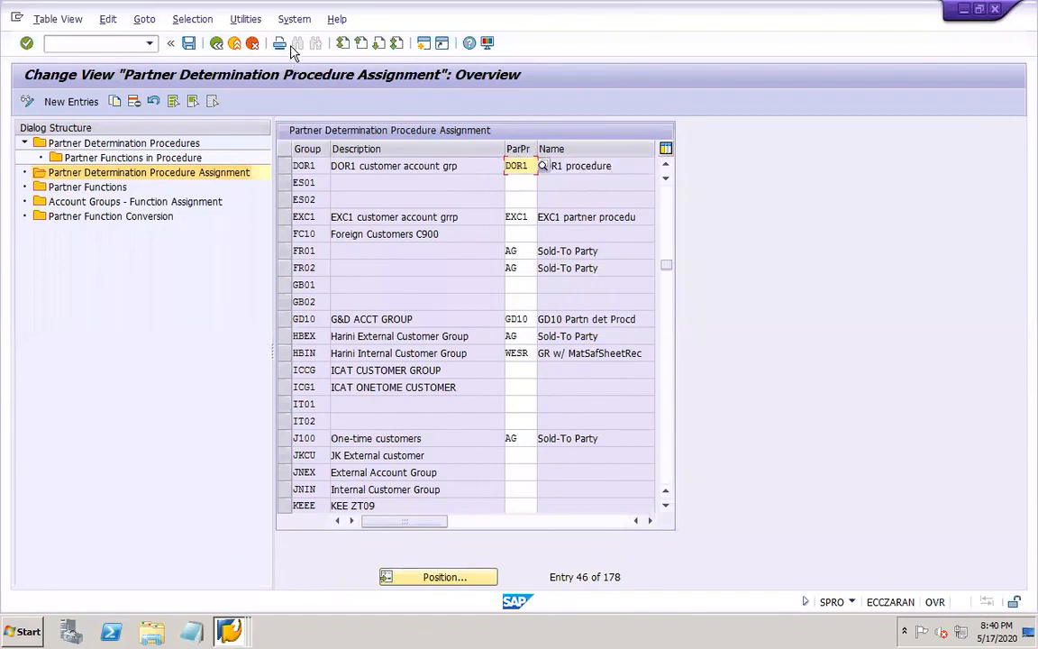
click(191, 44)
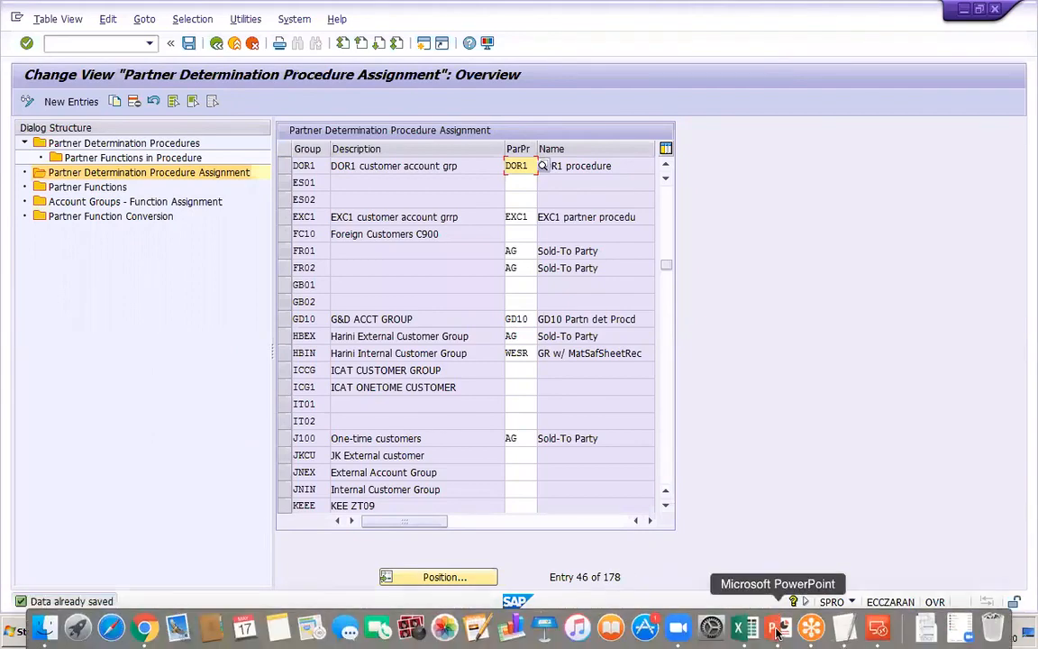
Switch to PowerPoint and add the line "Assign shipping point" below "Setup partner determination" on slide 48
click(776, 631)
key(Return)
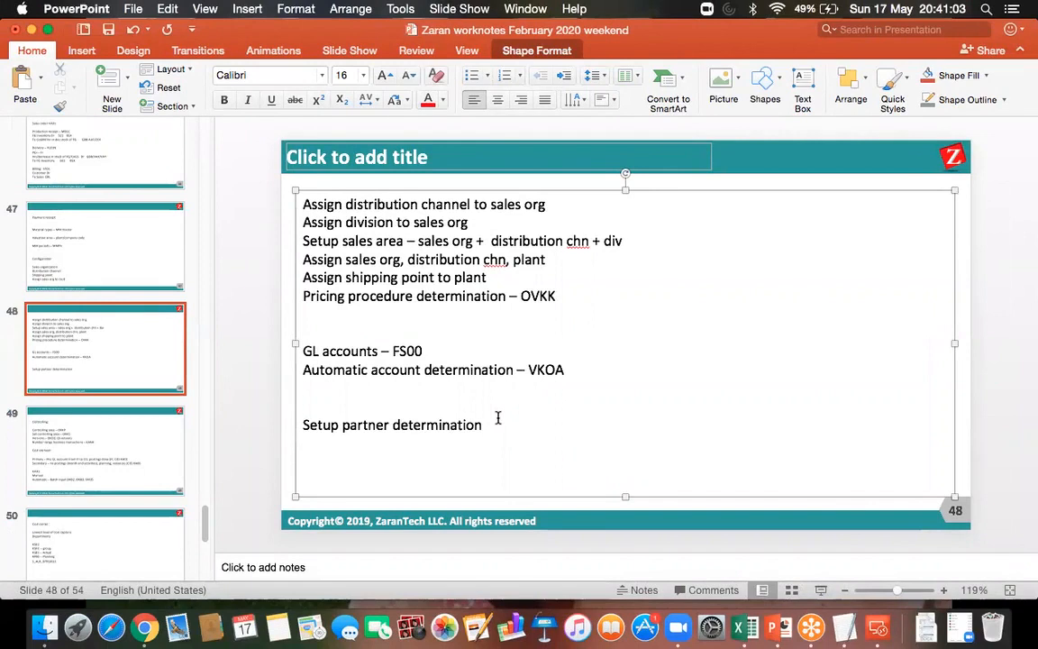
text(assign shipping point)
key(Return)
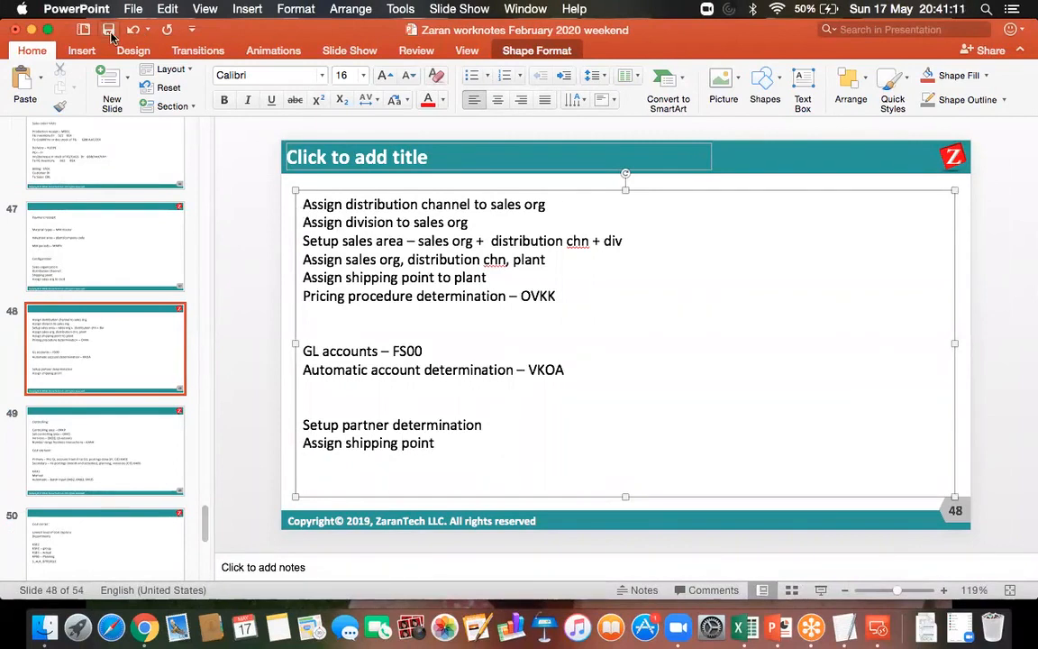
Switch back to the SAP remote desktop session and leave partner determination, returning to the implementation guide structure
click(878, 628)
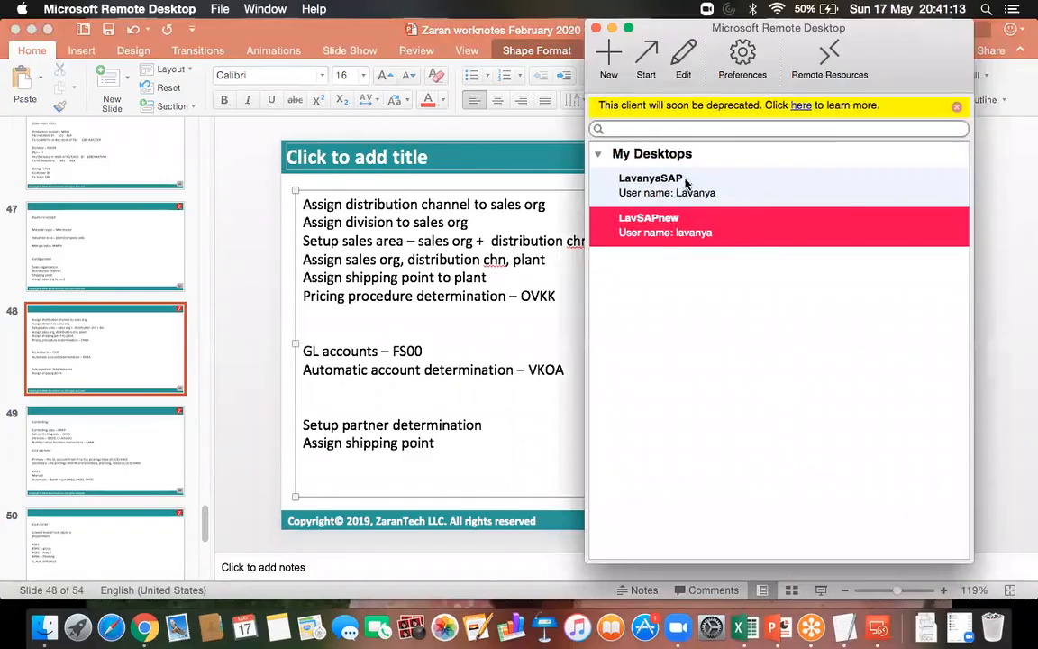
double_click(657, 227)
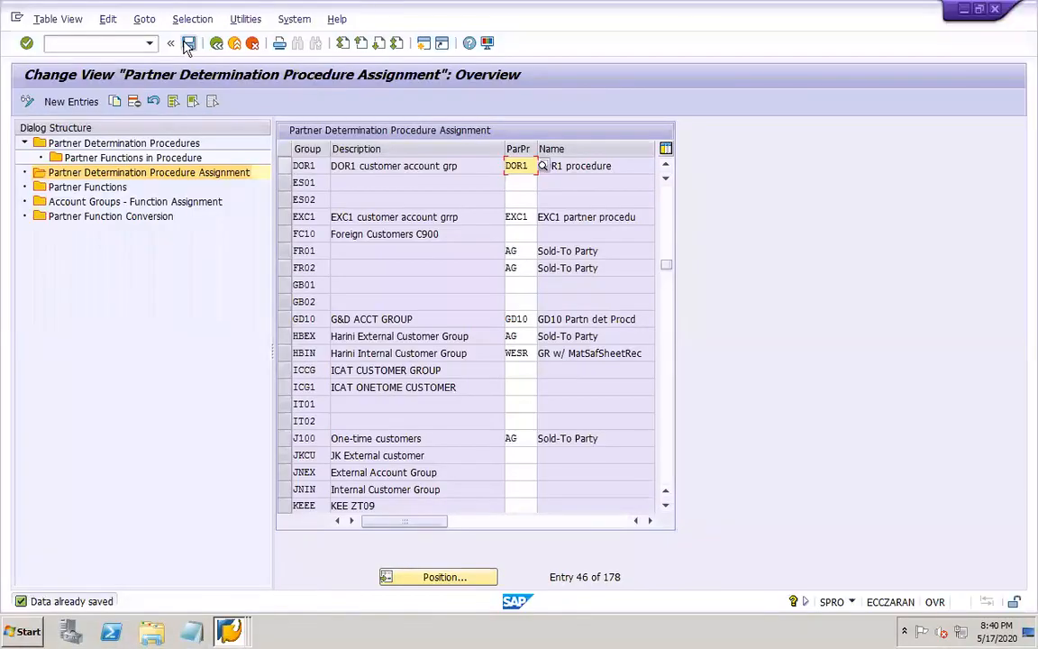
click(216, 44)
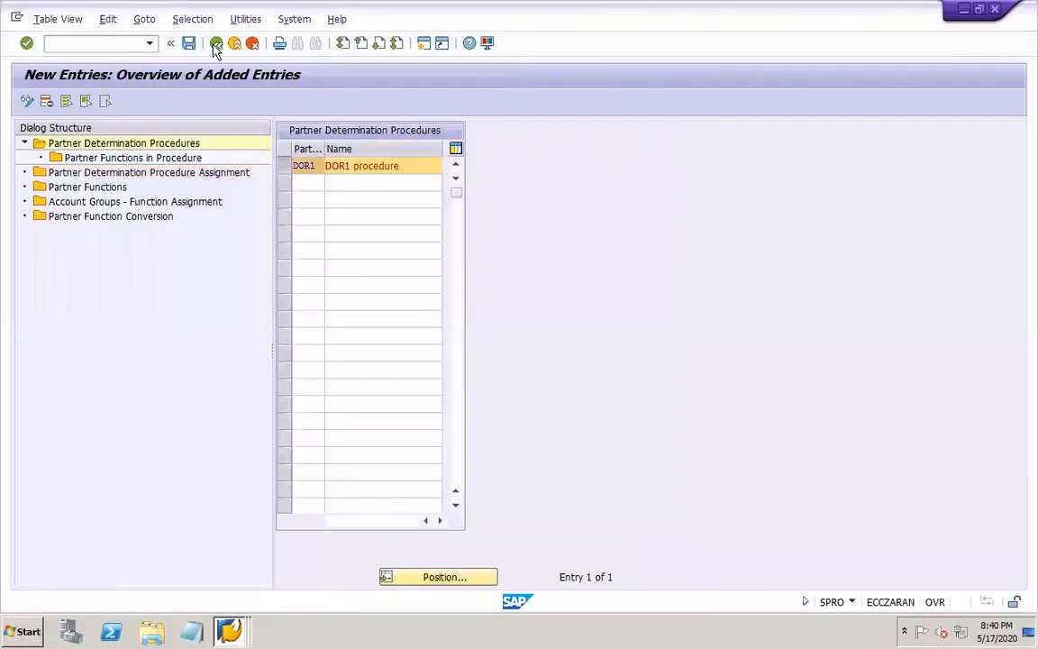
click(216, 43)
click(216, 43)
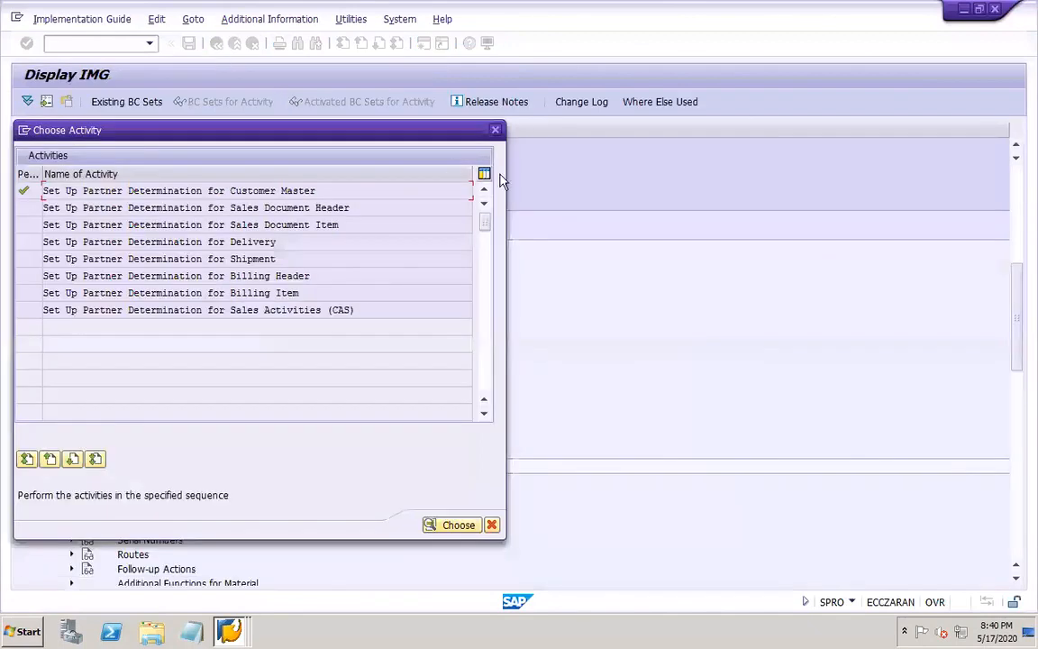
click(494, 131)
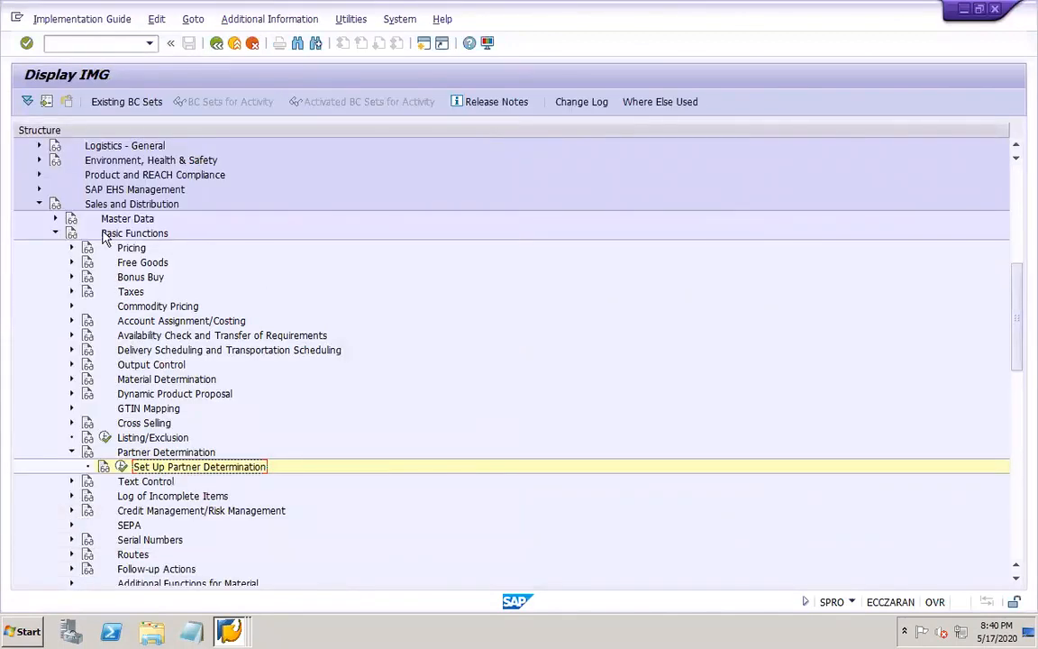
Open the Assign Shipping Points activity under Logistics Execution, Shipping, Basic Shipping Functions, Shipping Point and Goods Receiving Point Determination
click(38, 205)
click(38, 249)
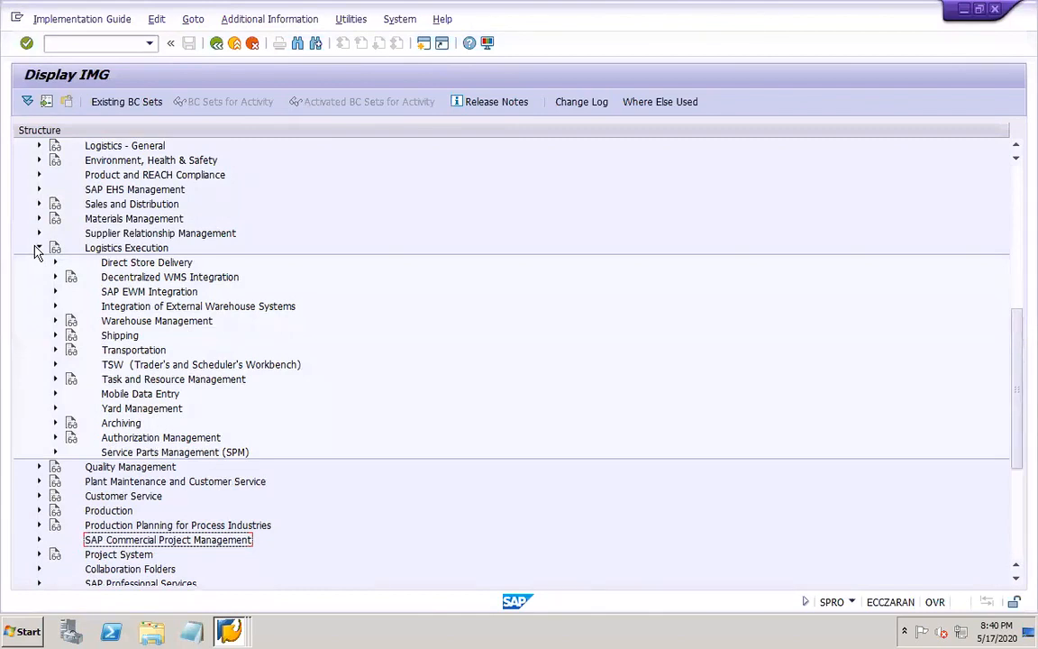
click(55, 336)
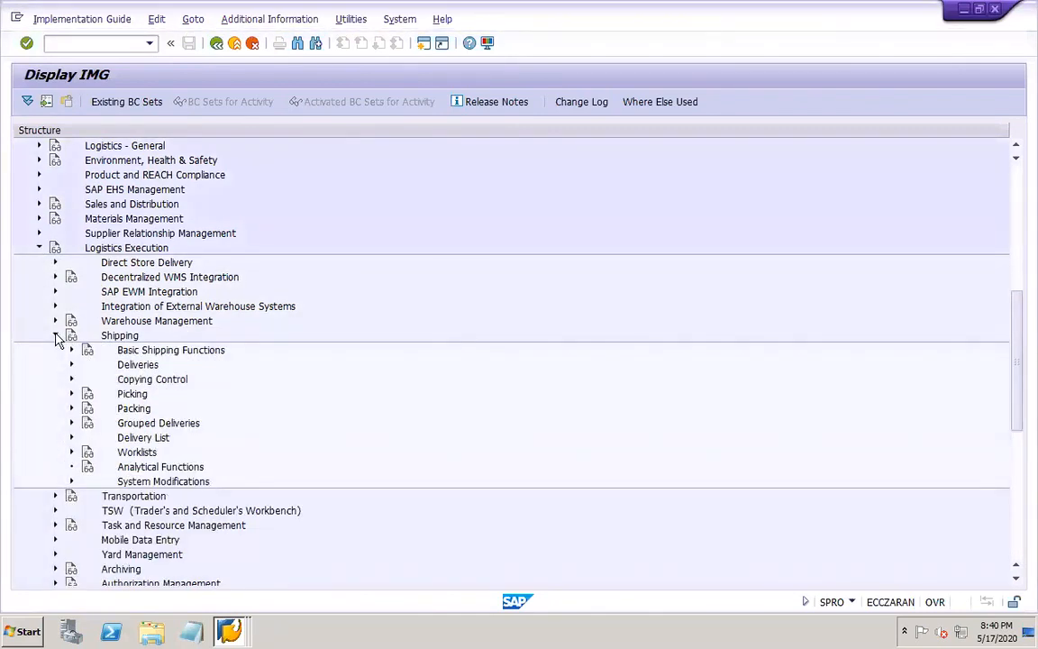
click(71, 351)
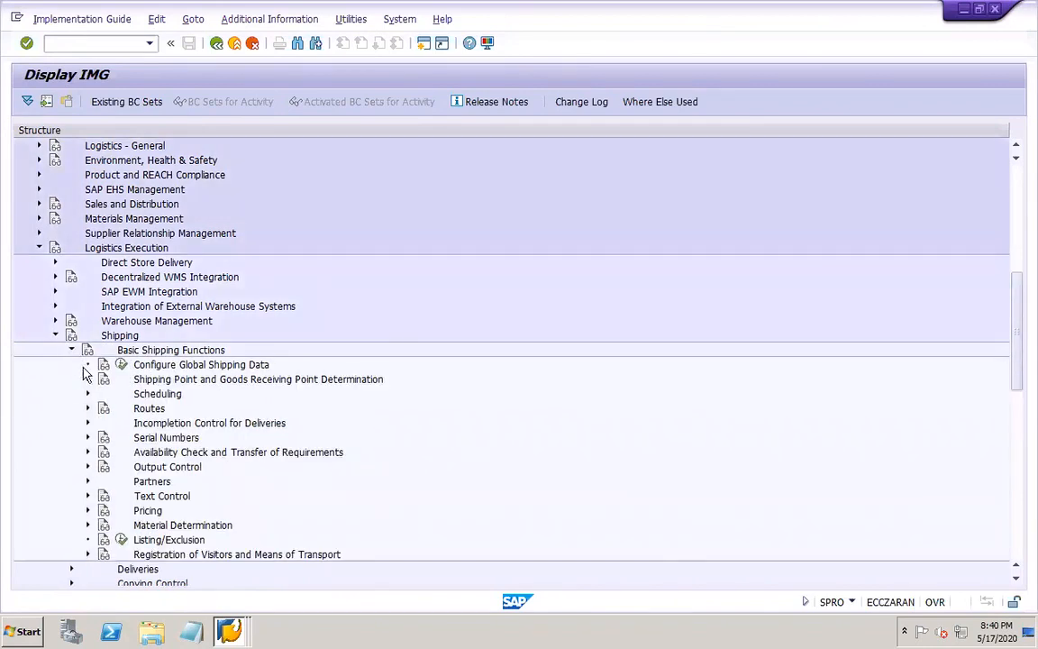
click(88, 381)
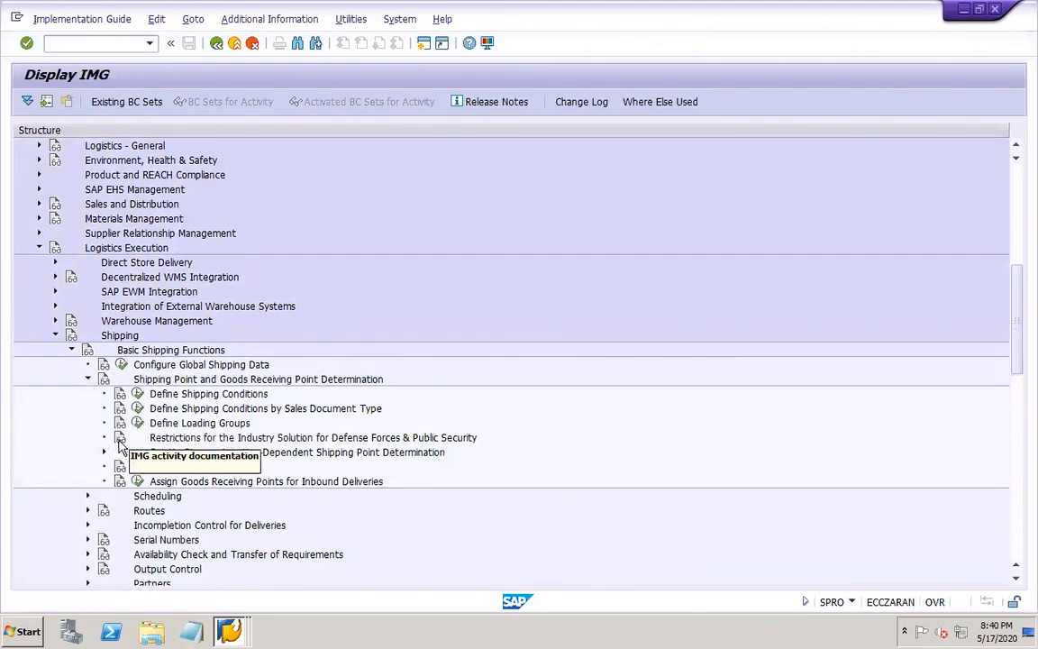
click(137, 467)
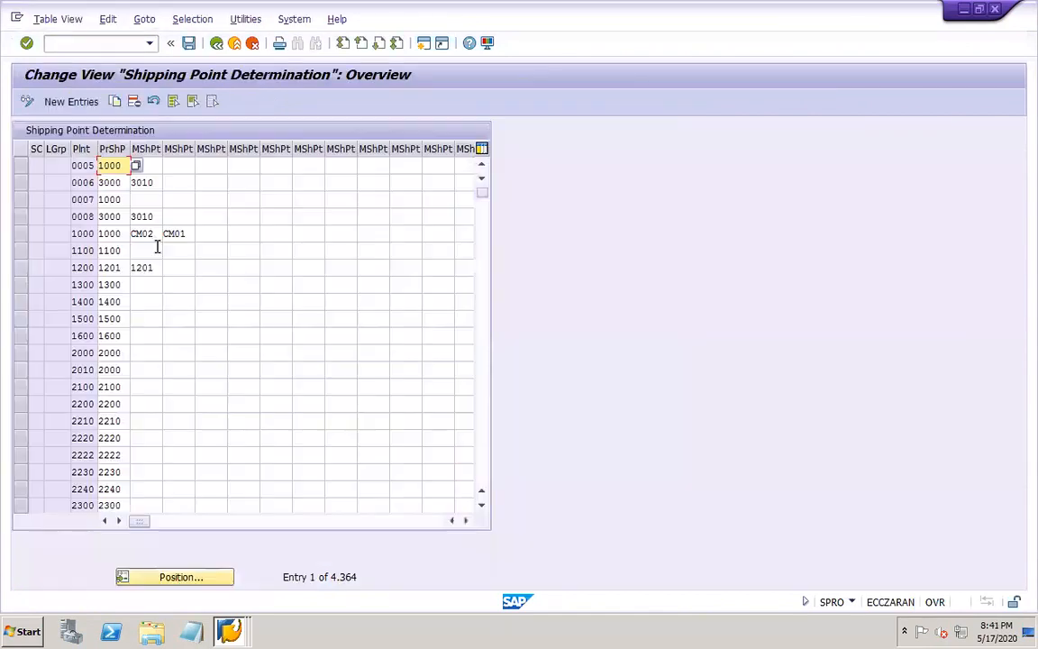
Start a new shipping point determination entry with shipping condition 01 (As soon as possible) and loading group 0003 (Manual)
click(71, 102)
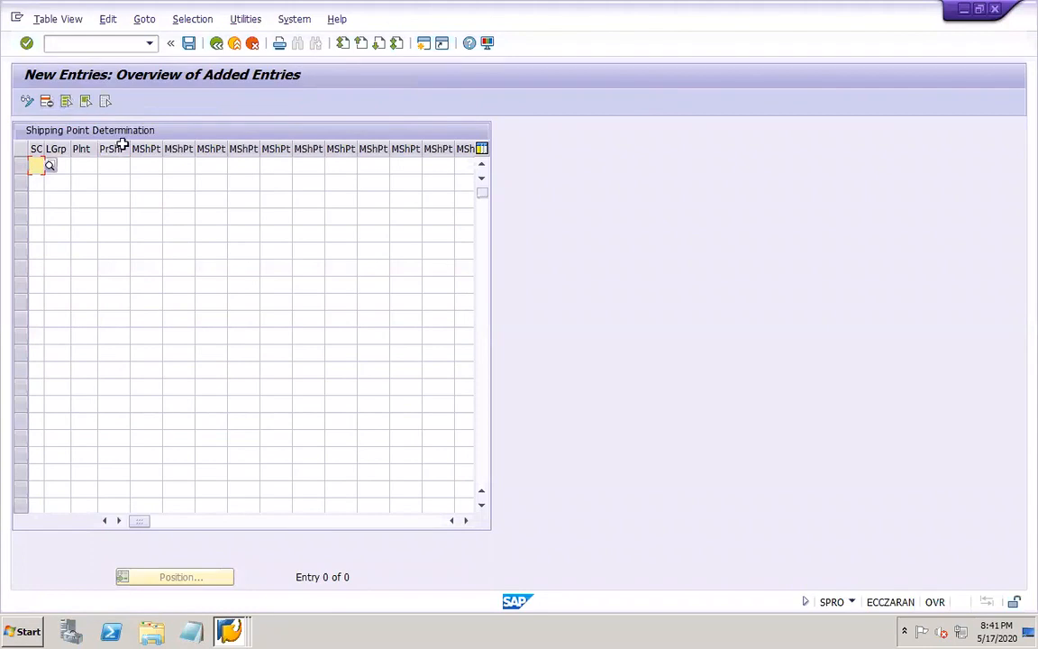
click(51, 166)
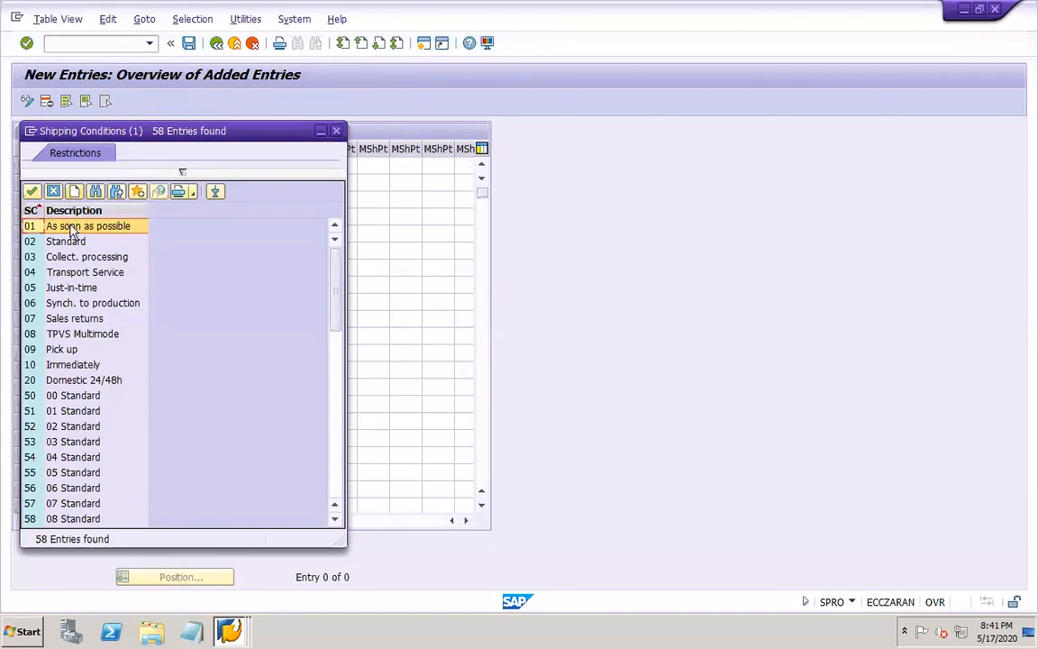
double_click(67, 225)
click(63, 168)
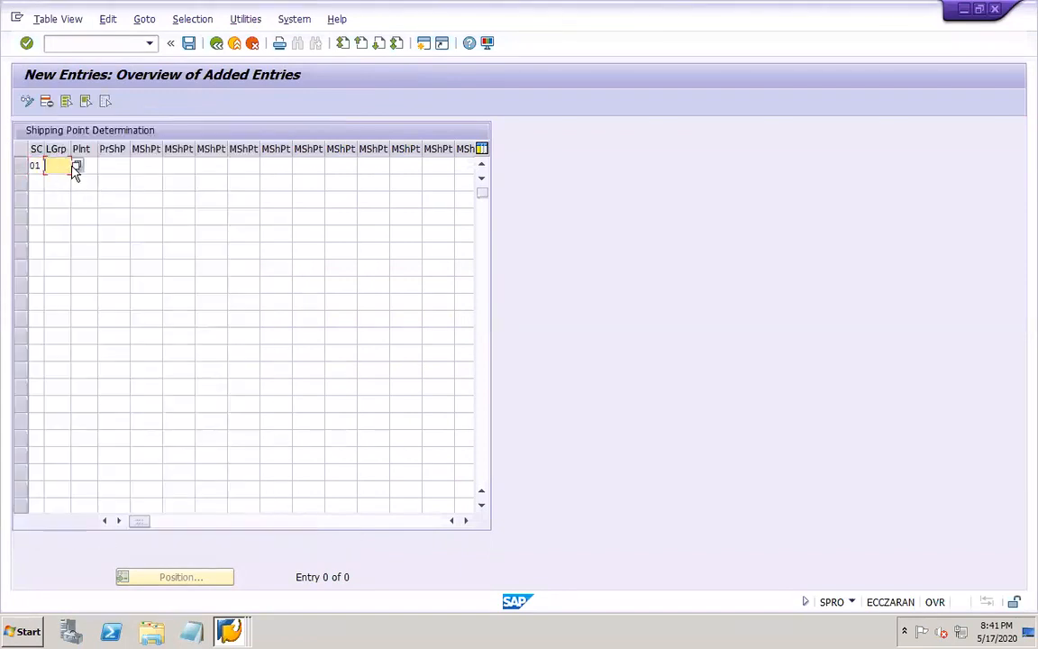
click(76, 168)
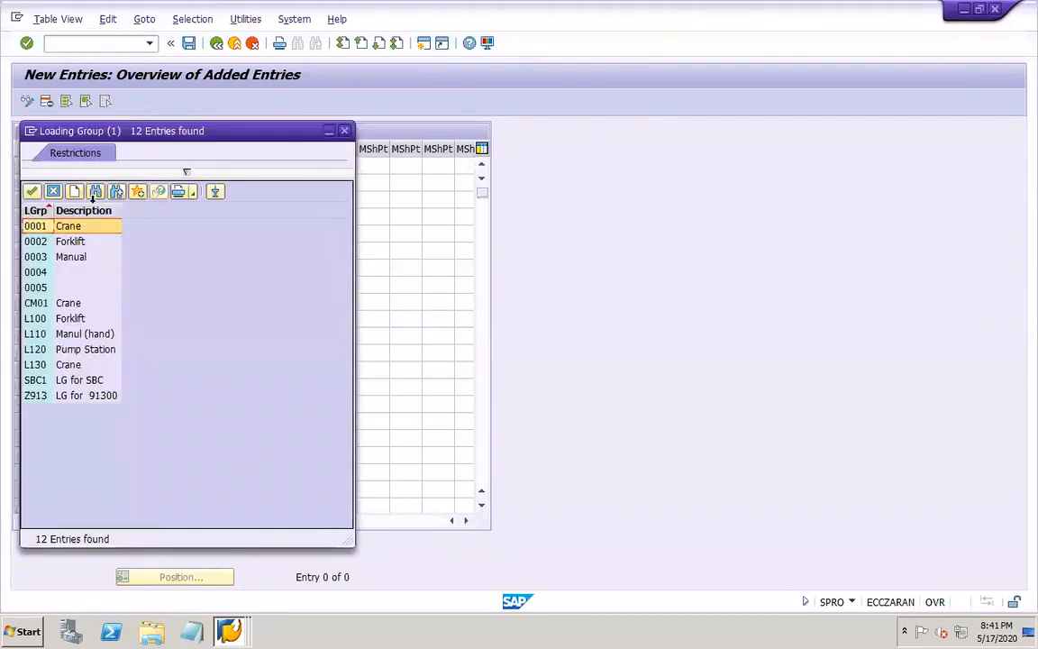
double_click(72, 256)
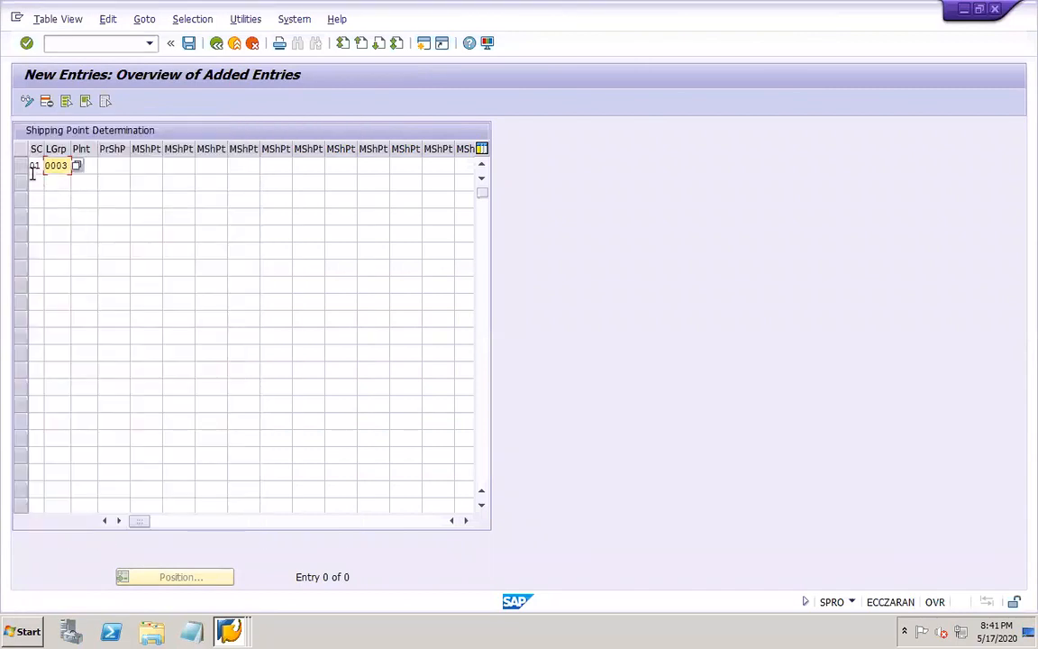
Set the new entry's plant and proposed shipping point to DOR1 and save it to the offered customizing request
click(89, 173)
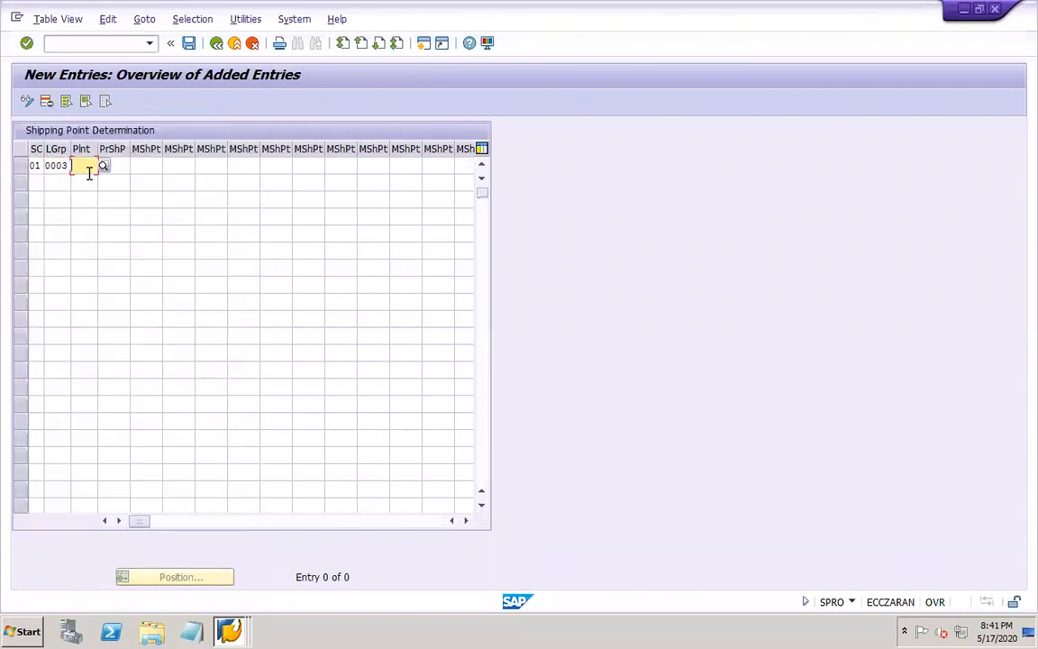
text(DOR1)
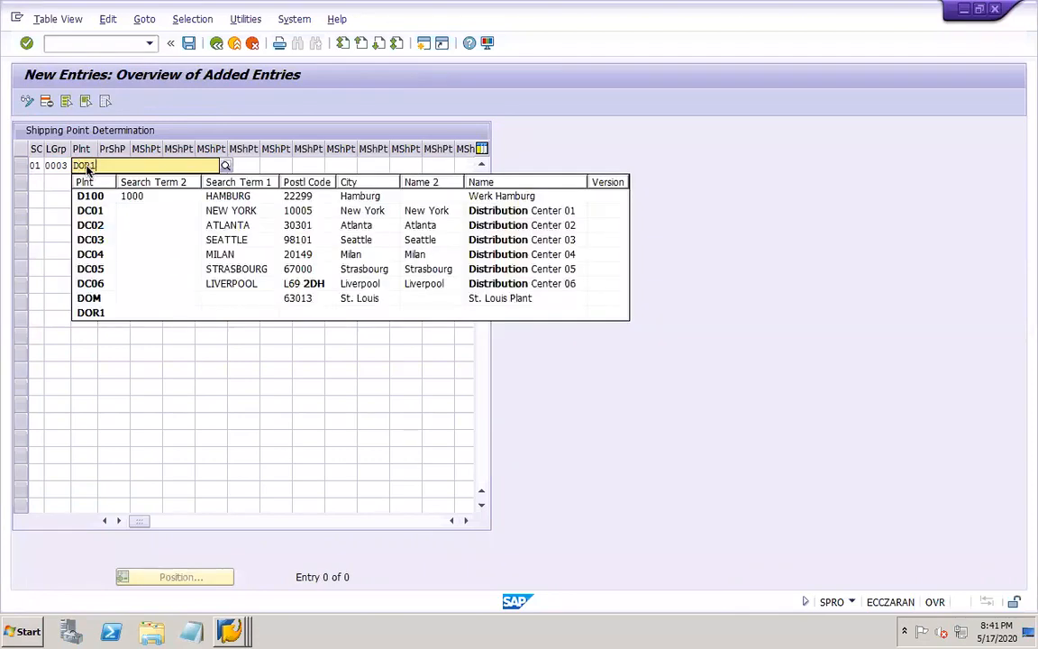
key(Tab)
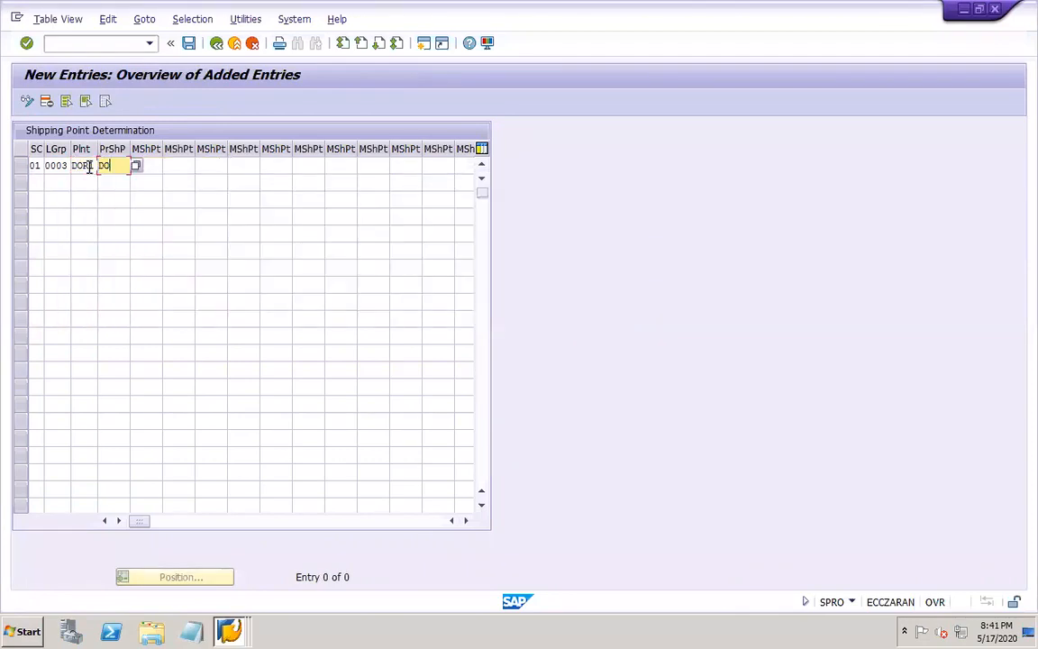
key(Return)
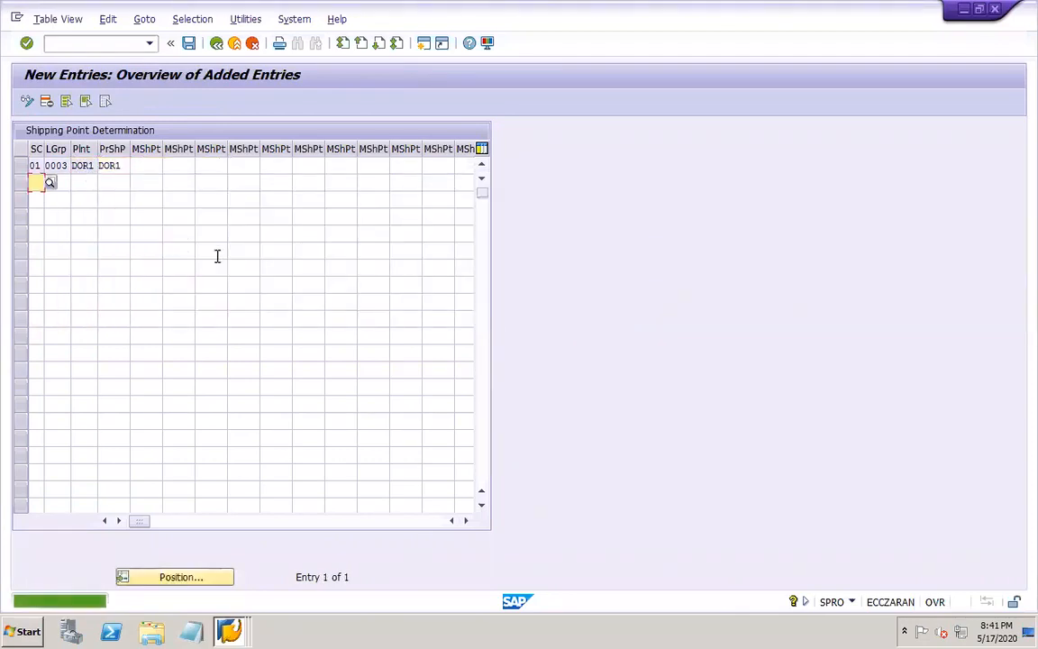
click(190, 43)
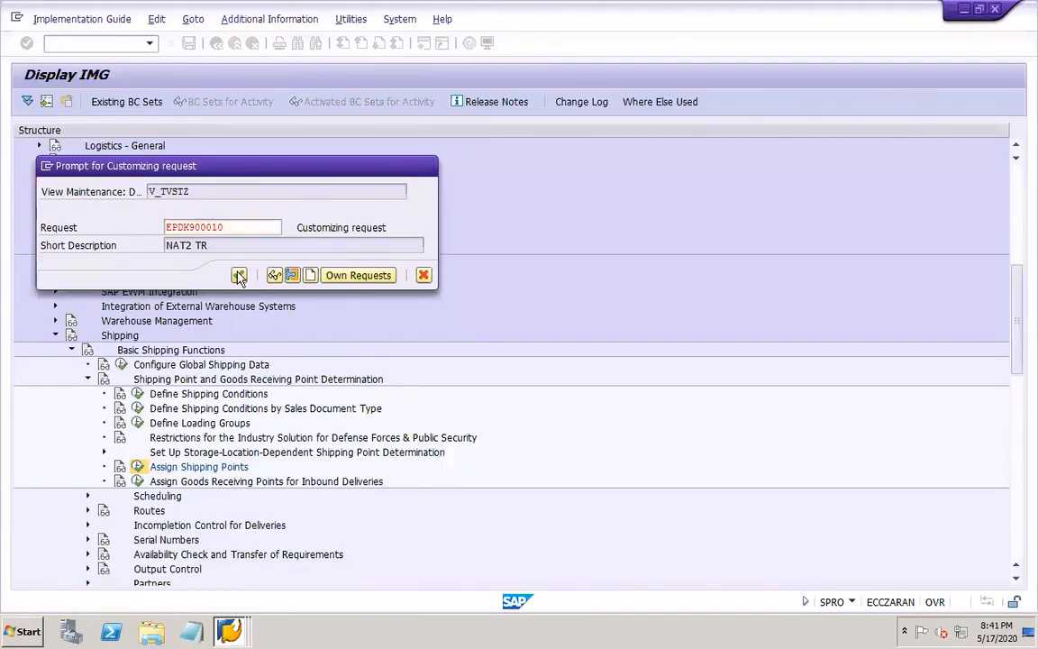
click(238, 275)
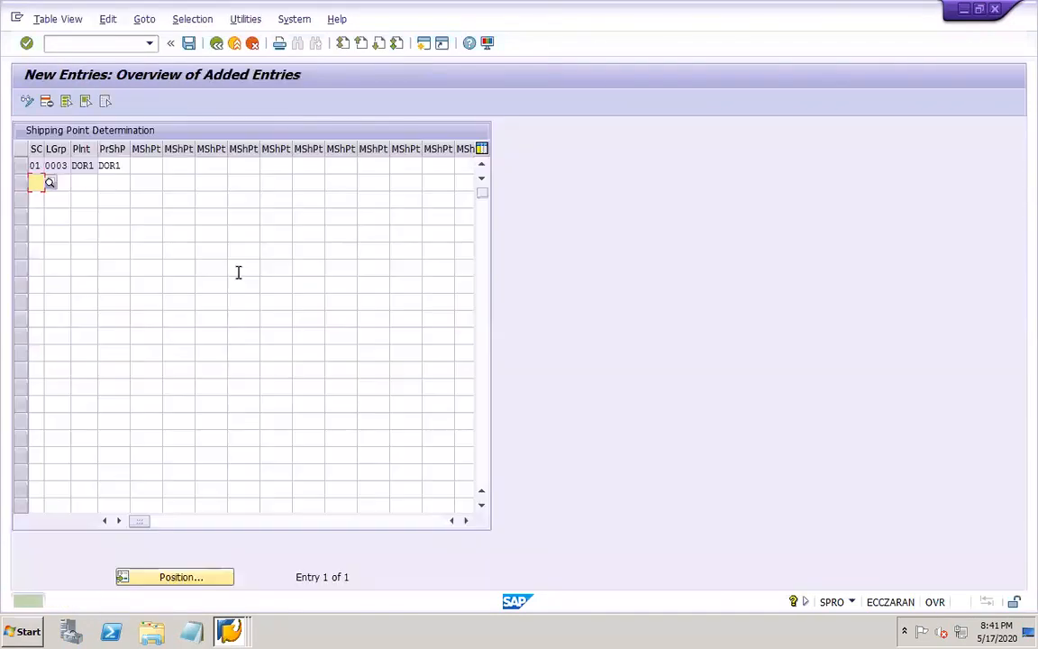
Switch to PowerPoint and add the line "Customer master at sales area level – XD01" below "Assign shipping point" on slide 48
click(782, 628)
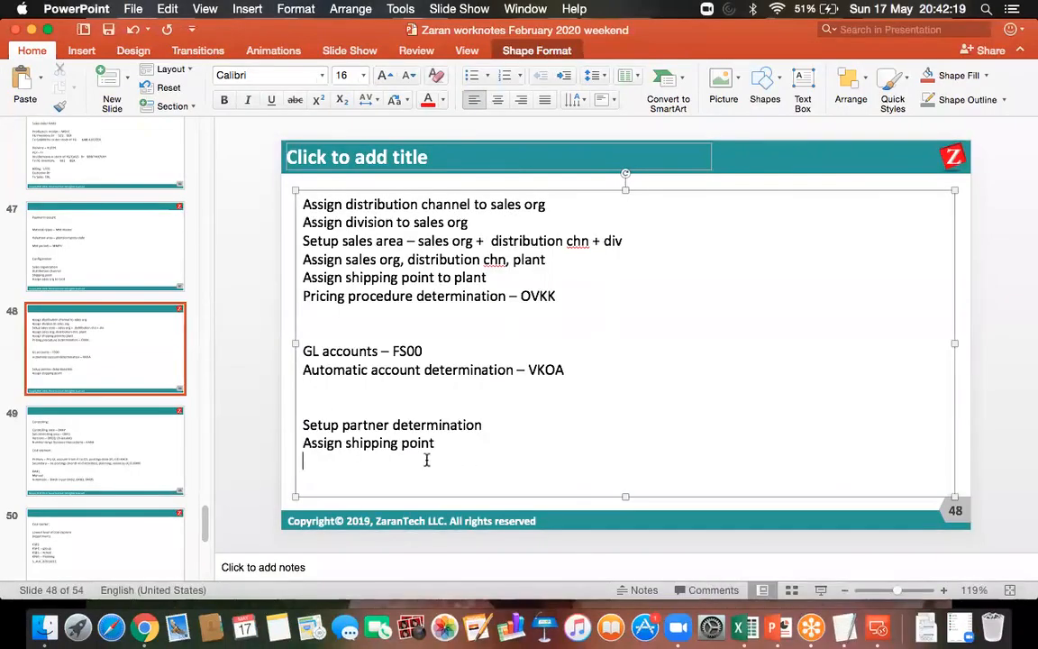
text(Customer a)
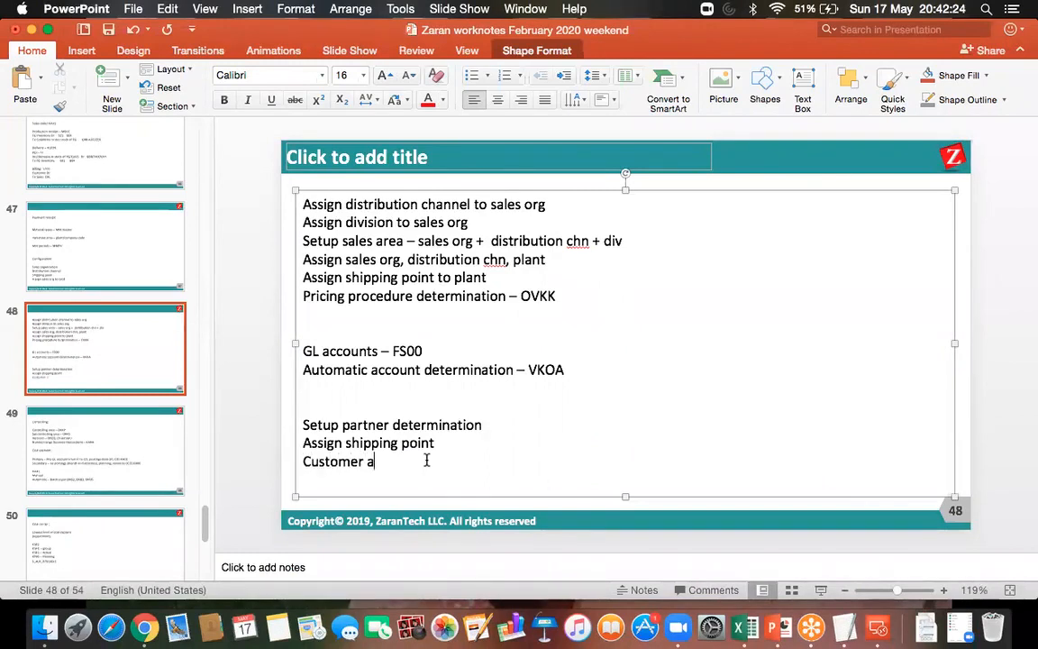
key(BackSpace)
text(master a)
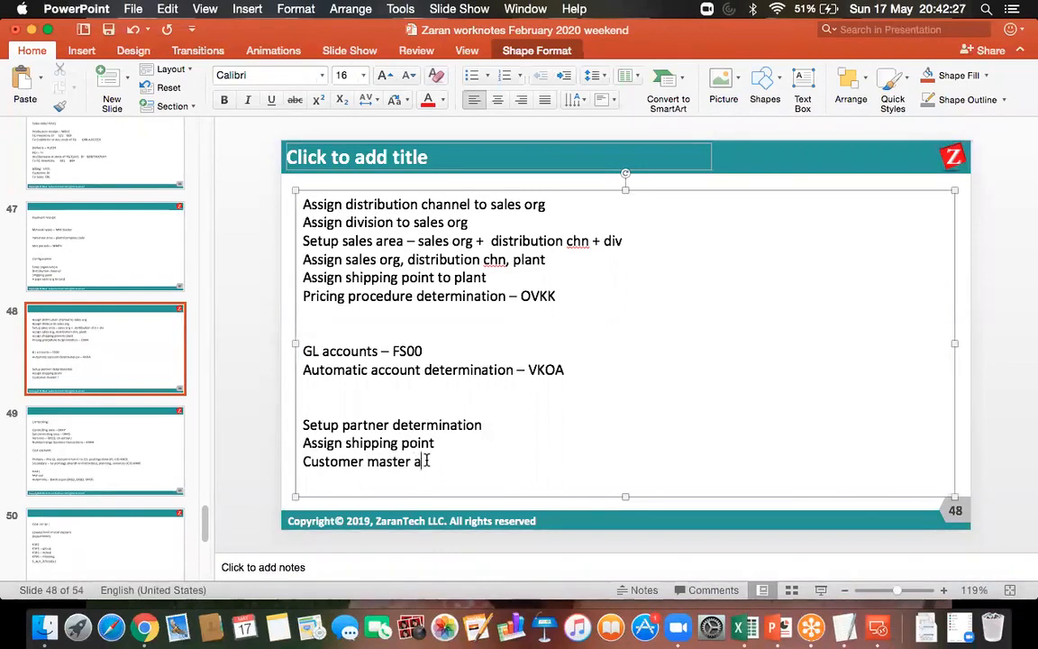
text(t sales area level)
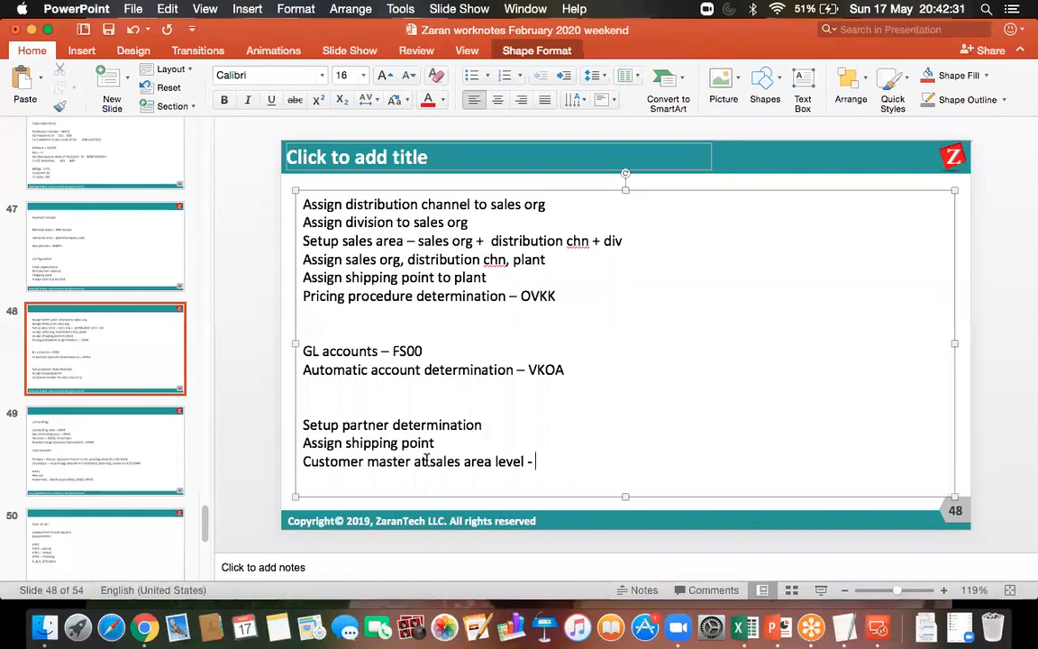
text( - XD02)
key(BackSpace)
text(1)
click(426, 461)
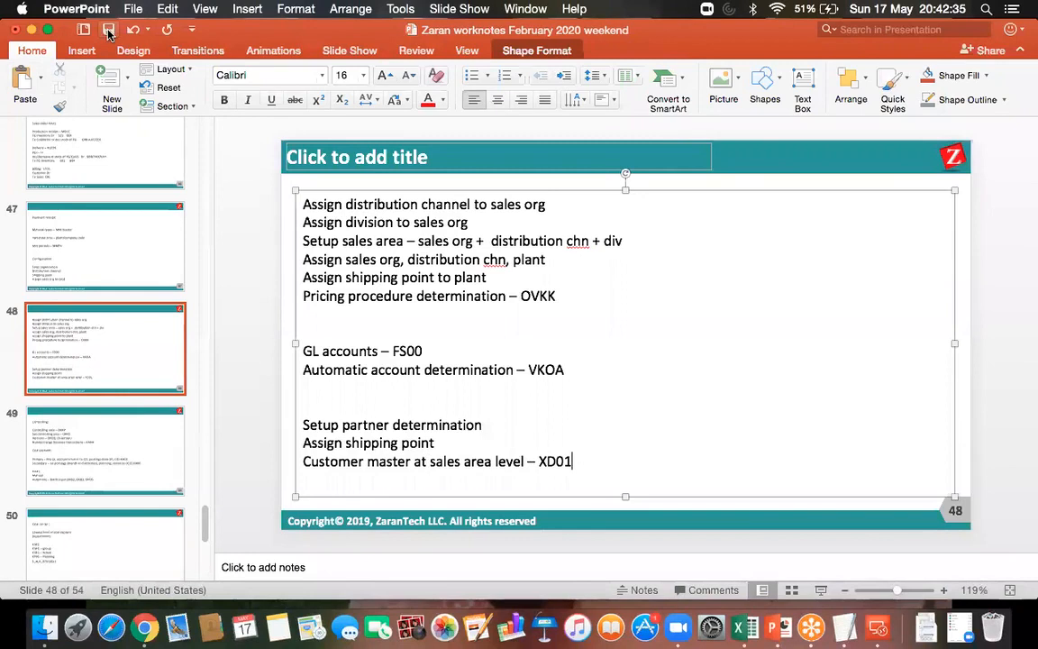
Switch back to the SAP remote desktop session and leave shipping point determination, returning to the implementation guide structure
click(879, 628)
double_click(633, 216)
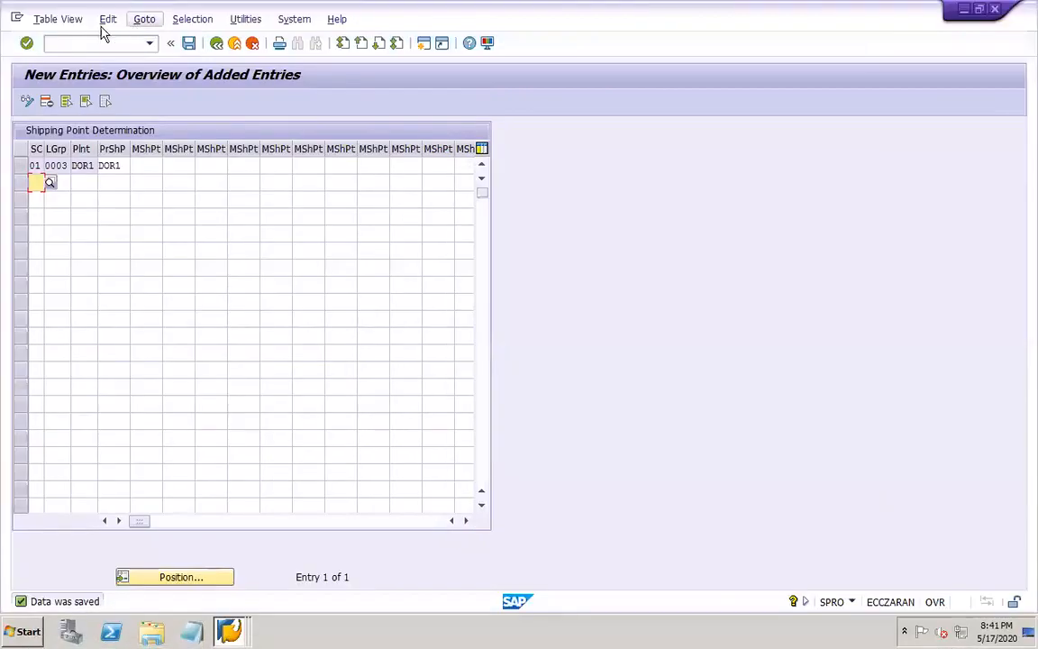
click(189, 49)
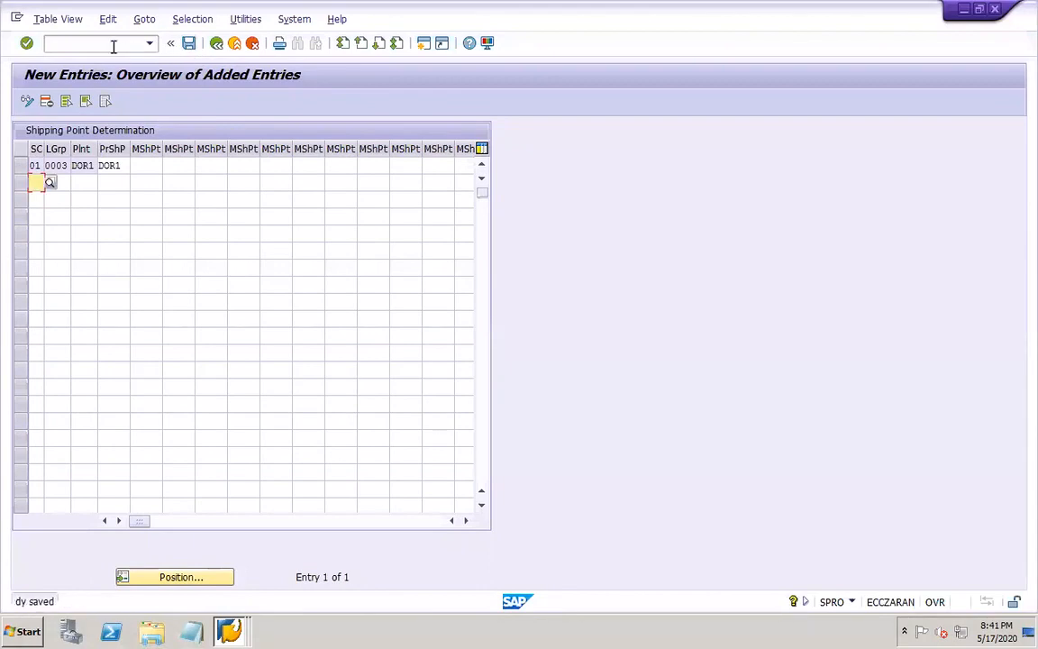
click(217, 45)
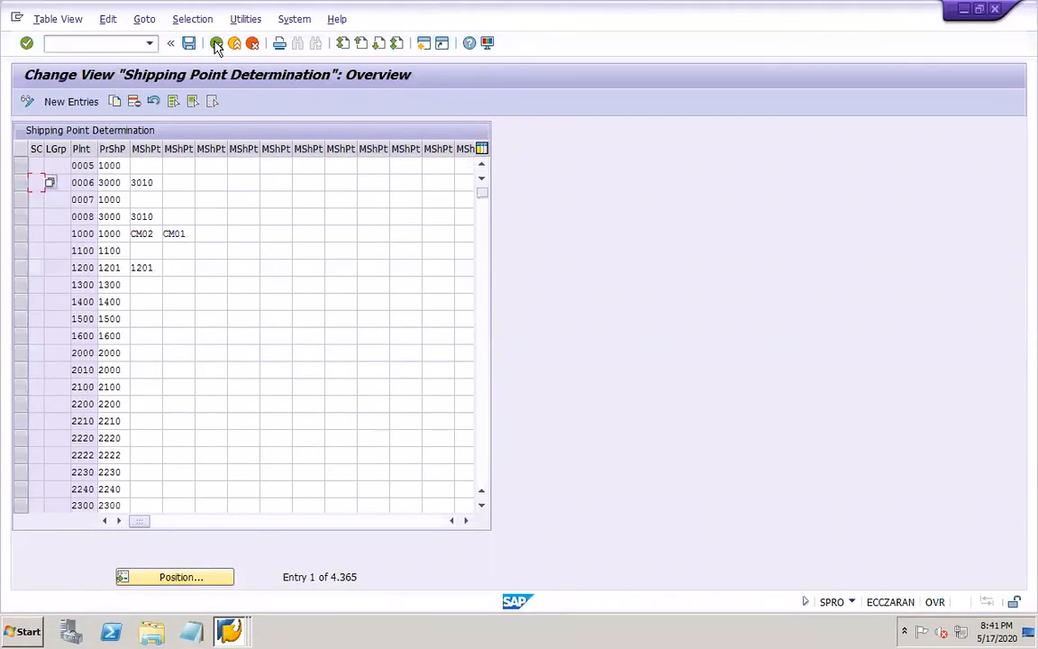
click(216, 45)
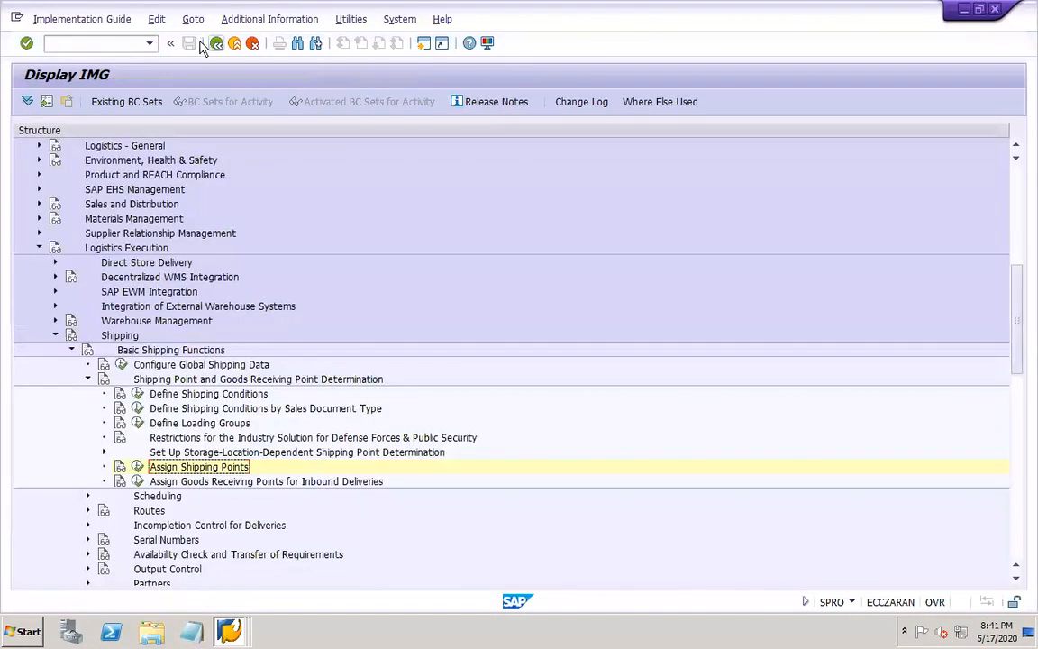
Open the customer creation transaction XD01 in a new session
click(117, 45)
text(/OXD01)
key(Return)
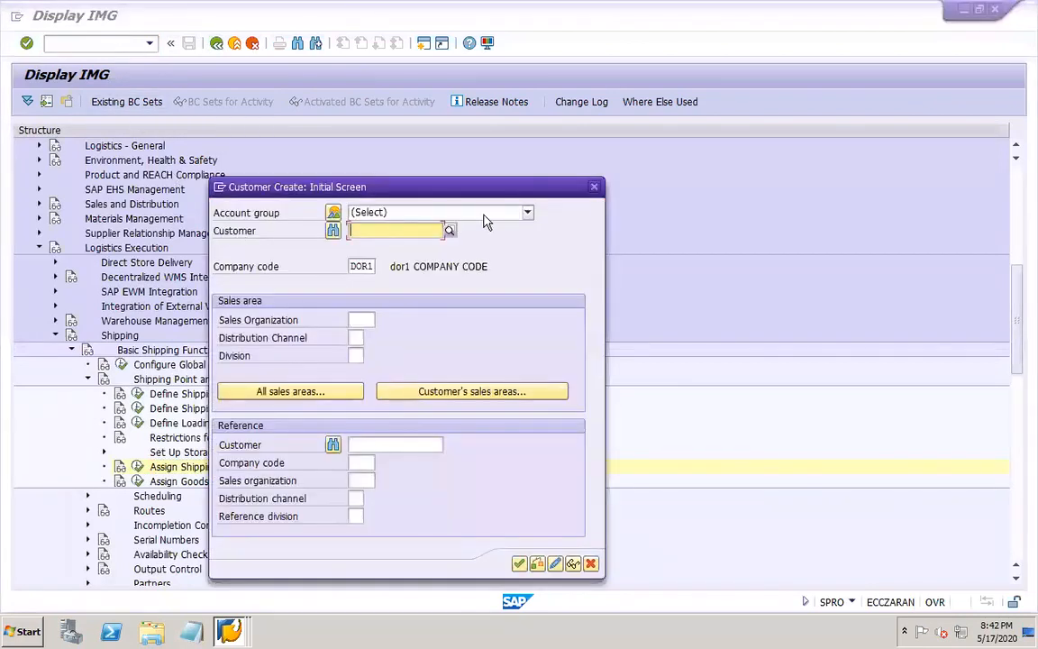
Set the account group of the customer to "DOR1 customer account grp"
click(527, 211)
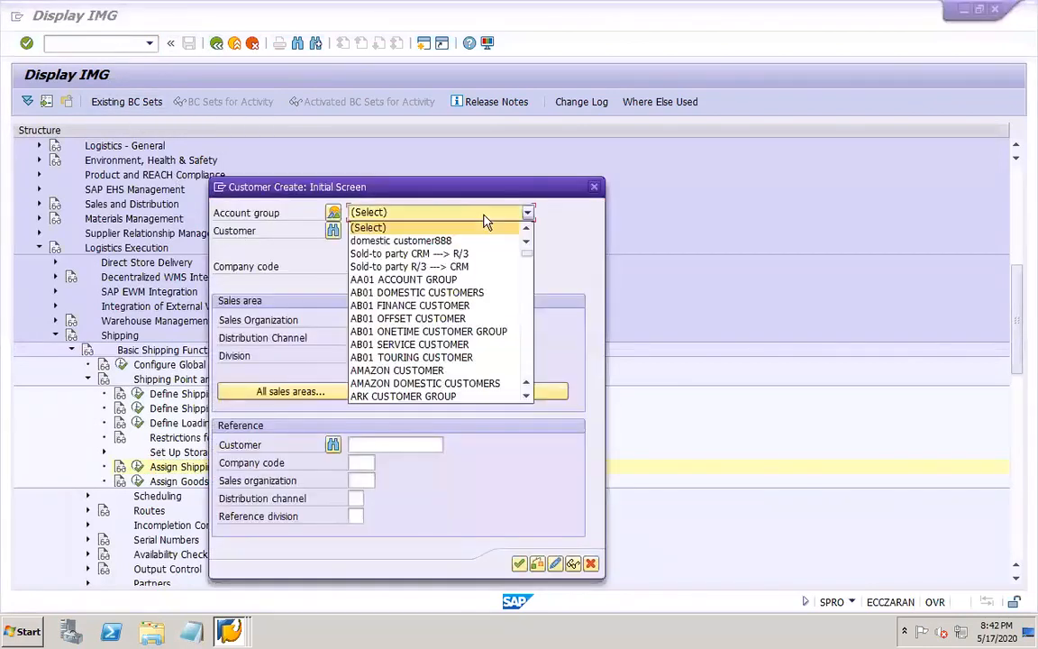
click(525, 367)
click(525, 367)
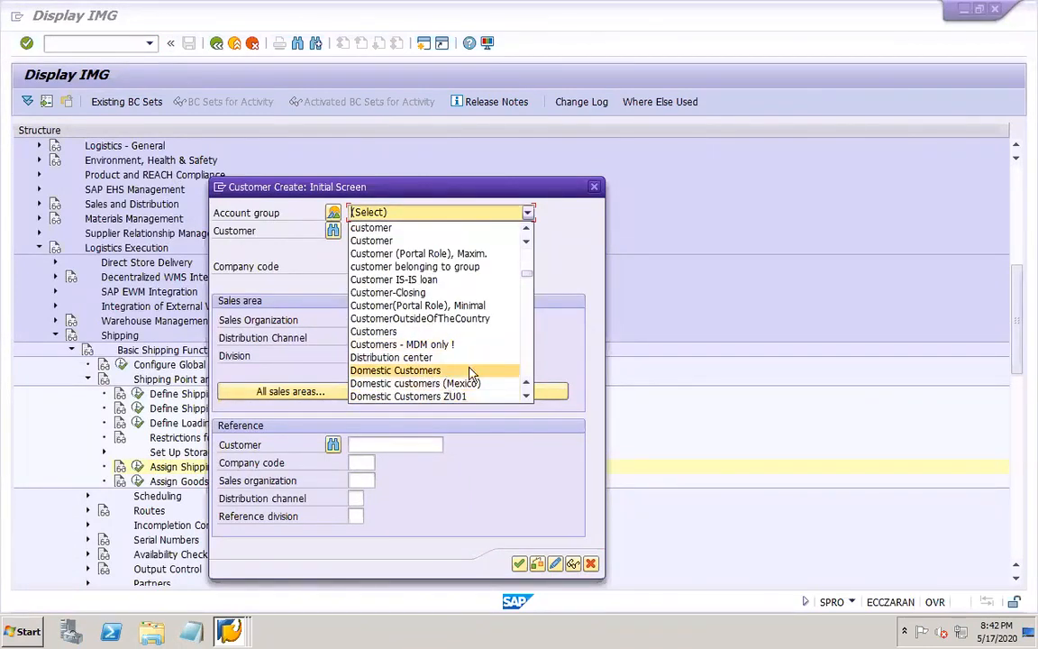
click(523, 377)
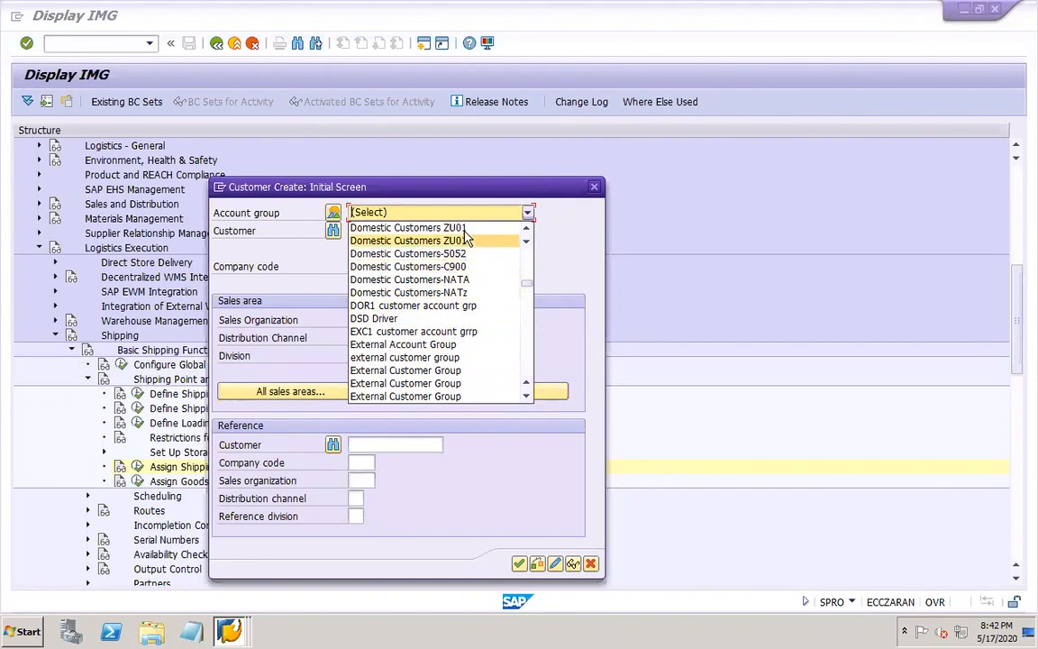
click(527, 267)
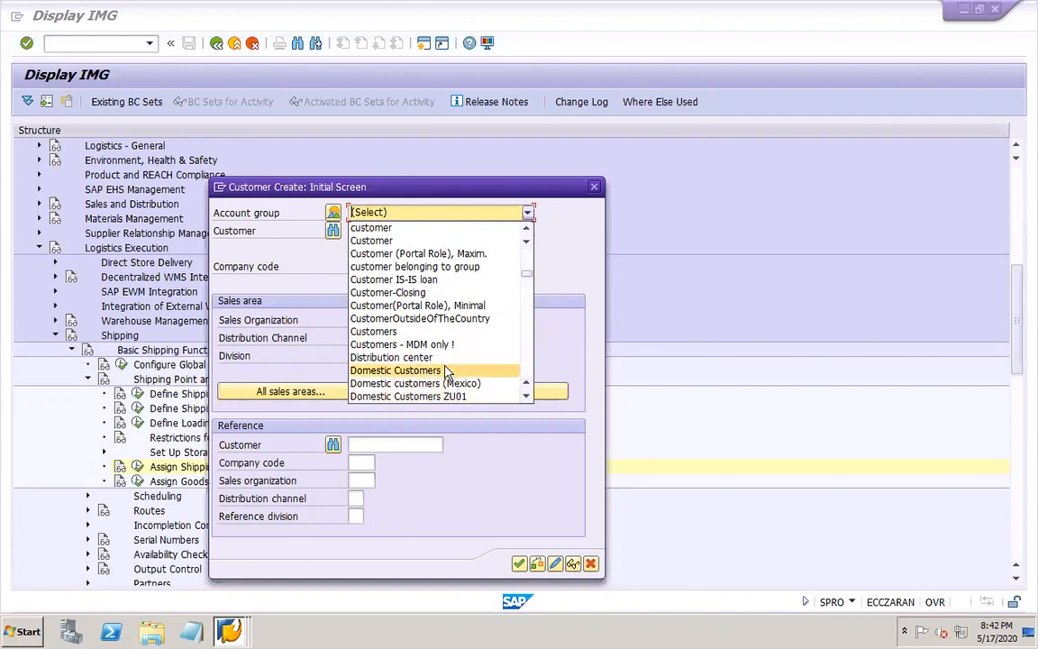
click(527, 359)
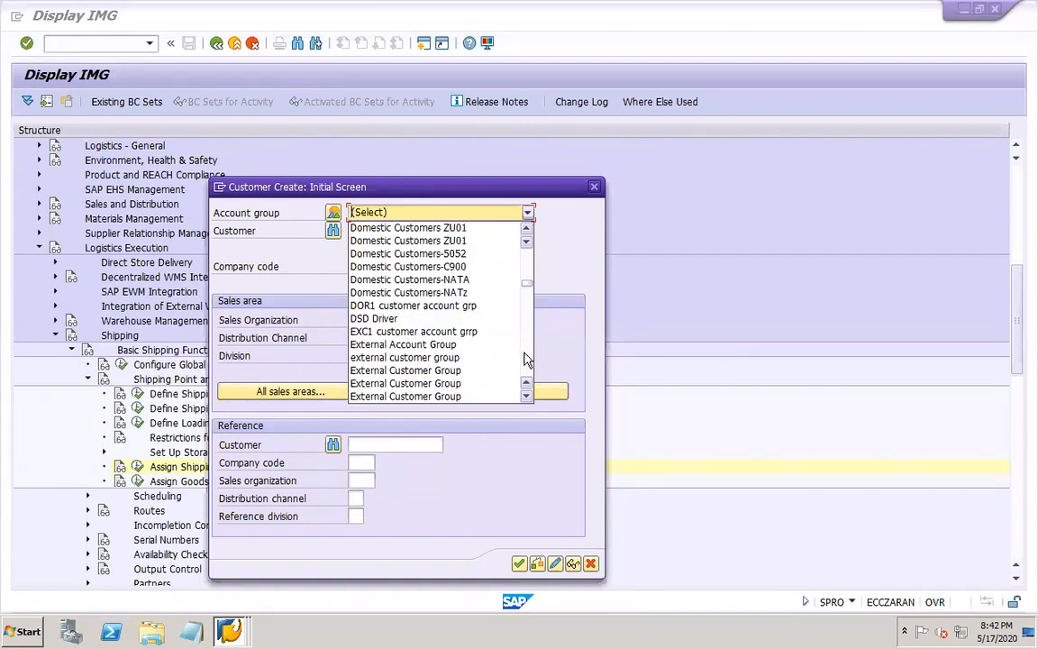
click(460, 305)
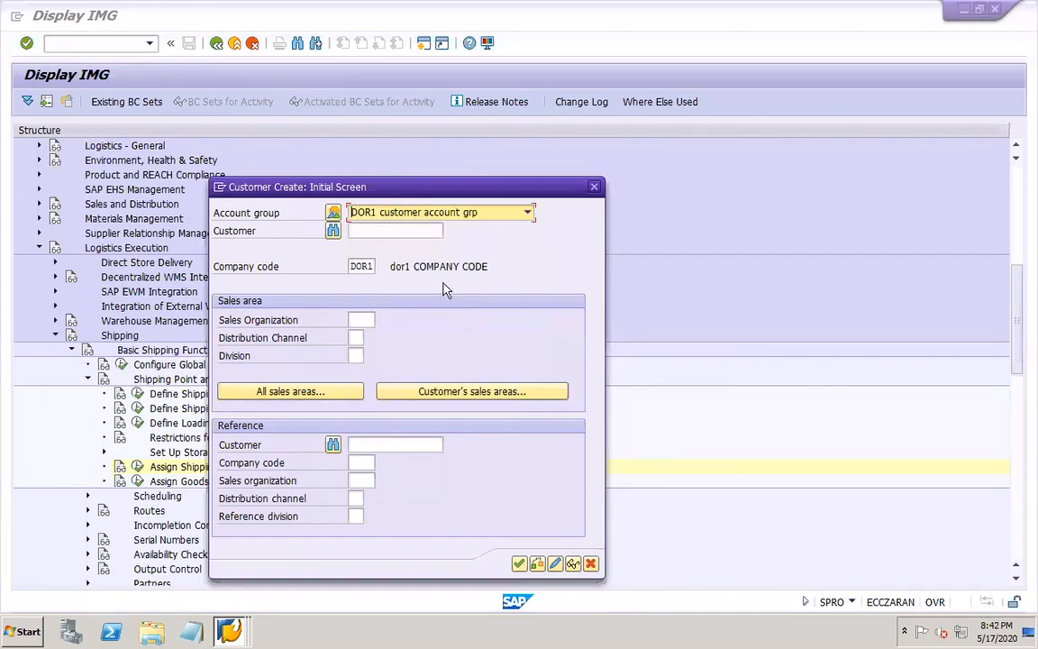
Search for existing customers in company code DOR1 and choose the first listed customer as the one to extend
click(420, 232)
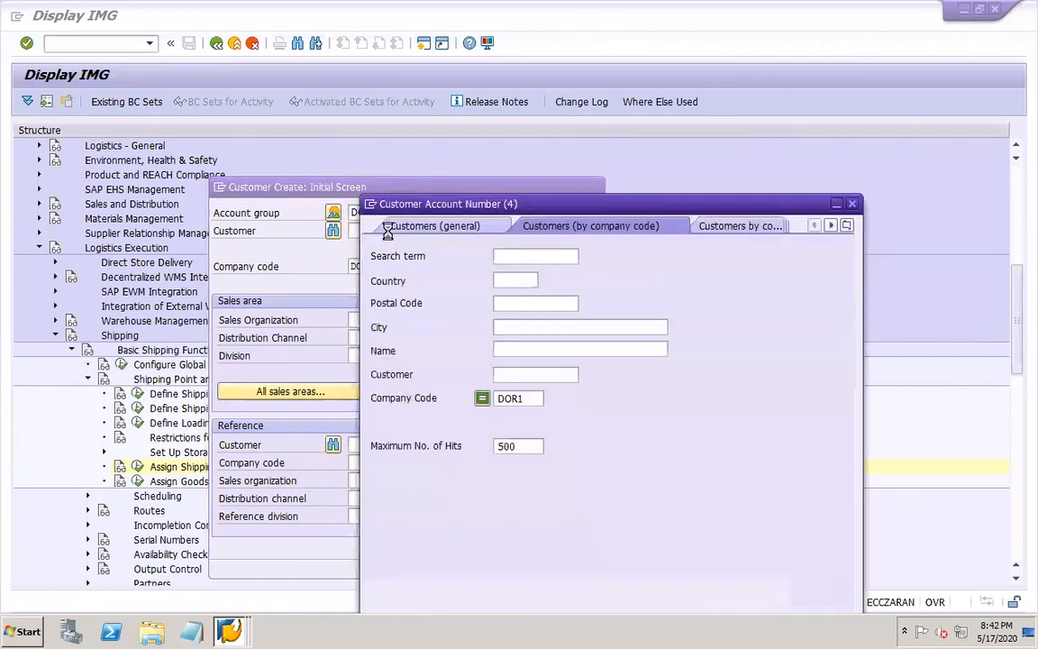
key(Return)
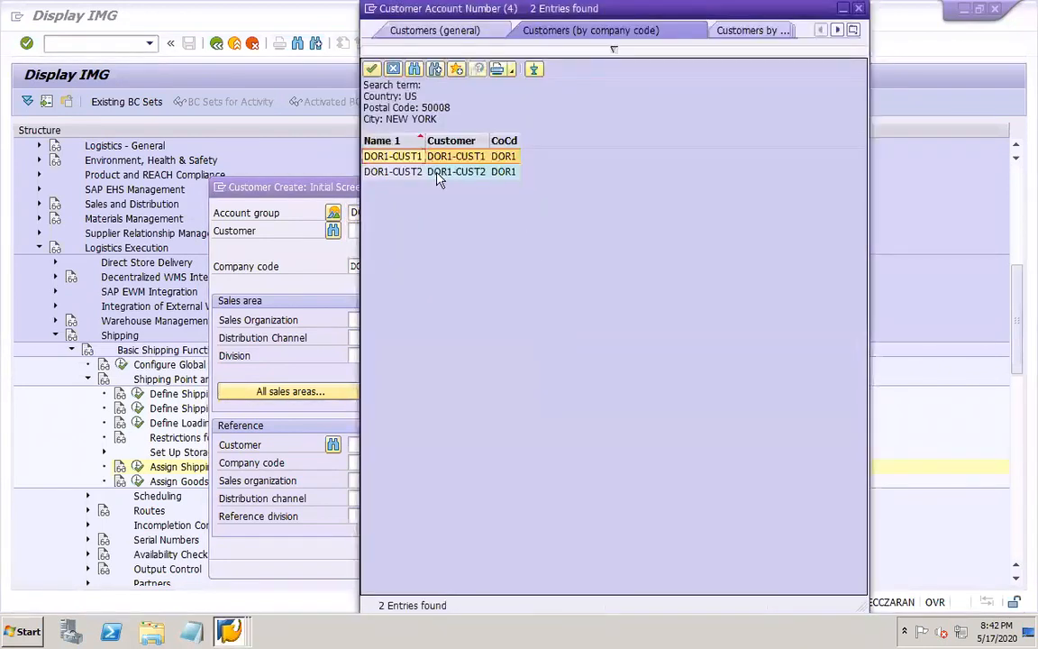
double_click(475, 157)
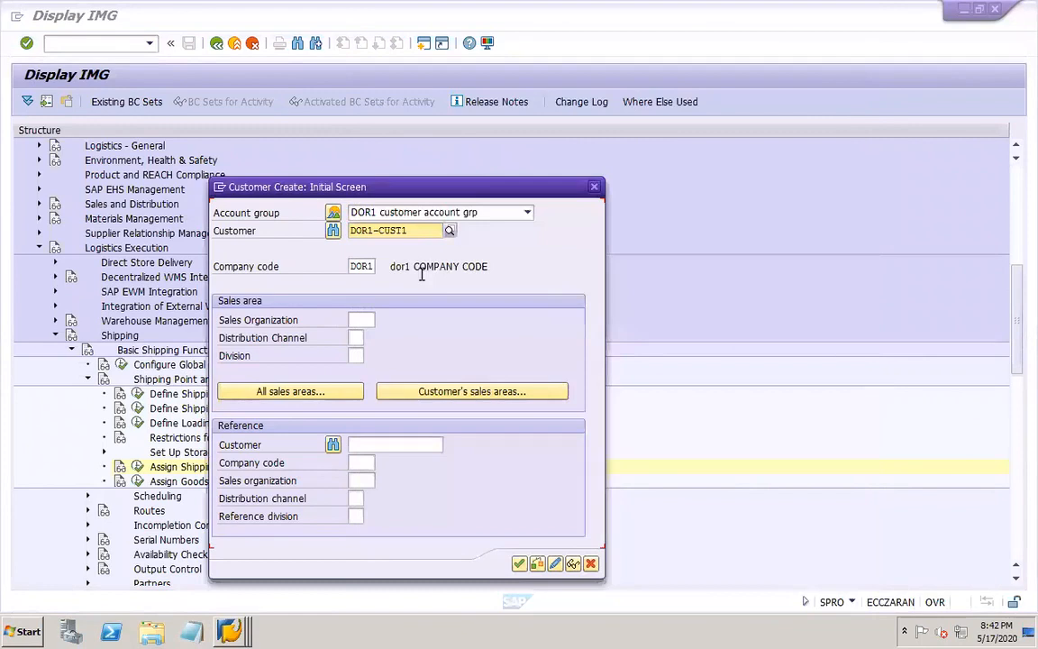
Enter sales organization DOR1, distribution channel DO and division DO for the customer, and continue to its sales area data
click(355, 320)
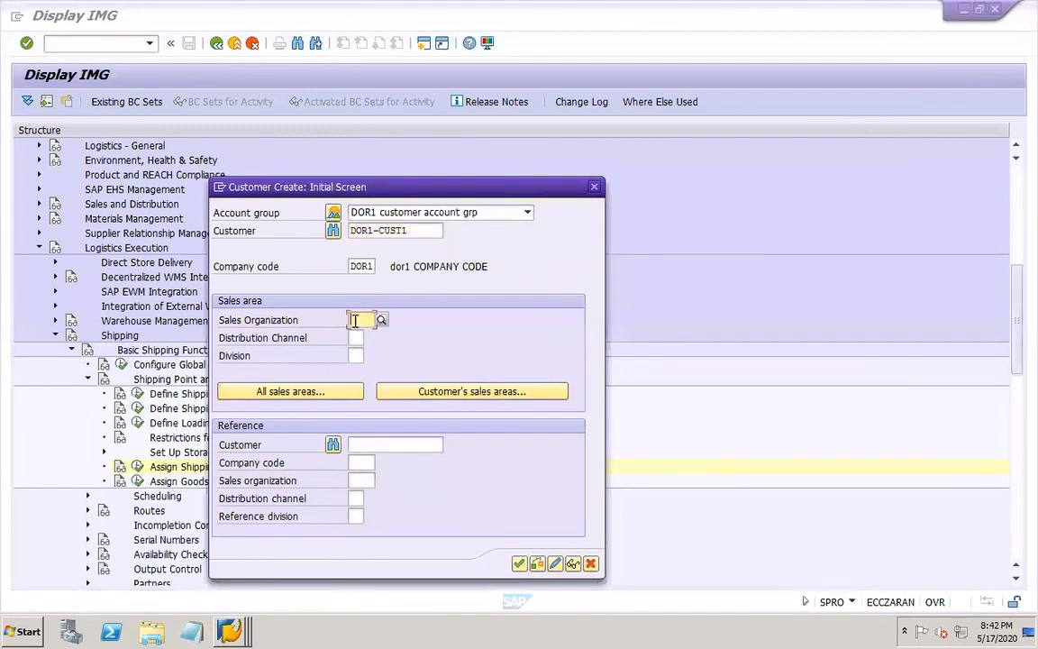
text(DOR1)
key(Tab)
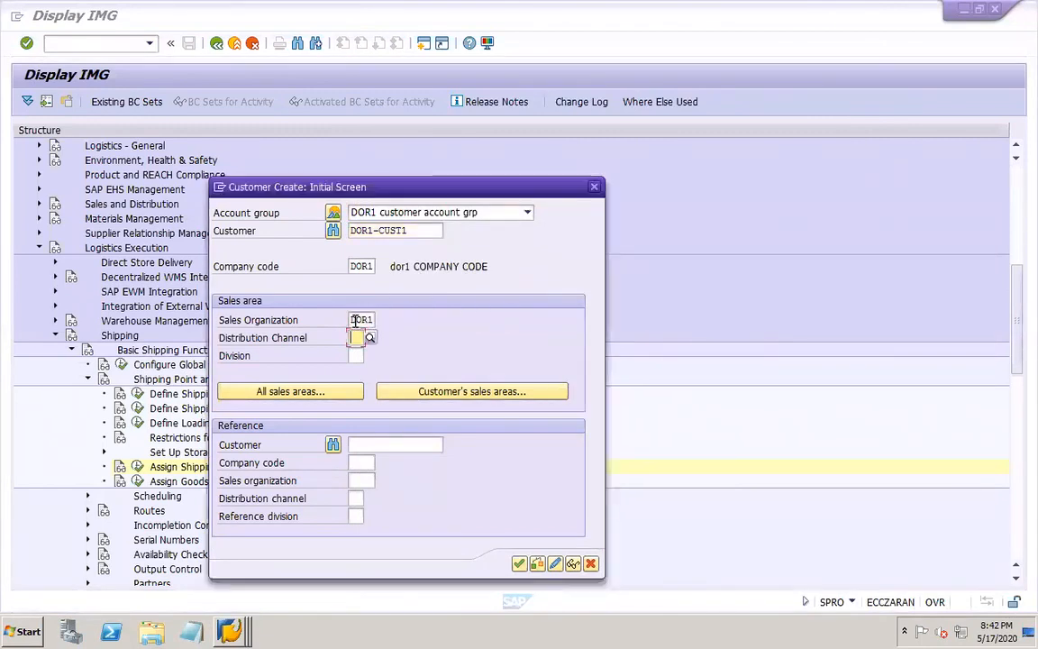
text(DO)
key(Tab)
text(DO)
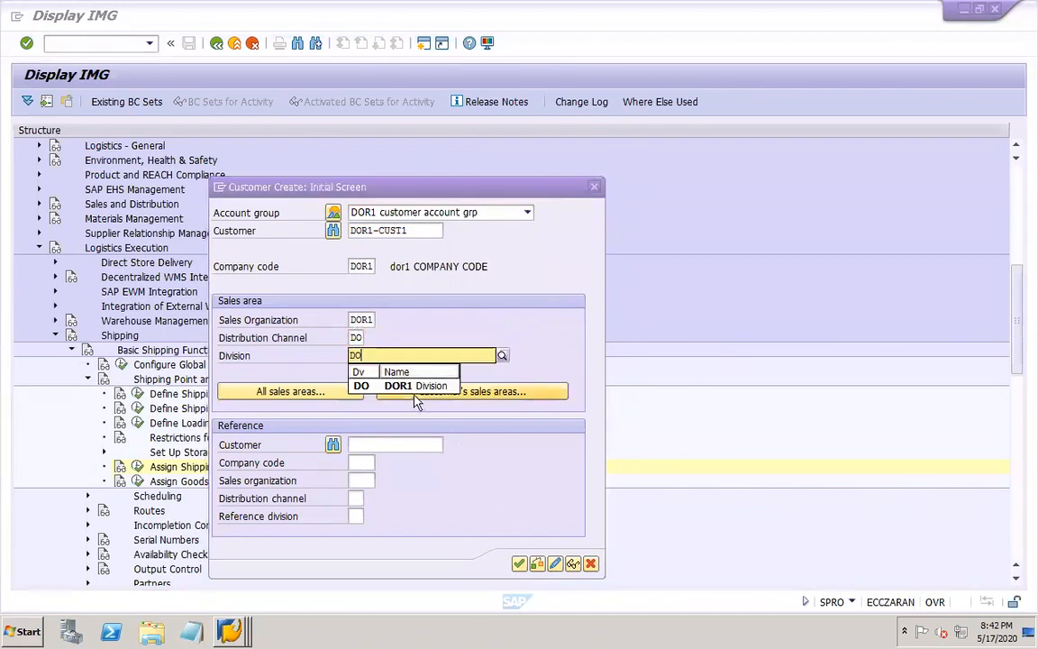
click(414, 385)
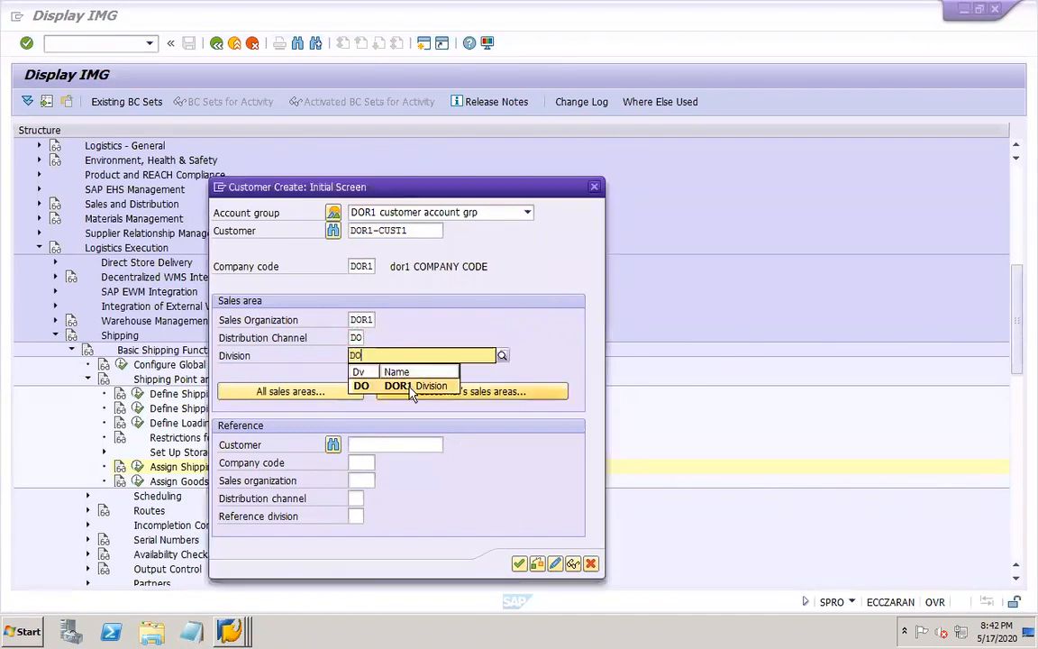
key(Return)
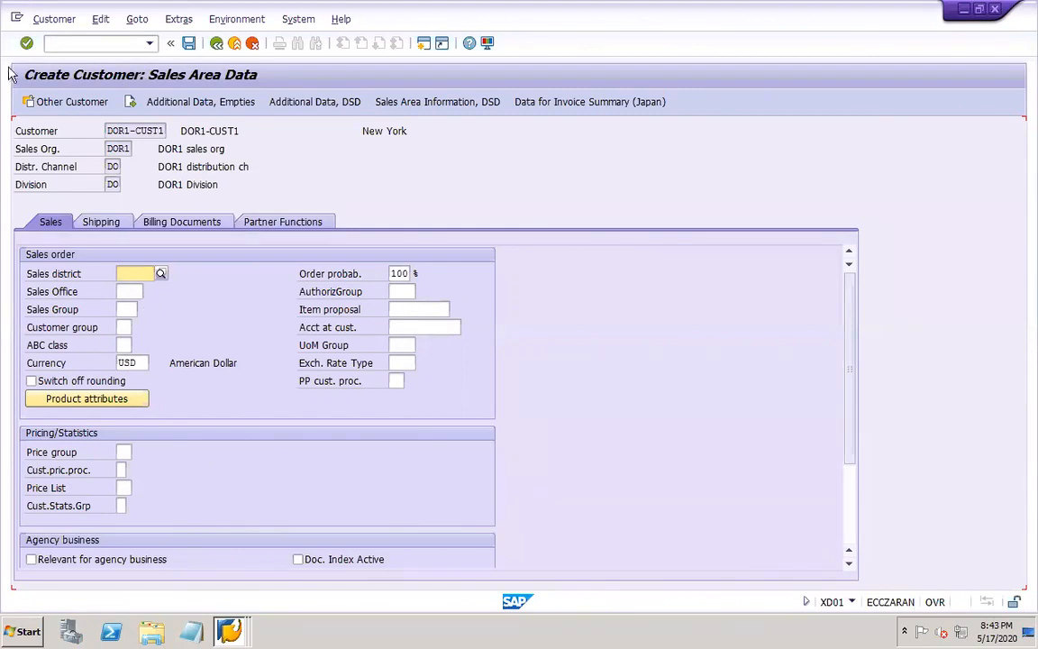
Set the customer pricing procedure to 4 (Standard) in the sales data, leaving sales district and sales office empty
click(122, 469)
click(133, 469)
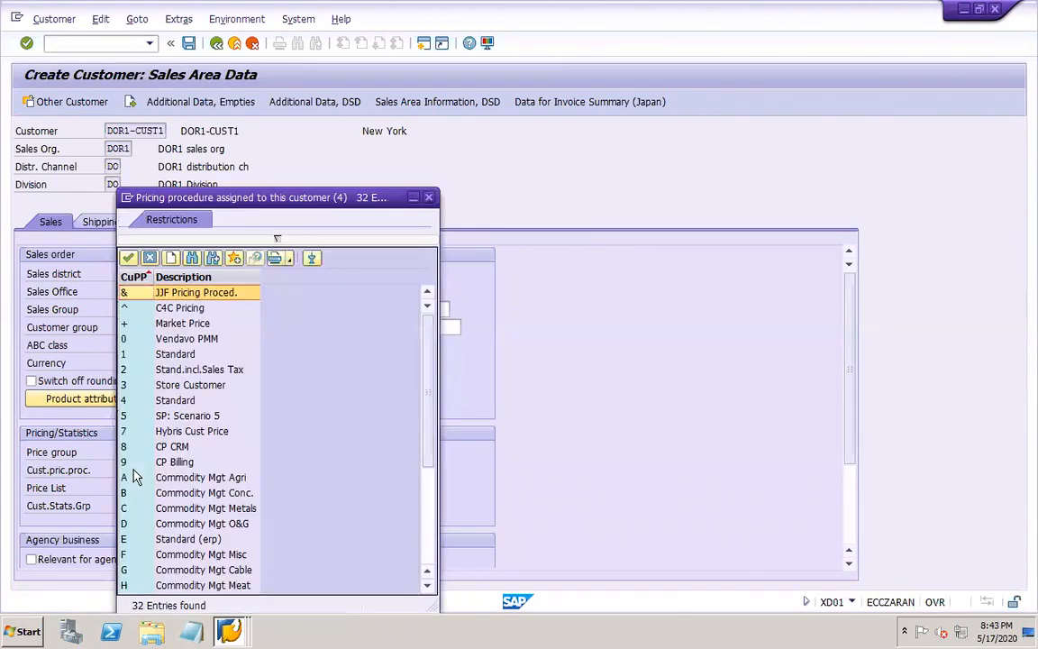
double_click(167, 400)
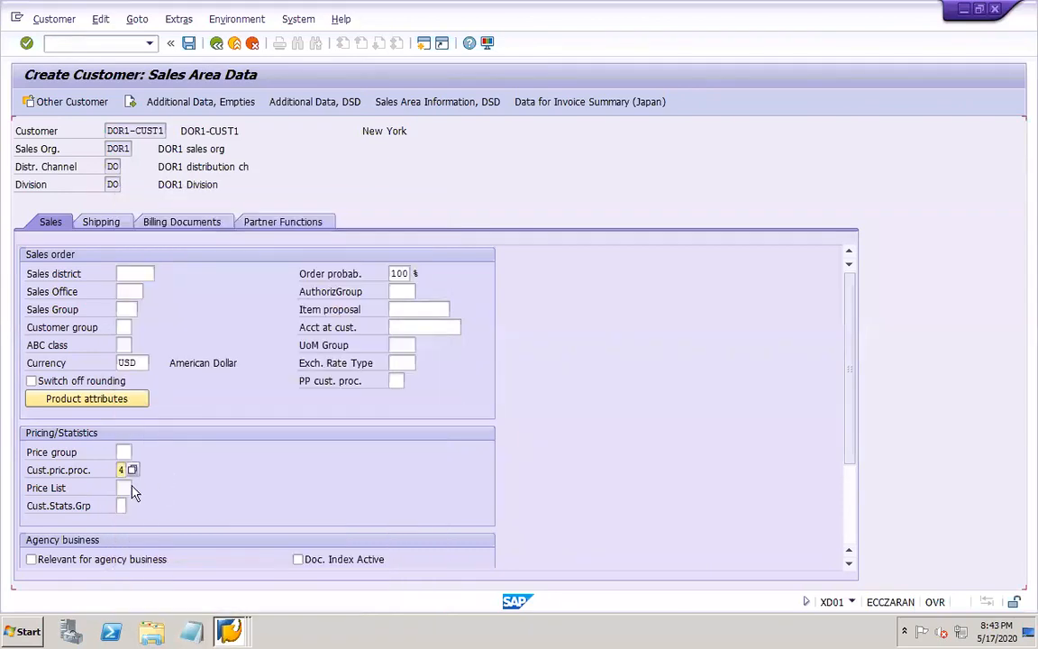
click(126, 274)
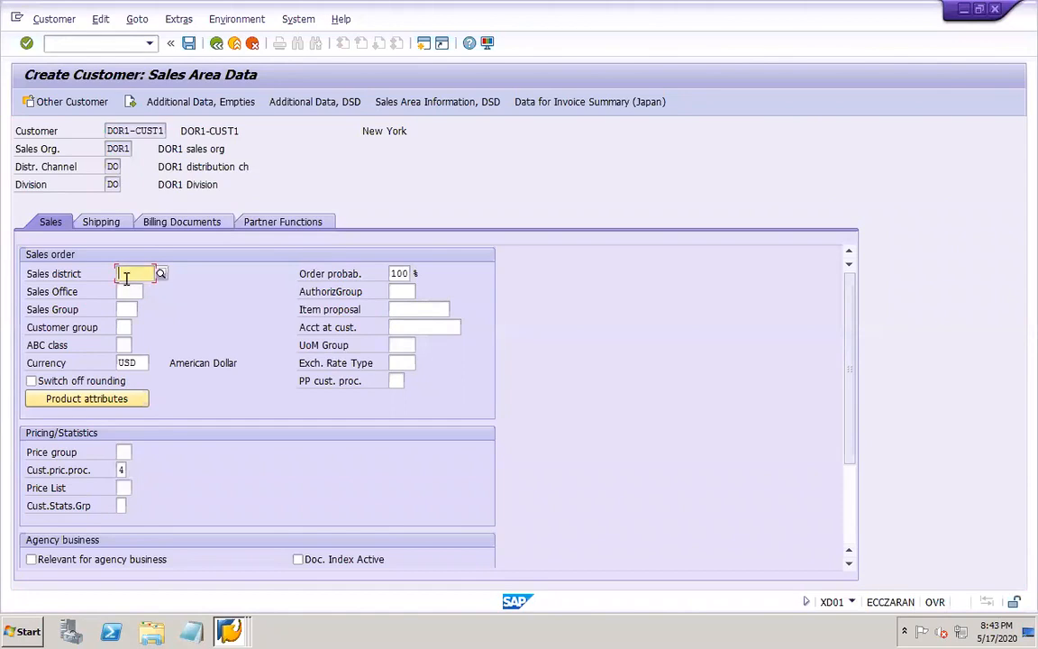
click(128, 291)
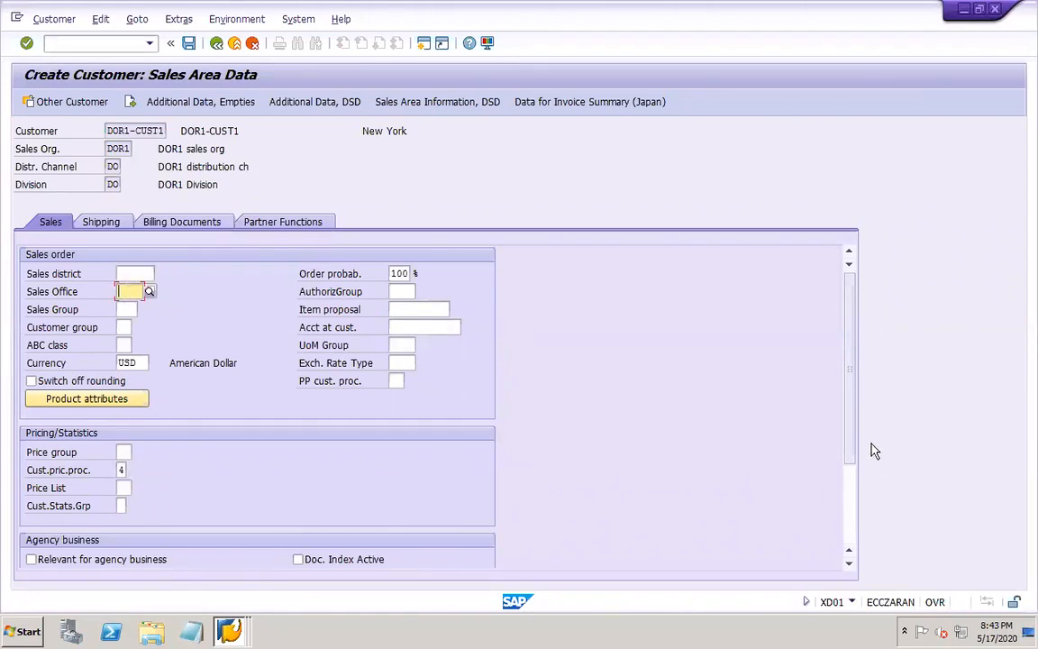
drag(846, 442, 856, 495)
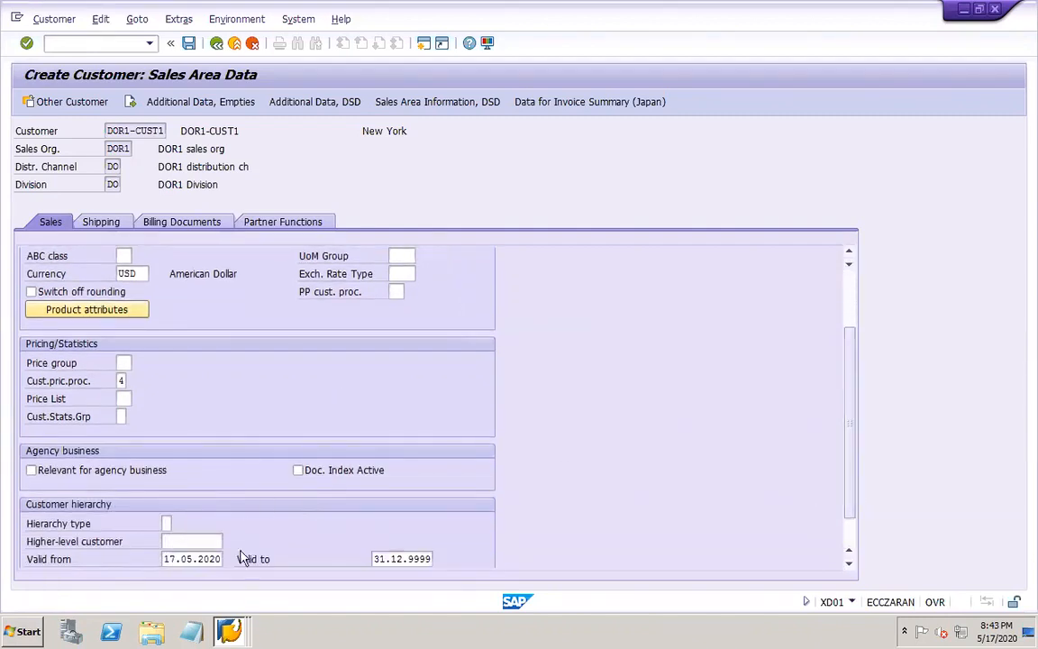
In the shipping data, set the delivery priority to 02 (Normal) and the shipping conditions to 01 (As soon as possible)
click(101, 223)
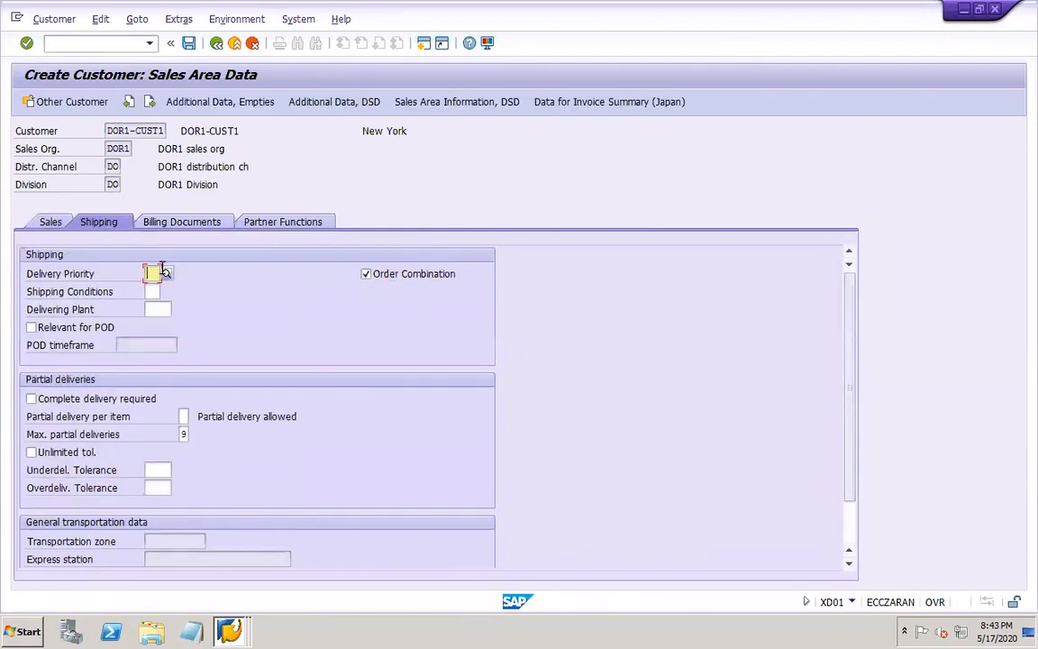
click(166, 273)
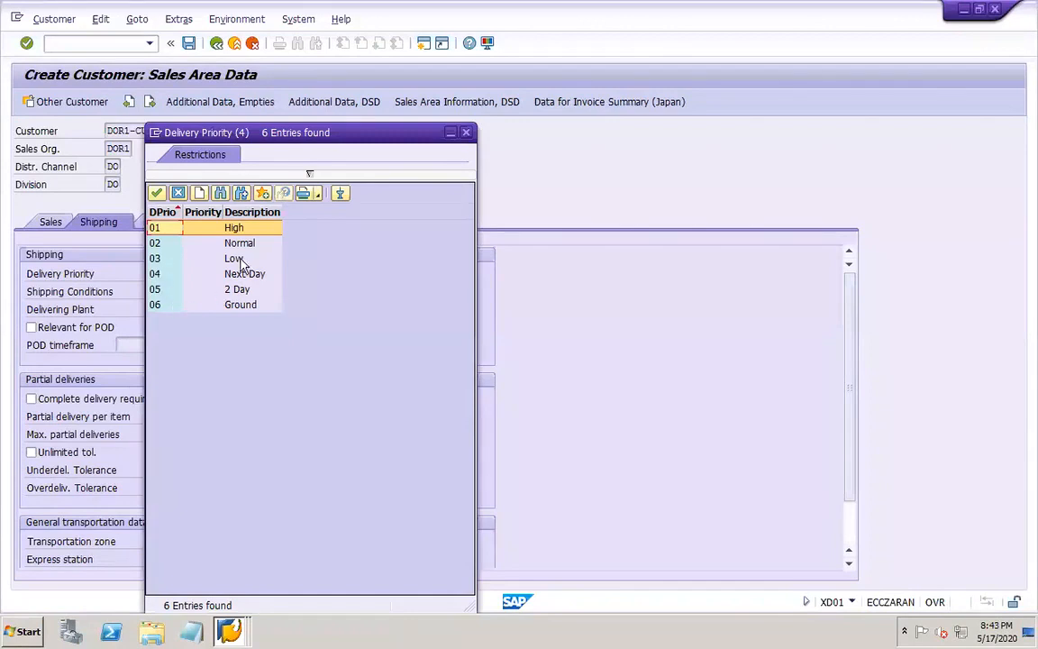
click(231, 241)
click(154, 291)
click(166, 290)
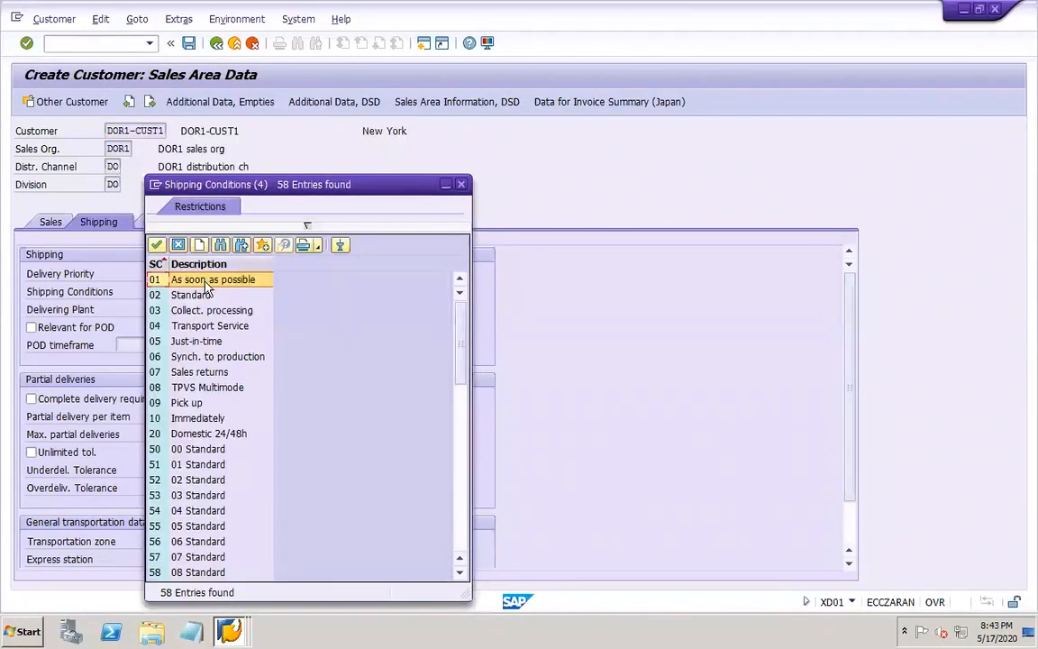
click(156, 245)
click(160, 309)
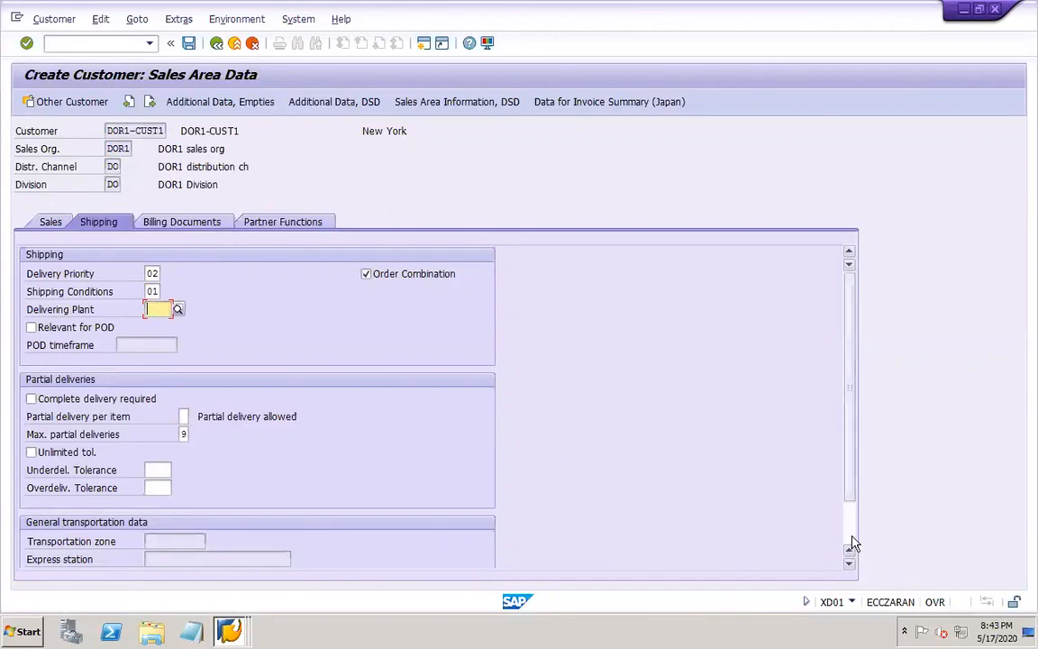
scroll(850, 550, down, 1)
scroll(851, 296, up, 1)
In the billing document data, activate price determination and set the terms of payment to 0001
click(193, 223)
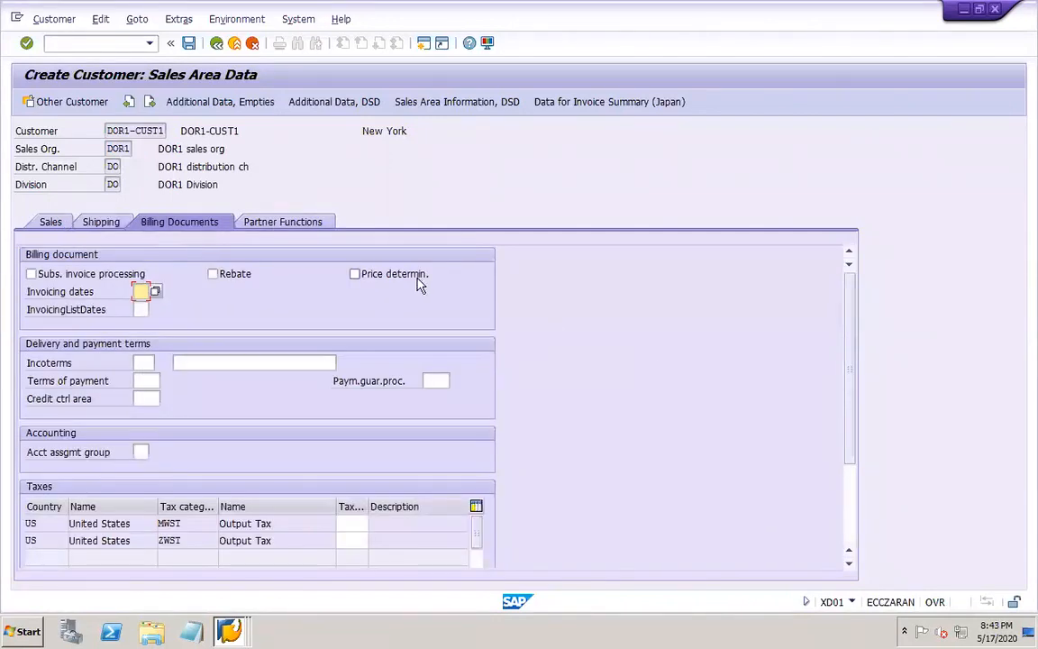
click(368, 276)
click(141, 380)
key(space)
click(157, 395)
Set the customer's Incoterms to EXW with the description "Incoterms"
click(146, 363)
text(EXW)
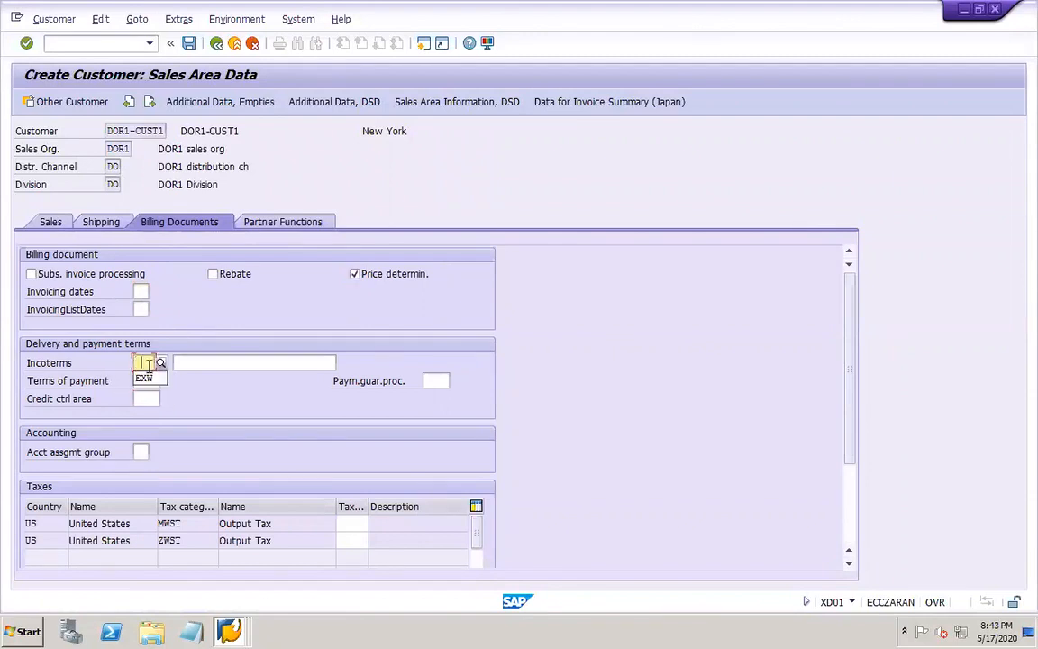
click(209, 362)
key(space)
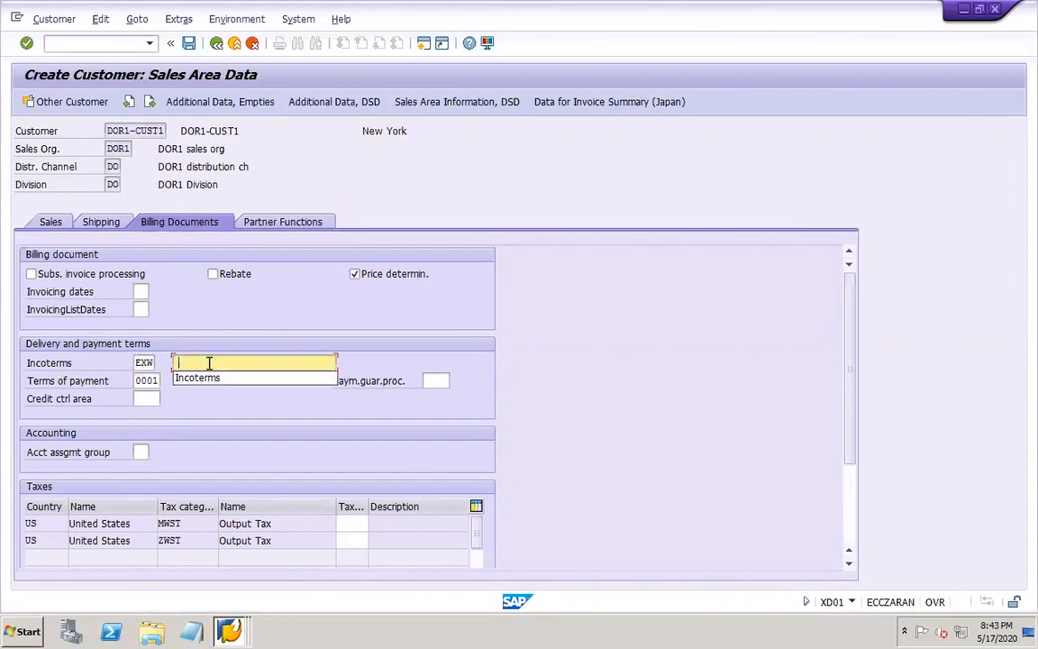
click(208, 379)
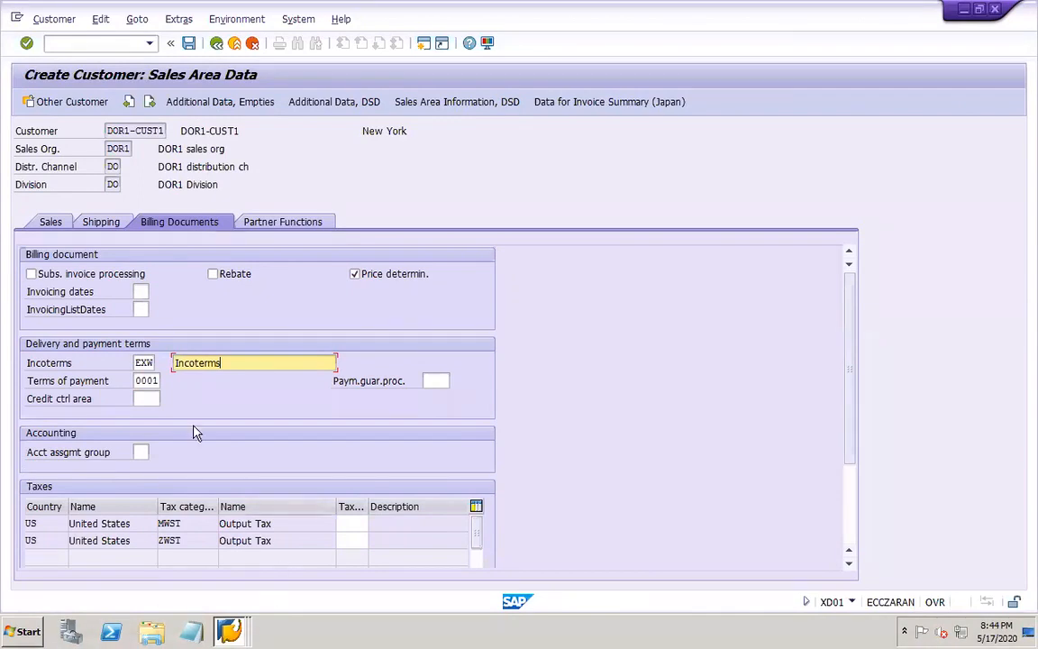
Set the customer's account assignment group to 01 (Domestic revenues)
click(141, 450)
click(155, 452)
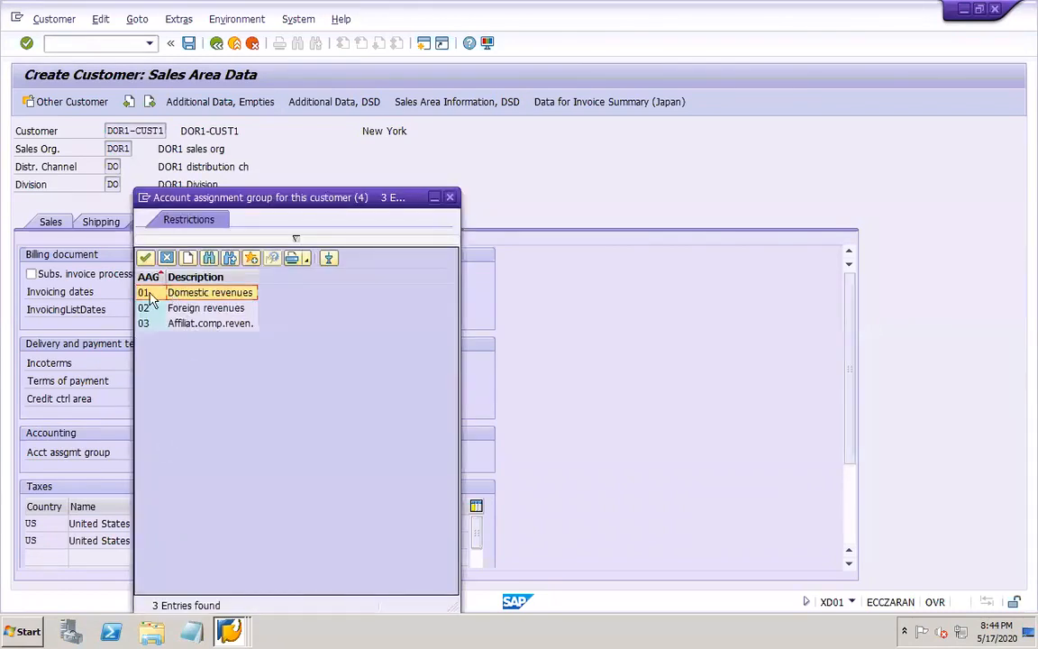
double_click(148, 294)
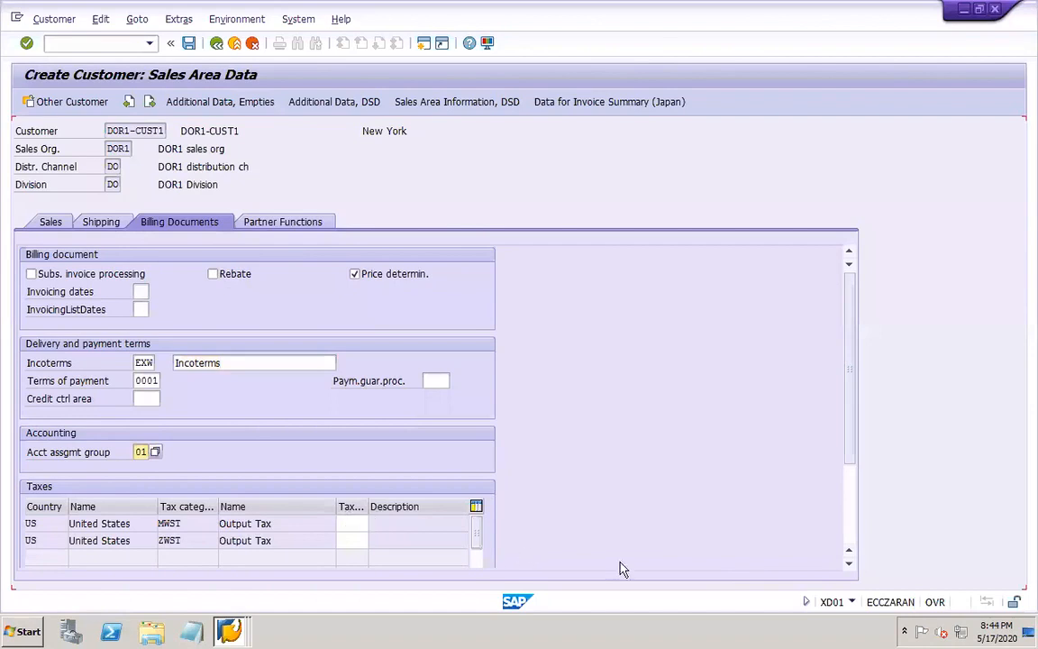
Set the customer's output tax classification to 0 for category MWST and 1 (Full Tax) for category ZWST
click(848, 563)
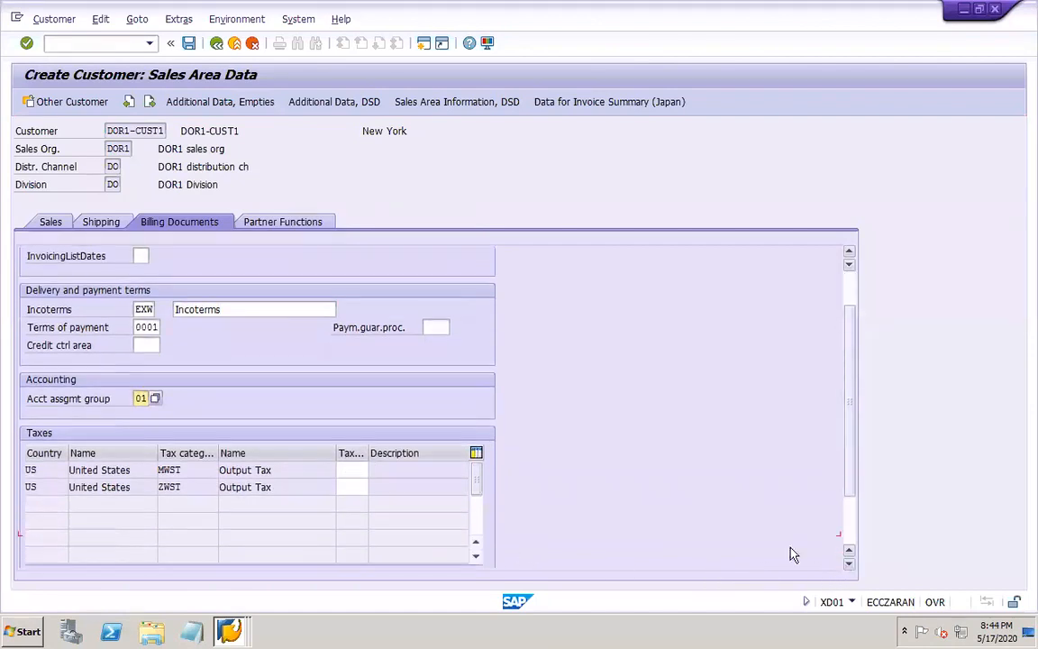
click(353, 472)
click(344, 485)
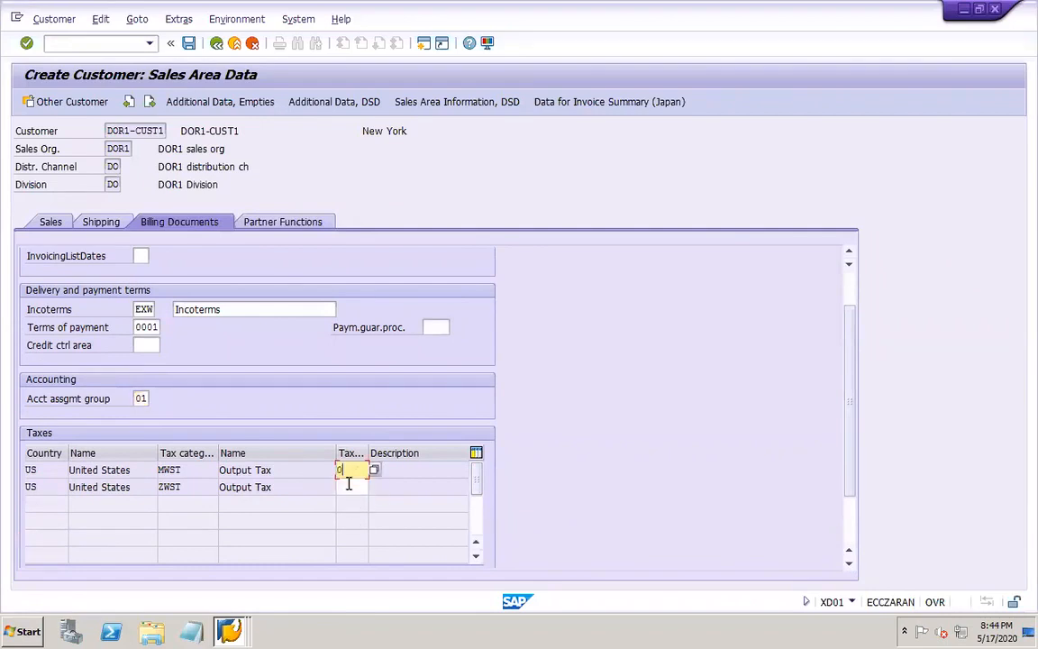
click(348, 486)
click(357, 503)
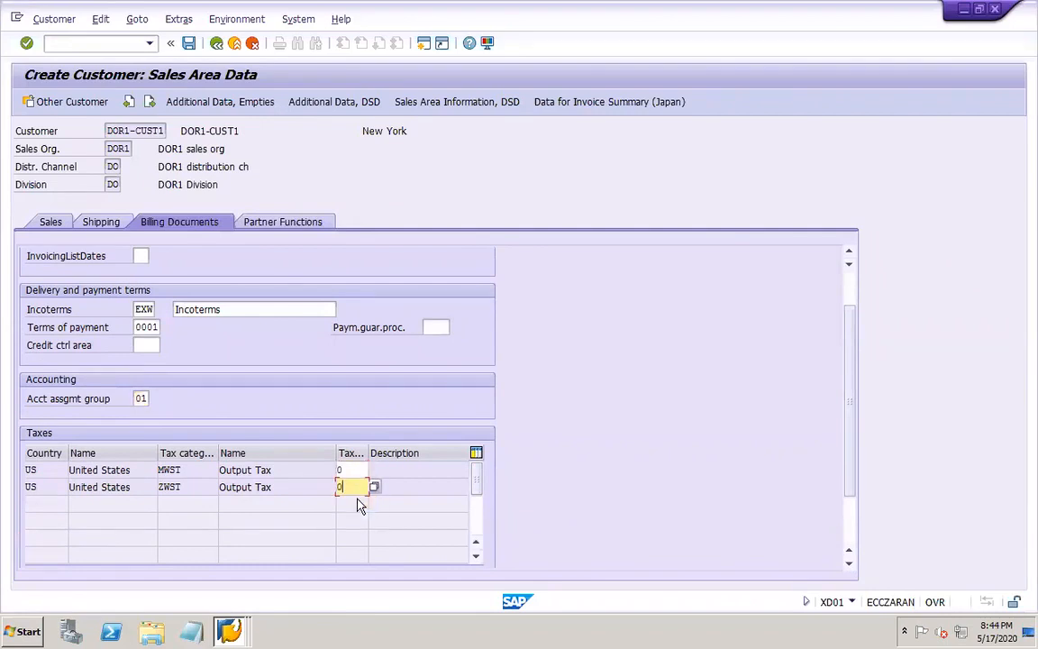
click(276, 227)
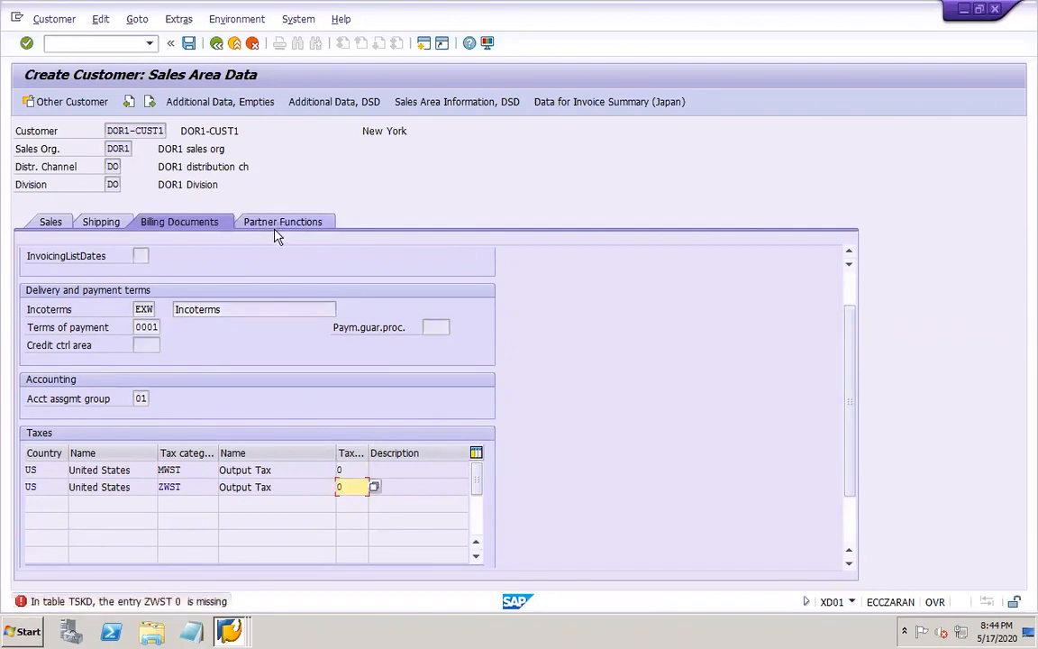
click(374, 486)
double_click(116, 229)
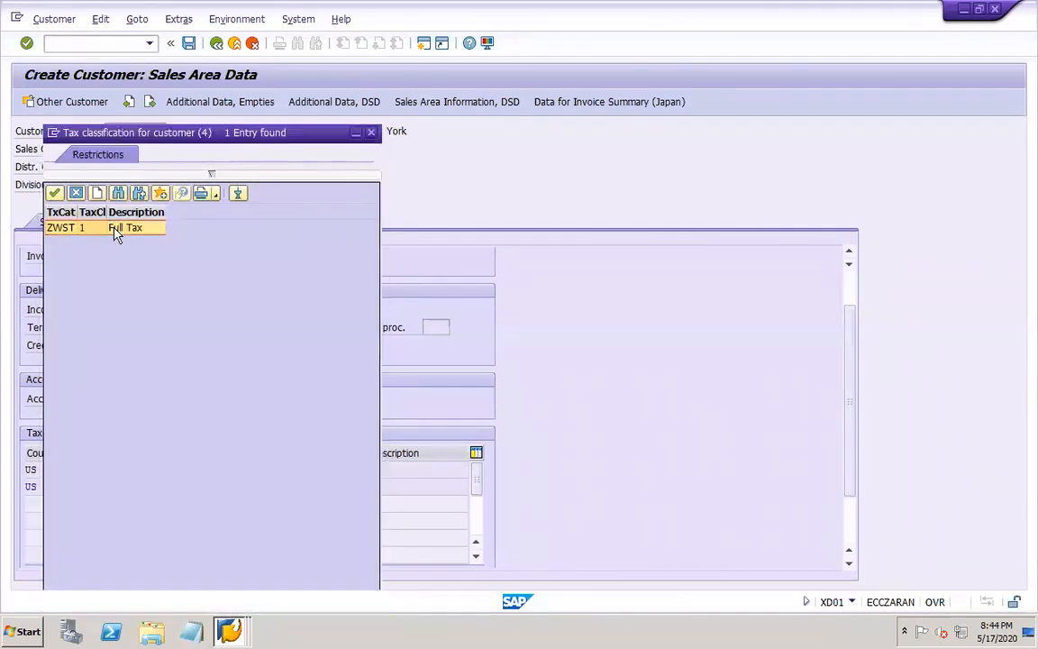
Check the customer's partner functions and save the new sales area data
click(293, 226)
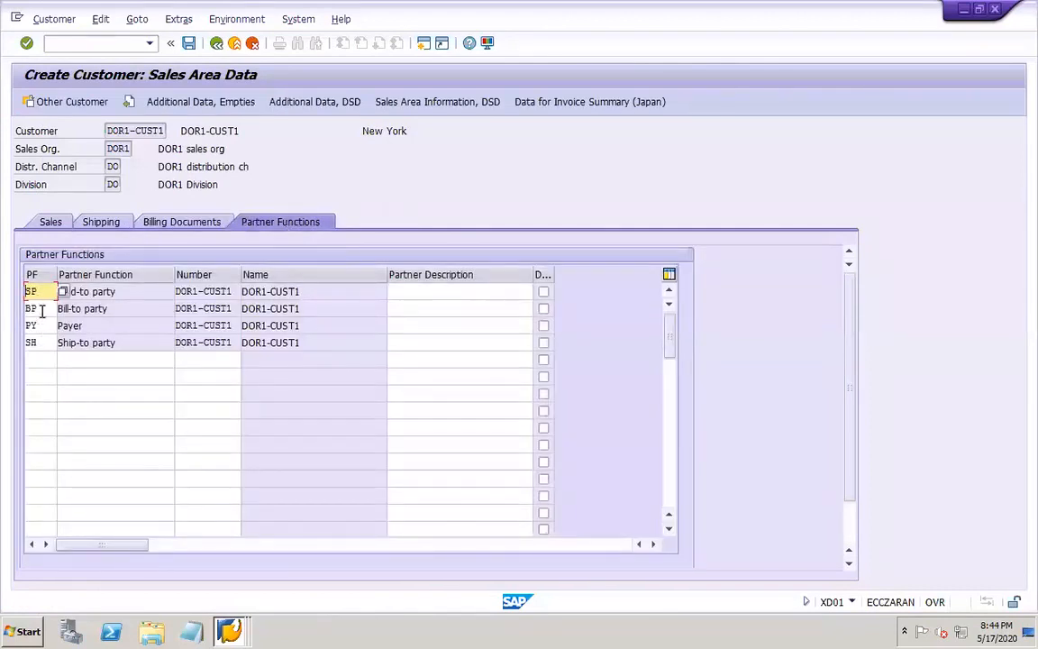
click(144, 355)
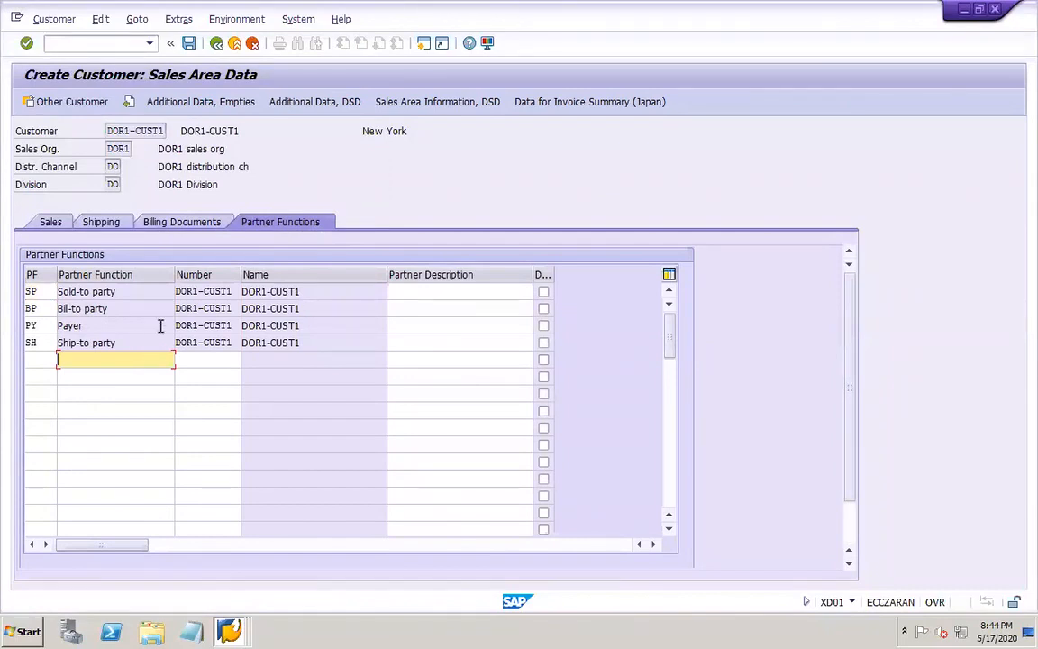
click(145, 293)
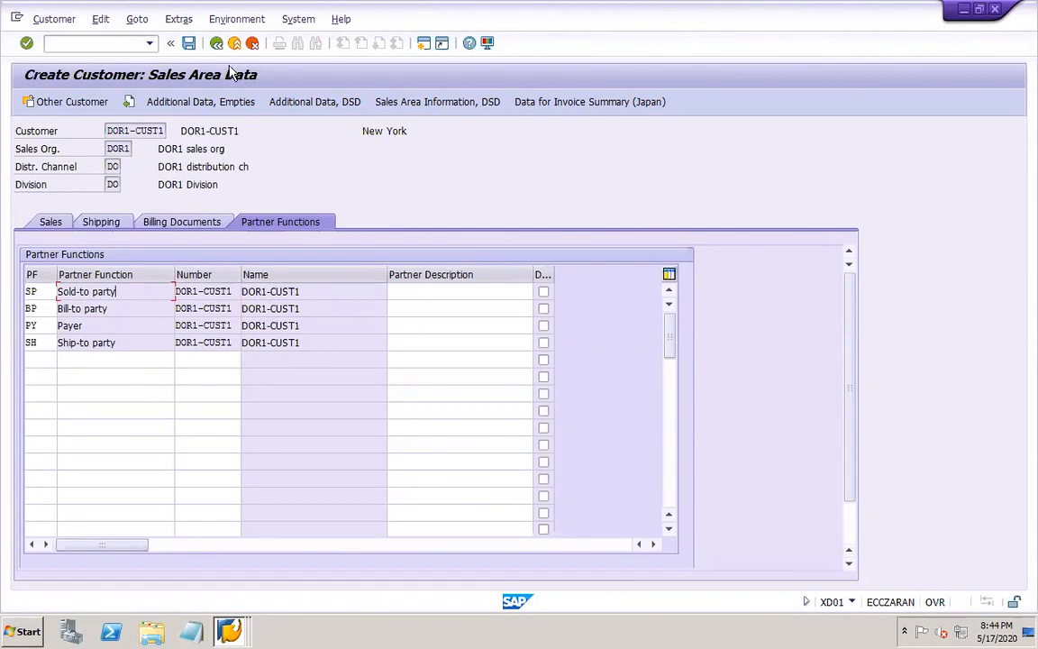
click(188, 44)
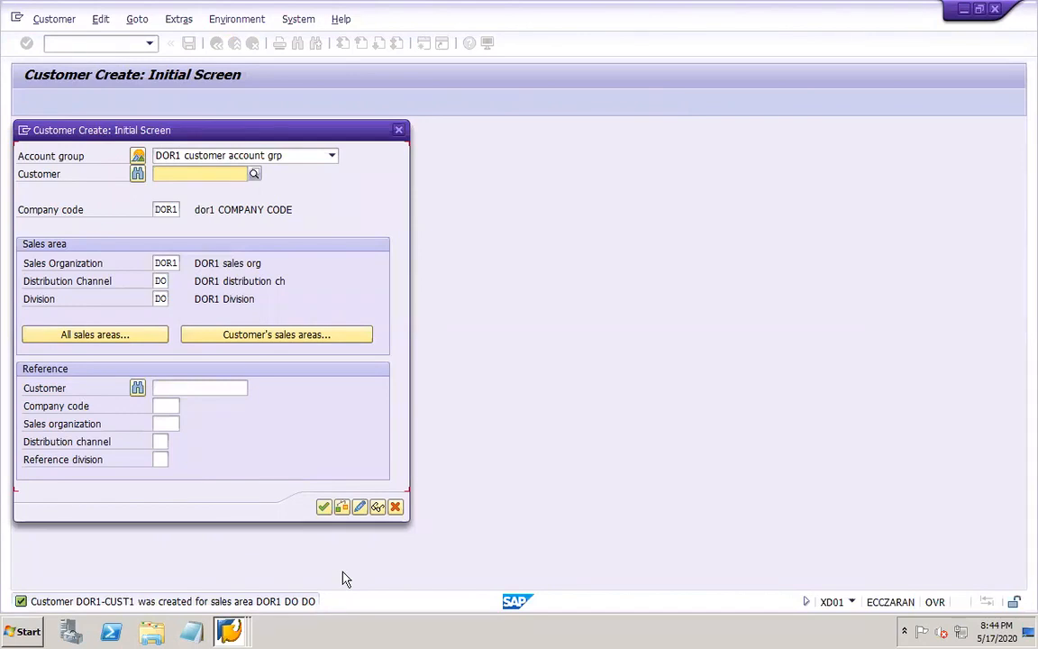
Switch to PowerPoint and add the line "FG master data -" below the customer master entry on slide 48
mouse_move(1024, 645)
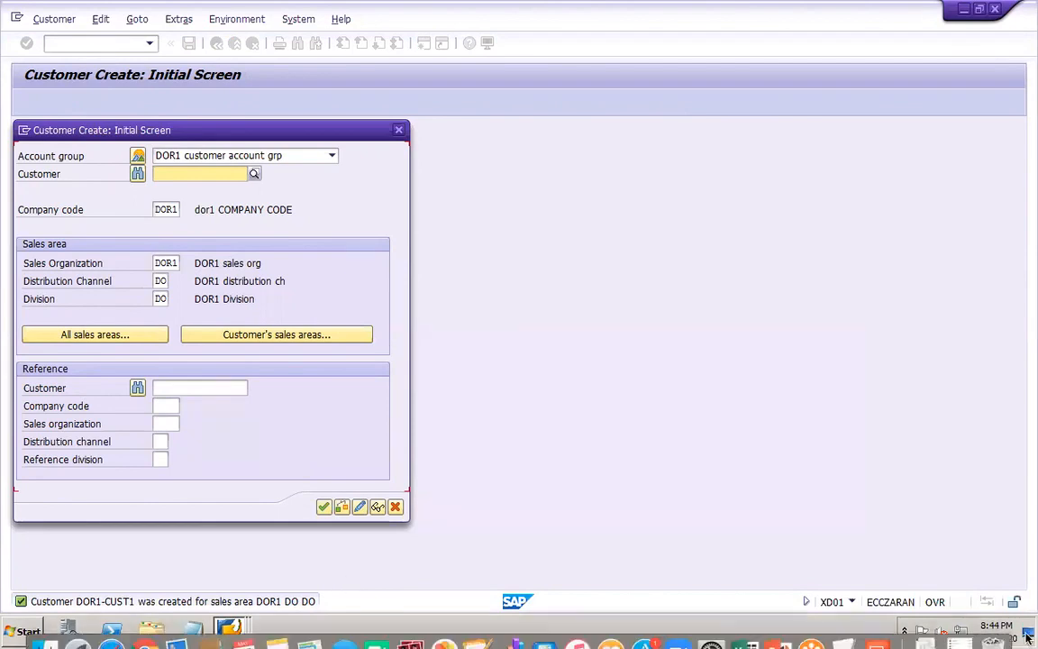
click(772, 628)
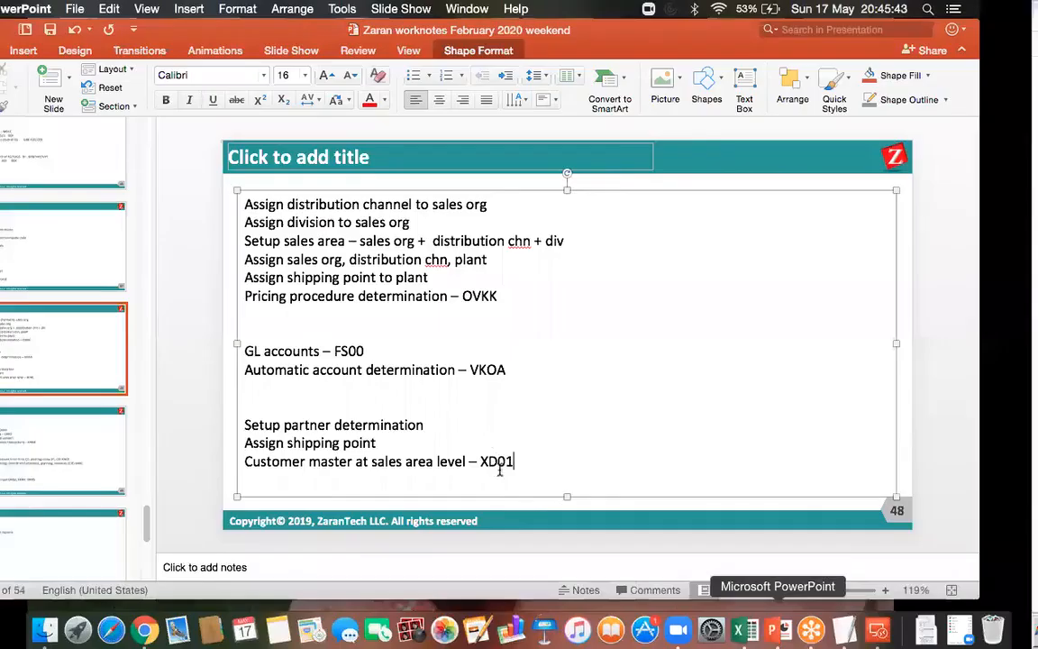
click(588, 469)
key(Return)
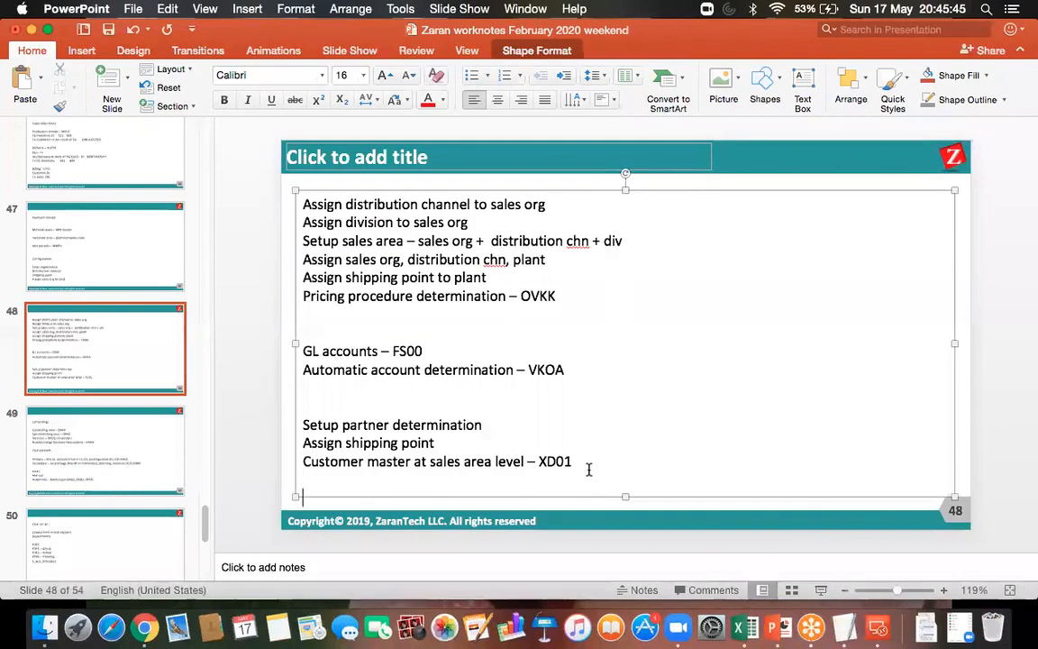
text(FG )
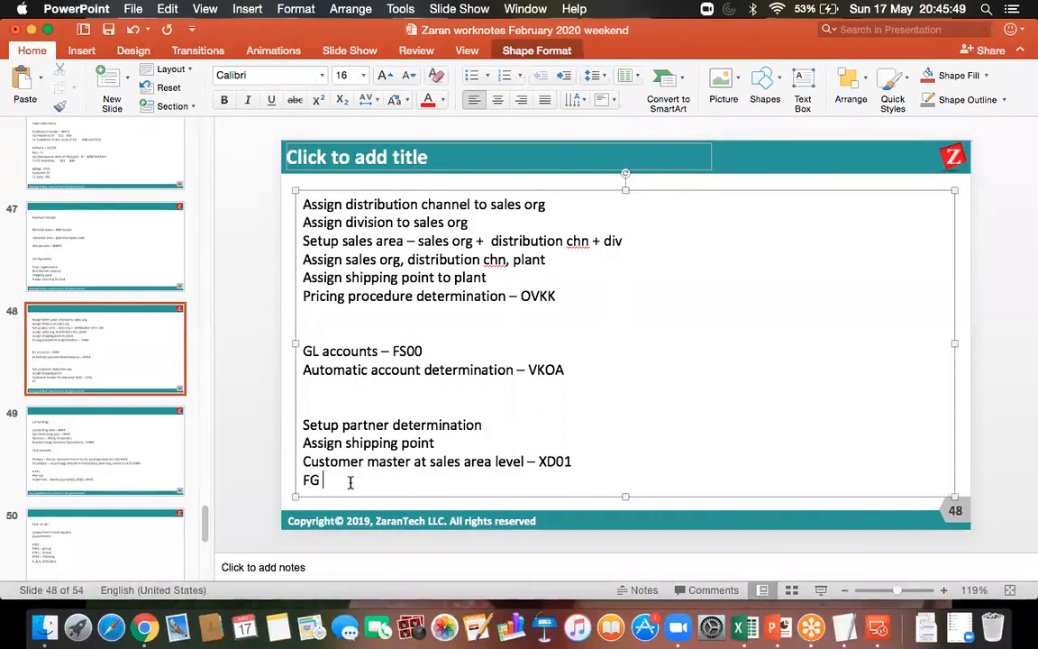
text(master data -)
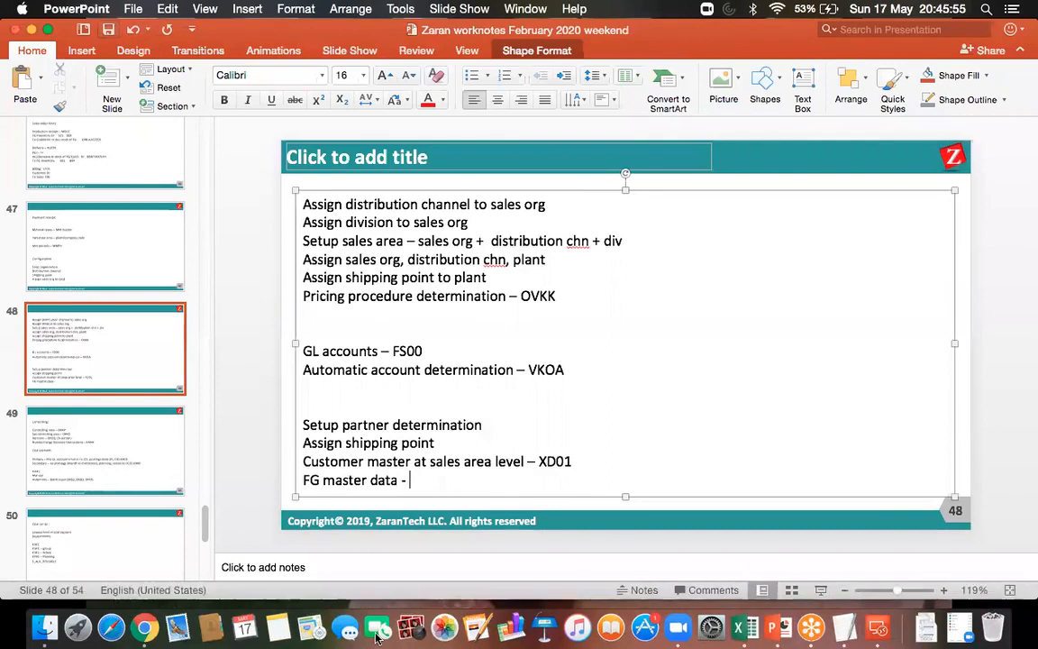
Switch to the SAP remote desktop session, leave the customer creation and start transaction OBYC
click(878, 628)
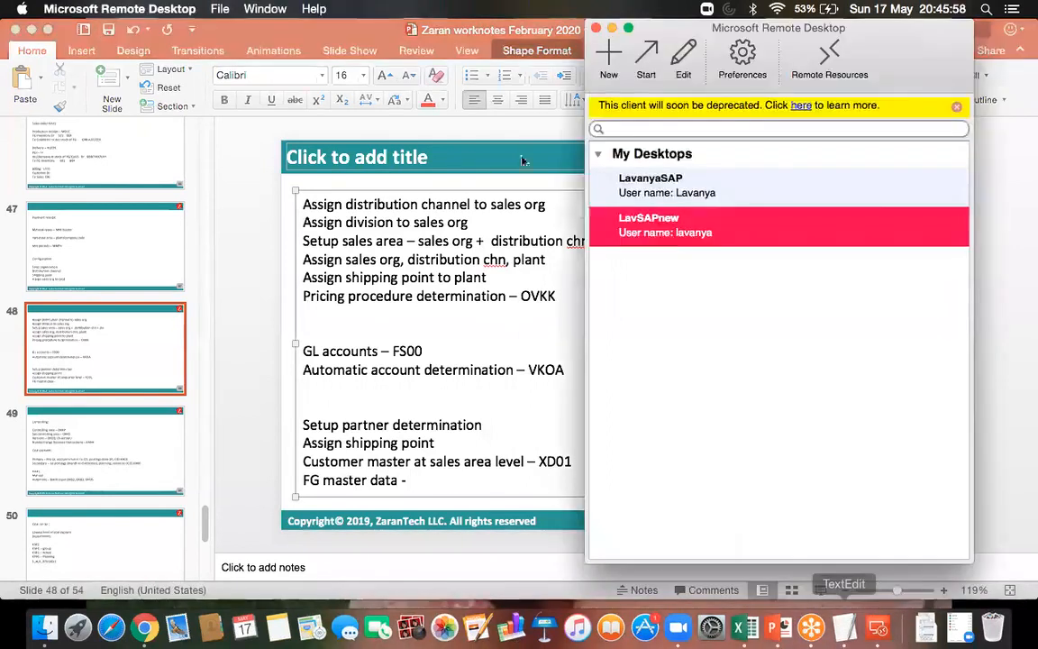
double_click(657, 233)
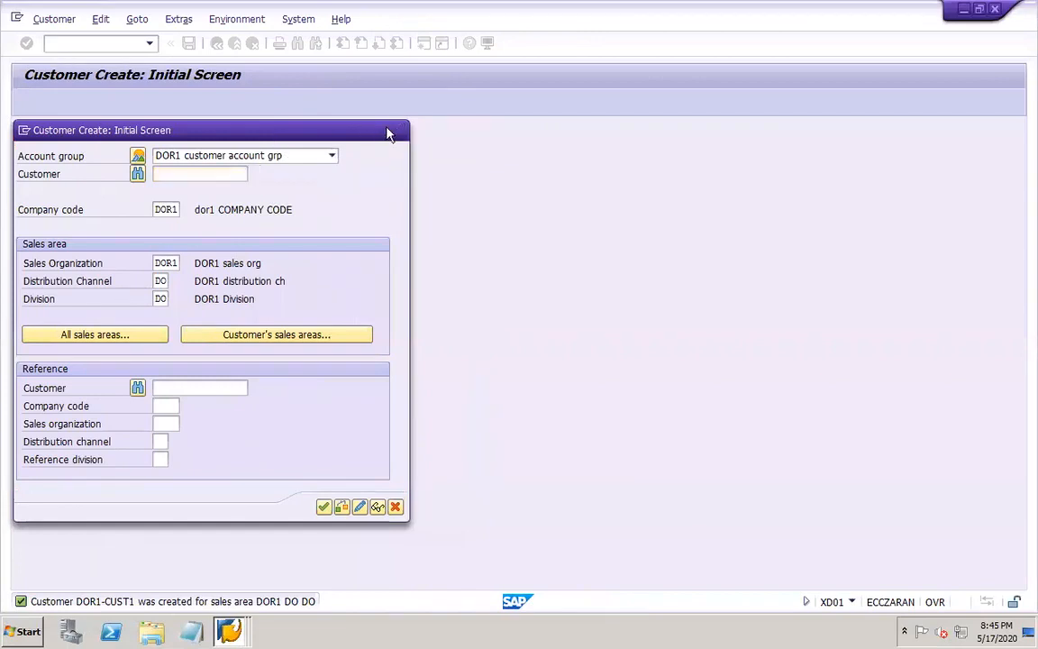
click(398, 133)
text(oby)
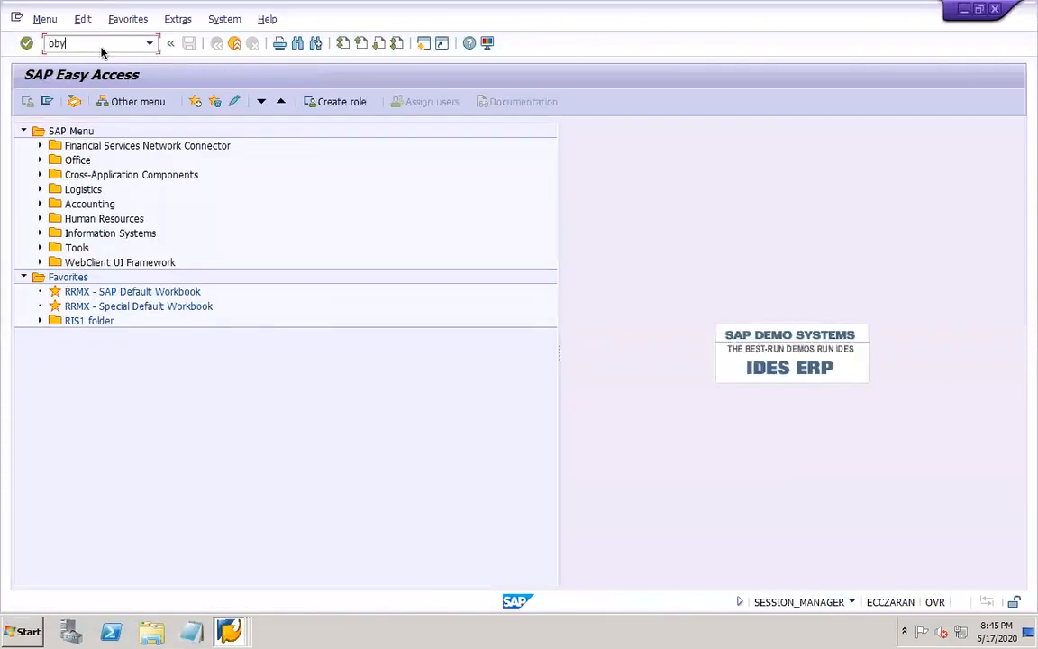
text(c)
key(Return)
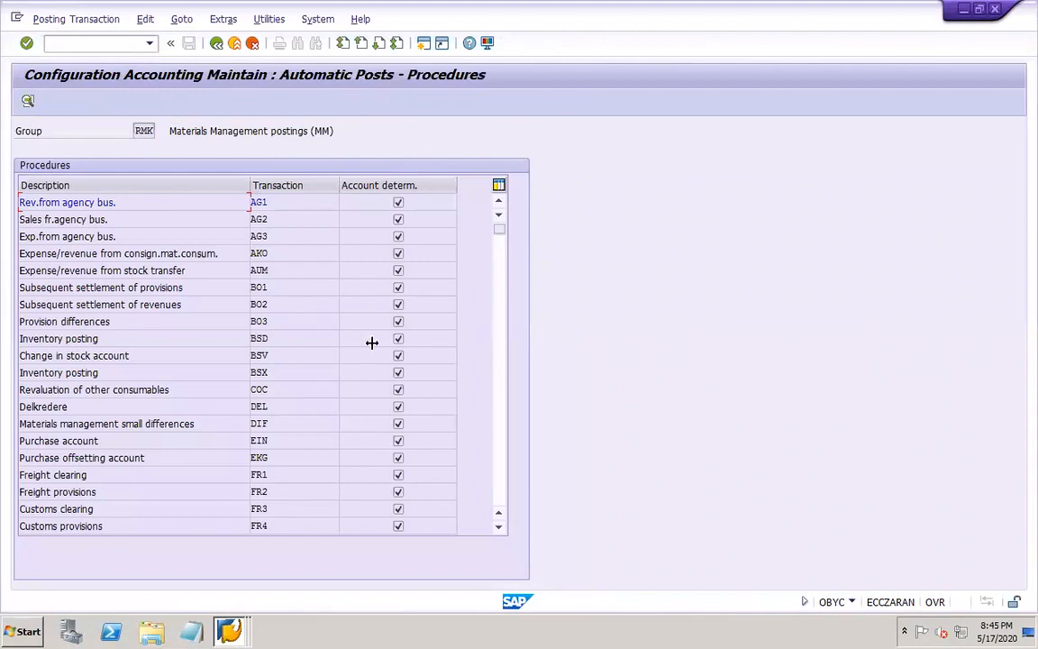
Open the Inventory posting (BSX) account assignment for chart of accounts DOR1 and check the account for D-FG
double_click(292, 370)
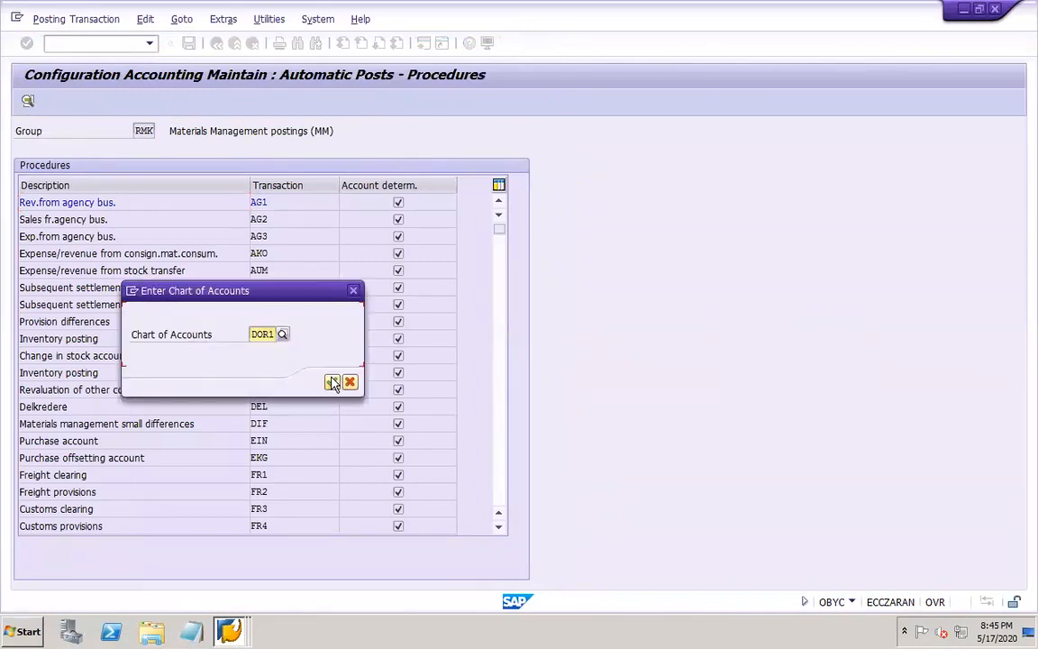
click(331, 382)
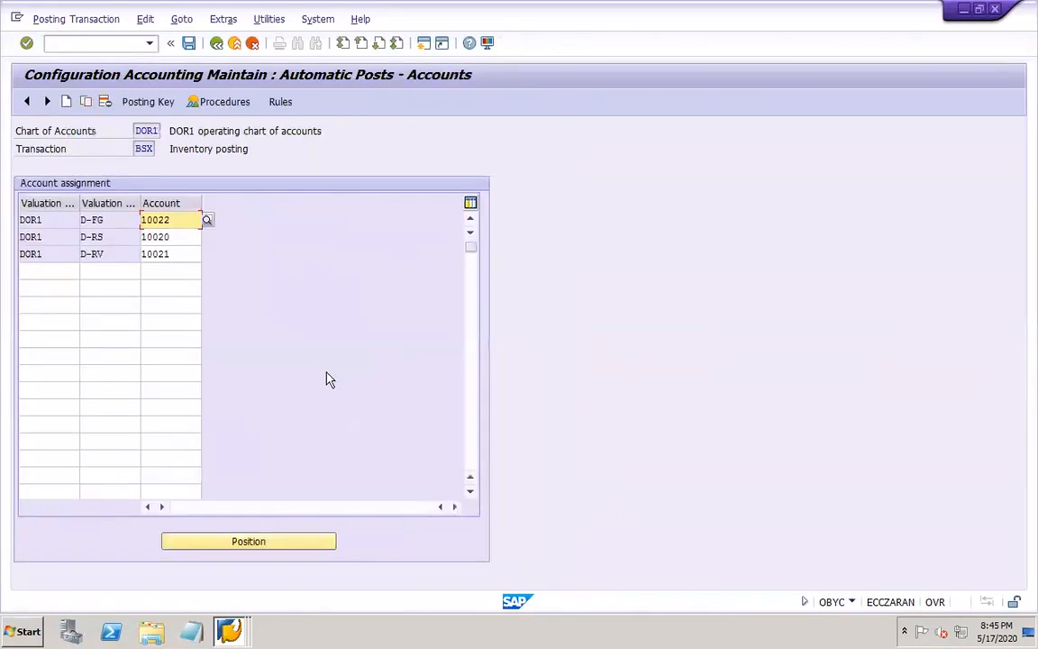
click(101, 220)
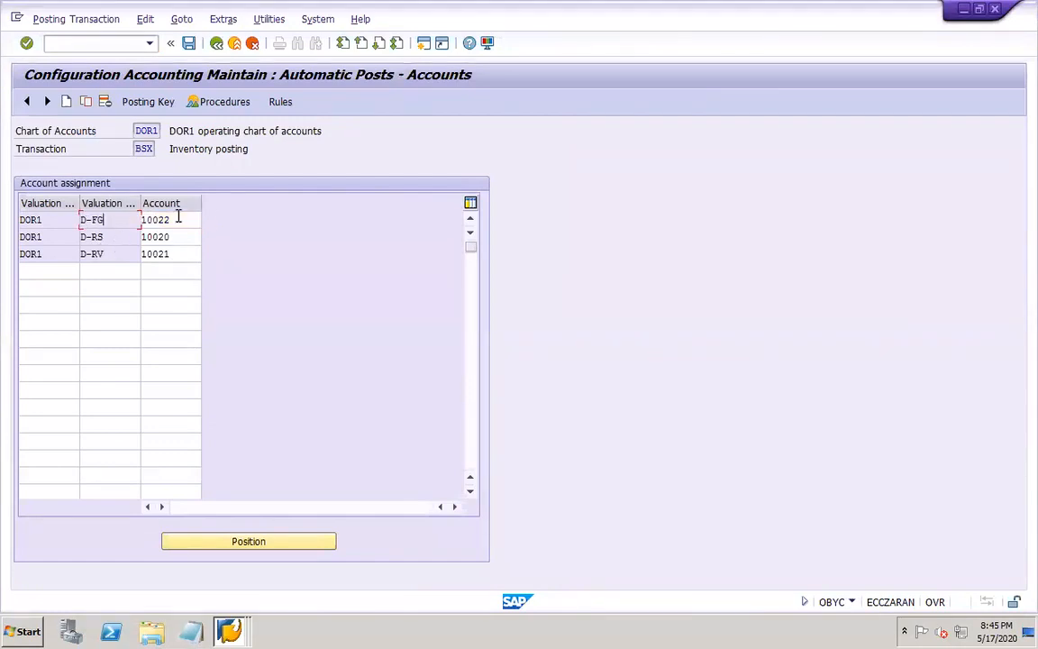
click(178, 219)
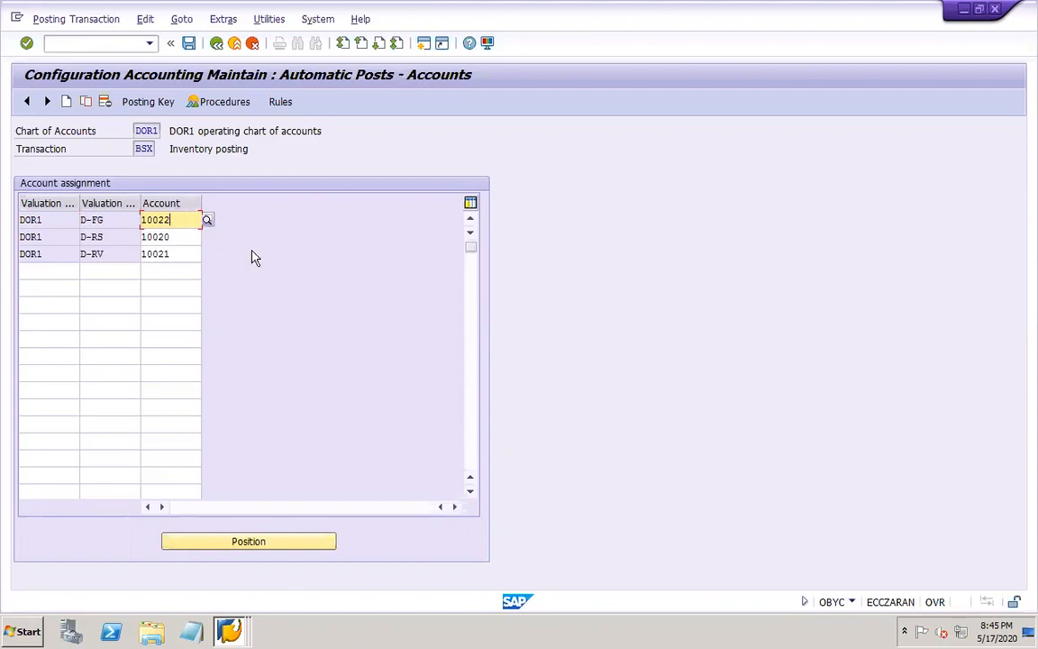
Start transaction MM01 and enter DOR1-FG as the new material
click(110, 44)
text(/nmm01)
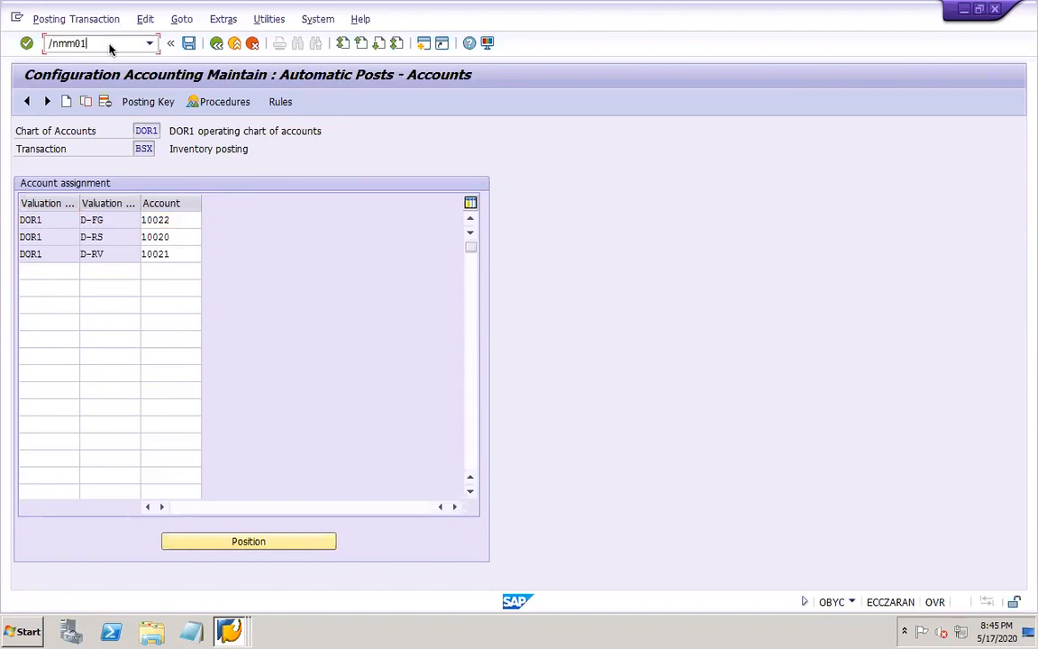
key(Return)
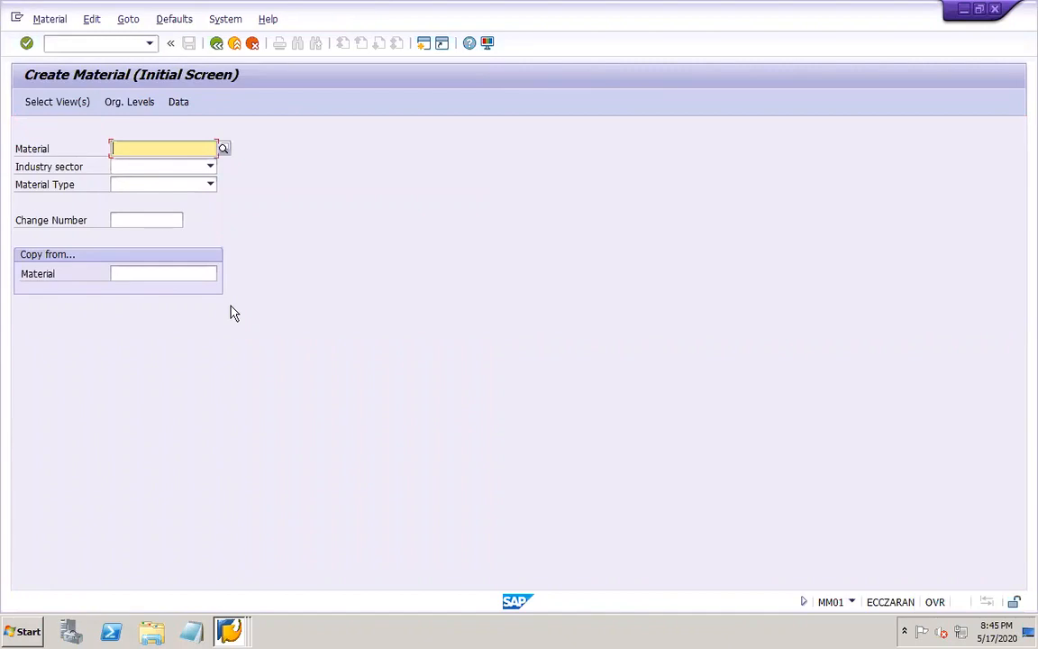
text(DOR1-FG)
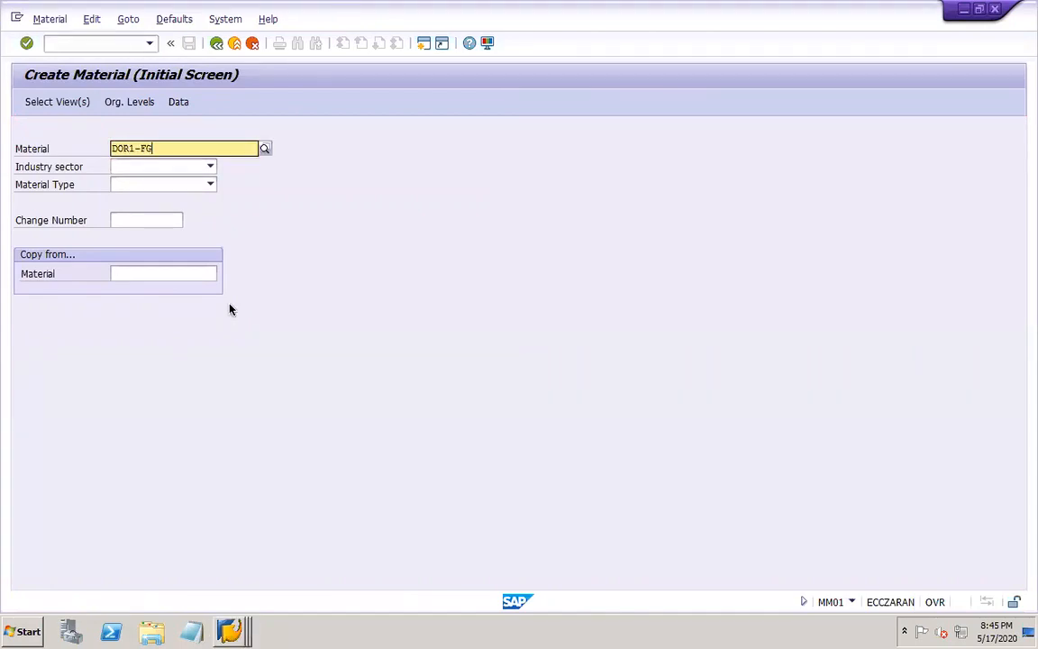
Set the industry sector to Mechanical Engineering and the material type to Finished product RAJ, and proceed to the view selection
click(209, 166)
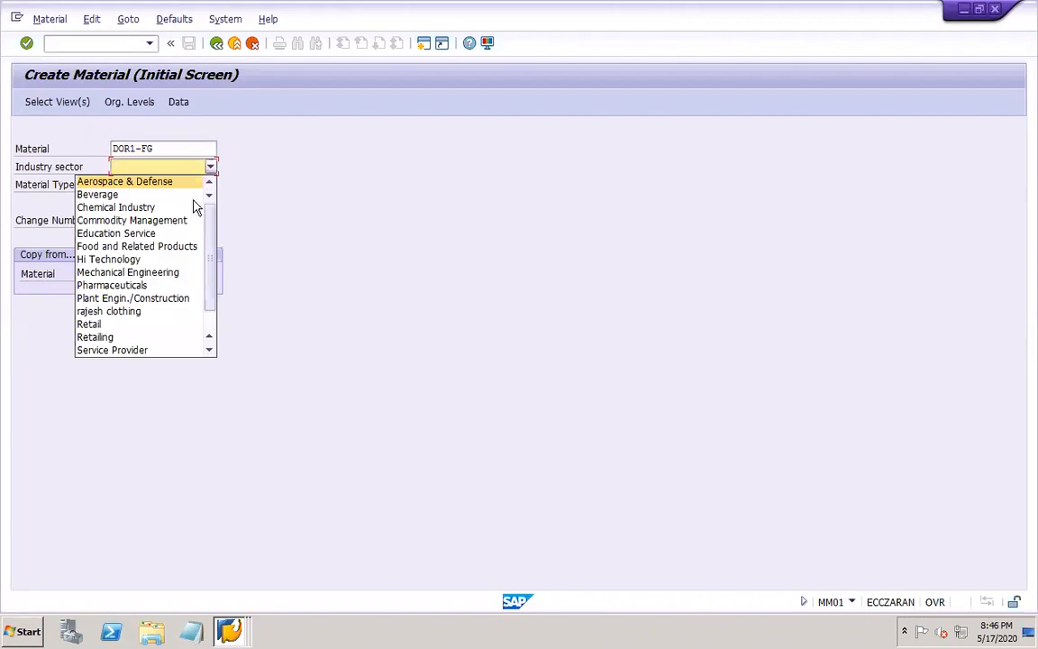
click(174, 271)
click(209, 188)
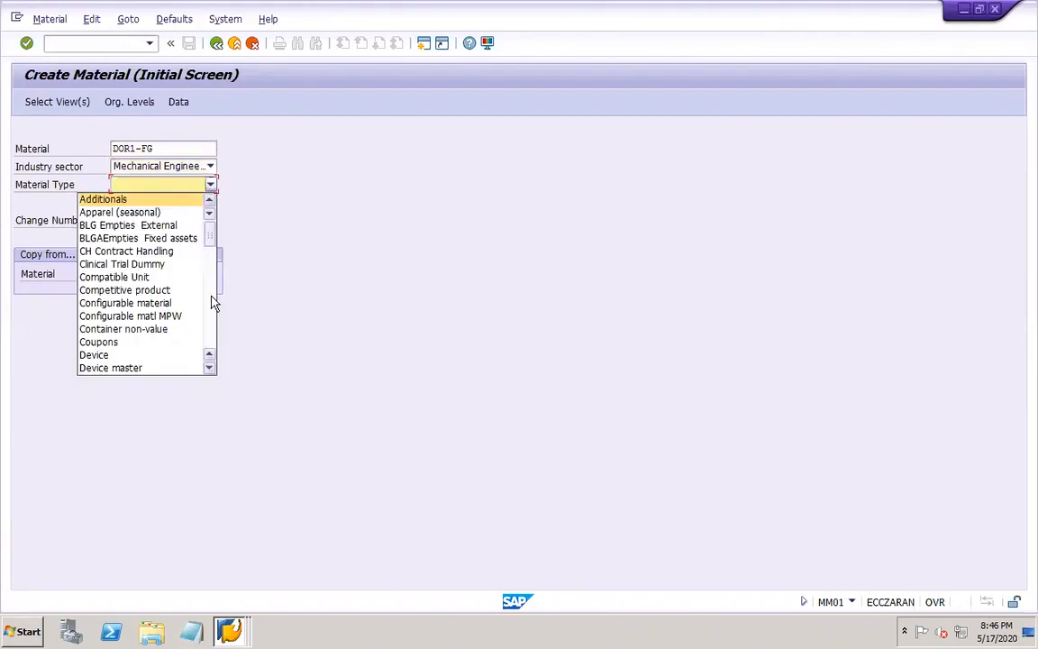
click(213, 333)
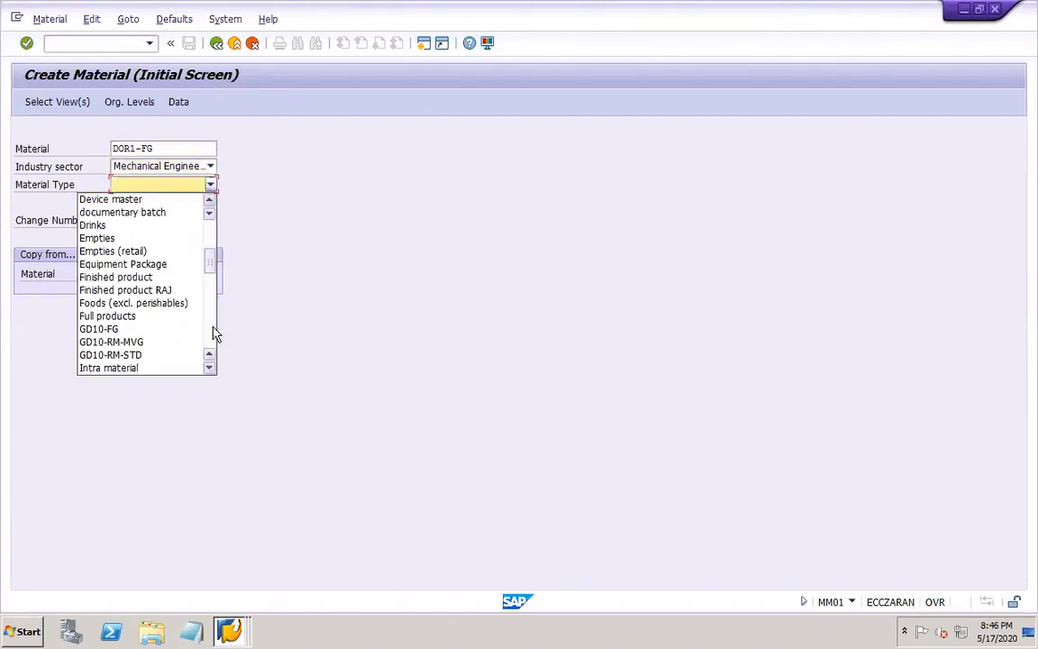
click(169, 291)
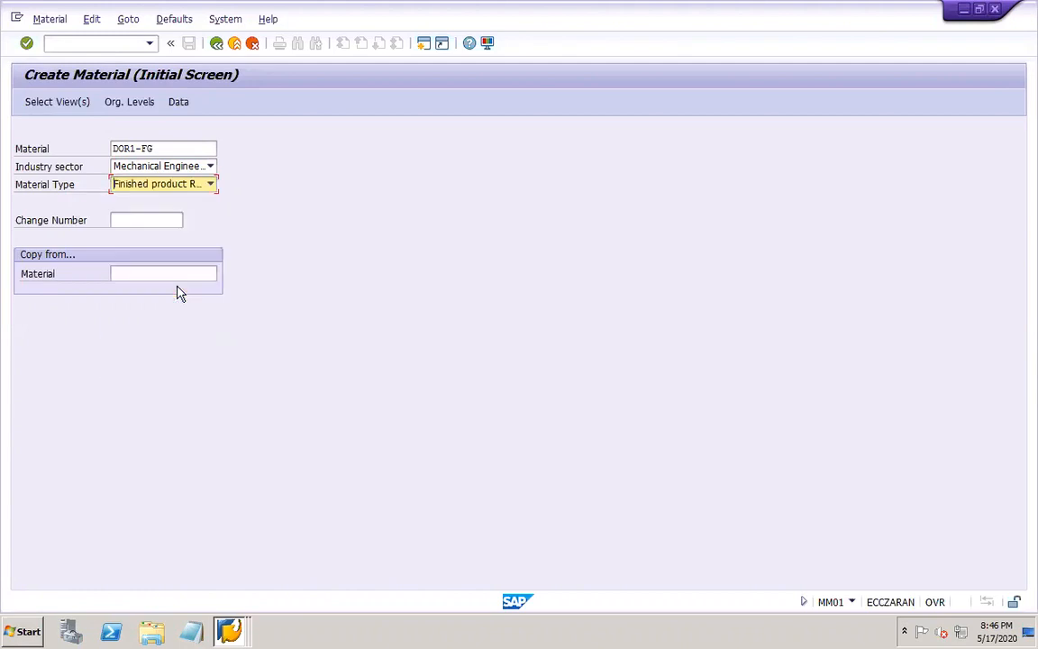
key(Return)
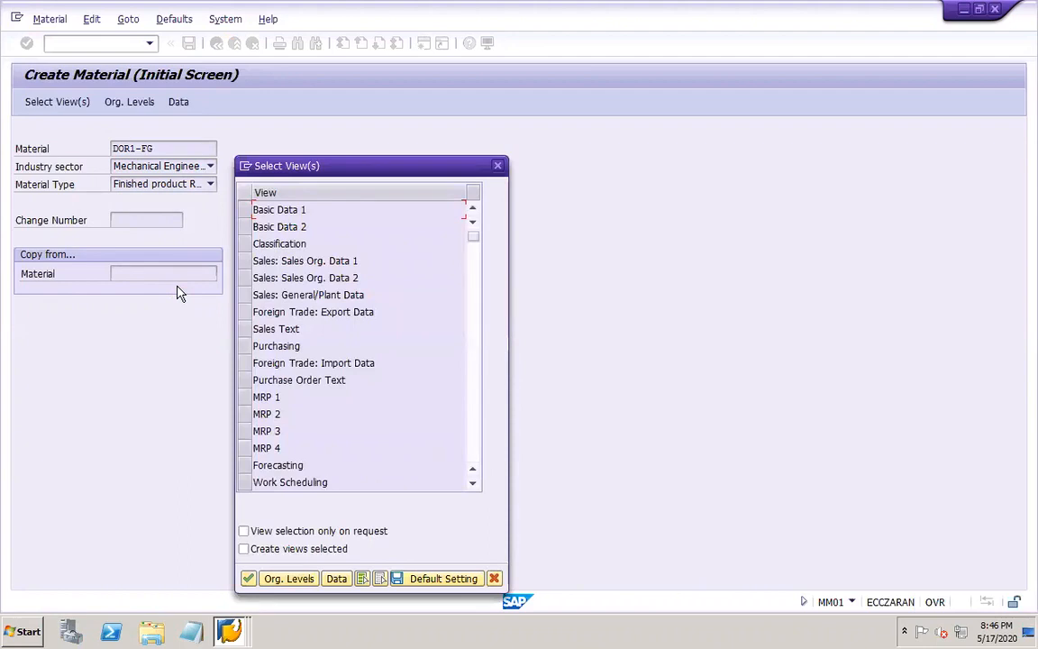
Select the Basic Data 1 and 2, Sales Org. Data 1 and 2, and Sales: General/Plant Data views
click(245, 211)
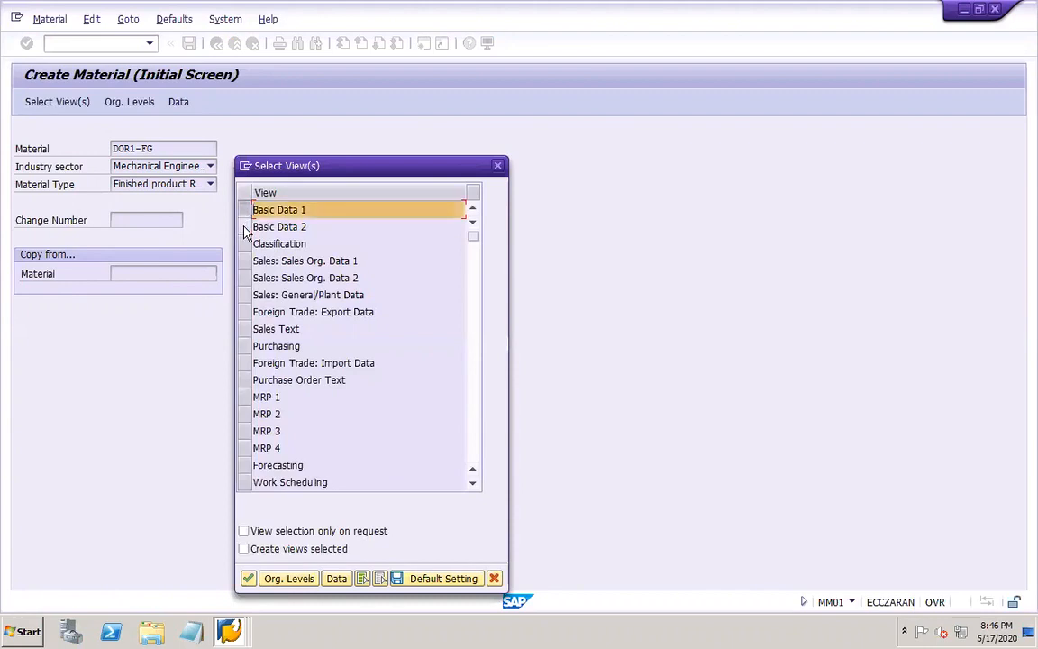
click(246, 228)
click(247, 261)
click(249, 279)
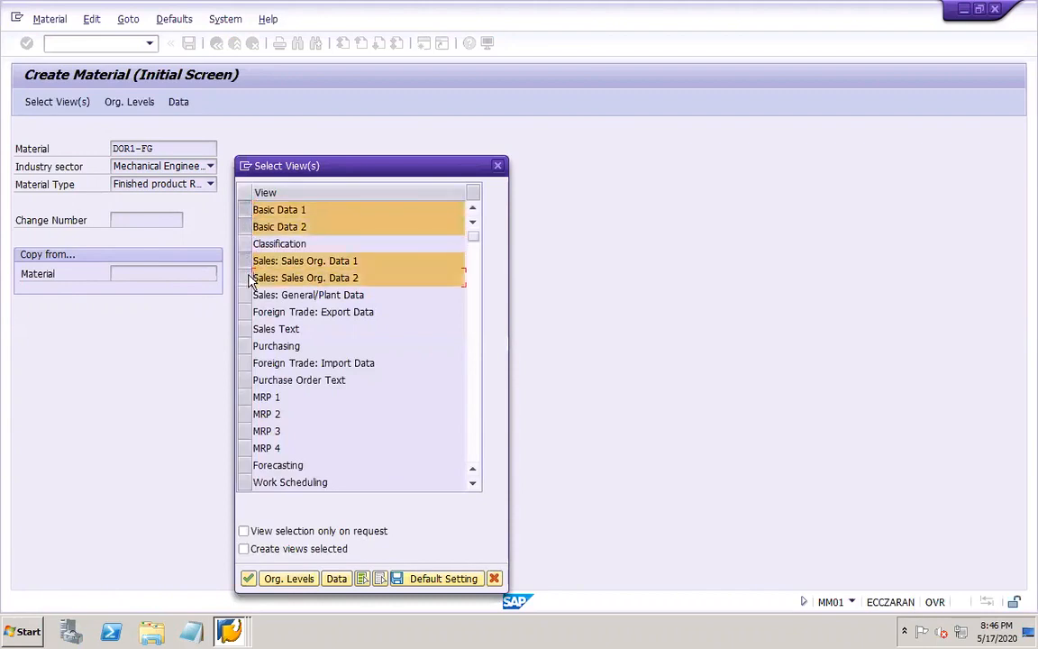
click(246, 295)
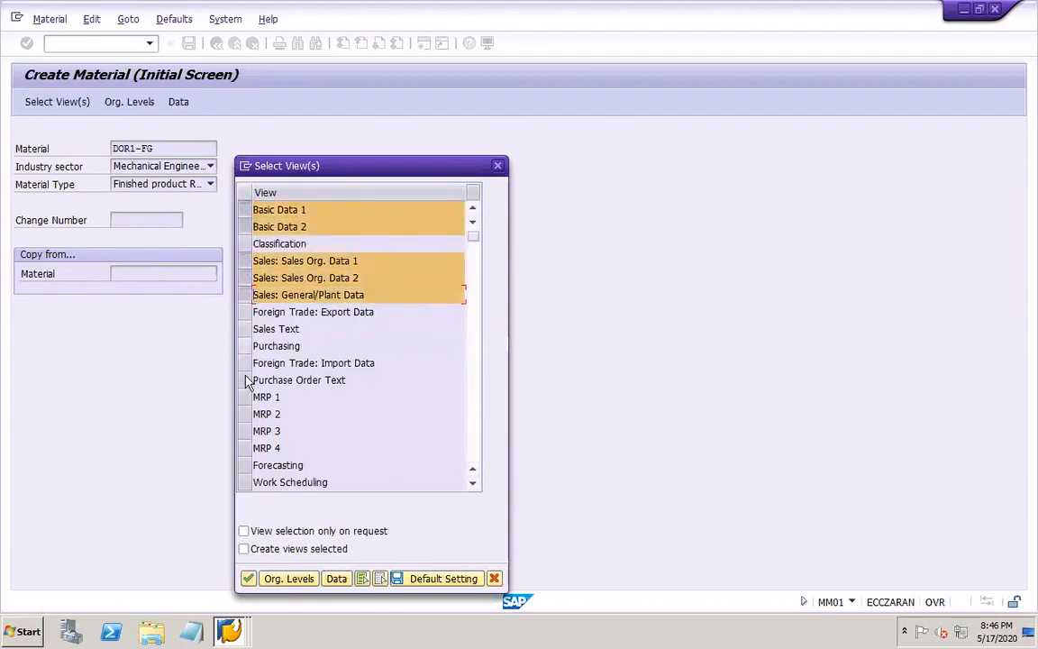
Add the Work Scheduling and MRP 1 to MRP 4 views to the selection
click(248, 484)
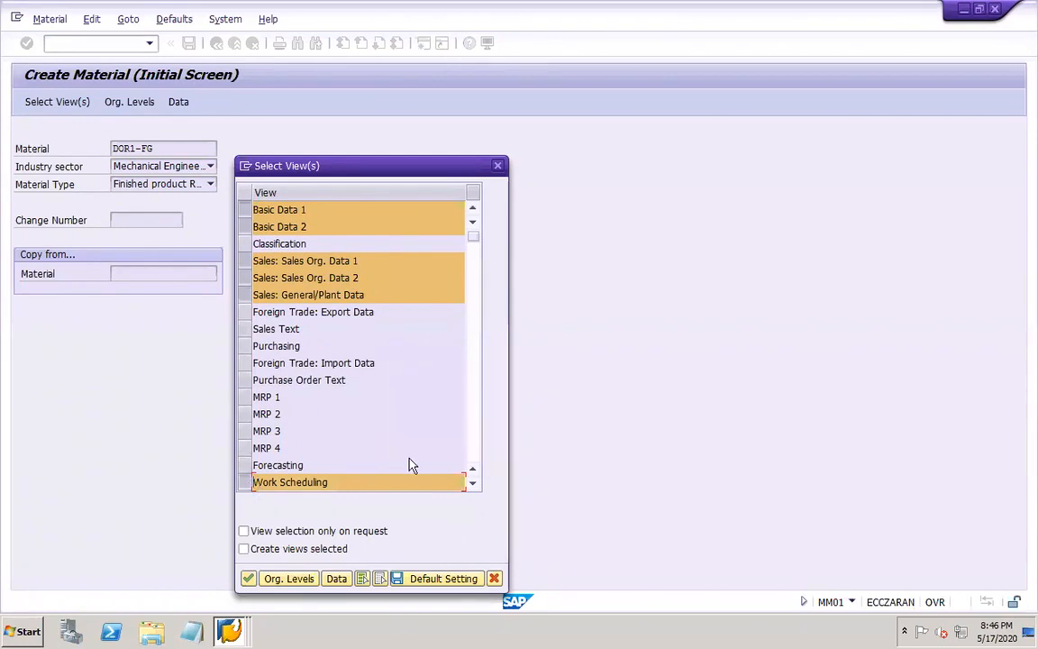
click(245, 397)
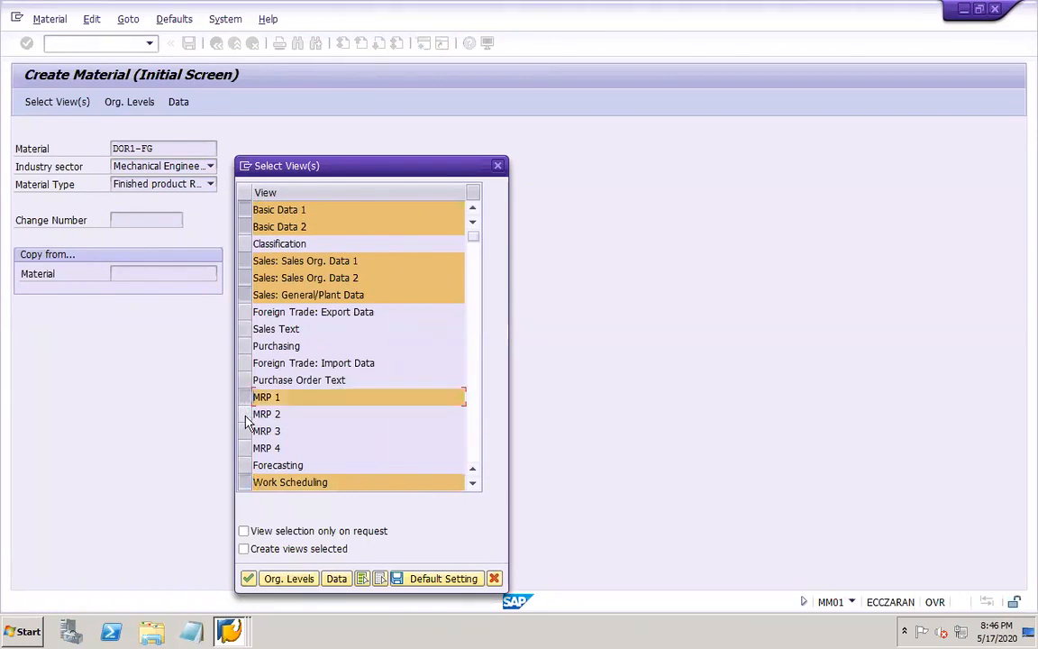
click(245, 414)
click(245, 430)
click(245, 448)
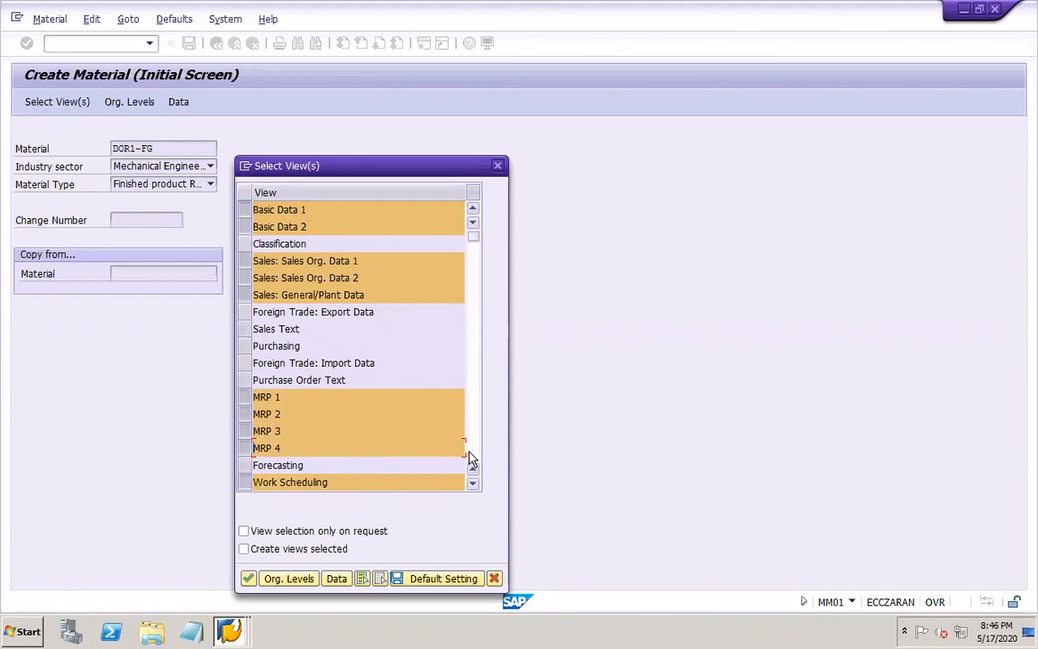
Add the General Plant Data / Storage 1 and 2, Accounting 1 and 2, and Costing 1 and 2 views and confirm the selection
click(470, 454)
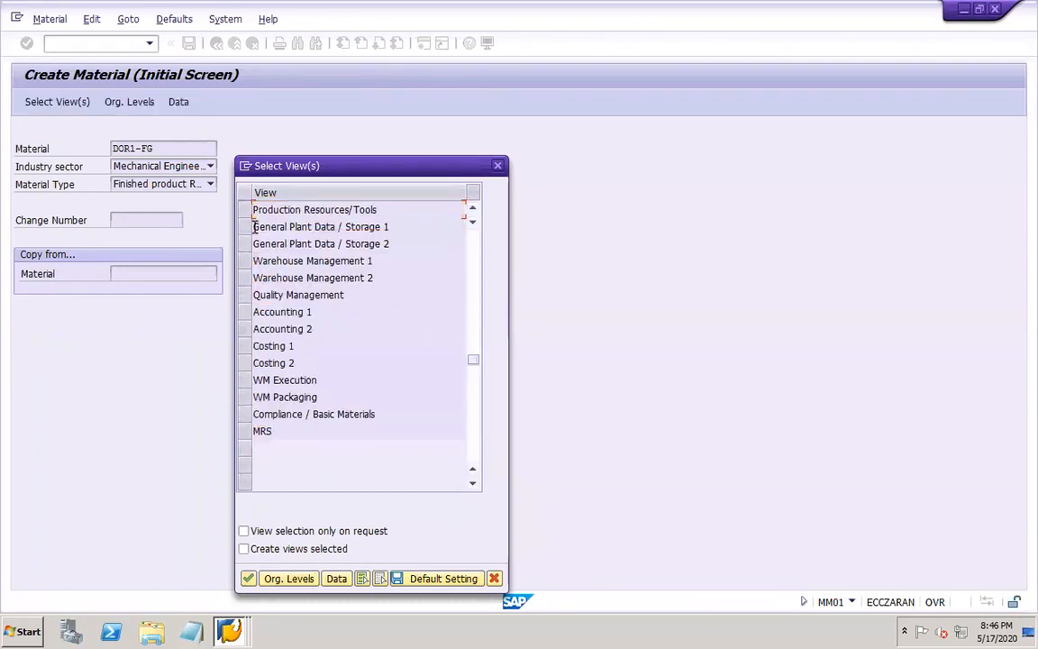
click(247, 226)
click(245, 244)
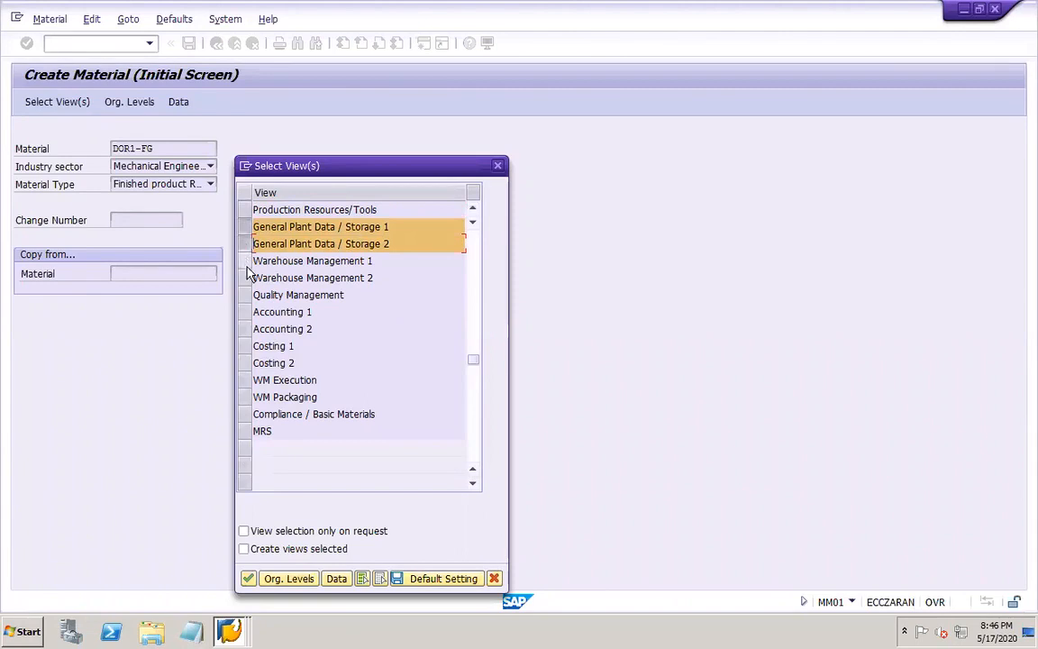
click(244, 312)
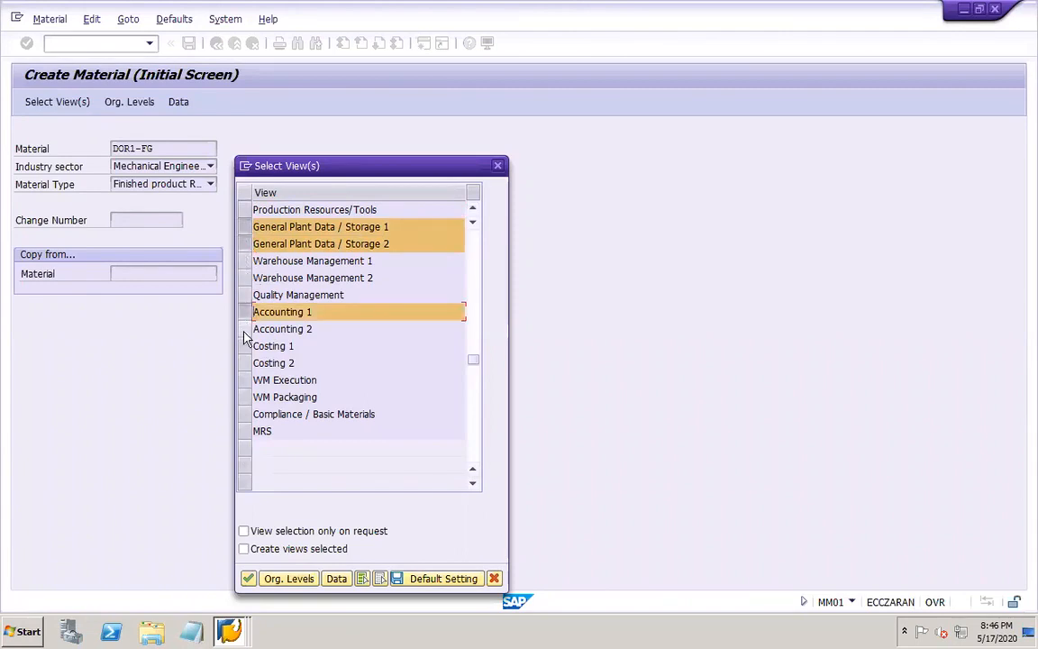
click(245, 329)
click(244, 346)
click(244, 363)
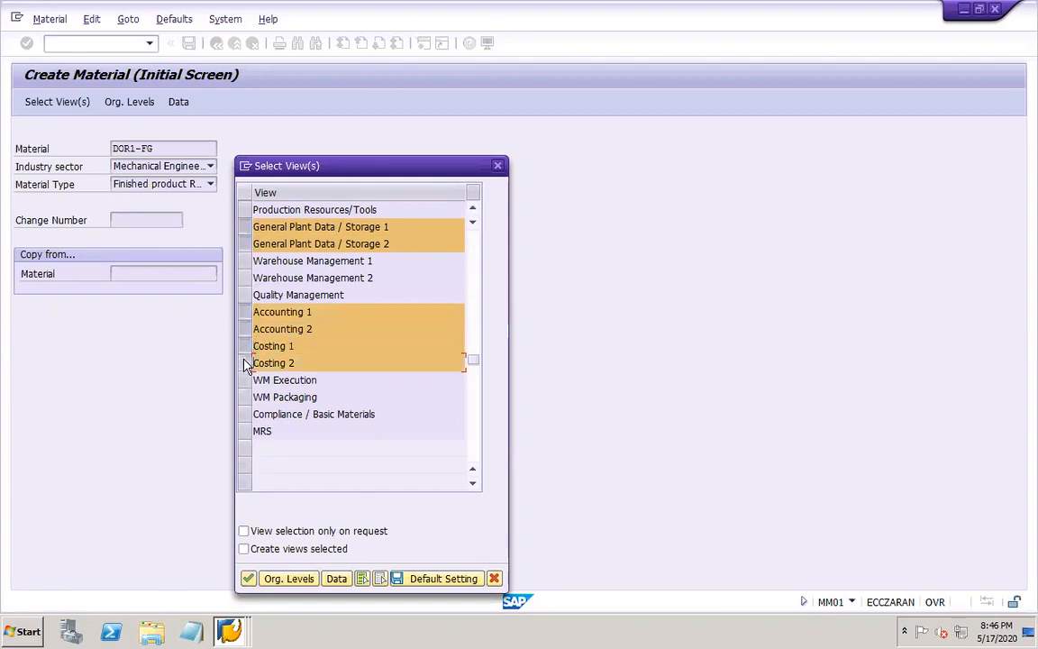
click(248, 578)
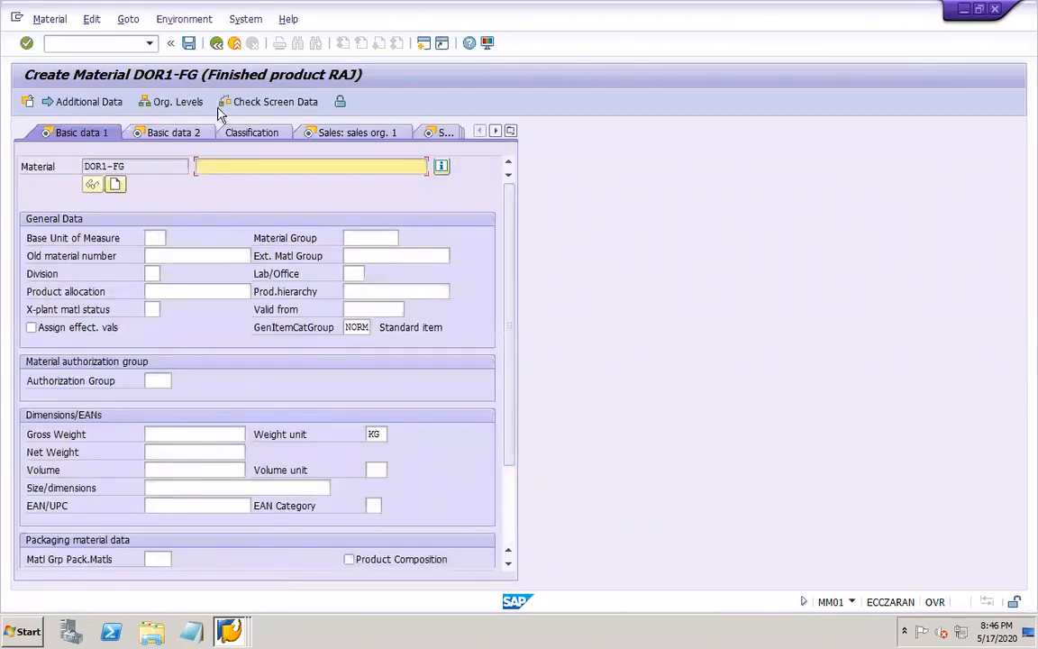
Copy the material code DOR1-FG into the material description
drag(132, 166, 83, 167)
key(ctrl+c)
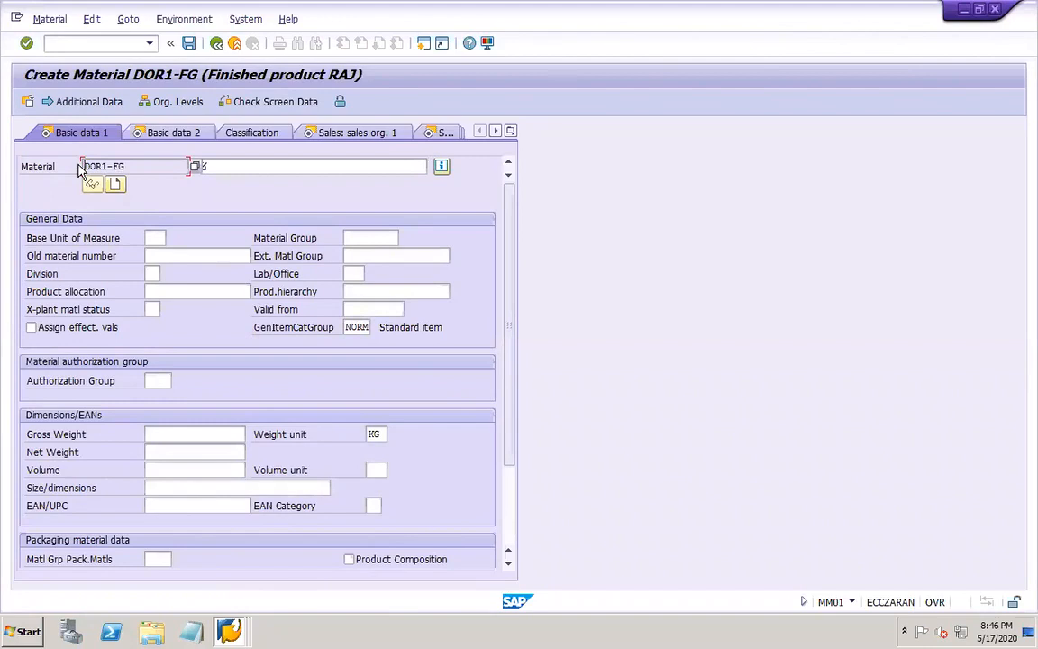
key(Tab)
key(ctrl+v)
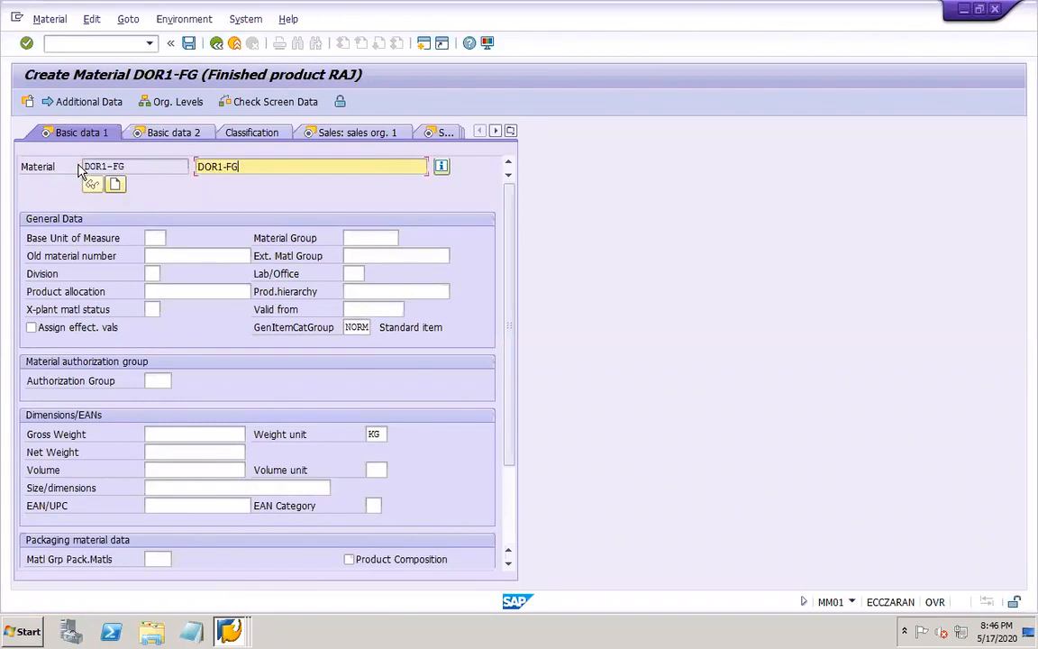
Set the base unit of measure to KG, the division to DO and the material group to DOR1-MTRL
click(172, 254)
click(160, 239)
text(KG)
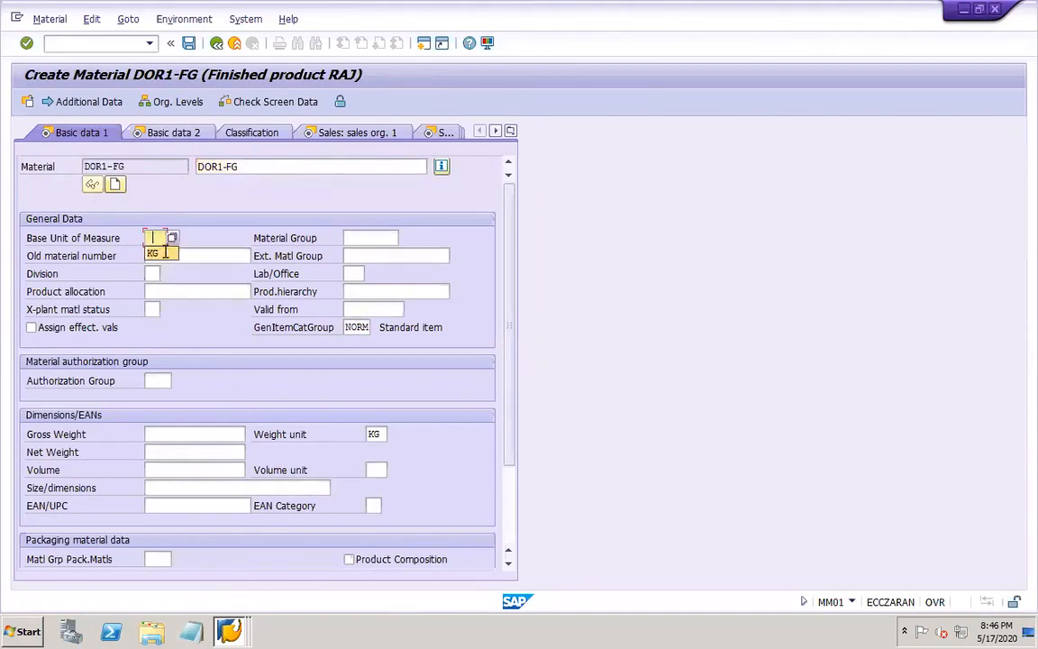
click(154, 274)
text(DO)
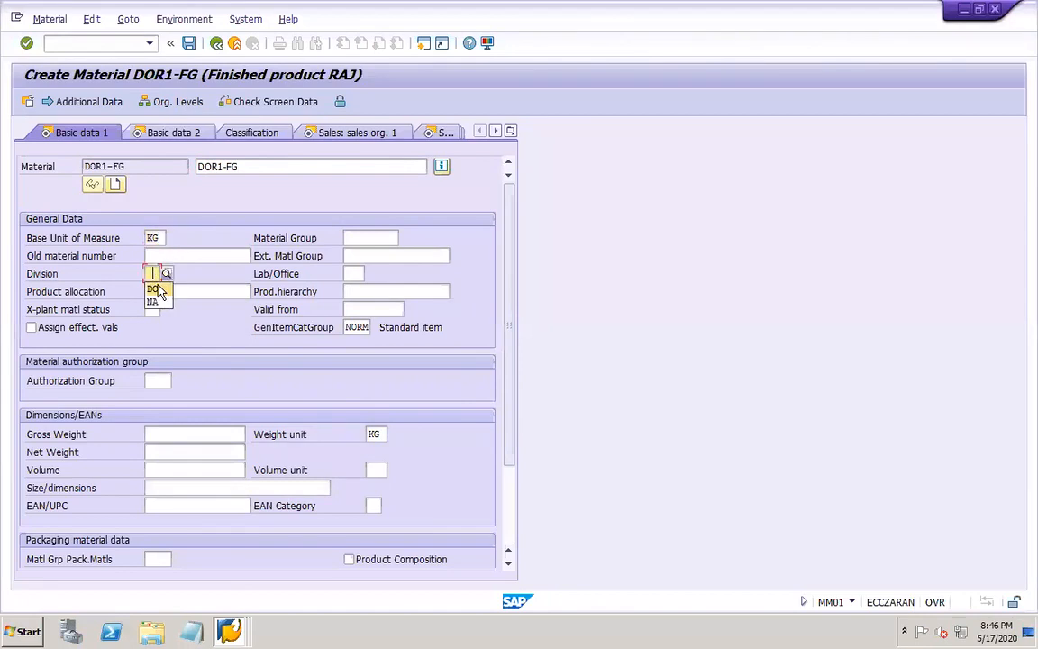
click(359, 237)
click(378, 254)
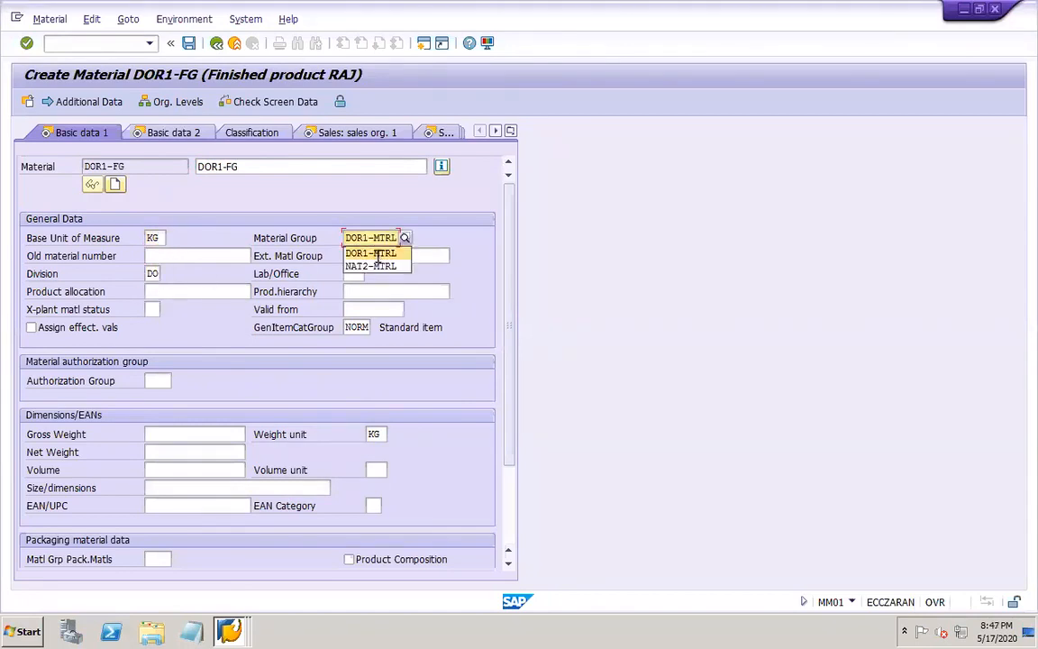
Set the gross weight, net weight and volume to 1 each, with CL as the volume unit
click(169, 434)
click(167, 449)
click(168, 451)
click(170, 469)
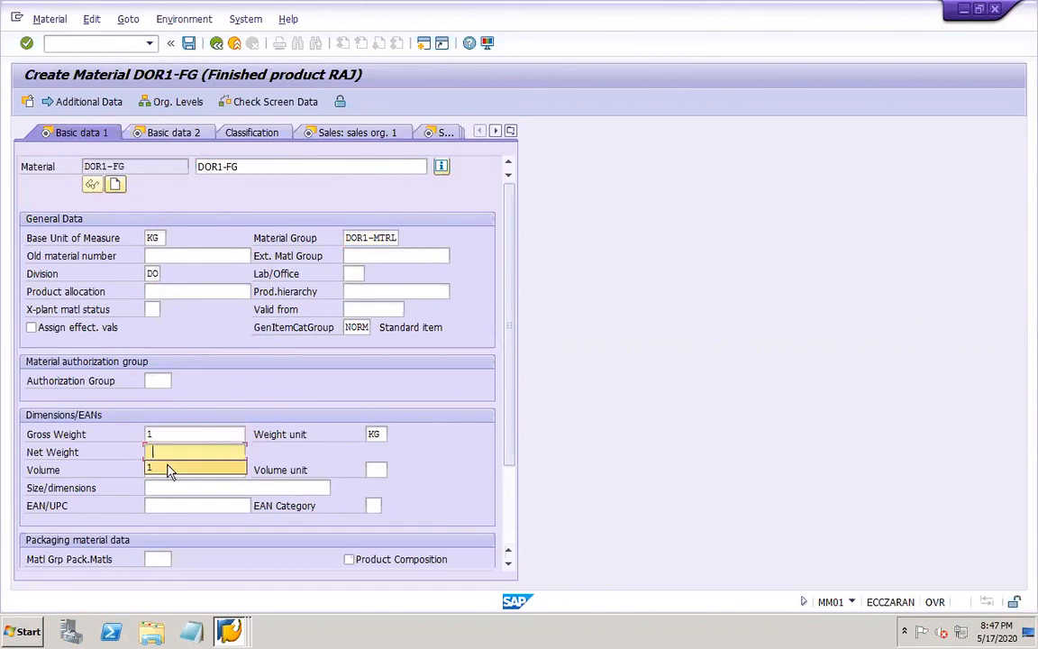
click(170, 468)
click(174, 486)
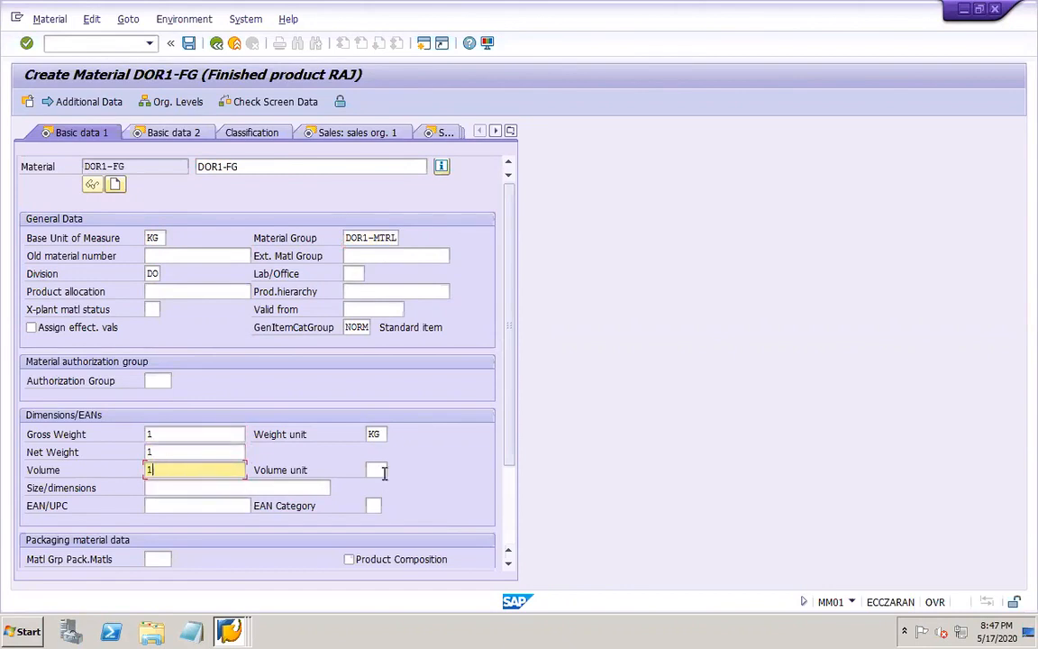
click(384, 472)
click(381, 489)
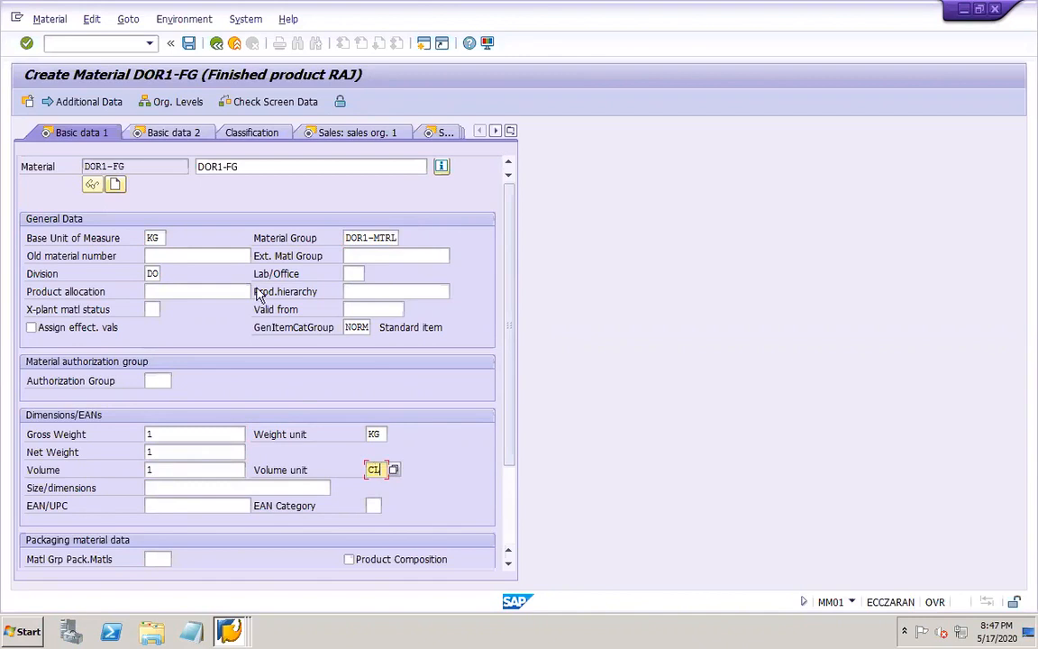
Assign the material's sales data to plant DOR1, sales organization DOR1 and distribution channel DO in the organizational levels
click(148, 135)
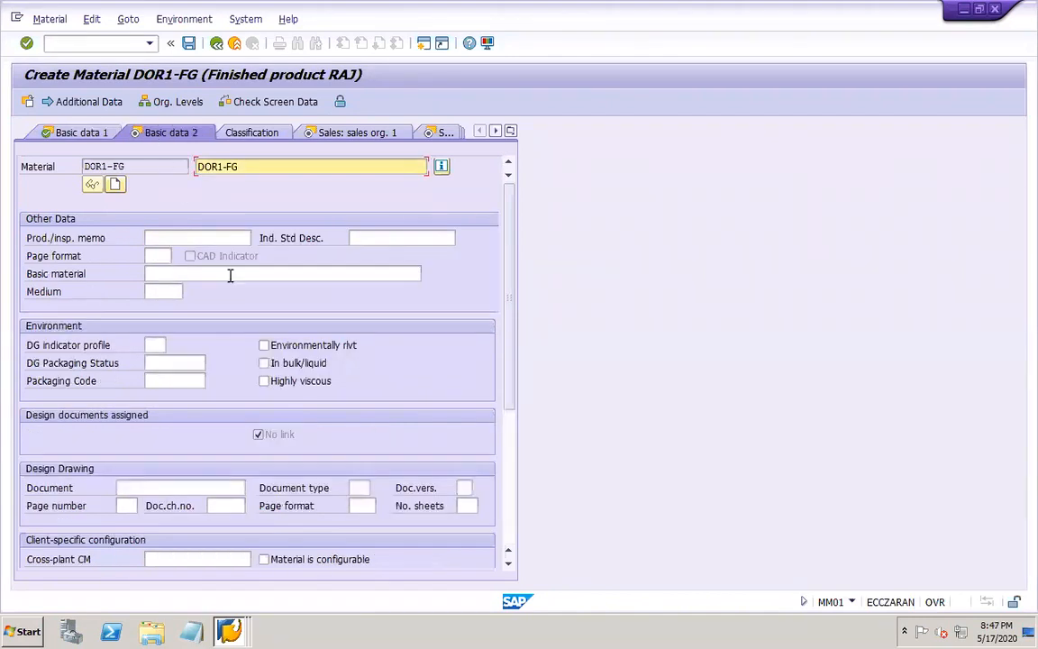
click(358, 133)
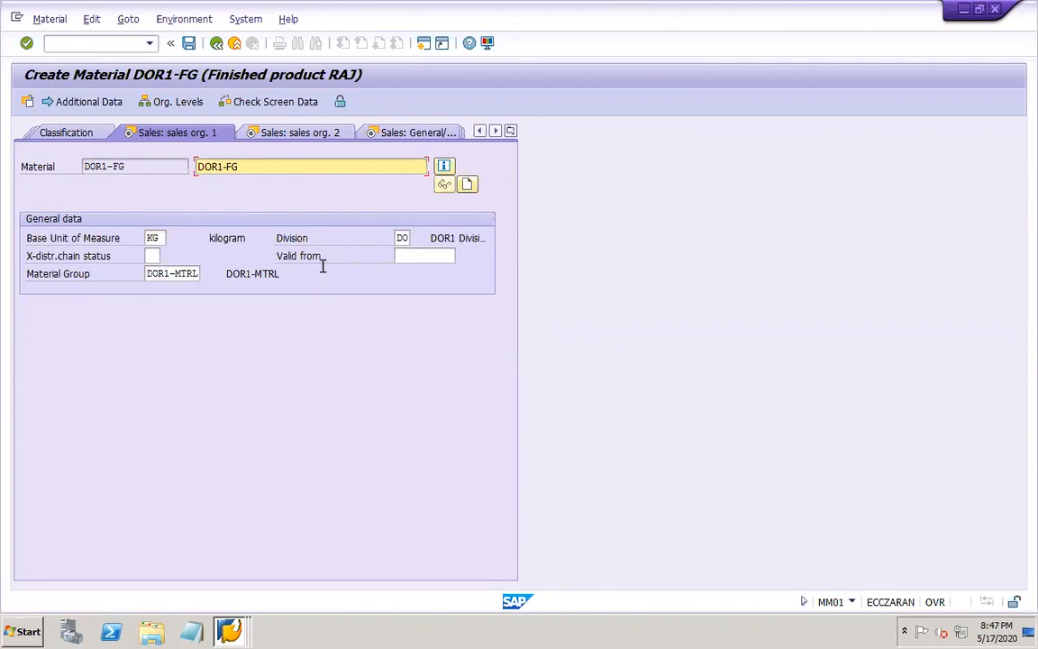
click(177, 103)
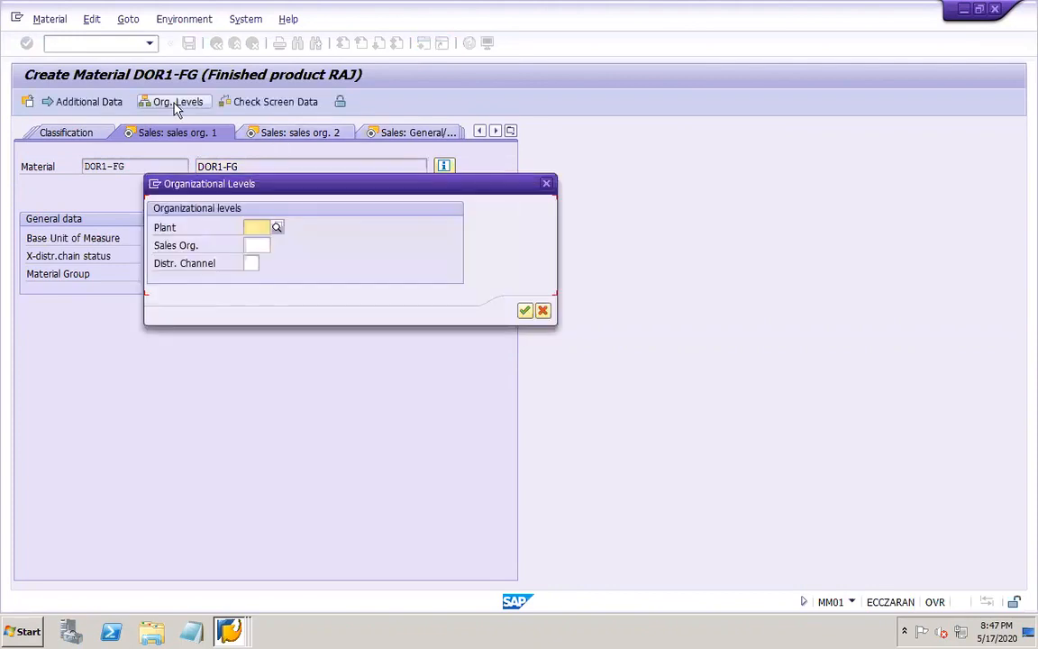
click(256, 225)
text(DOR1)
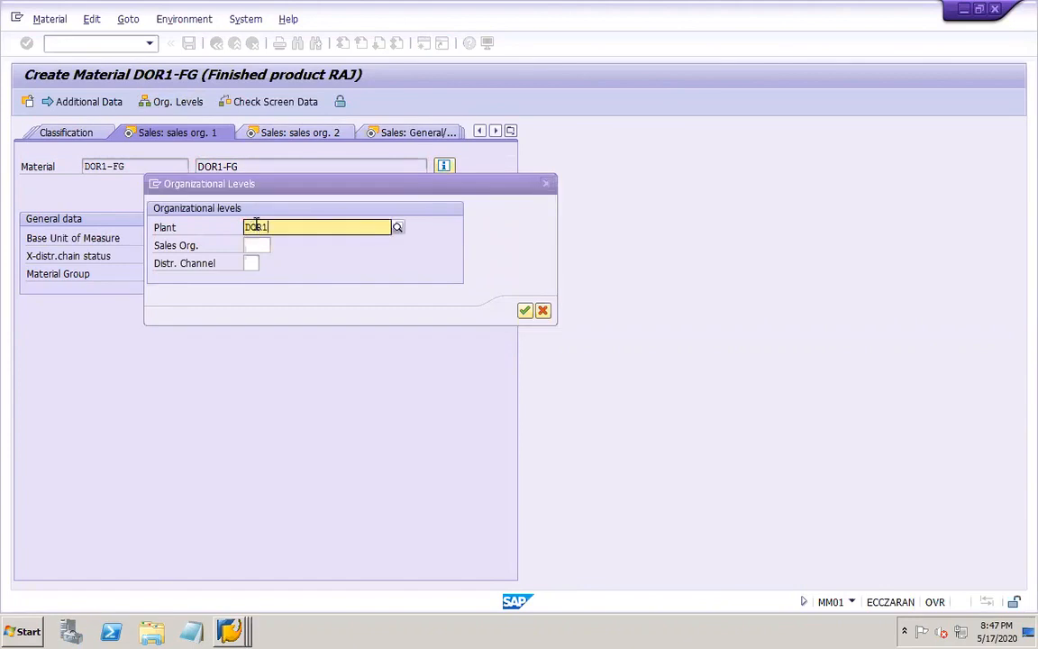
click(269, 261)
click(255, 245)
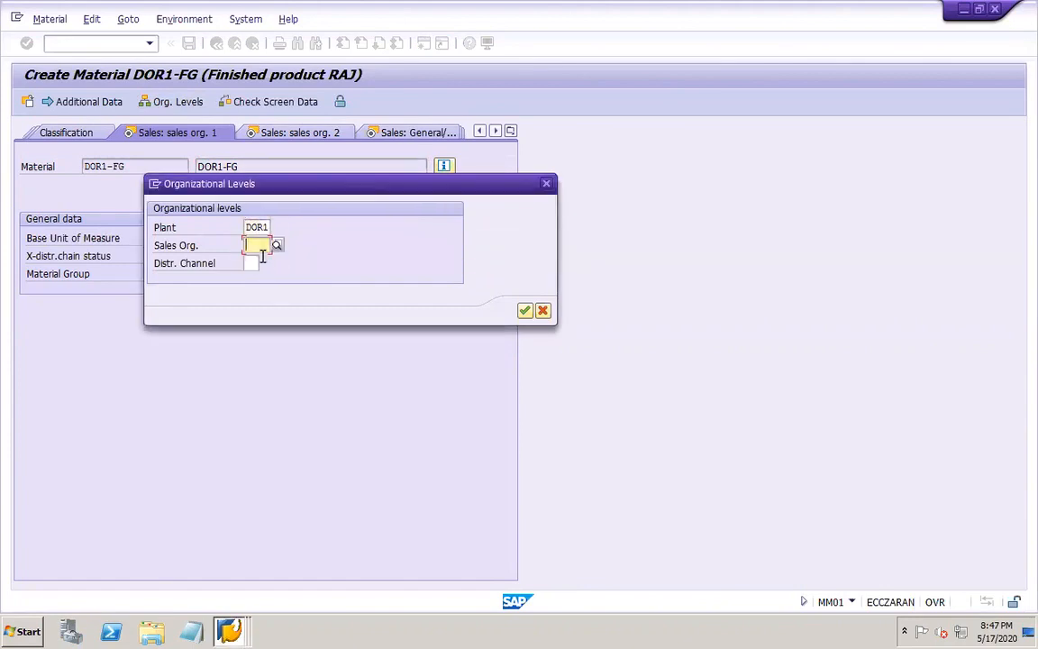
text(DOR1)
click(253, 261)
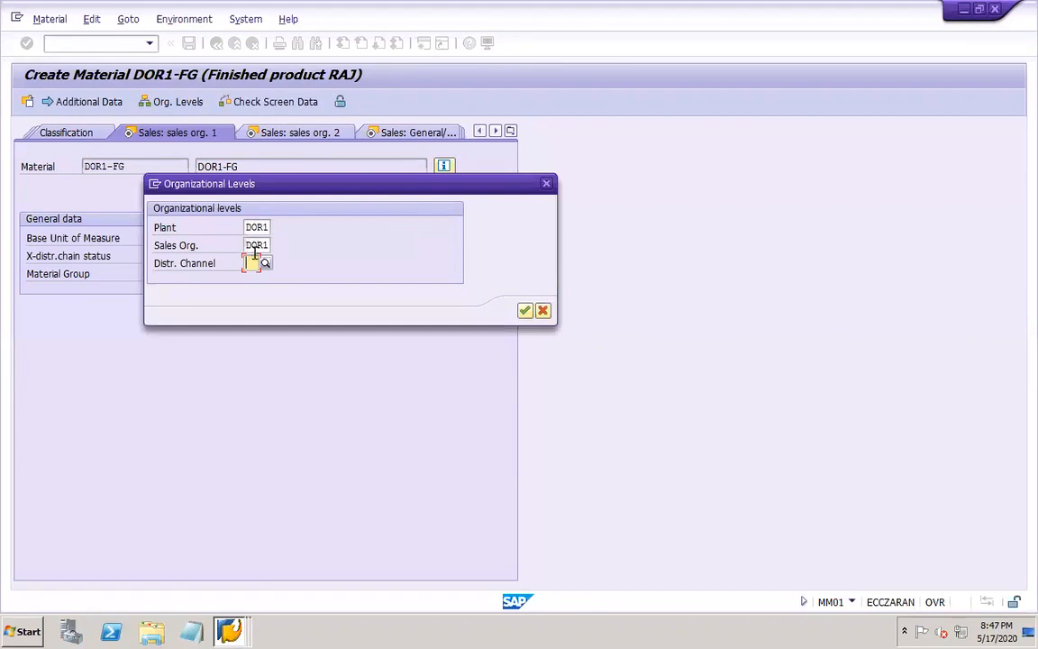
text(DO)
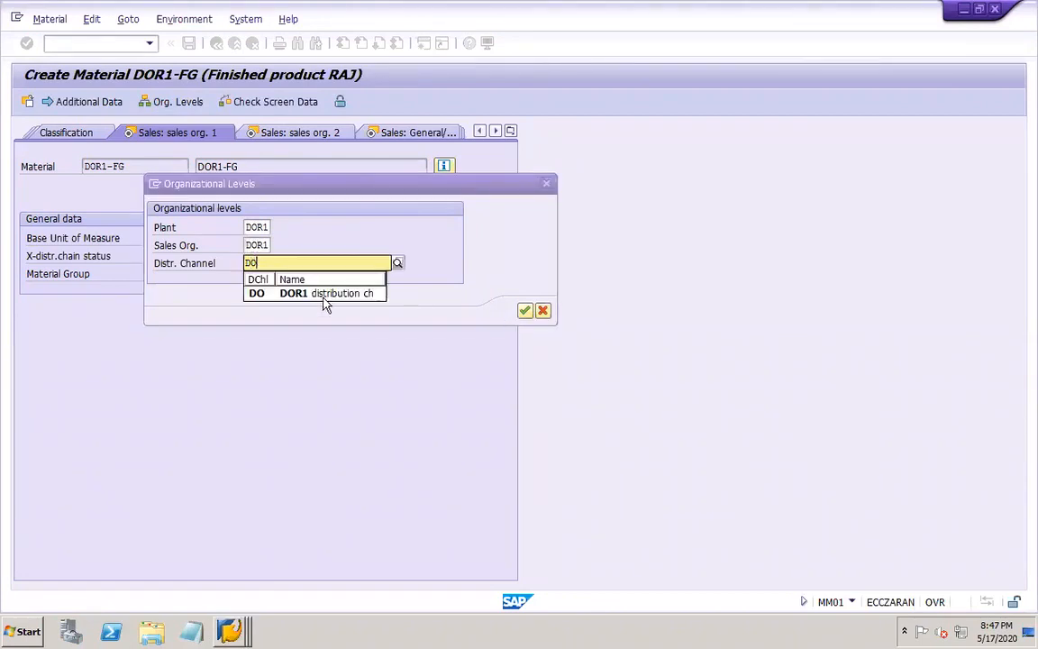
click(314, 295)
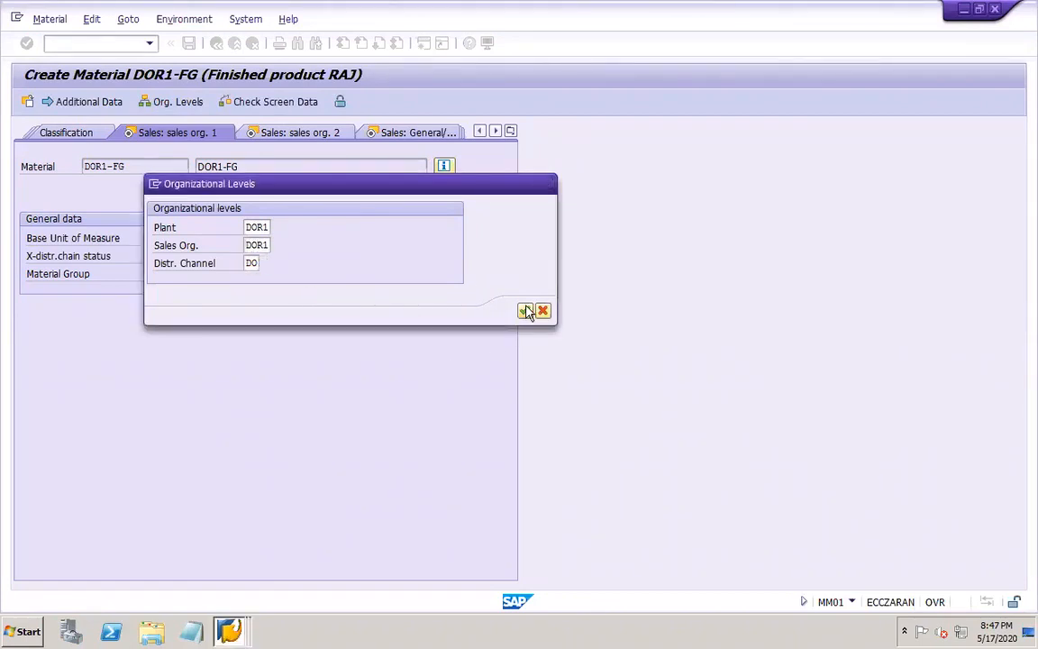
click(526, 311)
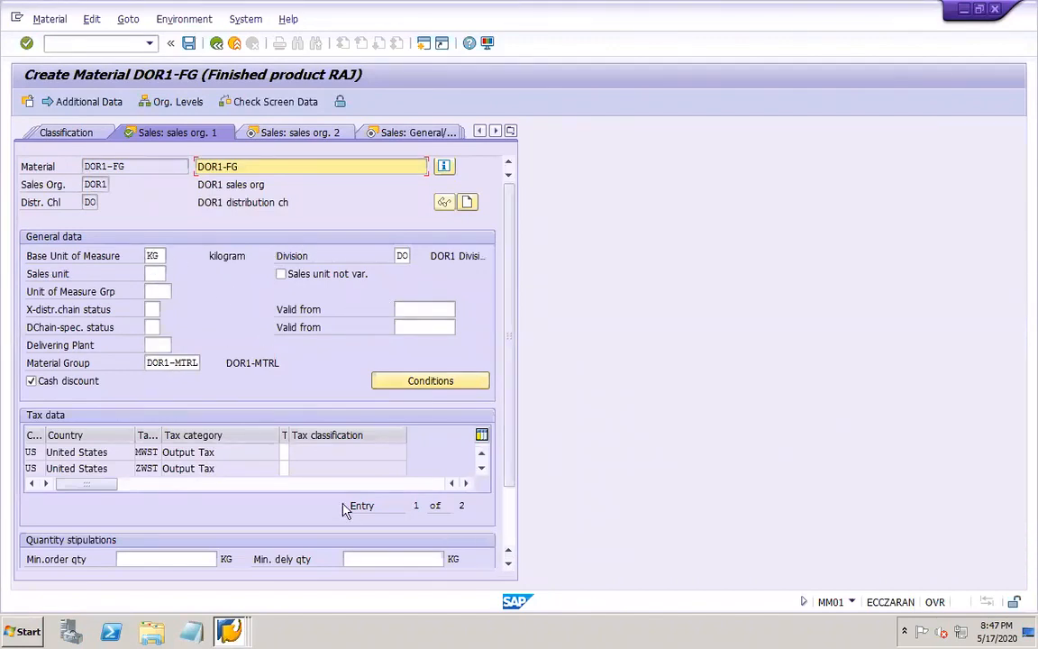
Set the tax classification to 0 for both output tax categories, MWST and ZWST, in the sales org. 1 data
click(286, 451)
click(285, 469)
click(284, 468)
click(295, 470)
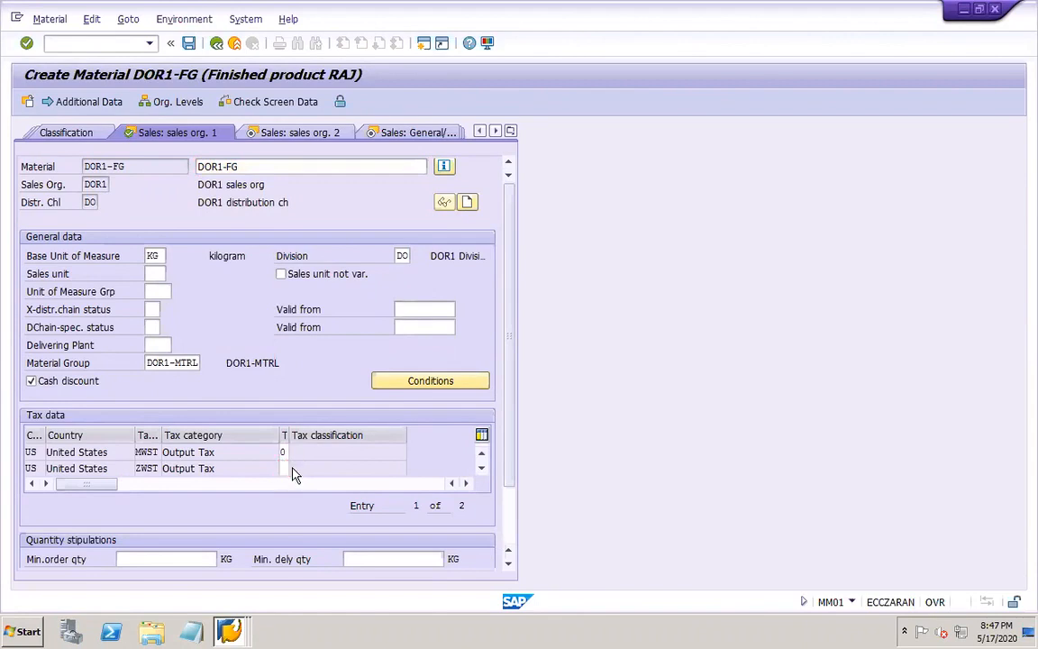
click(200, 161)
click(481, 467)
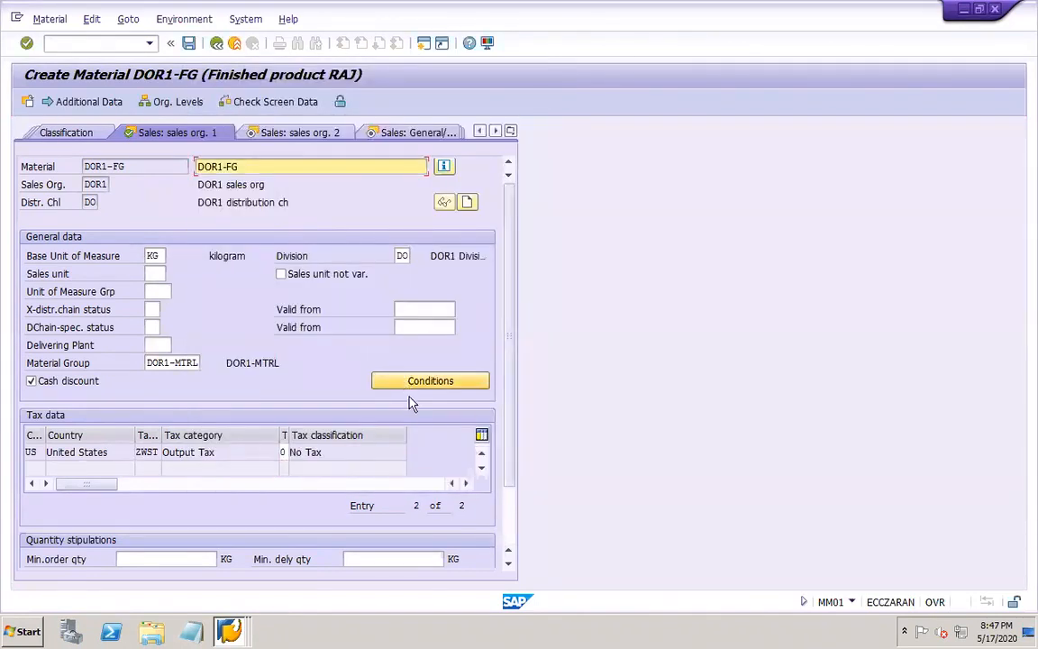
Set the account assignment group to 03 in the sales org. 2 data
click(286, 134)
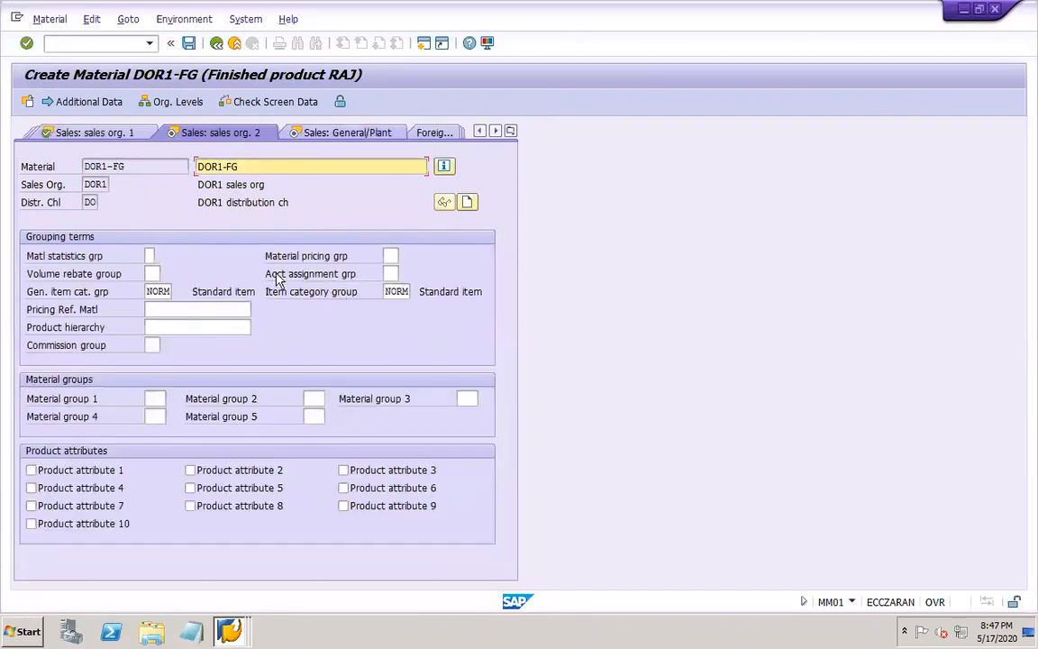
click(391, 273)
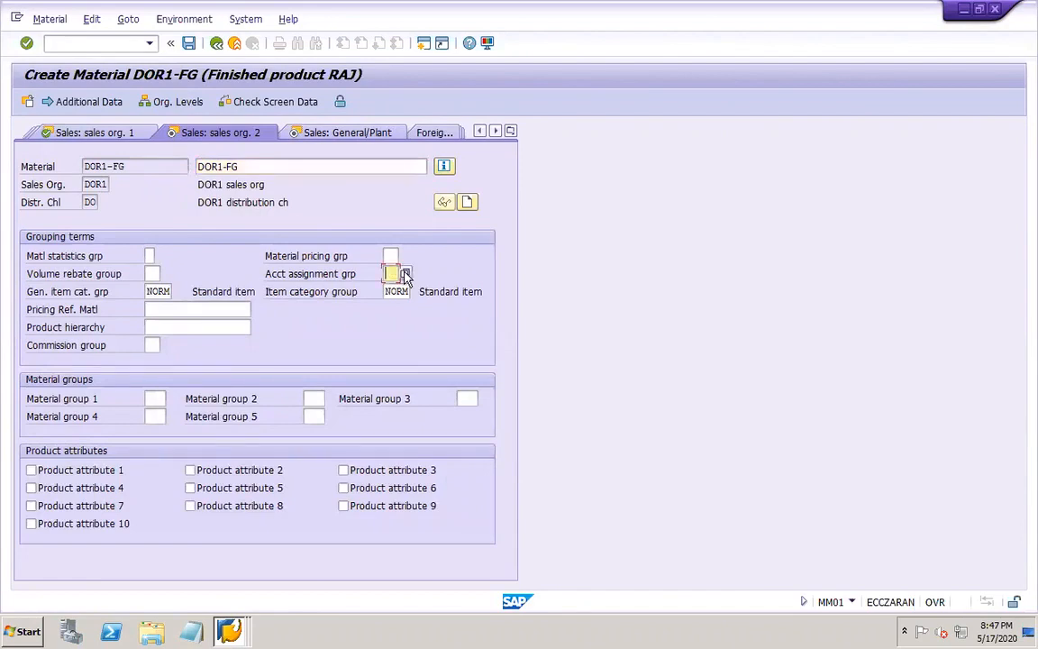
click(404, 275)
double_click(446, 325)
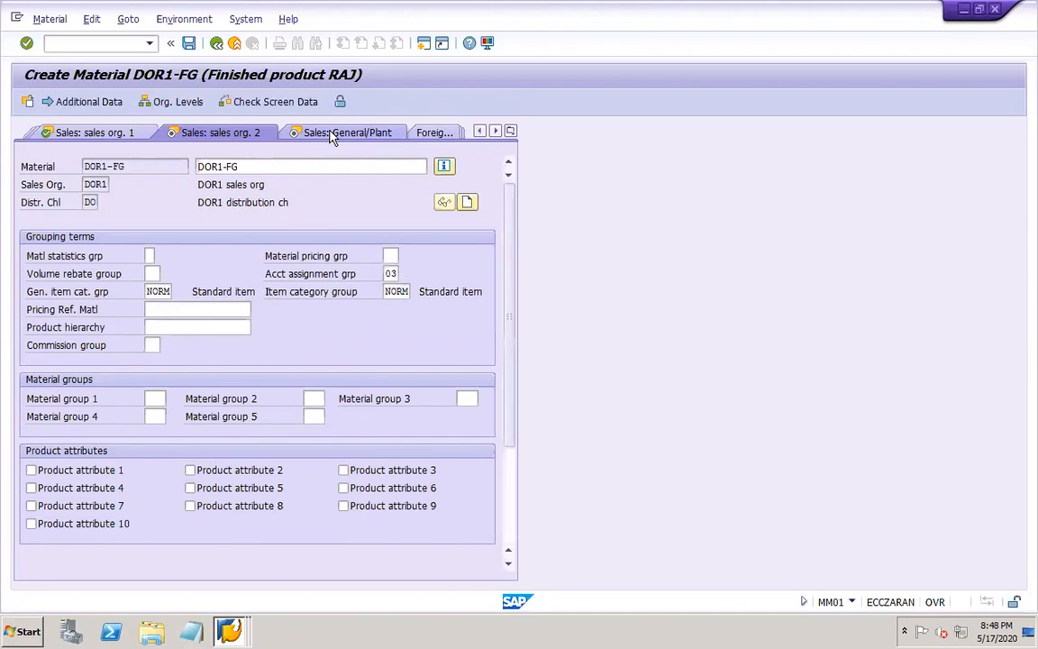
Set the availability check to KP (No check) in the Sales: General/Plant data
click(335, 133)
click(151, 309)
click(166, 309)
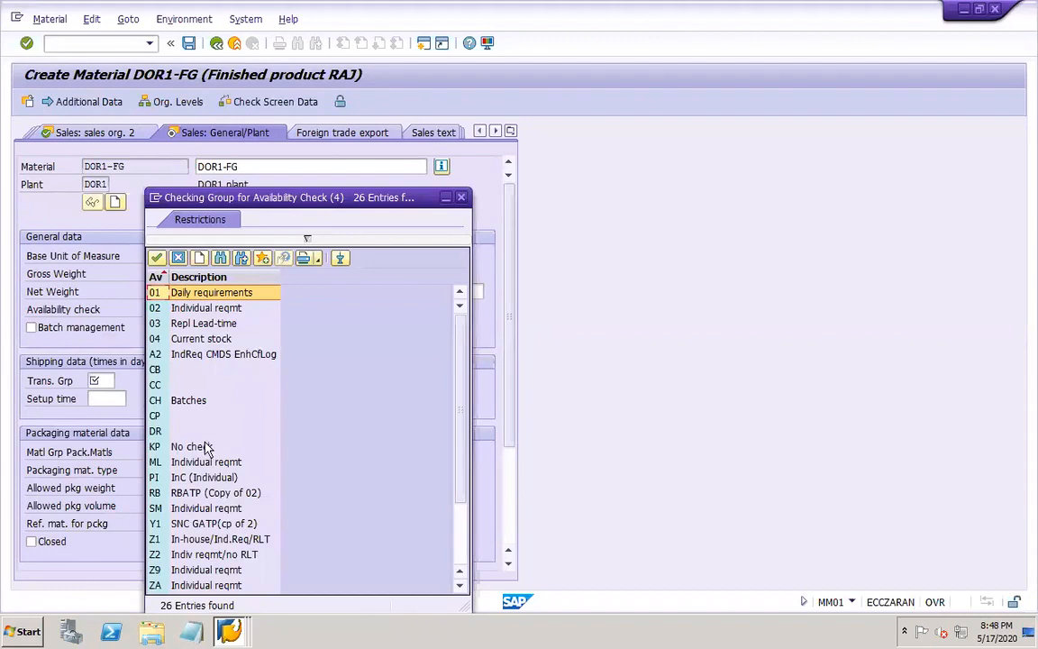
double_click(203, 447)
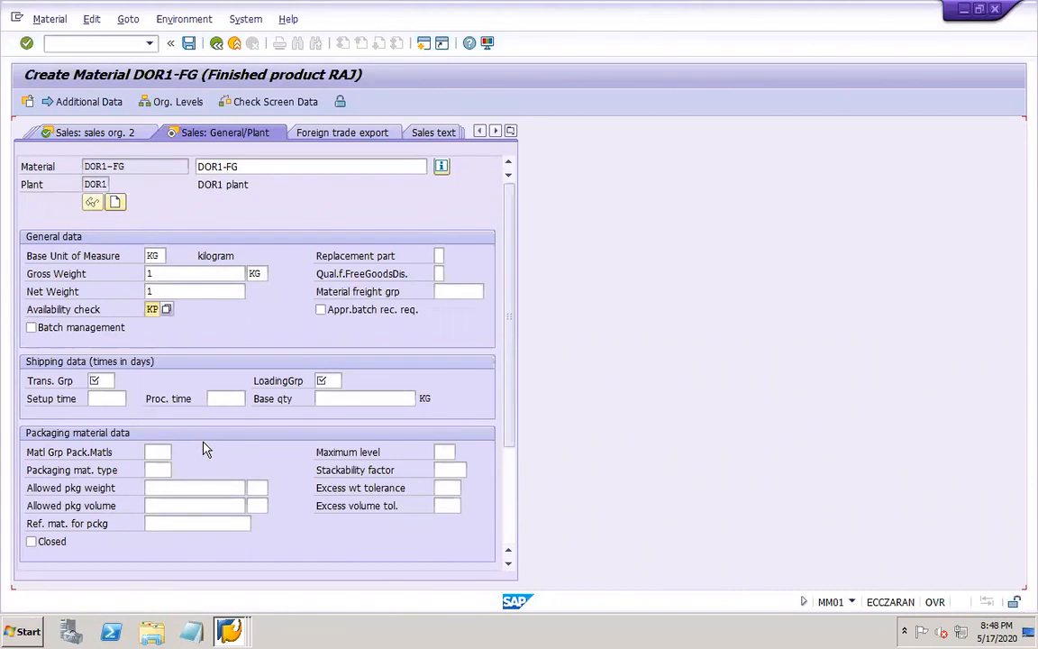
Set the transportation group to 0003 (Container) and enable batch management for the material
click(108, 381)
click(122, 382)
click(142, 327)
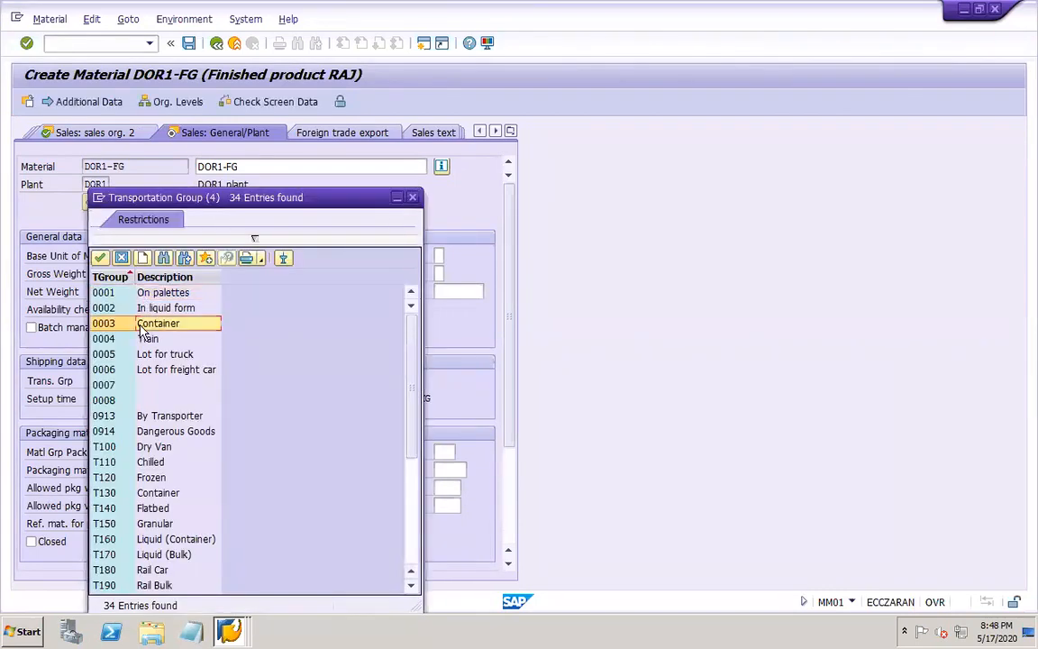
double_click(141, 327)
click(141, 331)
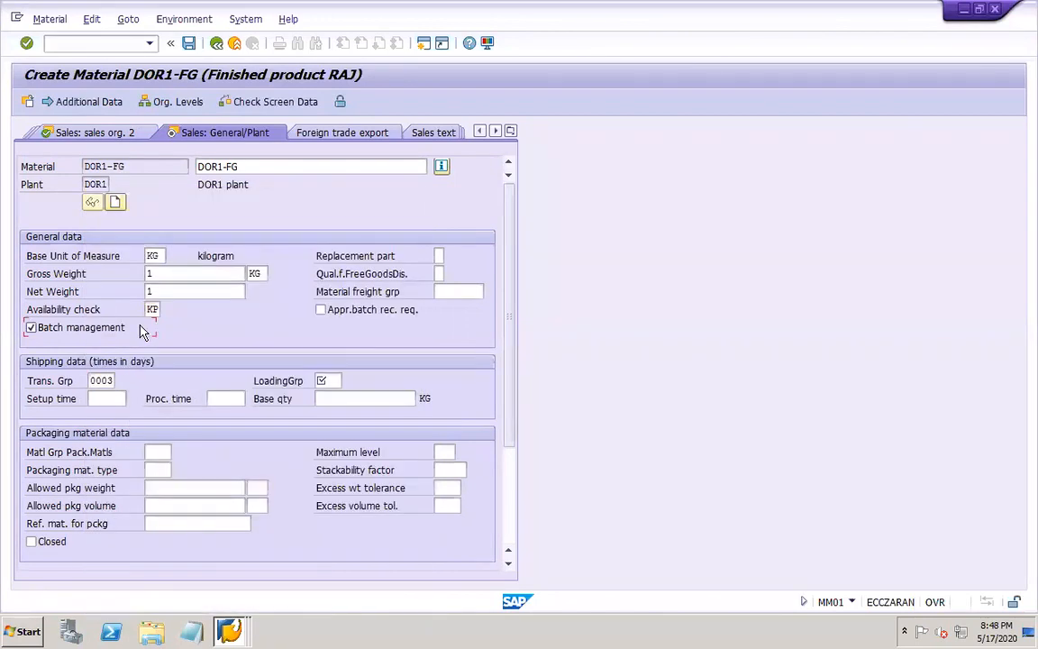
Set the loading group to 0003 in the shipping data
click(330, 382)
click(348, 382)
click(370, 325)
double_click(371, 325)
Set the MRP type to ND (No planning) in the MRP 1 view
click(515, 133)
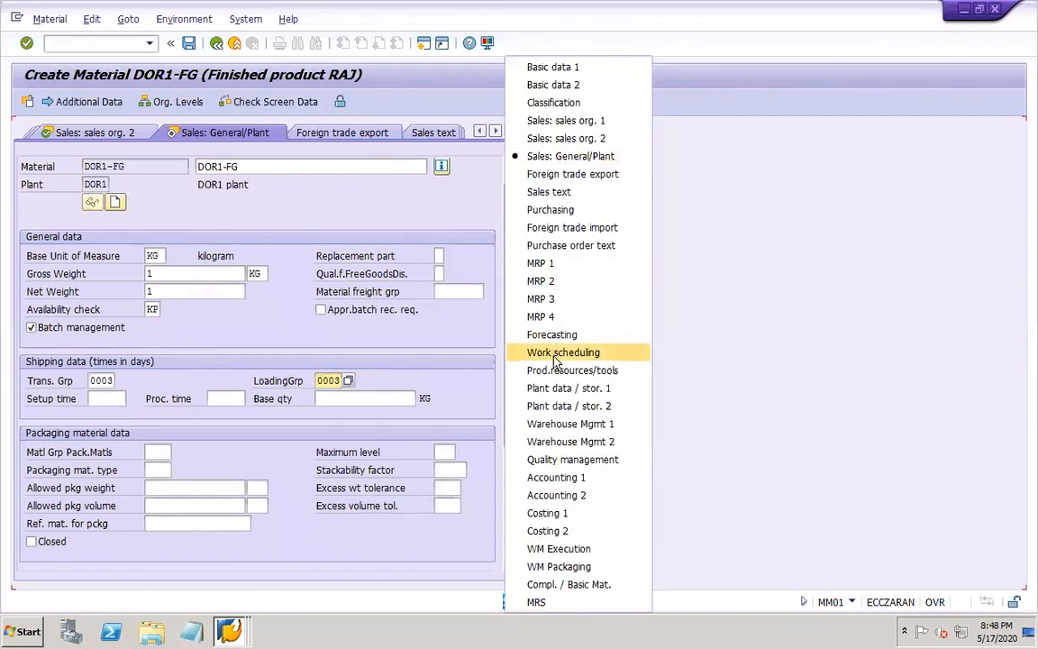
click(547, 267)
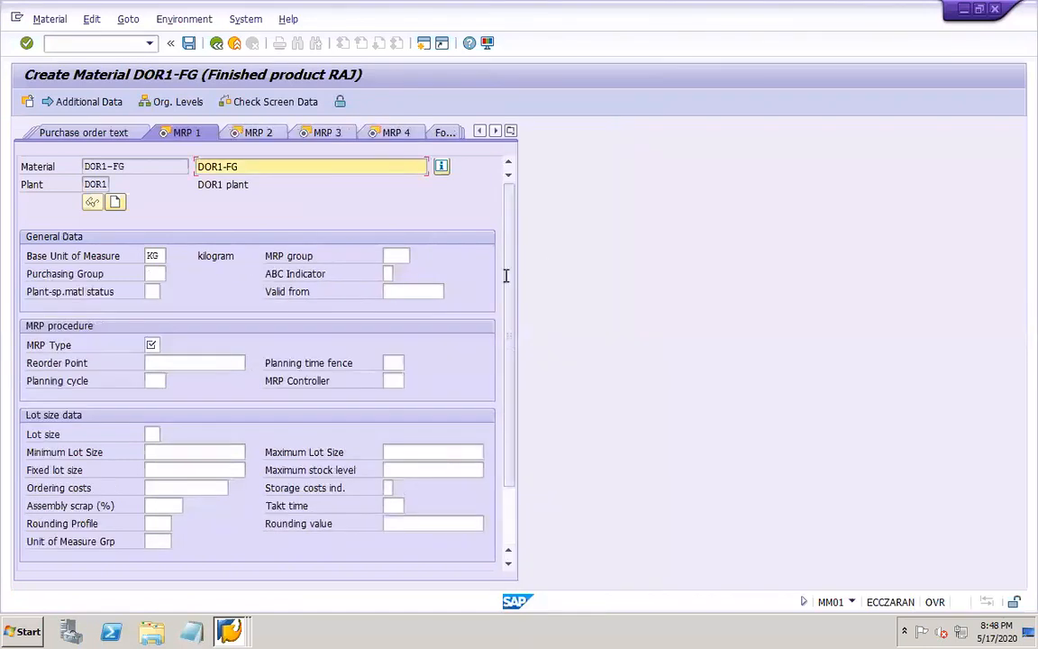
click(160, 344)
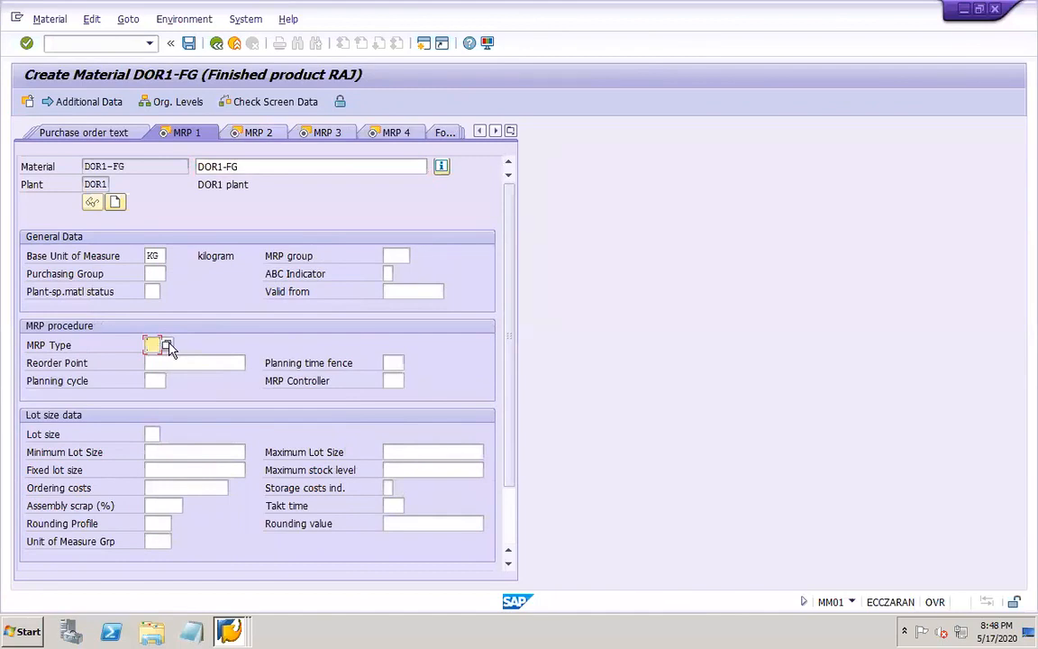
click(165, 343)
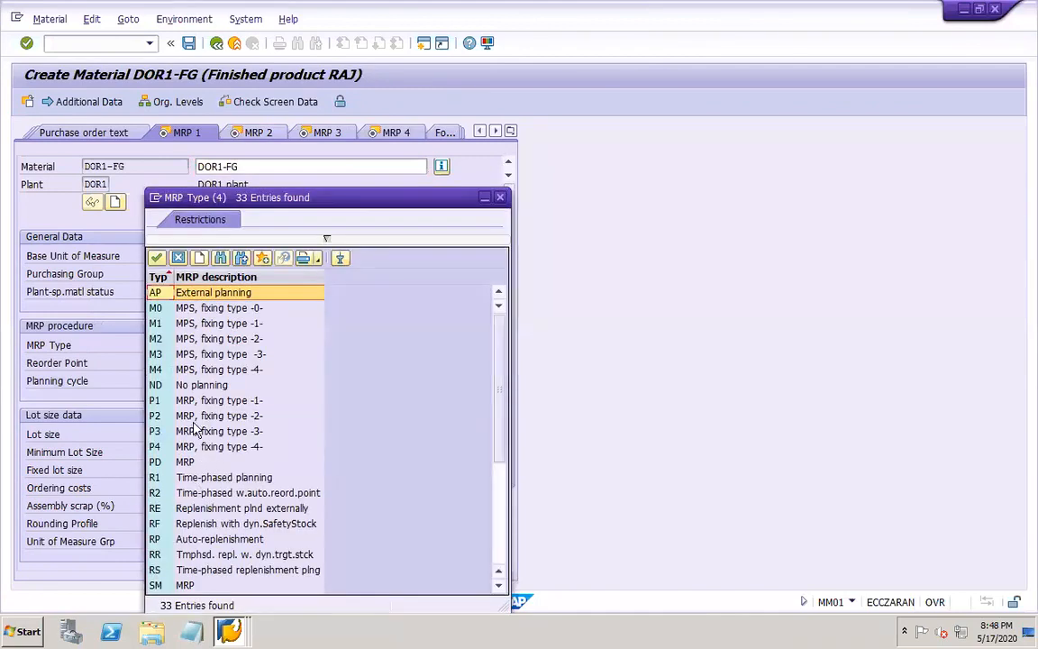
click(181, 387)
double_click(181, 387)
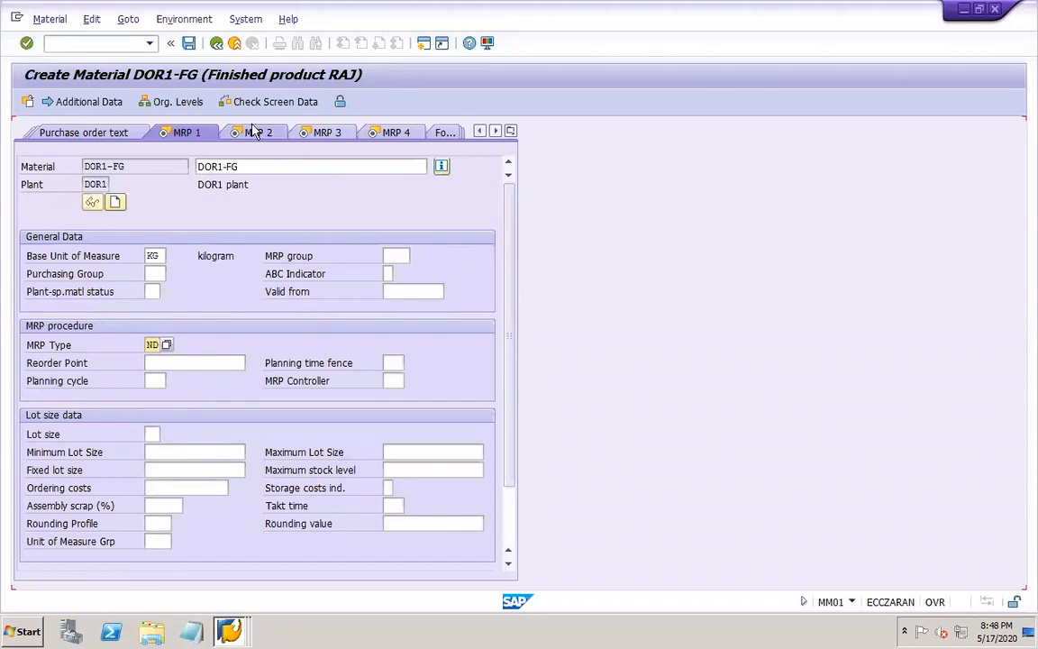
Set the valuation class to D-FG (DOR1 FG) in the Accounting 1 view
click(510, 132)
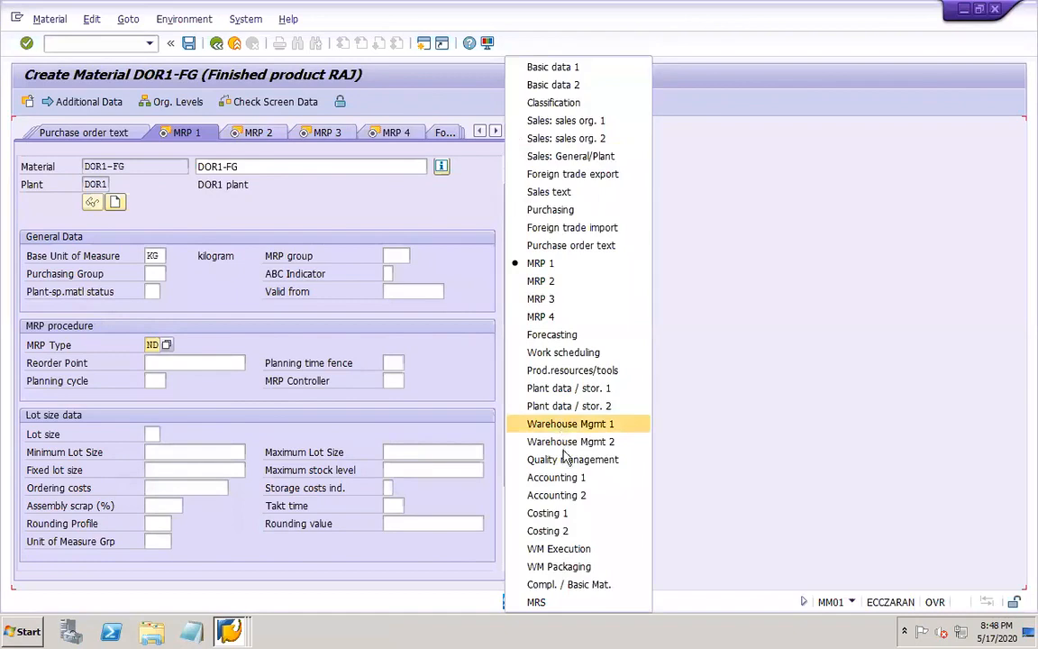
click(572, 477)
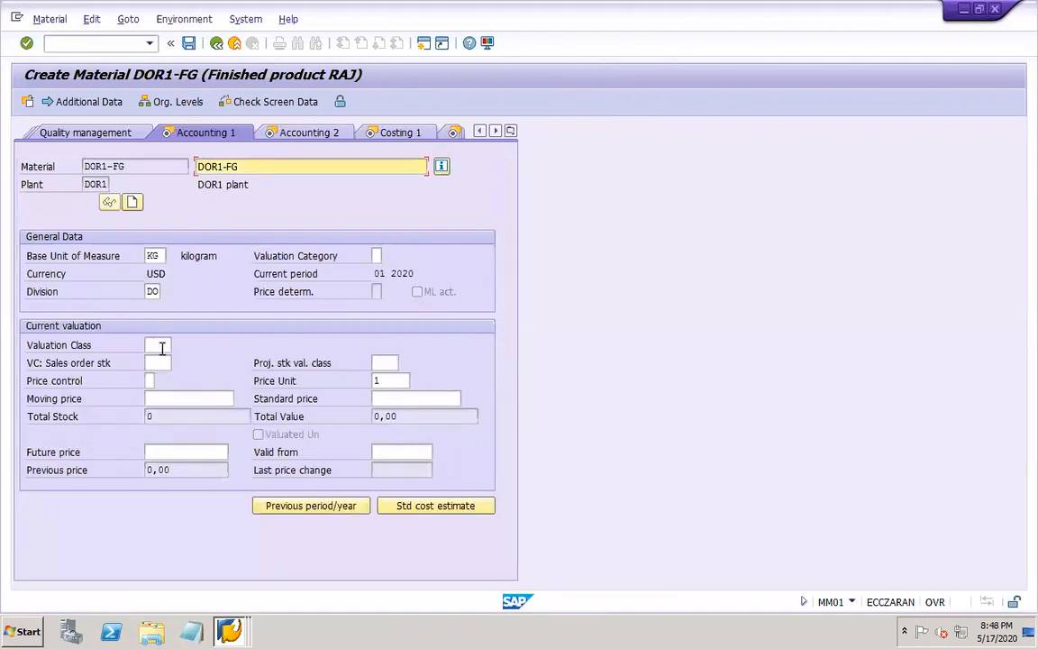
click(160, 345)
click(167, 345)
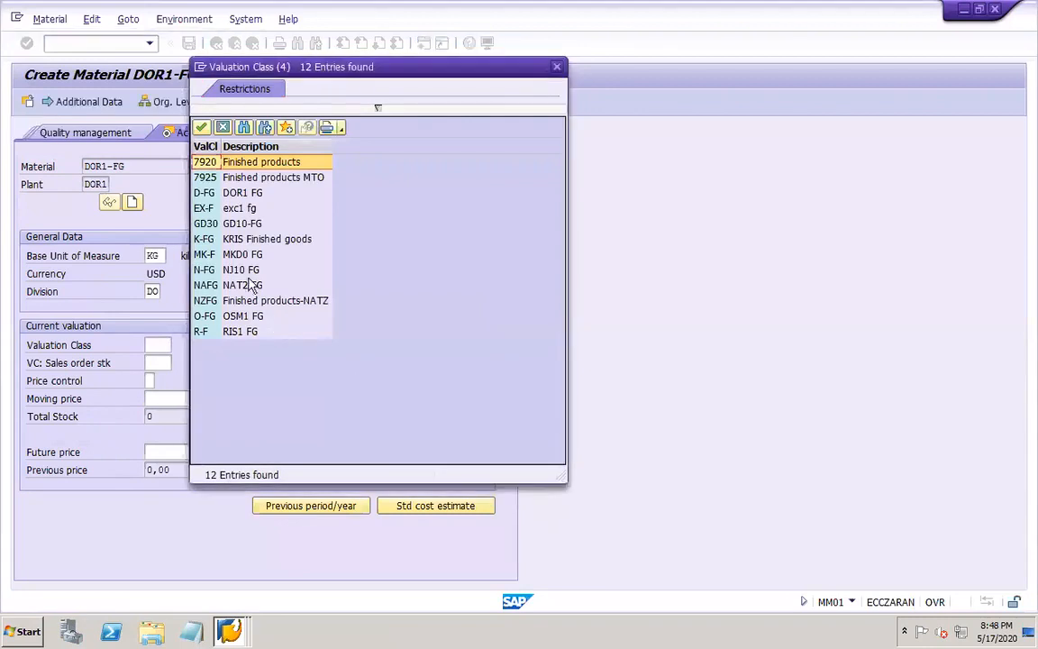
double_click(240, 193)
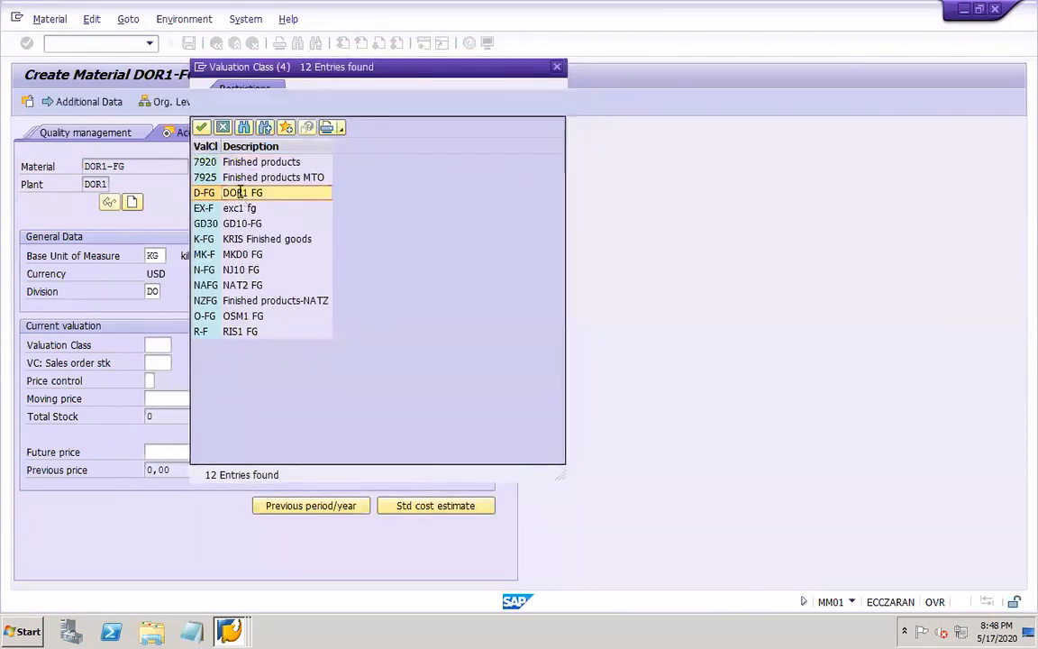
Set the price control to S with moving price and standard price both 400, and save the material
click(150, 380)
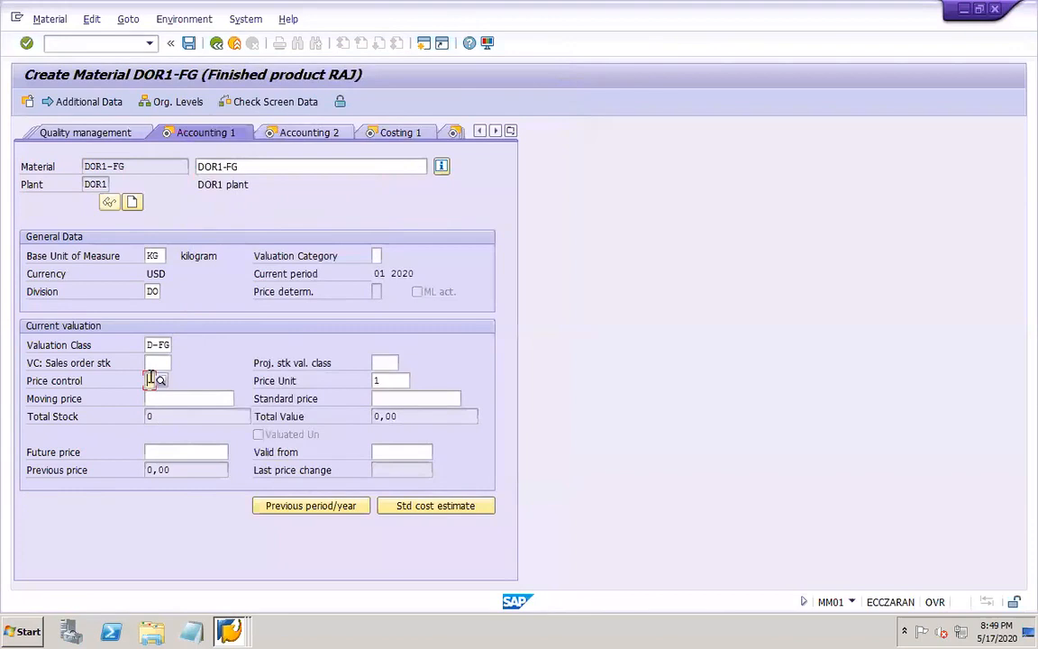
click(159, 380)
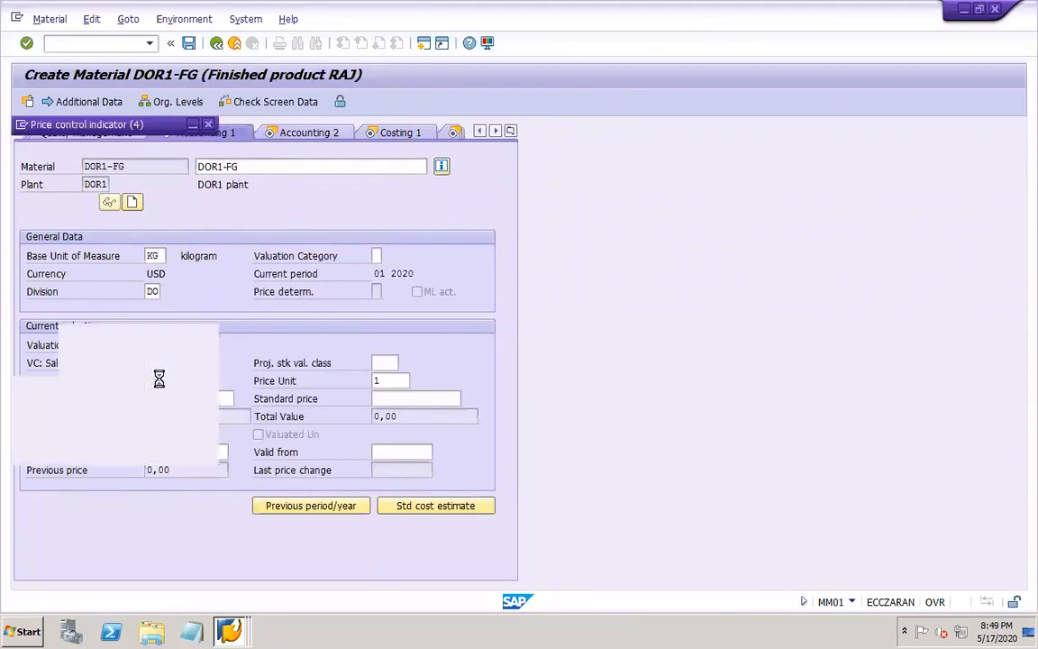
double_click(103, 180)
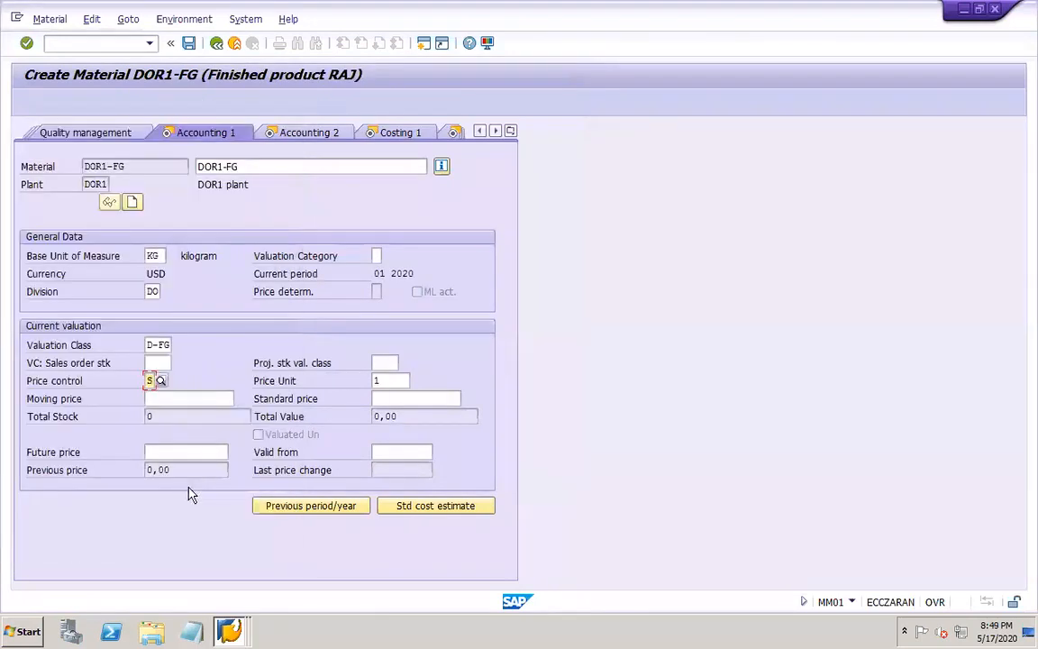
click(161, 398)
text(400)
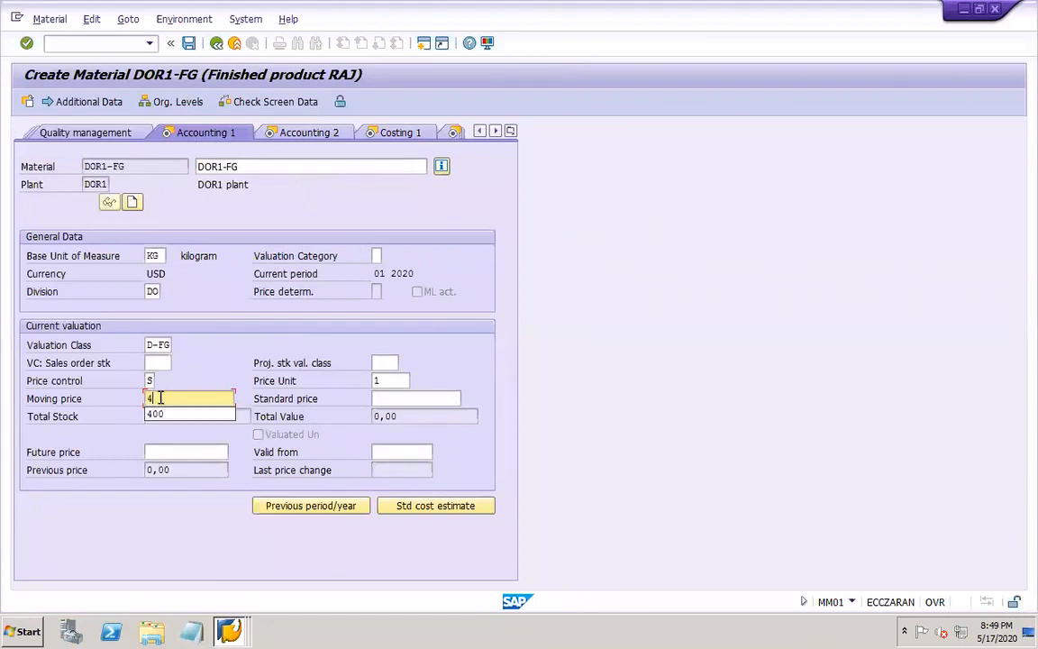
key(Tab)
text(400)
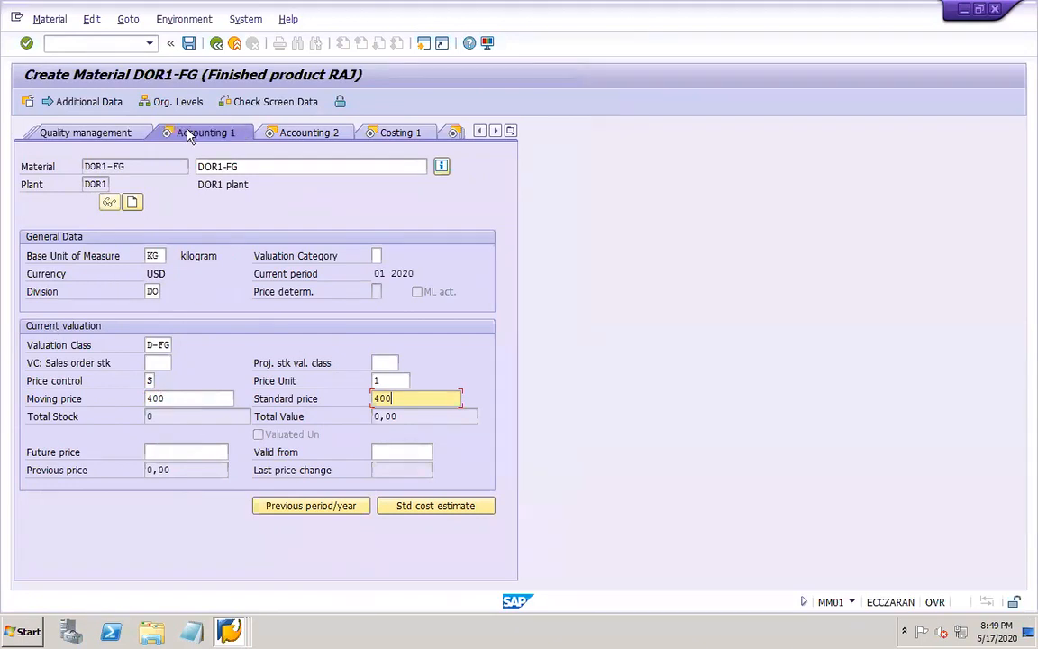
click(190, 44)
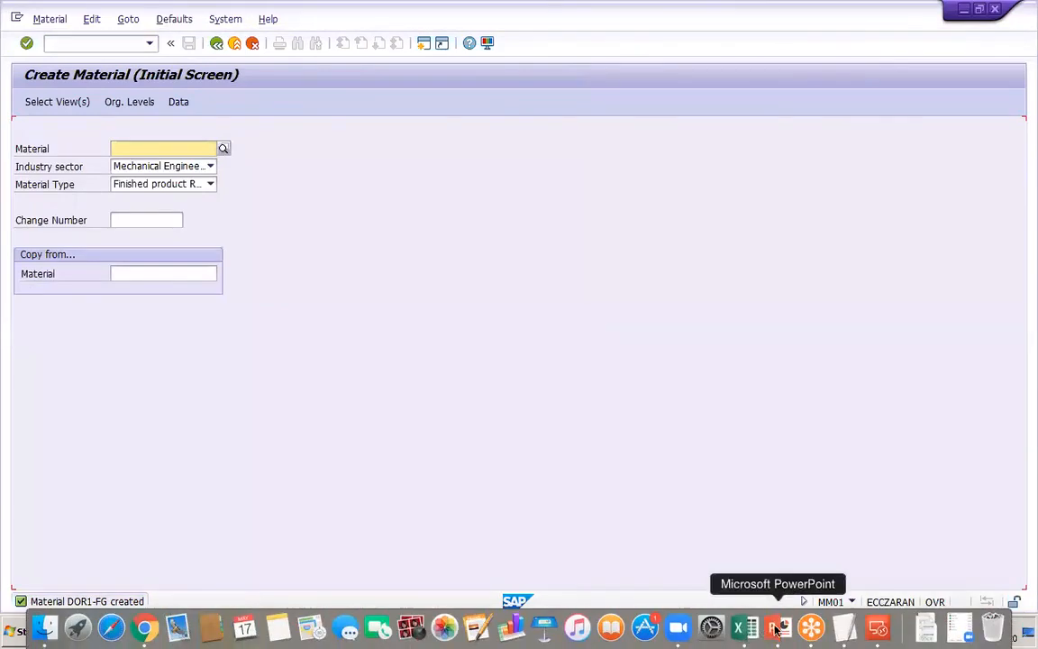
Switch to the PowerPoint work notes and add the transaction code MM01 to the FG master data line
click(780, 628)
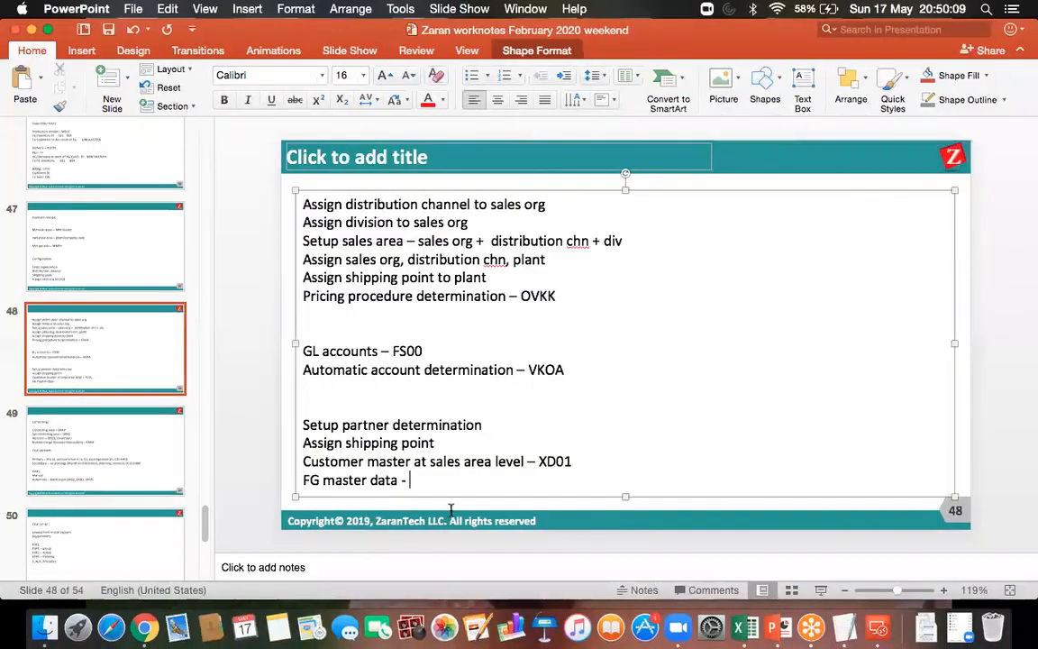
text(MM01)
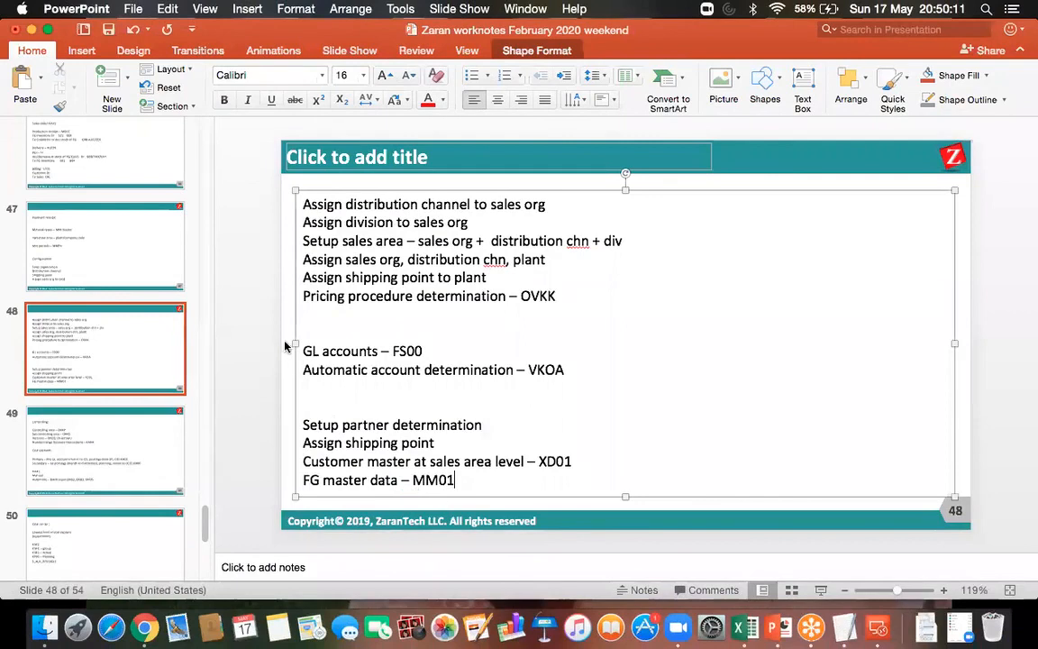
Save the work notes and add a blank slide after slide 48 for further notes
click(107, 30)
click(109, 80)
click(359, 205)
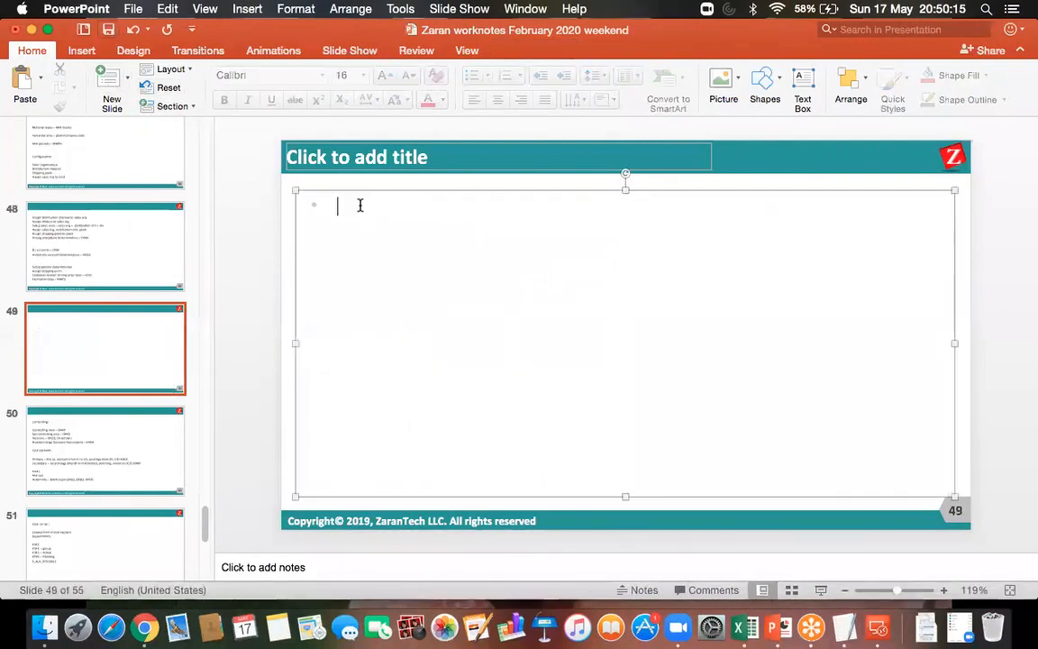
Write "Condition type record – VK11" in the body of the new slide and save the presentation
text(Condition type record - C)
key(BackSpace)
text(VK11)
click(108, 30)
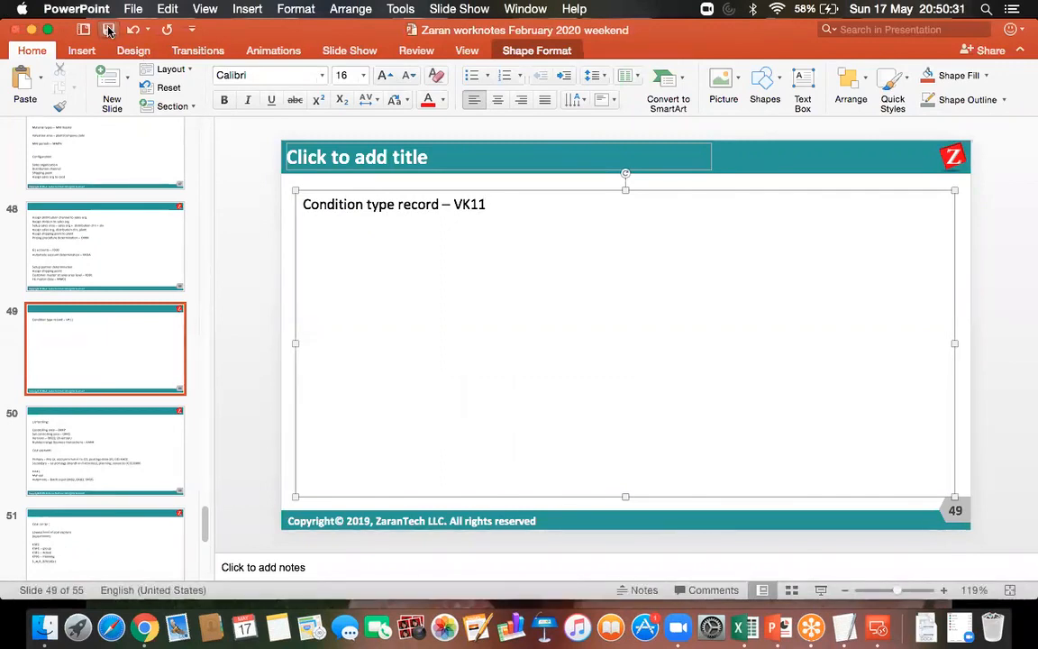
click(108, 30)
Switch to SAP in Microsoft Remote Desktop and open VK11 for condition type PR00 with the key combination Material with release status
click(876, 624)
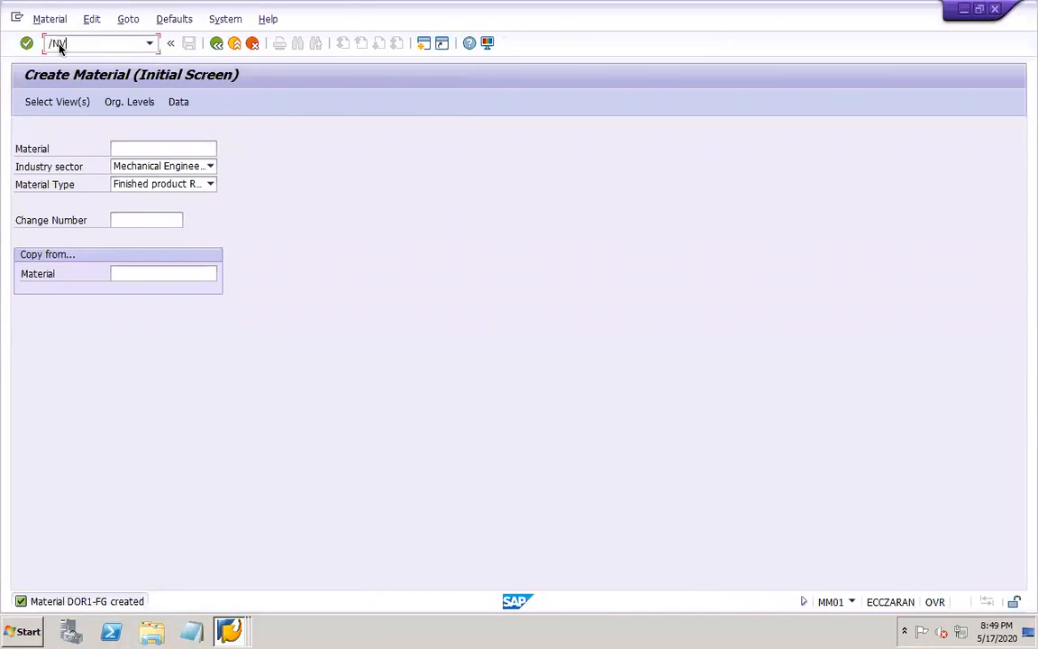
key(Return)
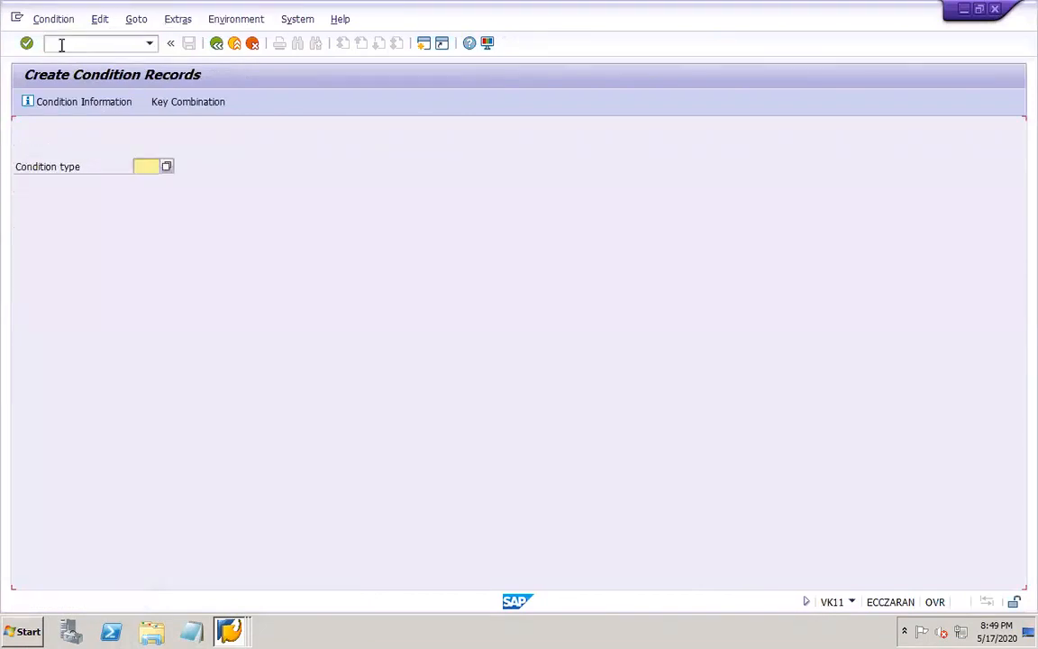
click(146, 163)
text(PR00)
key(Return)
click(131, 320)
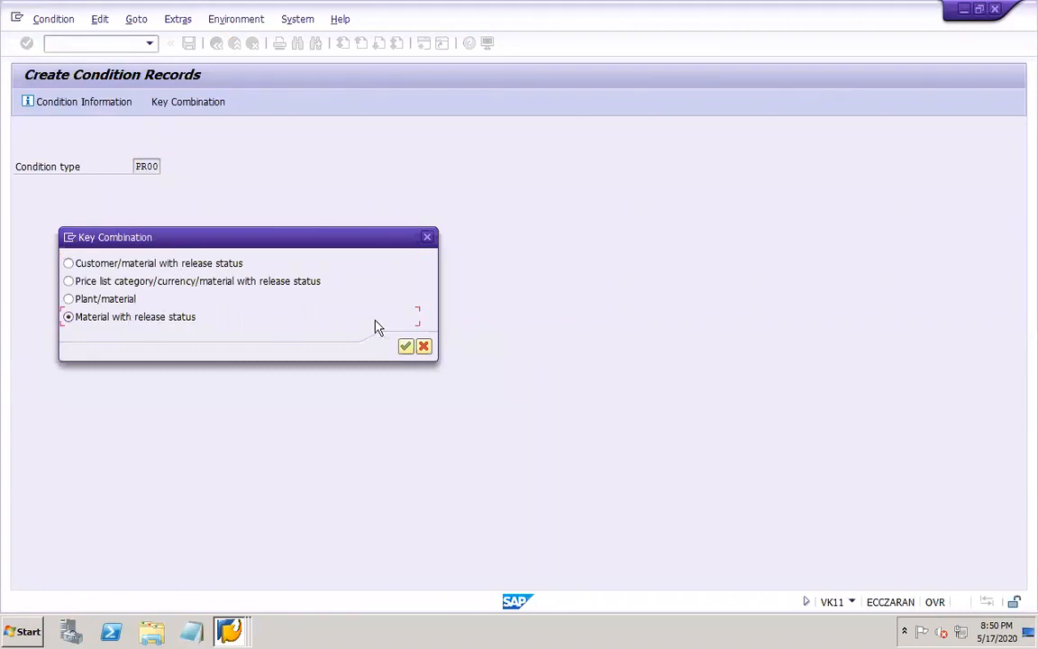
click(406, 347)
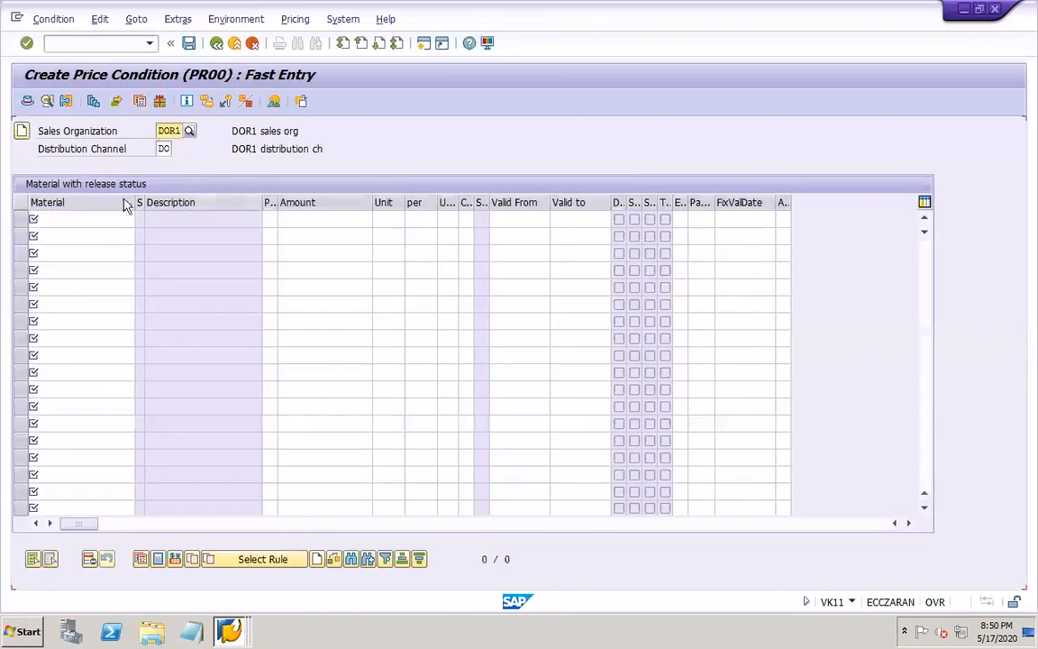
Enter material DOR1-FG with an amount of 400 in the first row of the price condition table
click(108, 217)
text(DOR)
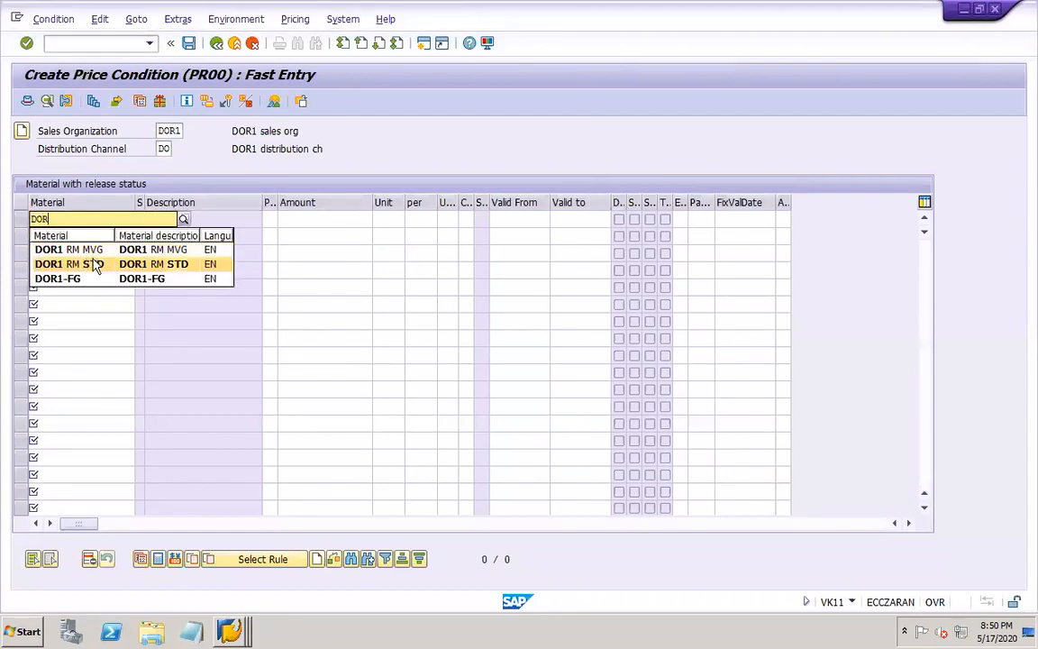
click(99, 282)
click(294, 222)
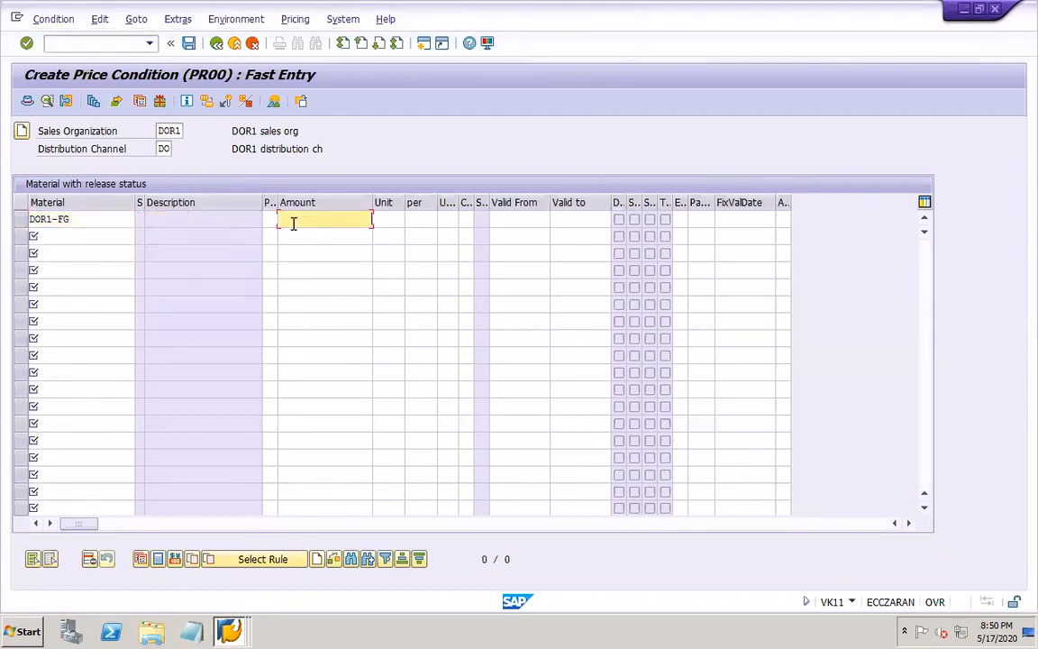
click(319, 237)
Set the DOR1-FG price to the currency USD per 1 KG
click(390, 219)
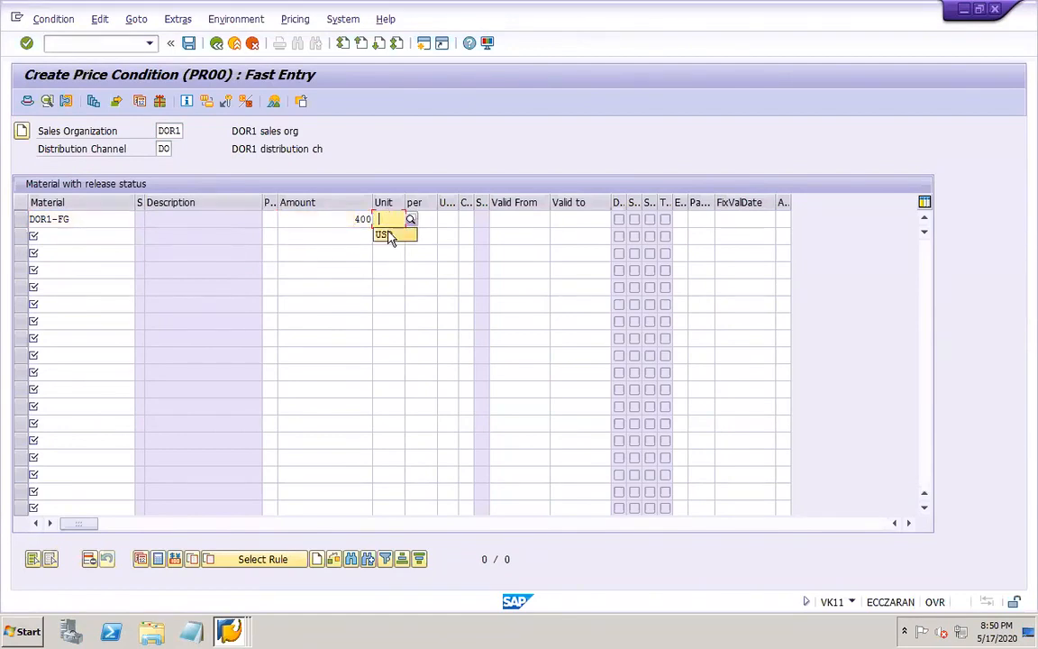
click(389, 234)
key(Tab)
click(425, 235)
key(Tab)
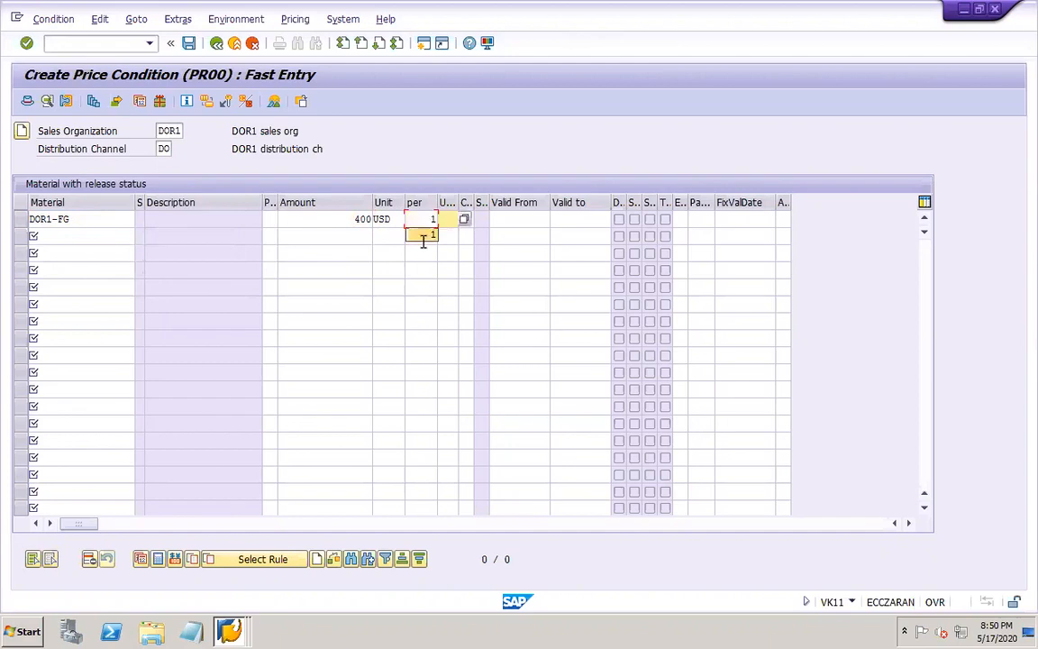
click(451, 235)
key(Tab)
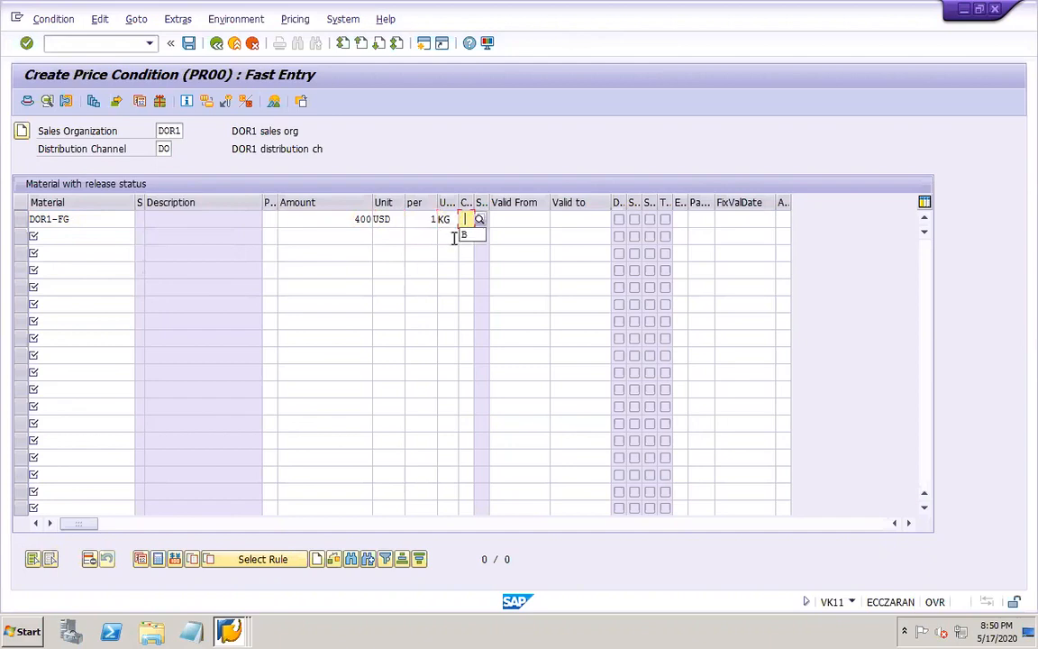
Set the calculation type to B (Fixed amount) and the valid-from date to 01.01.2020 for DOR1-FG
click(472, 236)
click(479, 219)
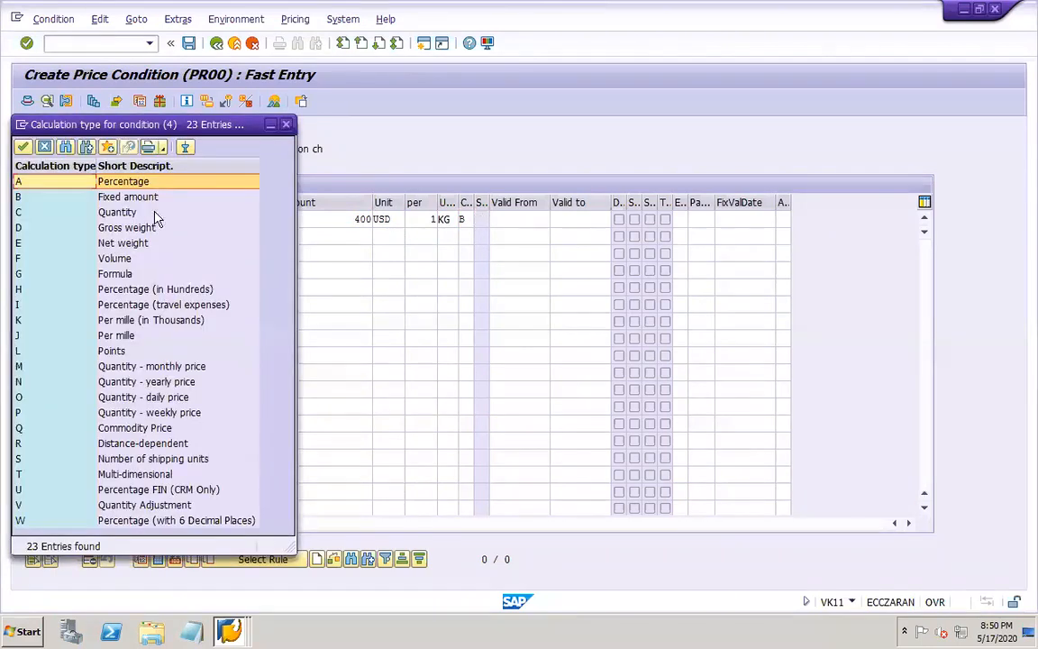
double_click(117, 196)
click(532, 220)
click(529, 235)
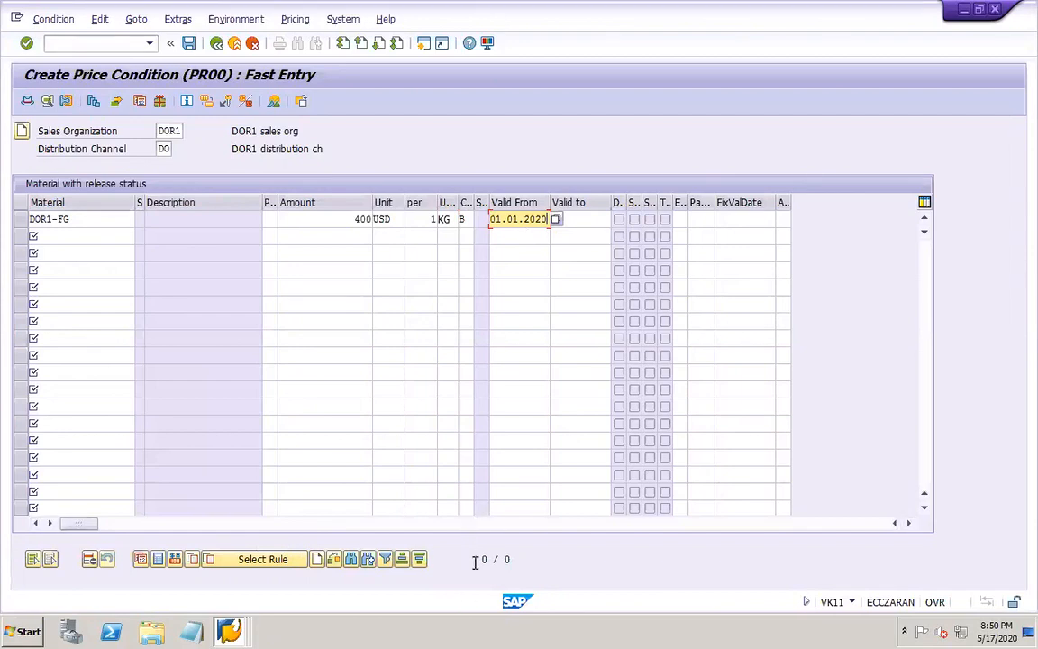
Change the DOR1-FG amount to 500 and save the condition record
click(354, 218)
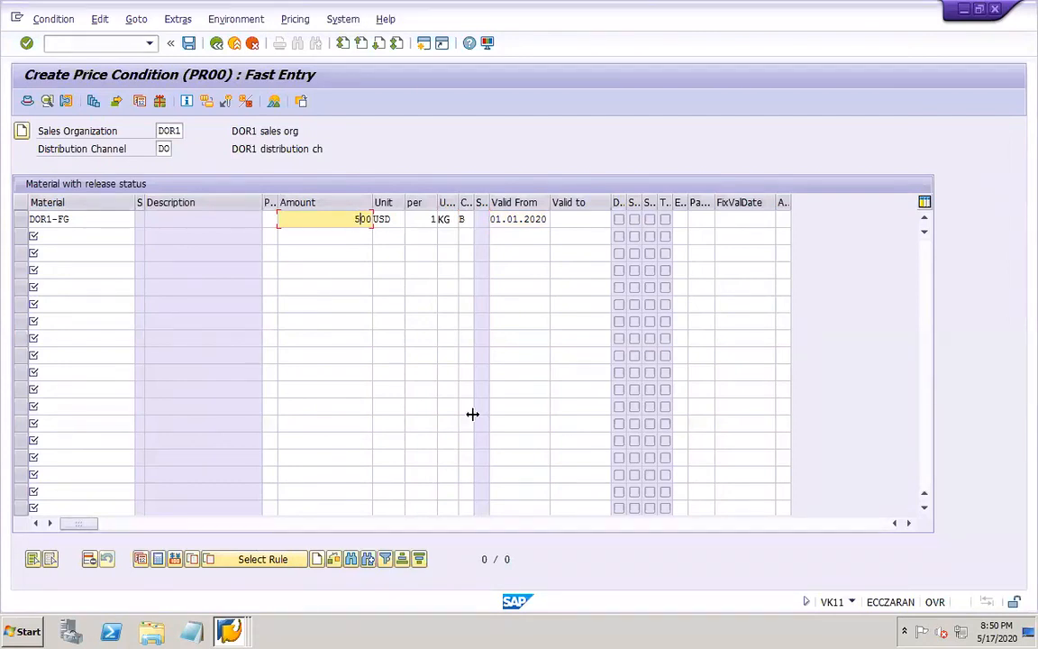
click(188, 42)
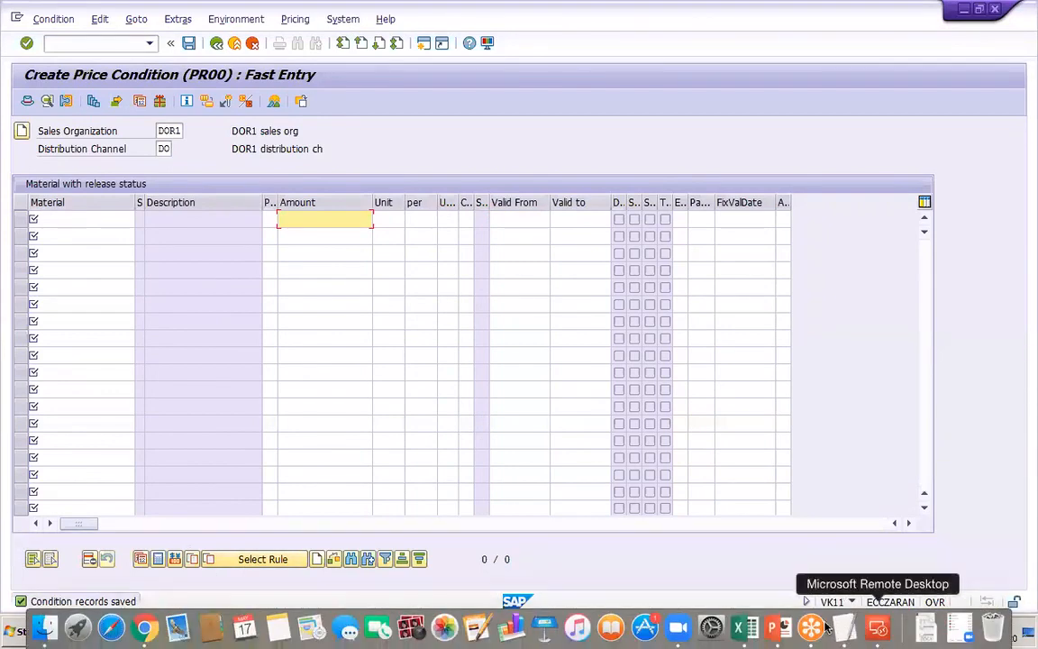
Switch to the PowerPoint work notes and start a new line below the VK11 condition record entry
click(770, 635)
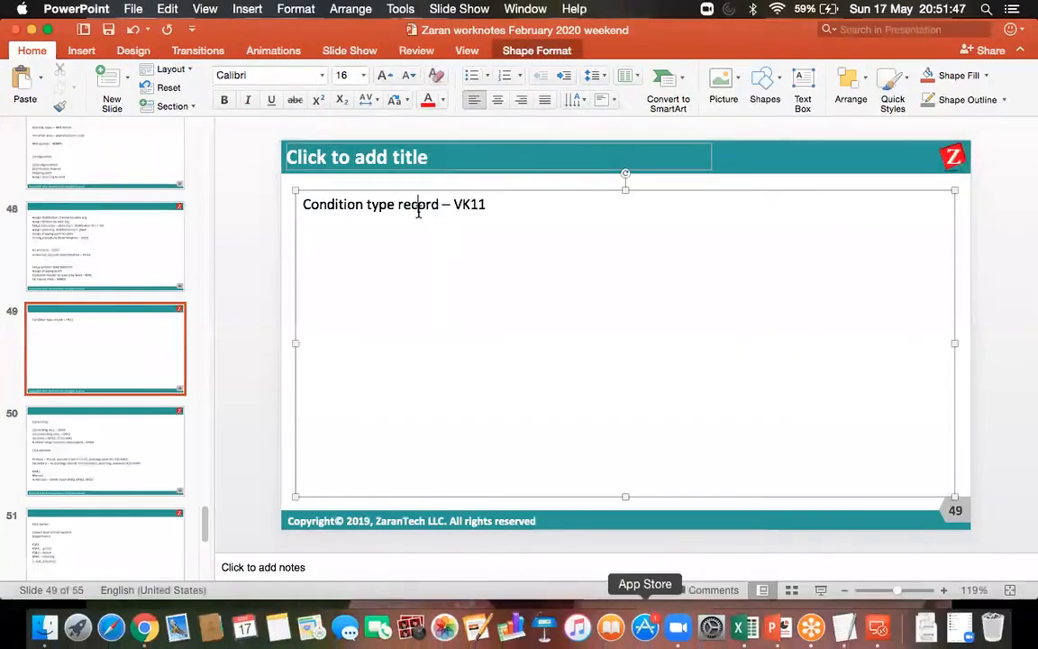
key(Return)
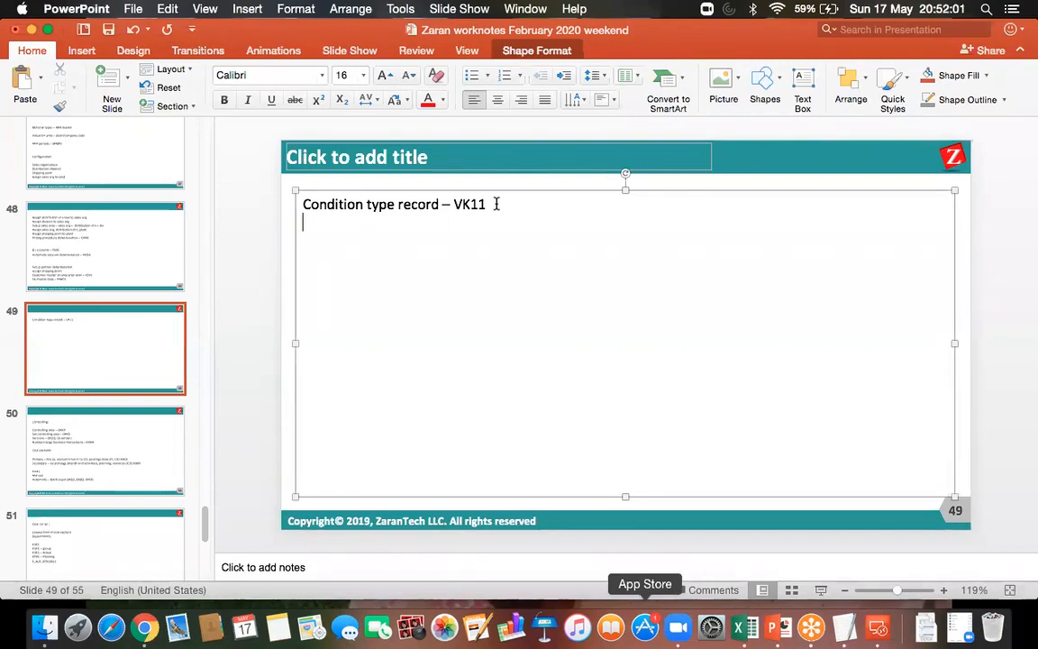
key(Return)
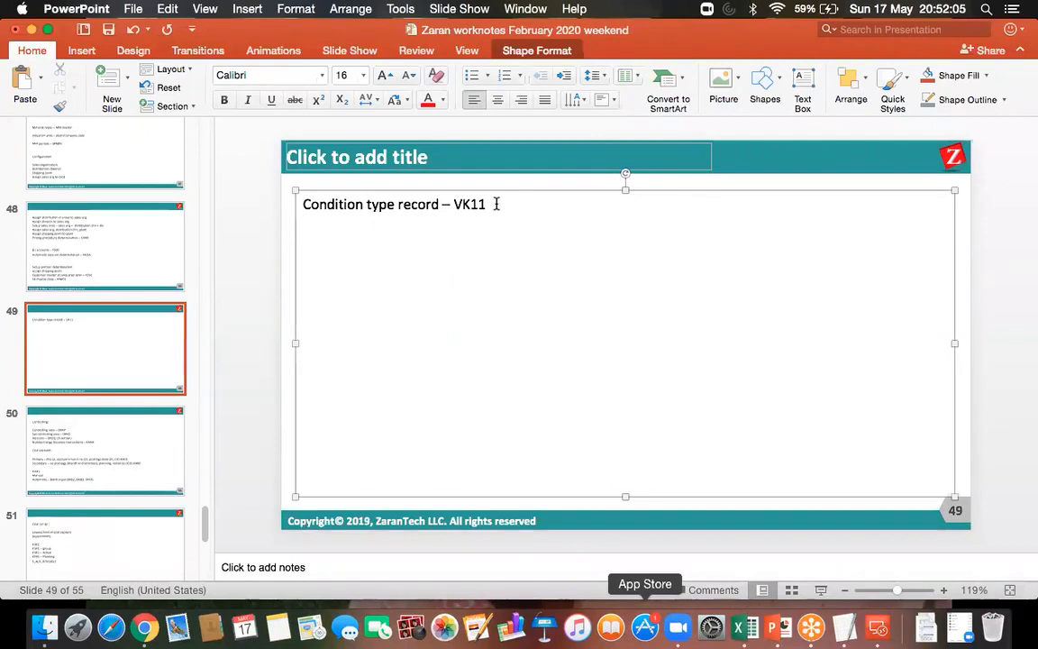
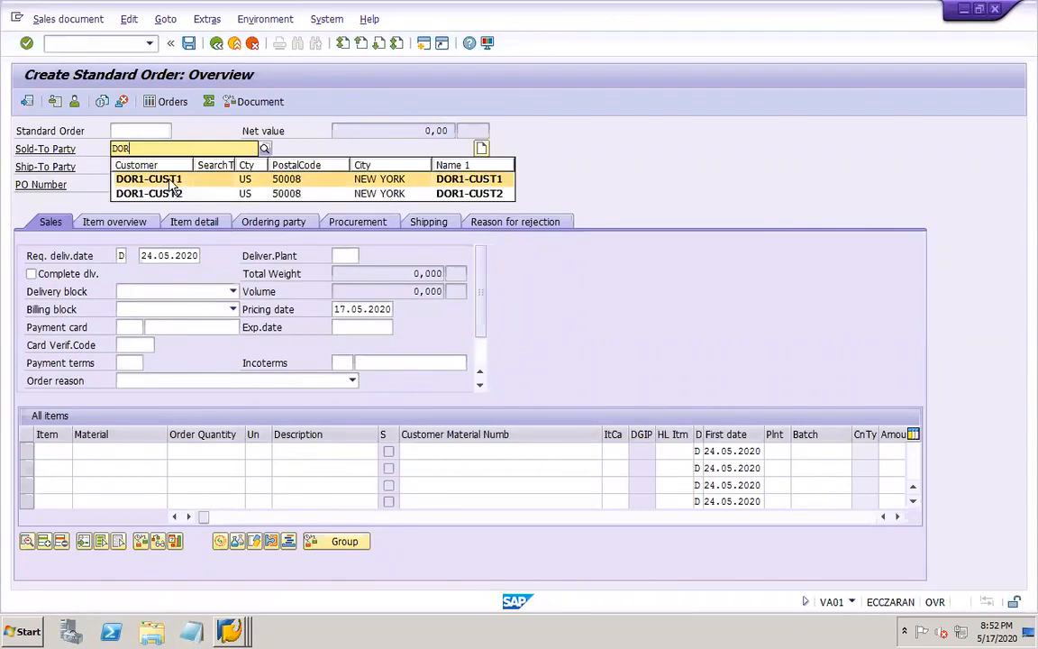
Enter the first DOR1 customer as sold-to party in the standard order and read the resulting message's details
click(155, 178)
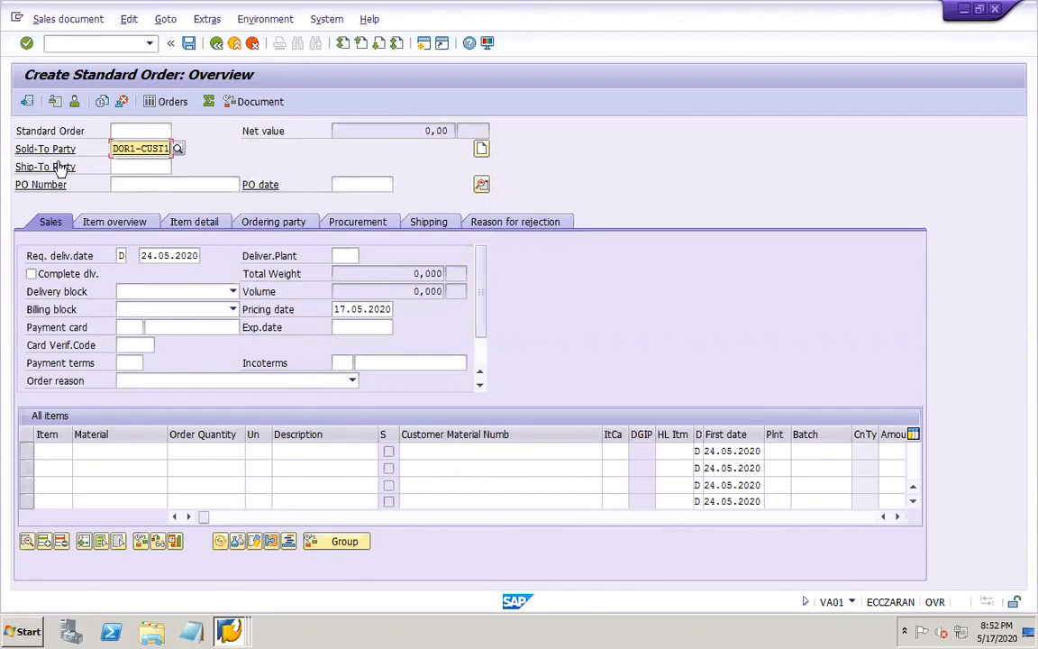
click(134, 167)
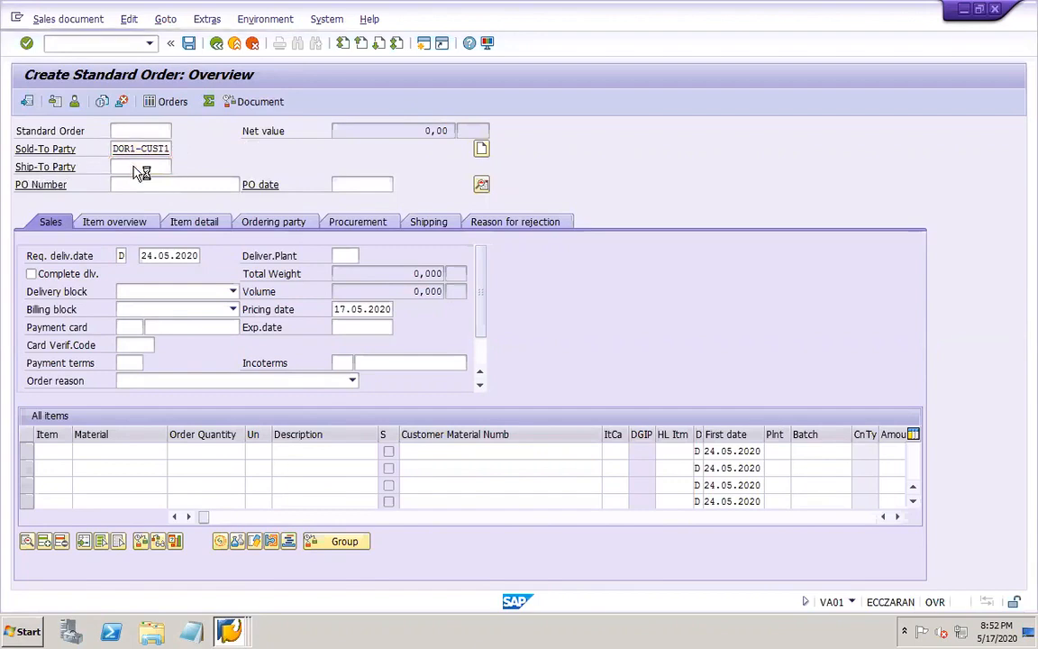
key(Return)
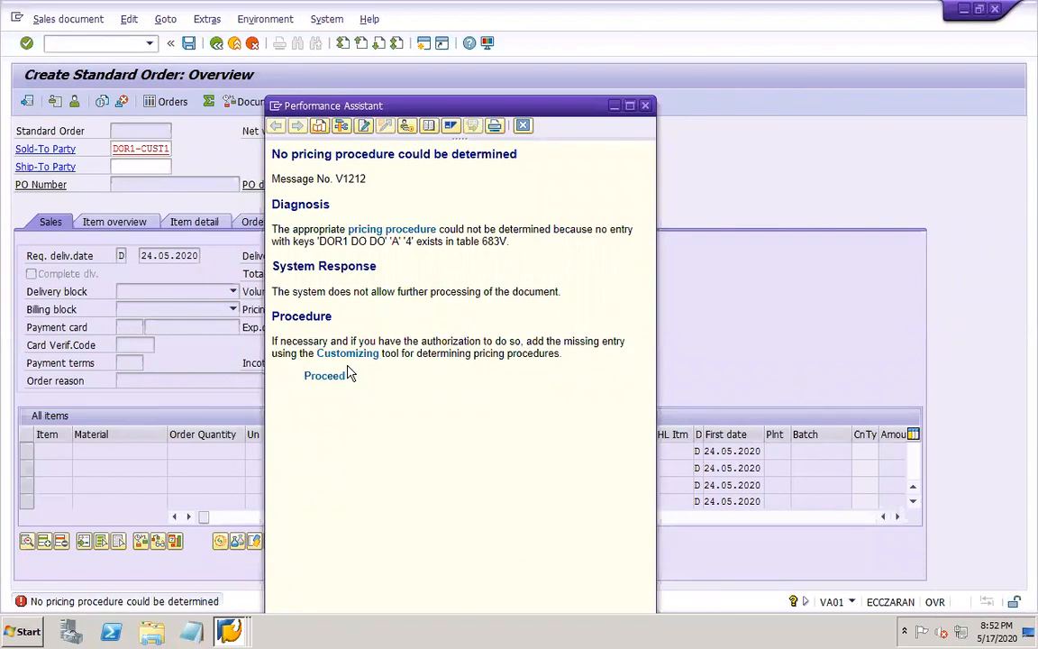
click(522, 125)
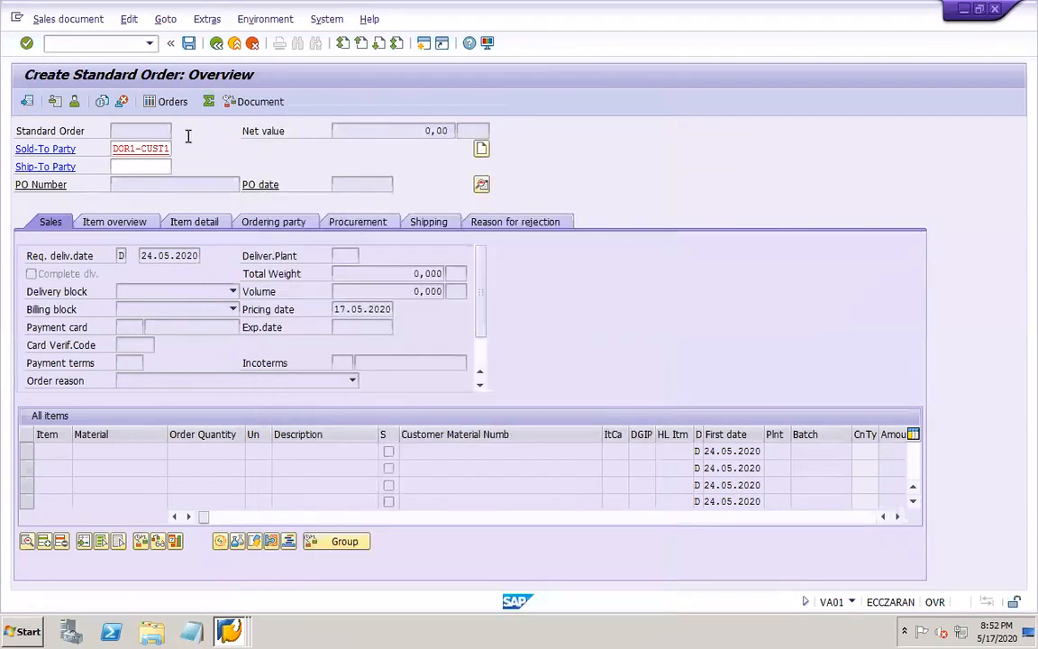
Display the sold-to customer with XD03 in a new session and check its sales area data, including partner functions and customer pricing procedure
click(107, 47)
text(/oxd03)
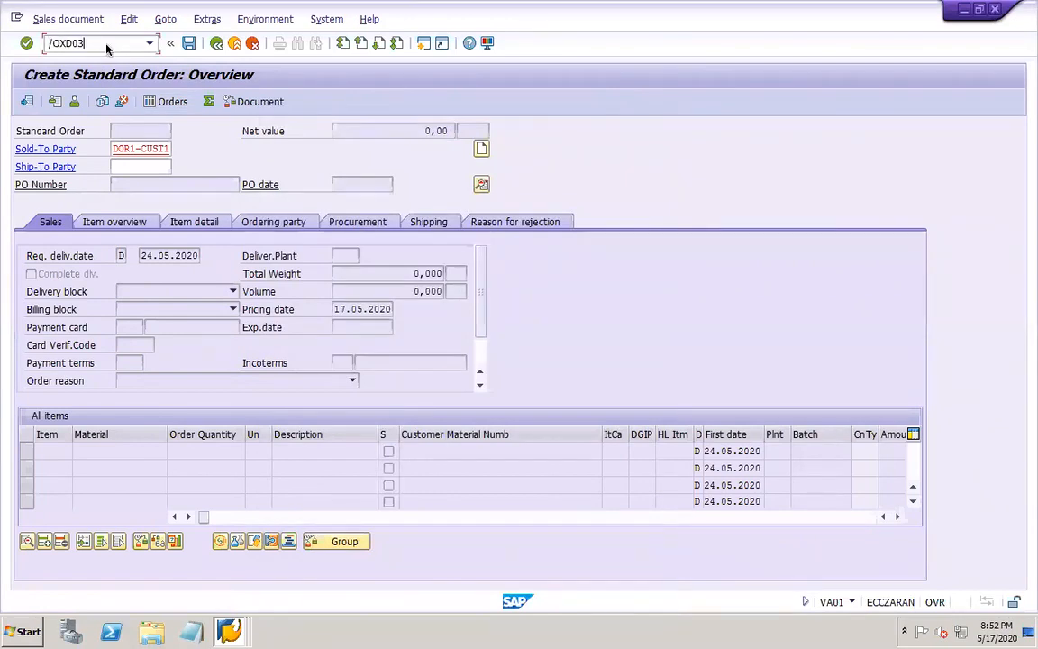
key(Return)
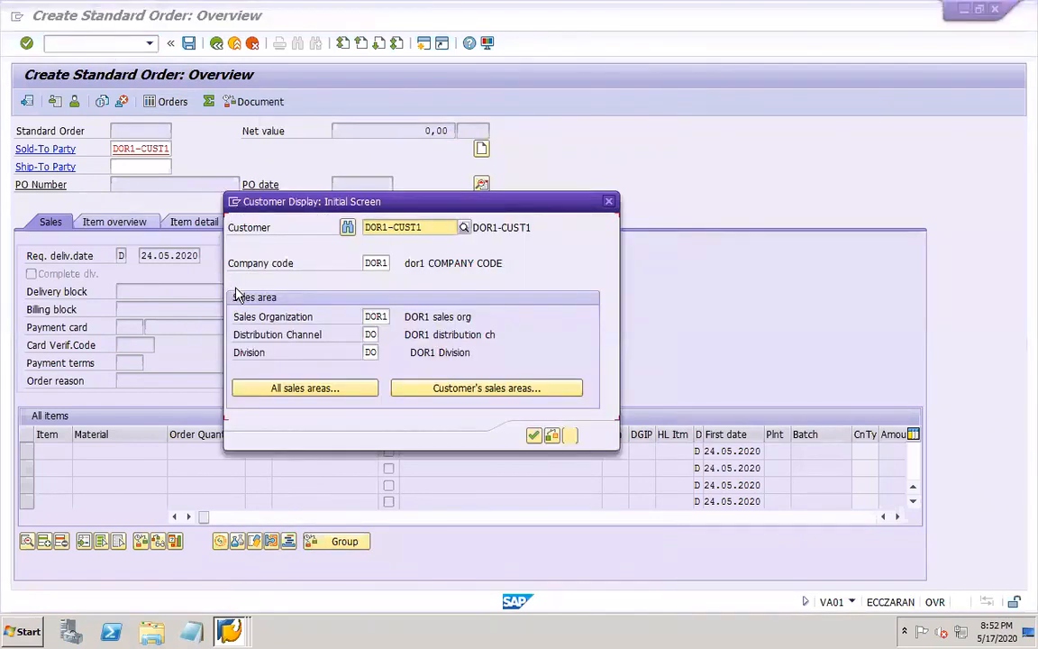
click(533, 436)
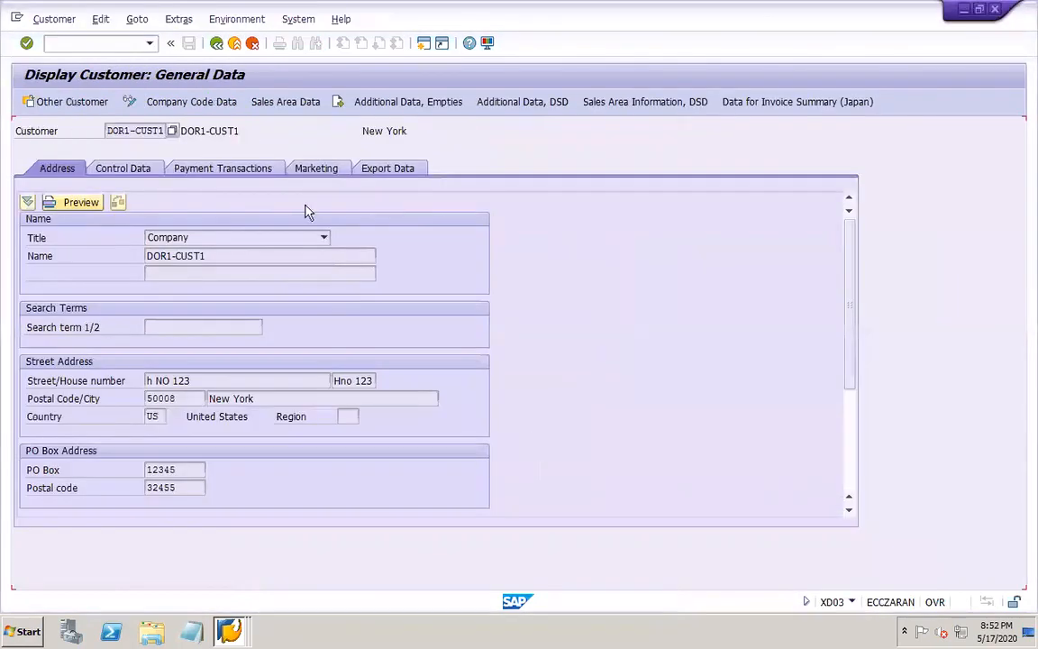
click(273, 103)
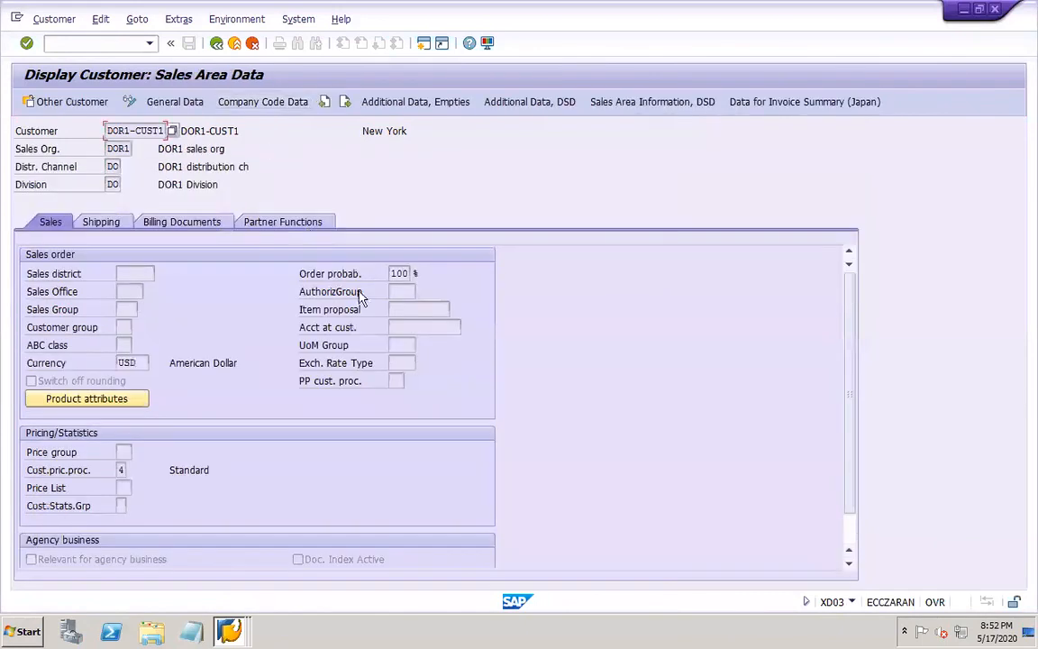
click(281, 222)
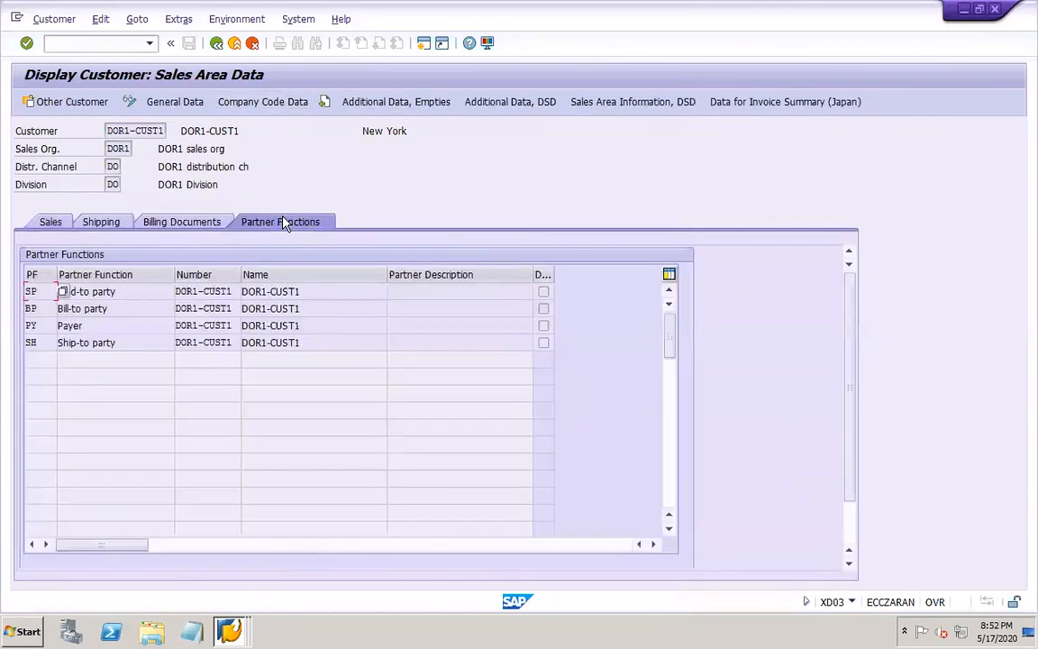
click(54, 225)
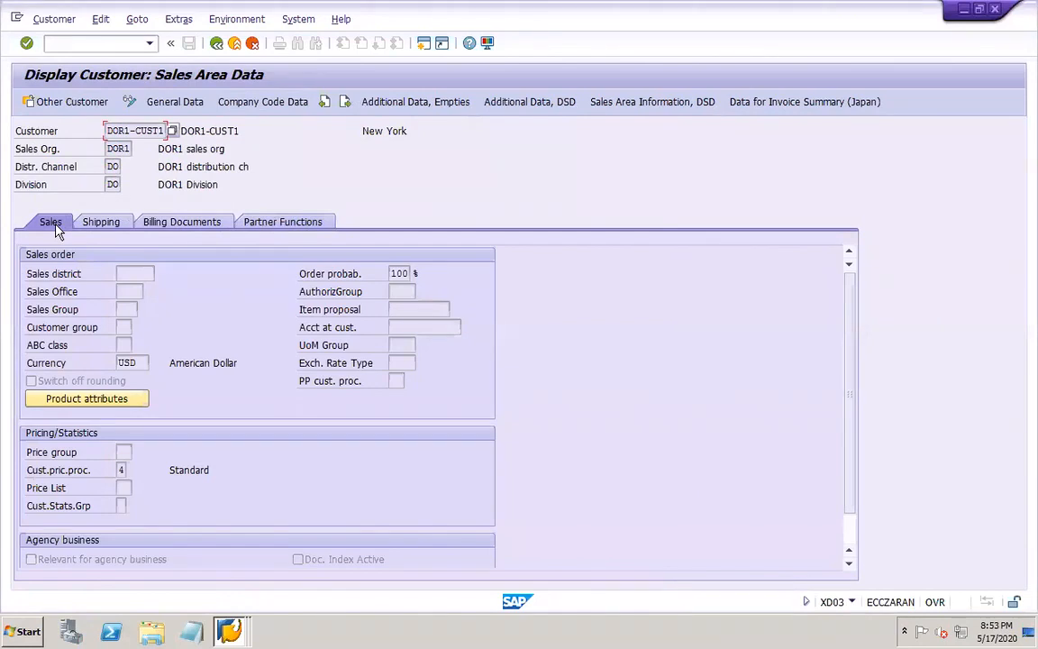
Return to the VA01 order session, recheck the sold-to party and proceed from the pricing procedure message to pricing maintenance
click(230, 632)
click(251, 573)
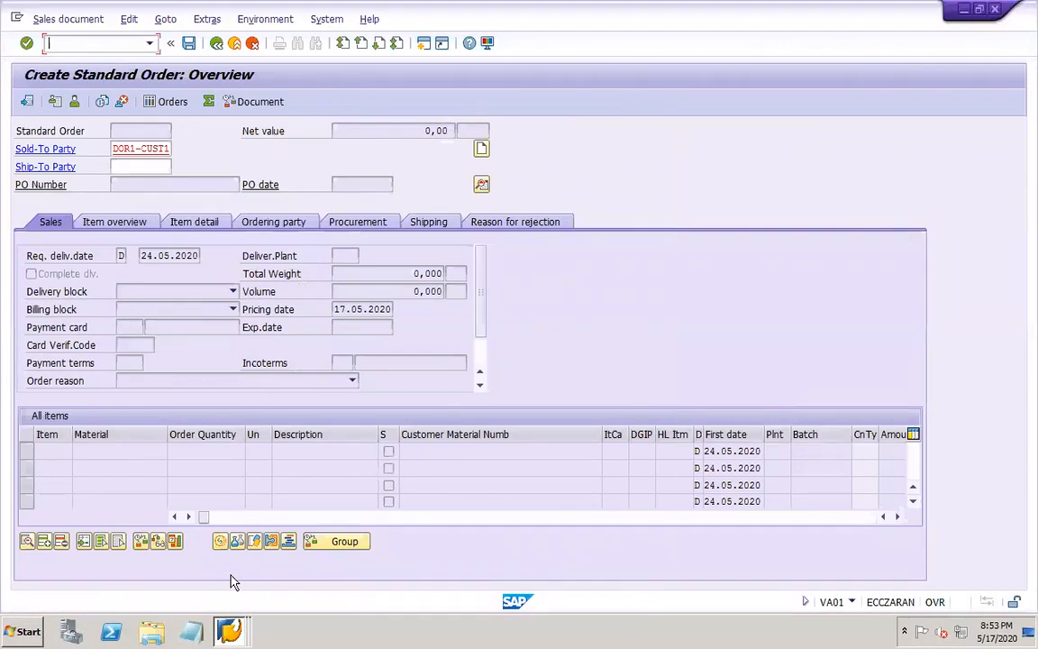
click(136, 148)
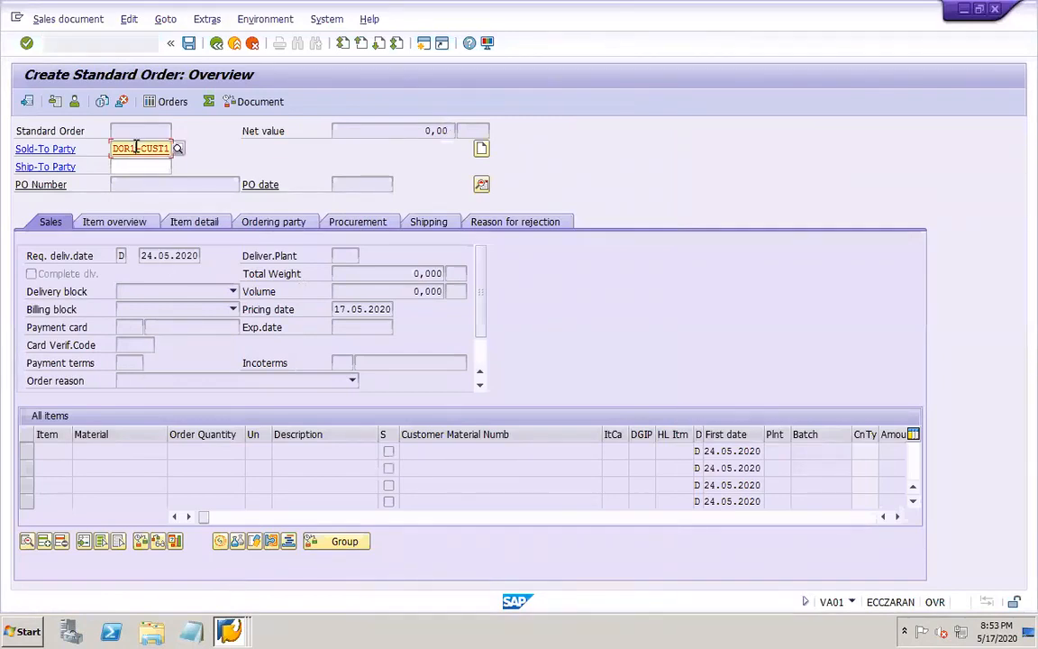
key(Return)
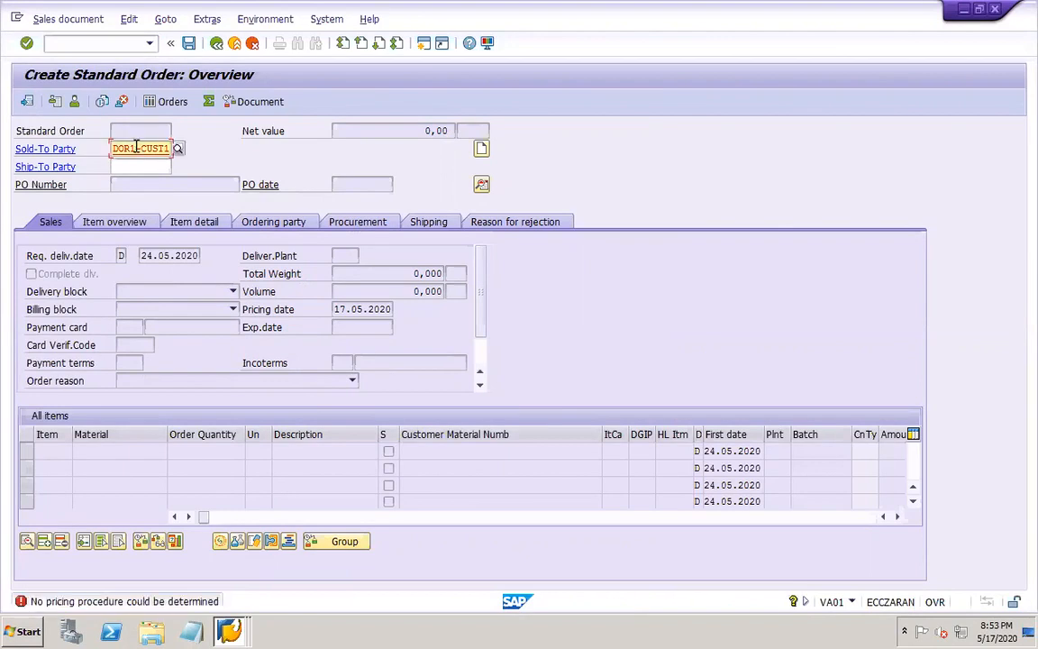
click(22, 602)
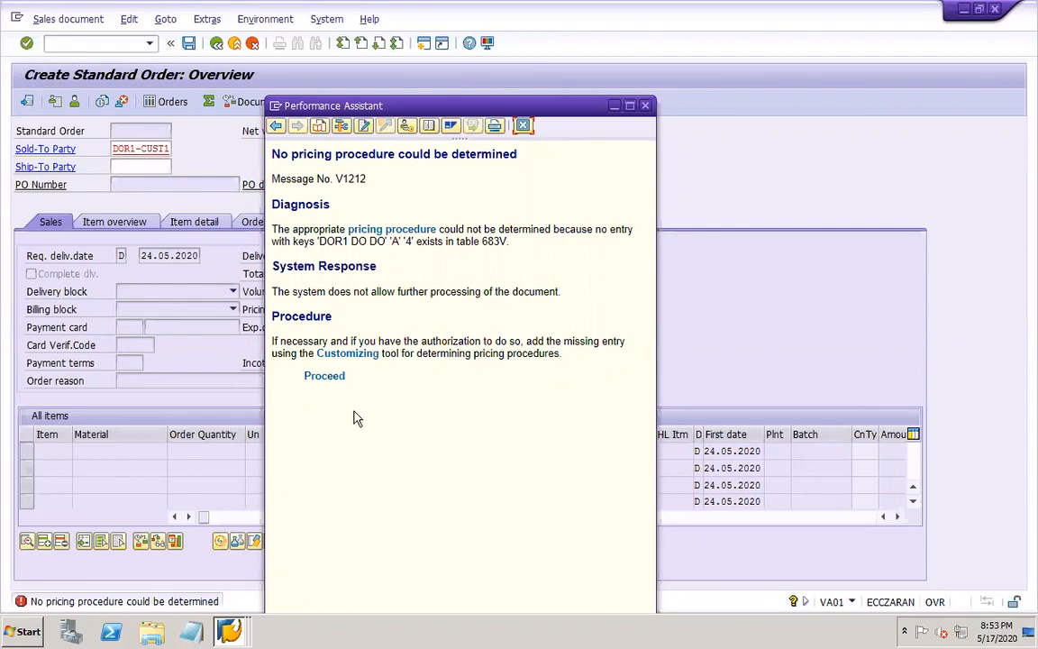
click(326, 375)
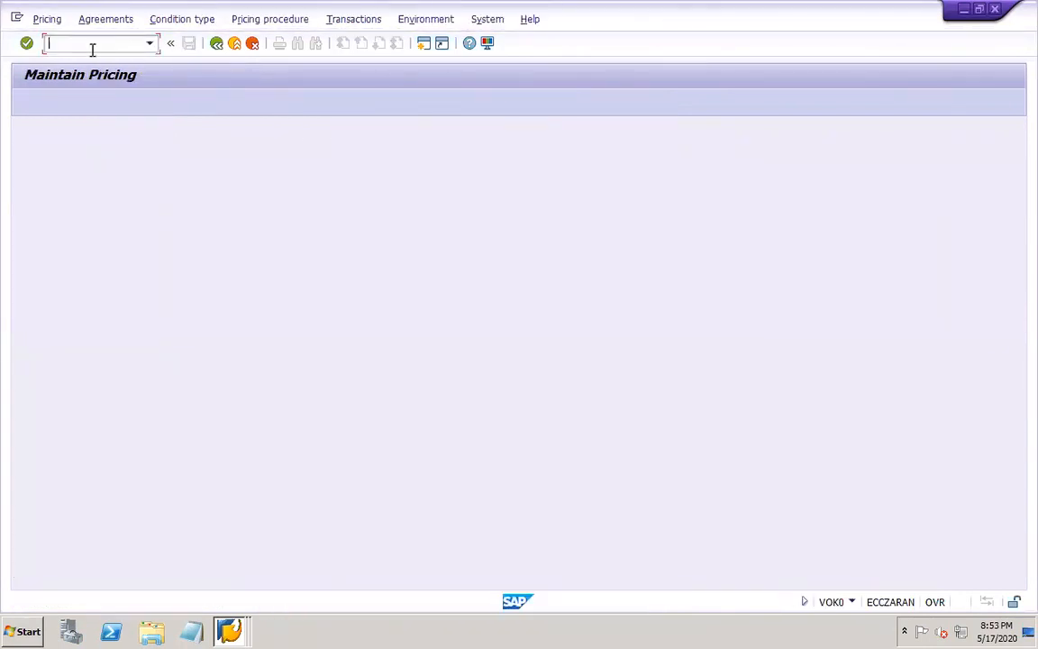
Open pricing procedure determination with OVKK and position the table at sales organization DOR1
text(/NOVKK)
key(Return)
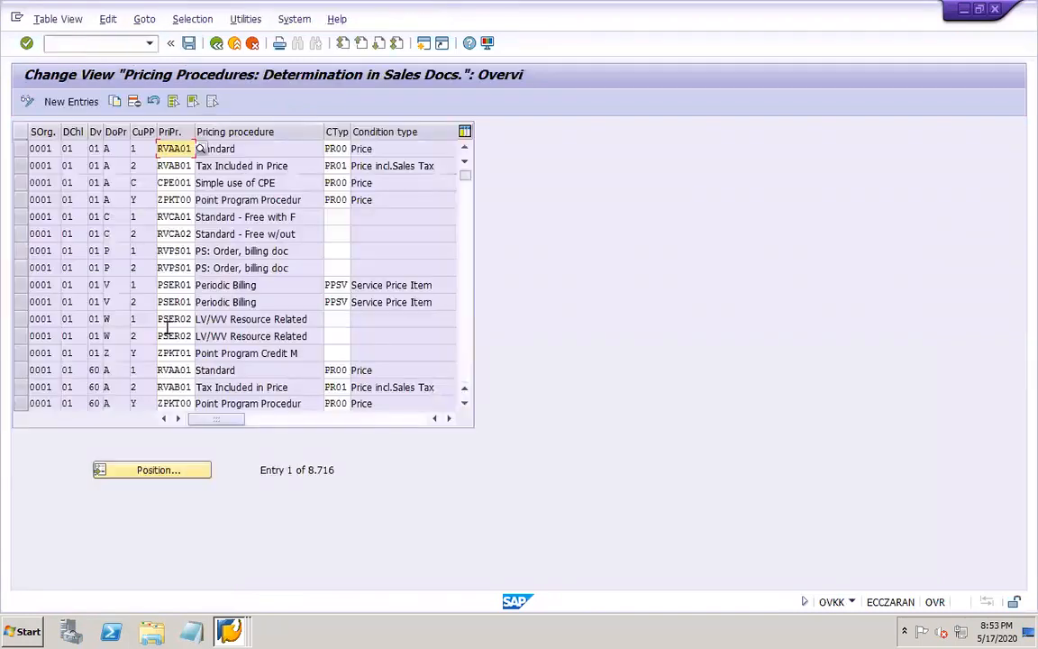
click(157, 472)
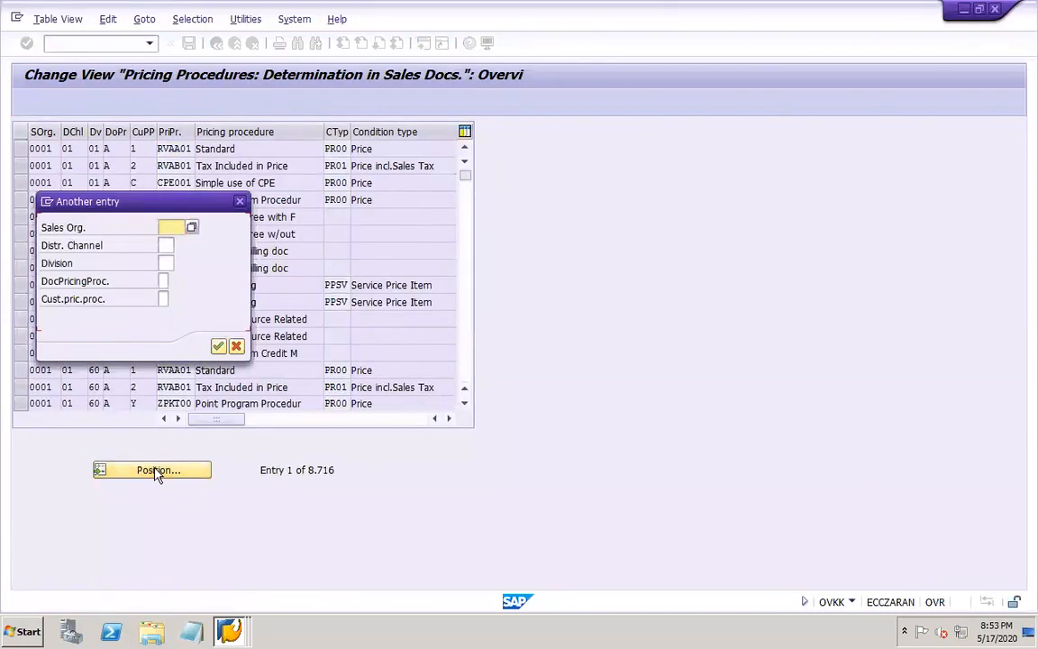
text(DOR1)
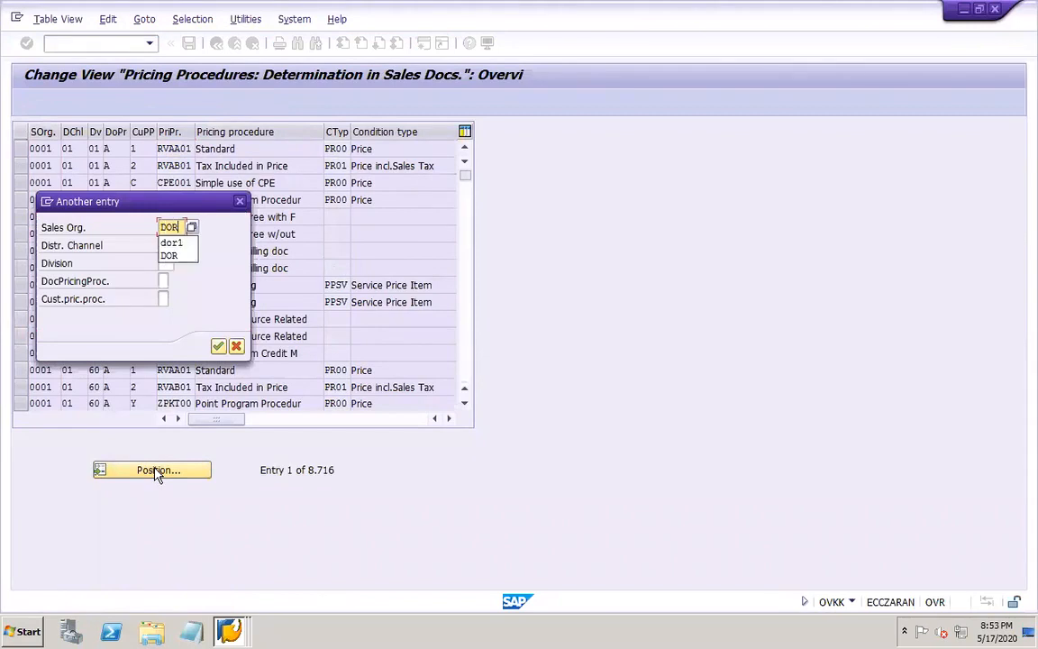
key(Return)
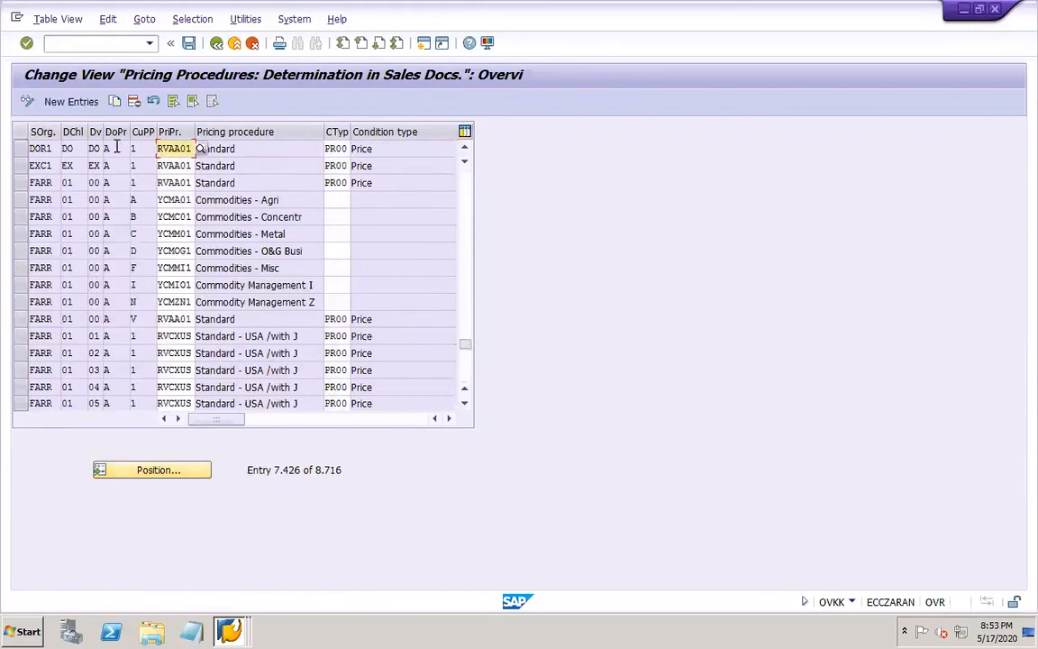
Examine the possible document pricing procedures and customer pricing procedures for the DOR1 entry, checking options A and 4
click(105, 147)
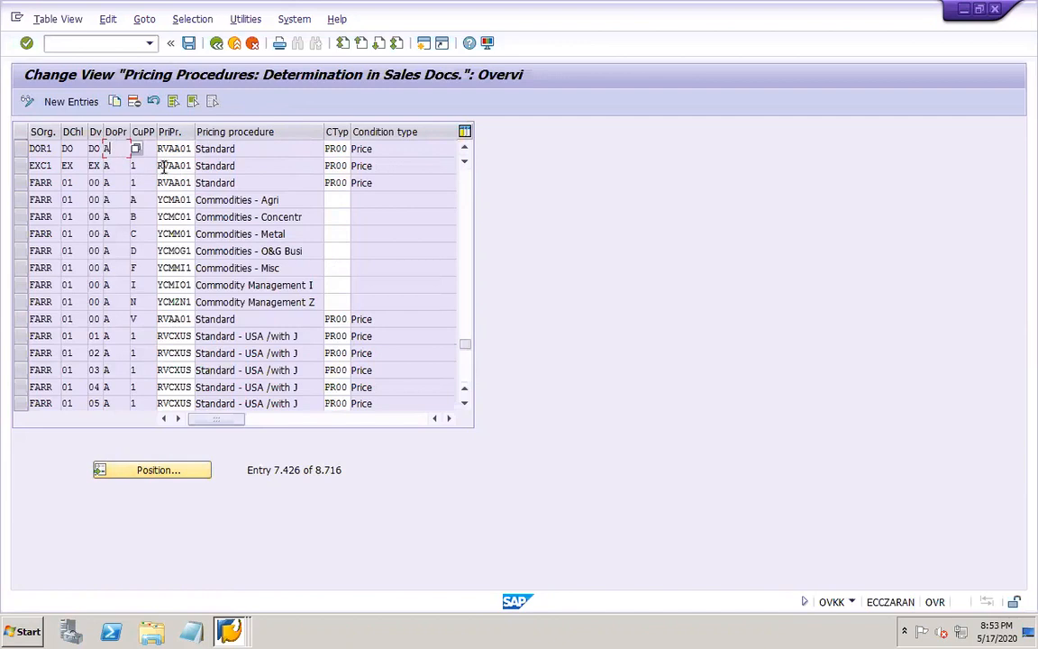
click(136, 150)
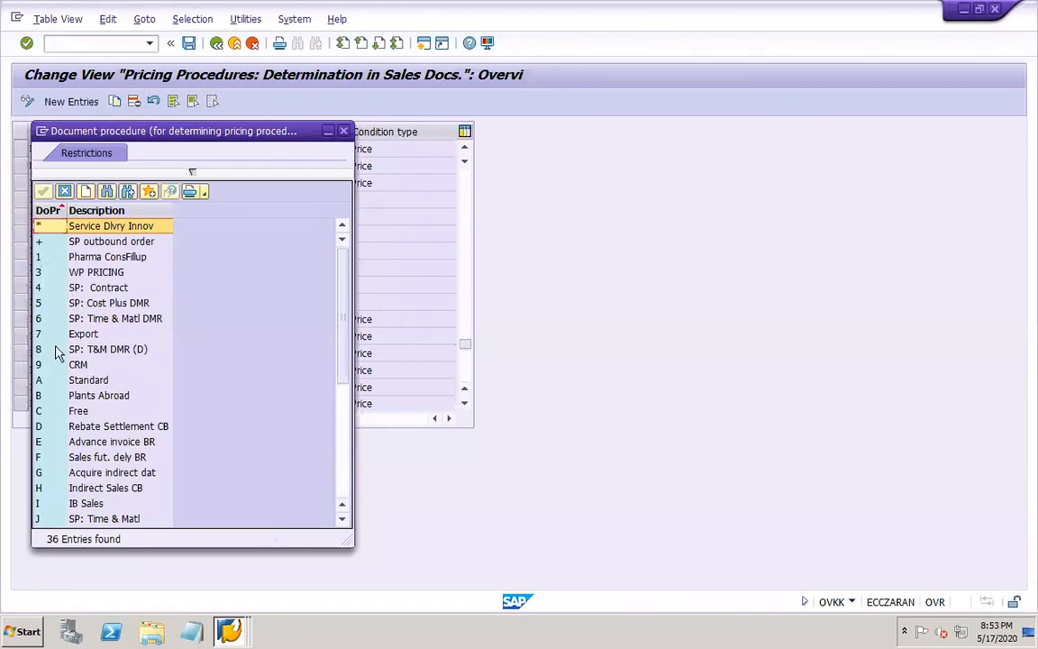
click(50, 380)
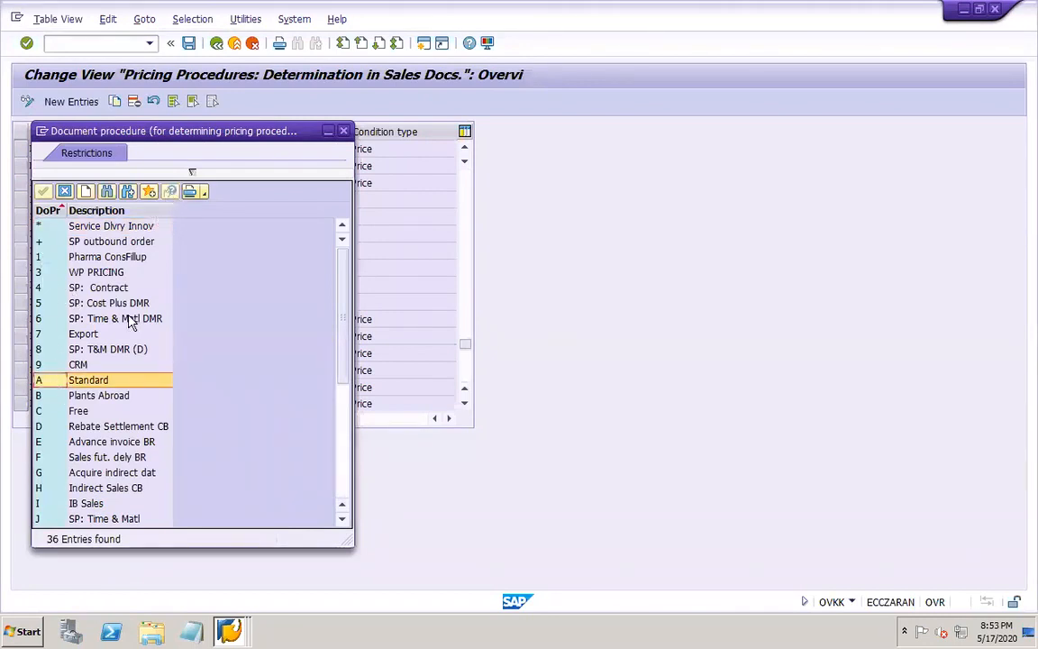
click(122, 381)
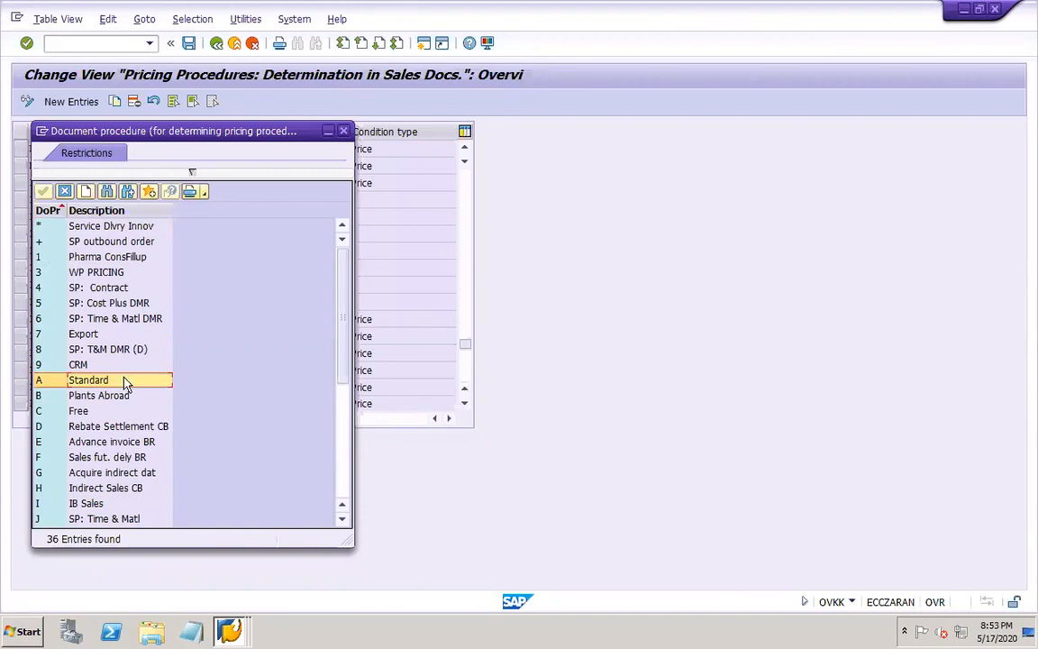
click(56, 382)
click(343, 131)
text(1)
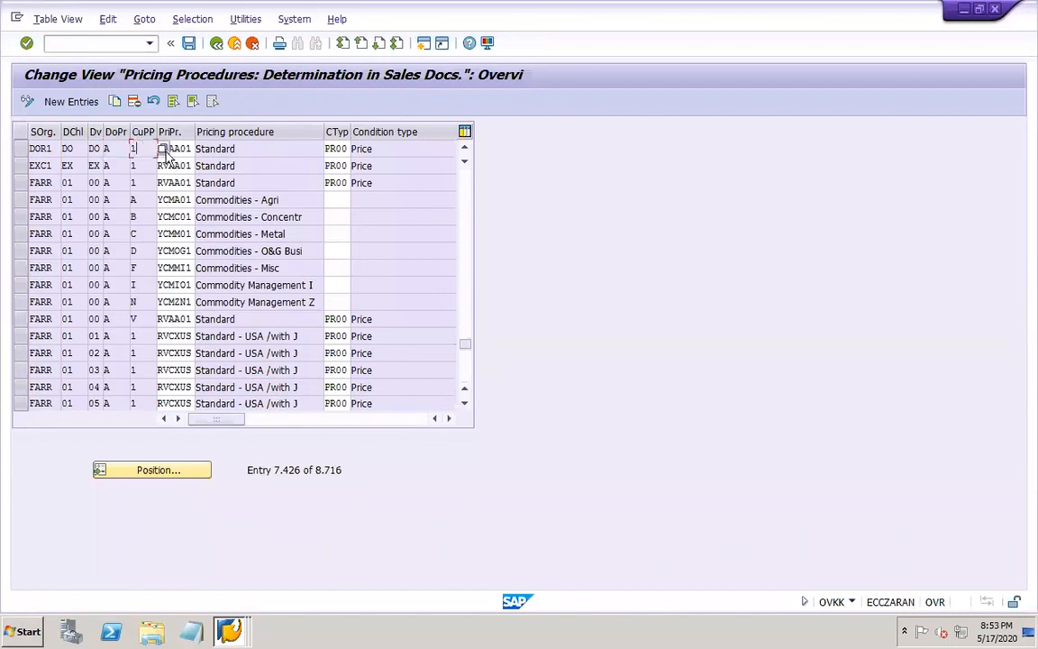
key(F4)
click(88, 335)
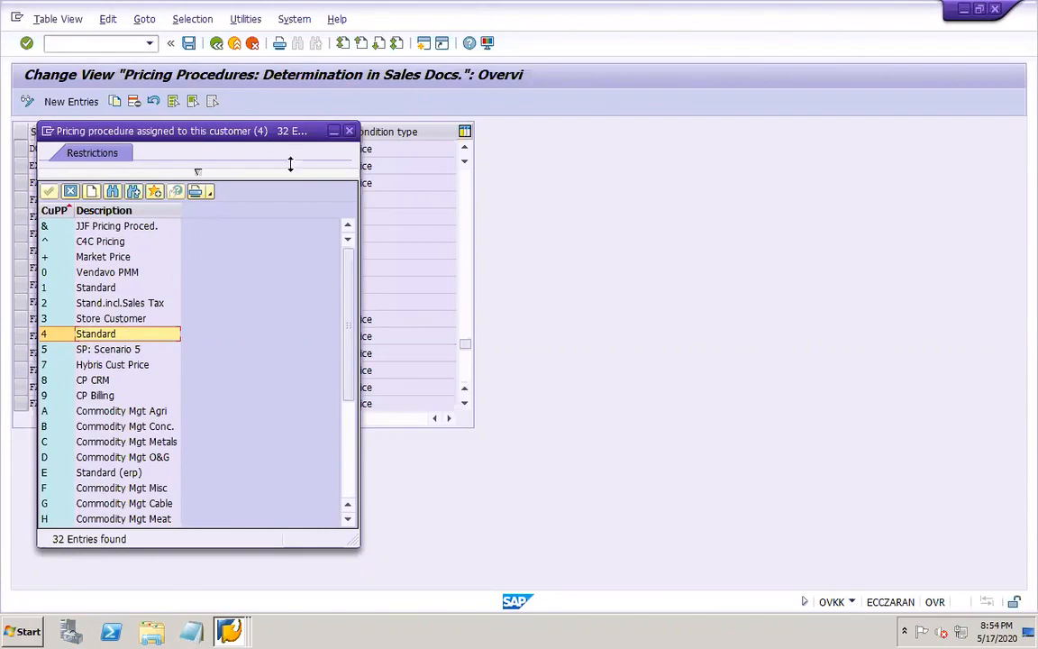
click(348, 131)
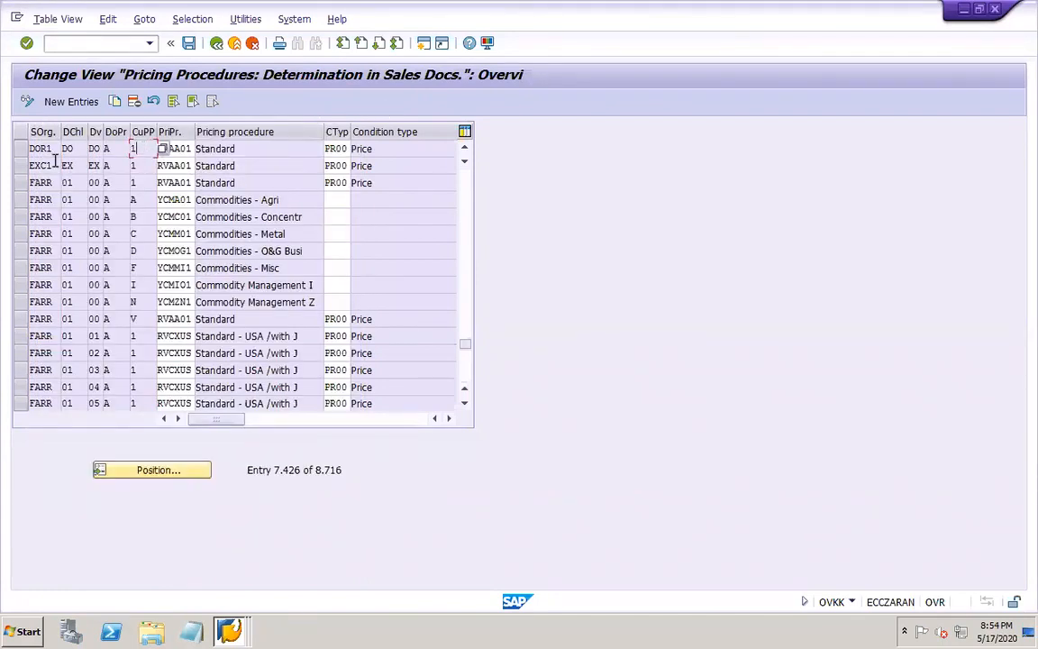
Copy the DOR1 determination entry with customer pricing procedure 4, save it and check it against the original entry
click(18, 149)
click(114, 101)
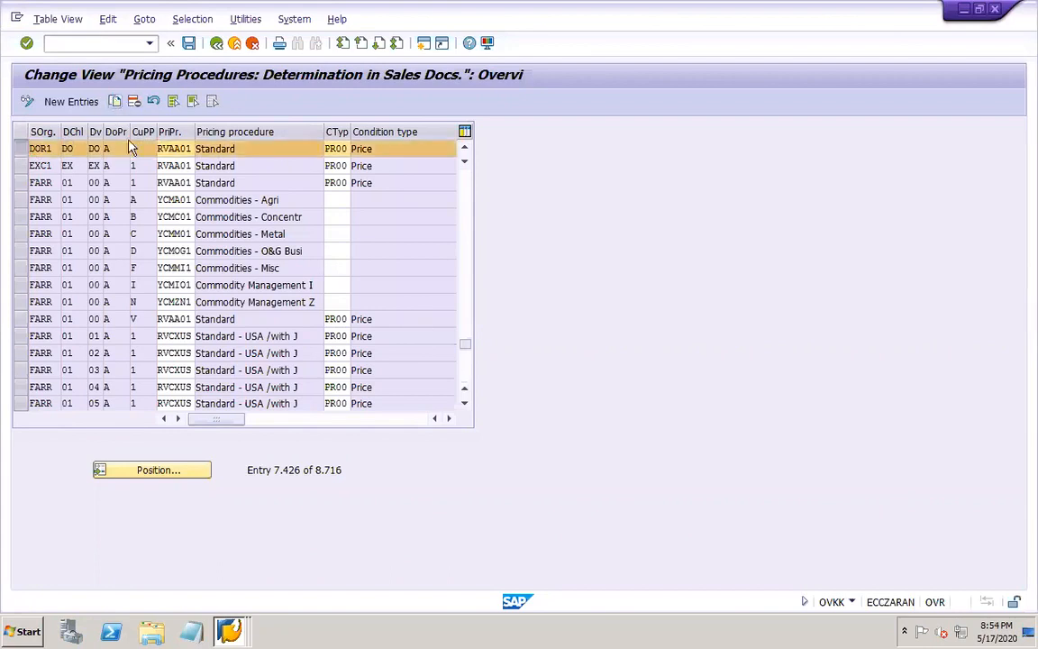
click(141, 148)
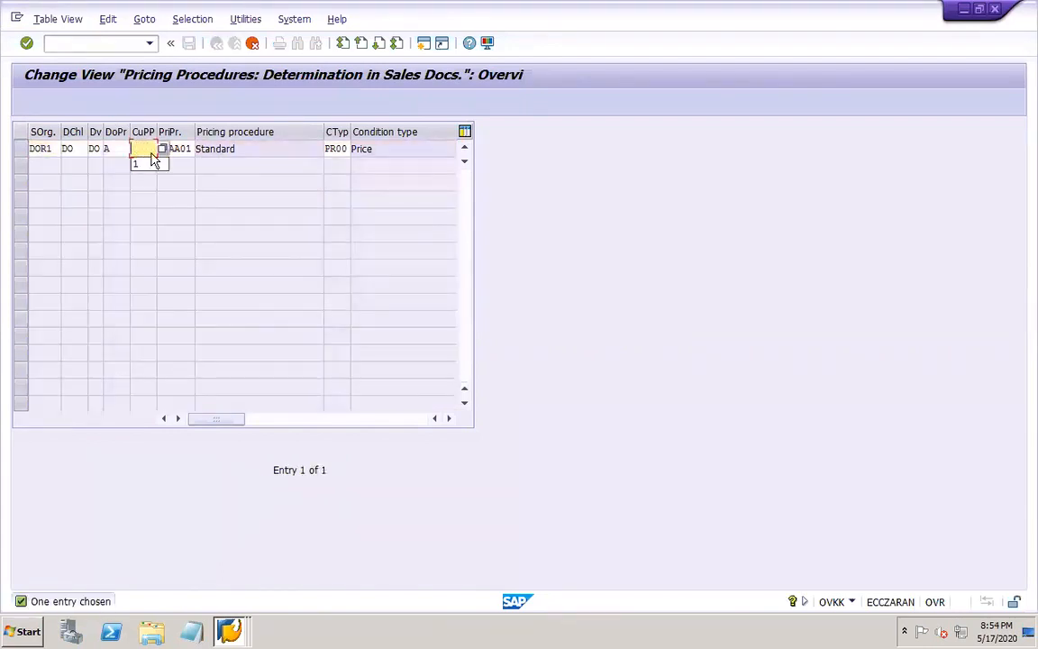
click(162, 149)
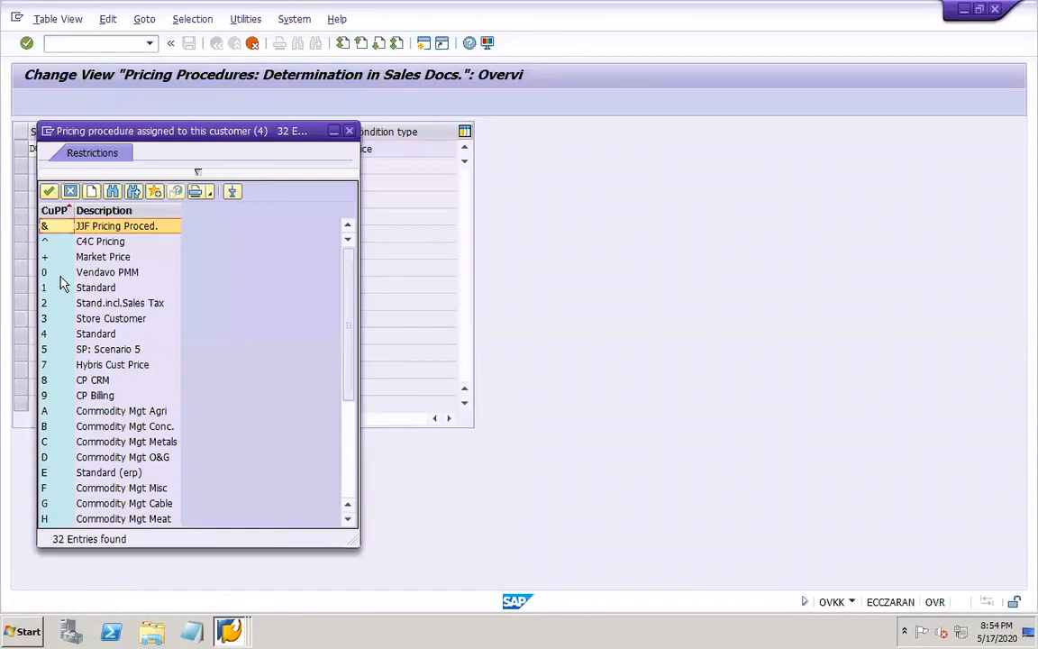
double_click(54, 334)
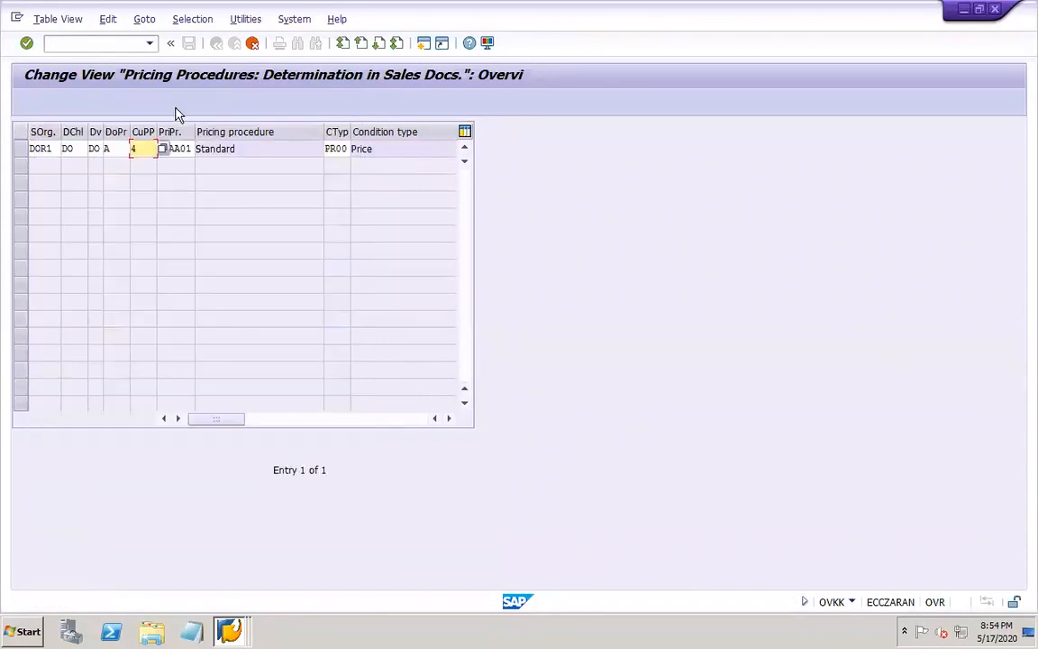
key(Return)
click(188, 43)
click(238, 276)
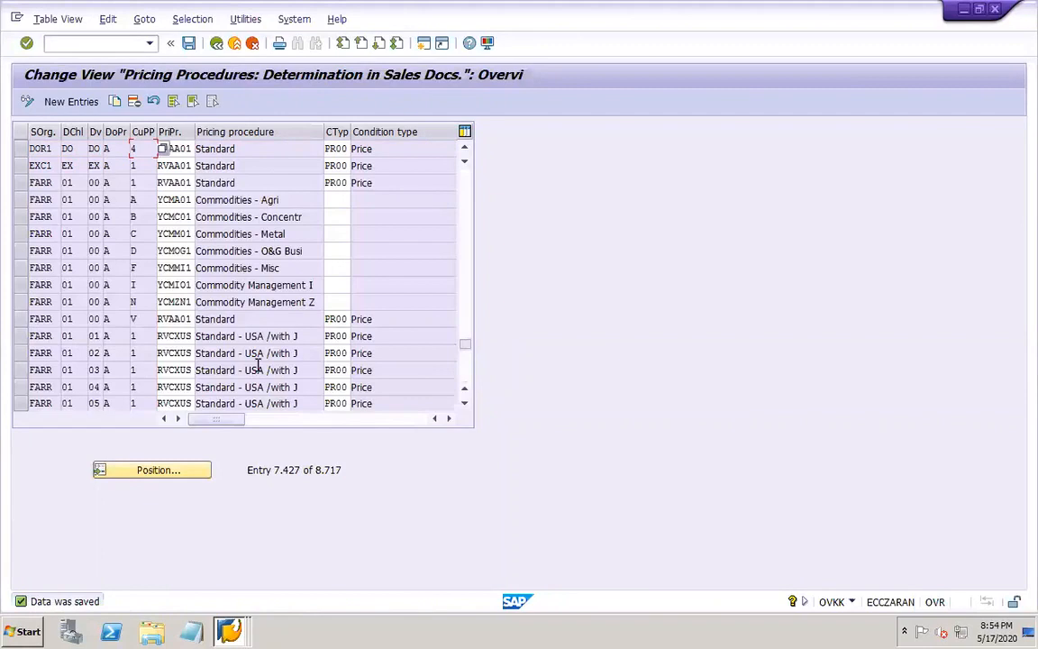
click(463, 151)
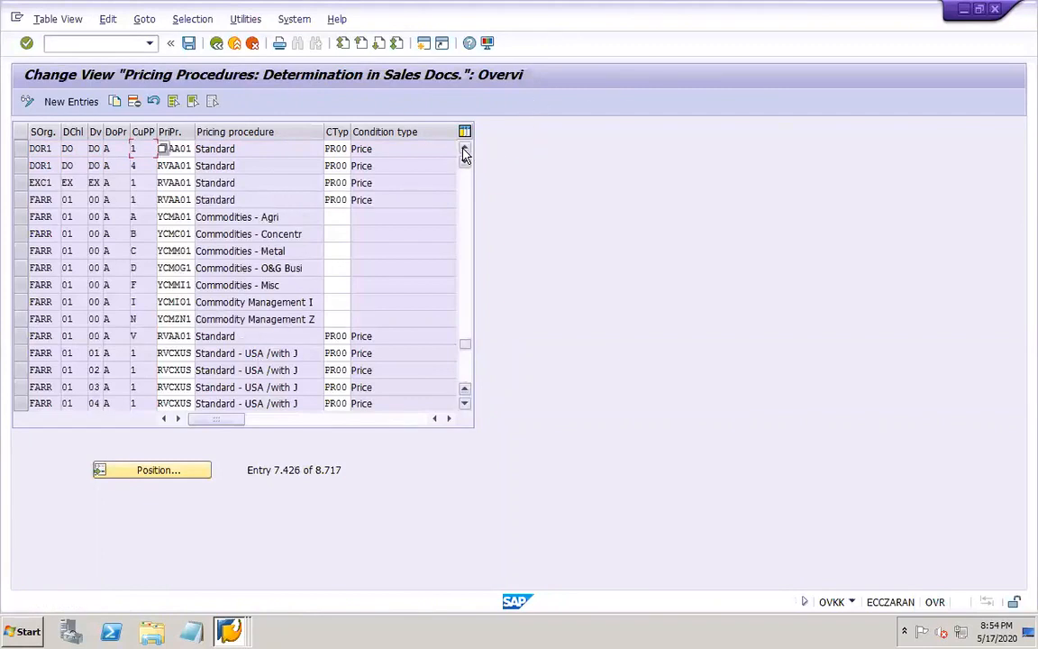
click(189, 43)
Close the pricing determination and customer display sessions and switch to the VKOA new entries session
click(995, 10)
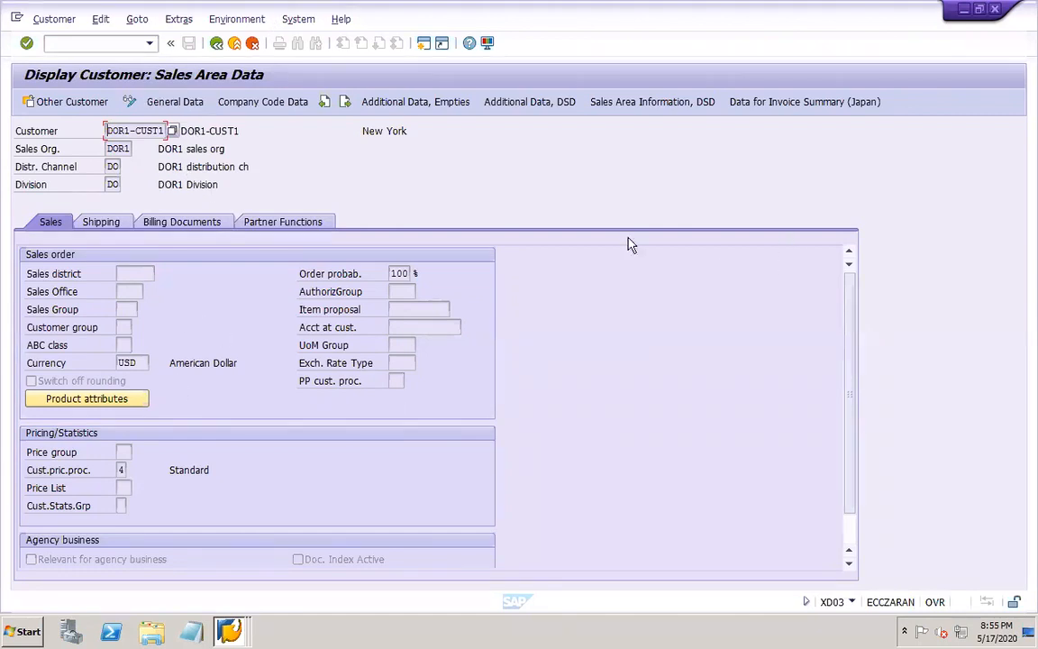
click(995, 10)
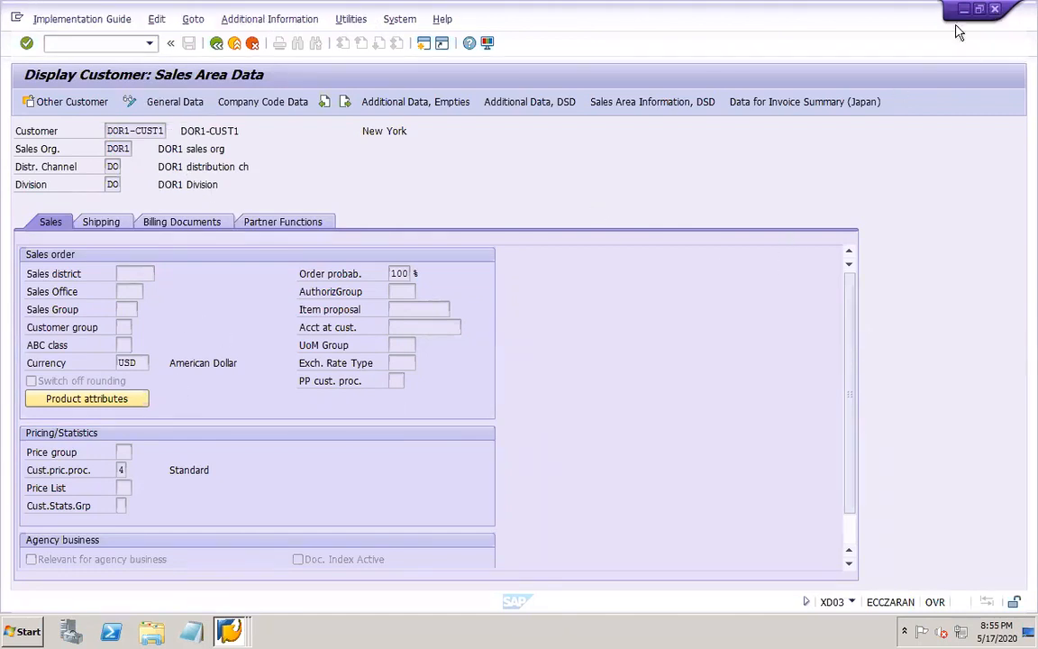
click(229, 634)
click(209, 595)
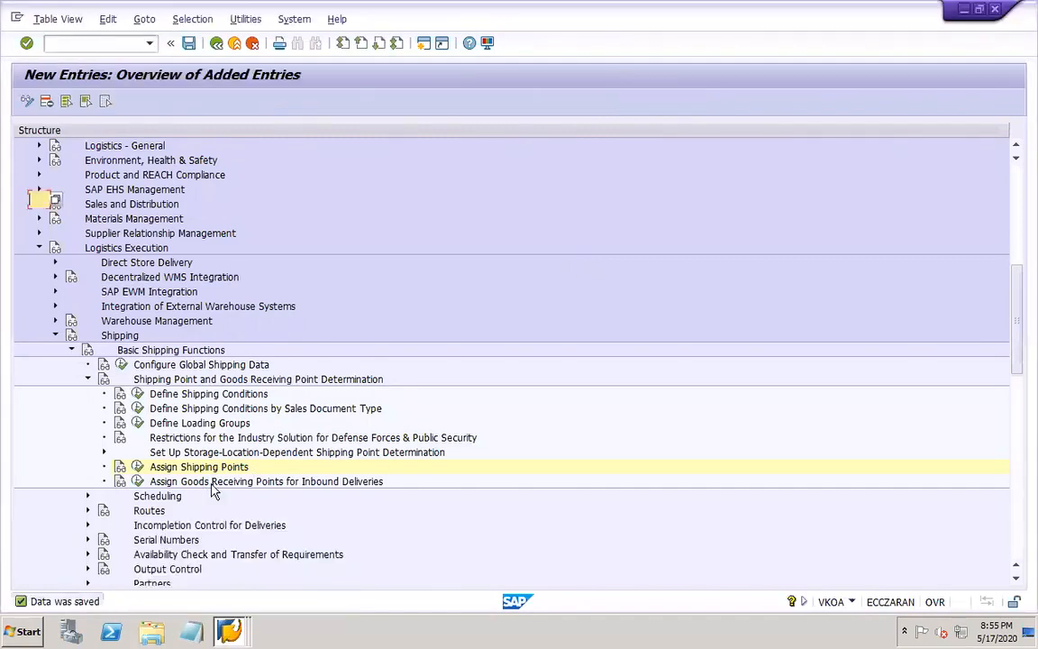
Start sales order creation with VA01 and accept order type OR with sales organization DOR1, distribution channel DO and division DO
click(106, 42)
text(/NVA01)
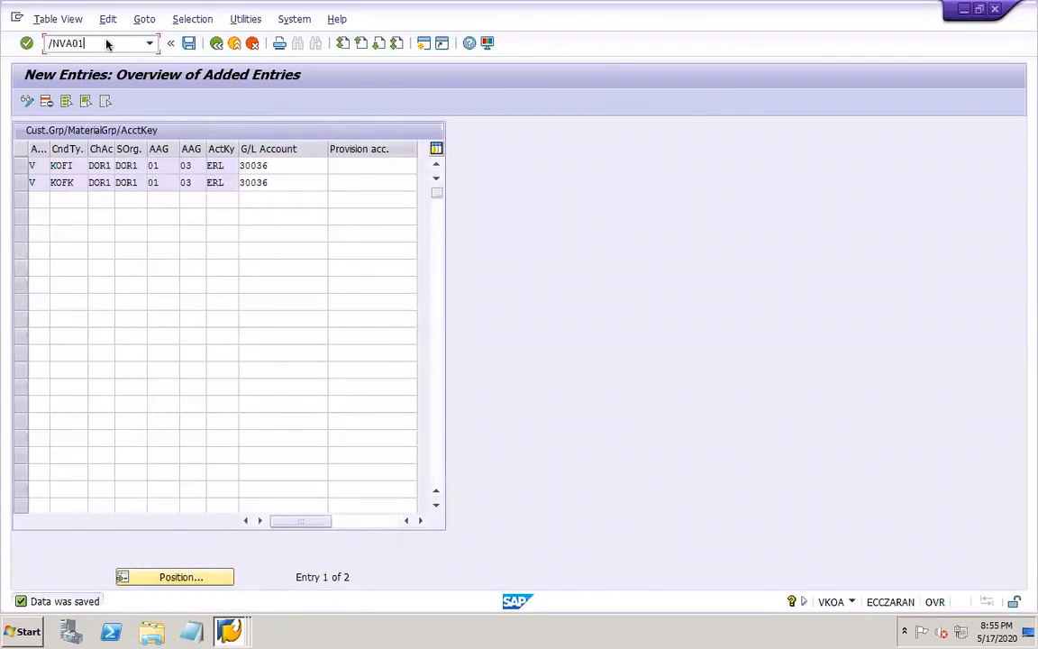
key(Return)
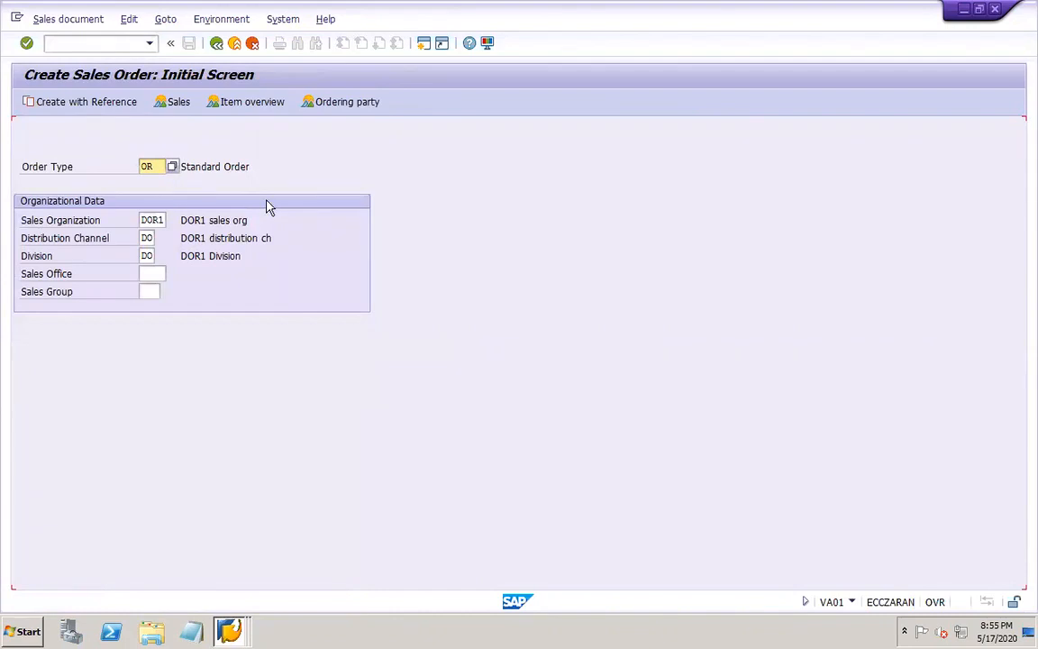
key(Return)
Enter DOR1-CUST1 as the sold-to party and ship-to party of the standard order
click(152, 149)
click(153, 165)
key(Return)
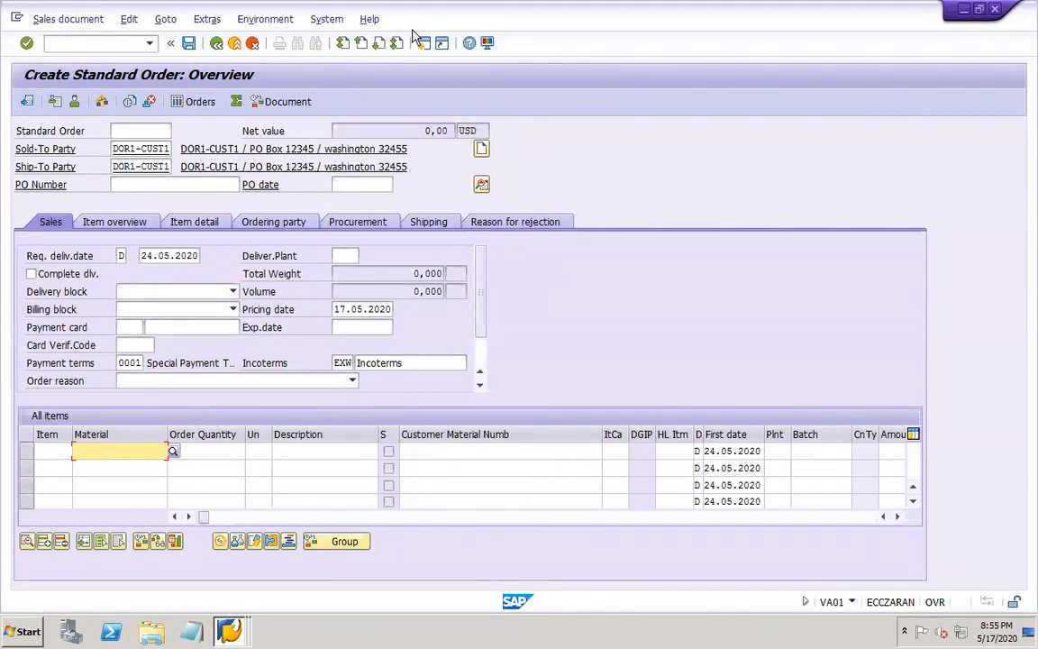
Switch to Microsoft Remote Desktop and reconnect to the SAP desktop holding the open standard order
double_click(143, 256)
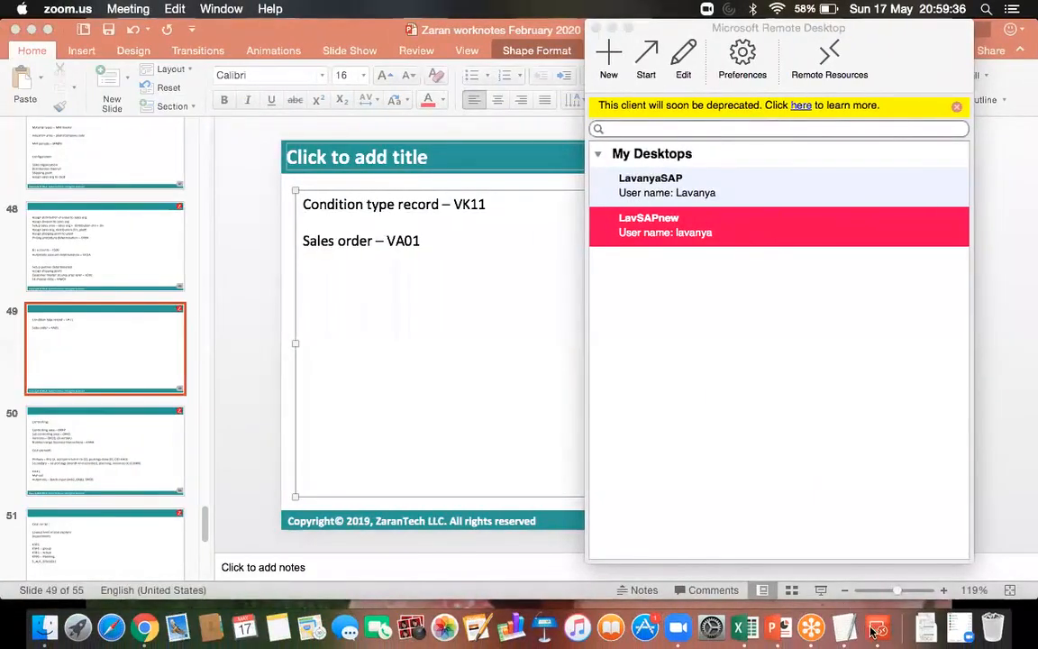
click(872, 628)
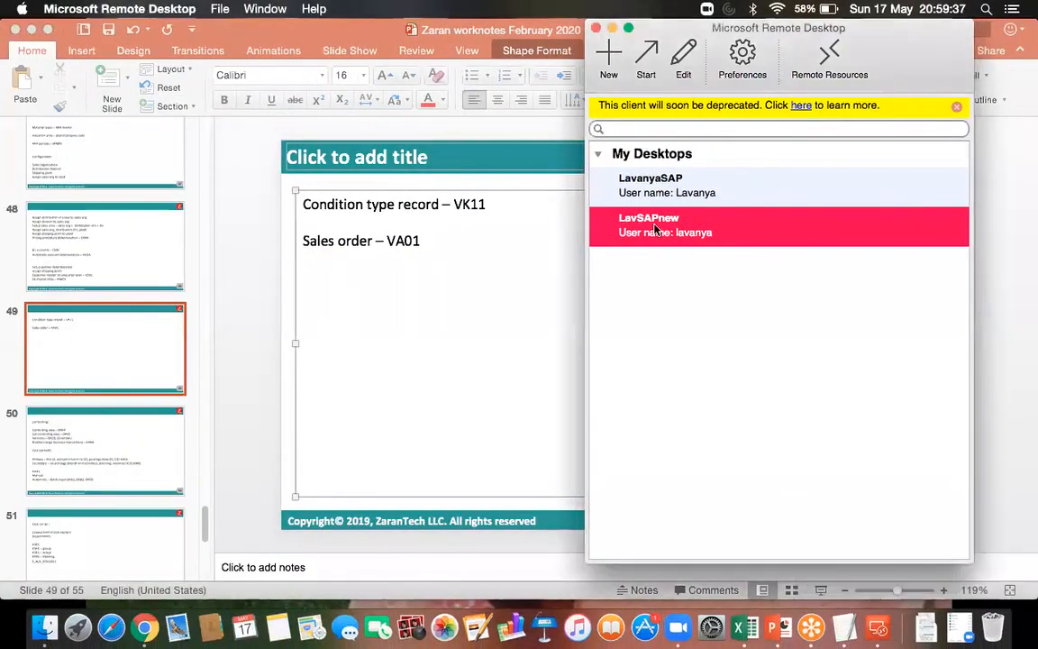
double_click(657, 225)
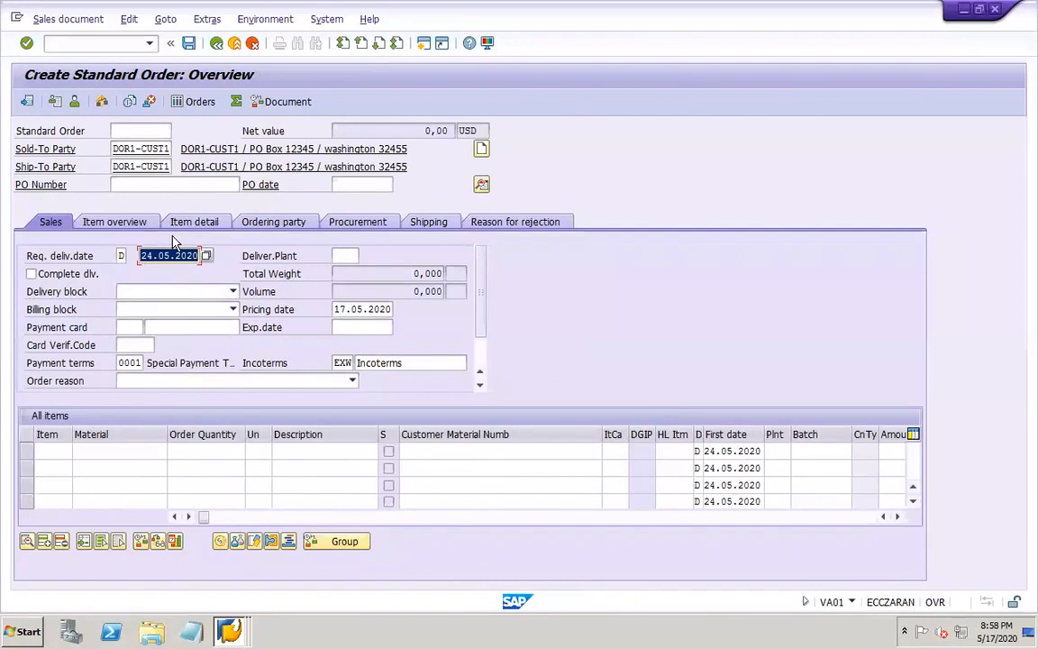
Set the order's requested delivery date and pricing date to 02.01.2020
click(148, 255)
double_click(151, 255)
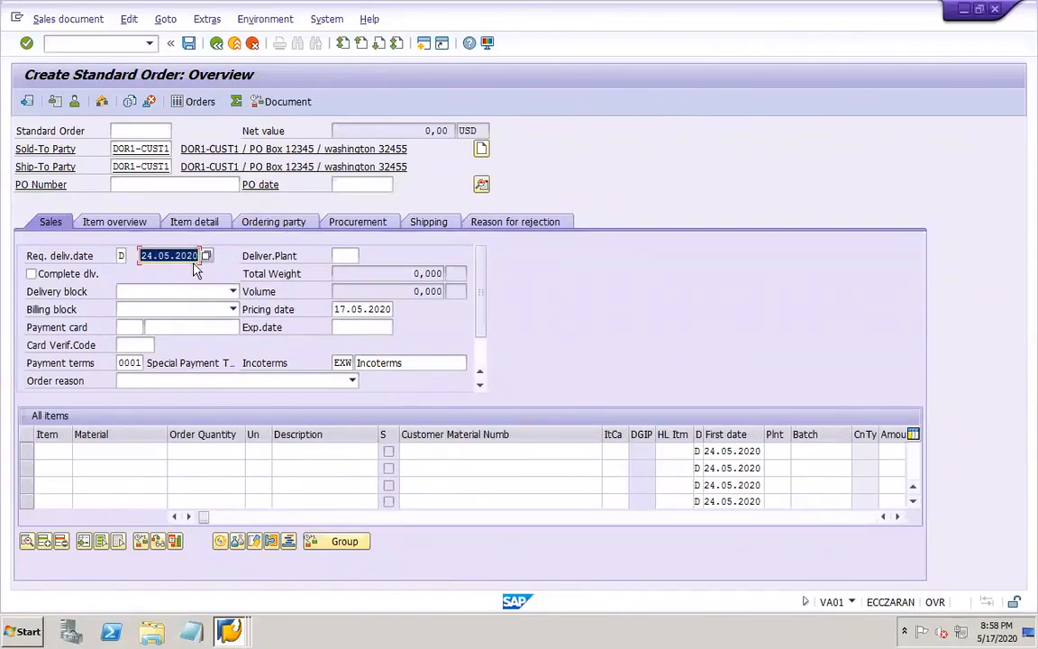
key(Delete)
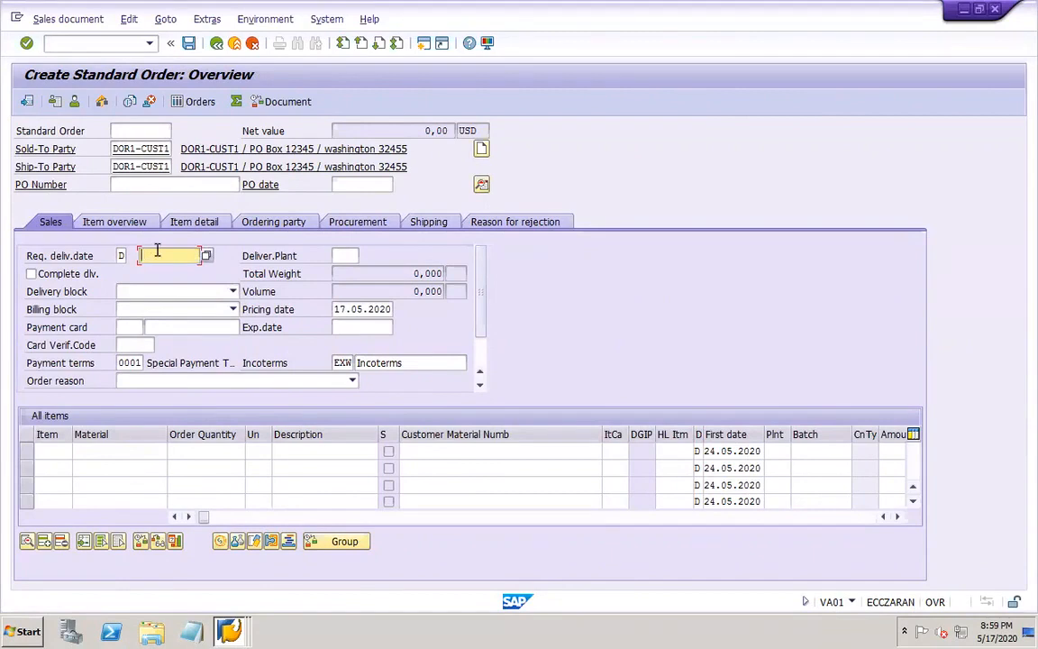
text(01.2020)
drag(333, 308, 393, 309)
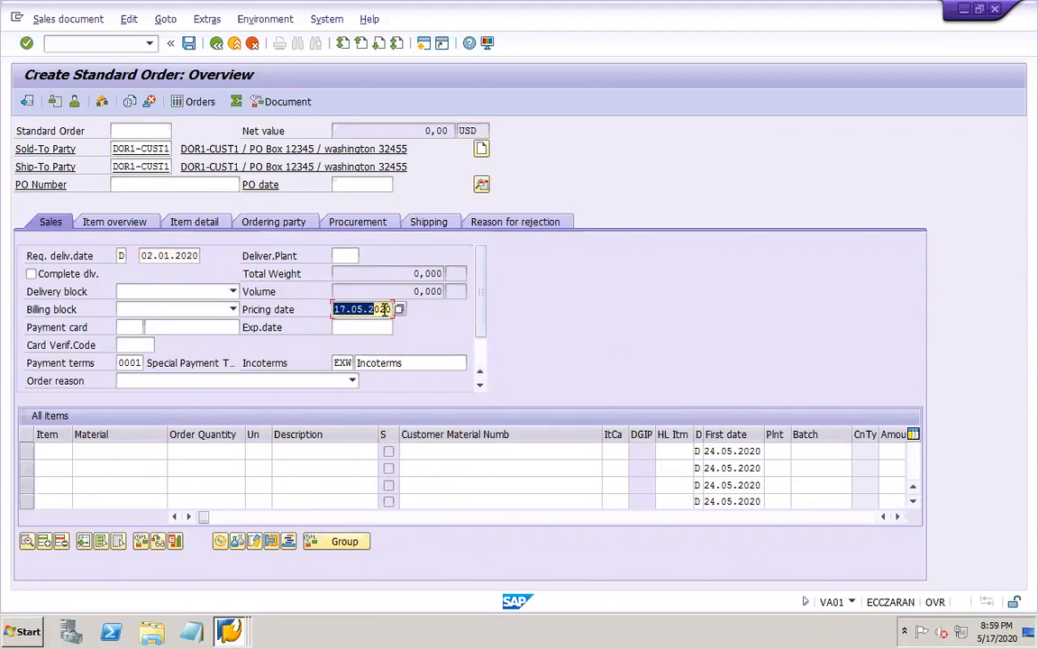
text(02.01.2020)
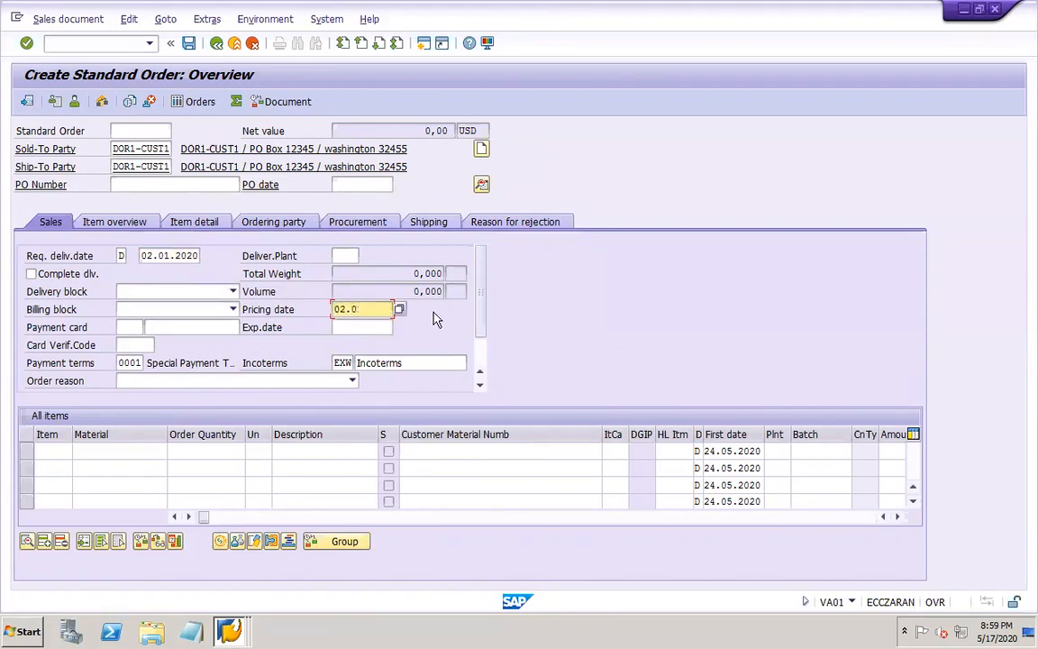
Enter order item 10 with material DOR1-FG and order quantity 1
click(39, 449)
text(10)
key(Tab)
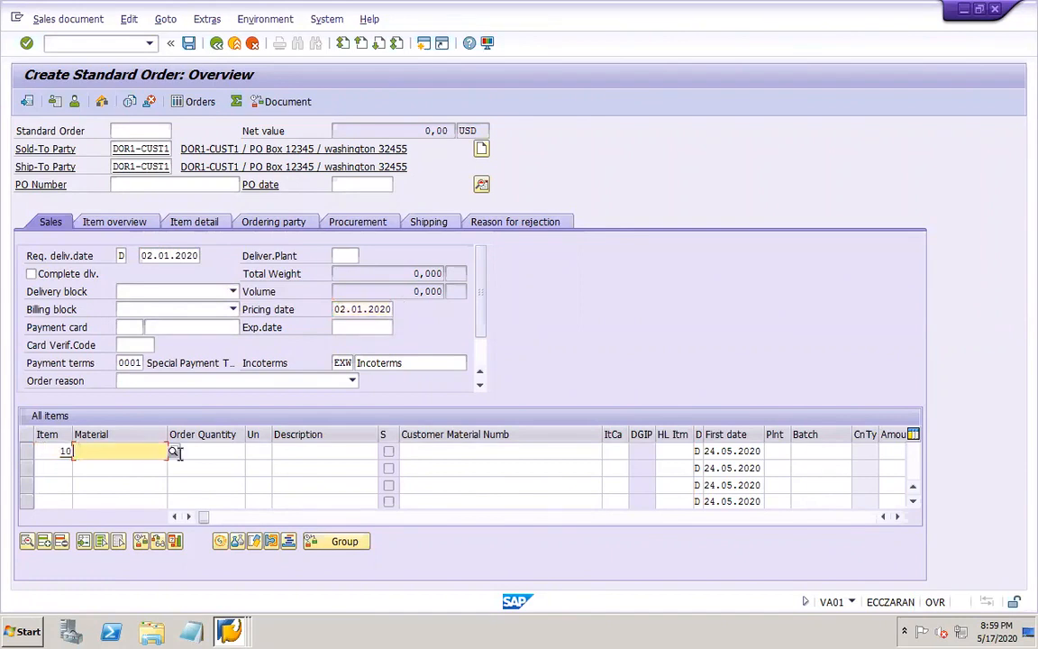
text(DOR)
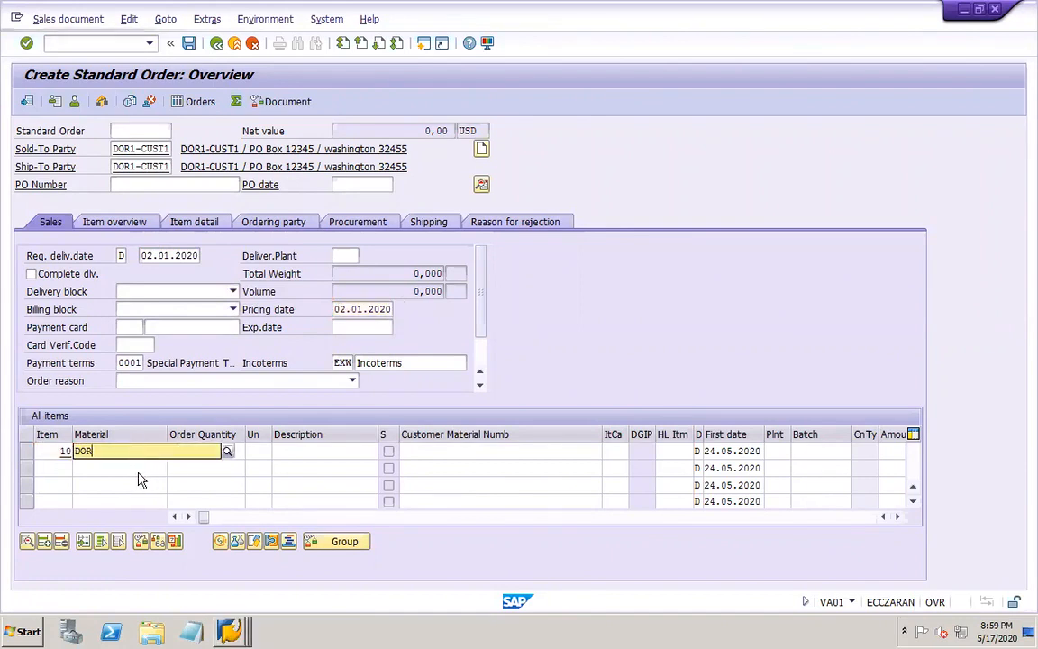
click(124, 512)
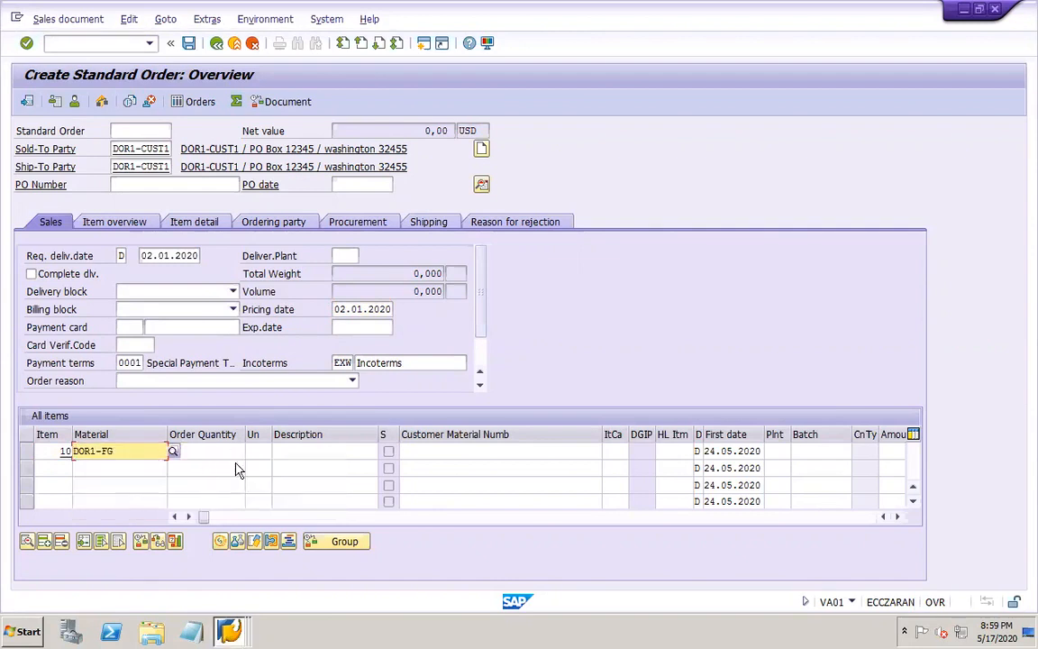
click(219, 449)
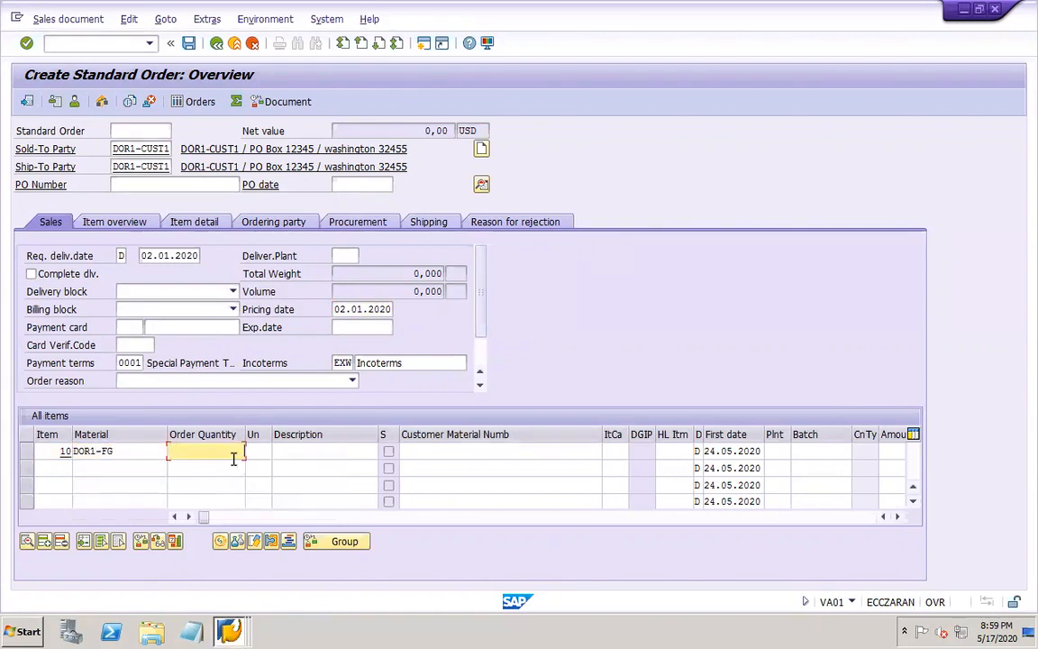
text(1)
Set item 10's first date to 02.01.2020 and its plant to DOR1
key(Tab)
key(Tab)
key(Tab)
key(Tab)
key(Tab)
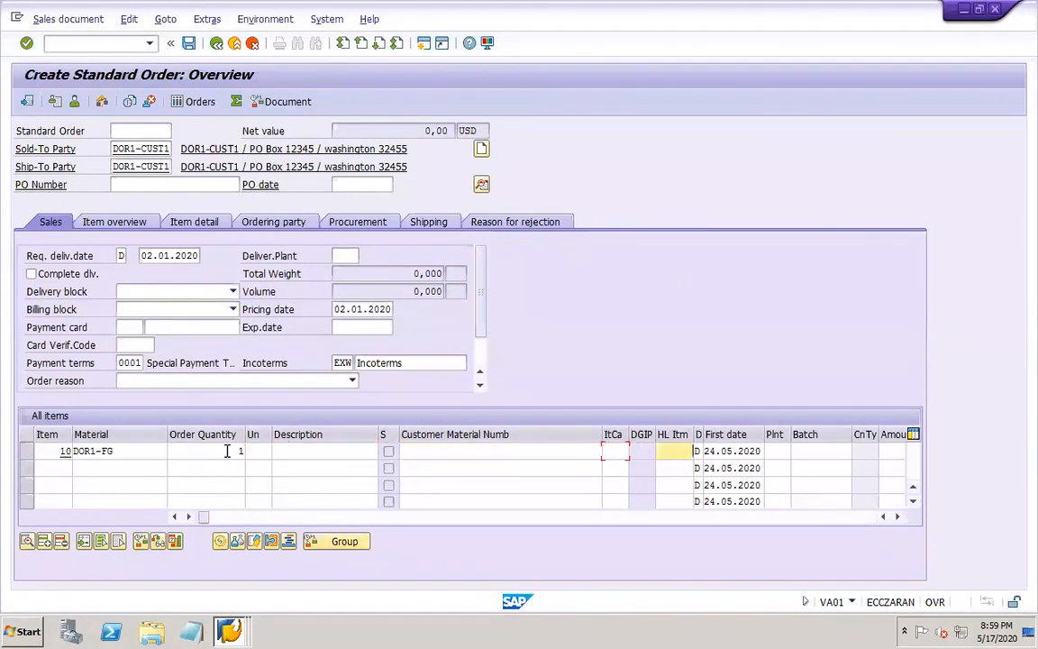
key(Tab)
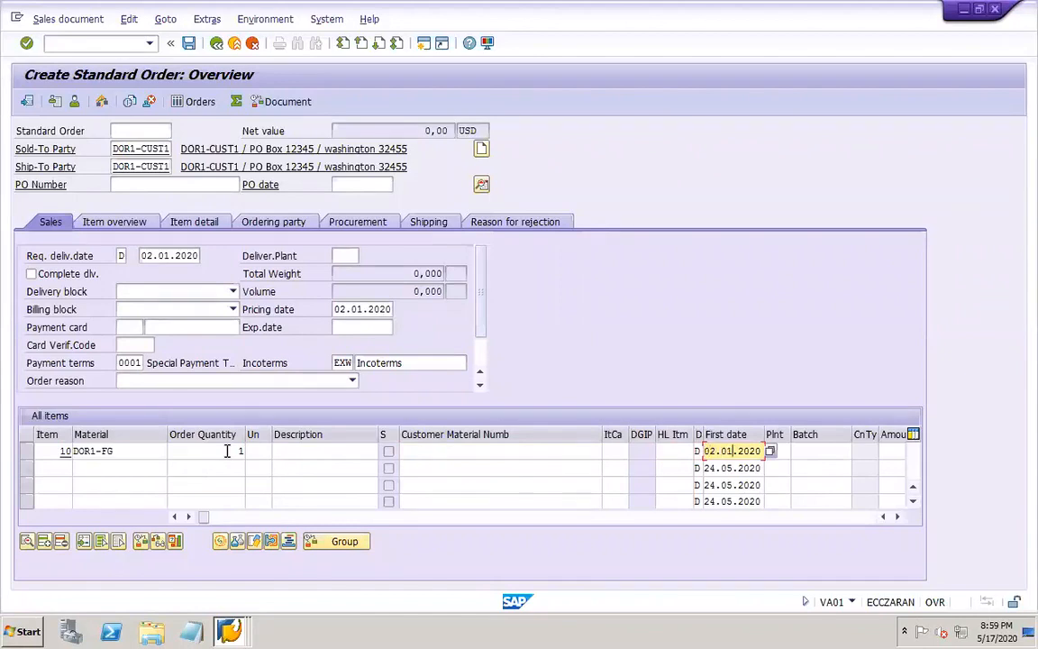
key(Tab)
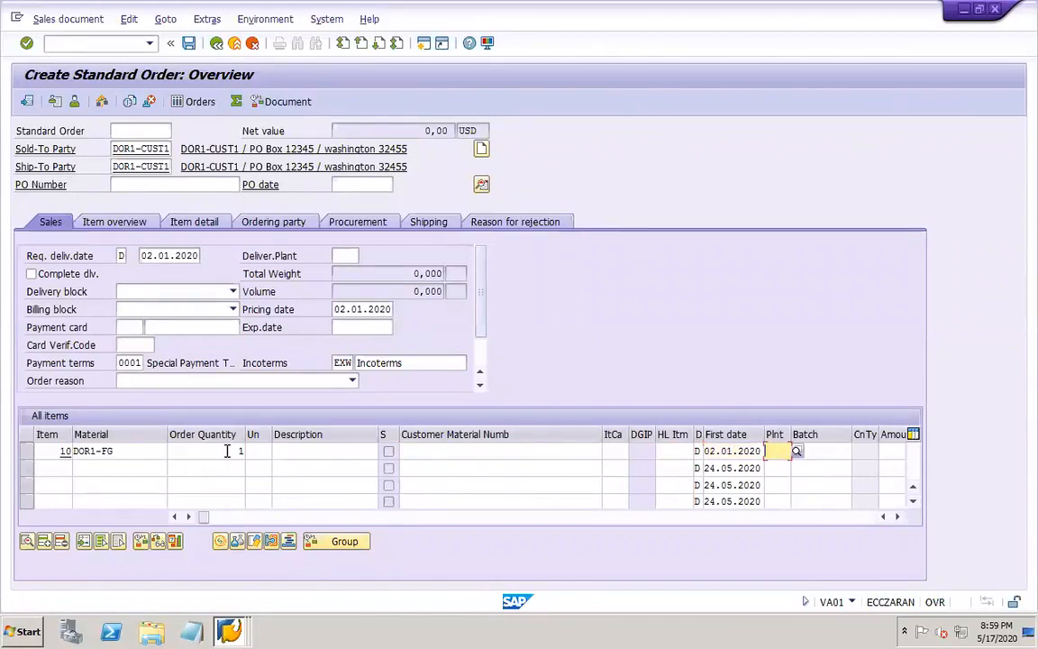
text(DOR)
key(Tab)
key(Tab)
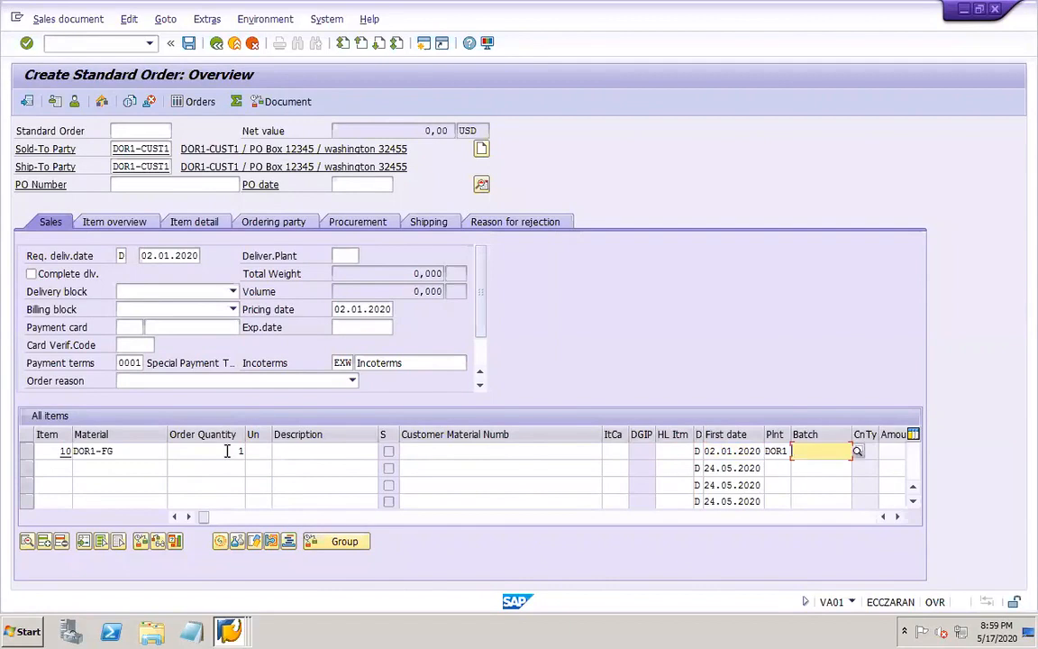
key(Tab)
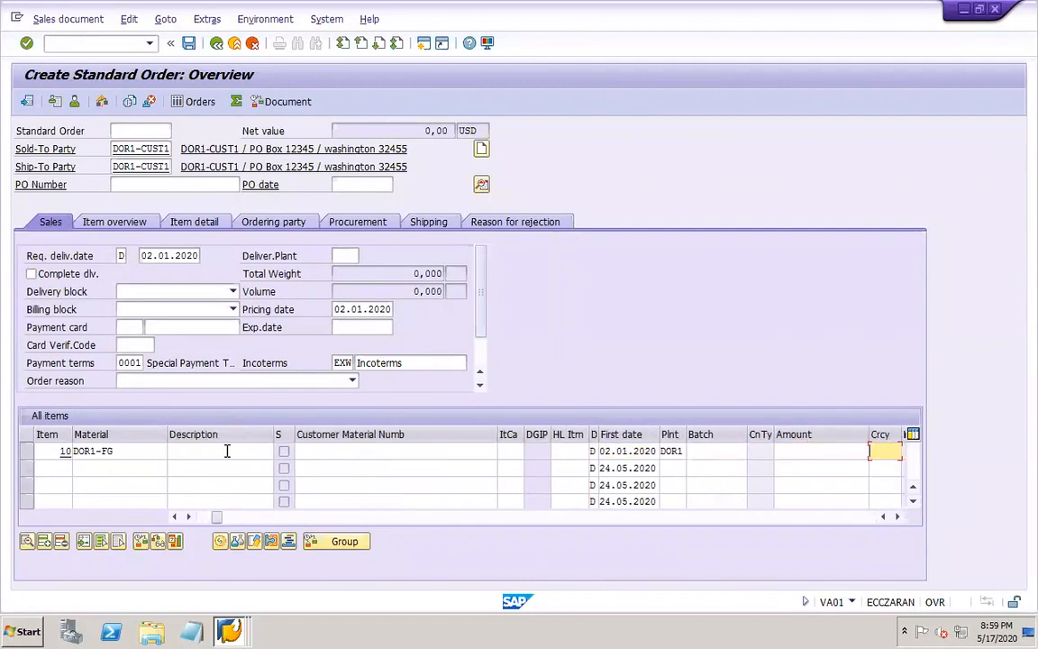
click(794, 448)
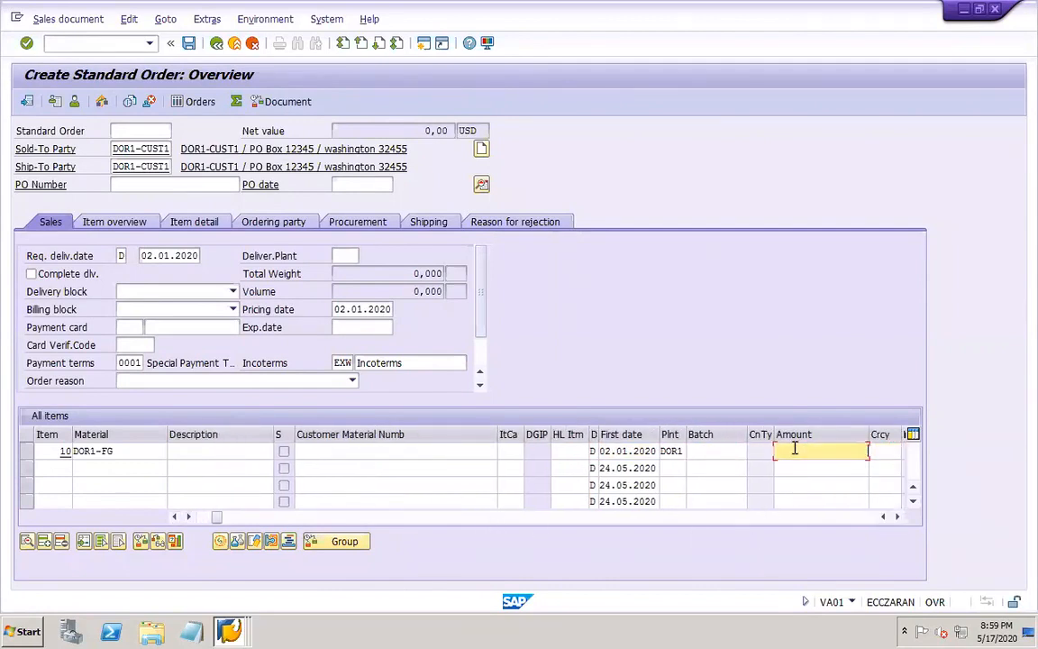
text(500)
key(BackSpace)
key(BackSpace)
key(BackSpace)
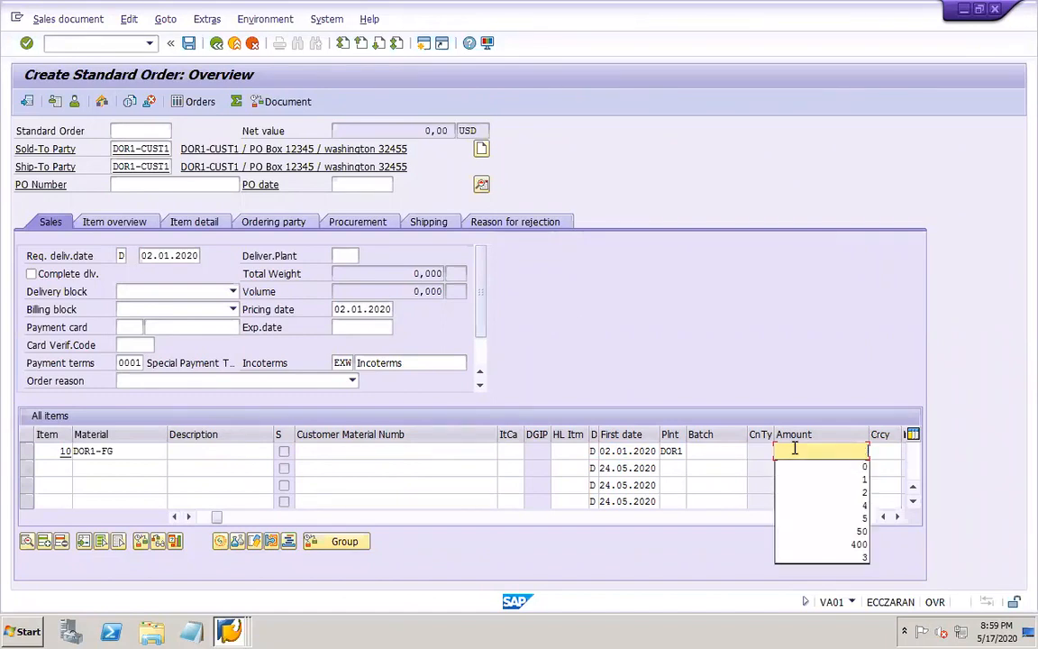
Set item 10's currency to USD and accept the past dates and the billing date redetermination
click(882, 450)
text(USD)
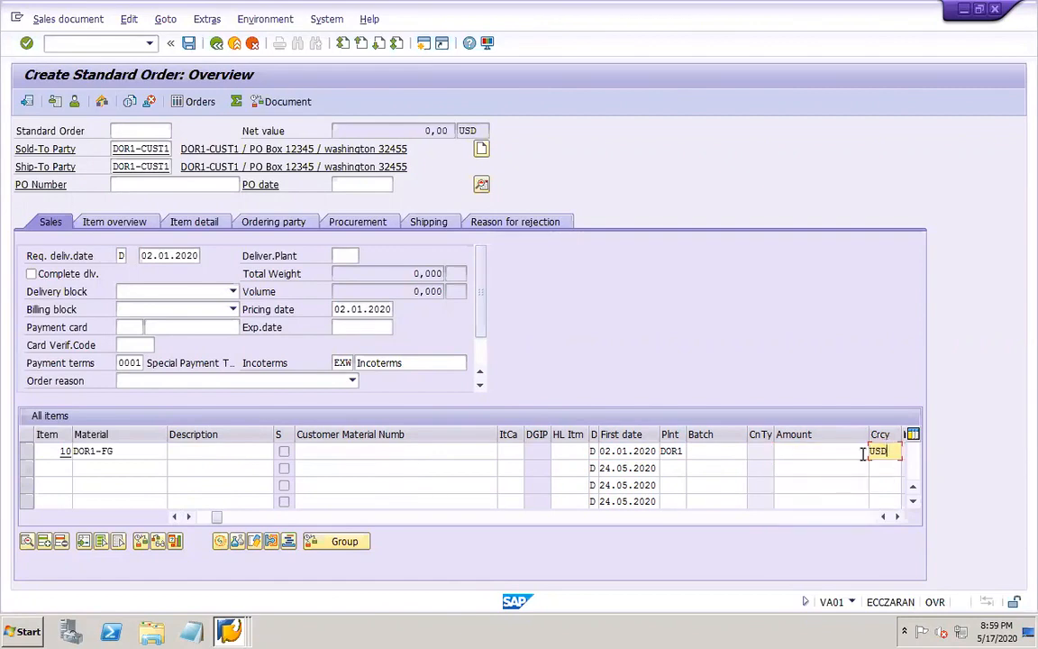
key(Return)
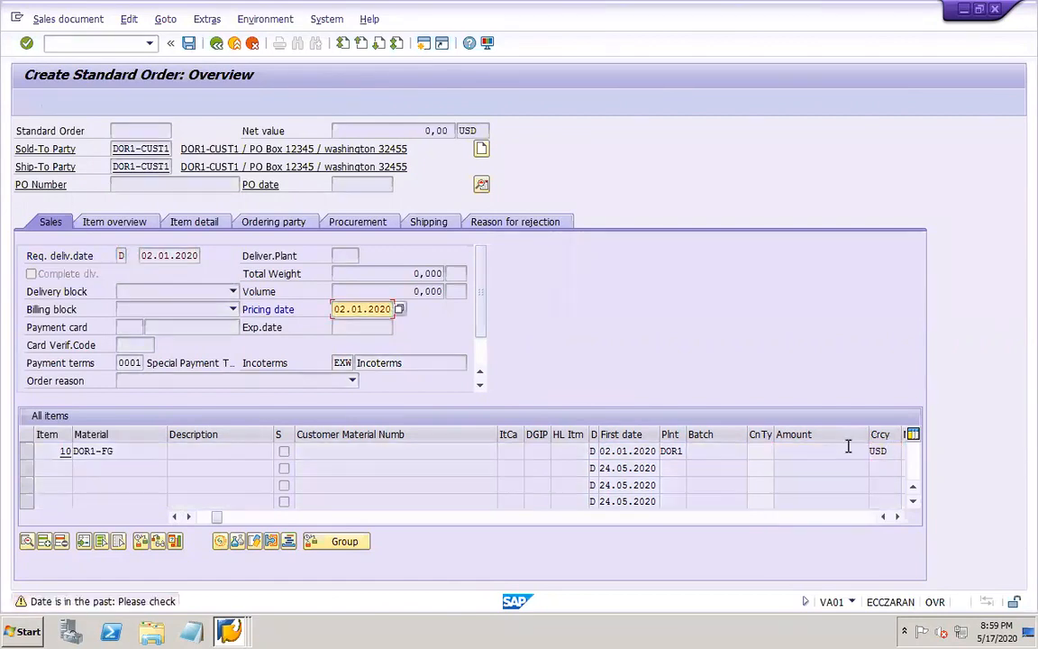
key(Return)
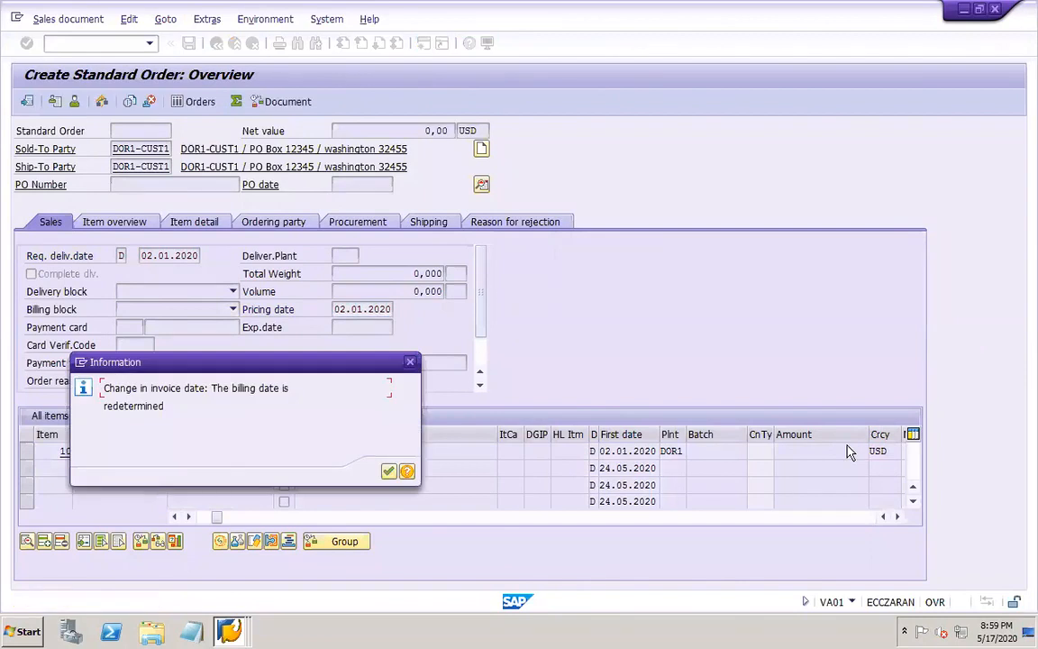
key(Return)
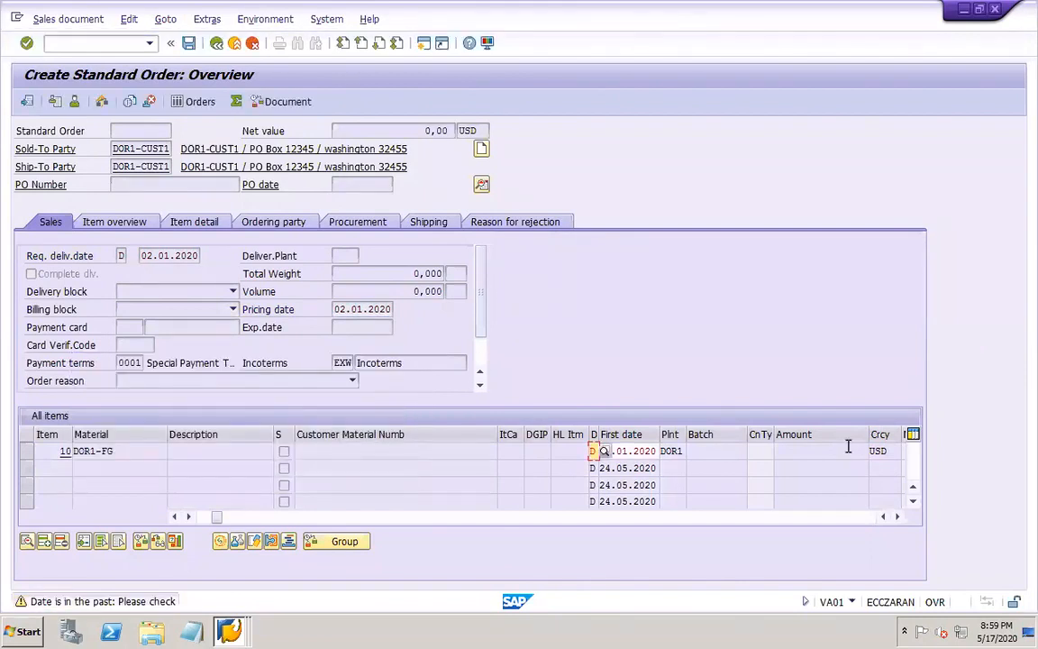
key(Return)
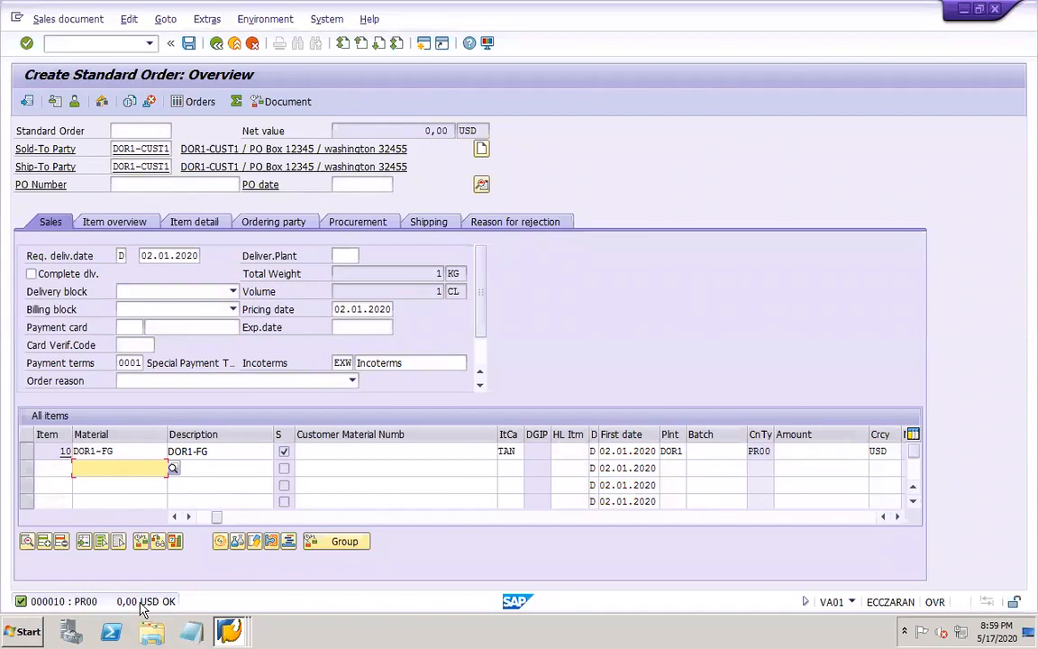
Set the PR00 price amount of item 10 to 500 USD
click(809, 453)
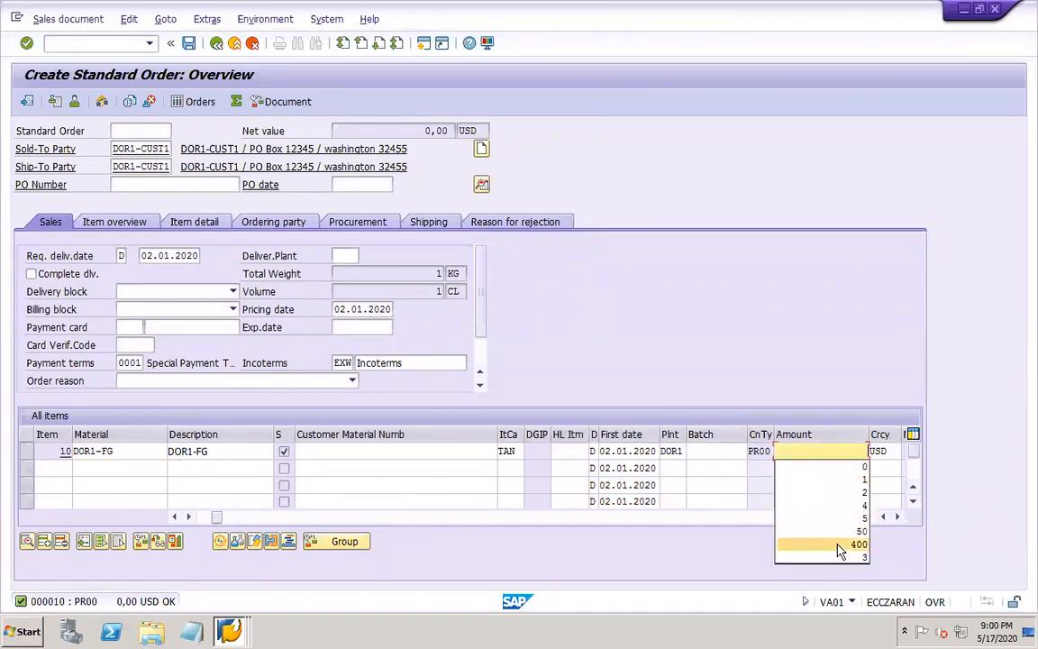
click(833, 452)
text(500)
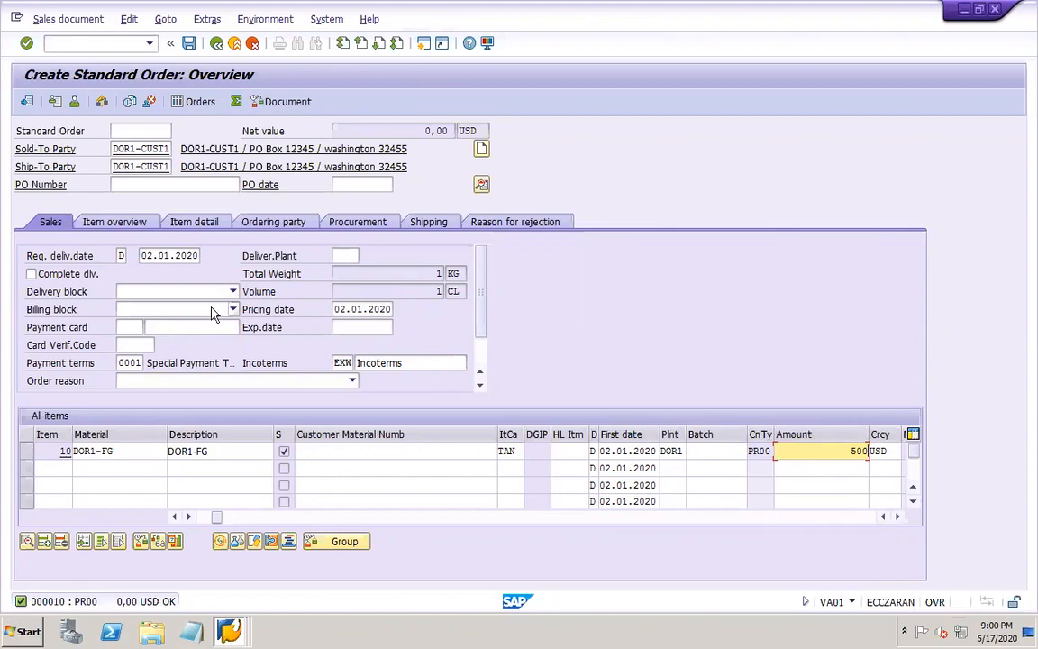
key(Return)
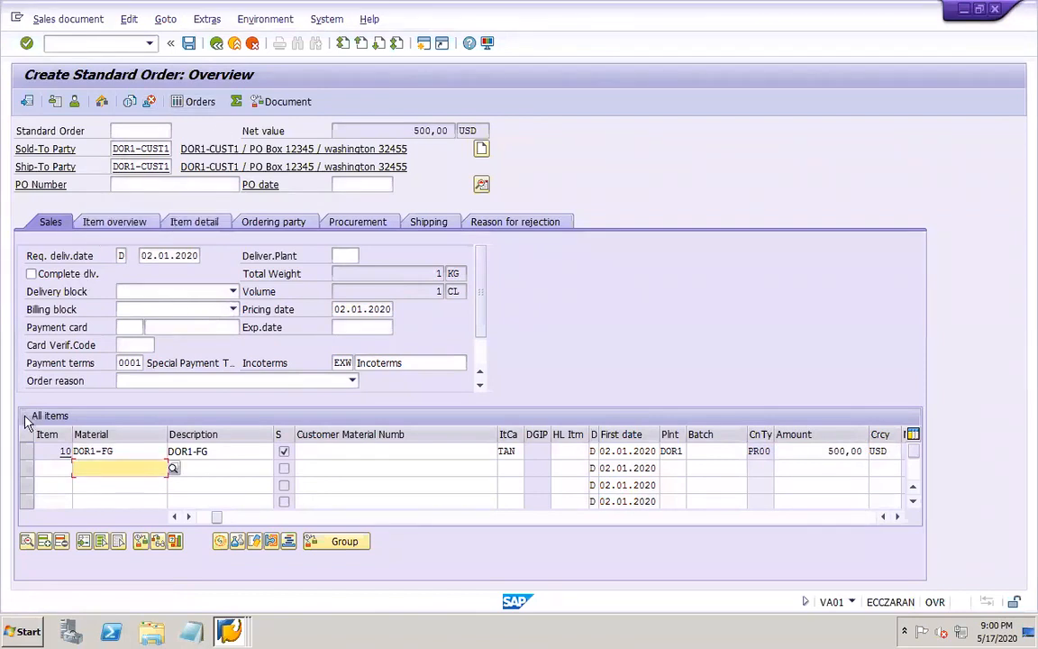
Open the pricing conditions of item 10 and select the empty amount of the first PR00 price line
click(26, 451)
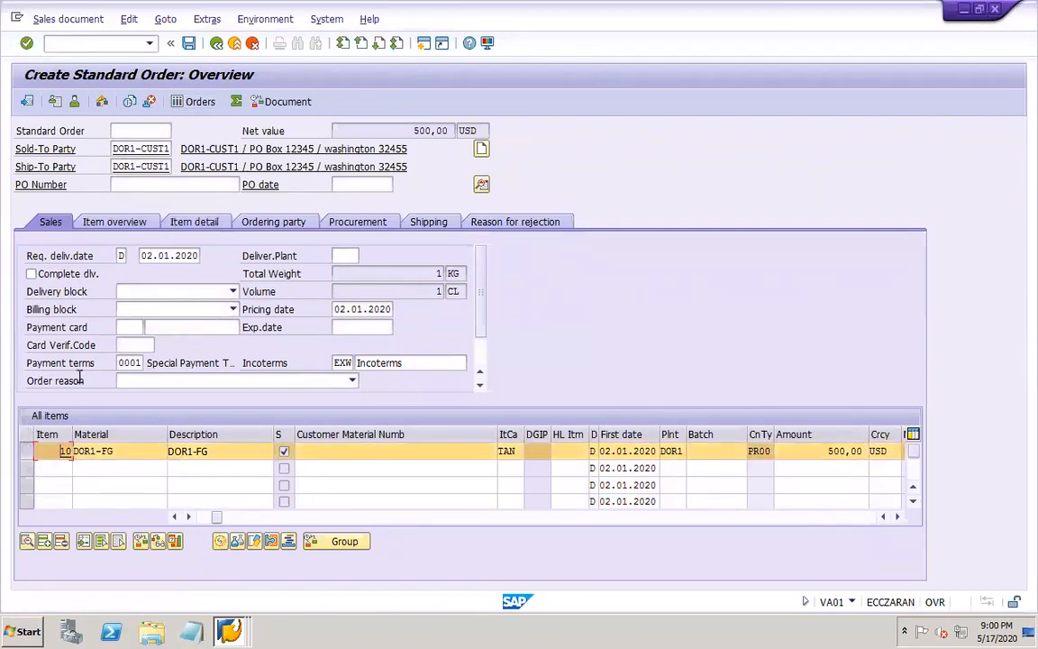
click(206, 19)
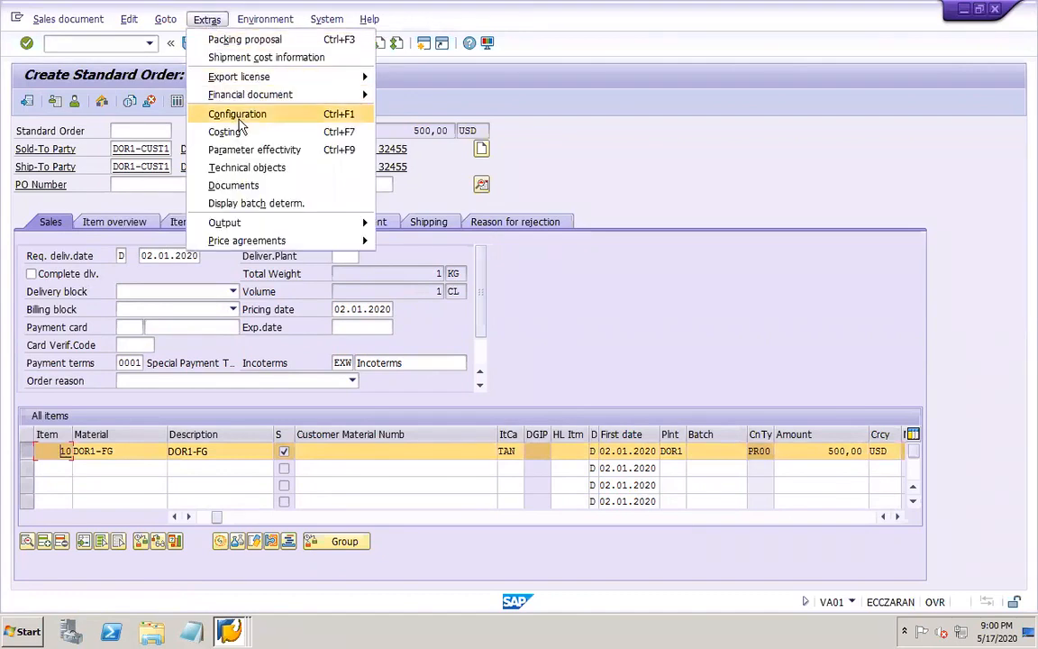
click(153, 16)
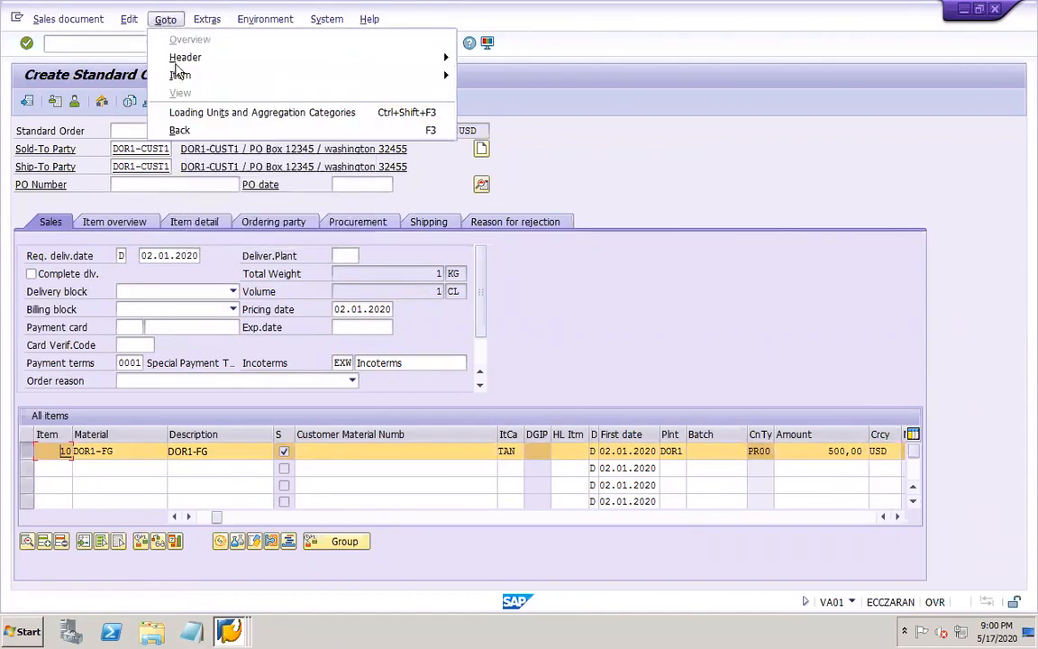
mouse_move(171, 75)
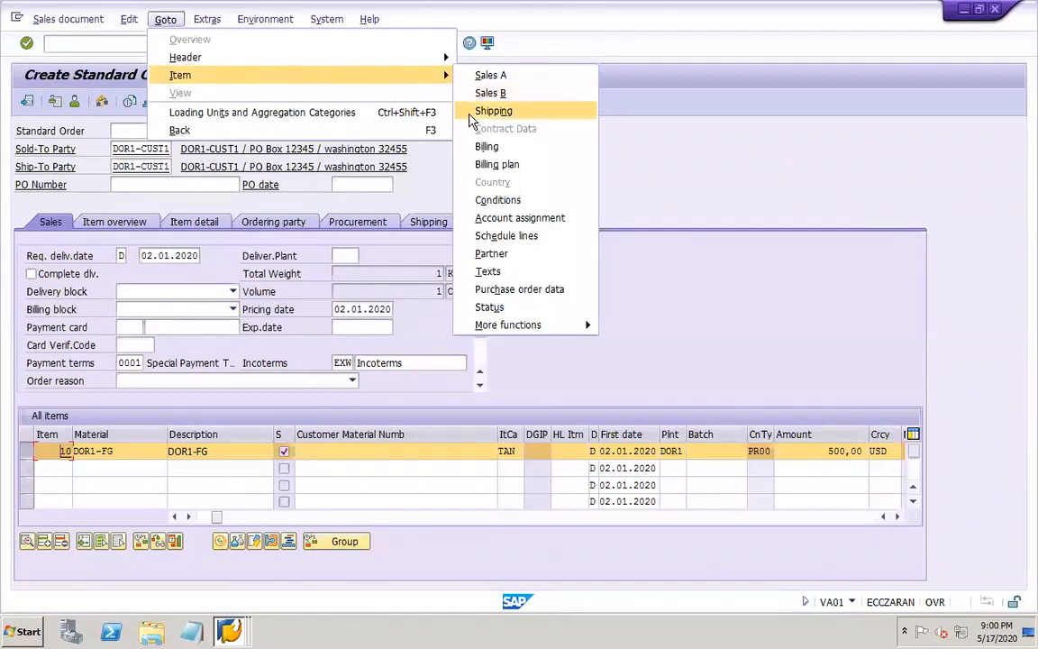
click(498, 202)
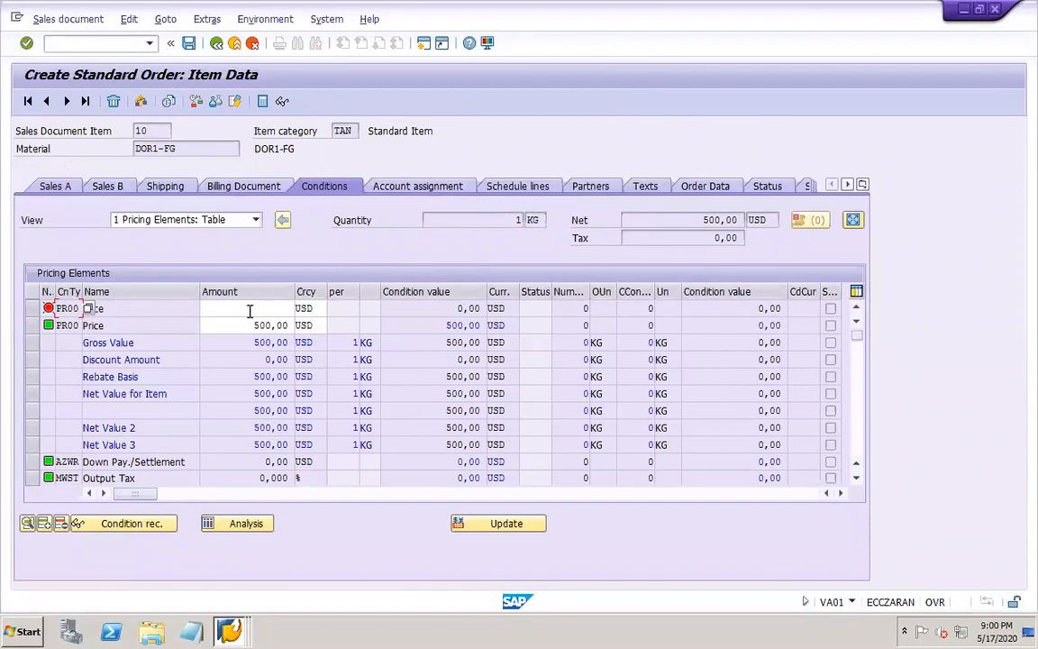
click(250, 311)
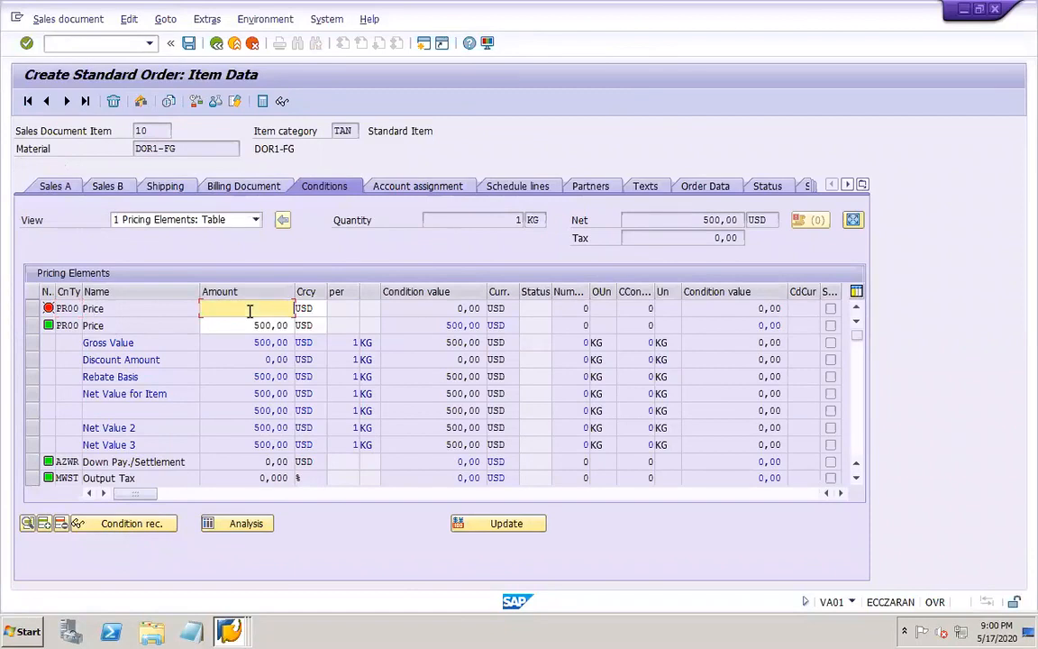
Try to delete the empty first PR00 price line from item 10's pricing conditions
click(32, 309)
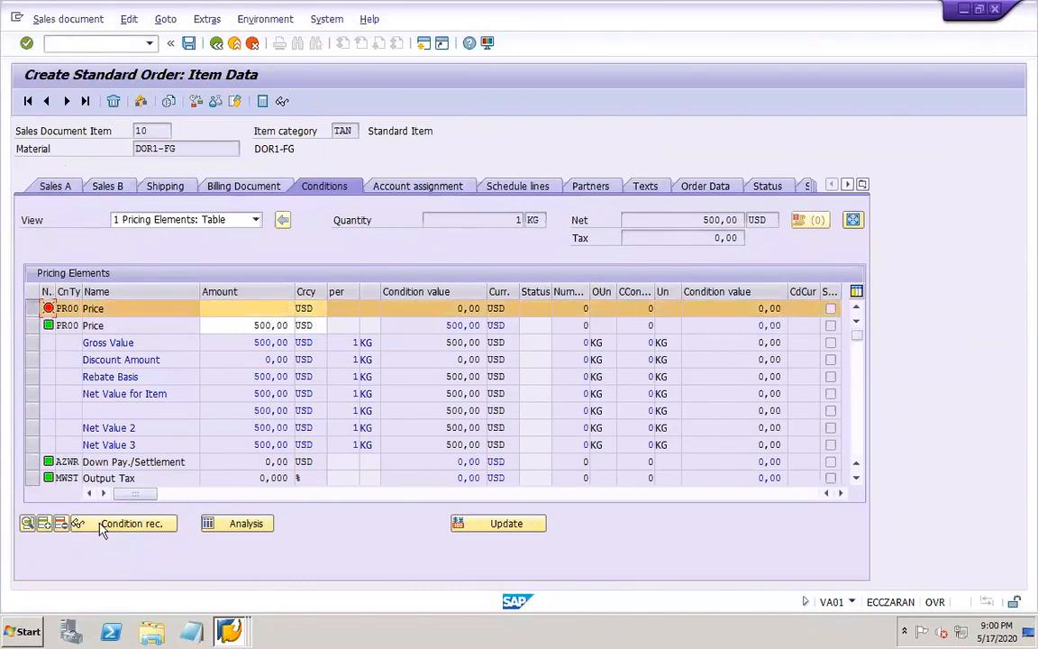
click(61, 524)
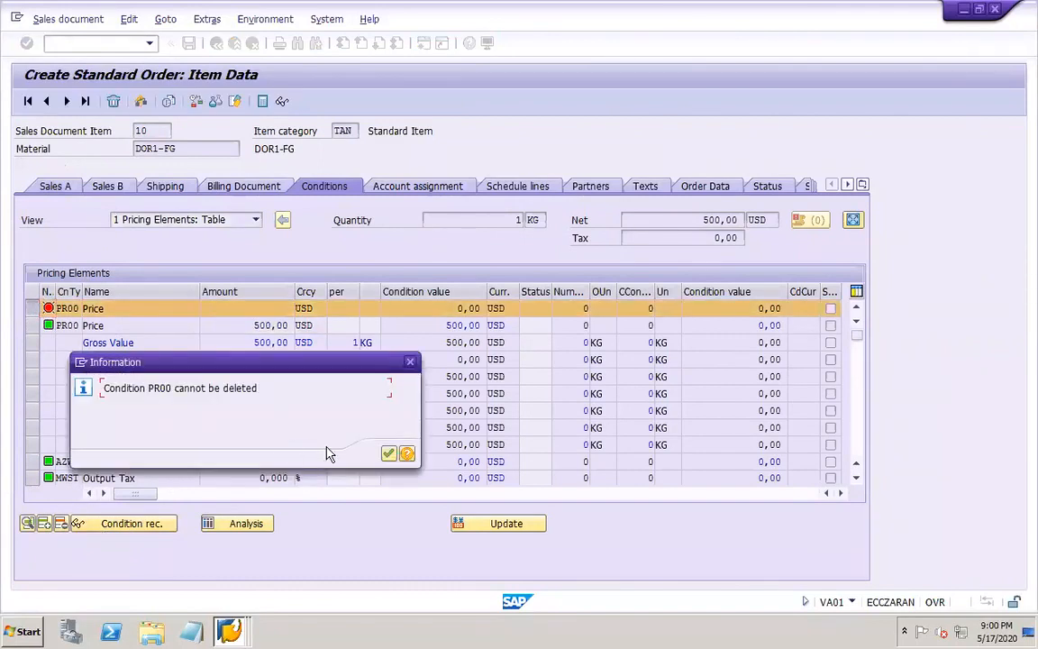
click(388, 454)
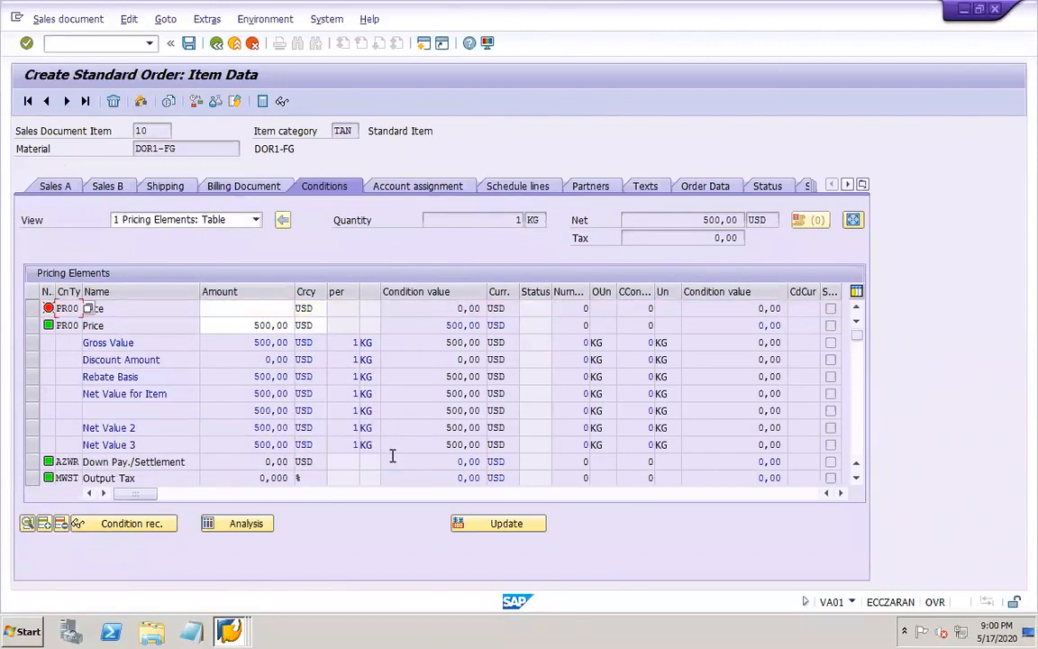
click(250, 309)
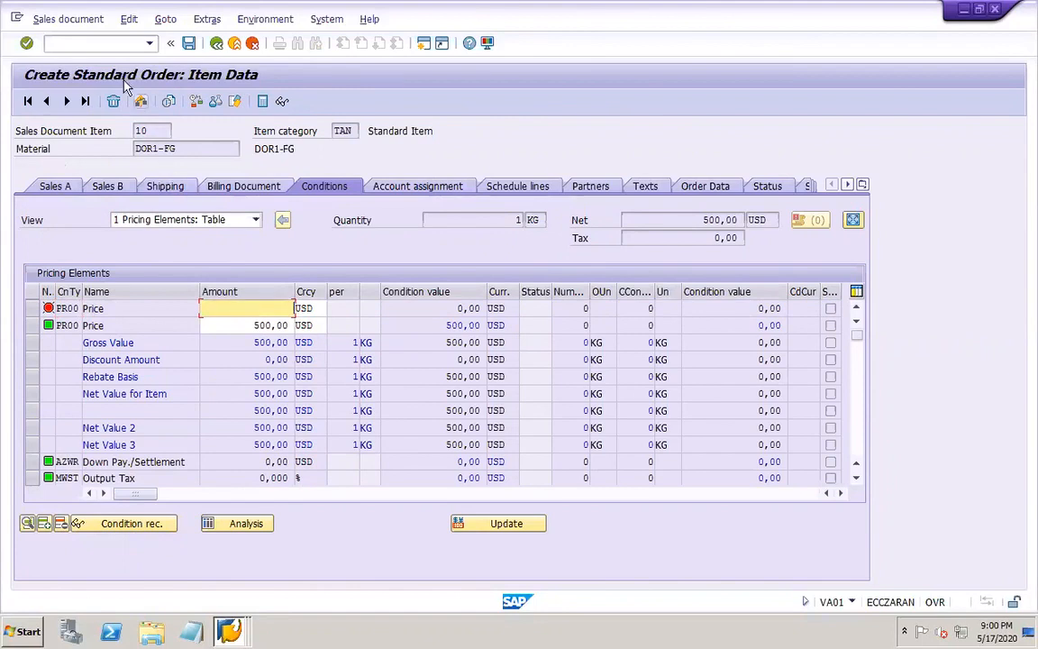
Restart transaction VA01 and open a new standard order of type OR for sales organization DOR1, channel DO and division DO
click(108, 44)
text(/)
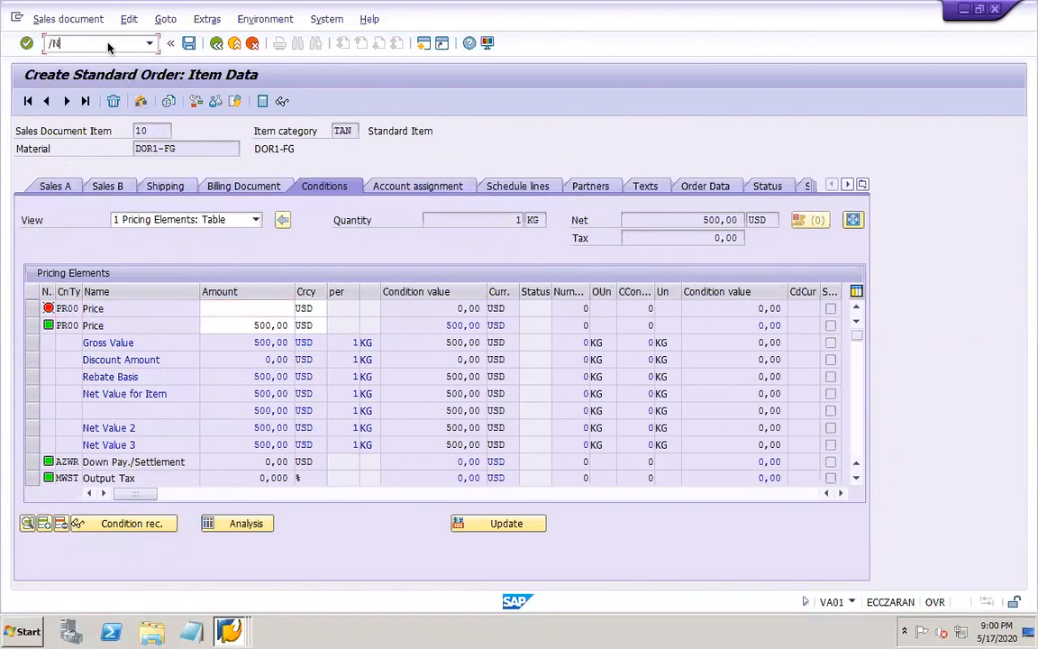
text(NVA01)
key(Return)
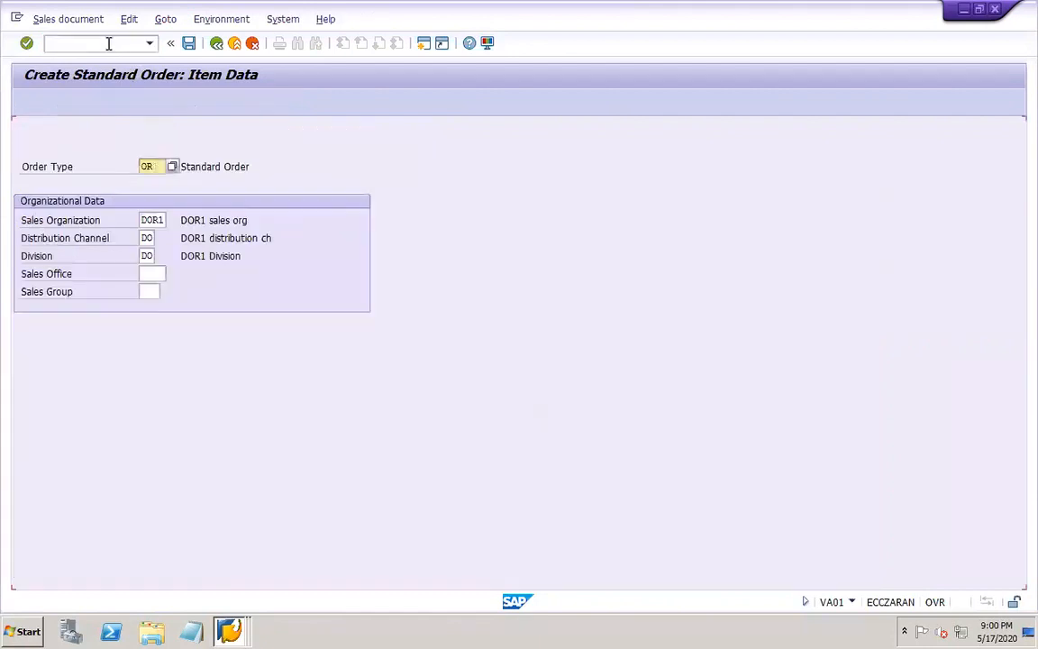
key(Return)
key(BackSpace)
click(142, 165)
key(Return)
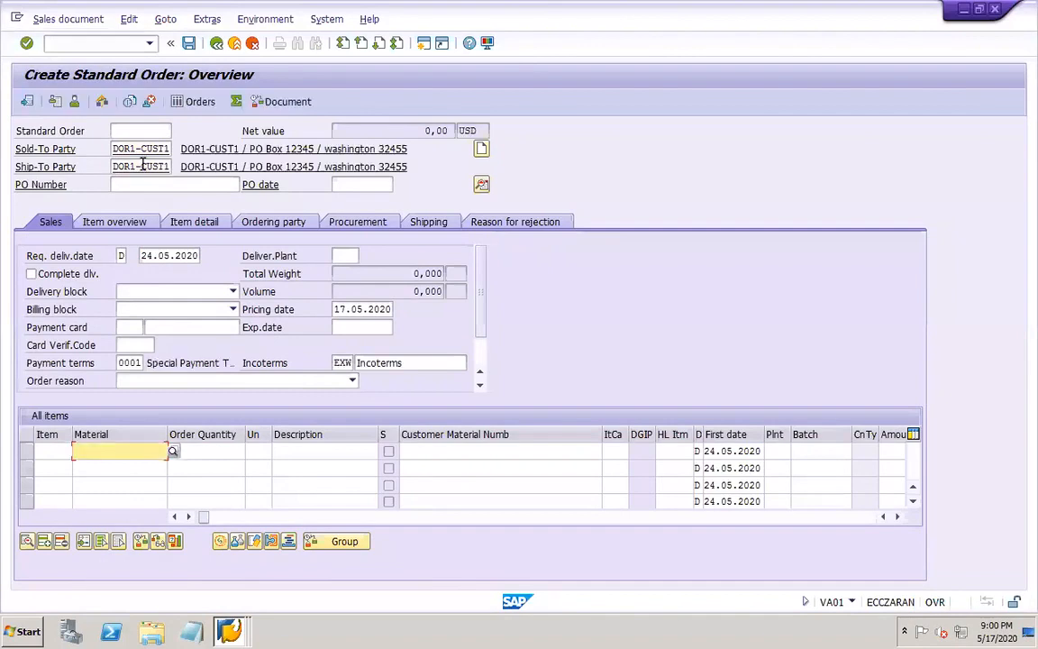
Set the order's requested delivery date and pricing date to 02.01.2020
double_click(172, 255)
key(BackSpace)
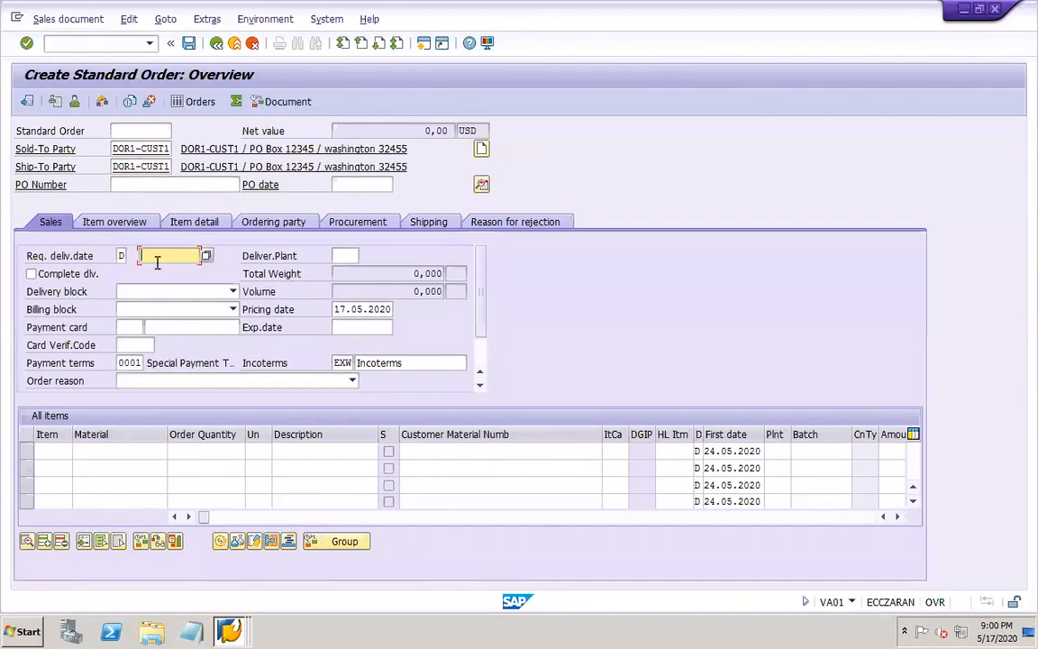
text(02.01.2020)
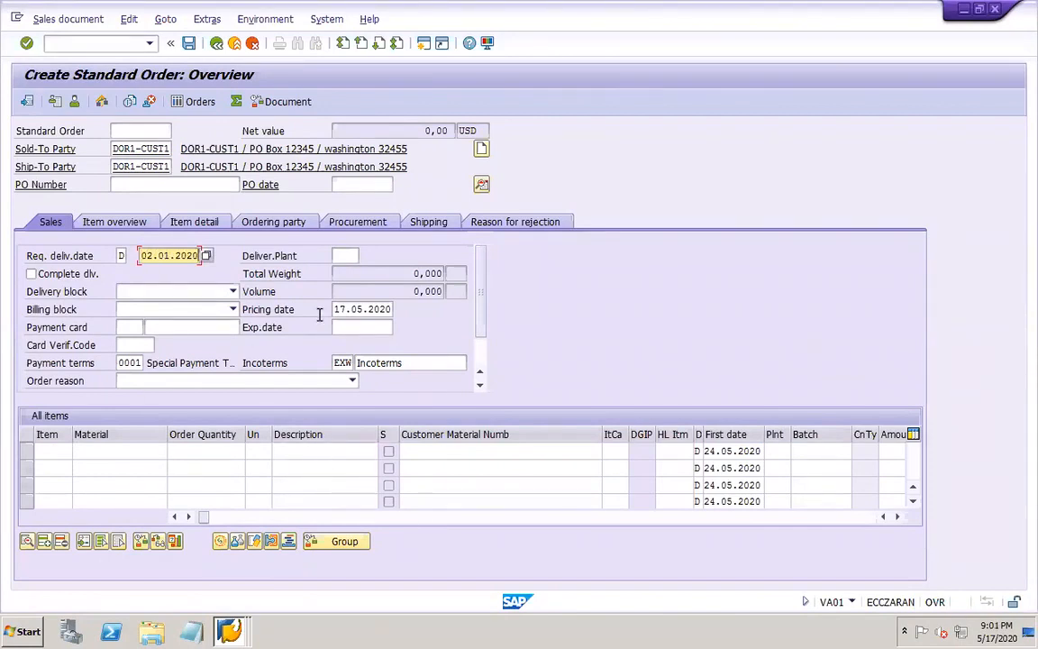
drag(334, 309, 457, 324)
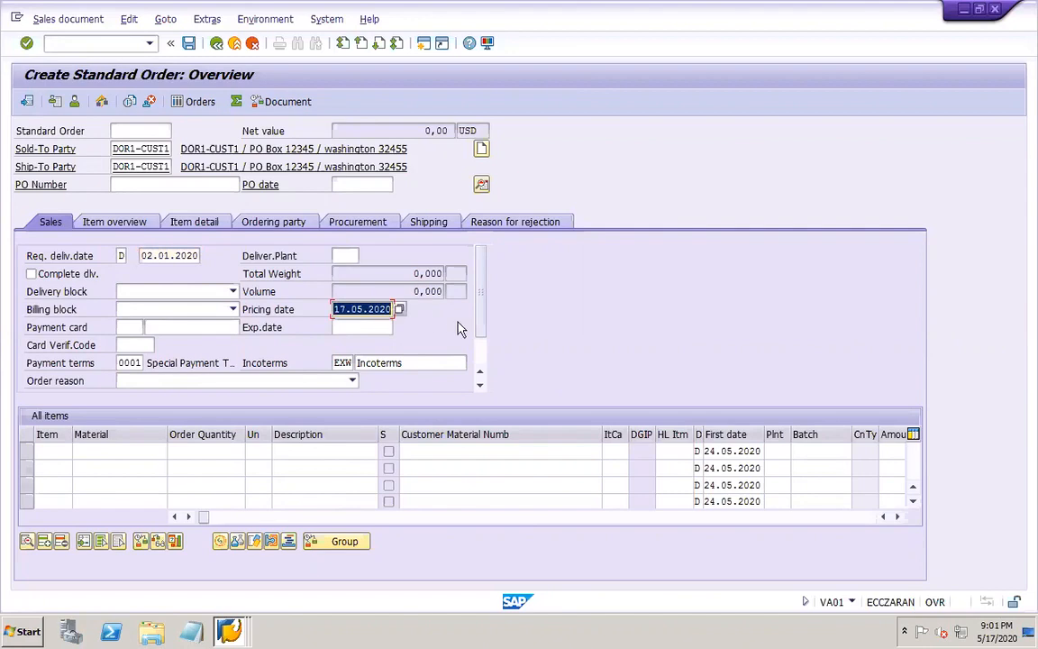
text(02.01.2020)
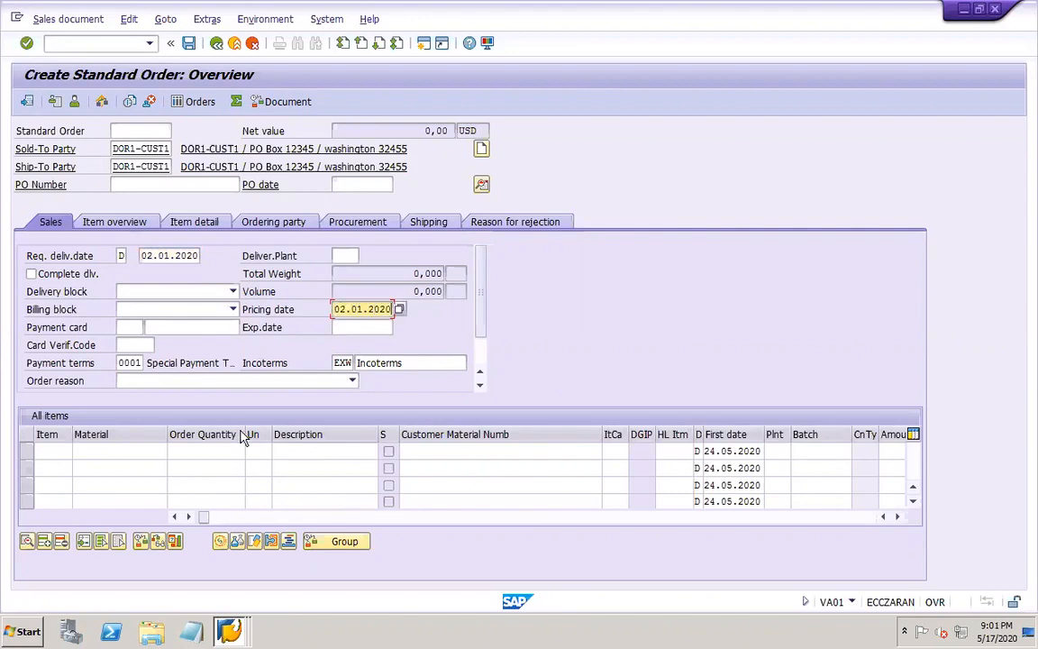
Enter order item 10 with material DOR1-FG and an order quantity of 1
click(57, 449)
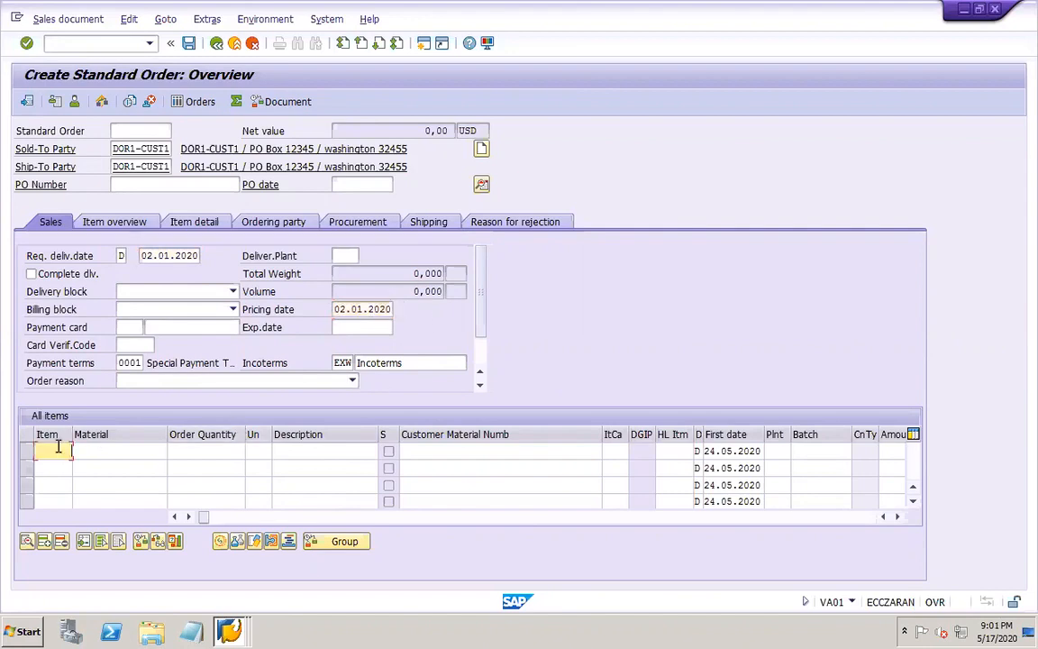
key(Tab)
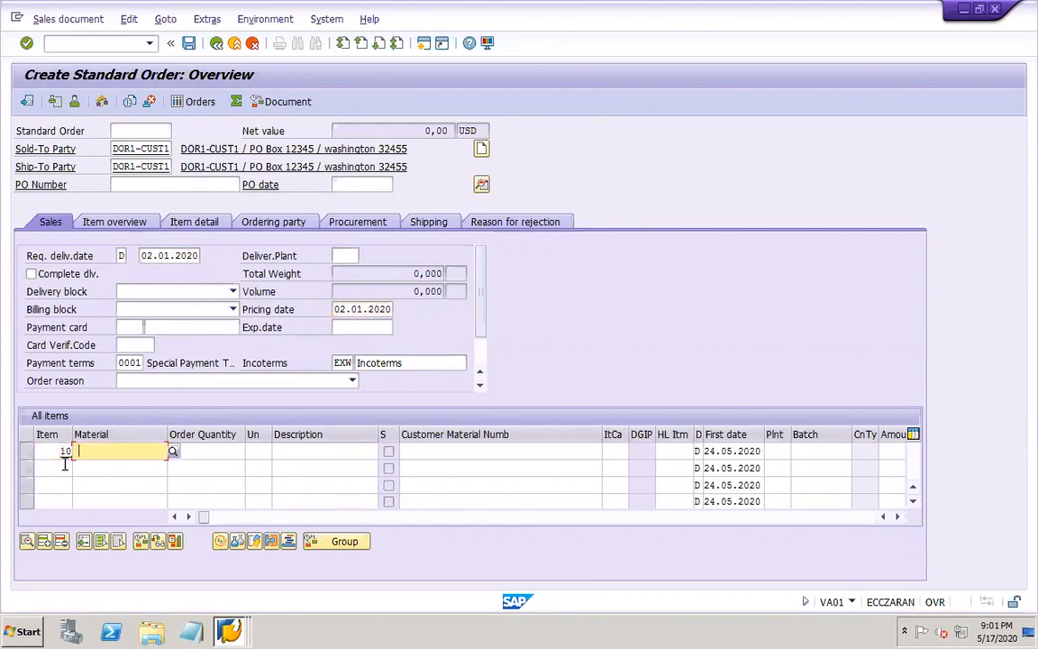
text(DOR)
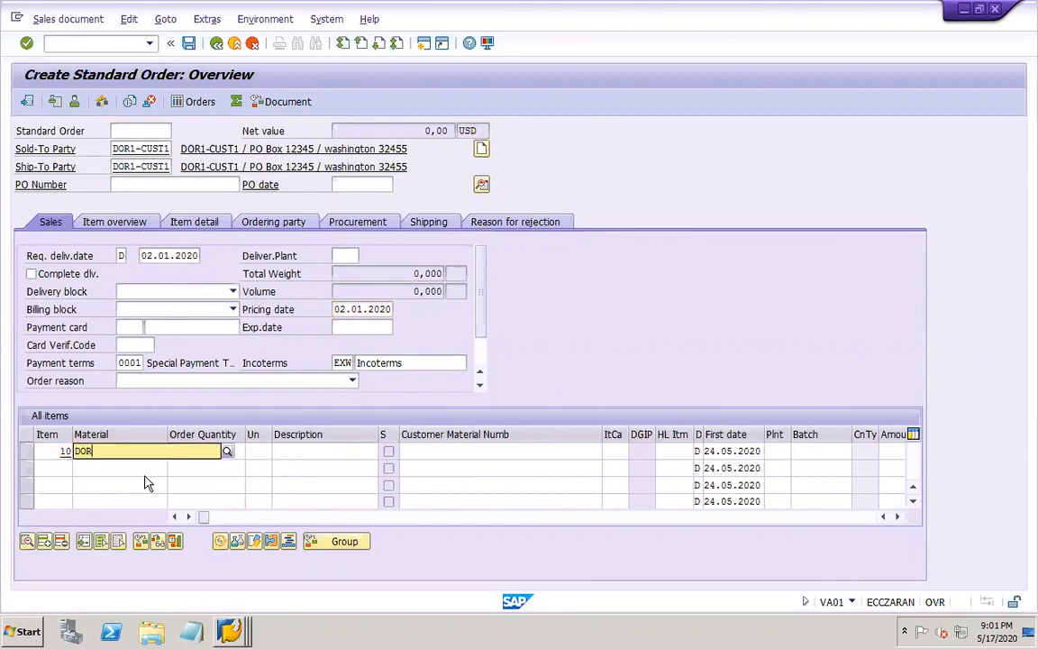
click(118, 511)
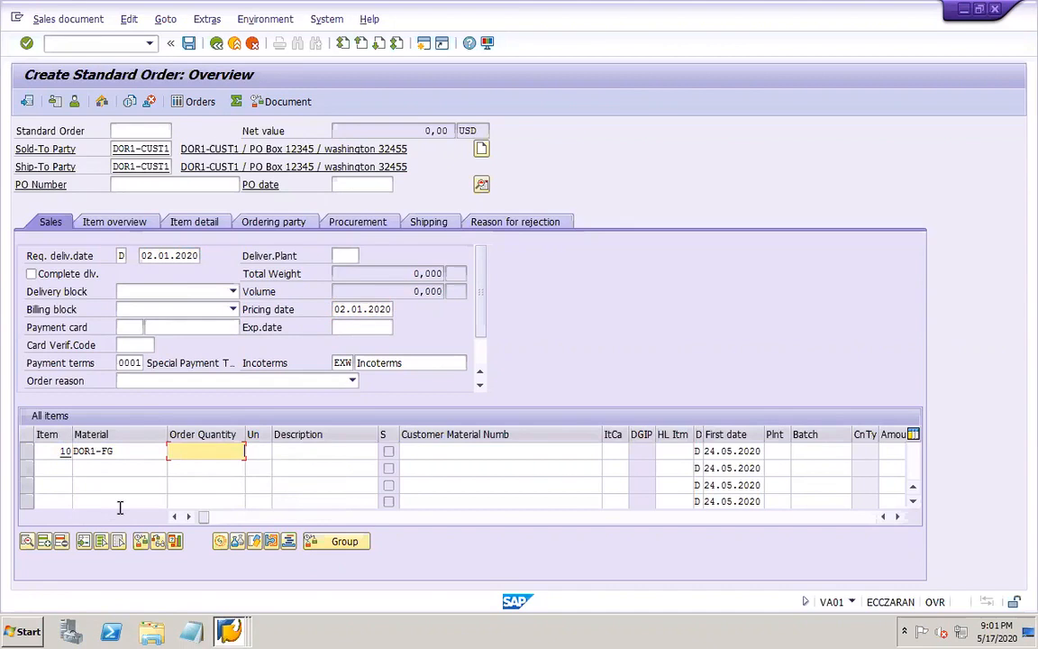
text(1)
Set item 10's first date to 01.01.2020 and its plant to DOR1
key(Tab)
key(Tab)
key(Tab)
key(Tab)
key(Tab)
key(Tab)
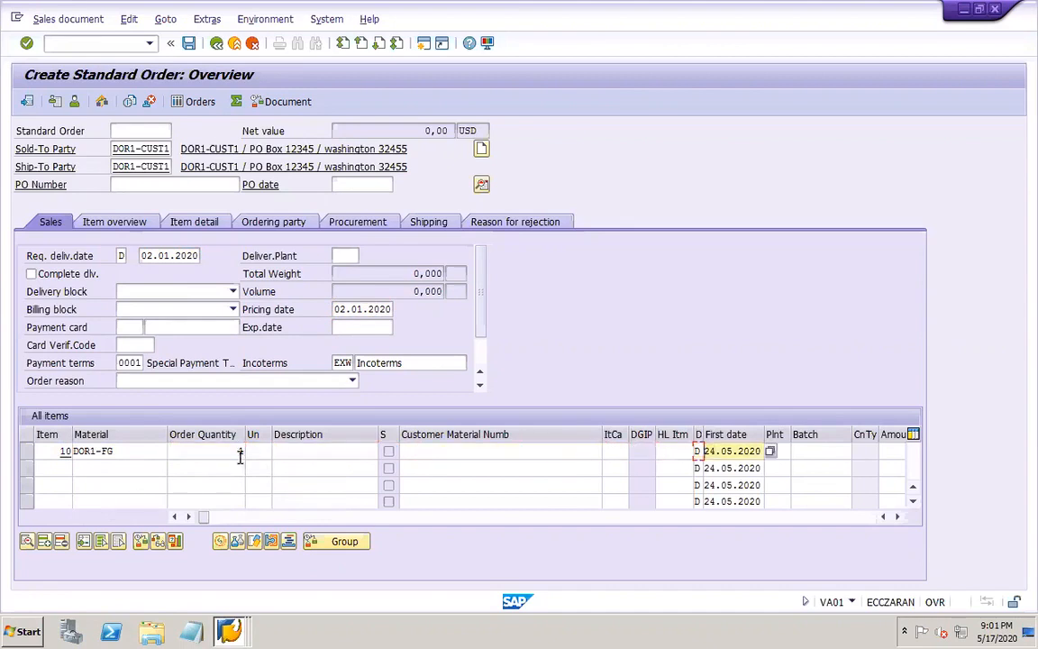
text(01.01.2020)
key(Tab)
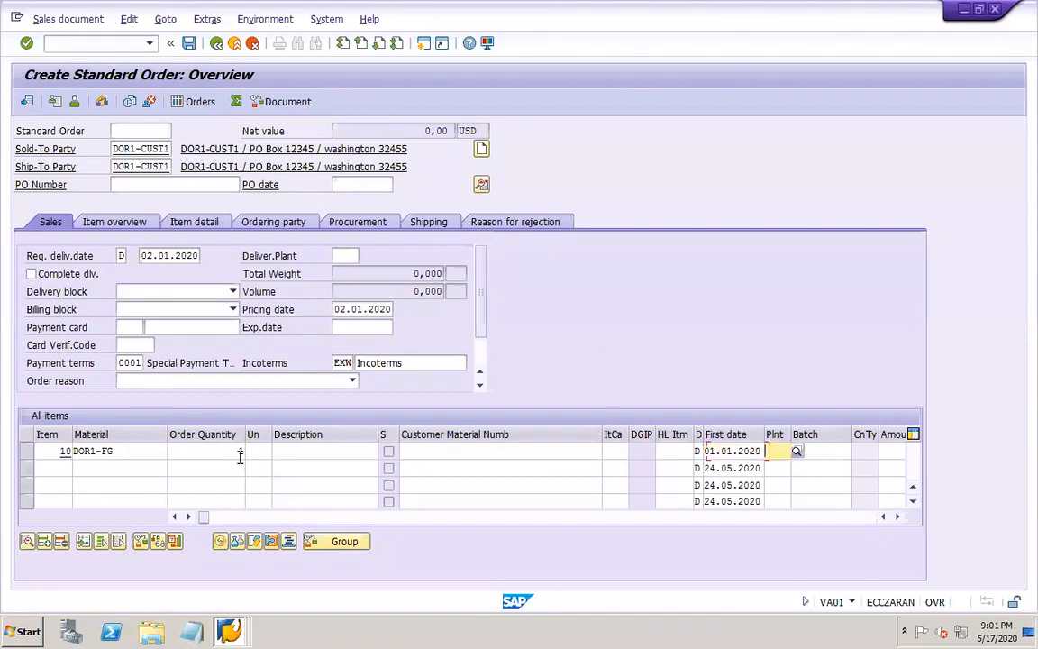
text(DOR1)
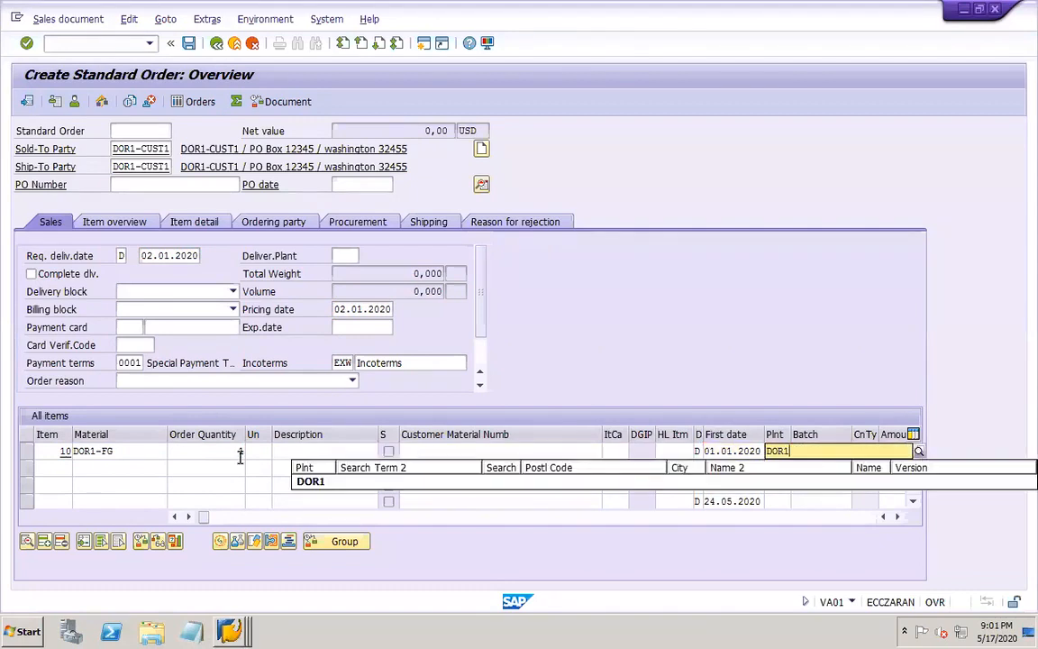
Leave item 10's price amount blank and confirm the order entries so the price is determined automatically
key(Tab)
key(Tab)
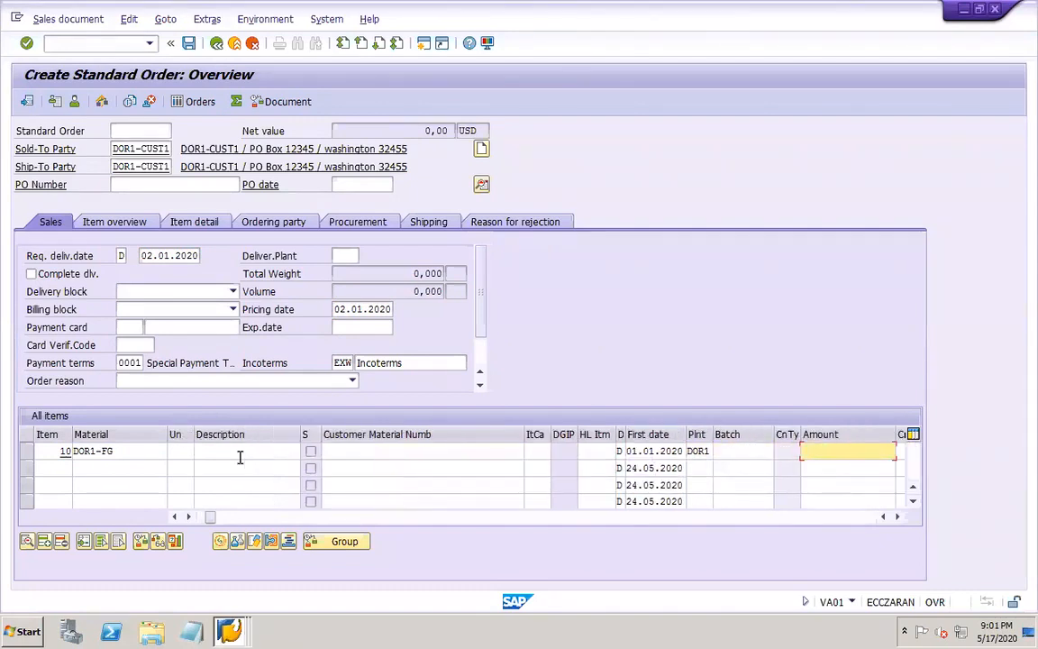
key(Tab)
key(Tab)
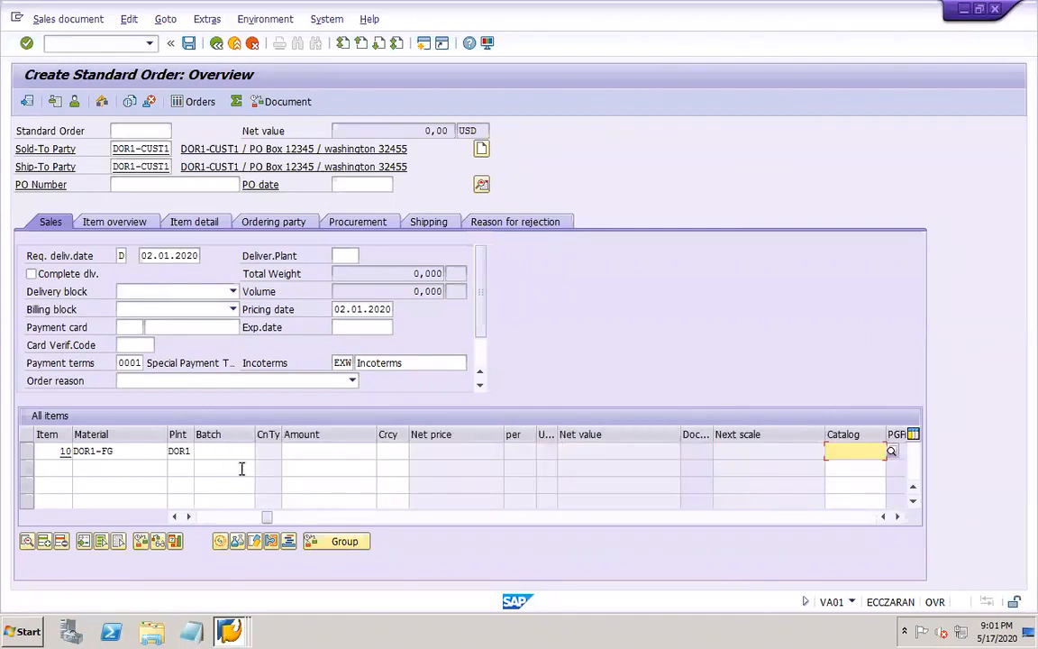
click(326, 453)
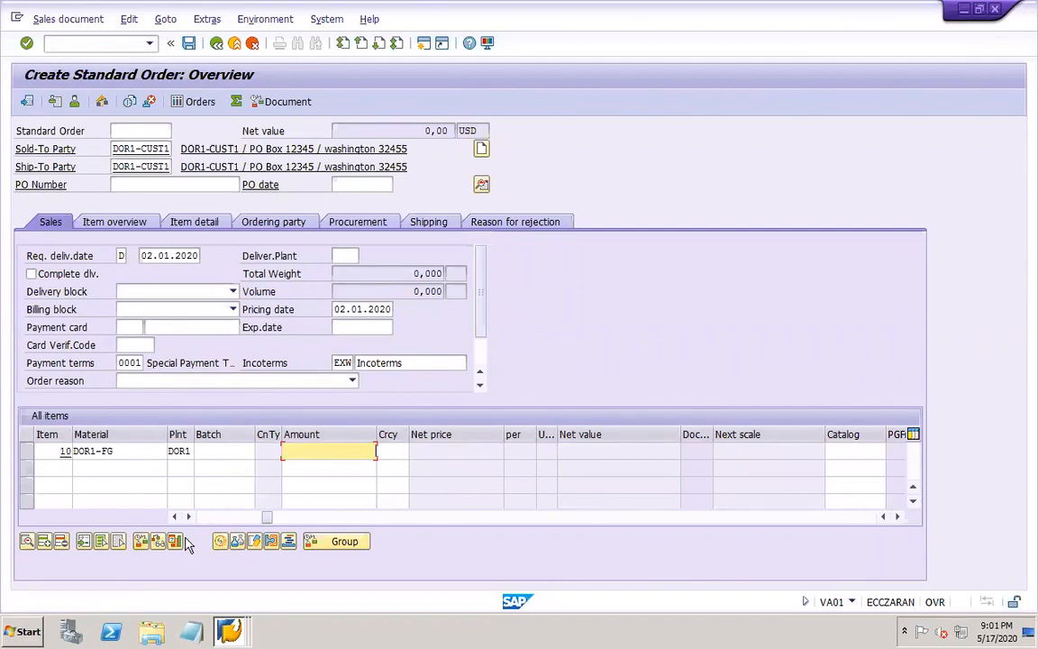
click(206, 517)
drag(204, 517, 198, 518)
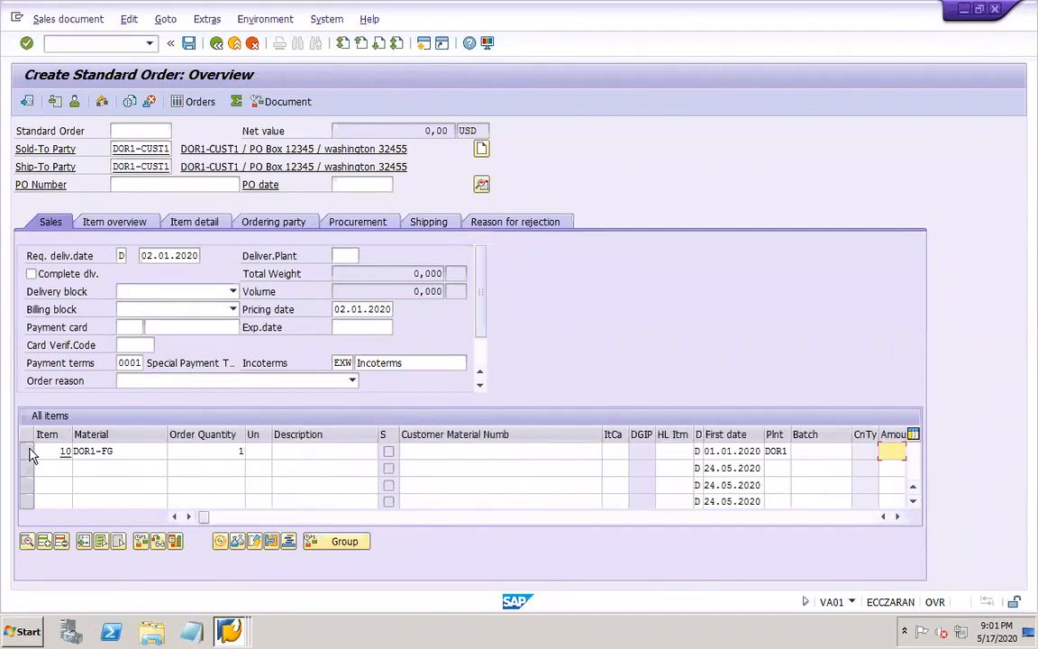
key(Return)
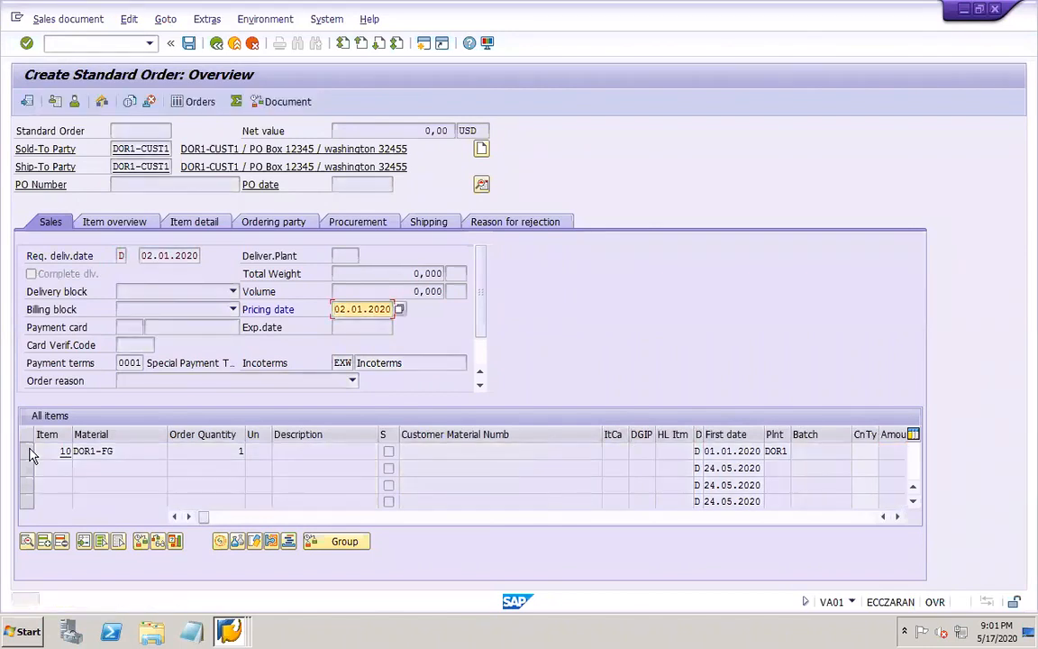
key(Return)
key(Return)
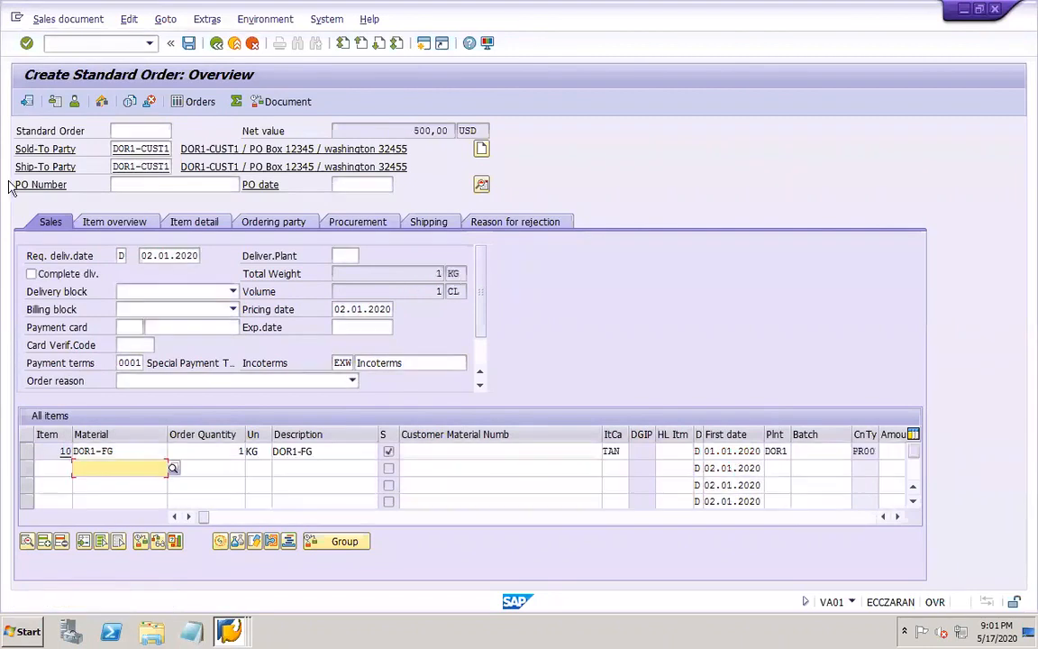
Open the pricing conditions of item 10 and select the amount of the PR00 price line
click(26, 455)
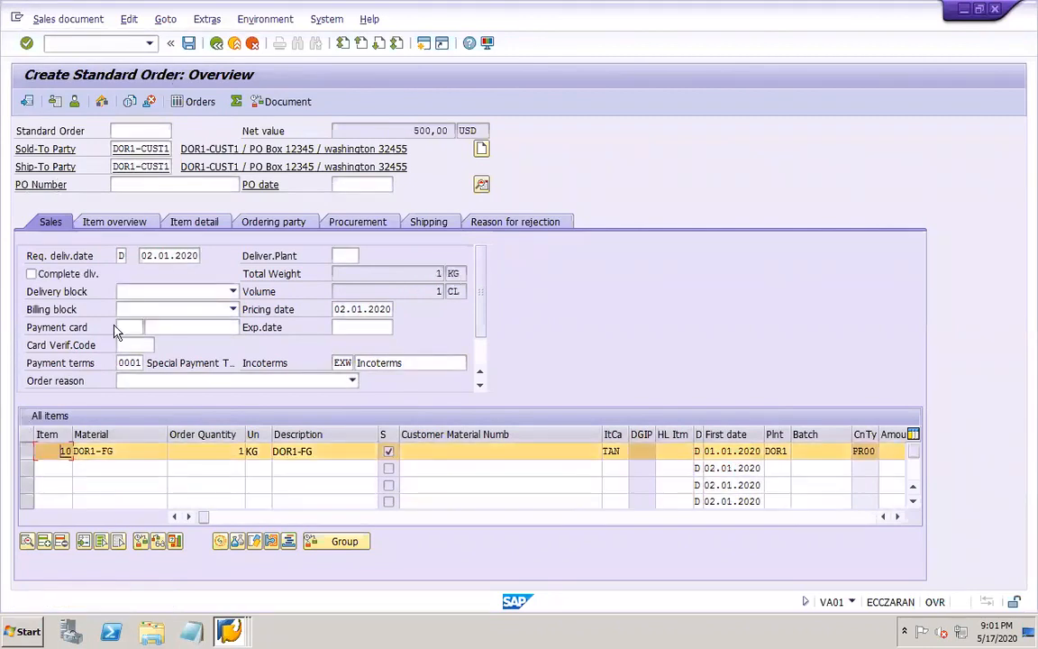
click(165, 19)
mouse_move(396, 75)
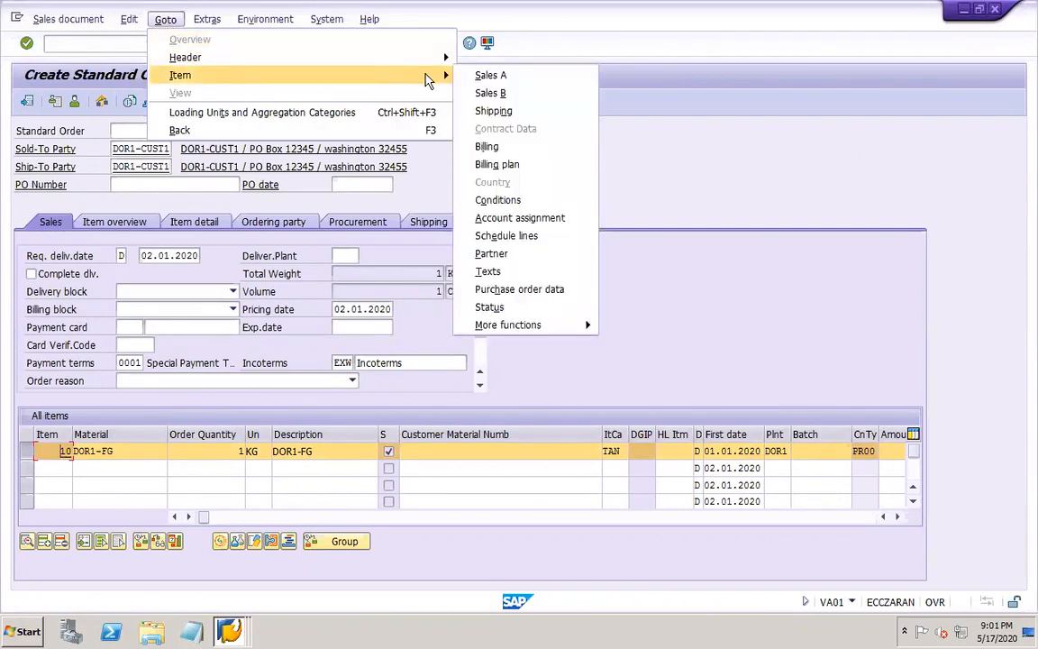
click(492, 202)
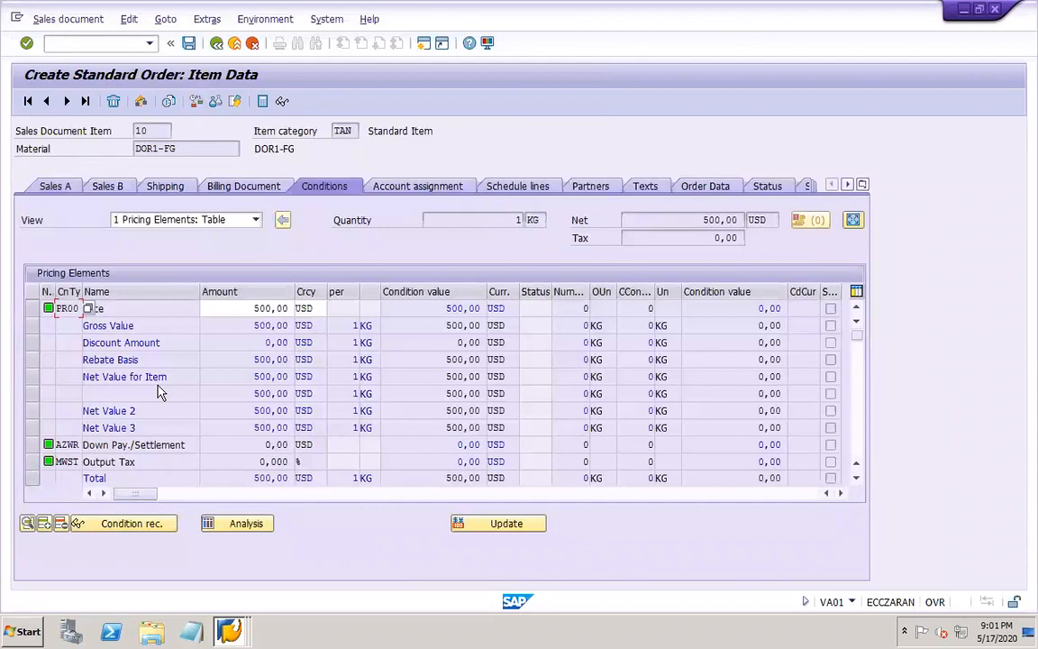
click(252, 308)
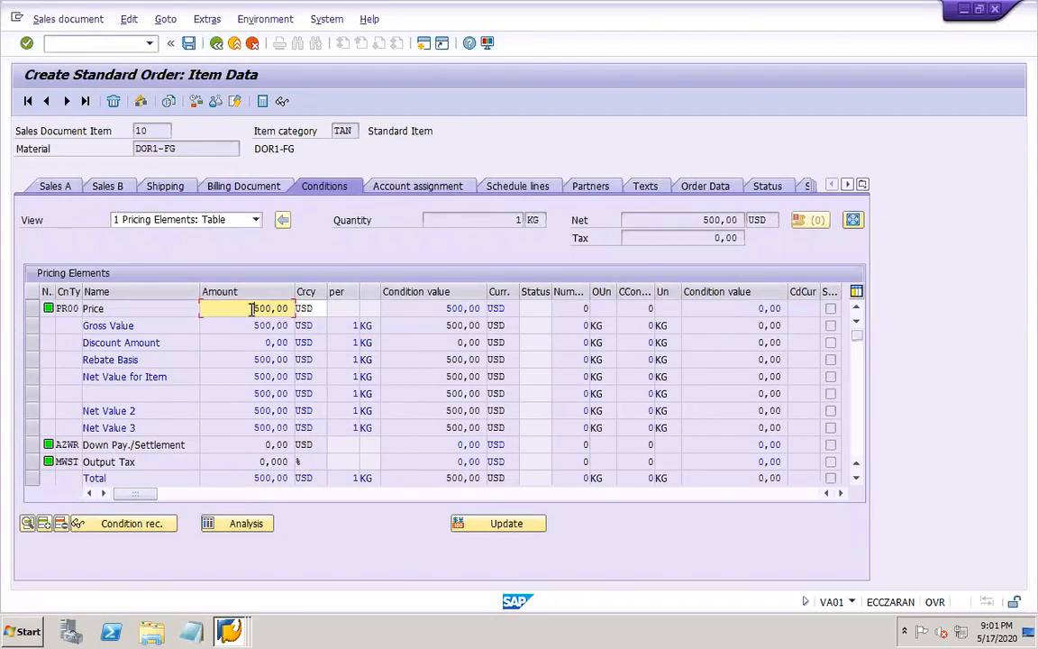
Switch to the PowerPoint work notes to check the VK11 condition record line, and return to the SAP remote desktop session
mouse_move(769, 641)
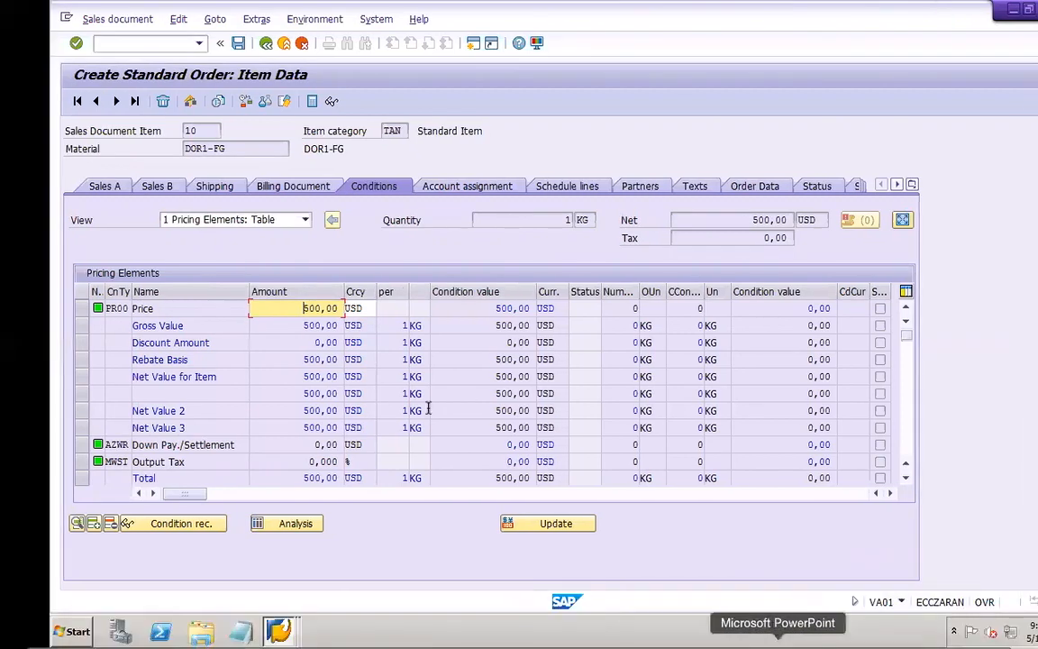
click(776, 626)
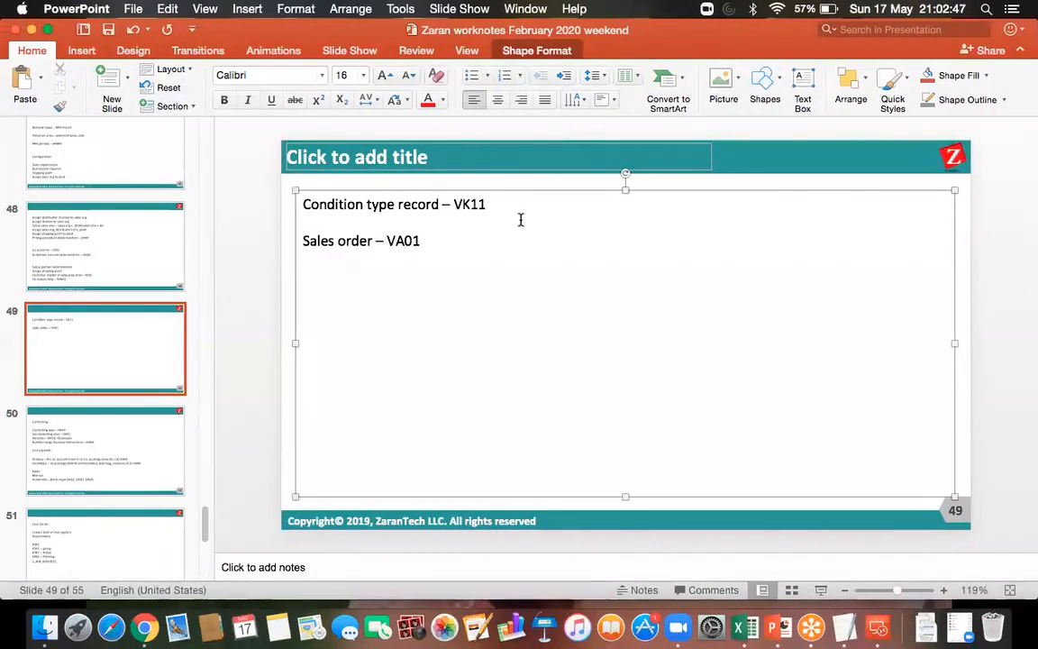
click(498, 203)
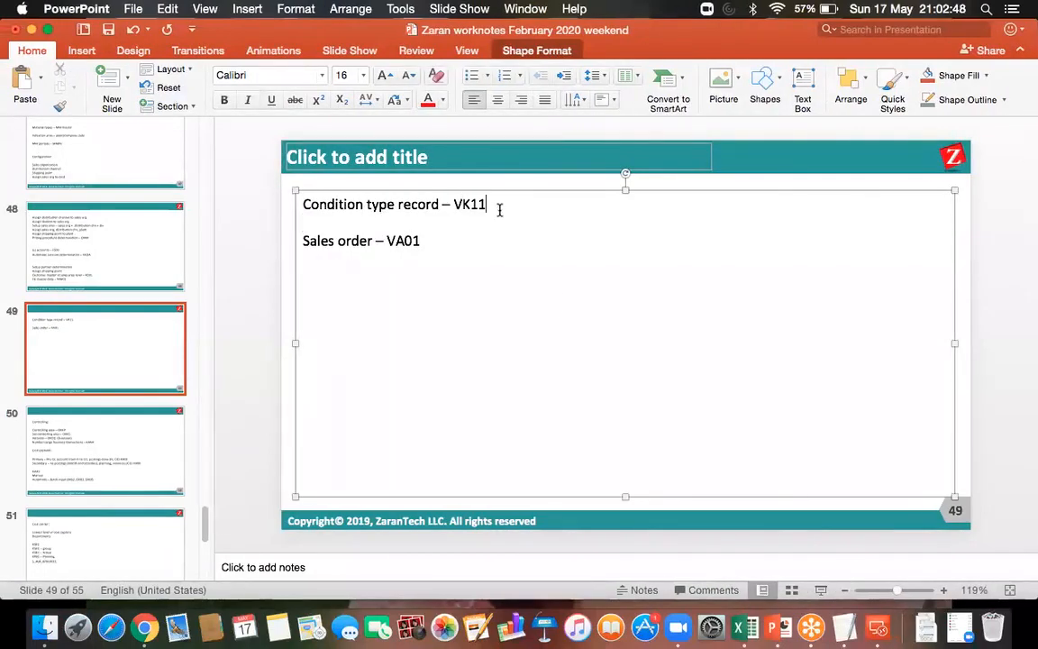
click(878, 626)
double_click(666, 233)
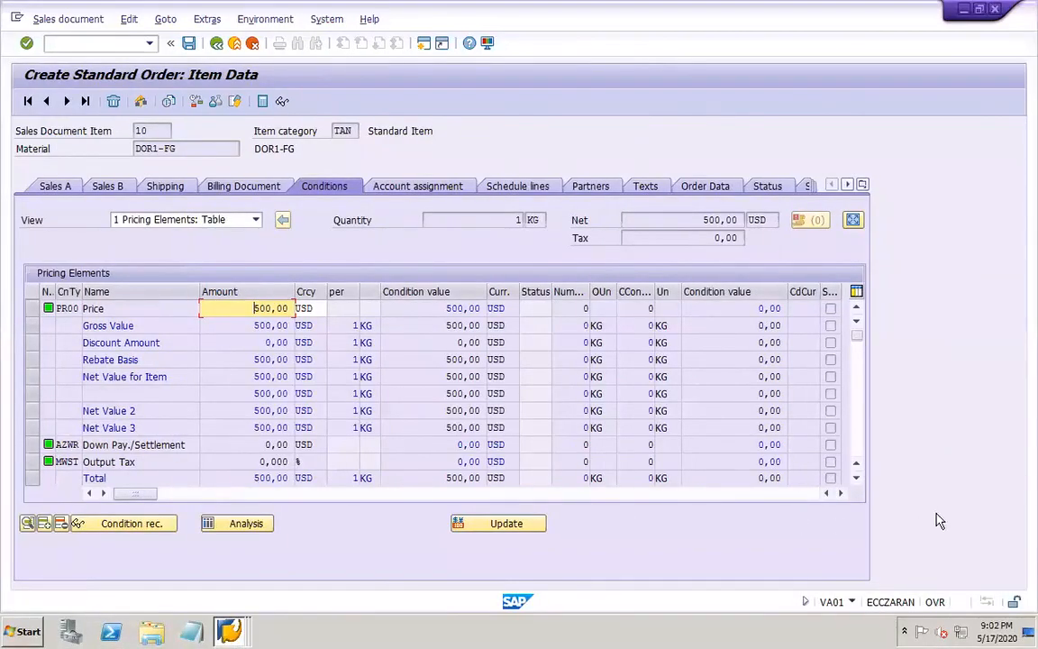
Review the remaining pricing elements of item 10 and select the VPRS cost condition
click(856, 478)
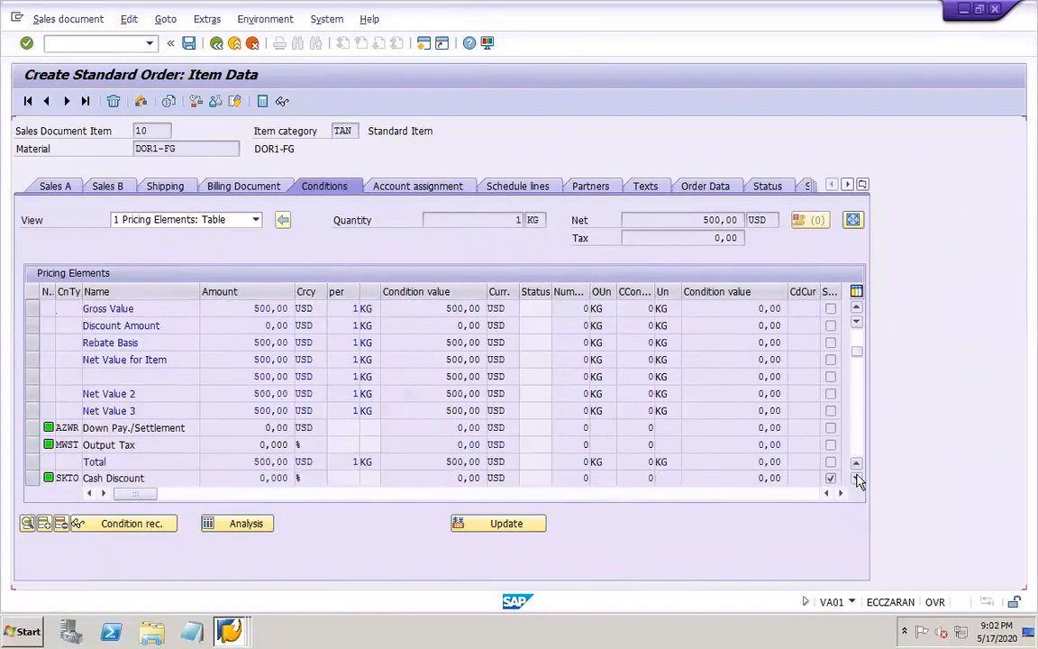
click(856, 479)
click(856, 478)
click(855, 478)
click(855, 478)
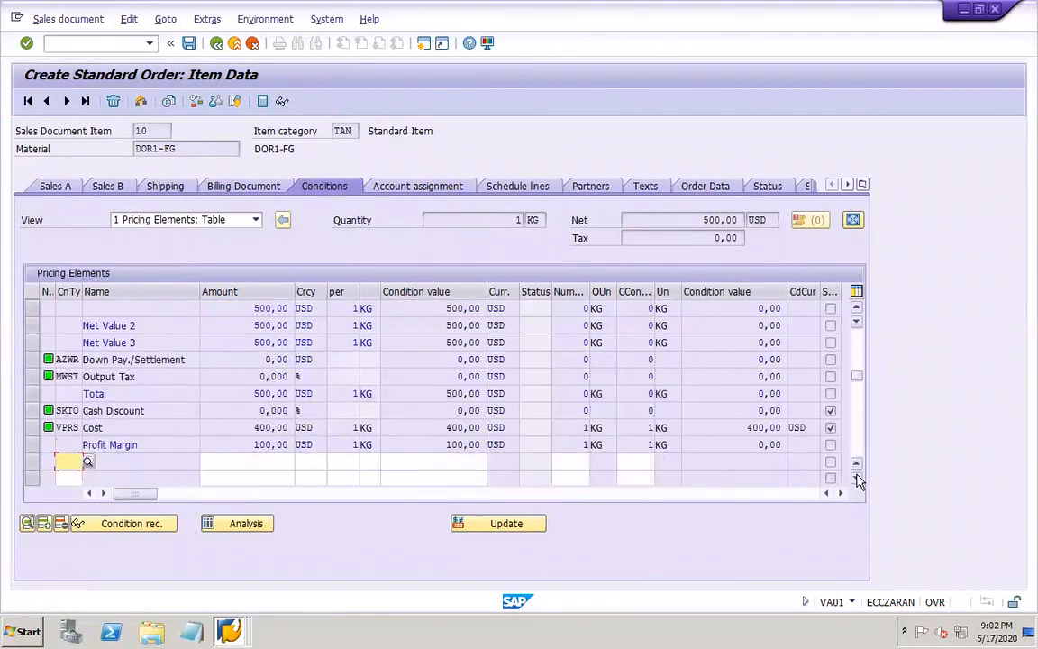
click(65, 428)
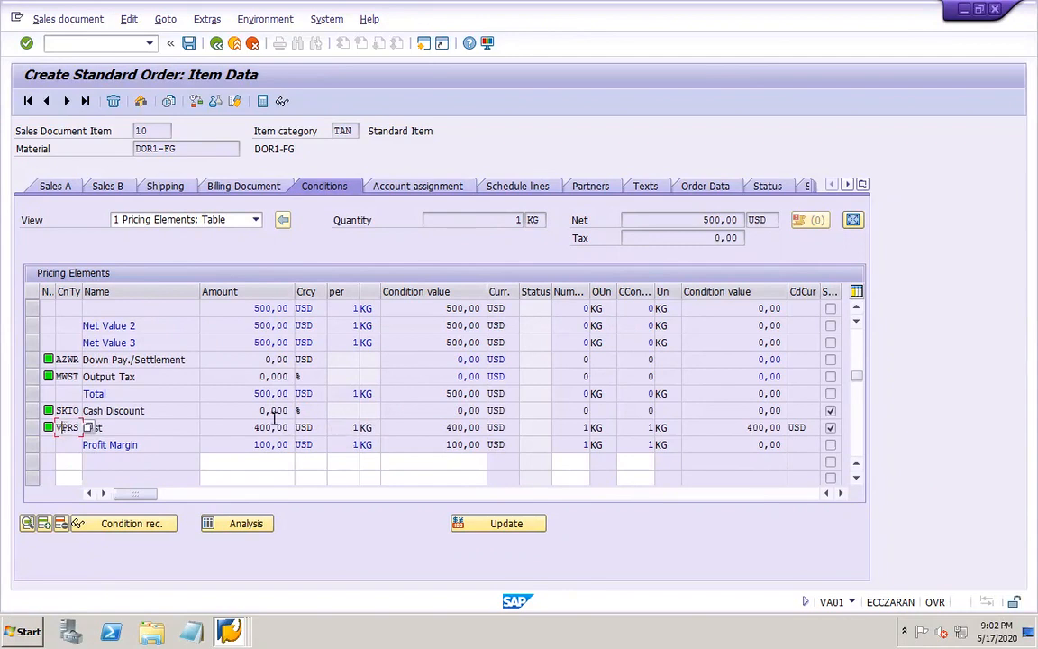
Select the VPRS cost amount, and review the account assignment and billing document data of item 10
drag(255, 427, 306, 436)
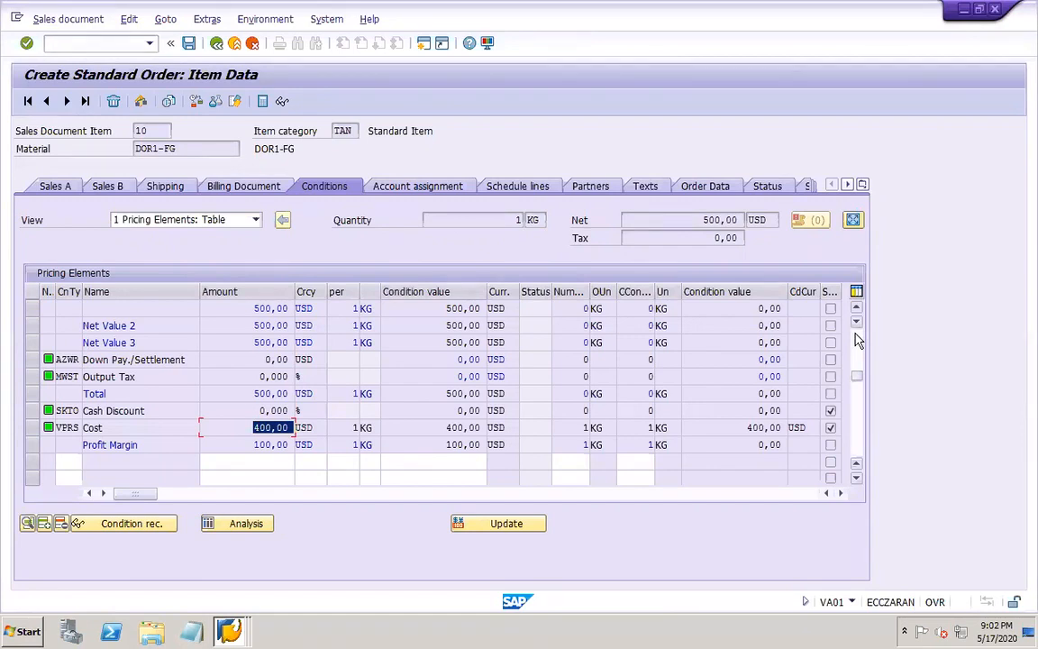
scroll(858, 340, up, 2)
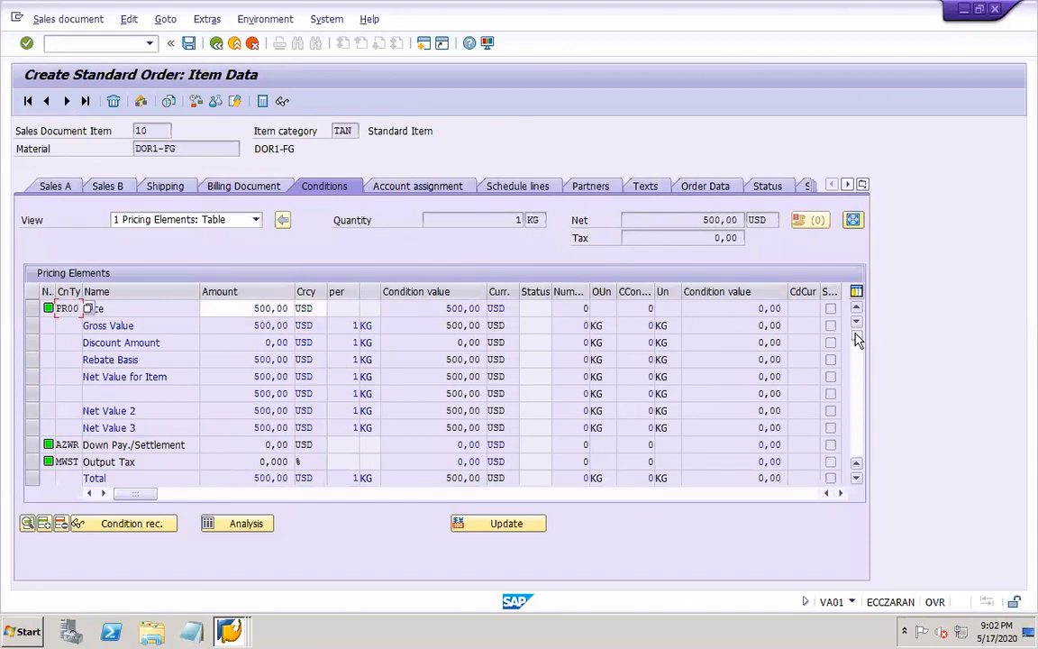
click(422, 186)
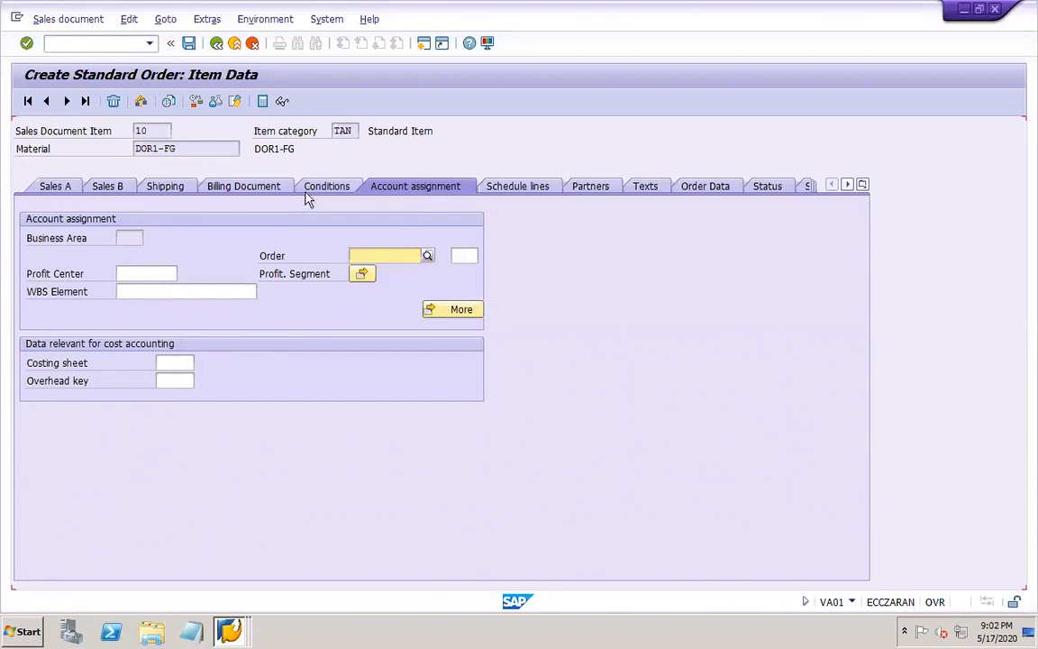
click(266, 189)
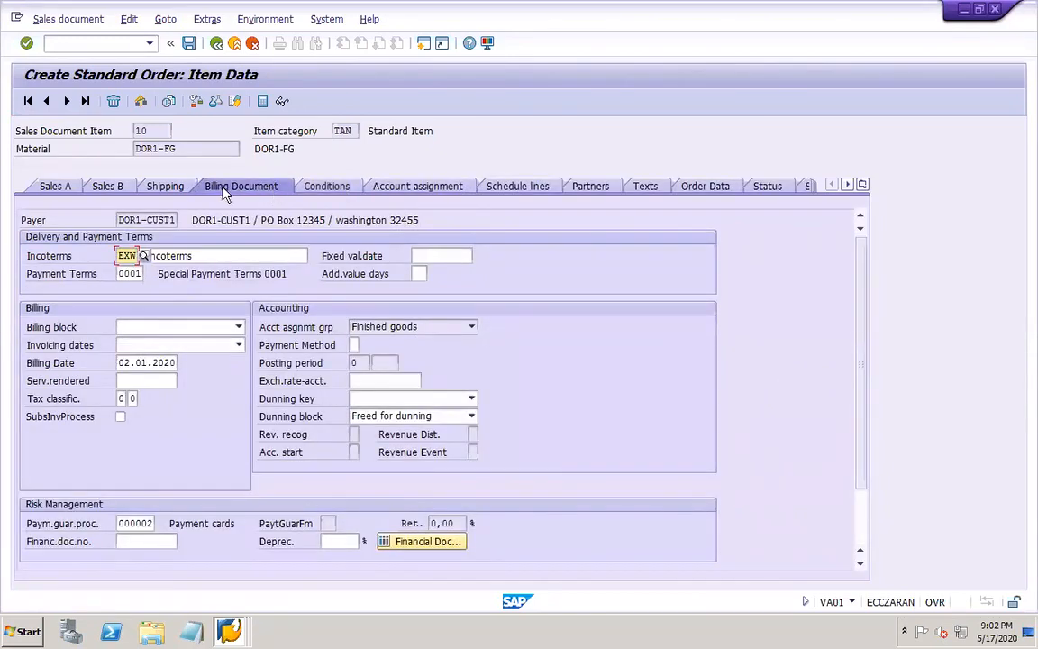
Enter storage location DOR1 in item 10's shipping data and confirm the entry
click(155, 186)
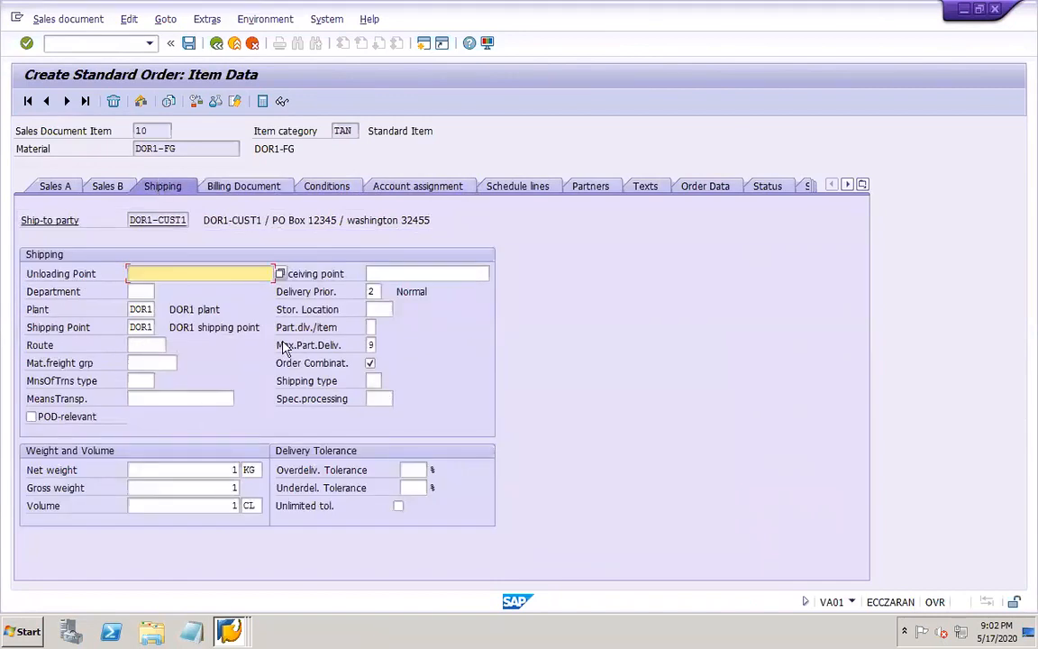
click(378, 308)
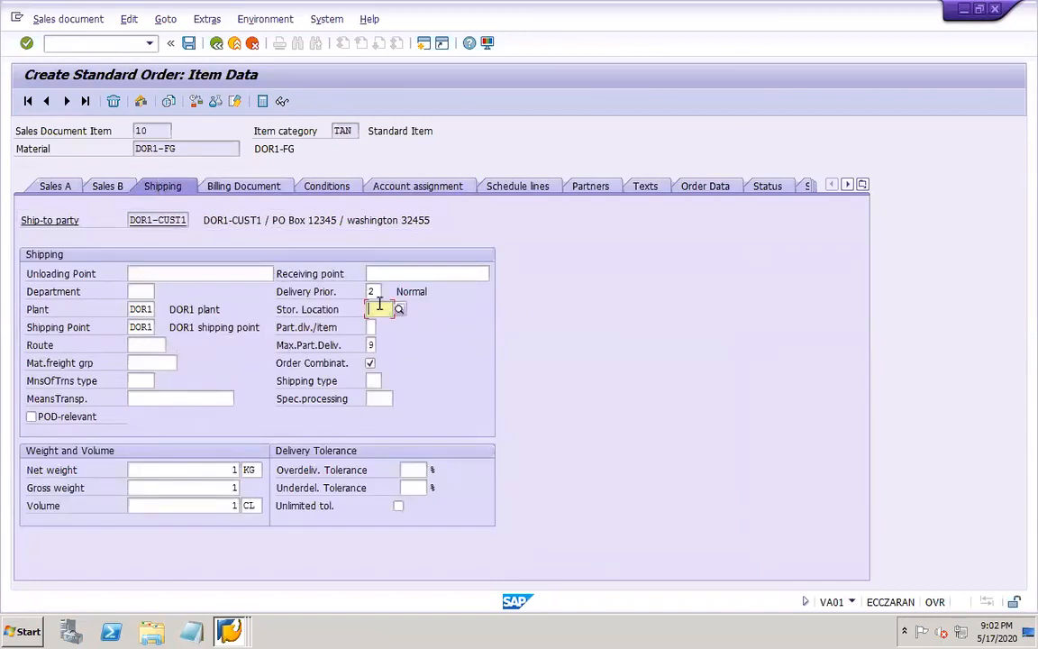
text(DOR1)
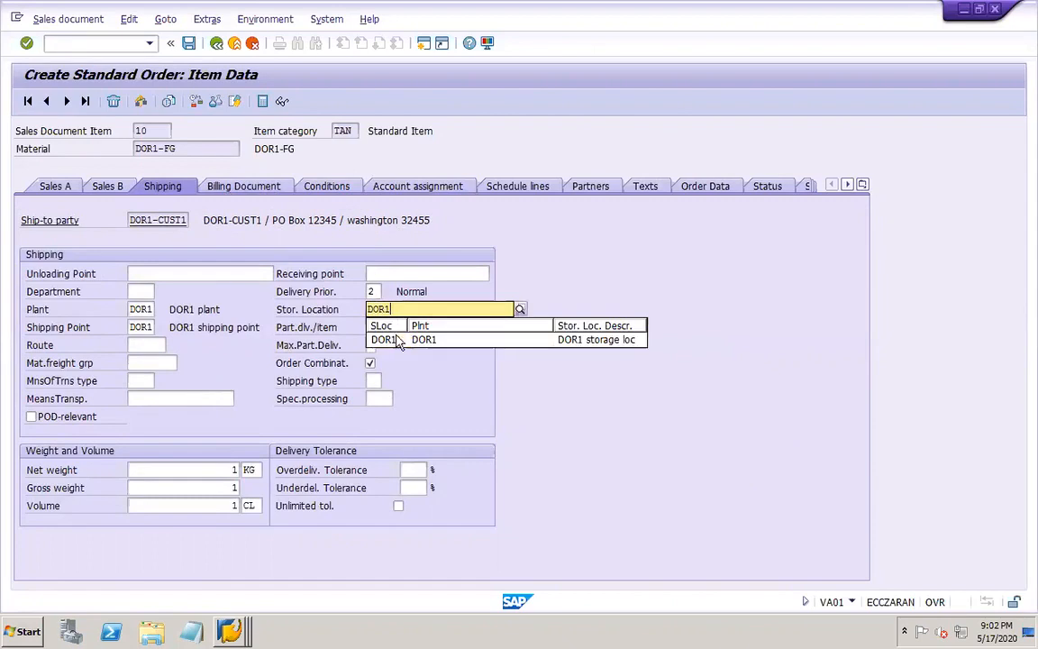
click(388, 340)
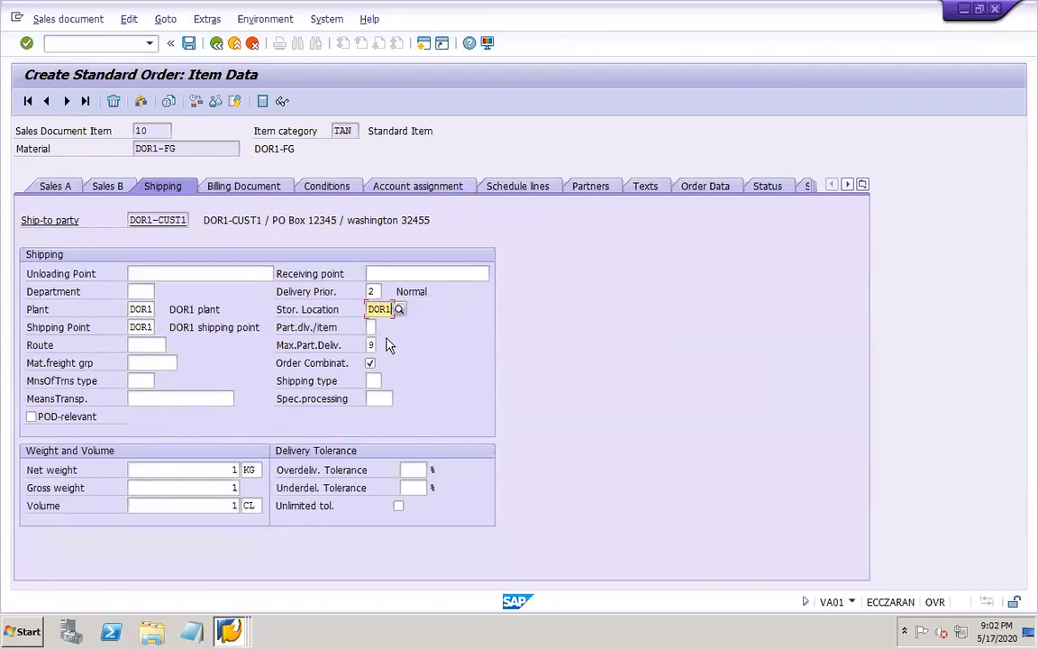
key(Return)
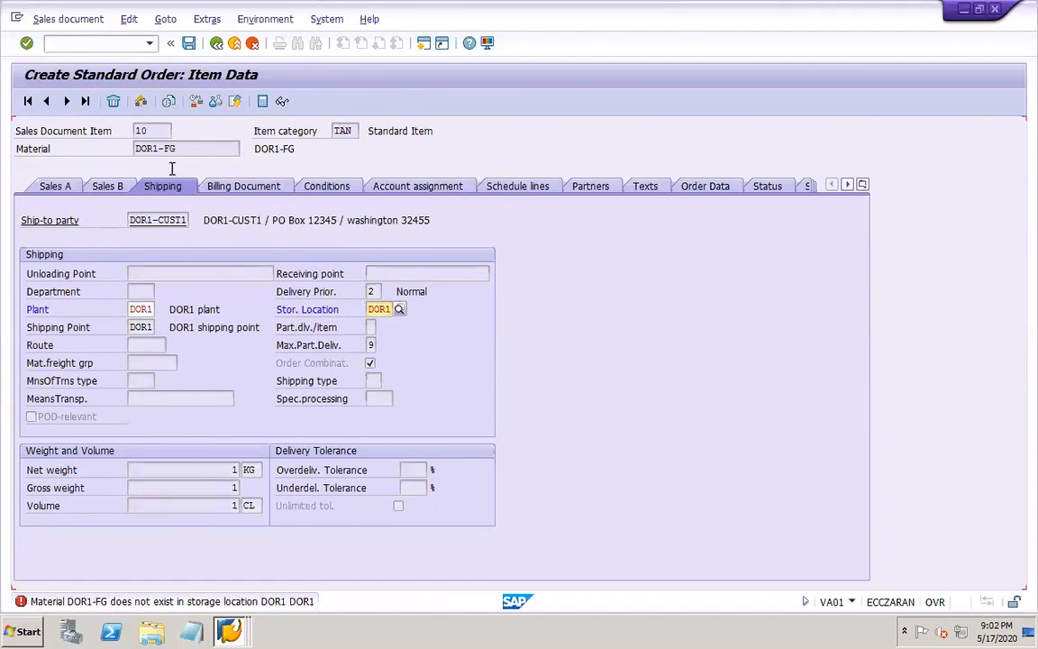
Start material creation with transaction MM01 and bring up the view selection for material DOR1-FG
click(99, 45)
text(/NMM01)
key(Return)
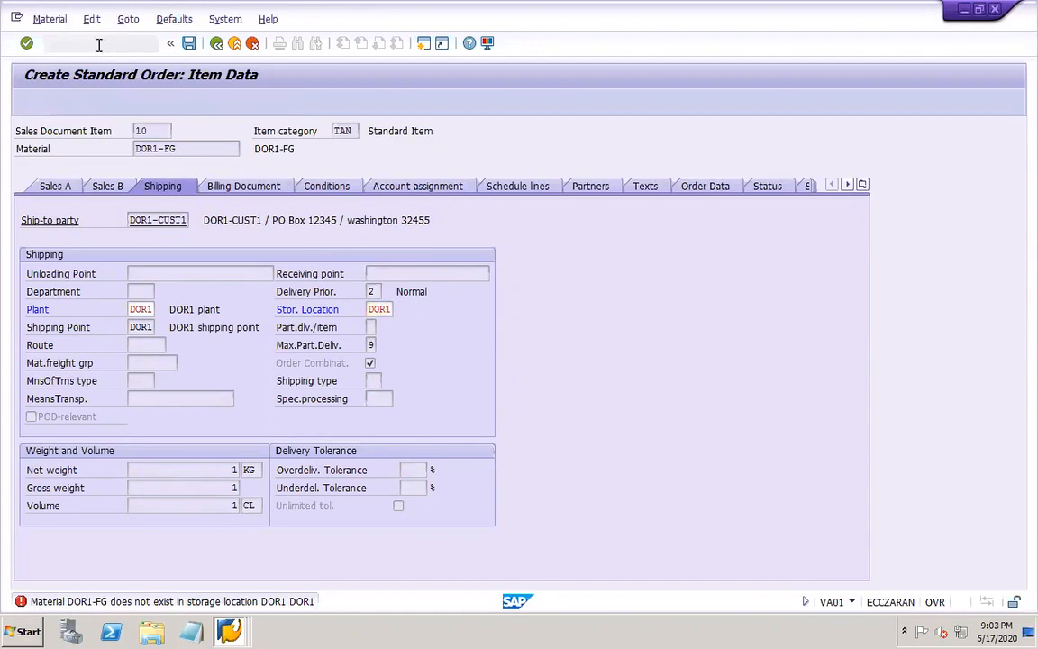
click(179, 164)
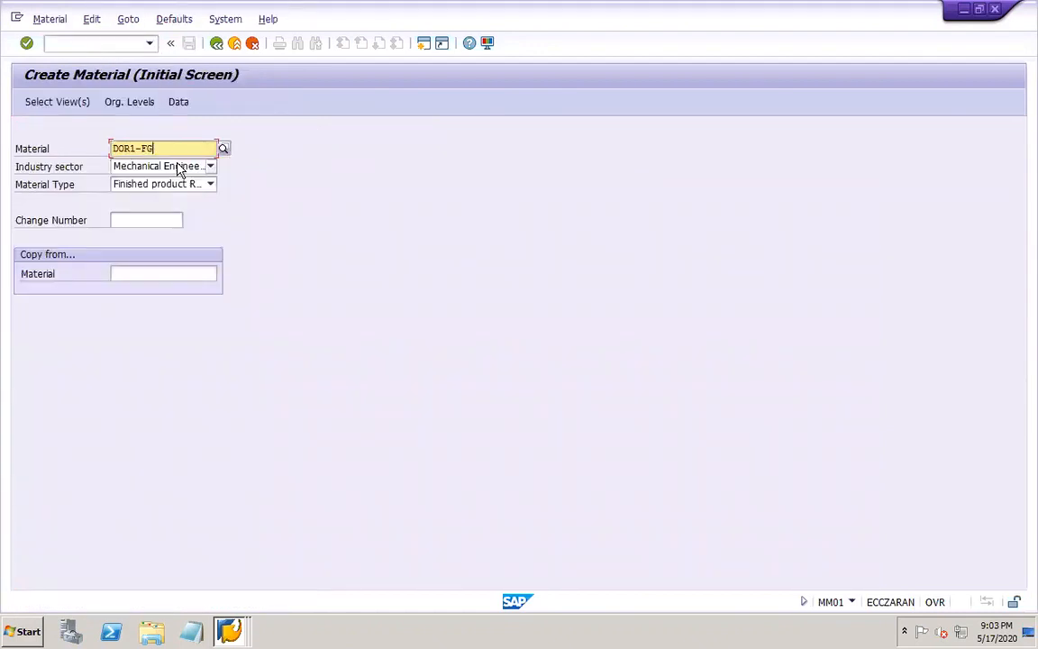
key(Return)
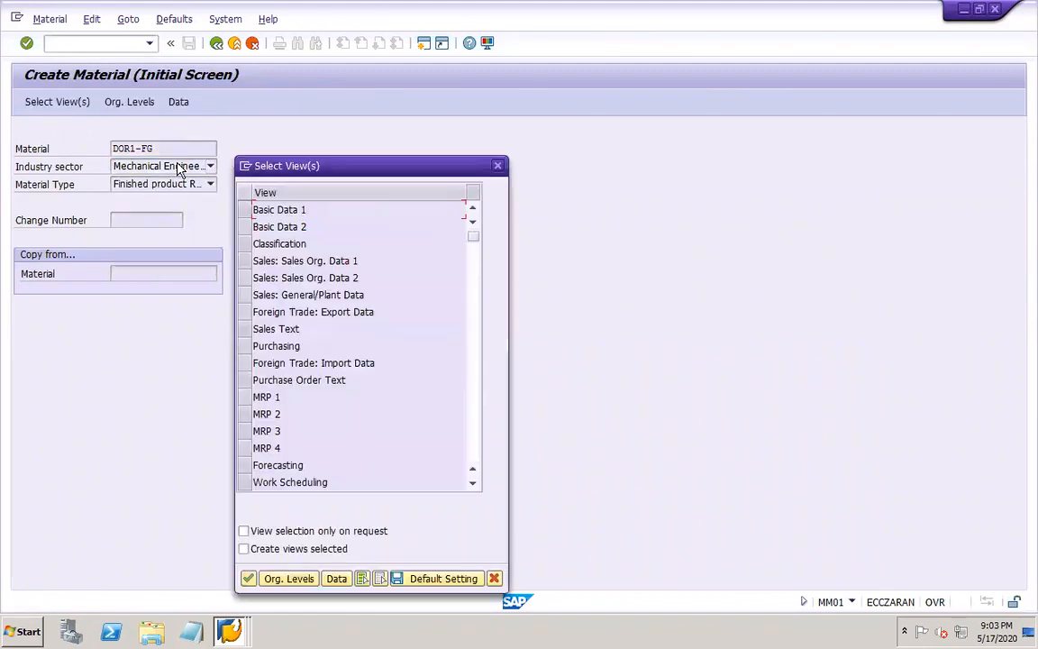
Select the Basic Data 1 and 2, Sales Org. Data 1 and 2, Sales General/Plant Data, MRP 1 to 4 and Work Scheduling views
click(241, 210)
click(241, 227)
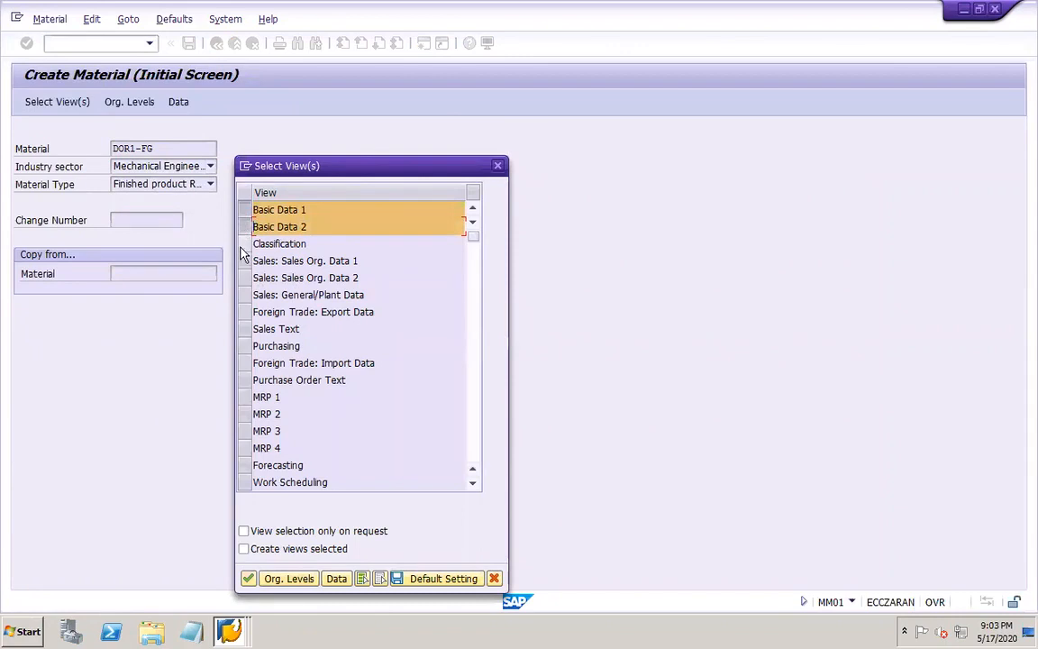
click(241, 261)
click(242, 278)
click(242, 294)
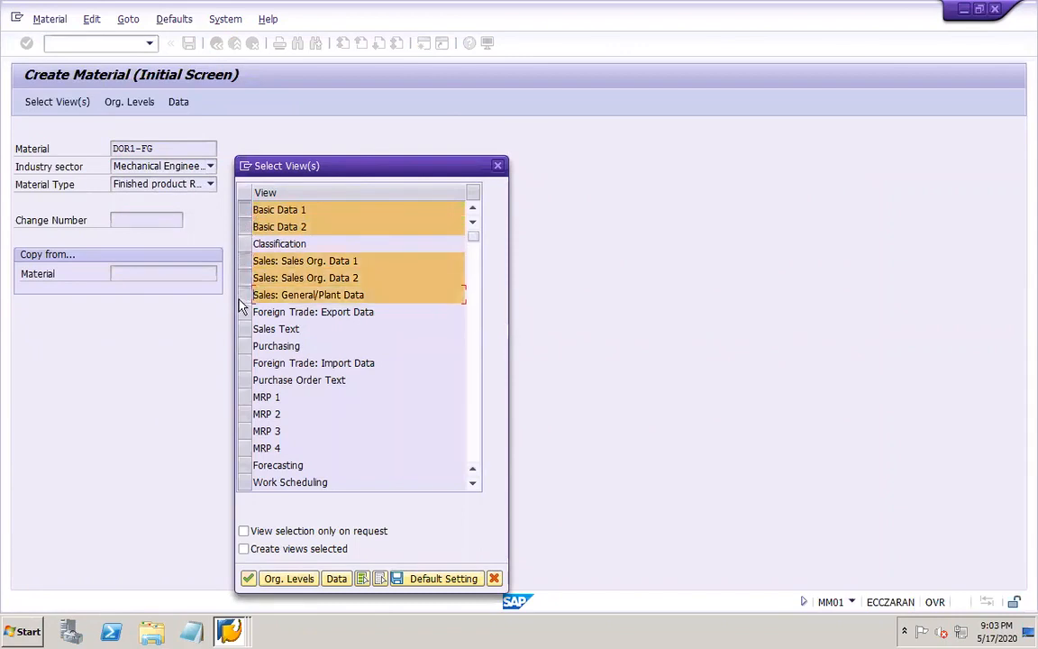
click(242, 396)
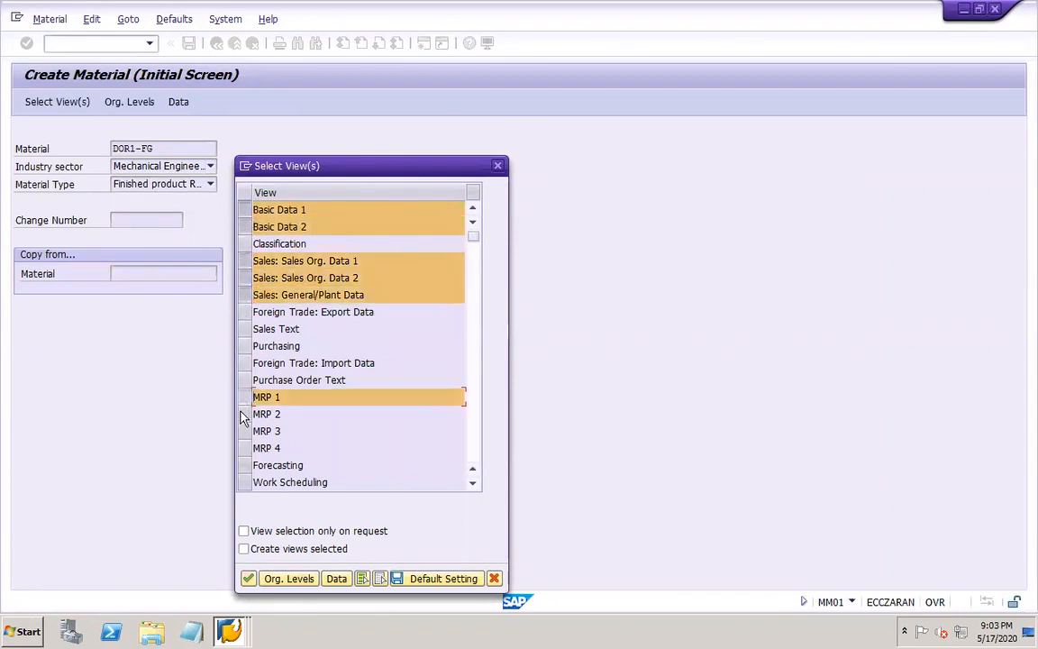
click(241, 414)
click(241, 430)
click(241, 448)
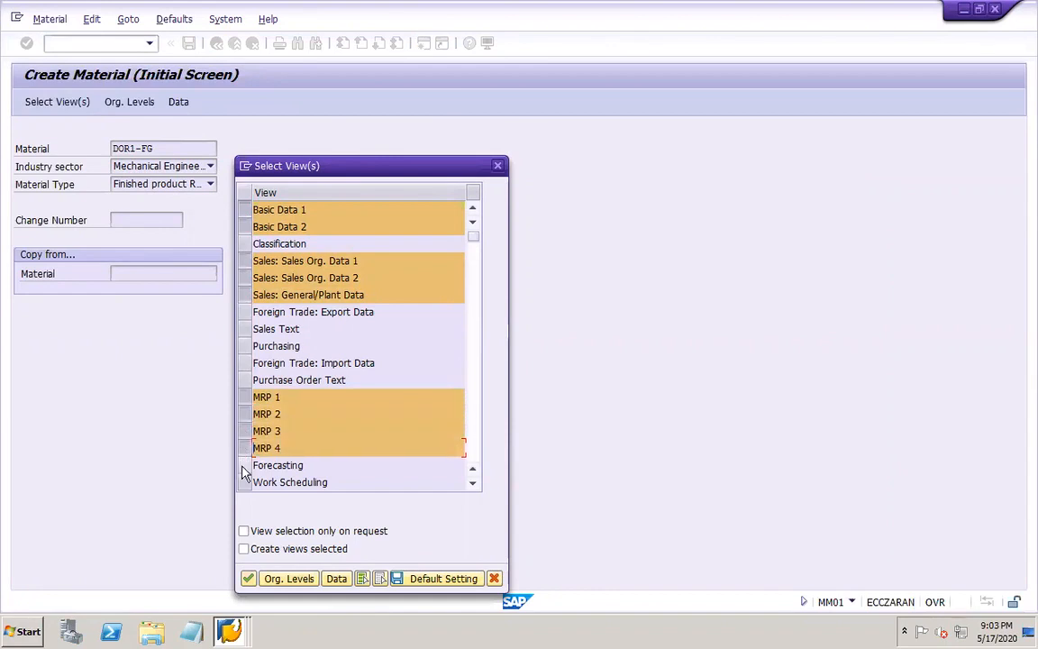
click(243, 482)
Add the General Plant Data / Storage, Accounting and Costing views, 1 and 2 of each, and confirm the view selection
click(475, 413)
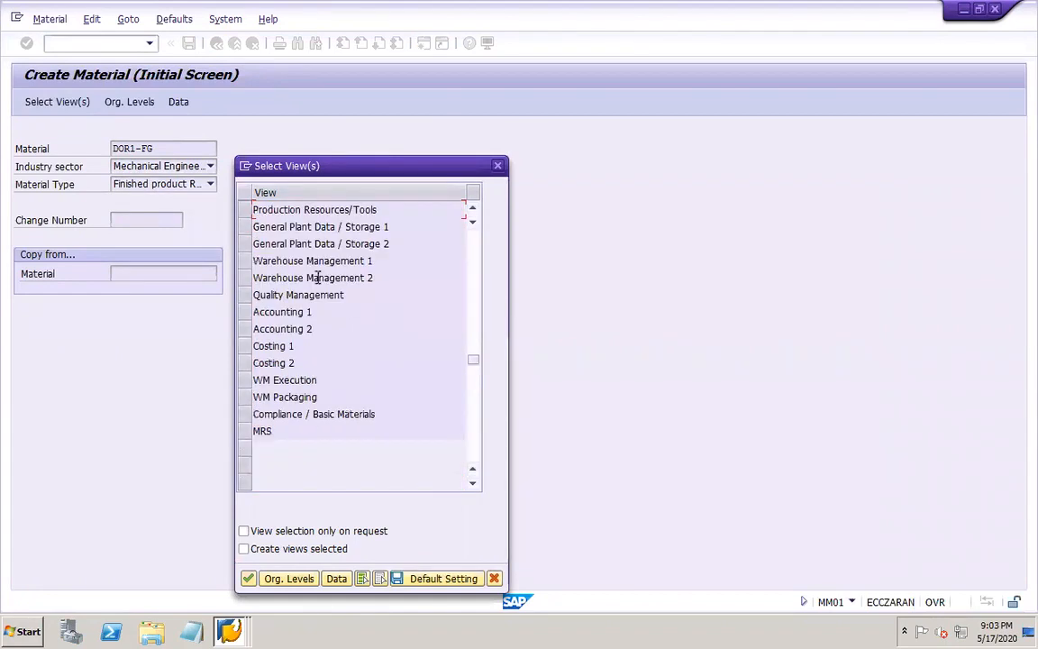
click(243, 226)
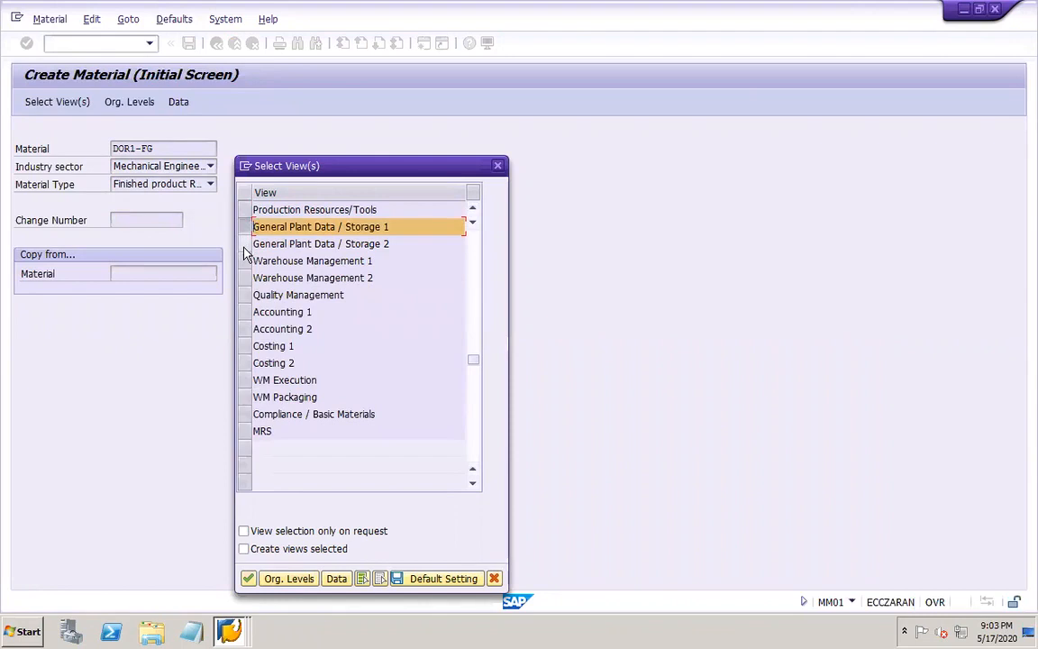
click(243, 244)
click(243, 311)
click(244, 328)
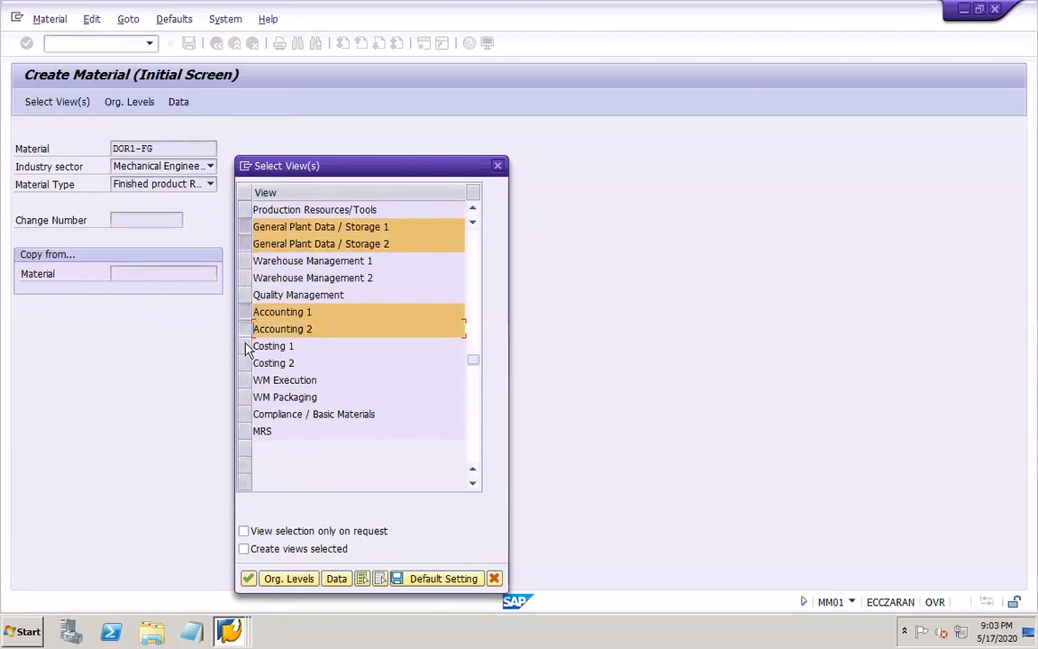
click(246, 346)
click(246, 363)
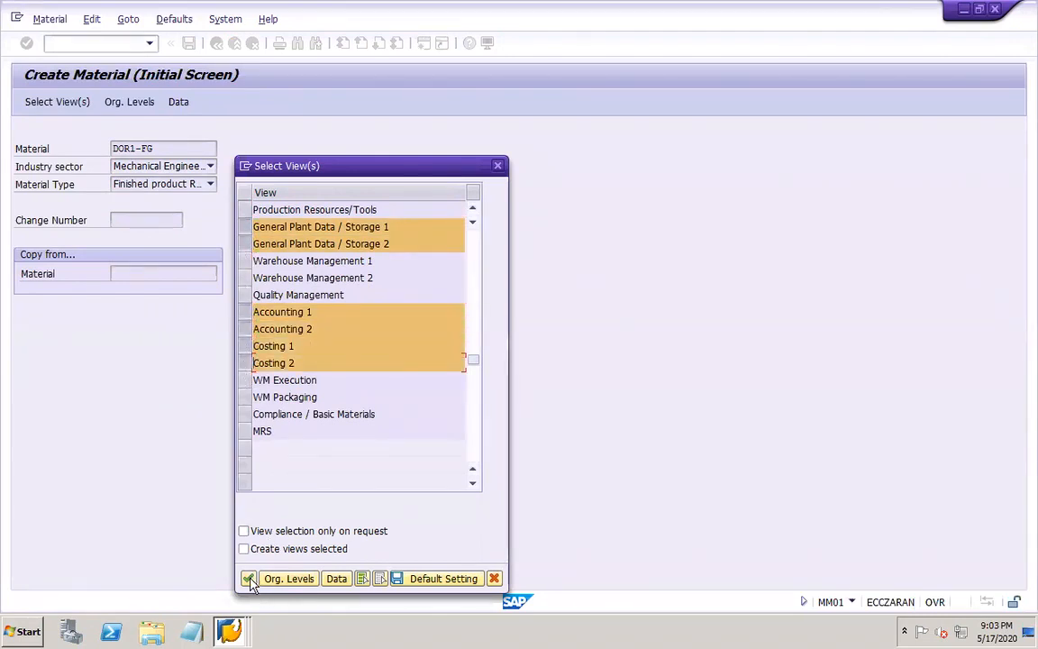
click(249, 578)
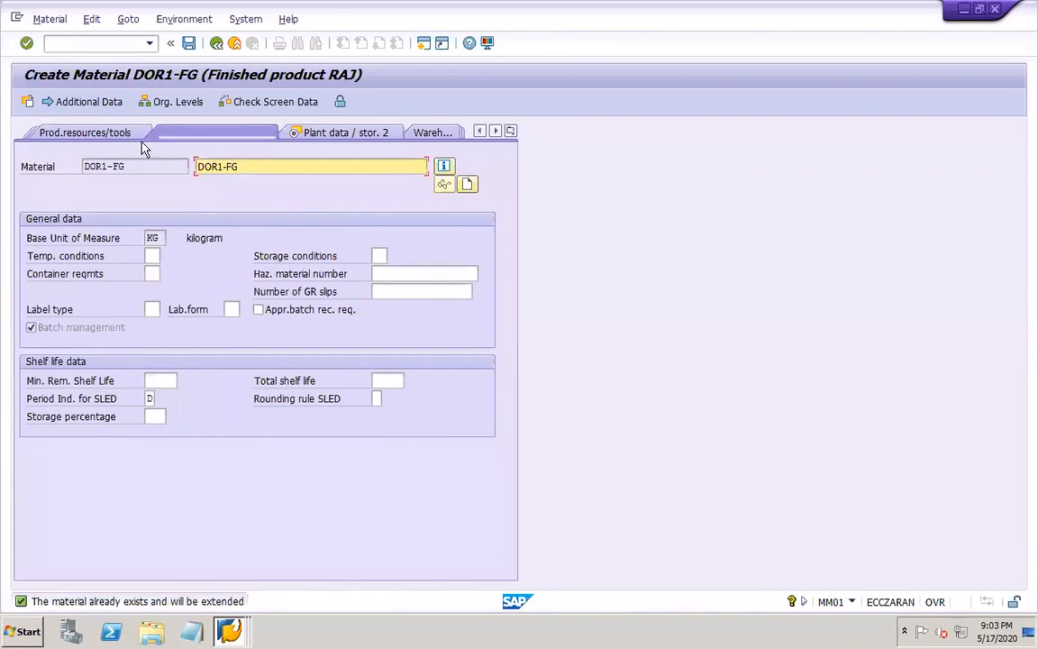
Open DOR1-FG's Work scheduling view with plant DOR1 as organizational level, and check both plant data/storage views
click(340, 133)
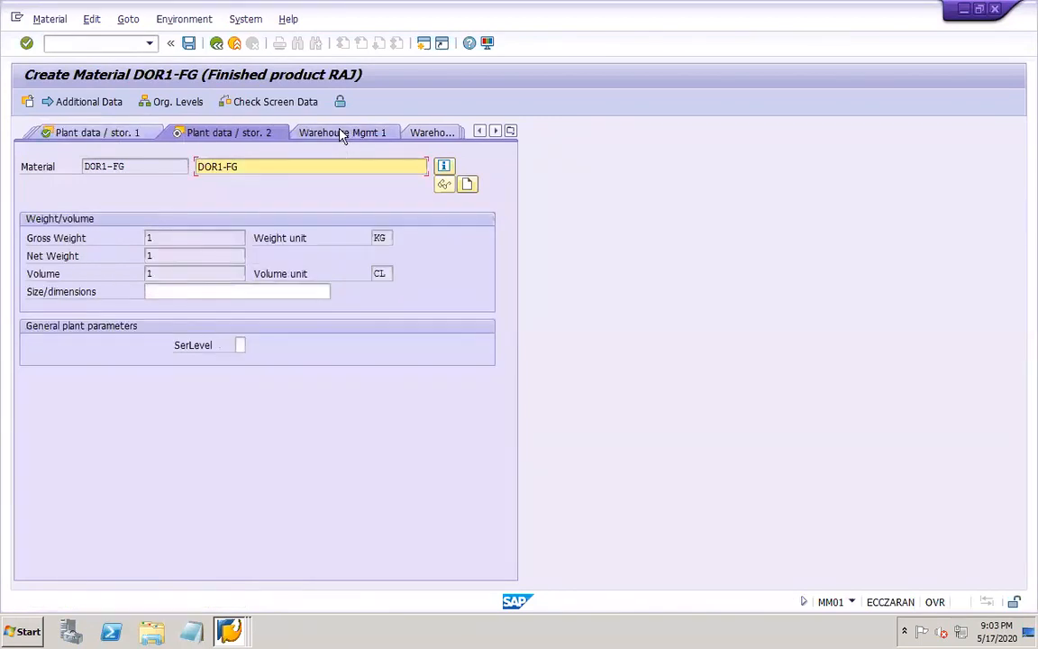
click(510, 132)
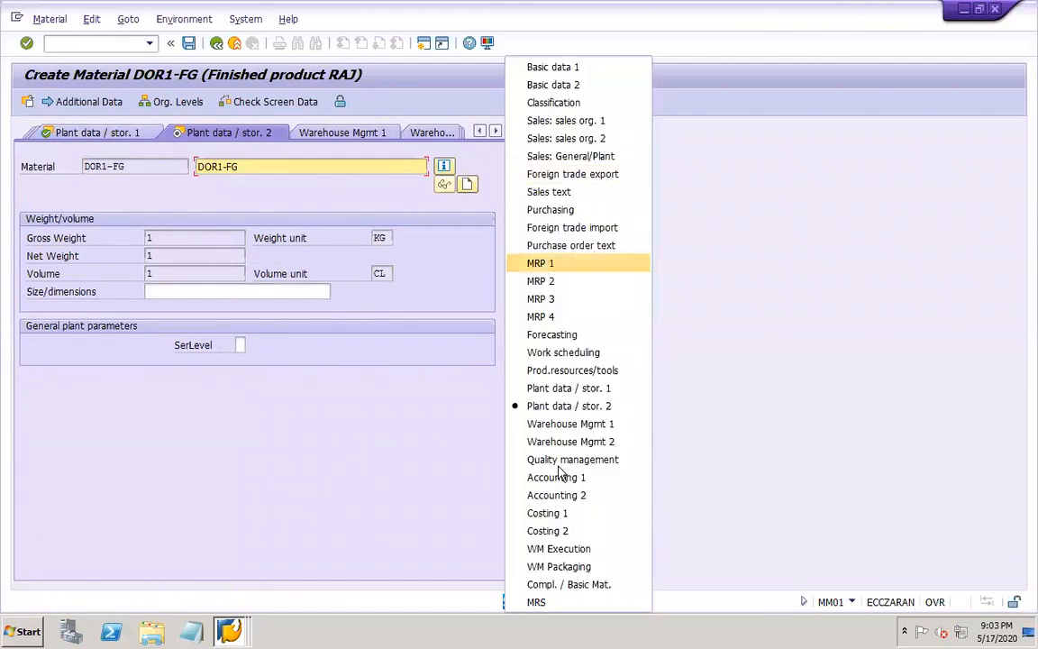
click(548, 352)
click(209, 192)
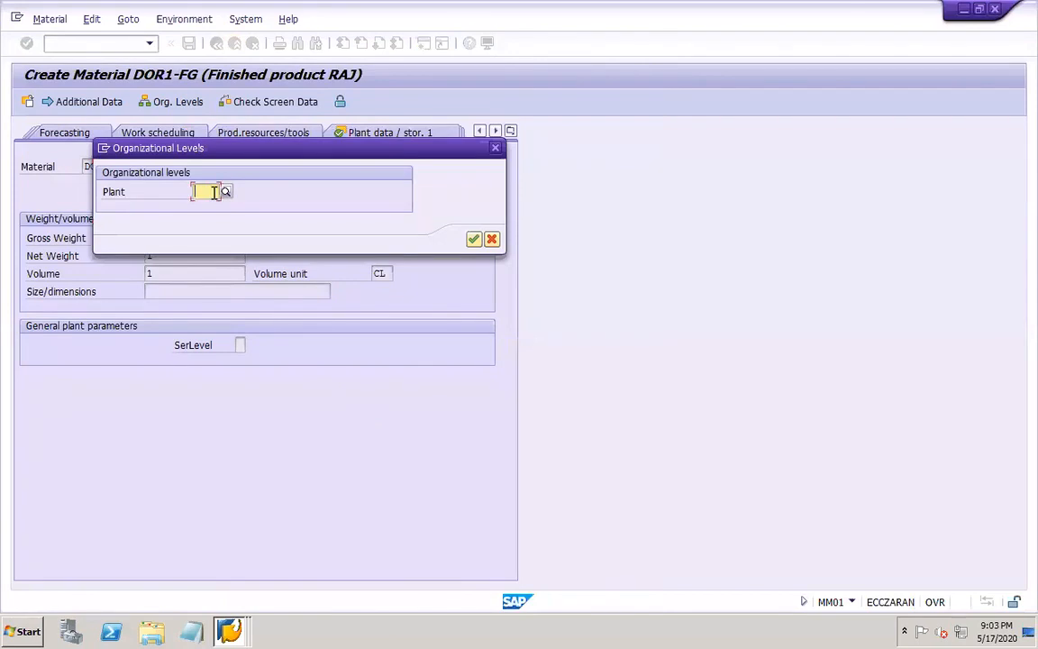
text(DOR1)
key(Return)
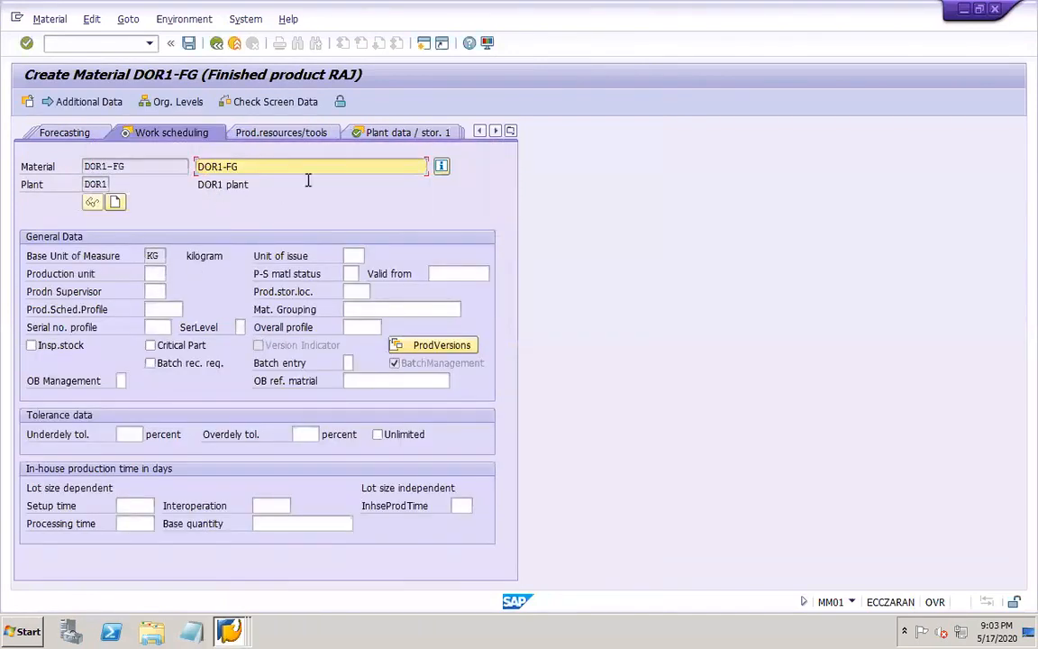
click(420, 134)
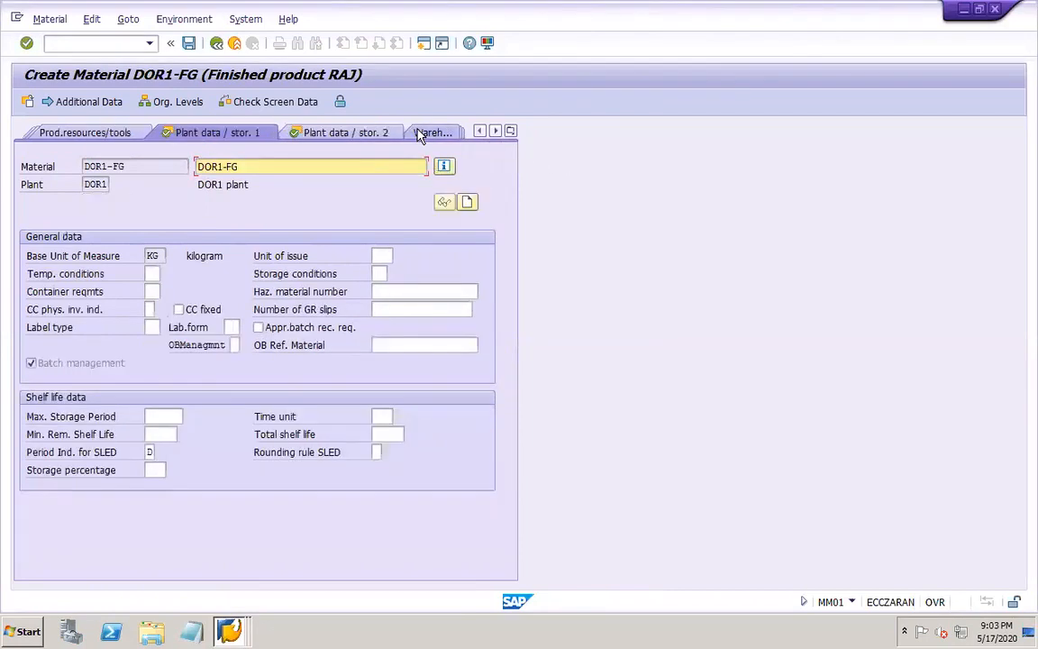
click(317, 133)
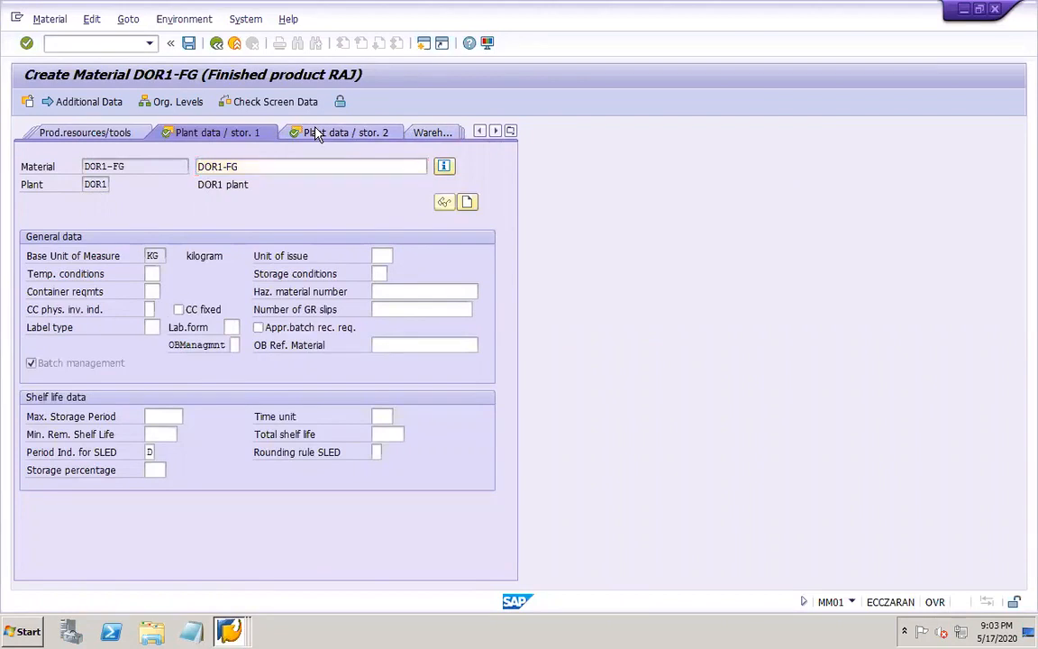
Try to open the second sales organization view for sales organization DOR1 and distribution channel DO
click(509, 132)
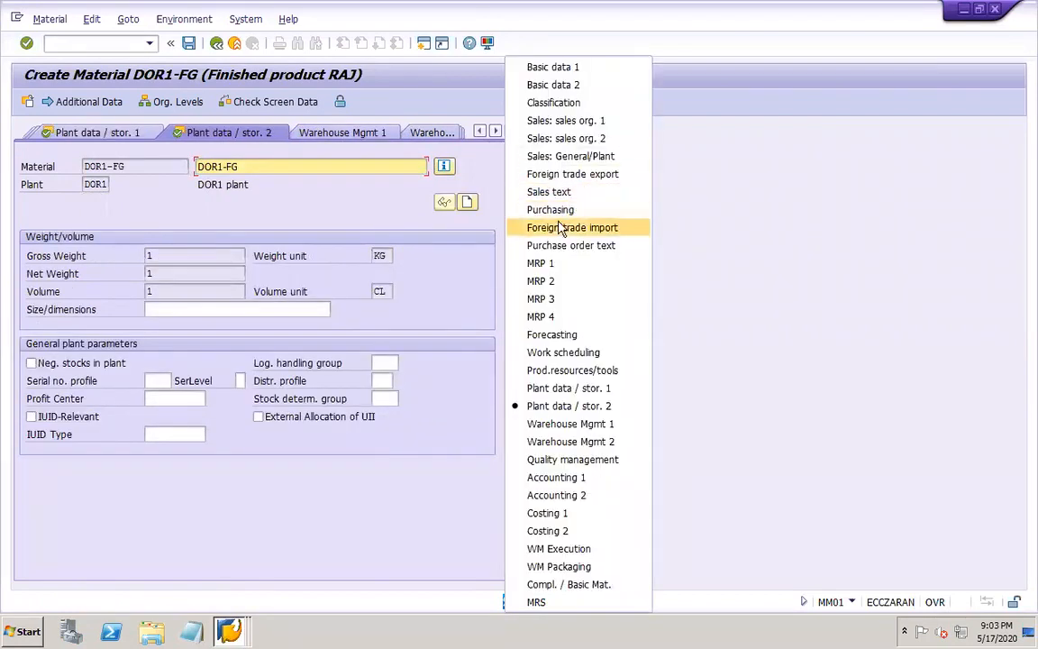
click(553, 136)
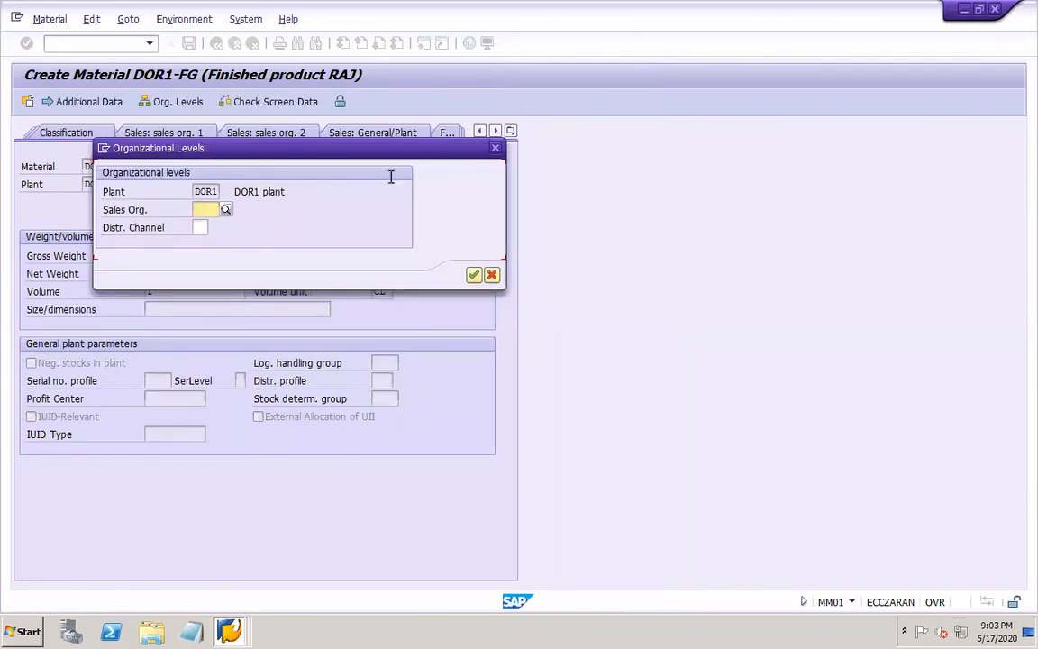
text(DOR1)
key(Tab)
text(DO)
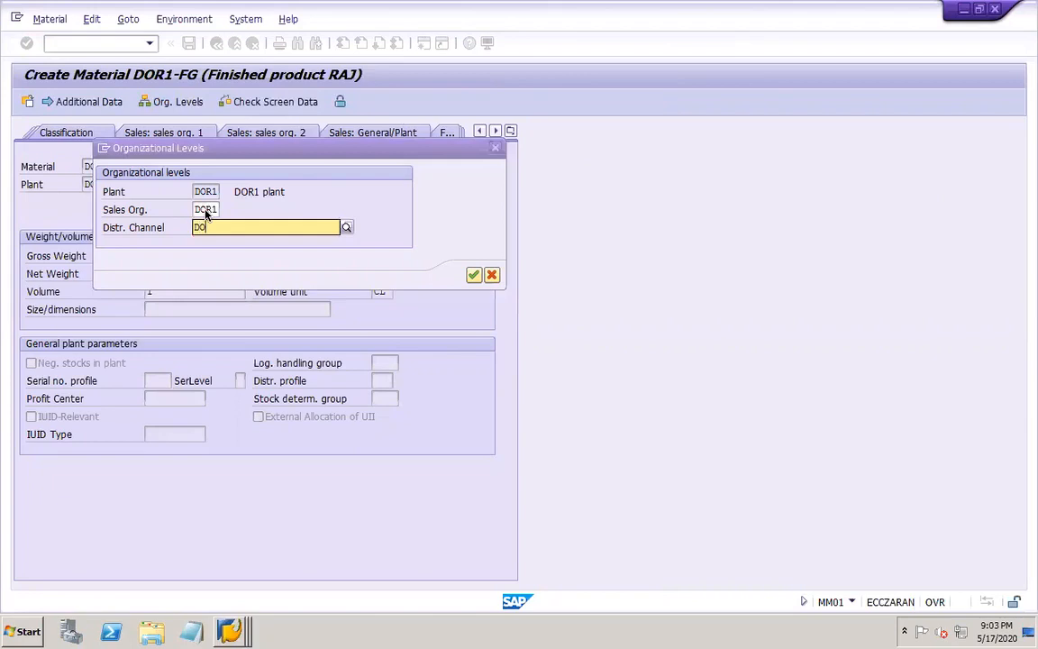
key(Return)
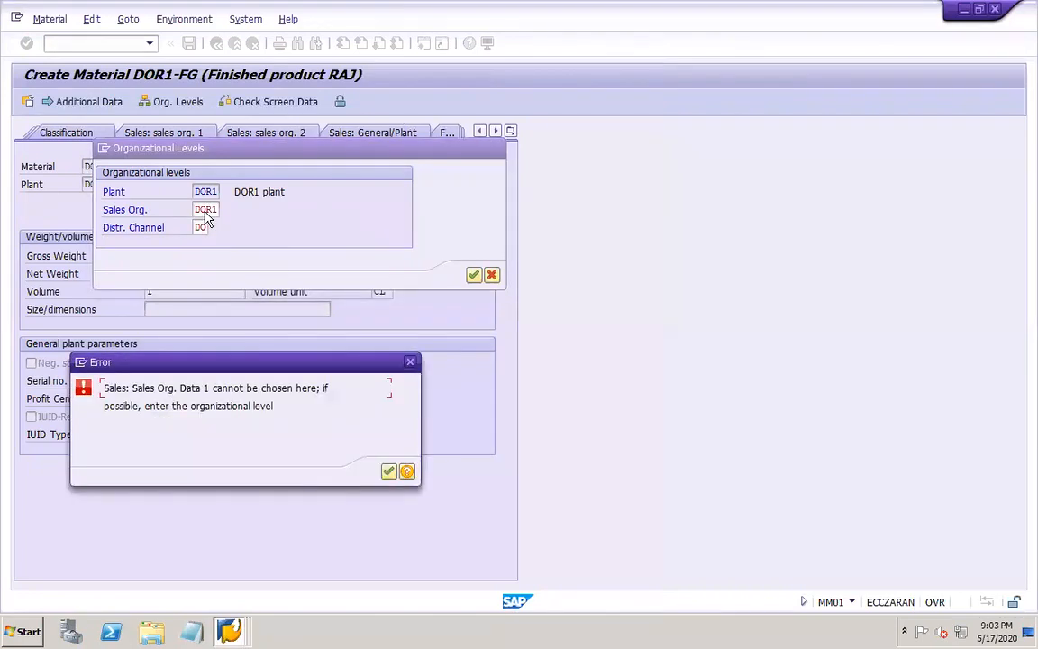
click(389, 471)
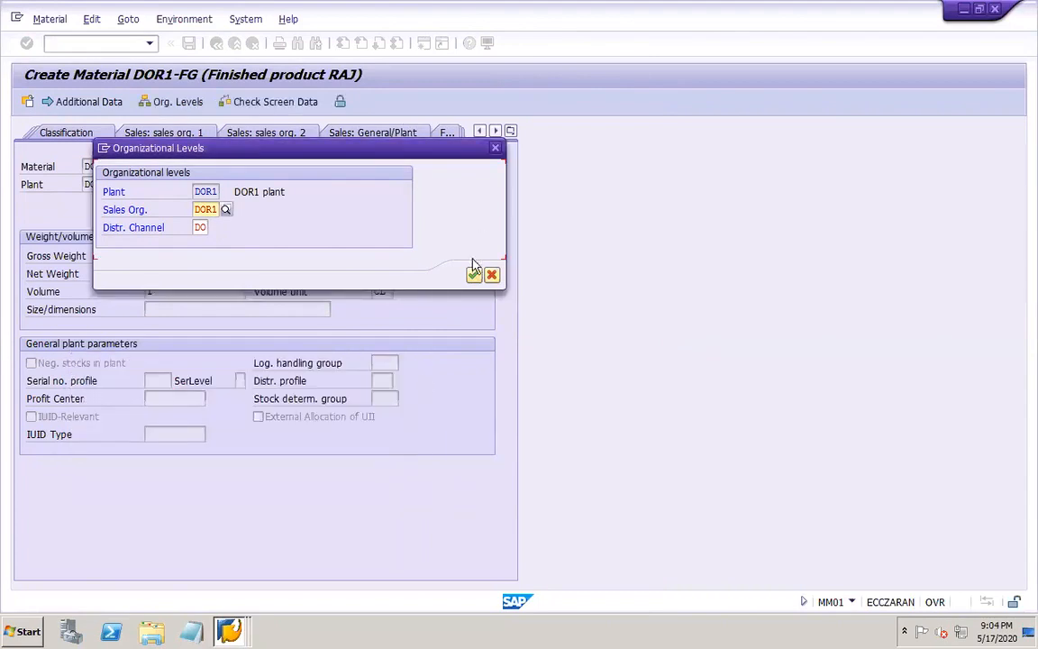
click(495, 148)
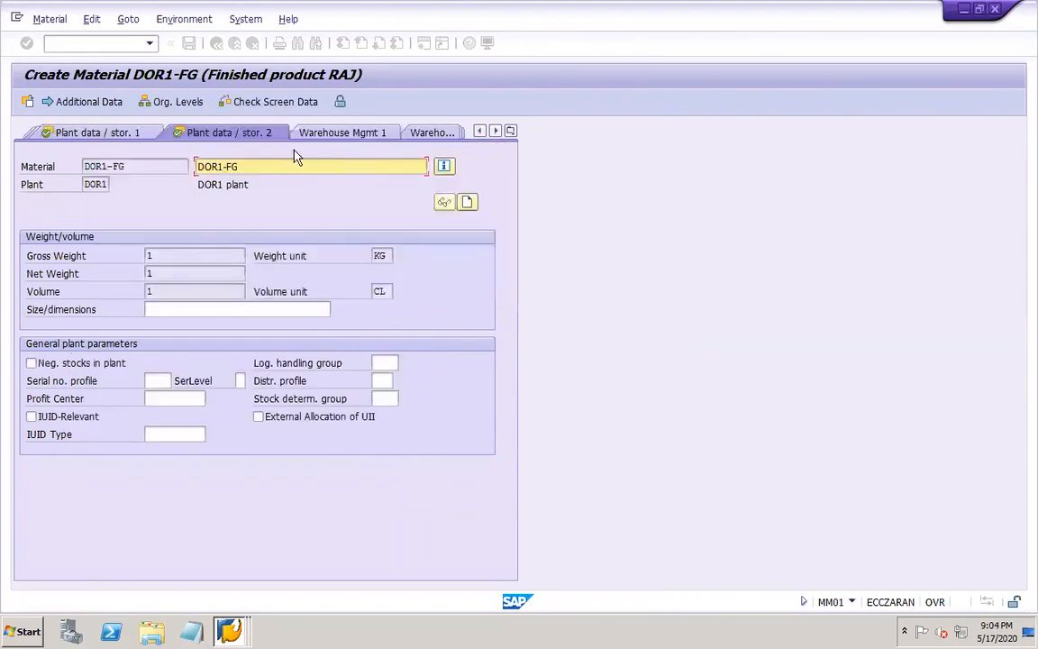
Try to open the Accounting 1 and Warehouse Mgmt 1 views for plant DOR1, without a valuation type or warehouse number
click(510, 131)
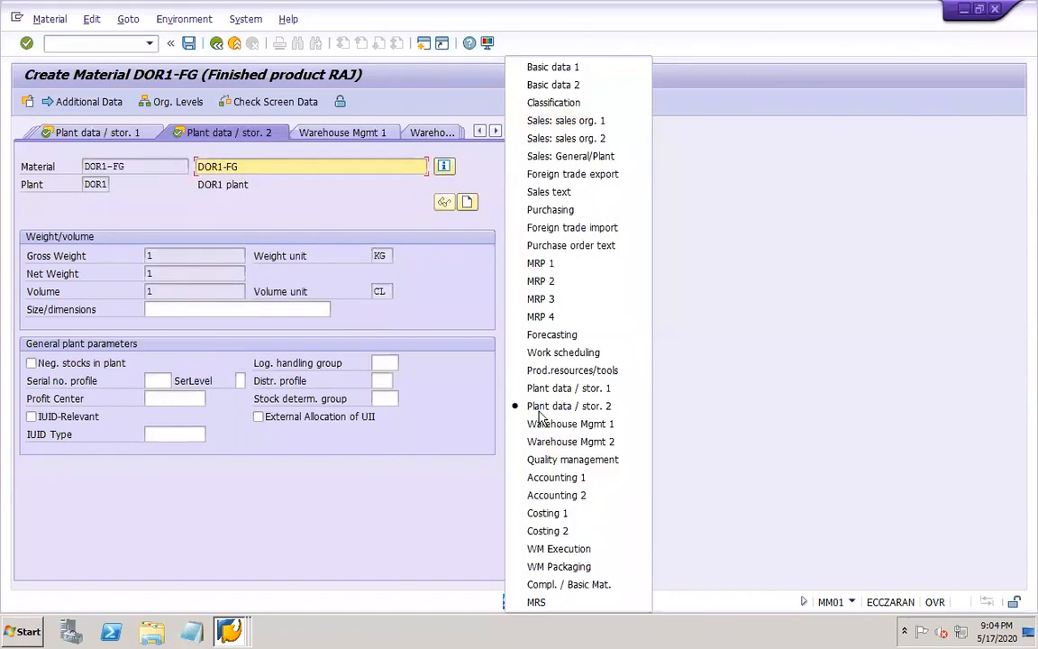
click(548, 487)
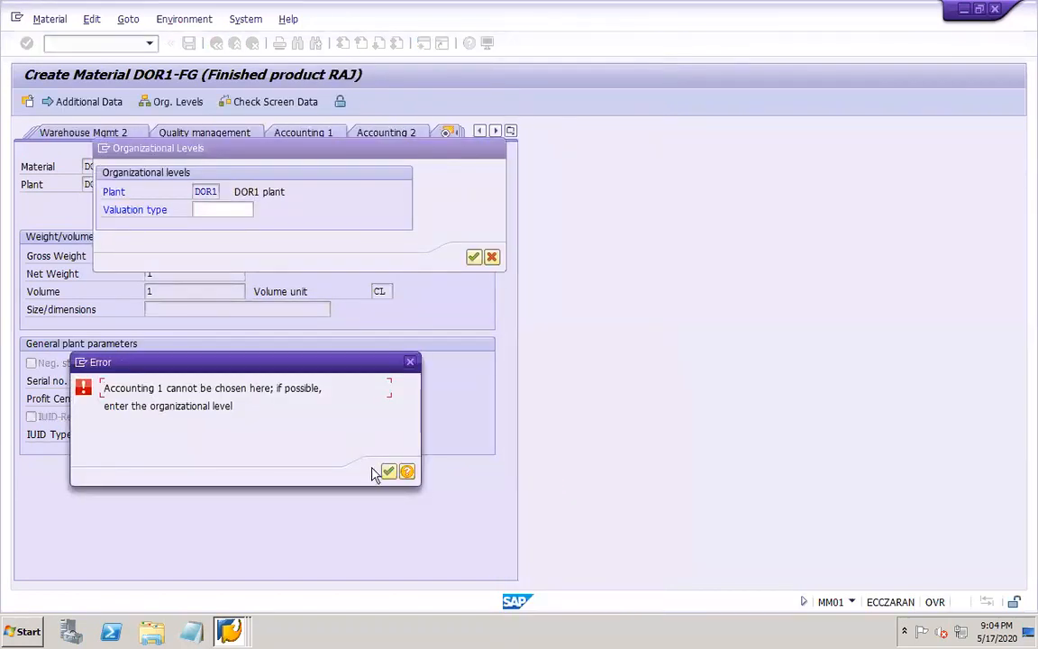
click(388, 471)
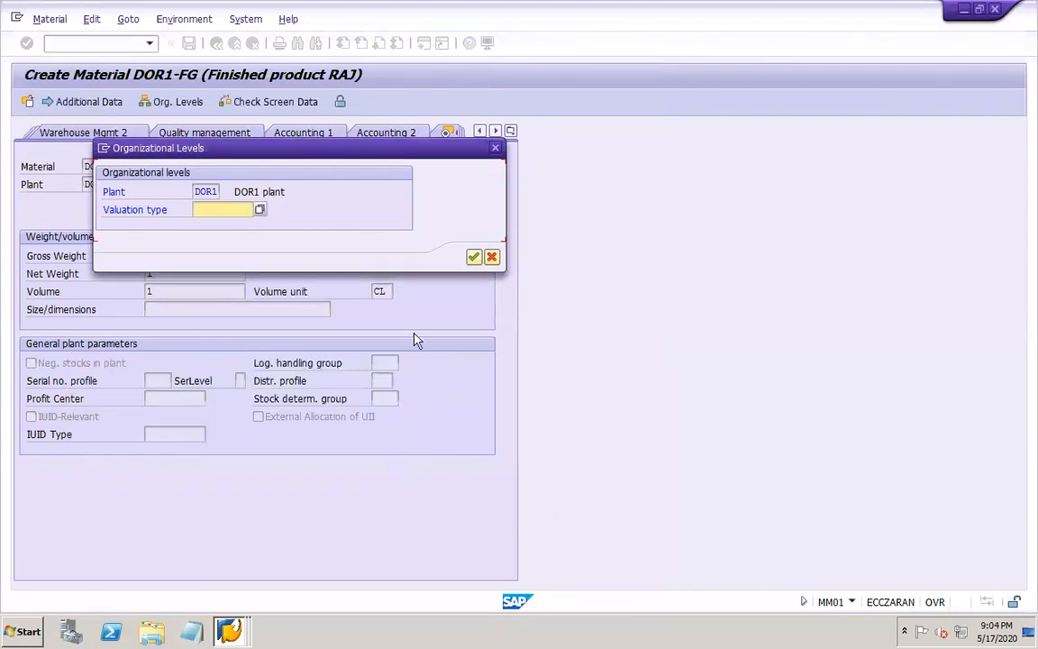
click(473, 257)
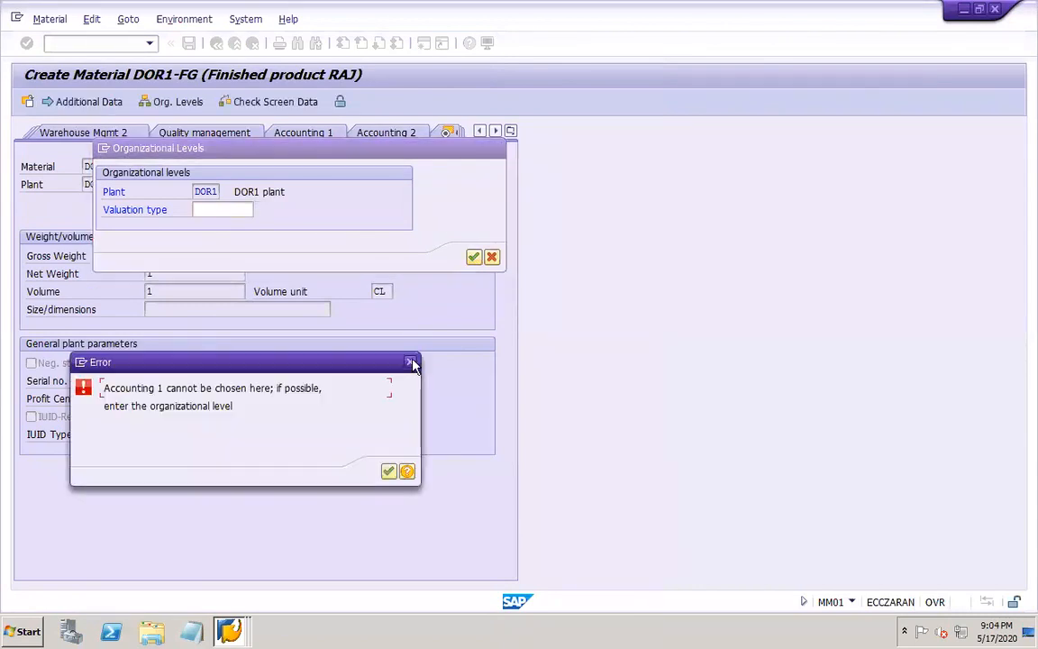
click(412, 363)
click(492, 257)
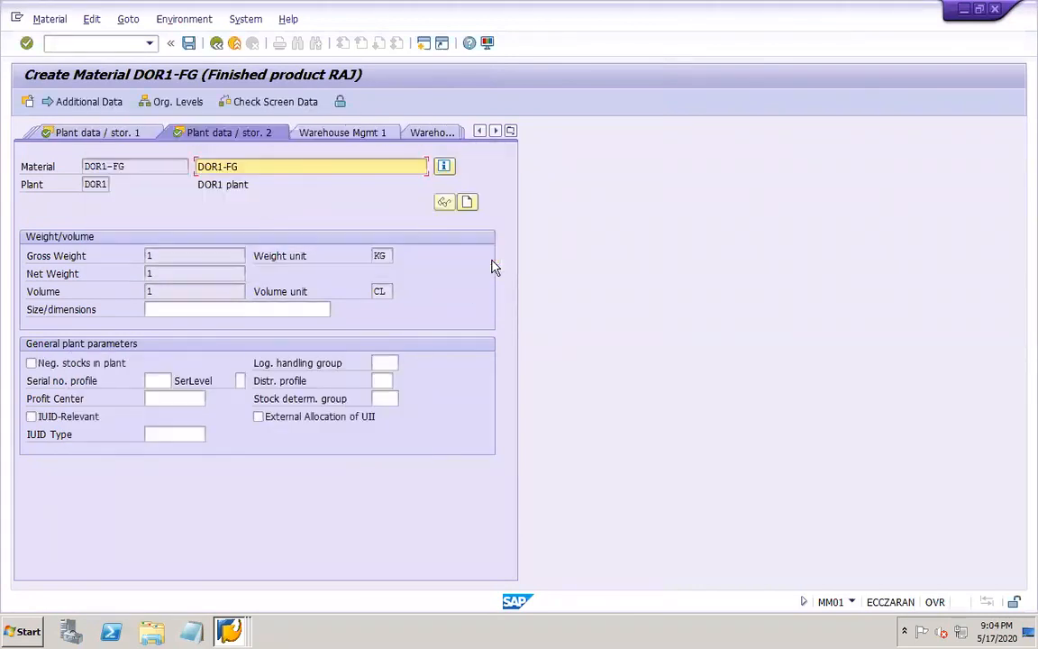
click(329, 133)
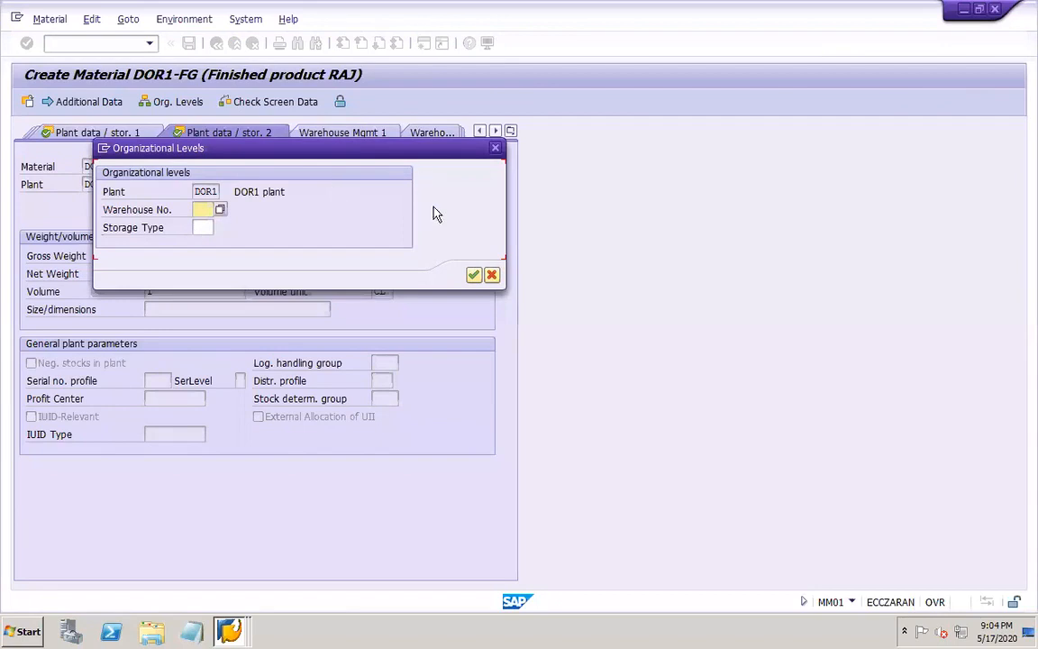
click(491, 274)
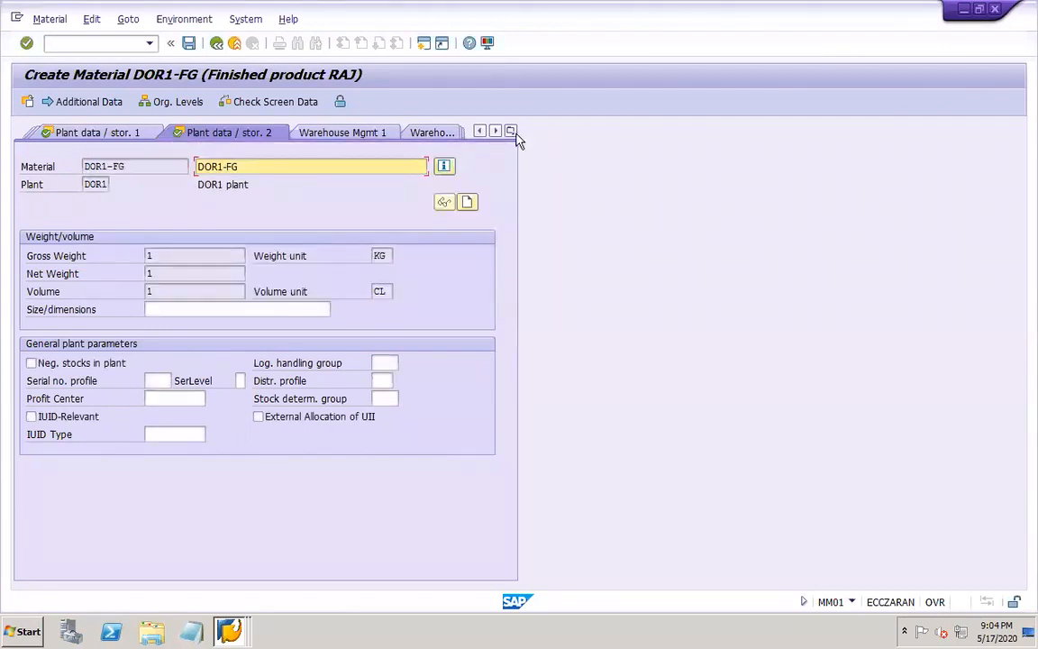
Open the Costing 2 and Costing 1 views of DOR1-FG for plant DOR1
click(510, 132)
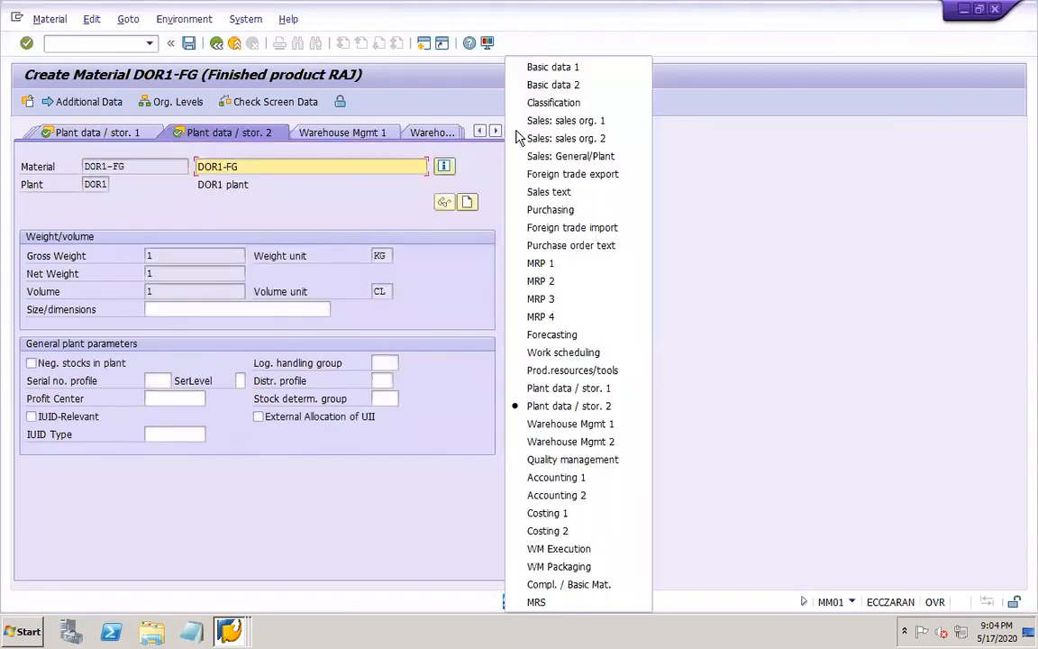
click(549, 532)
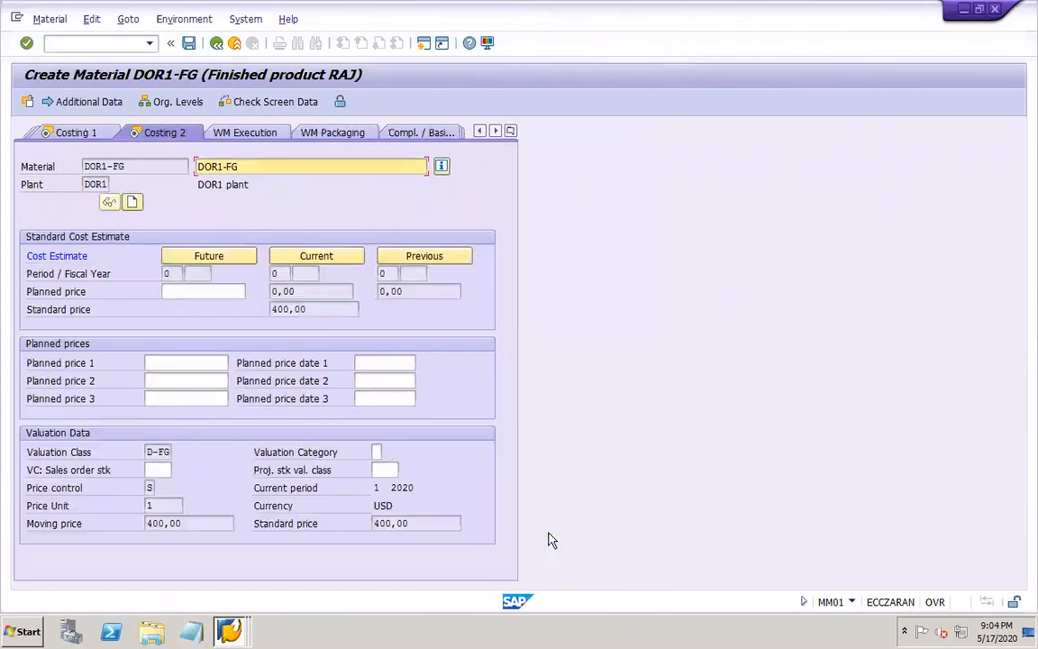
click(89, 134)
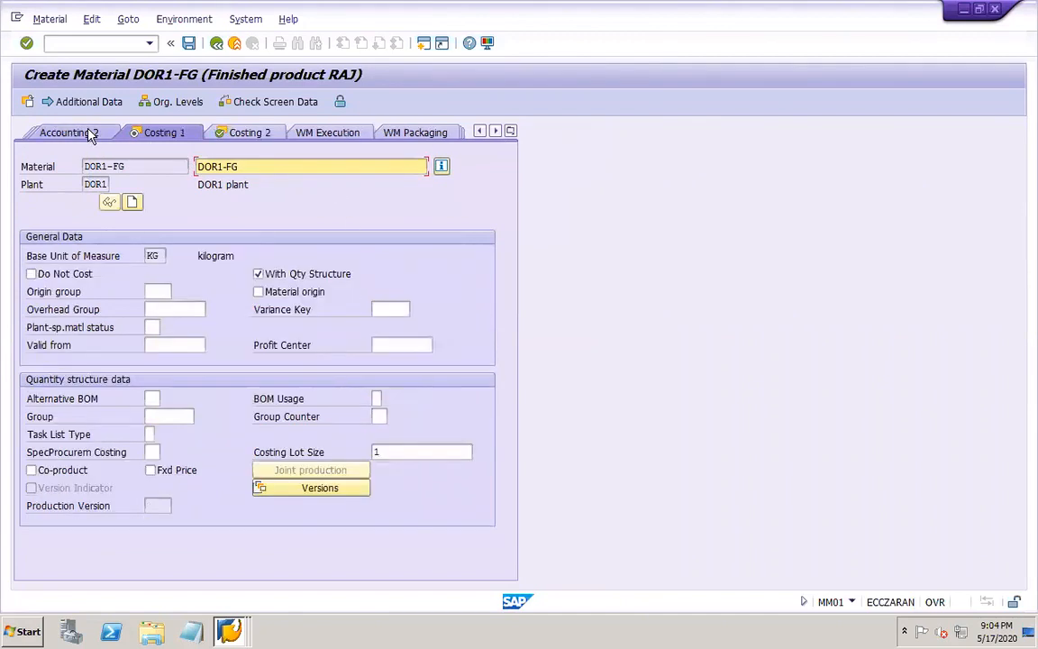
Try to open the material's Accounting 2 view without a valuation type and its Basic data 1 view
click(91, 133)
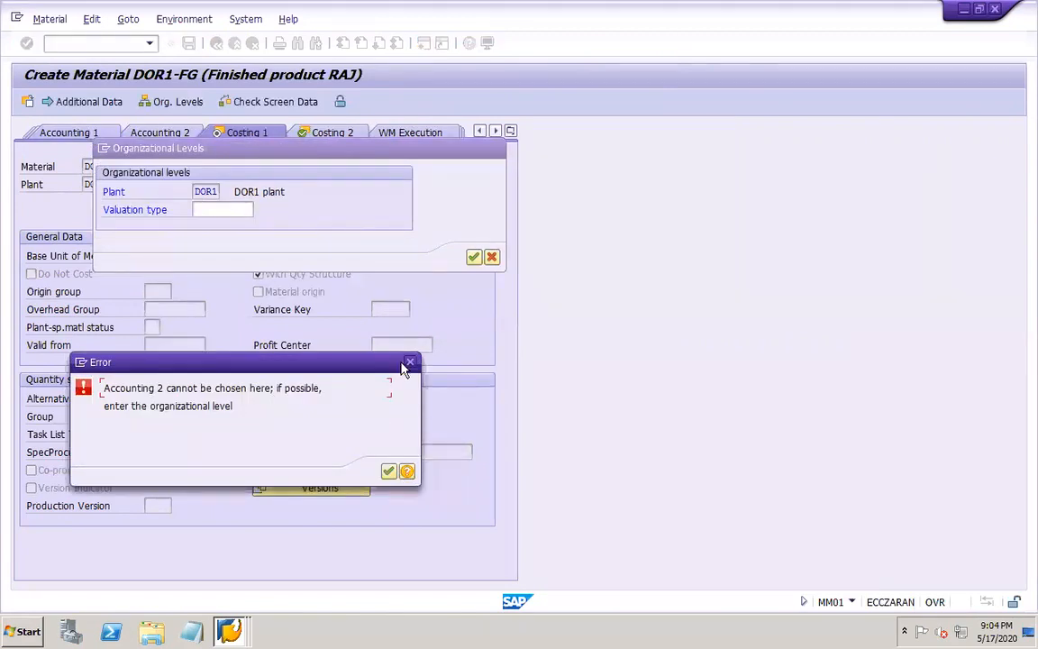
click(409, 364)
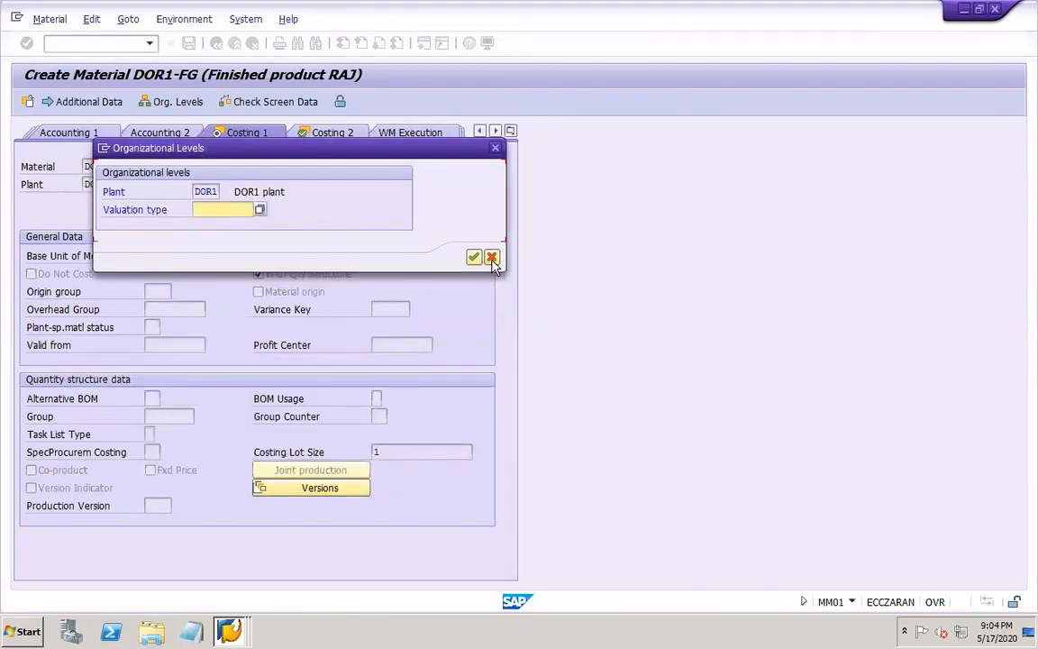
click(491, 258)
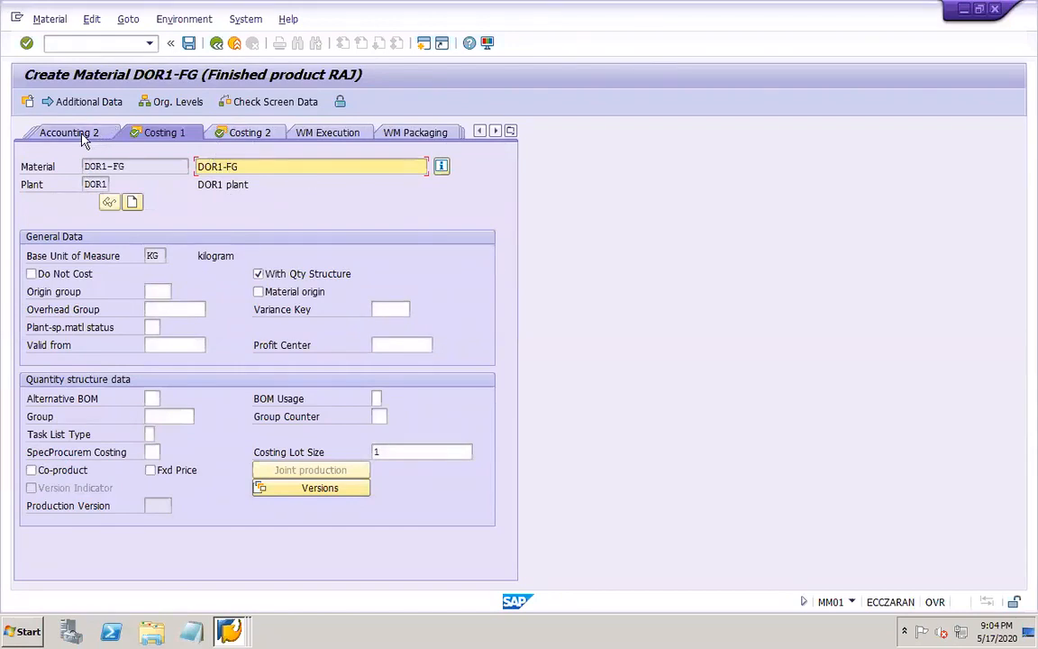
click(510, 131)
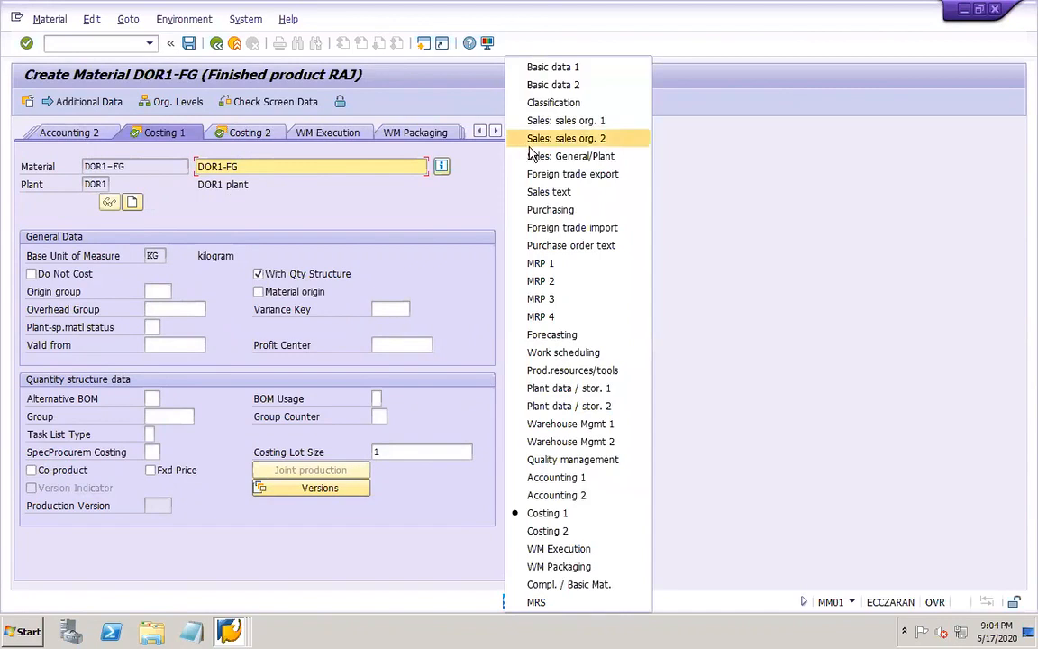
click(570, 68)
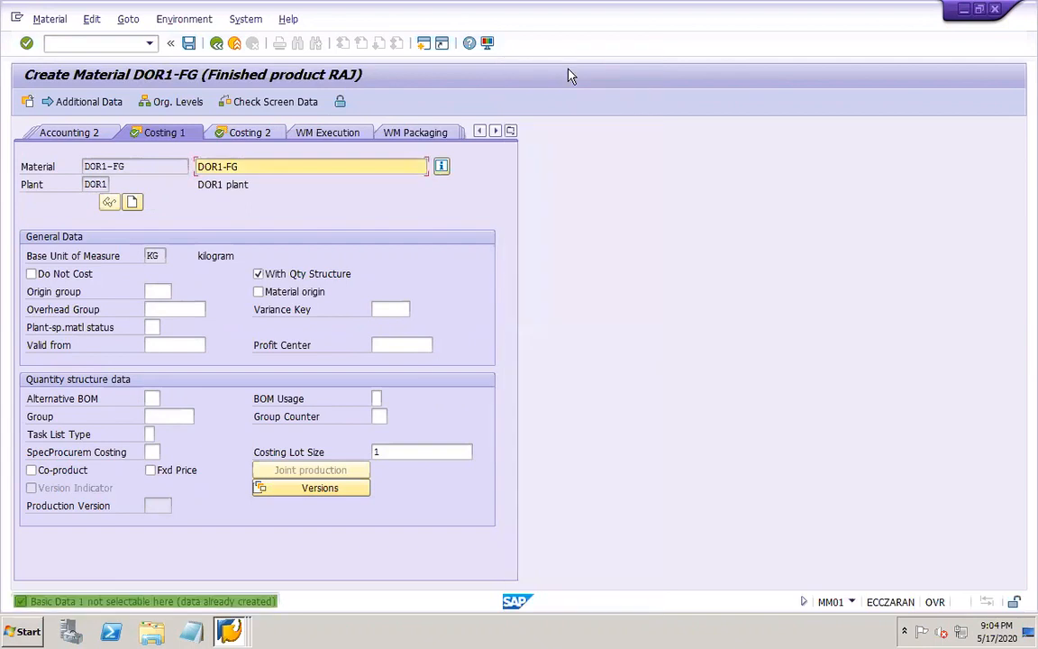
Open the MRP 2 view with storage location DOR1 in plant DOR1, save the material and close its session
click(509, 132)
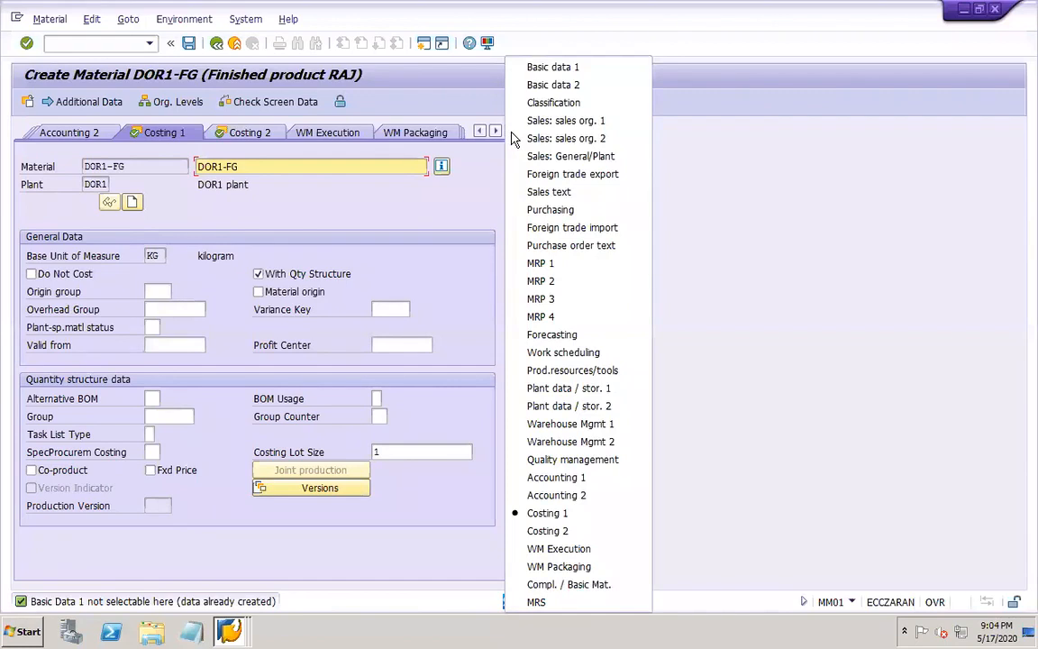
click(545, 281)
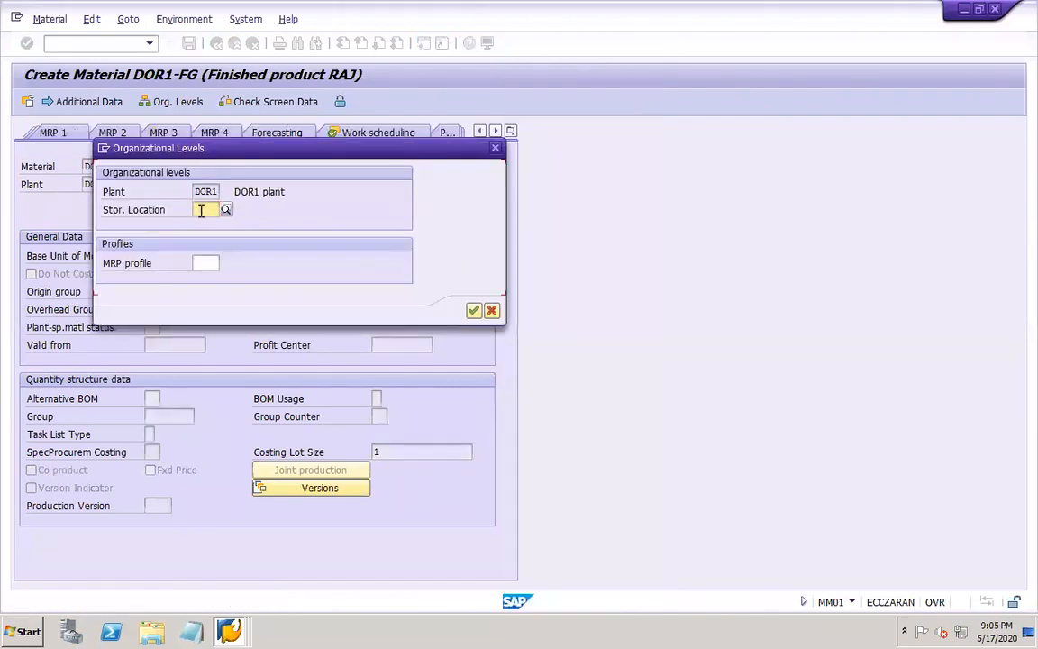
text(DOR1)
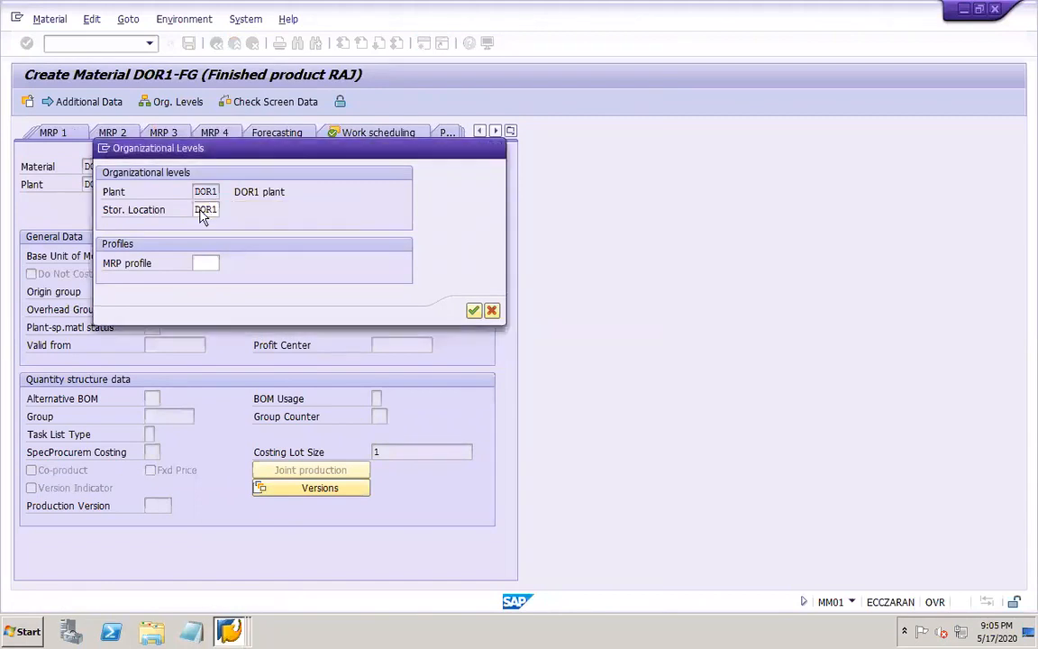
key(Return)
click(189, 43)
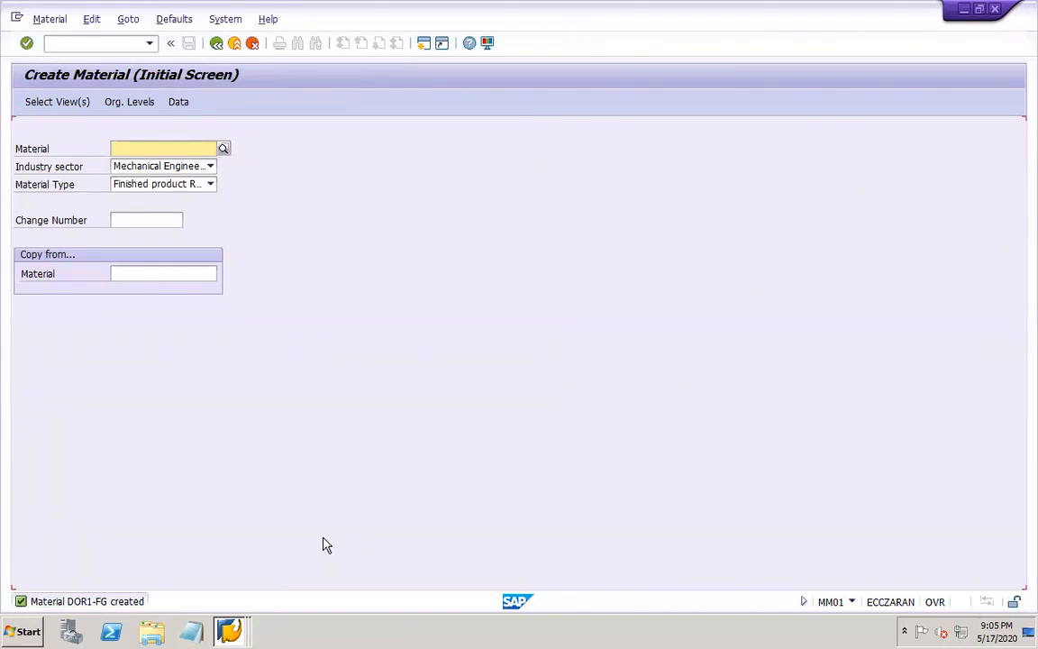
click(996, 10)
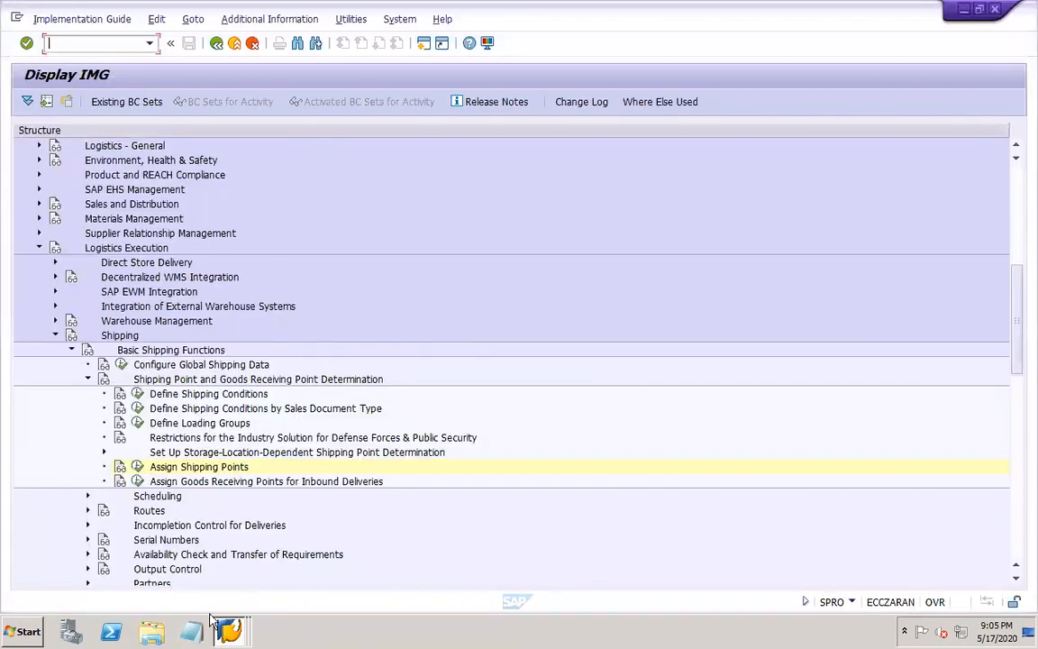
Start transaction VA01 in a new session and accept the initial data to reach the standard order overview
click(241, 633)
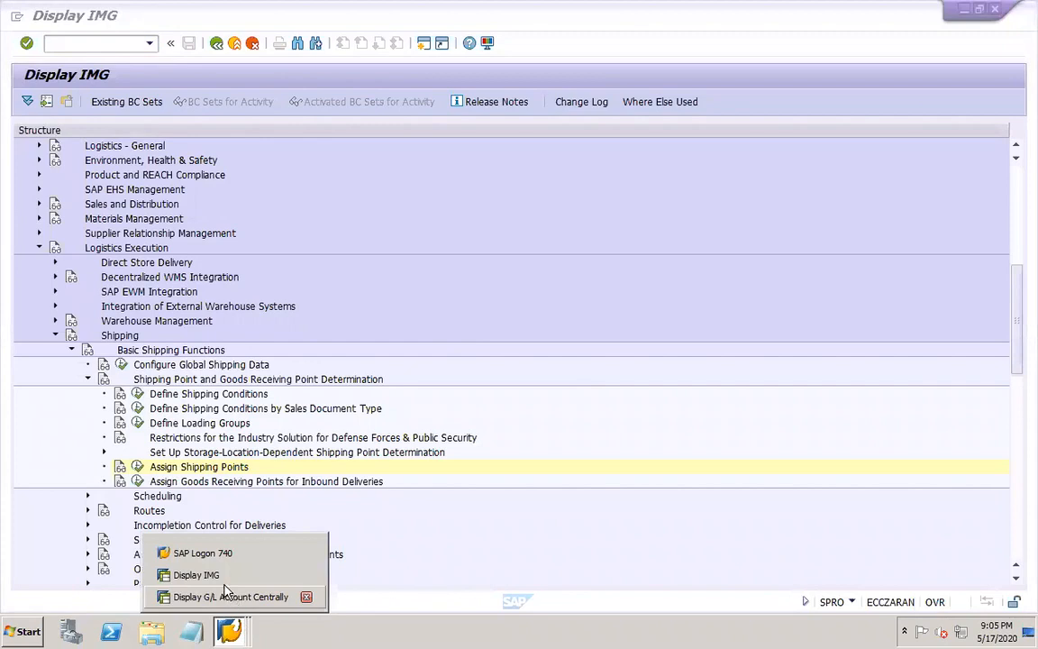
click(120, 52)
text(/OVA01)
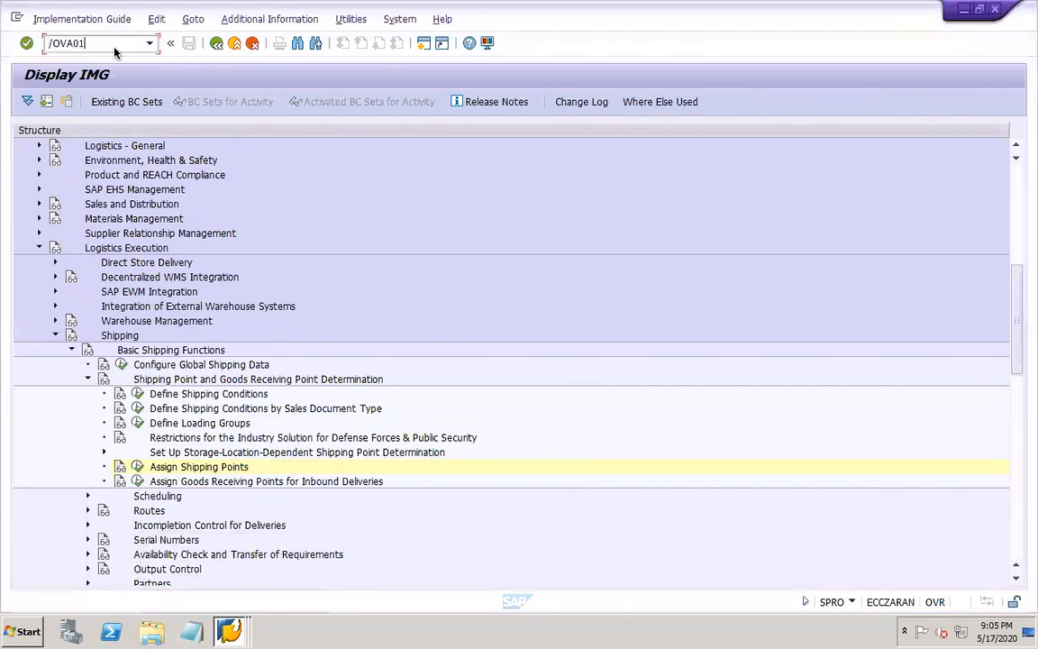
key(Return)
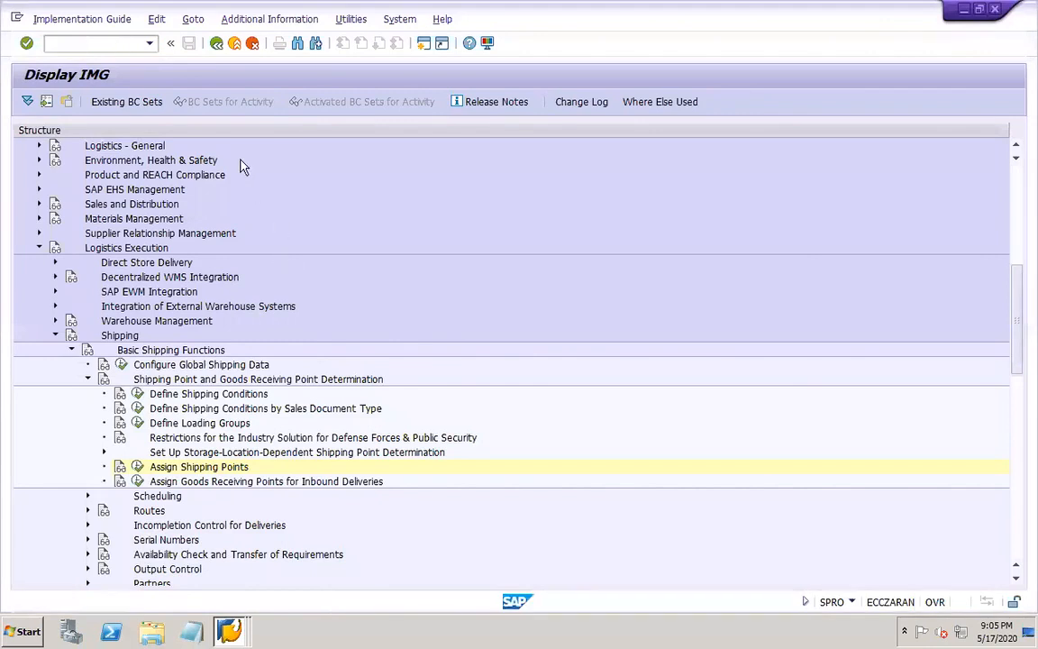
key(Return)
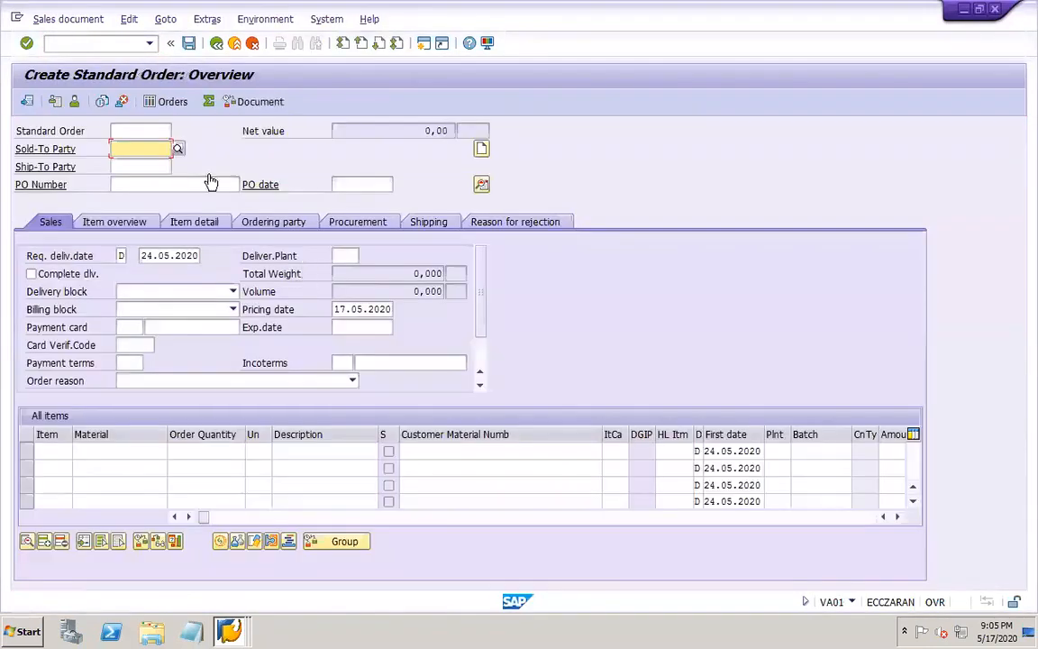
Enter the customer as sold-to party and set the requested delivery date and pricing date to 02.01.2020
click(143, 163)
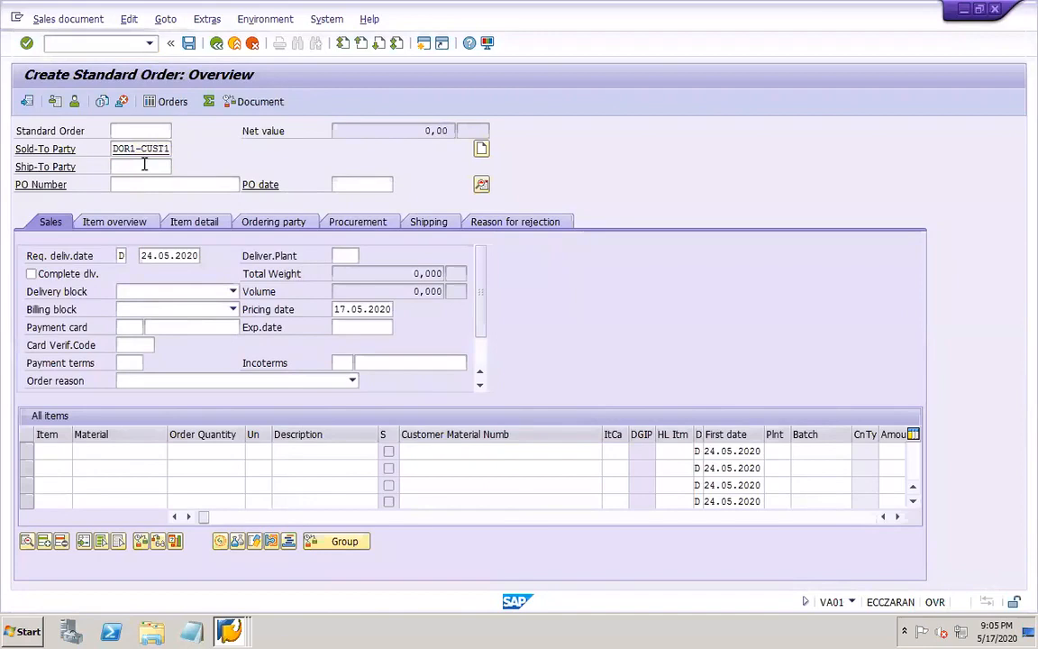
key(Return)
double_click(146, 255)
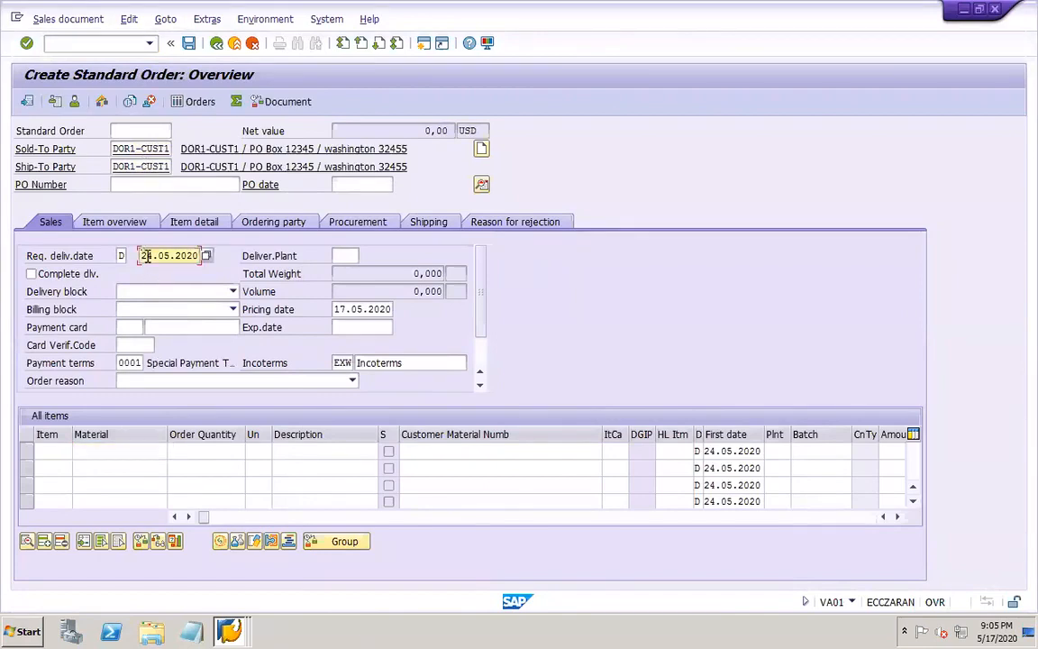
key(Delete)
double_click(331, 309)
text(0)
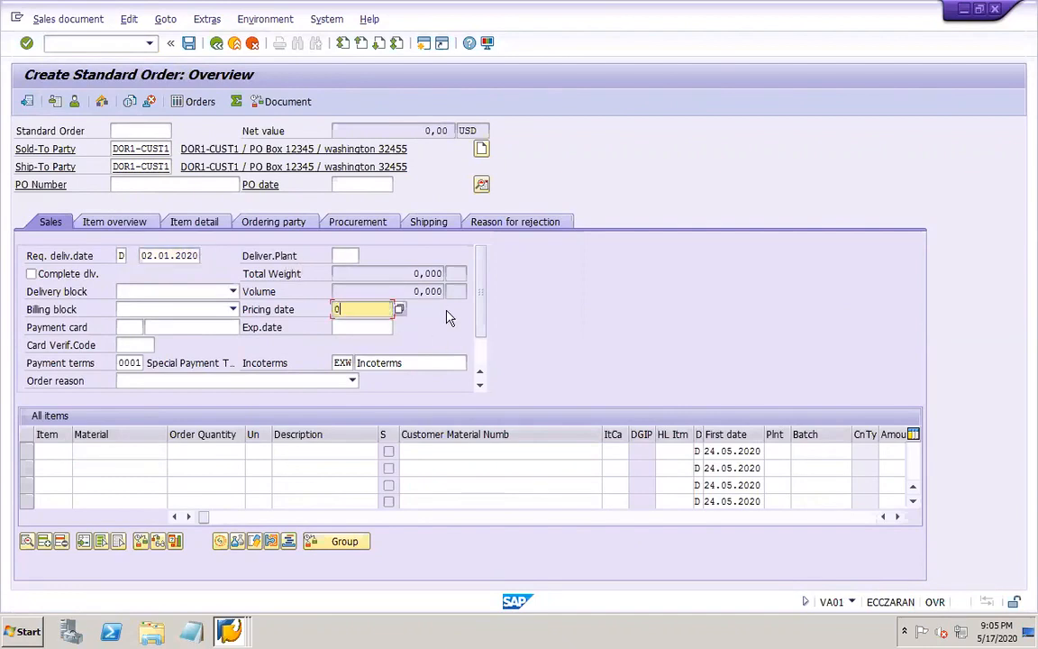
text(2.01.2020)
Enter order item 10 with material DOR1-FG and an order quantity of 1
click(66, 450)
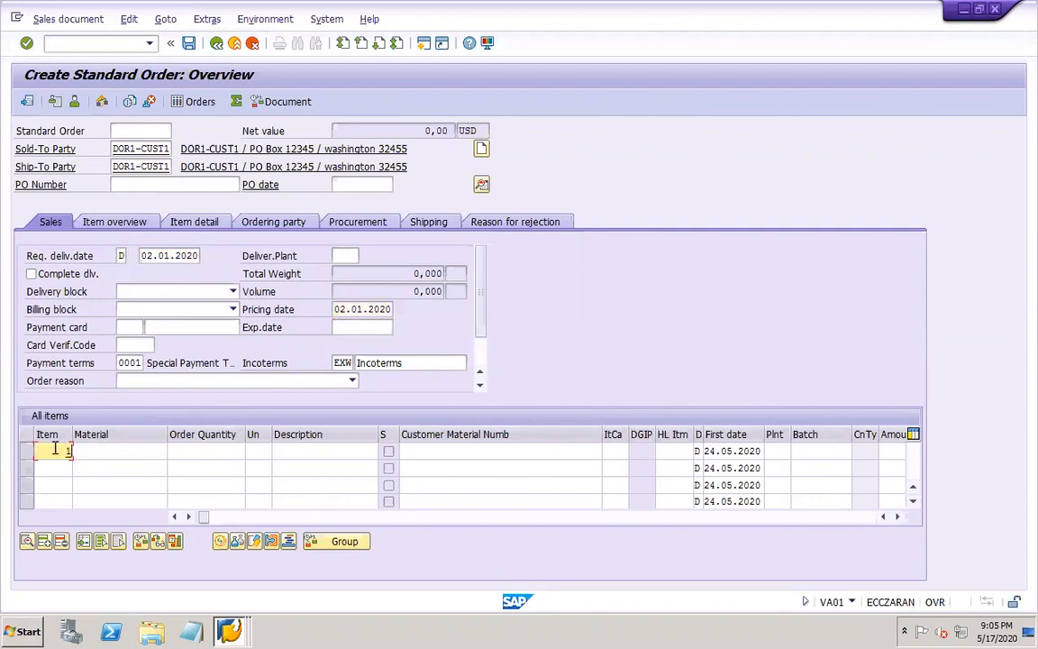
text(0)
key(Tab)
text(DO)
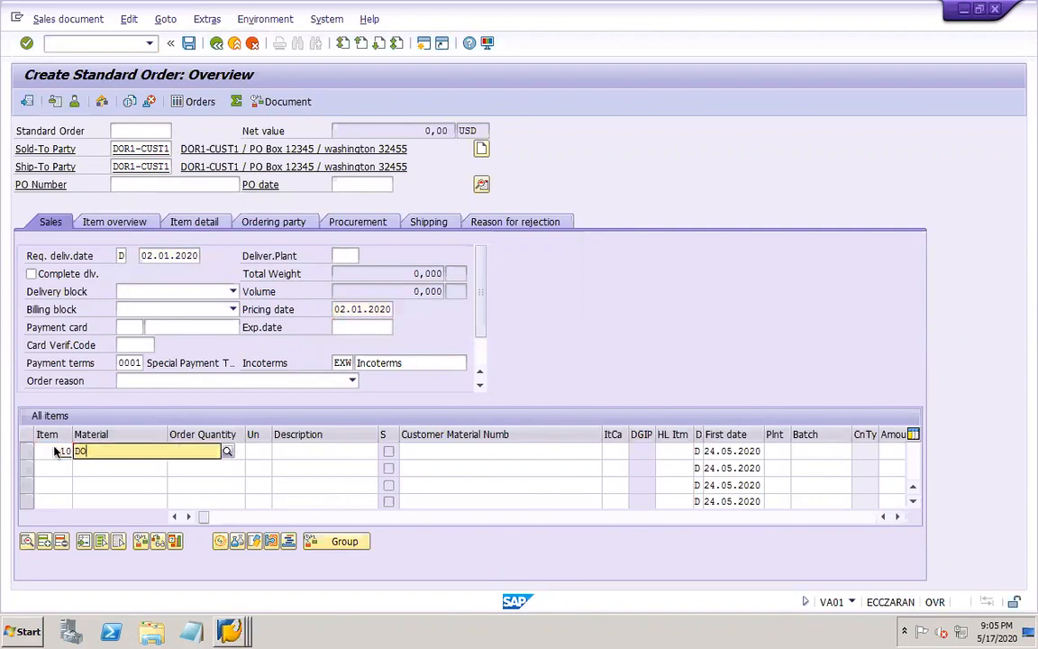
click(111, 508)
key(Tab)
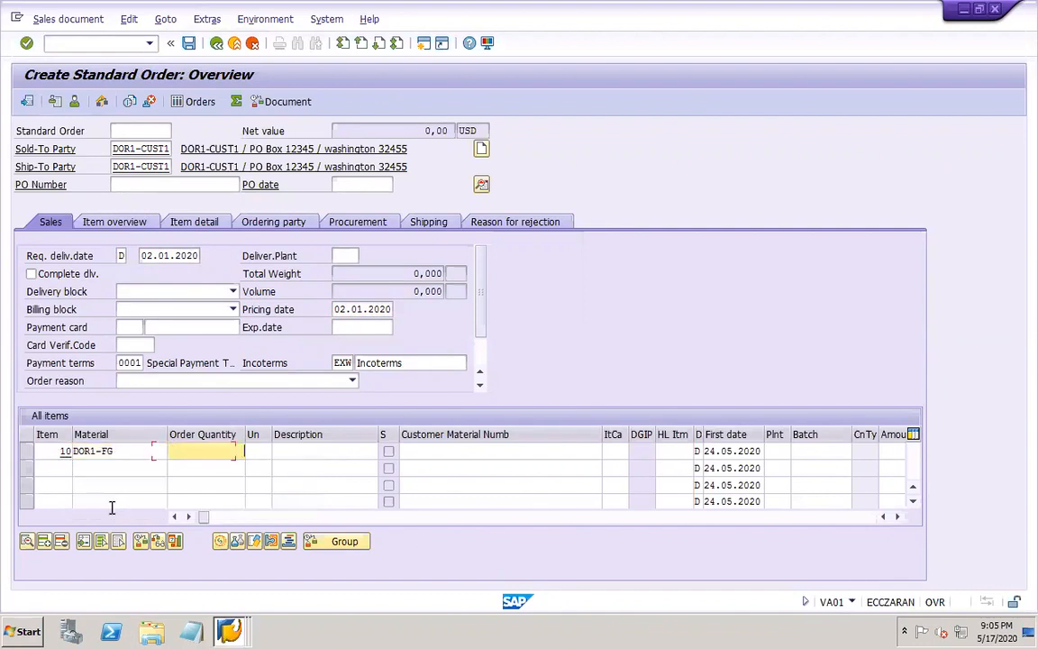
text(1)
Set item 10's first date to 02.01.2020 and its plant to DOR1
key(Tab)
key(Tab)
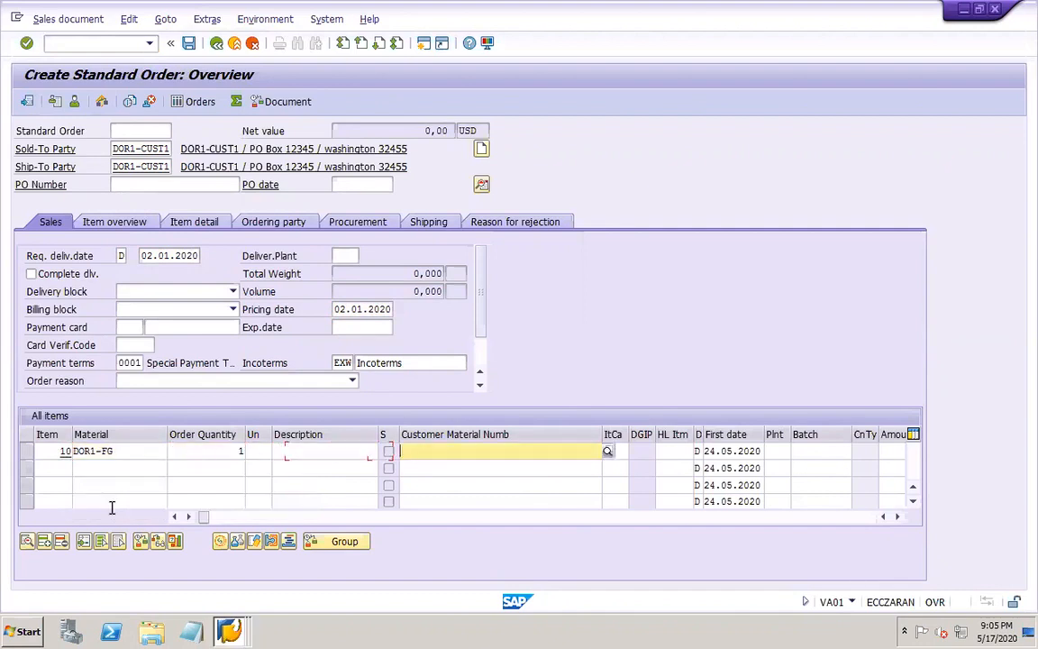
key(Tab)
key(Tab)
key(Tab)
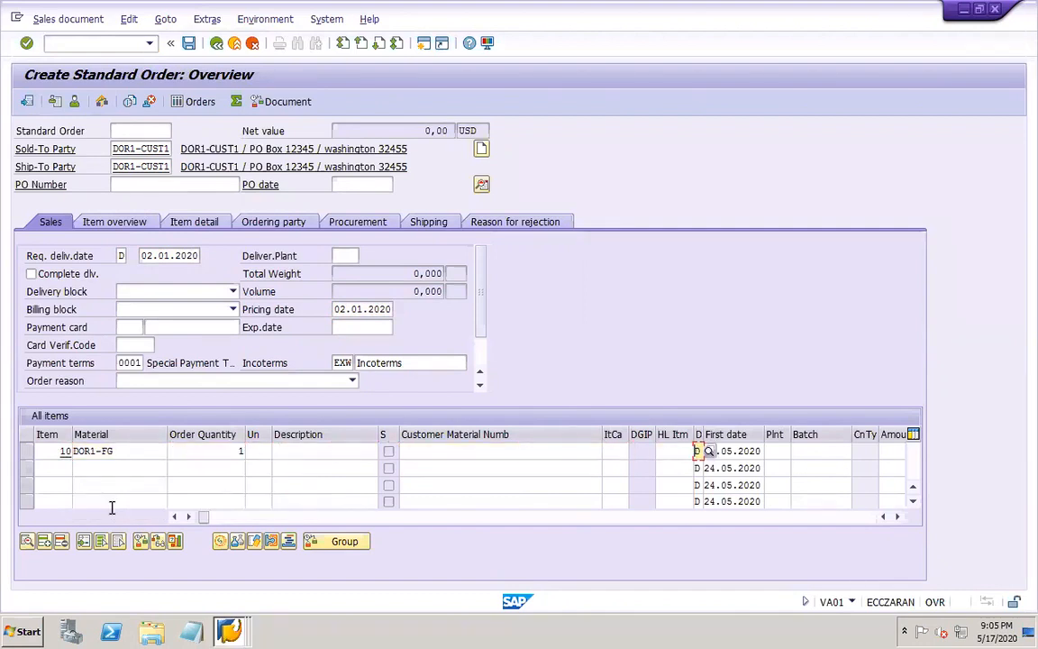
key(Tab)
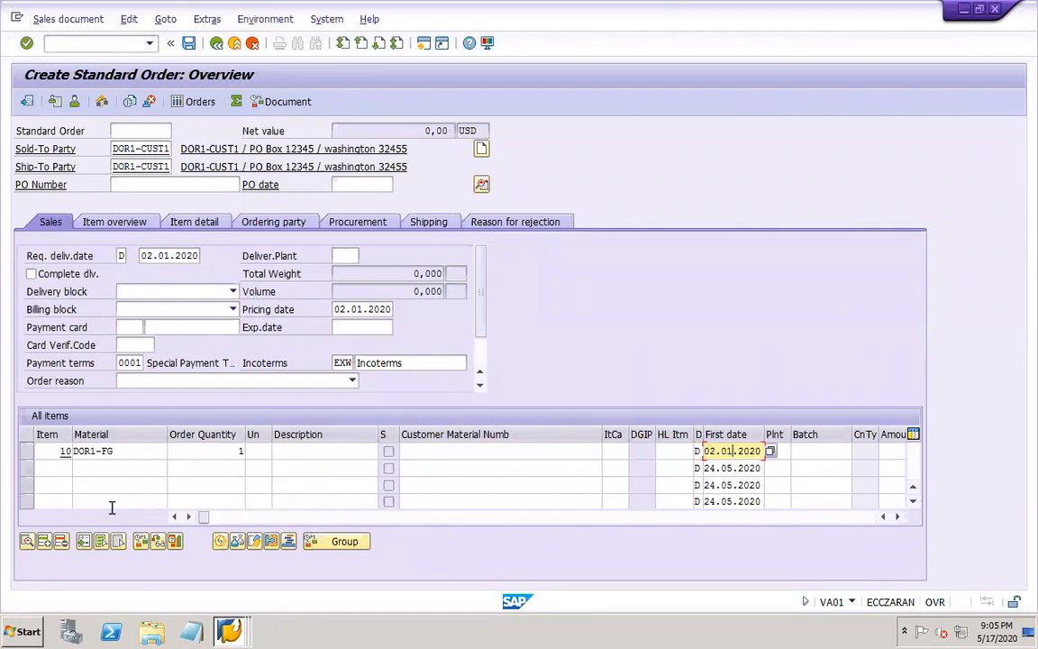
text(02.01)
key(Tab)
text(DOR)
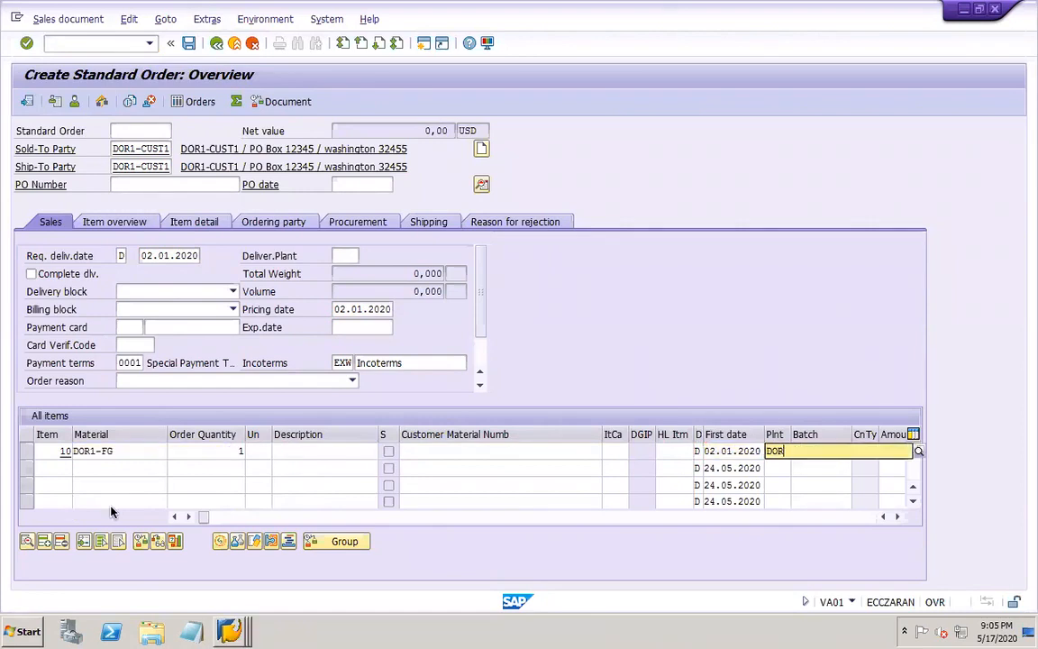
text(1)
key(Tab)
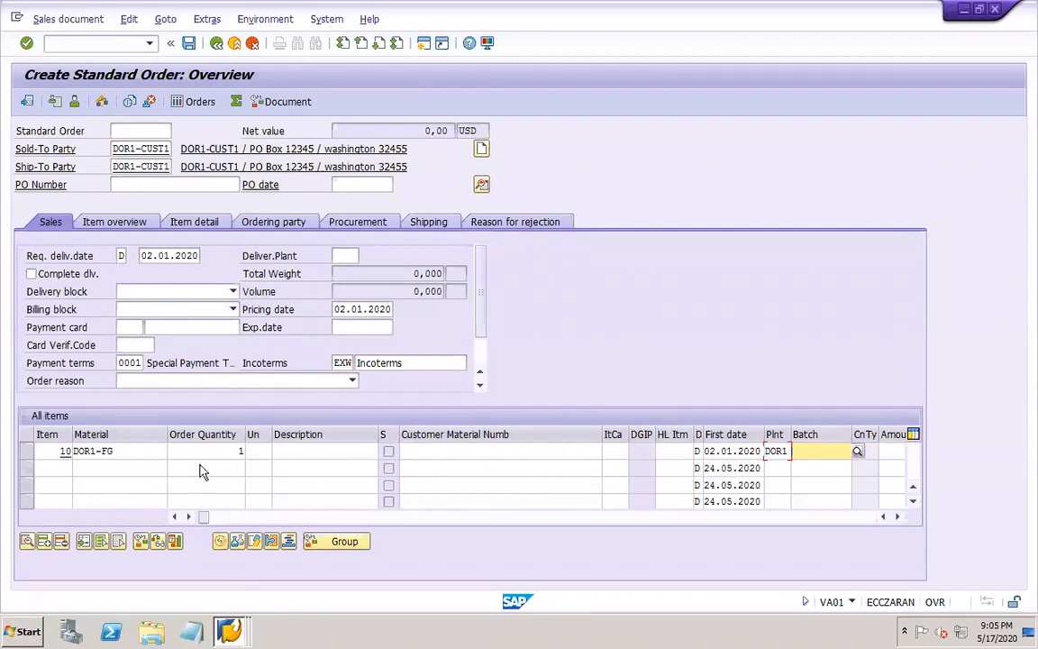
Confirm the order header and item entries so that item 10 with material DOR1-FG is priced automatically
key(Return)
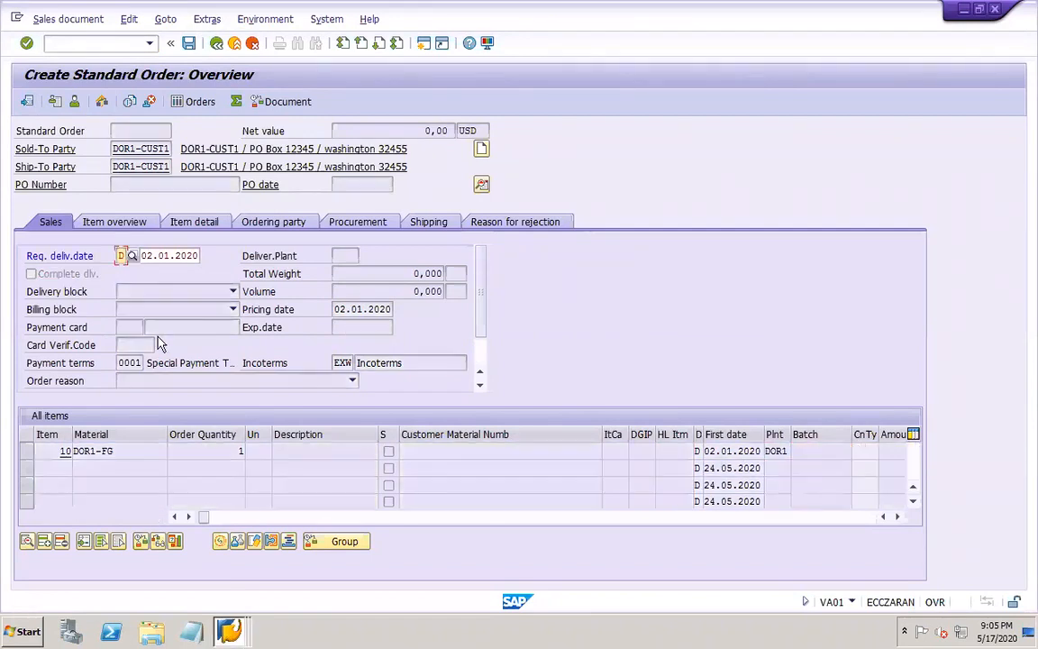
key(Return)
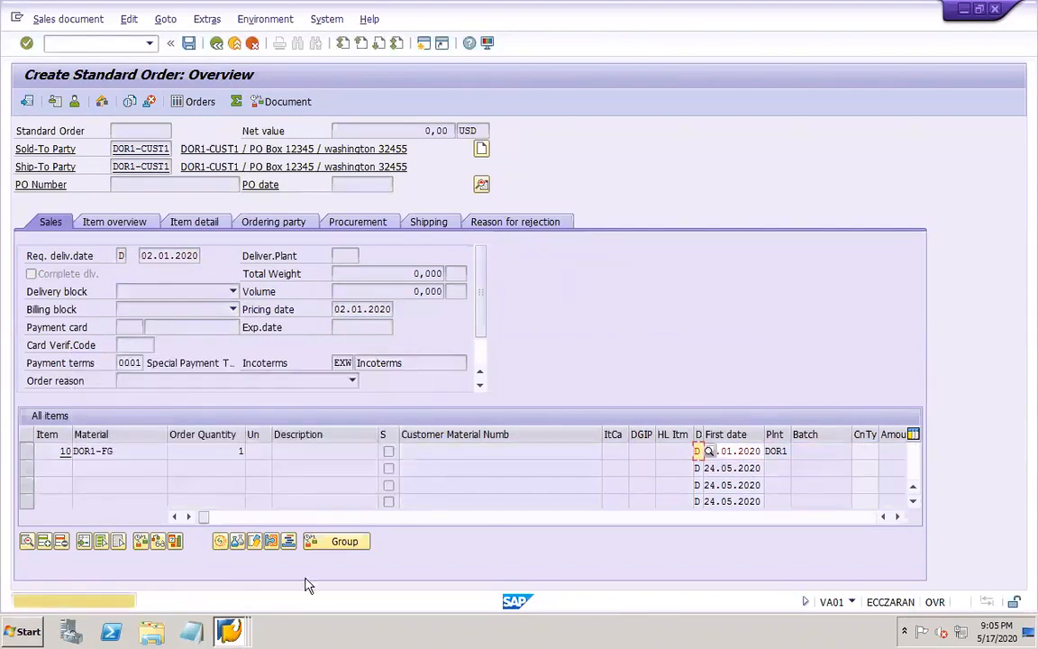
key(Return)
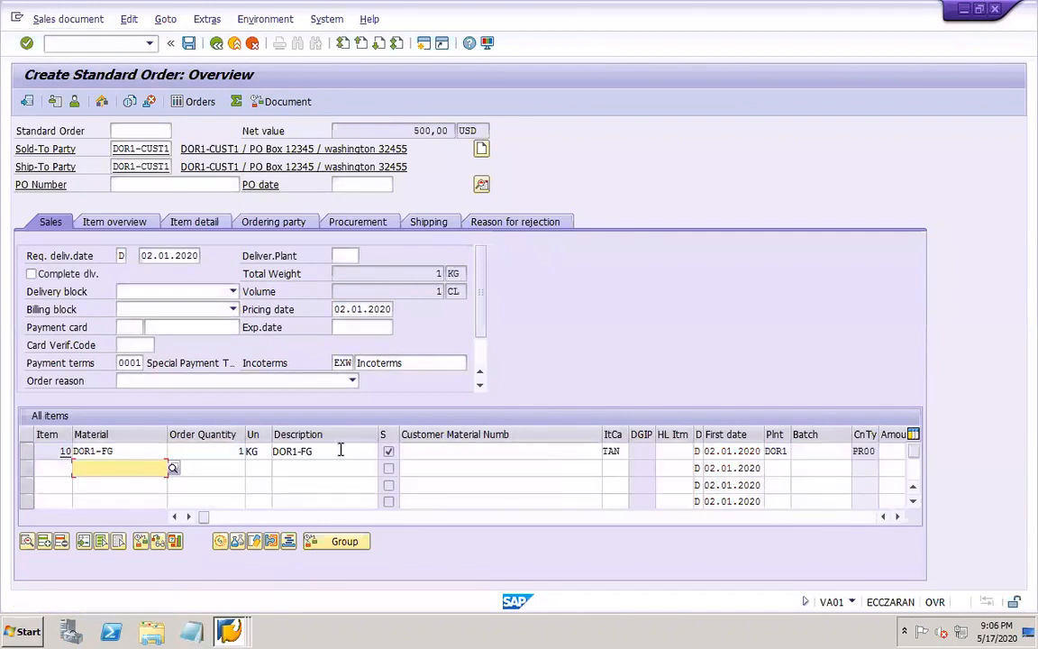
Examine the pricing elements in the item conditions of order item 10
click(26, 450)
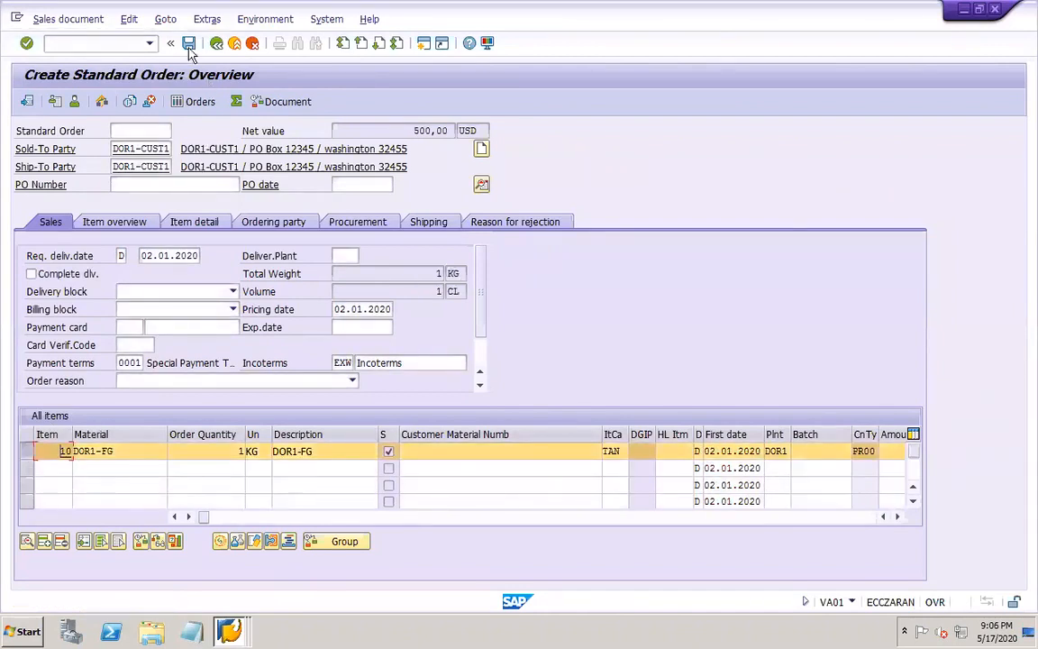
click(158, 19)
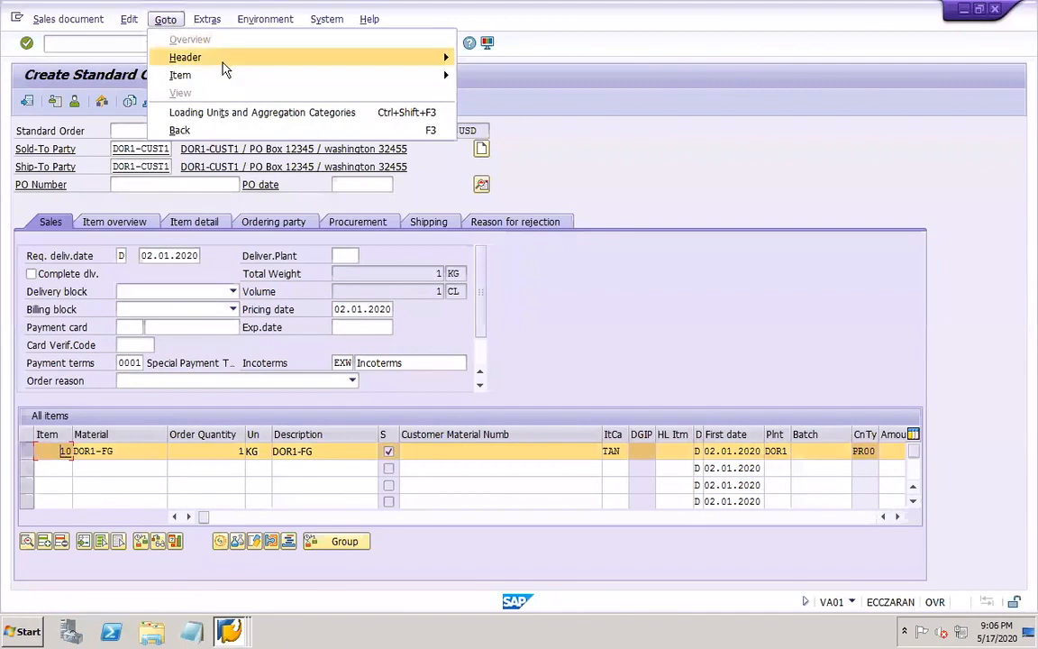
mouse_move(417, 80)
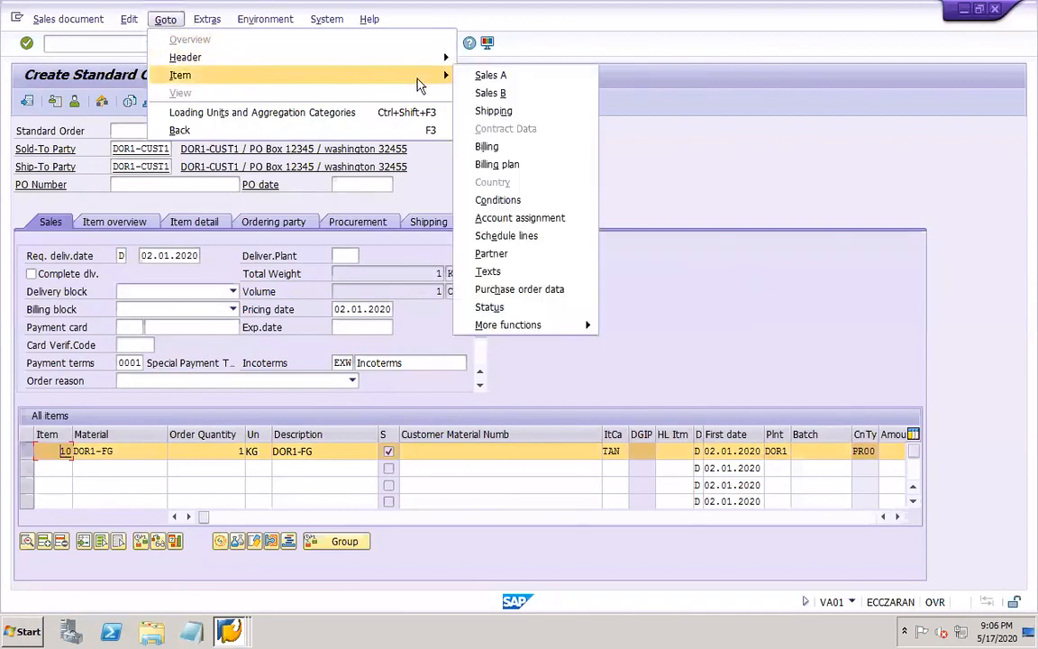
click(501, 203)
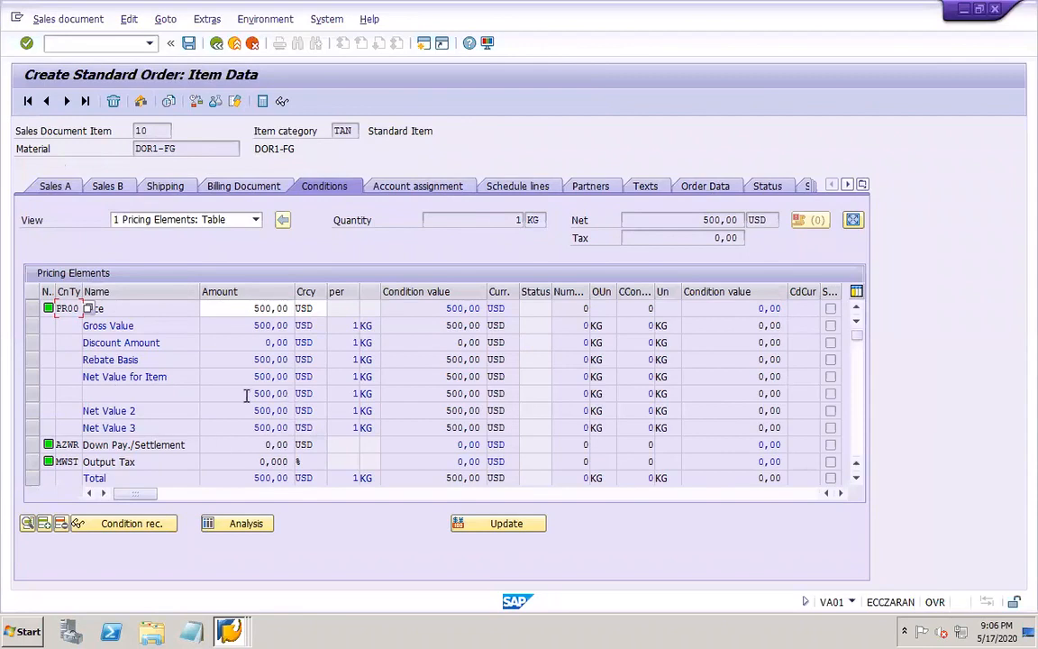
Set the storage location to DOR1 in item 10's shipping data
click(165, 186)
click(377, 309)
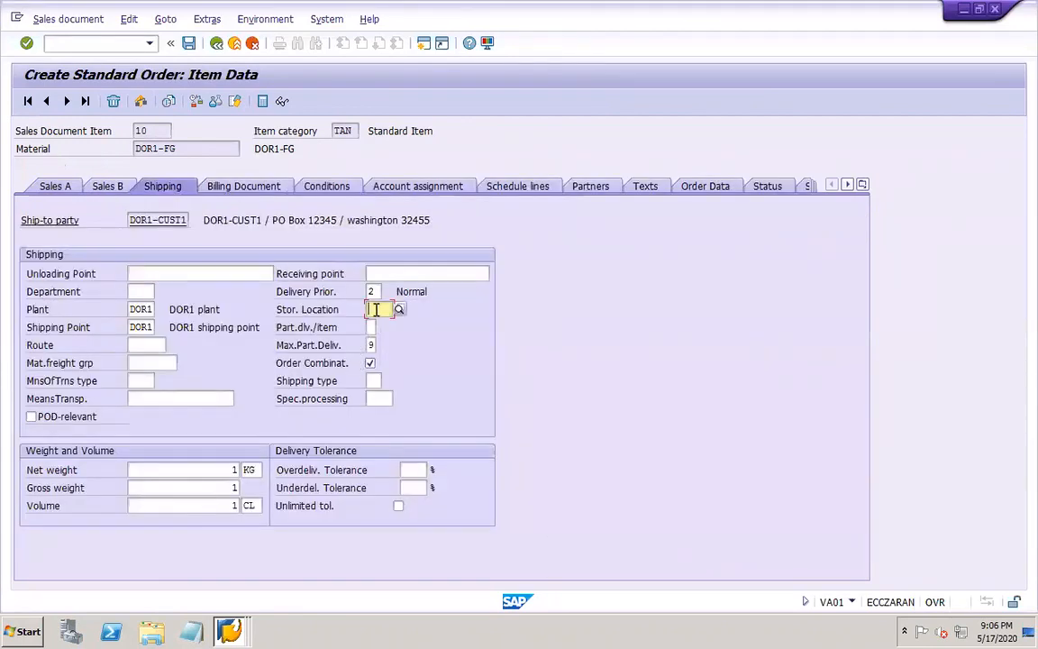
text(DOR1)
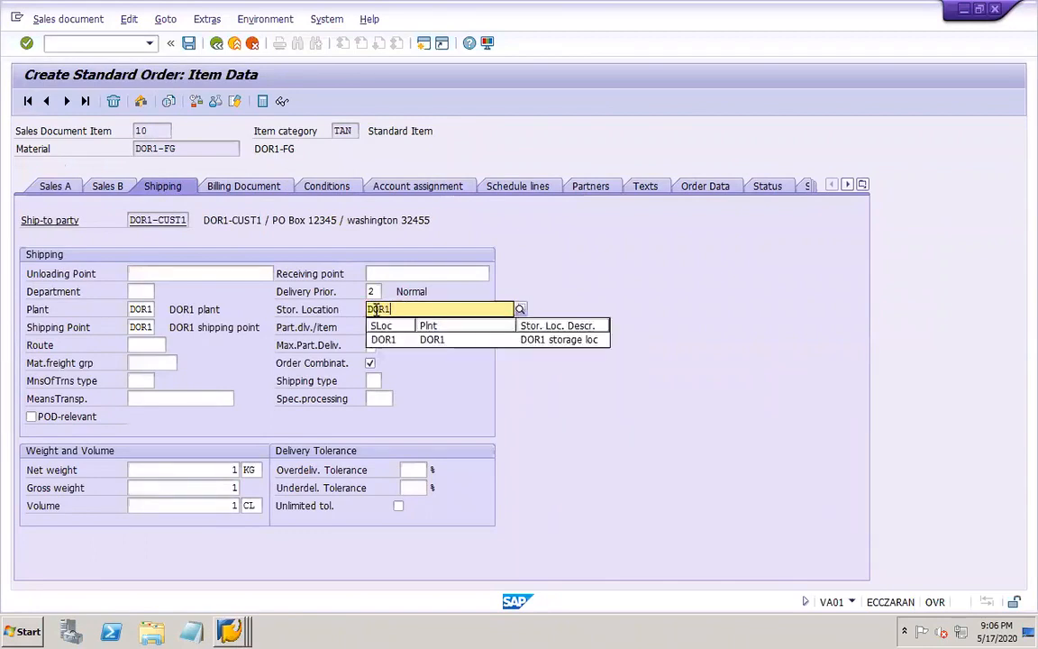
key(Return)
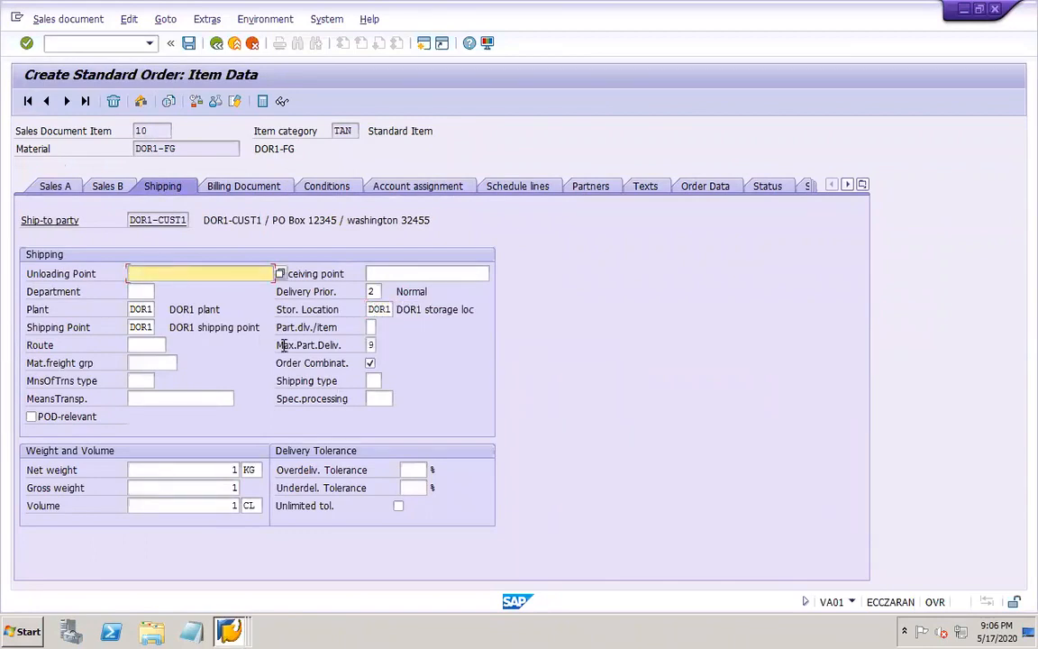
Check item 10's conditions, account assignment, schedule lines and partners, and save the standard order
click(236, 187)
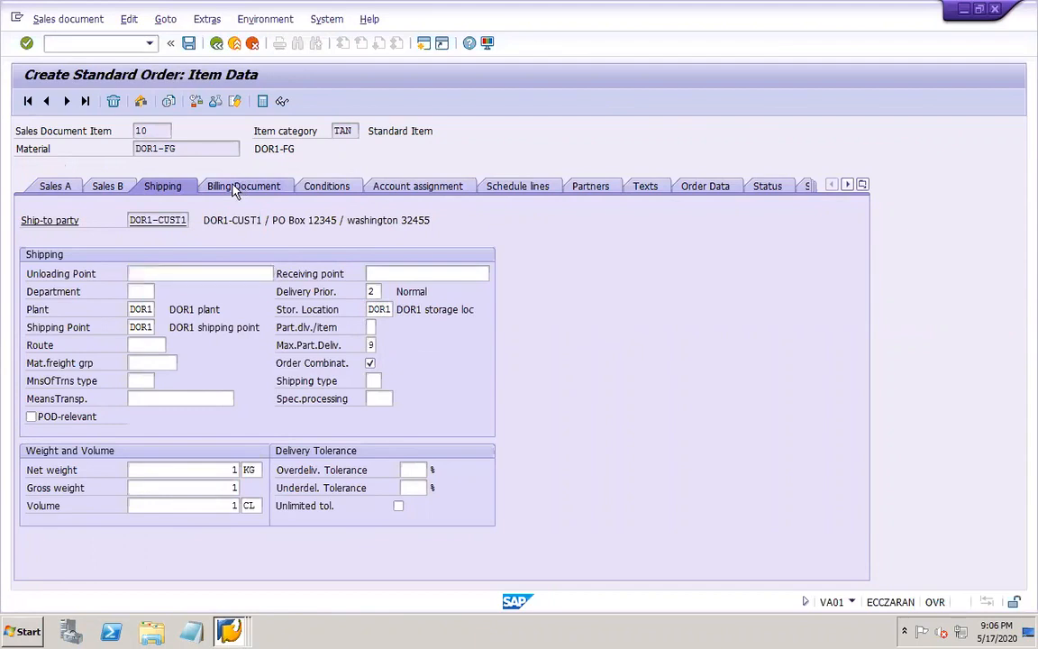
click(339, 191)
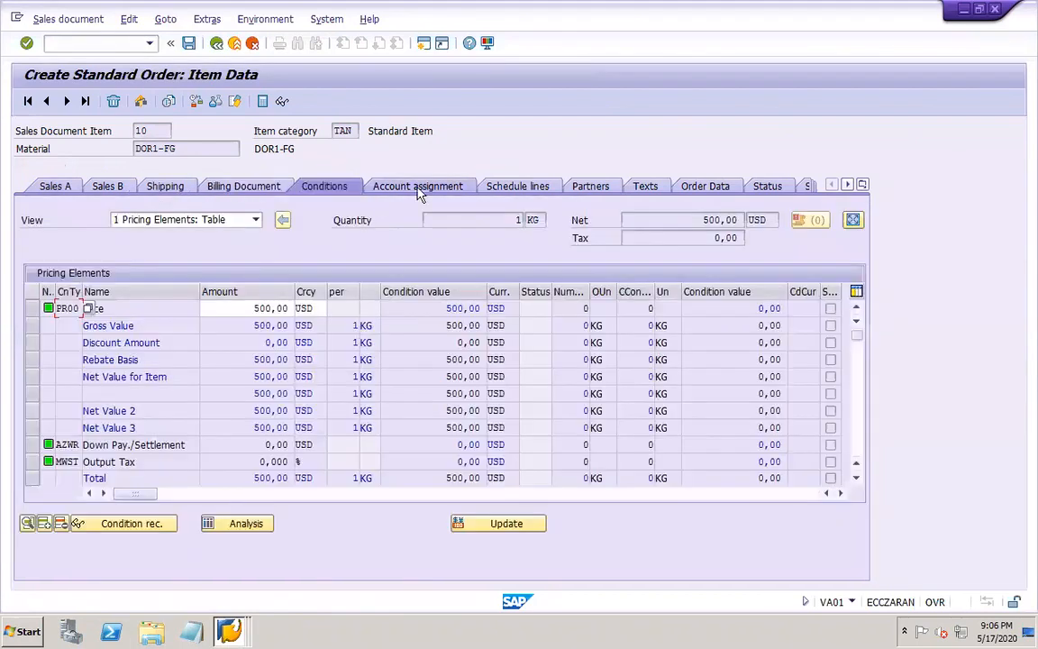
click(419, 189)
click(531, 189)
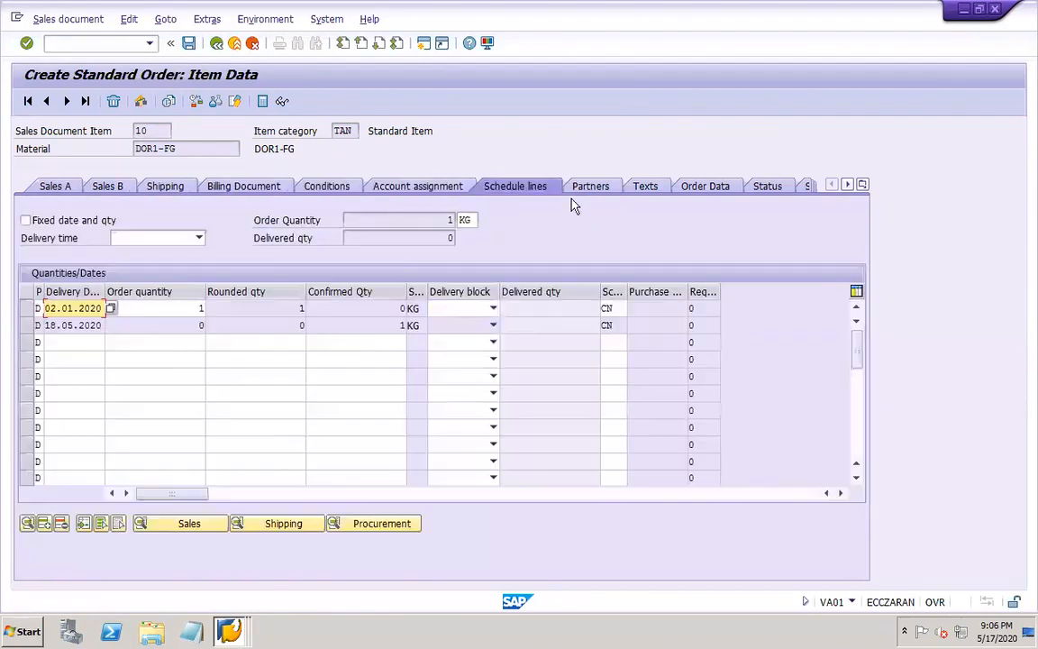
click(602, 187)
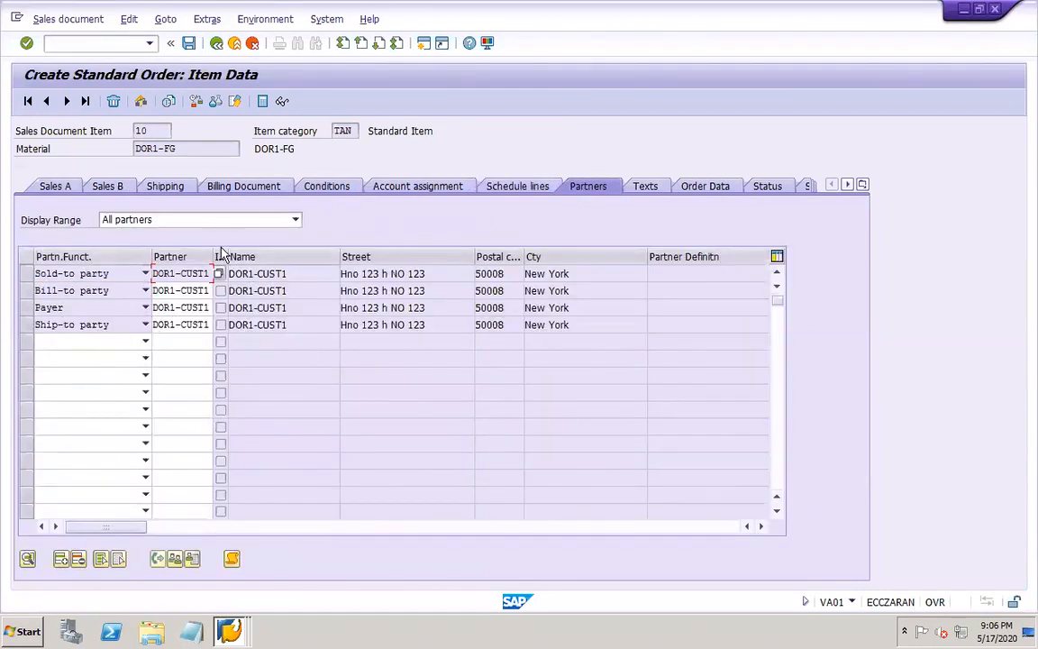
click(217, 44)
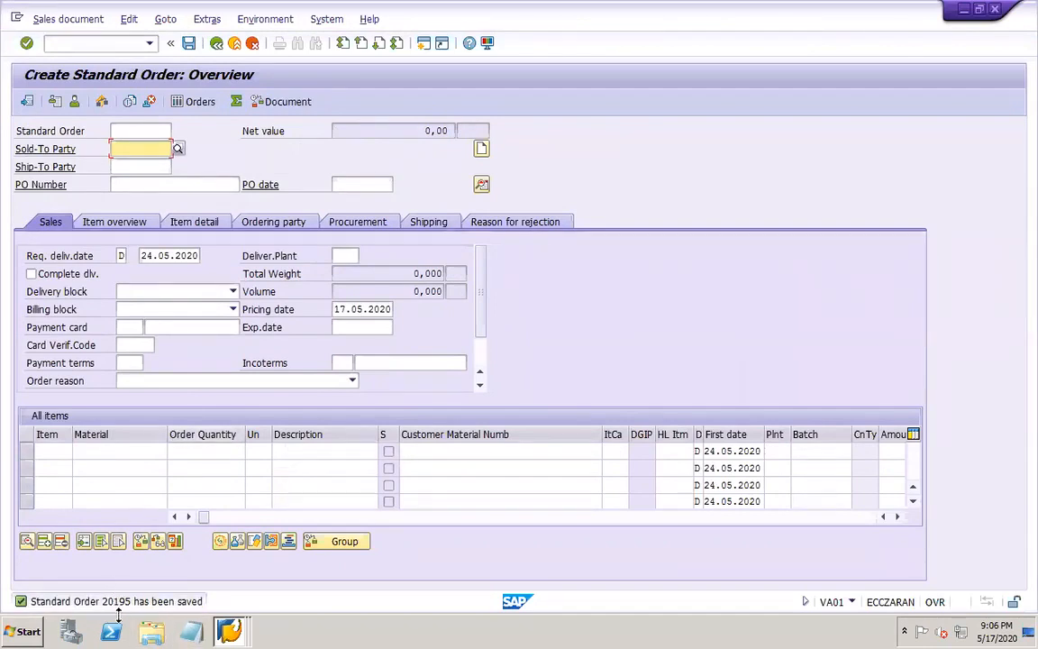
Switch to PowerPoint, add the saved order's number after "Sales order – VA01" on slide 49, and save the presentation
mouse_move(651, 637)
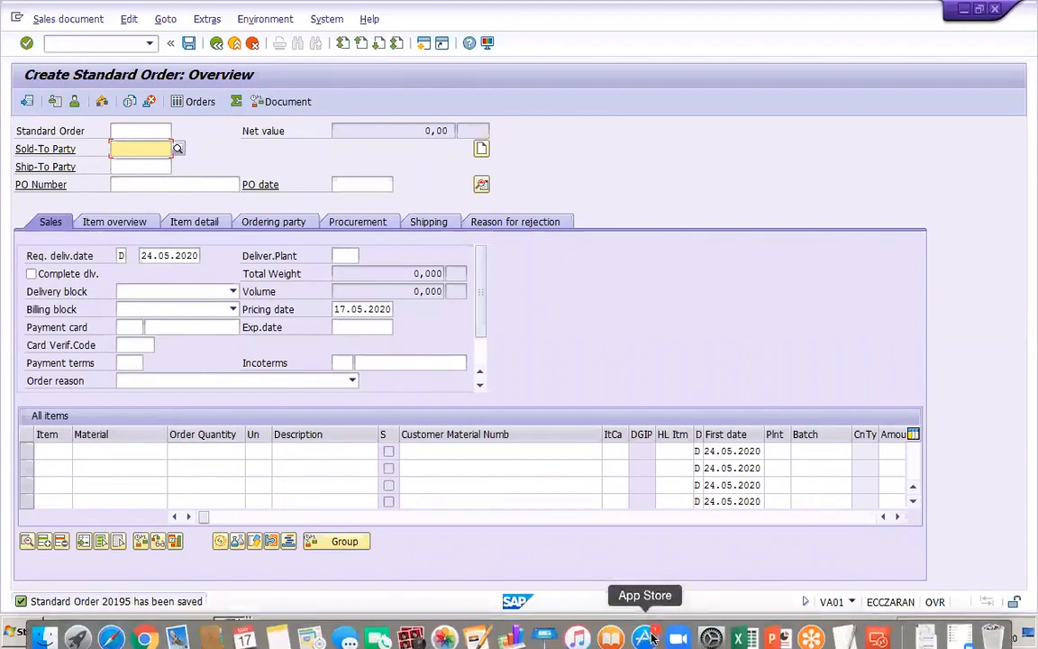
click(773, 637)
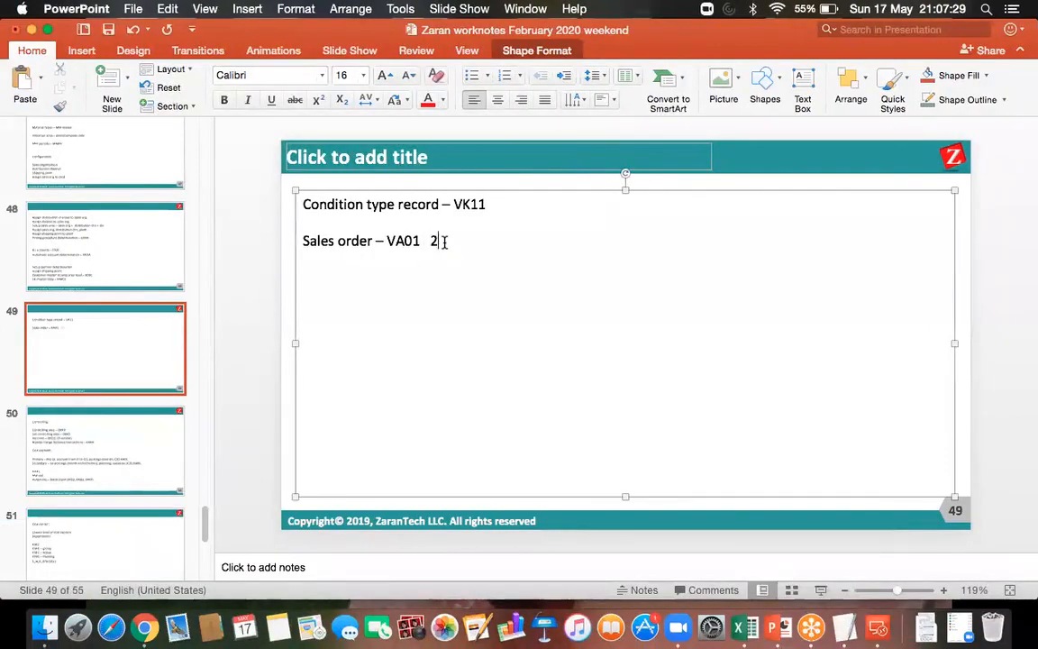
text(195)
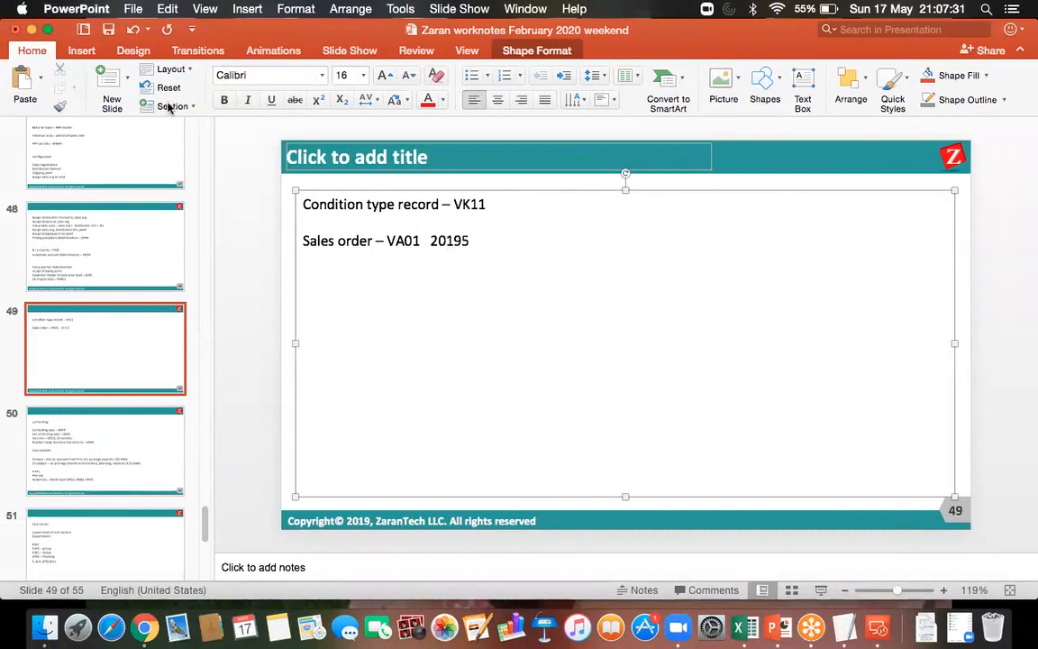
click(108, 32)
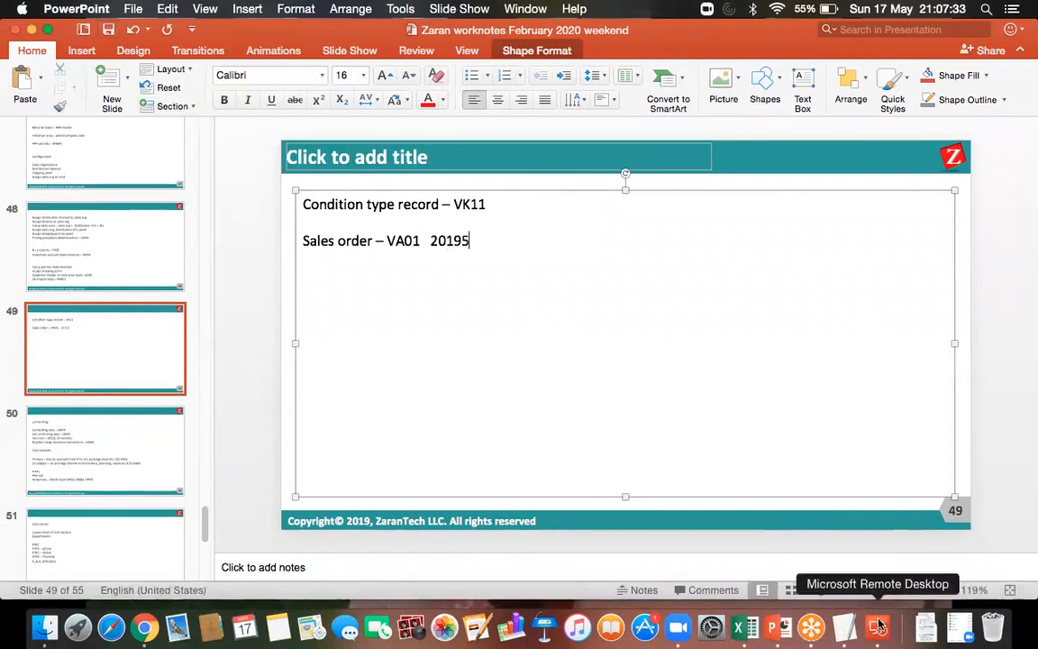
click(879, 623)
double_click(706, 232)
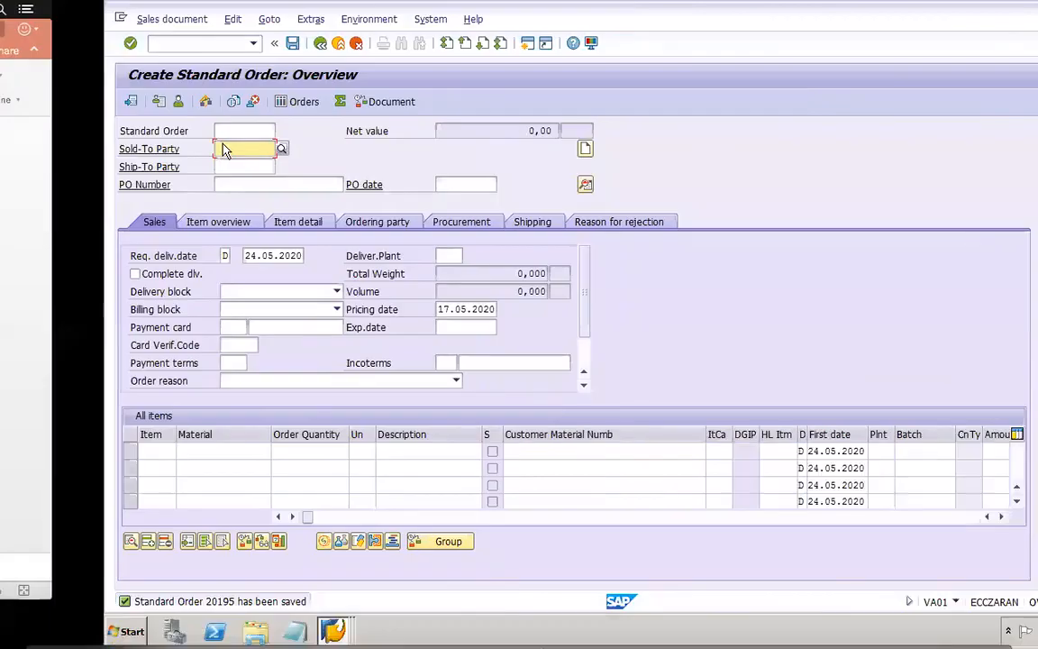
click(117, 45)
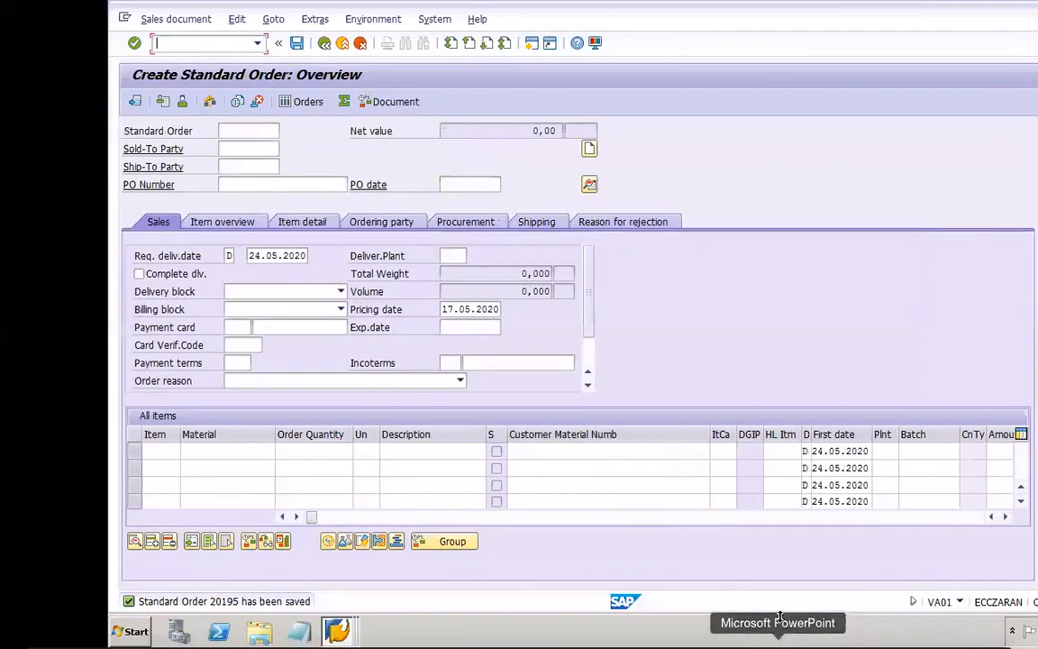
click(780, 622)
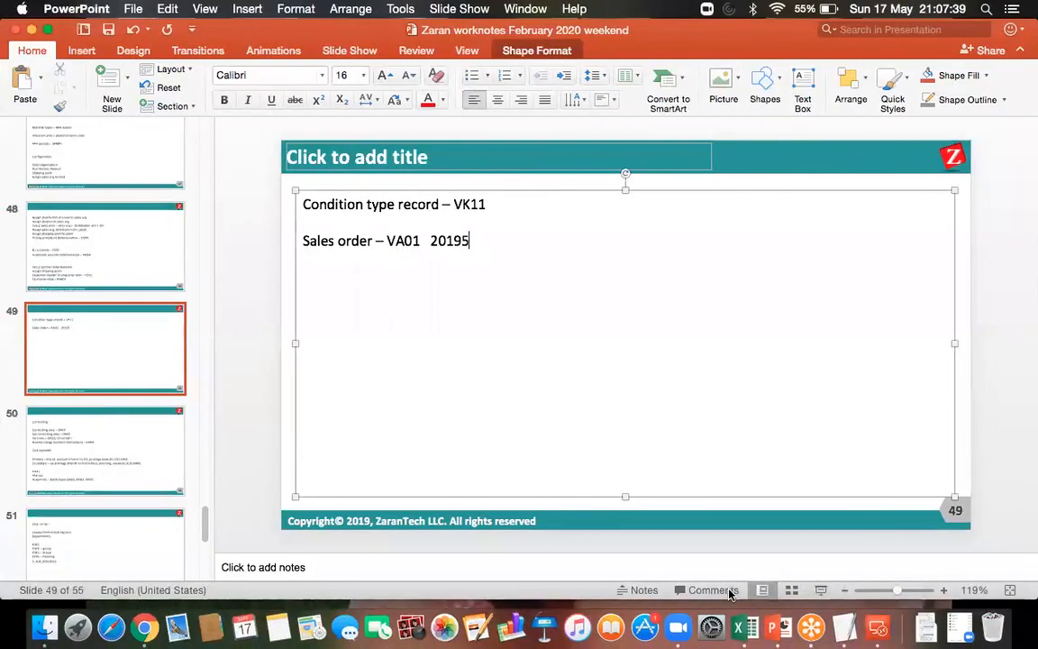
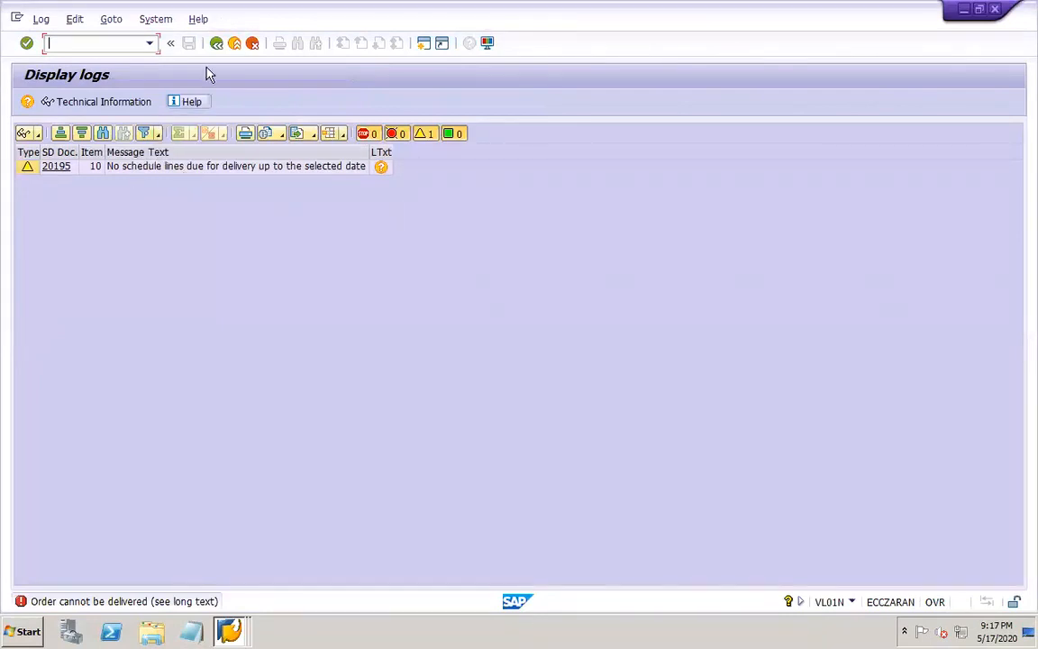
Leave the delivery log, set the selection date to 18.05.2020 and create the outbound delivery for the sales order
click(216, 43)
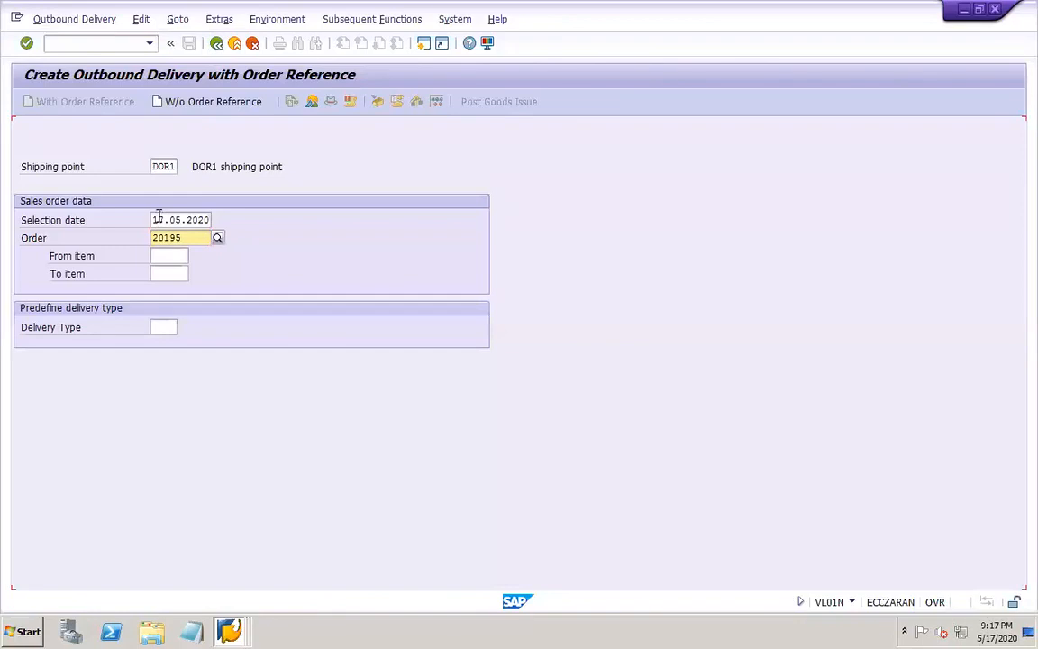
mouse_move(477, 15)
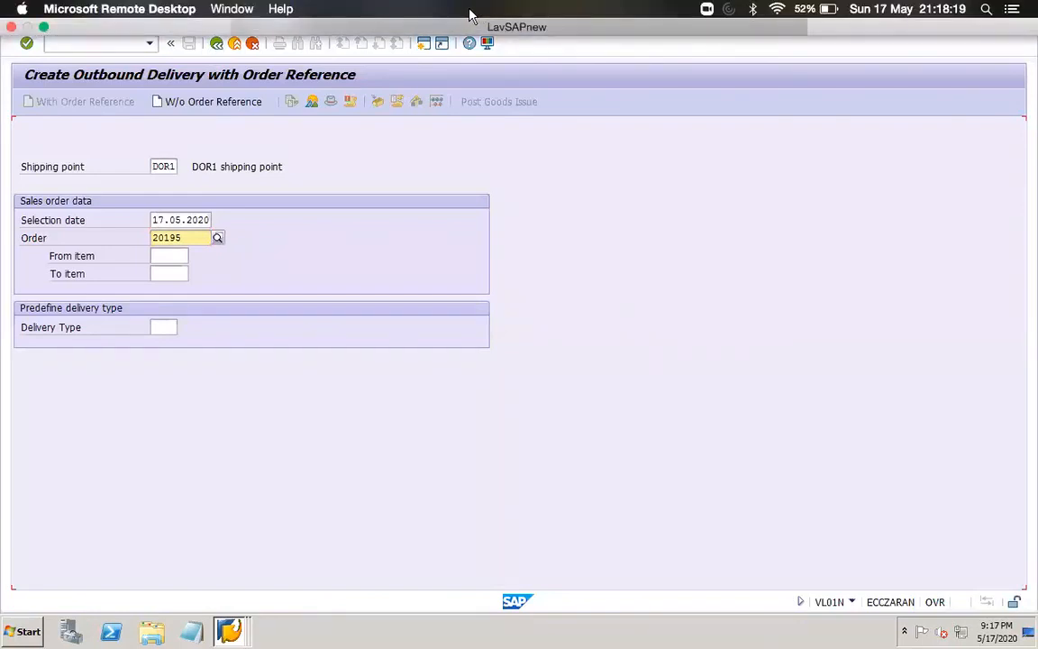
click(157, 219)
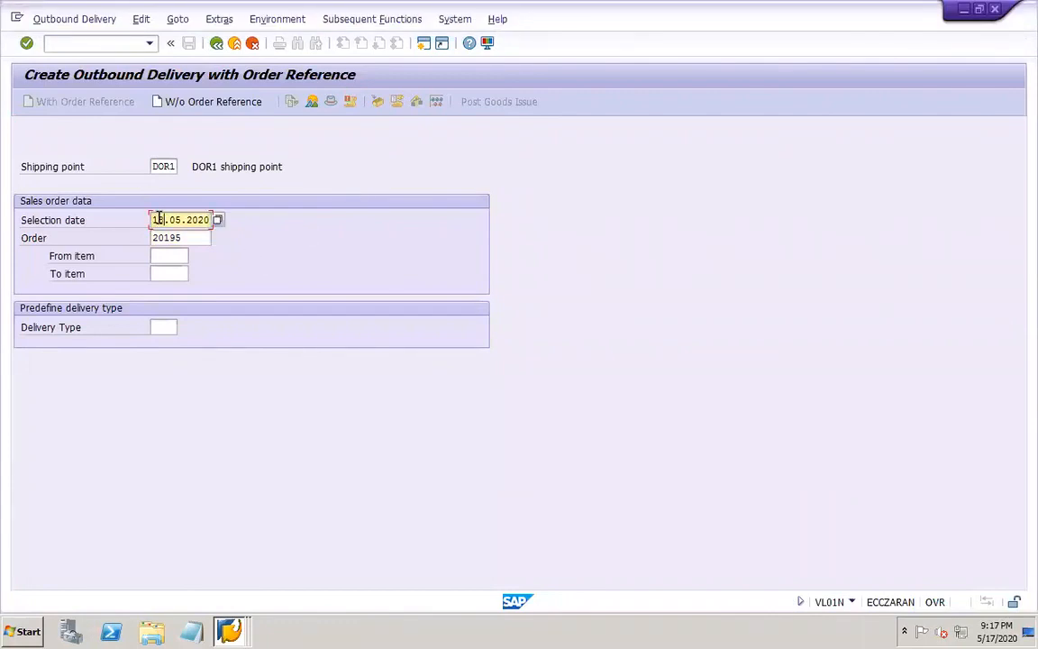
key(Return)
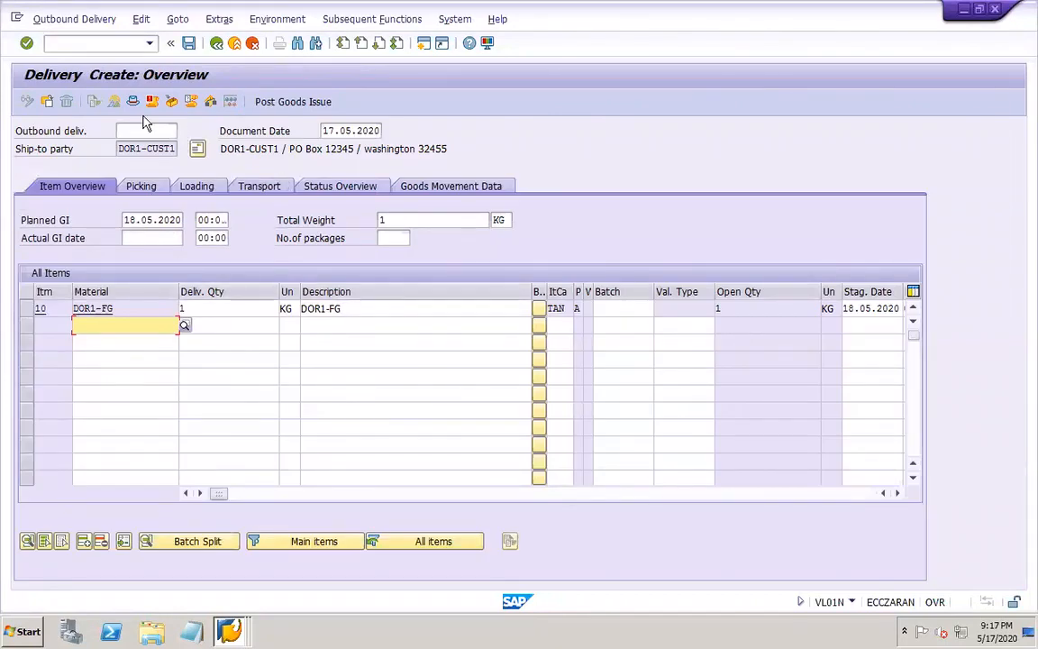
Set the delivery's actual goods issue date to 18.05.2020 and item 10's picked quantity to 1
click(148, 240)
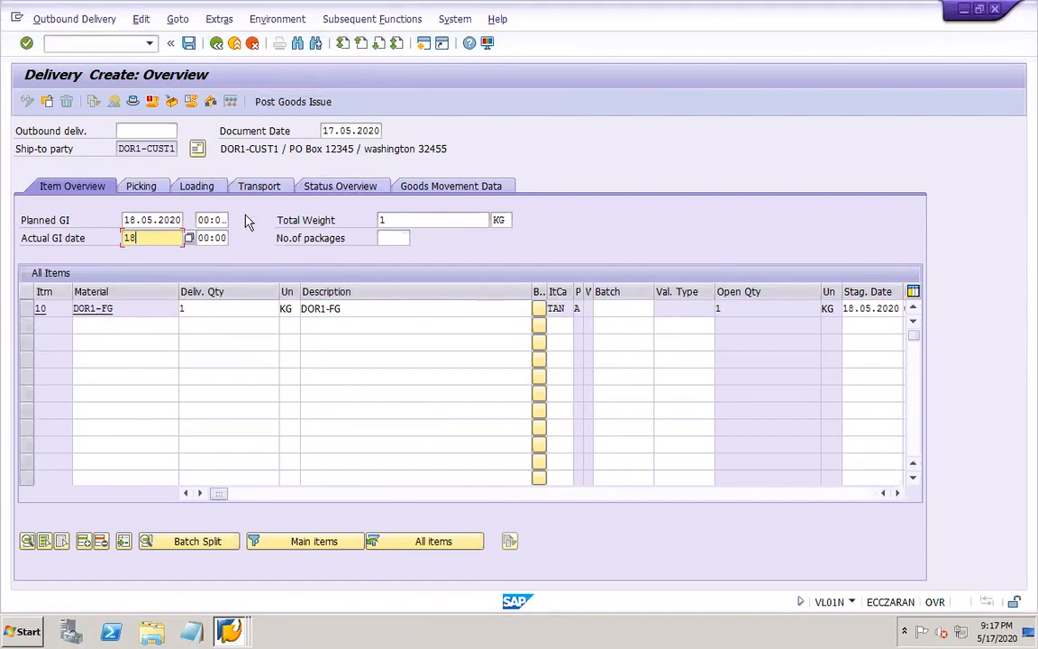
text(.05.2020)
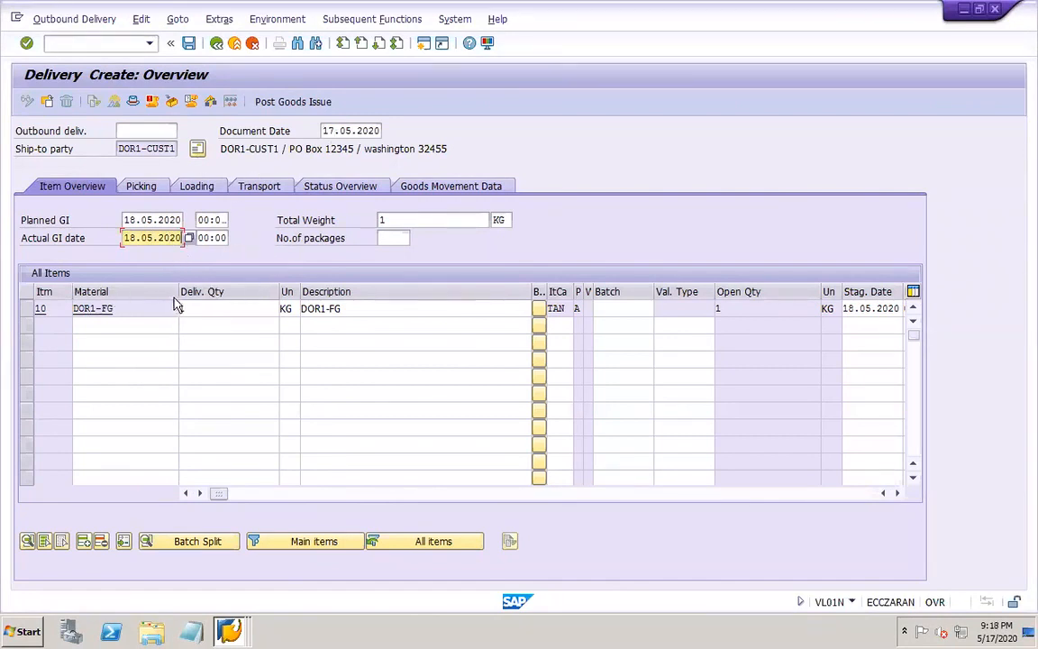
drag(176, 294, 138, 293)
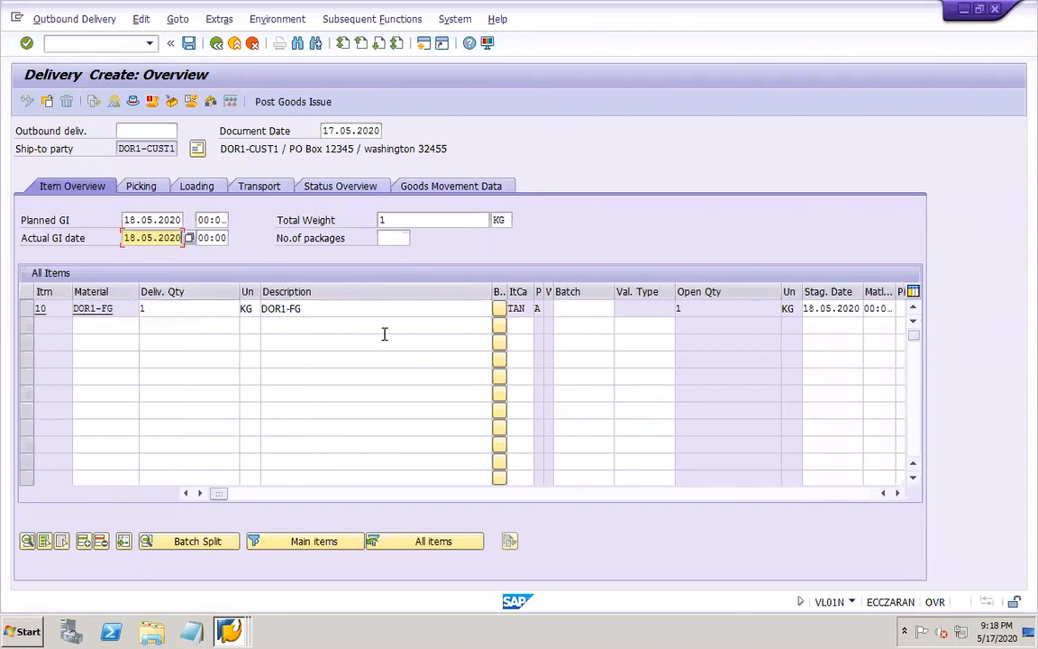
drag(491, 290, 315, 286)
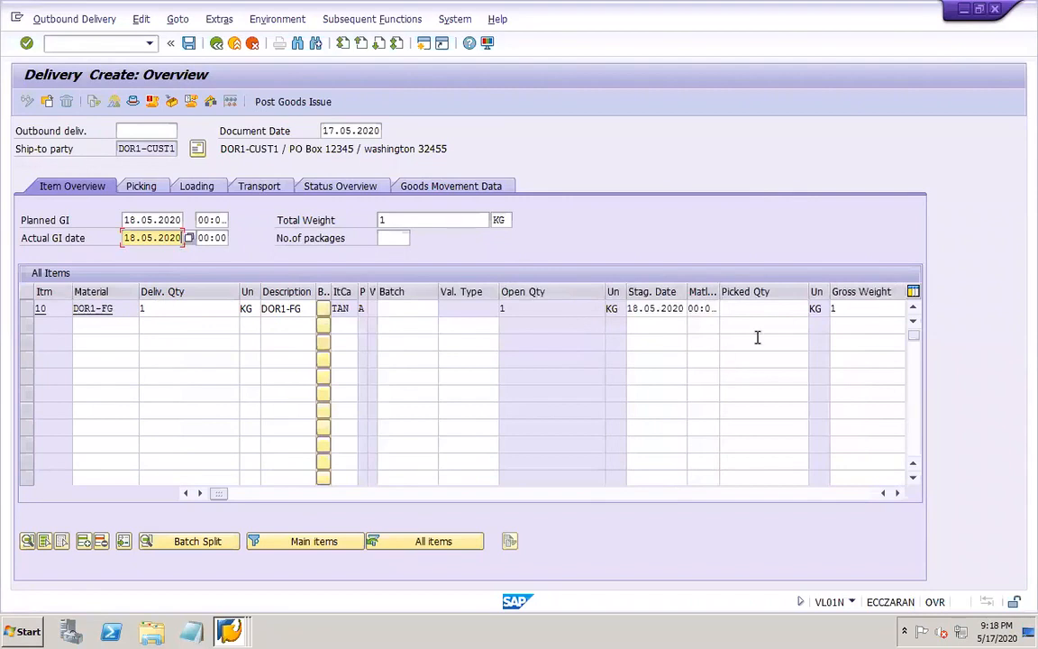
click(759, 309)
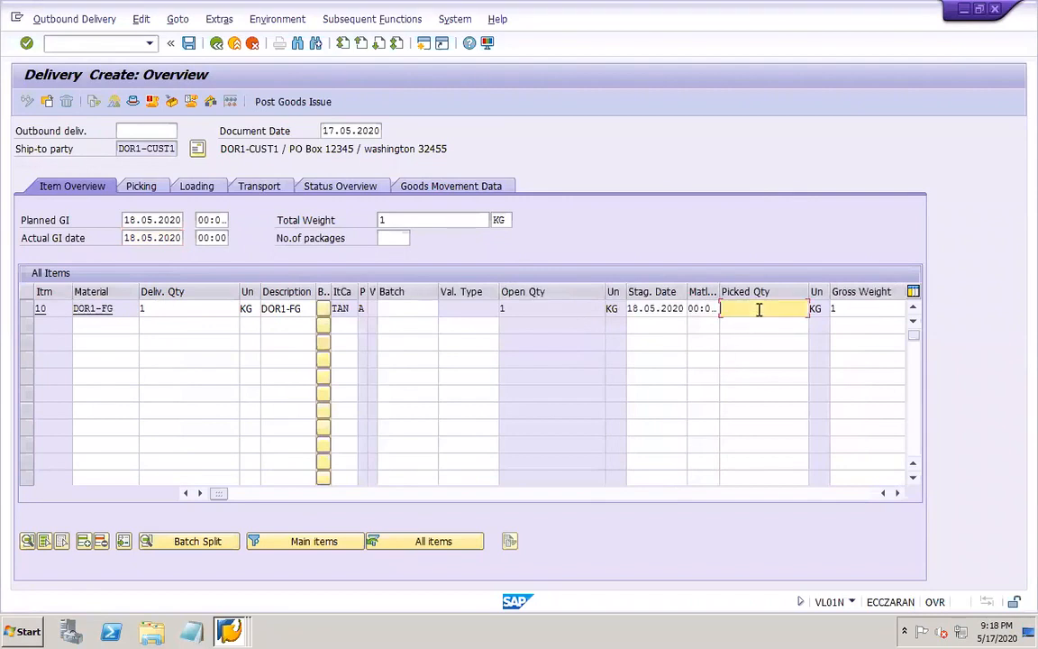
text(1)
key(Tab)
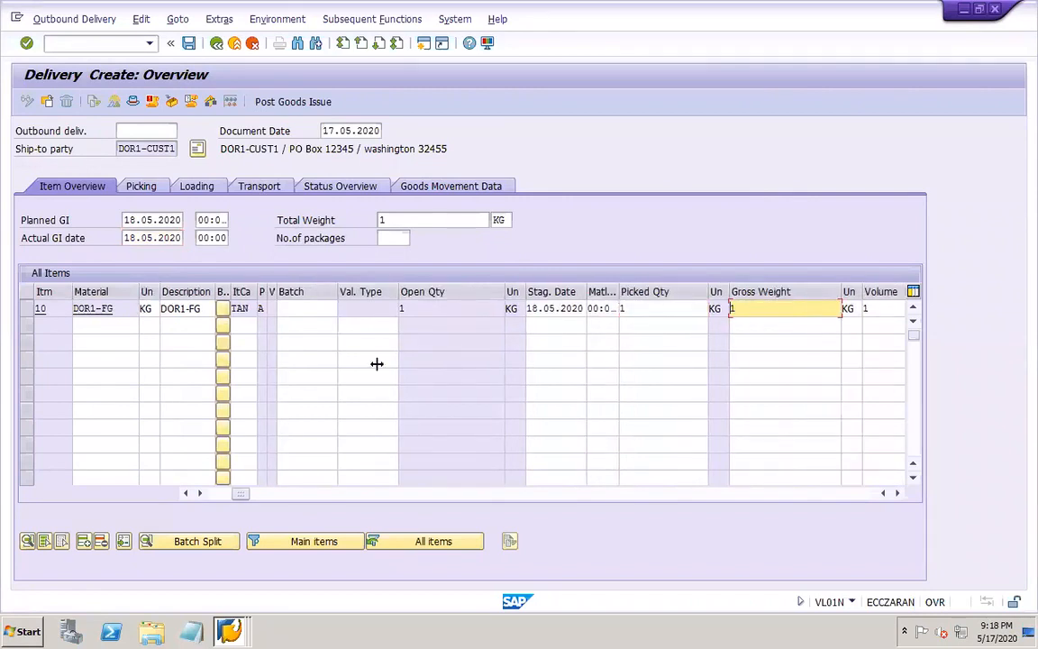
Check item 10's picking data, try to post the goods issue, and read the error log entry's long text
click(27, 308)
click(139, 187)
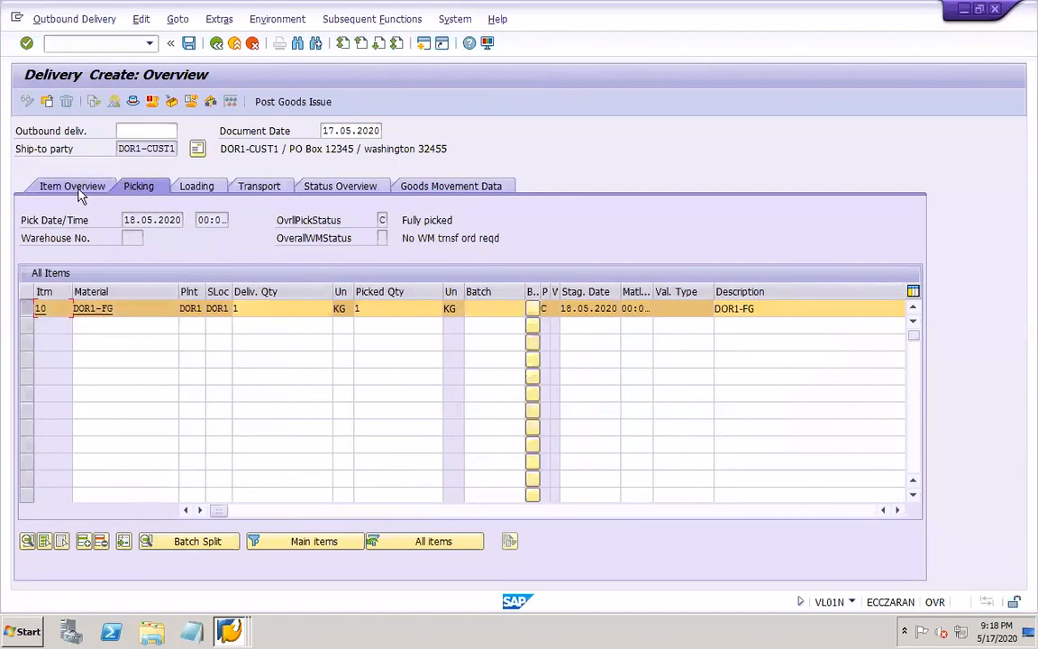
click(79, 191)
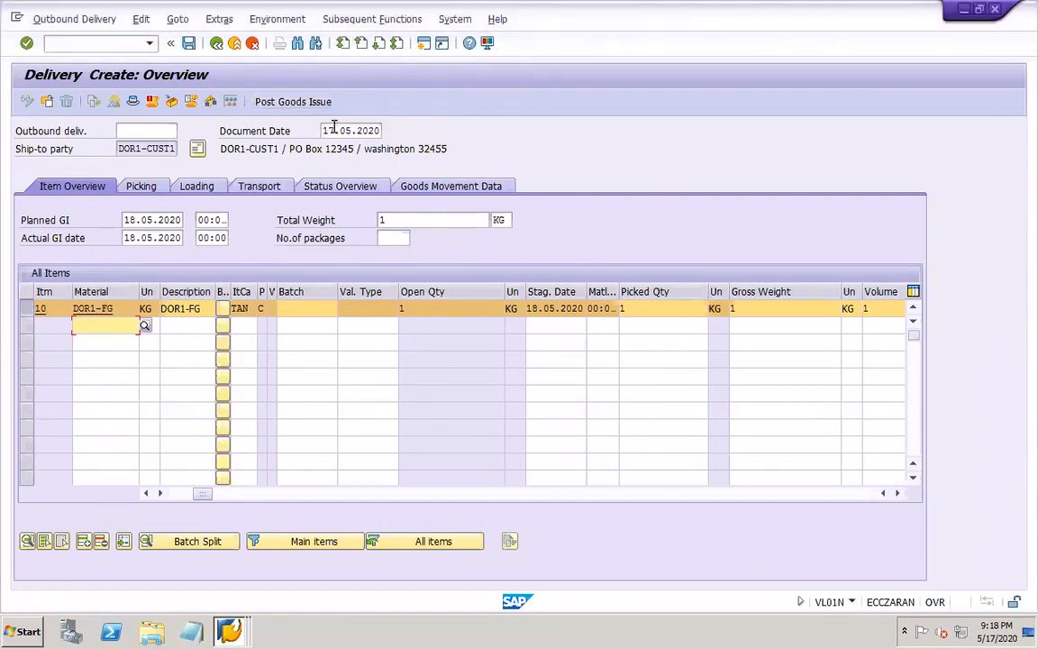
click(293, 101)
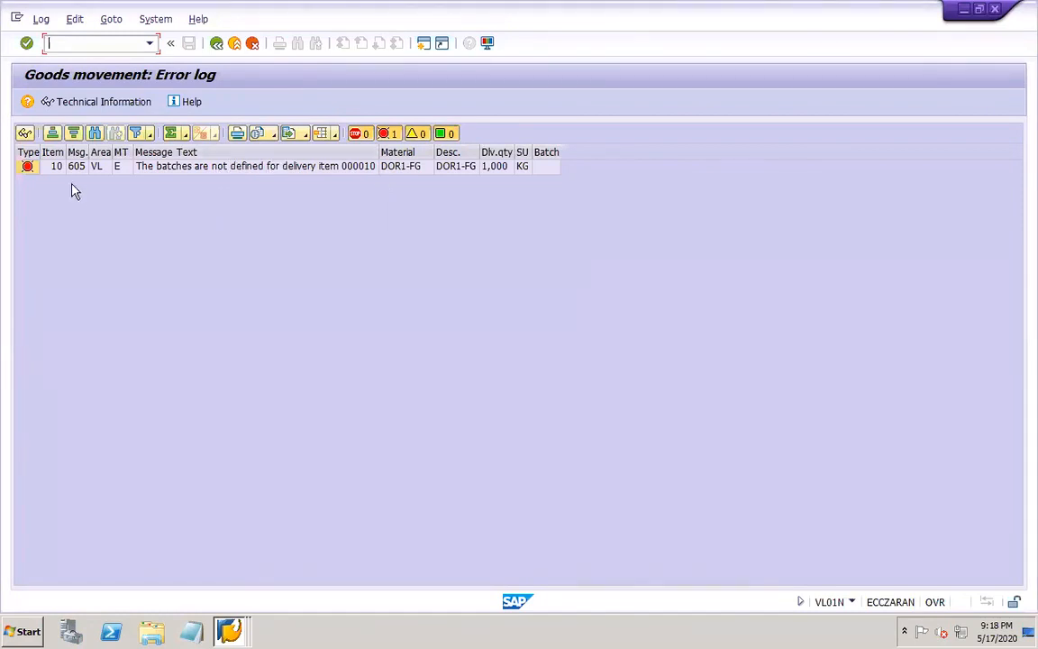
click(27, 168)
click(27, 167)
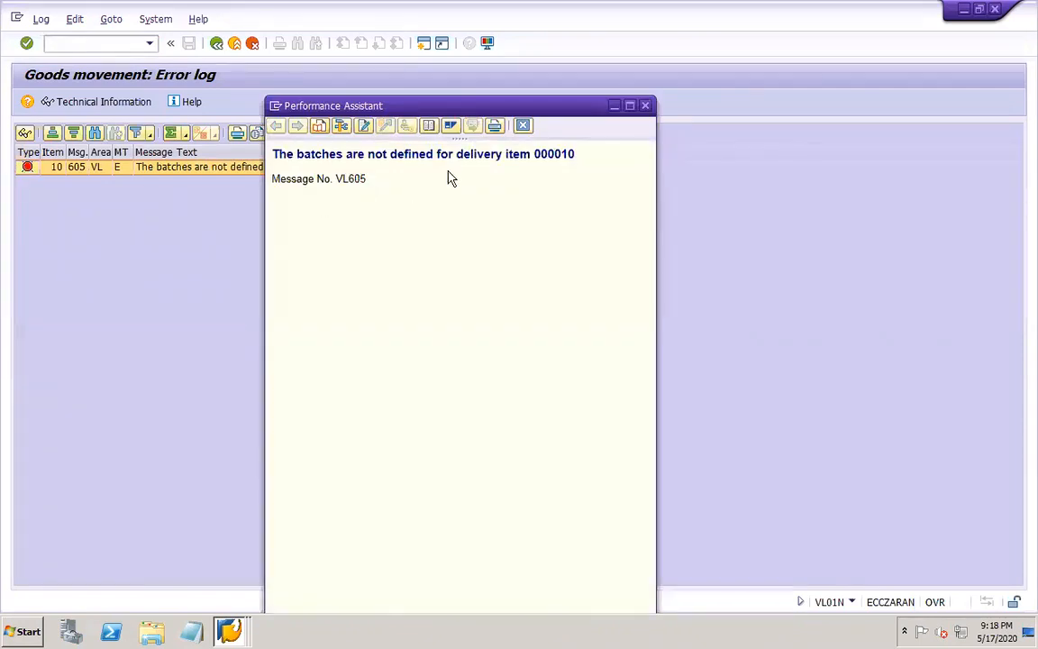
click(523, 126)
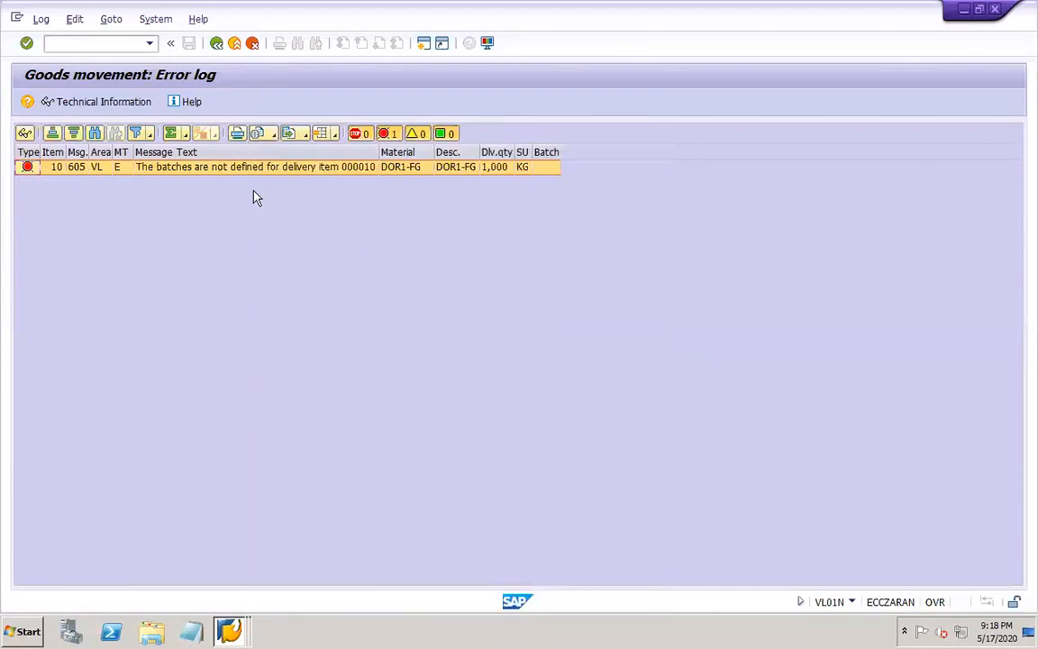
Open the SAP Reference IMG through SPRO in a new session and search its structure for "batches for delivery"
click(75, 53)
text(/ospro)
key(Return)
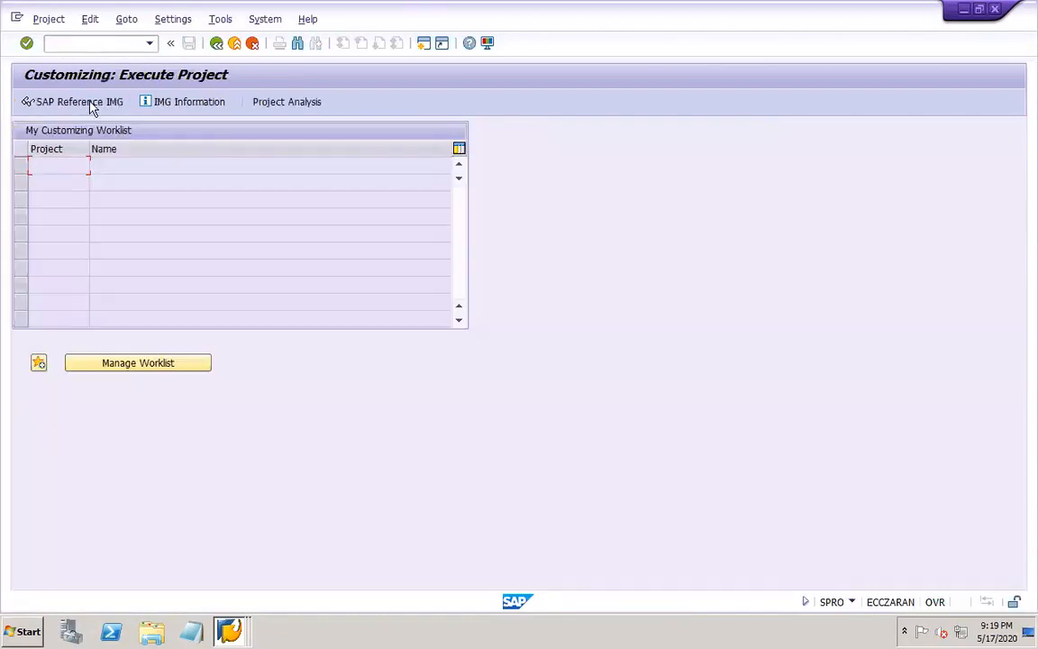
key(F5)
click(295, 45)
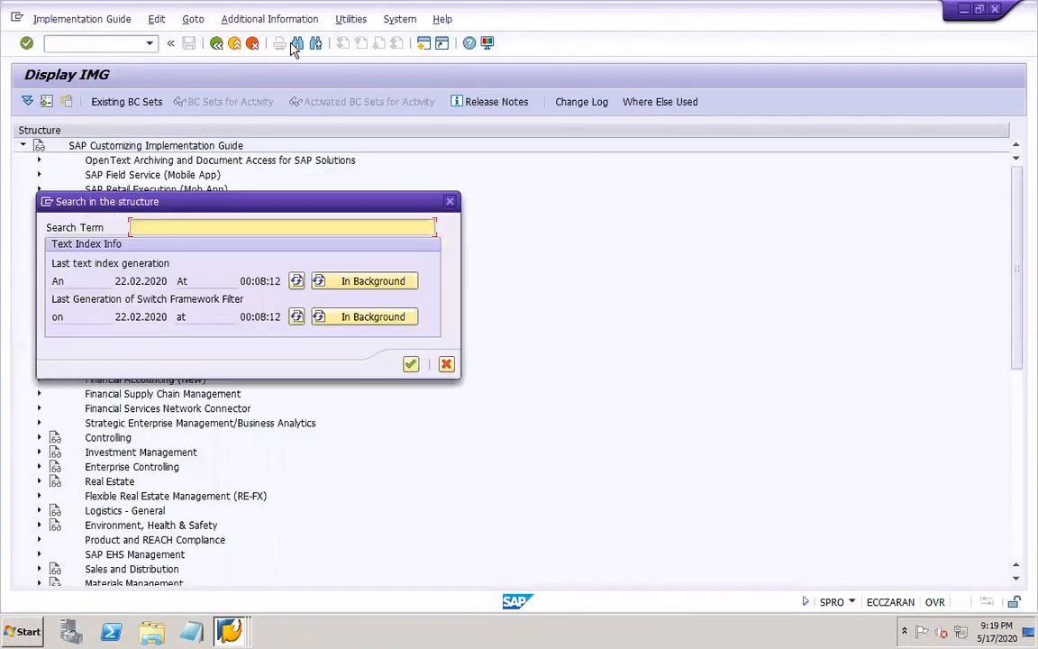
text(batches f)
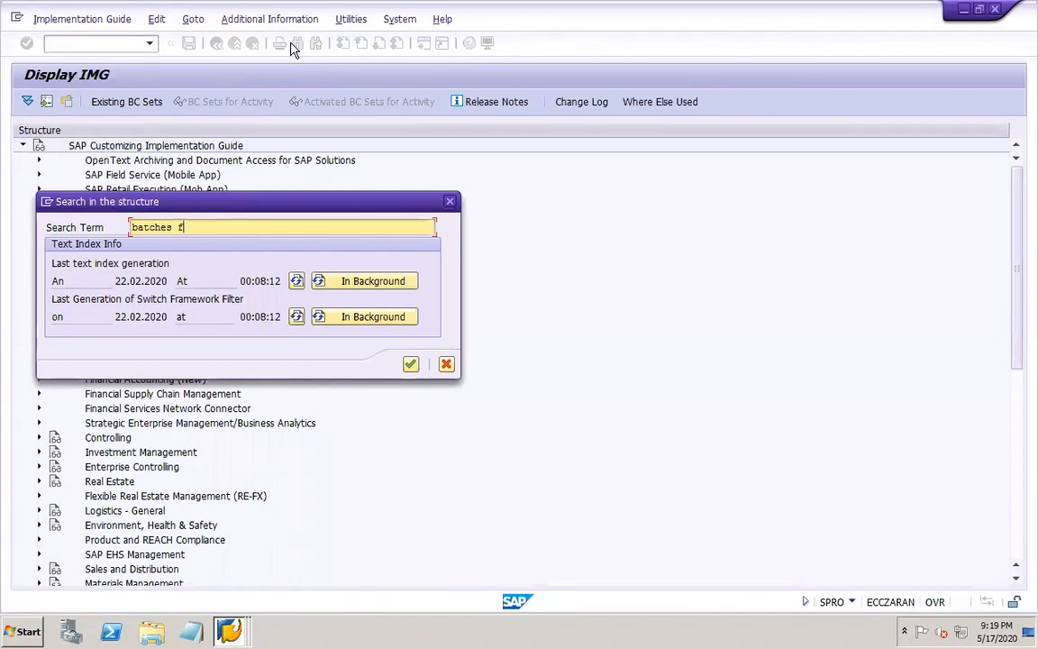
text(or delivery)
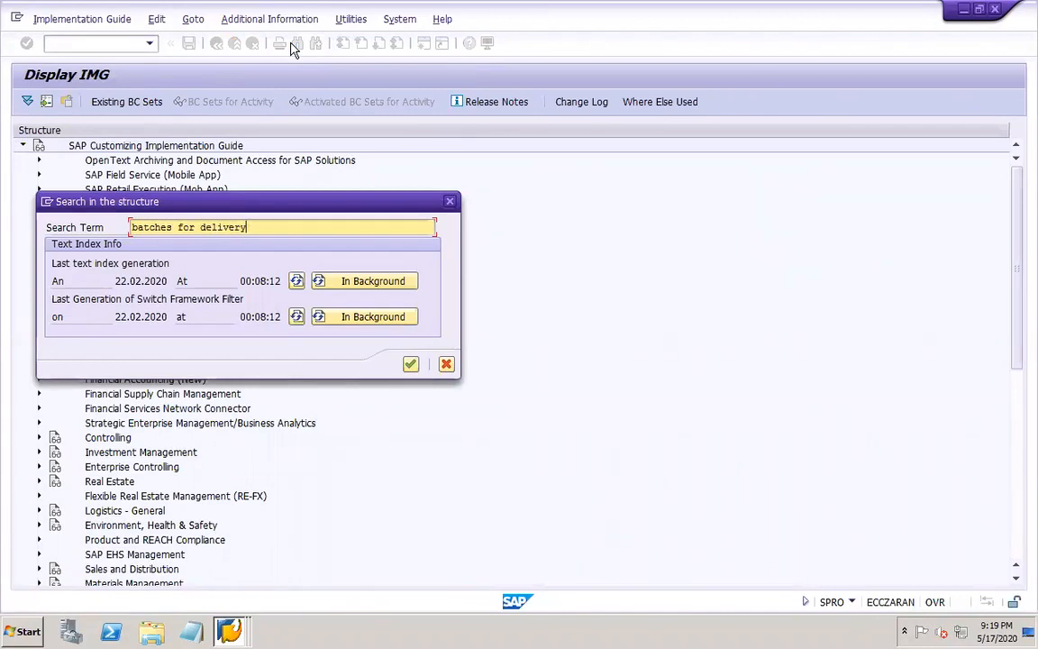
key(Return)
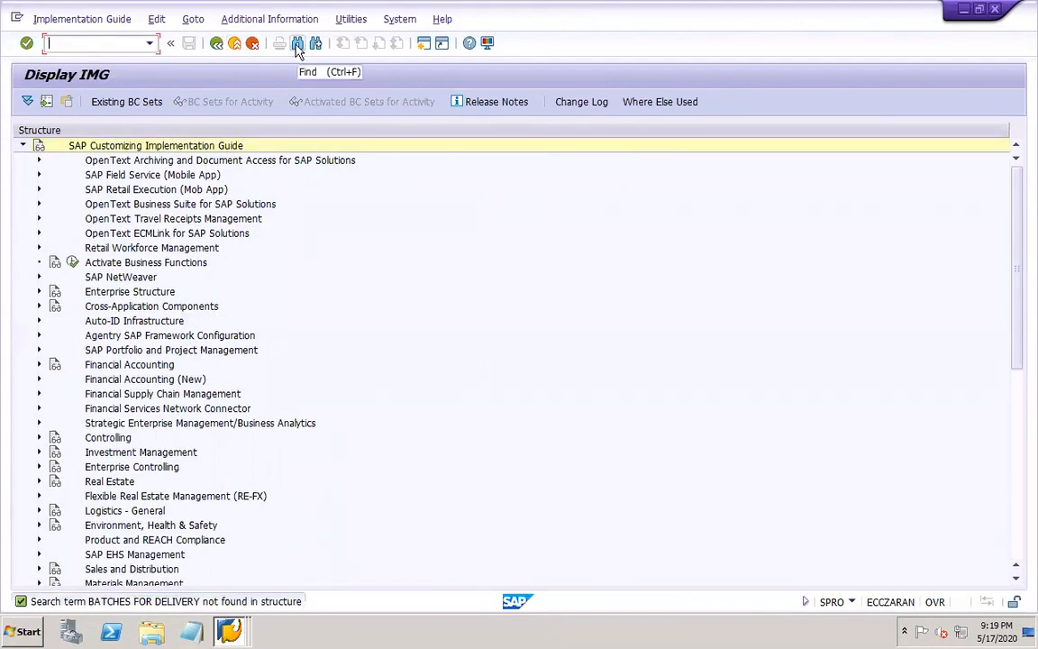
Return to the goods movement error log session and start transaction VA02 in a new session
click(229, 631)
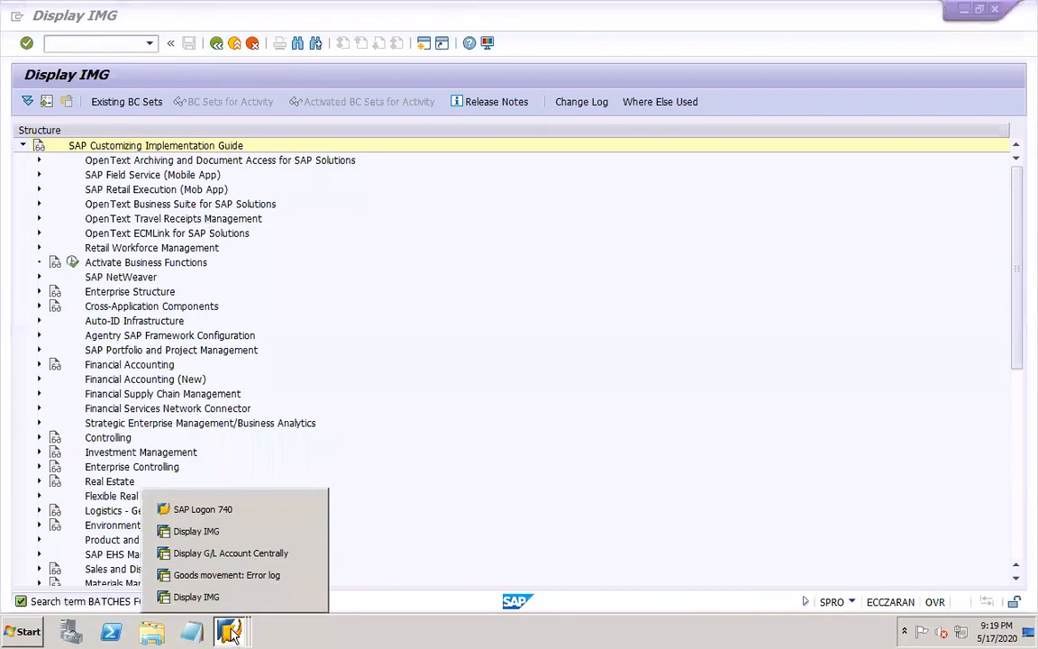
click(232, 576)
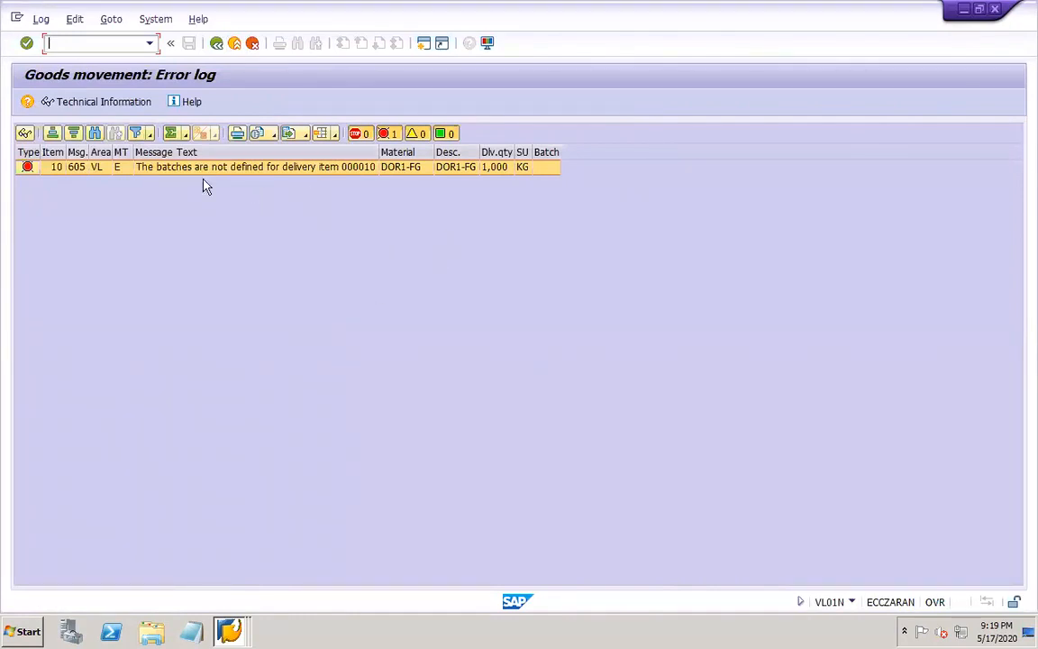
click(98, 42)
text(/ova03)
key(Return)
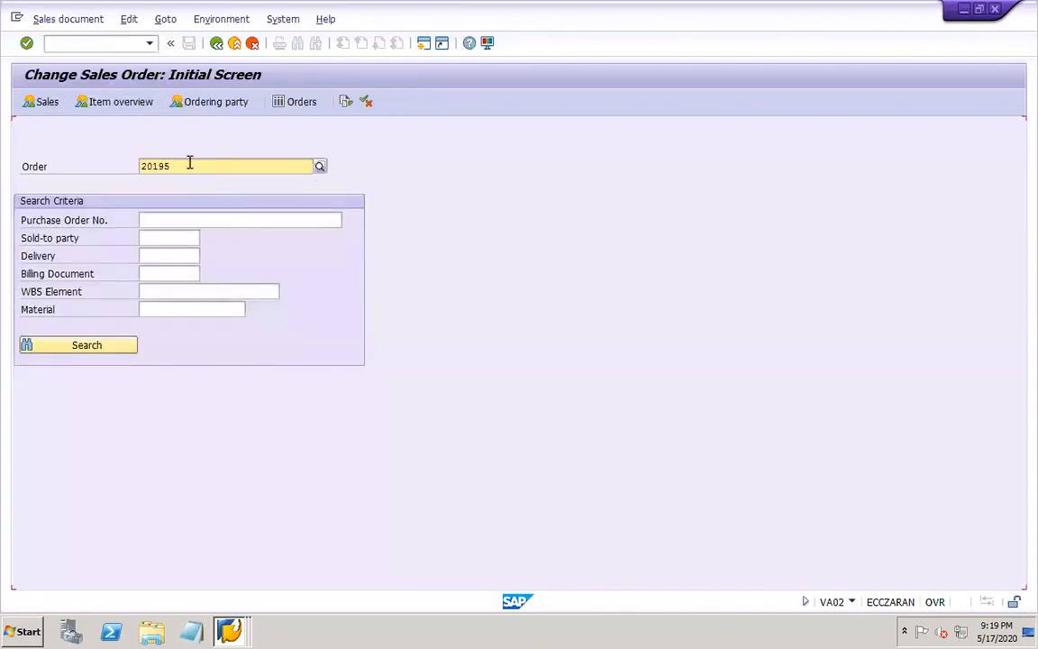
Close the goods movement error log session that locks the sales order, and open the order for changes
key(Return)
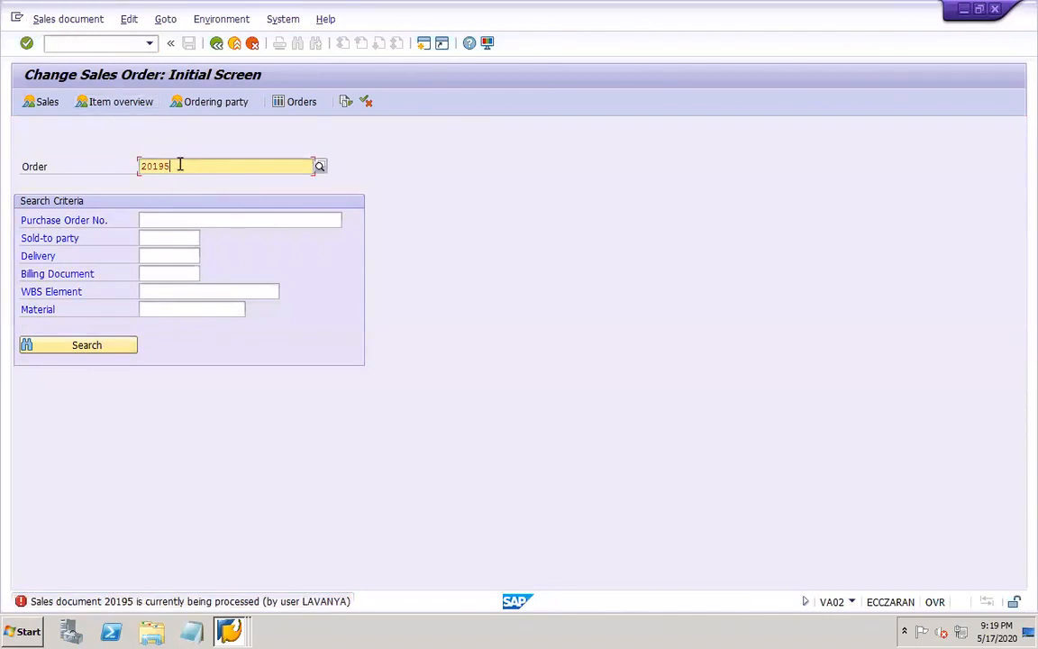
click(229, 630)
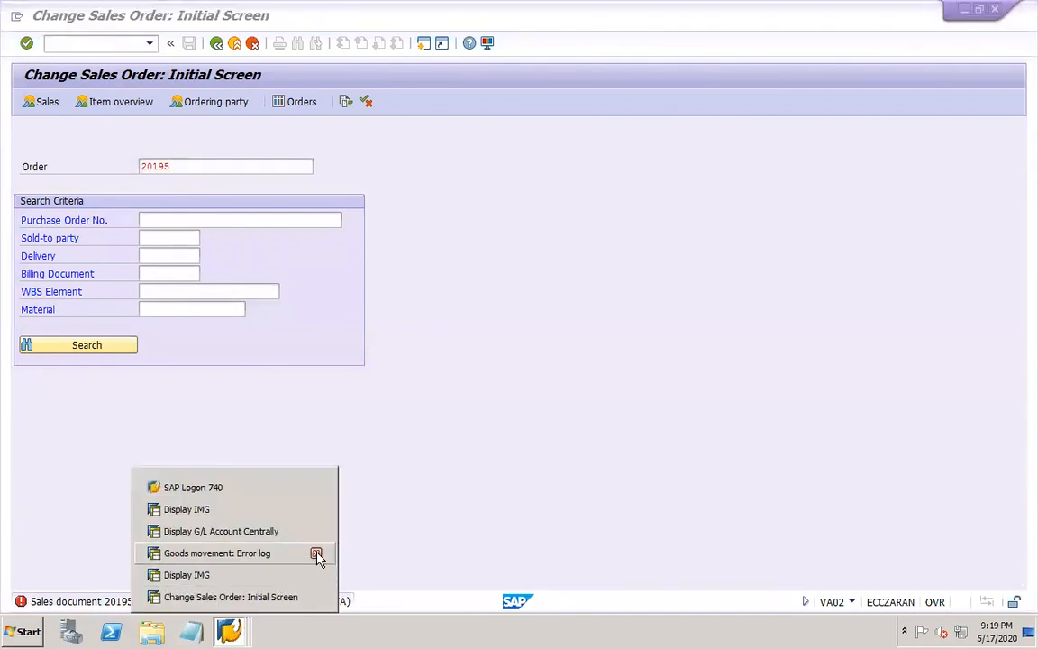
click(293, 599)
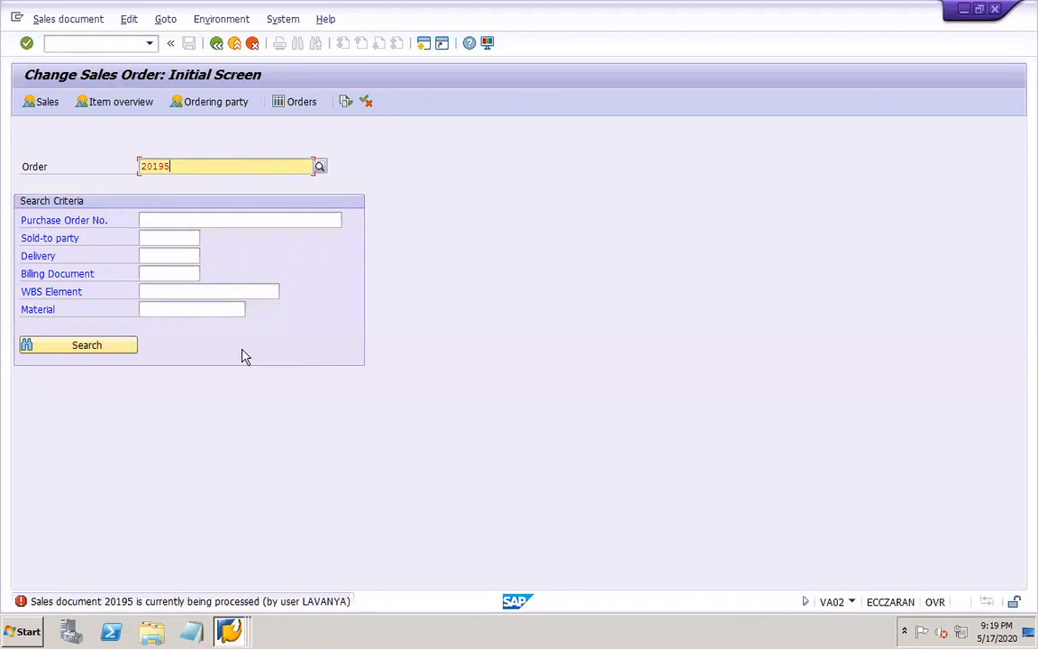
key(Return)
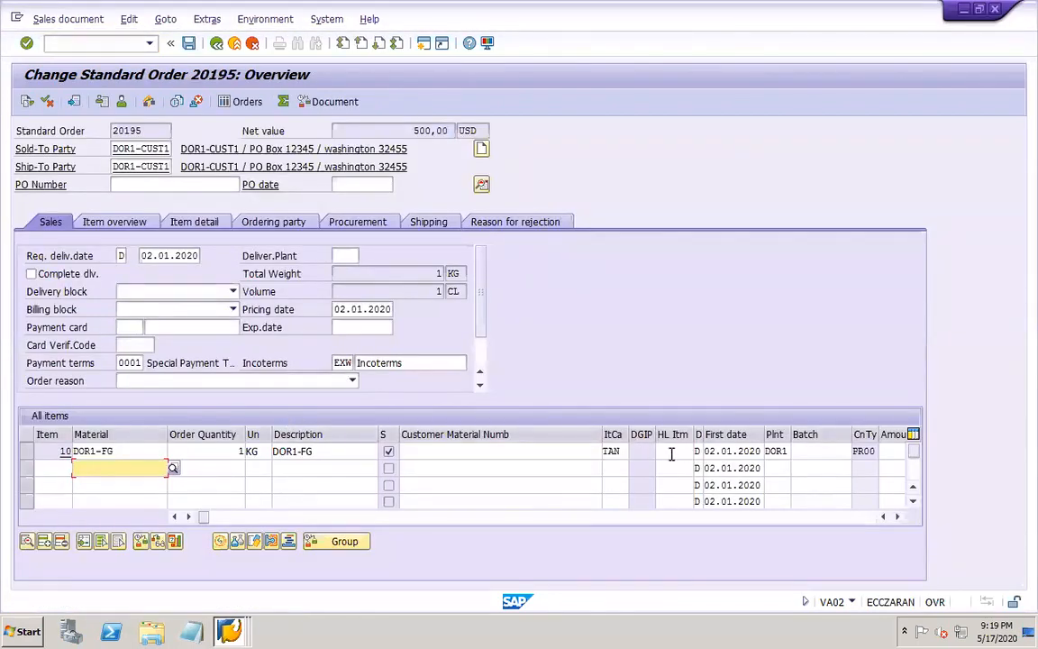
click(672, 453)
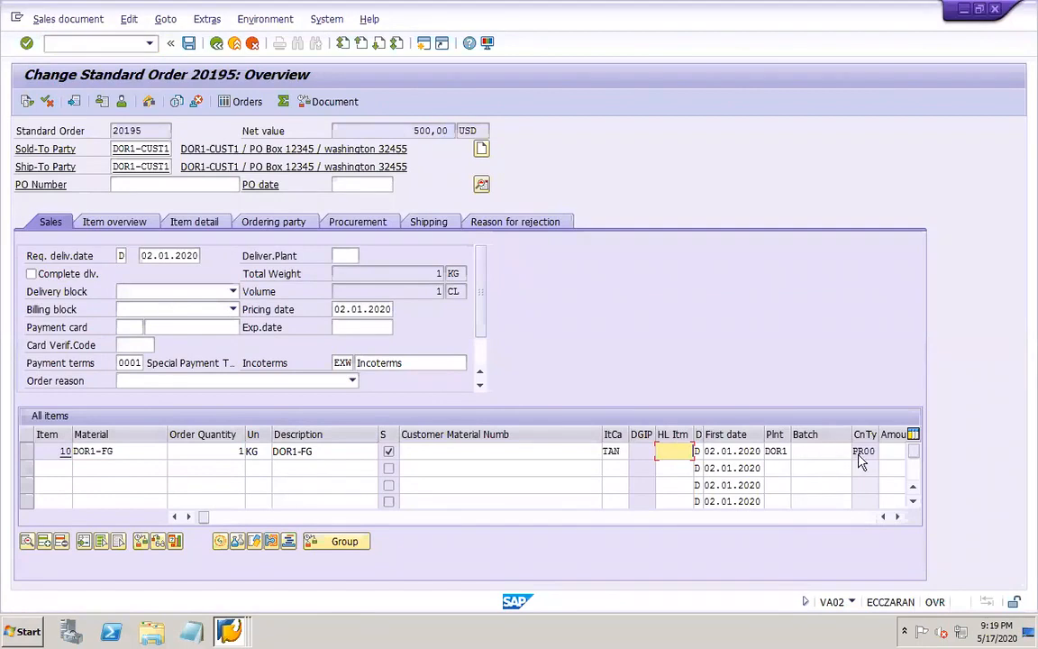
click(851, 451)
click(856, 451)
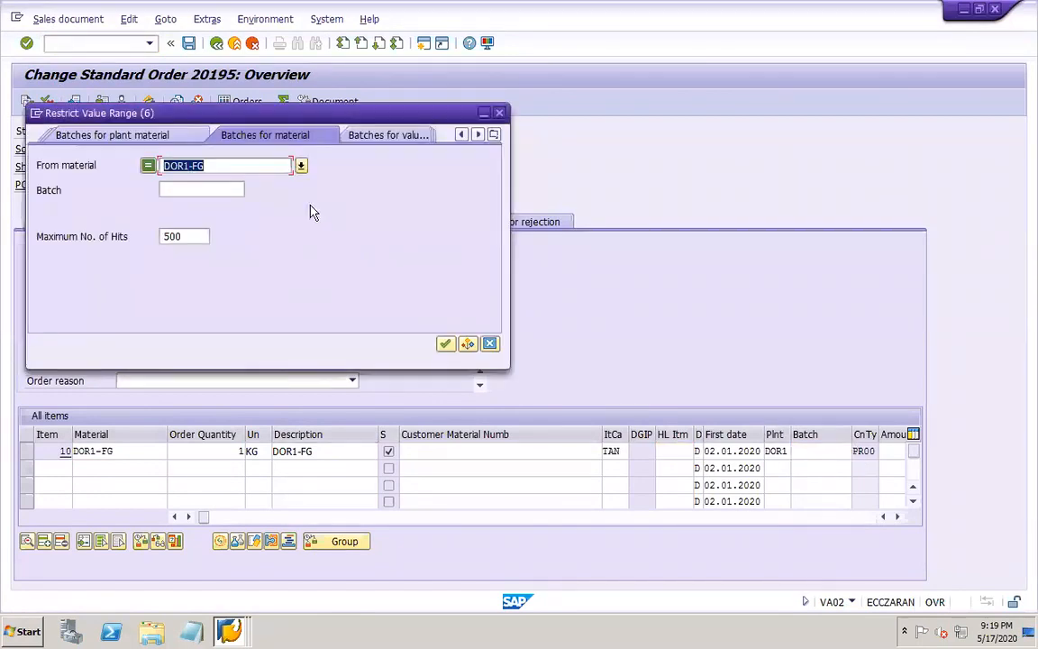
key(Return)
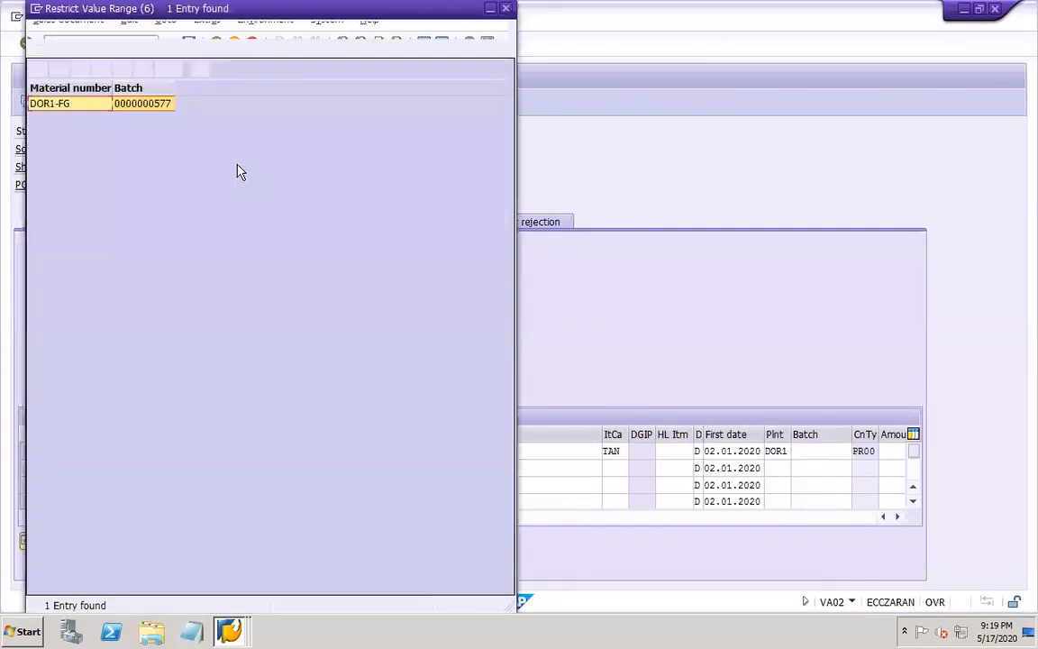
double_click(87, 104)
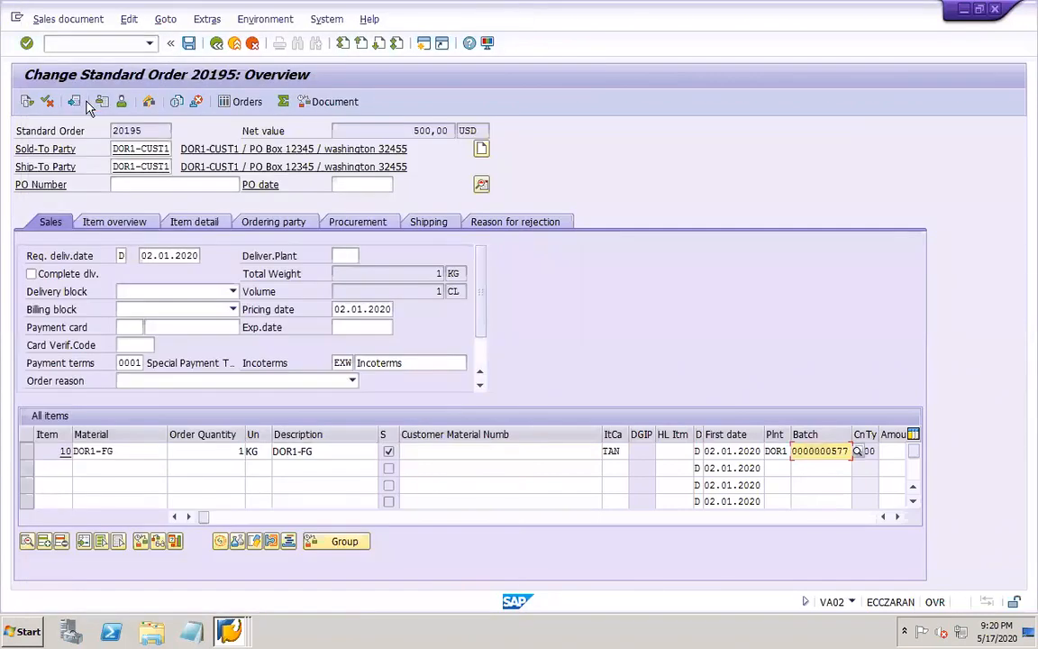
click(188, 42)
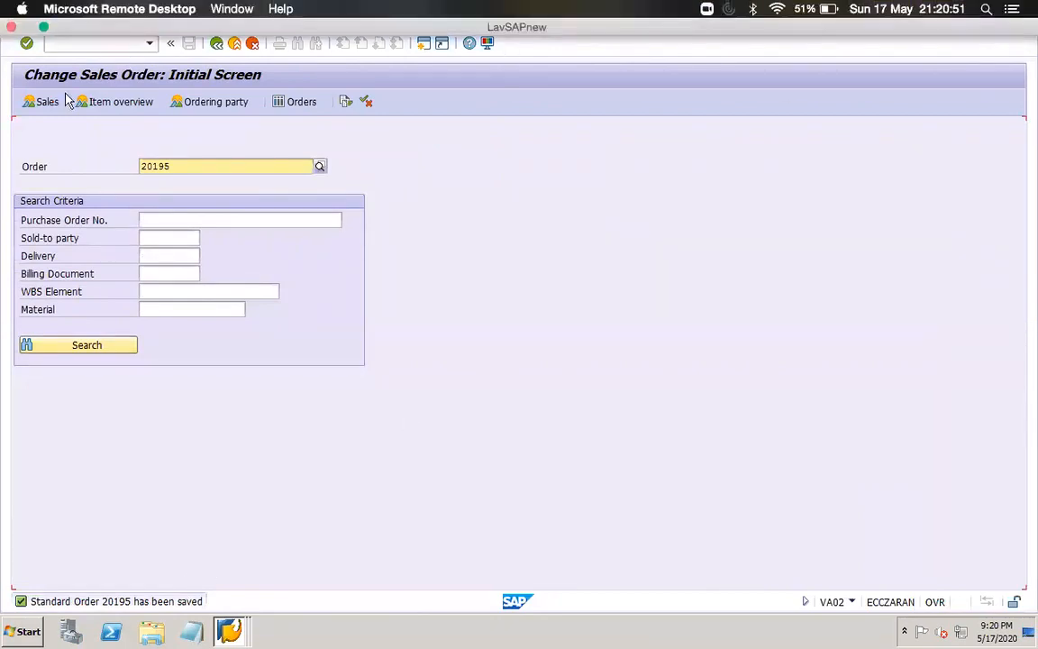
Create an outbound delivery for the sales order with VL01N and set its actual goods issue date to 18.05.2020
click(81, 42)
text(/nvl01)
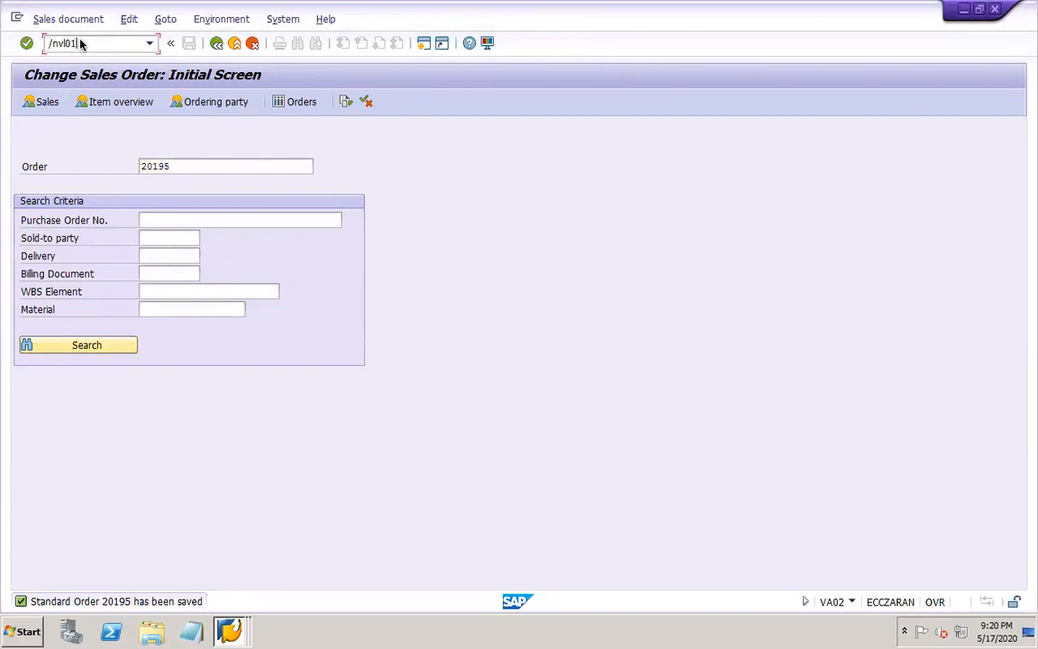
text(n)
key(Return)
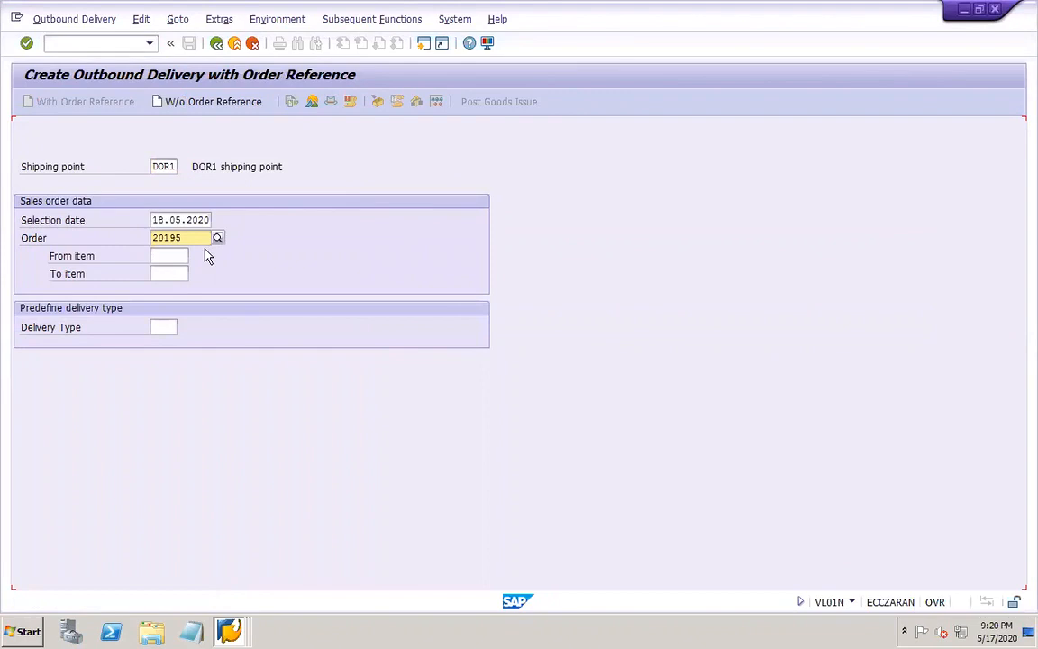
key(Return)
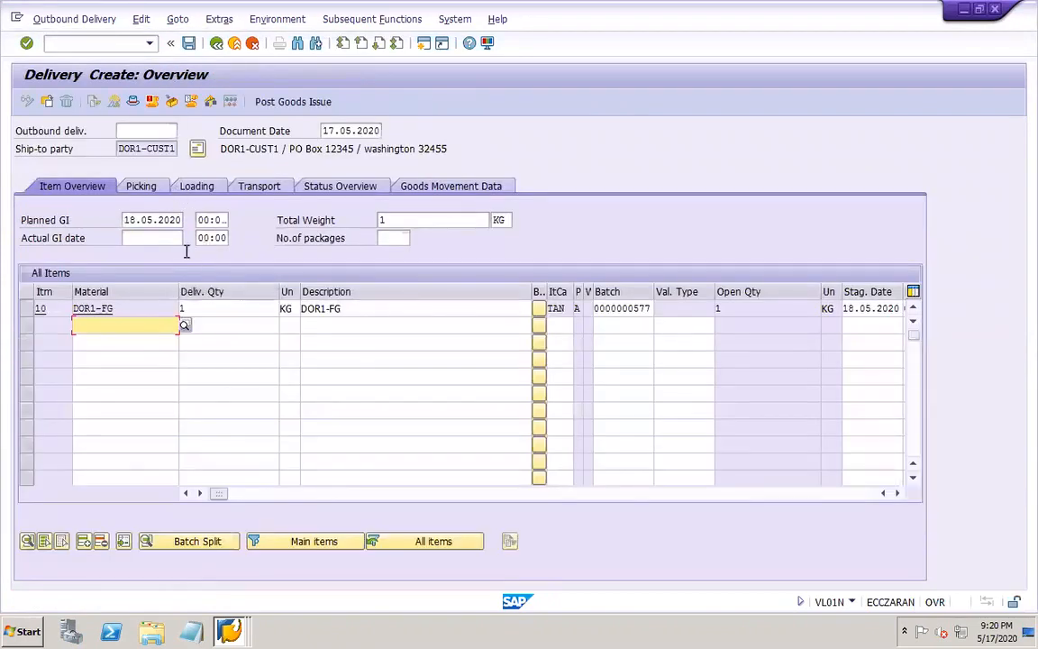
click(144, 237)
click(147, 253)
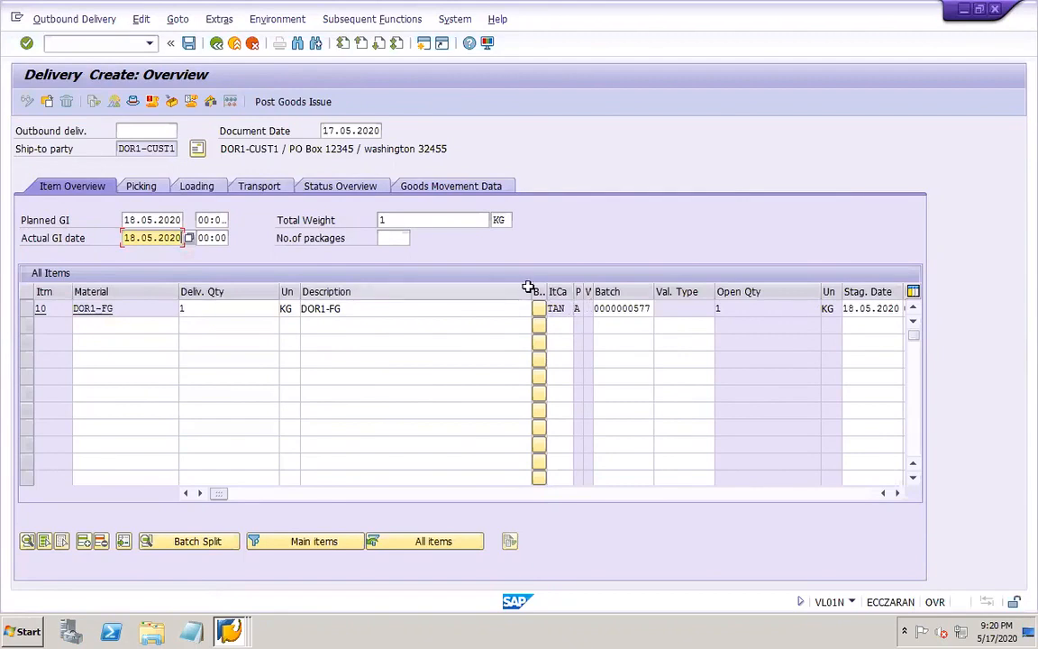
Narrow the description column and set the picked quantity of delivery item 10 to 1
drag(532, 291, 357, 291)
click(786, 308)
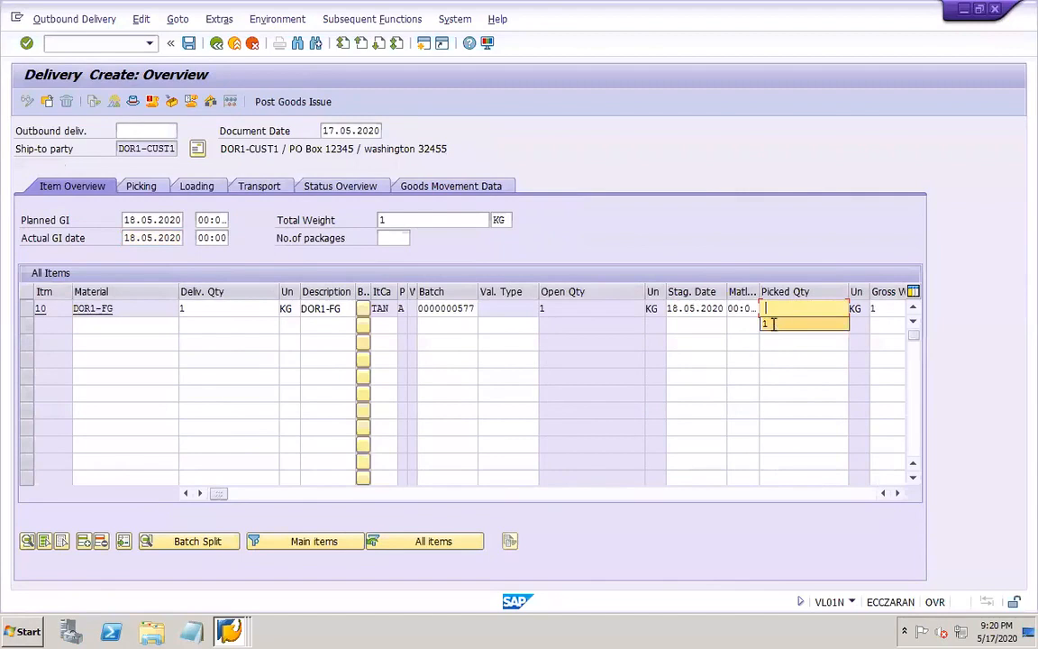
click(772, 324)
key(Return)
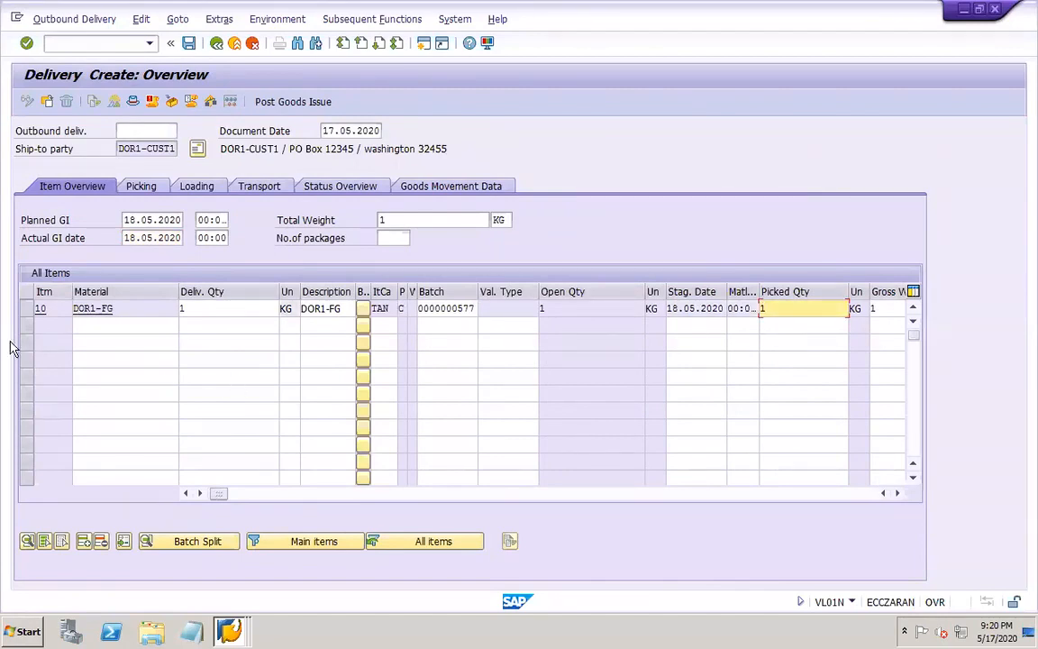
Try to post the goods issue for item 10 and return from the goods movement error log
click(26, 309)
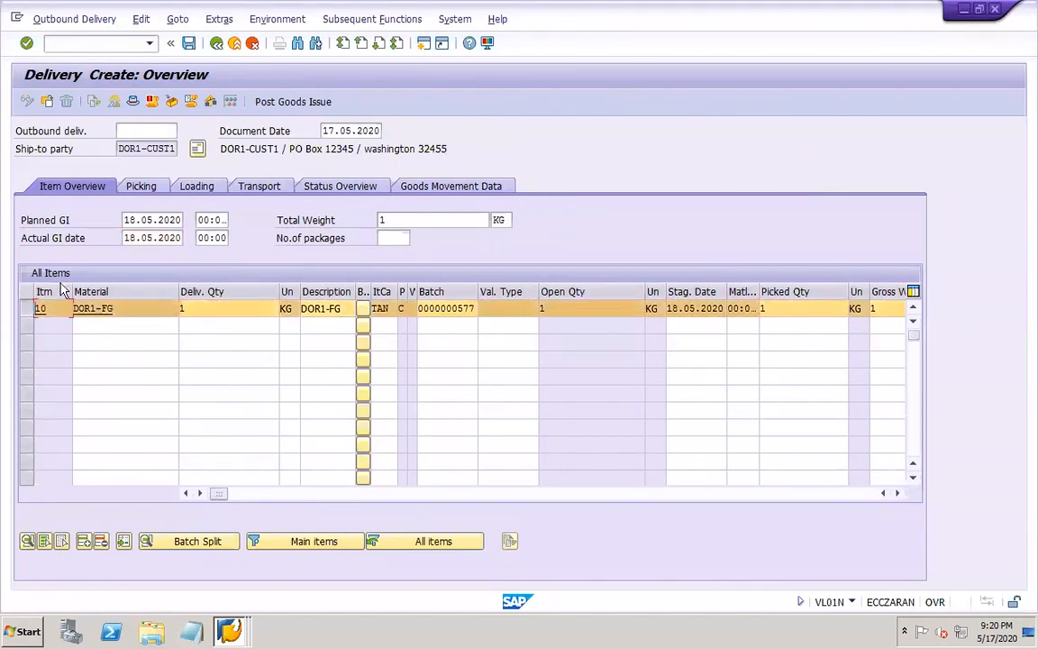
click(294, 109)
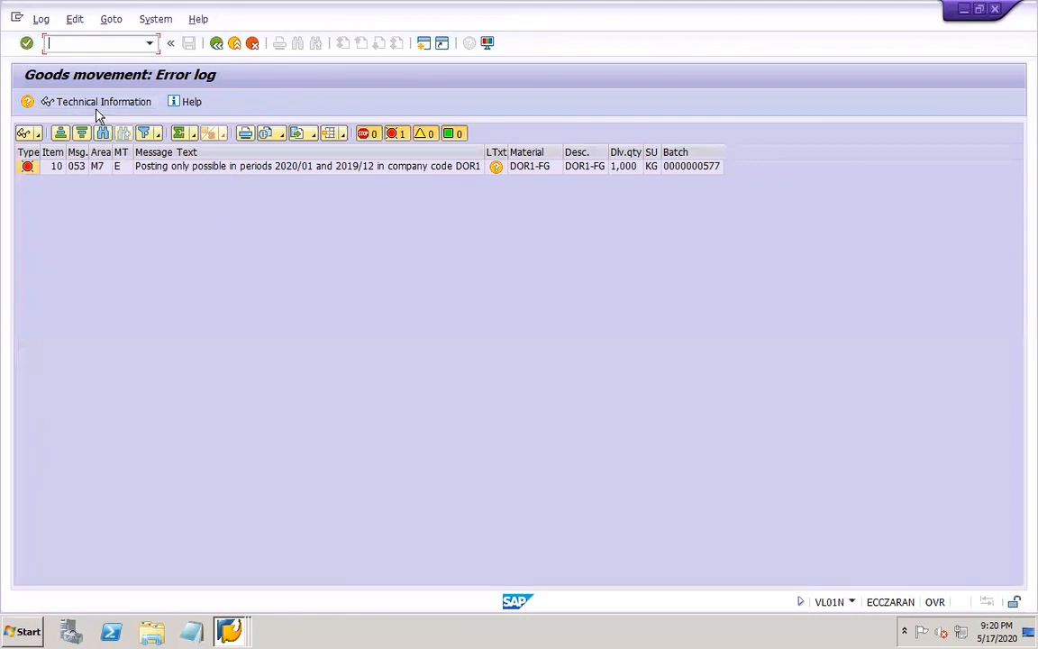
click(216, 43)
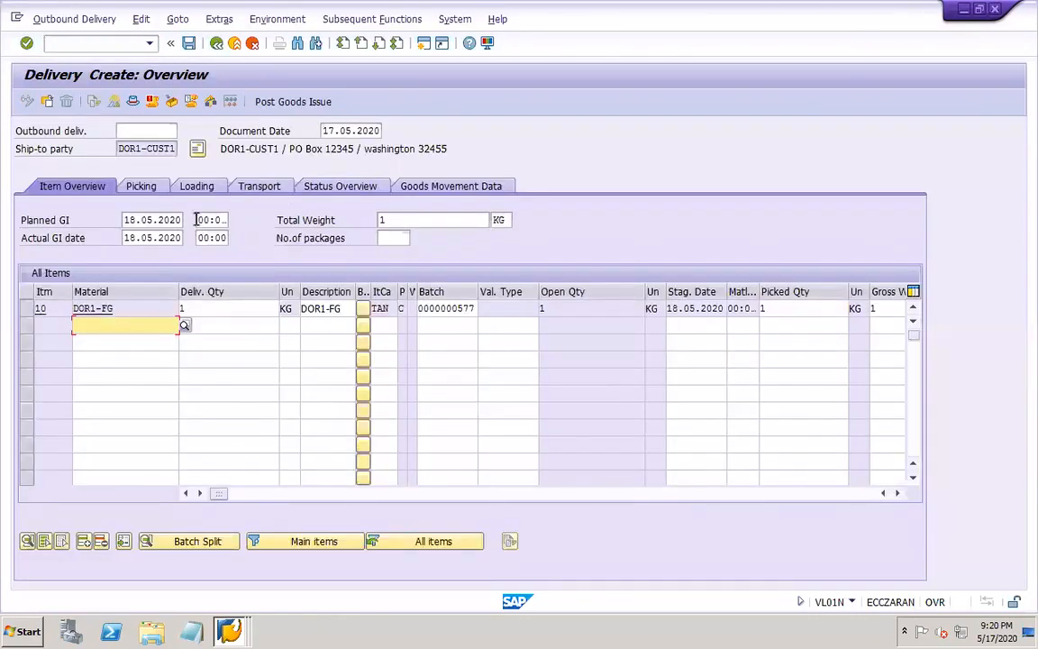
Set the delivery's actual goods issue, planned goods issue and document dates all to 02.01.2020
click(144, 238)
drag(123, 238, 194, 252)
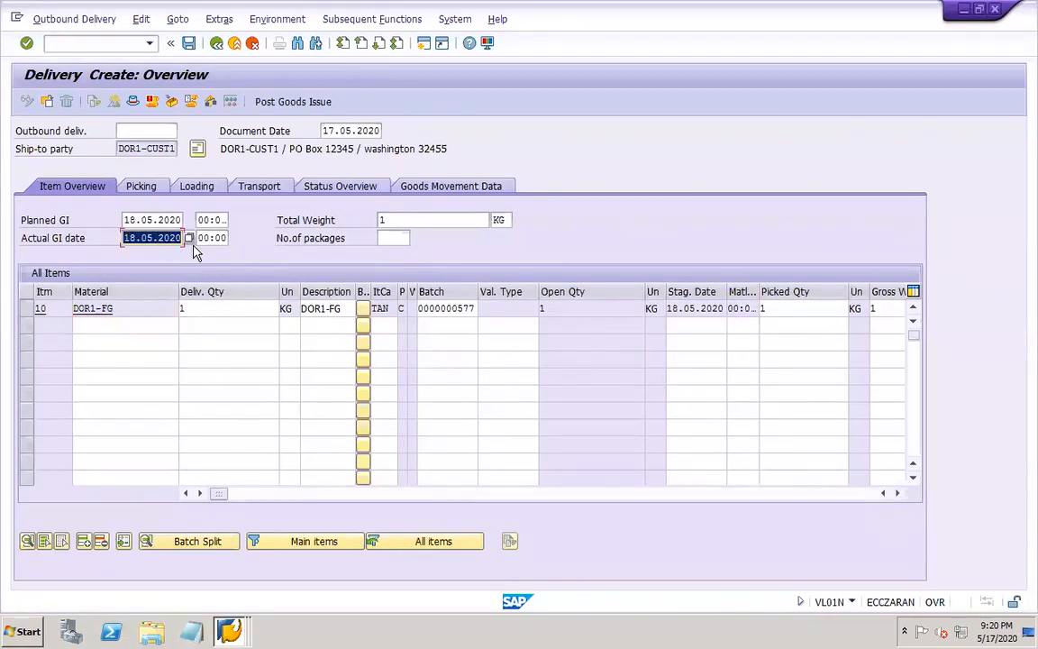
text(02.01.2020)
drag(123, 220, 213, 224)
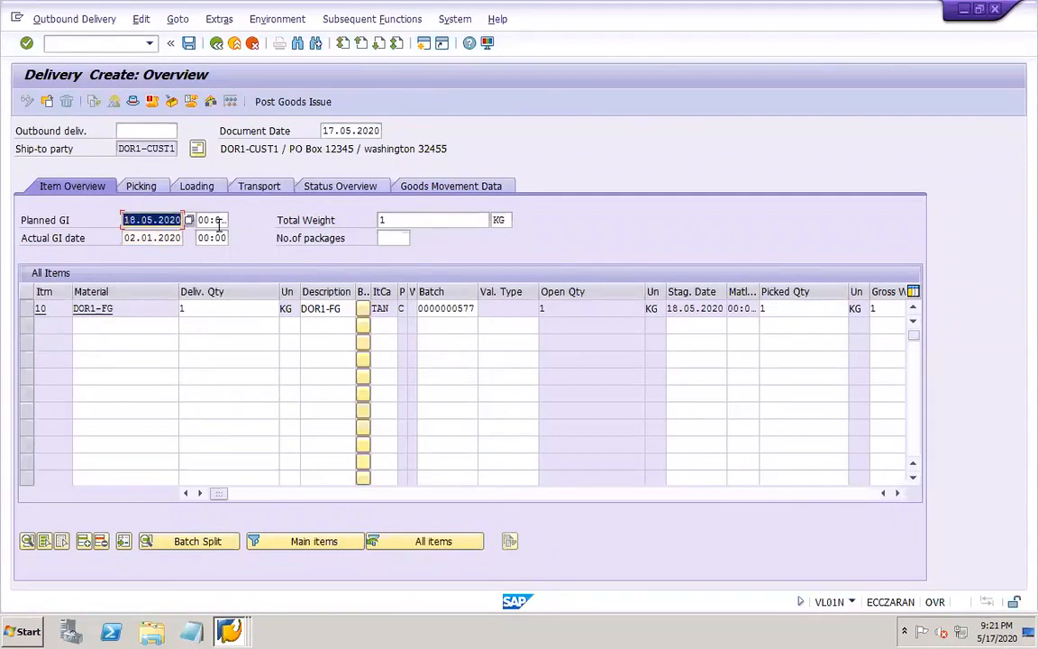
text(02.01.2020)
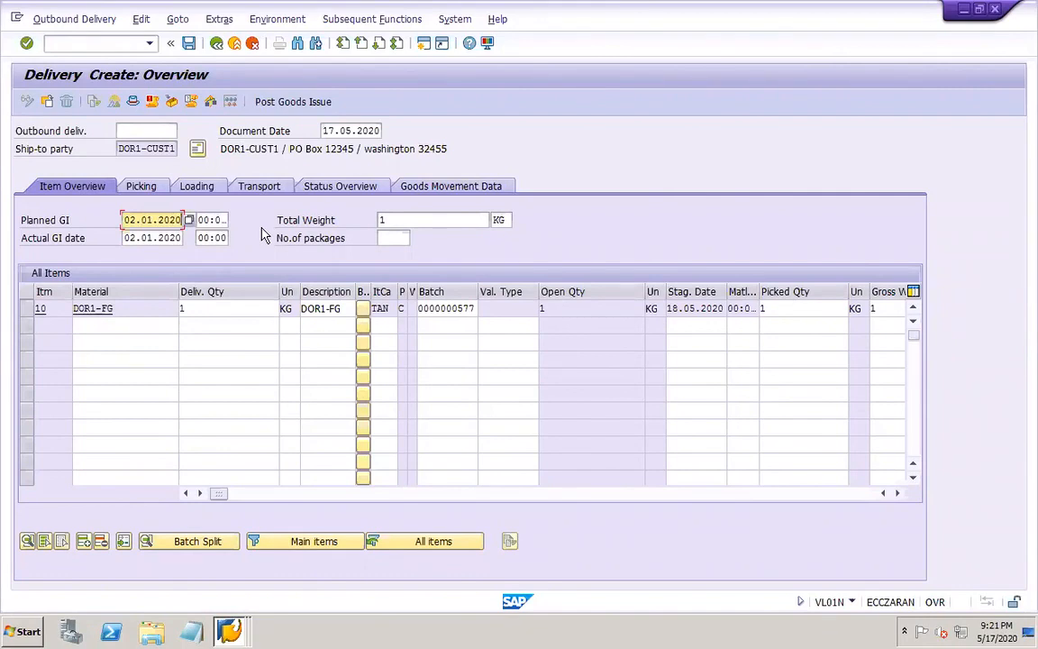
double_click(325, 130)
text(02.01.2020)
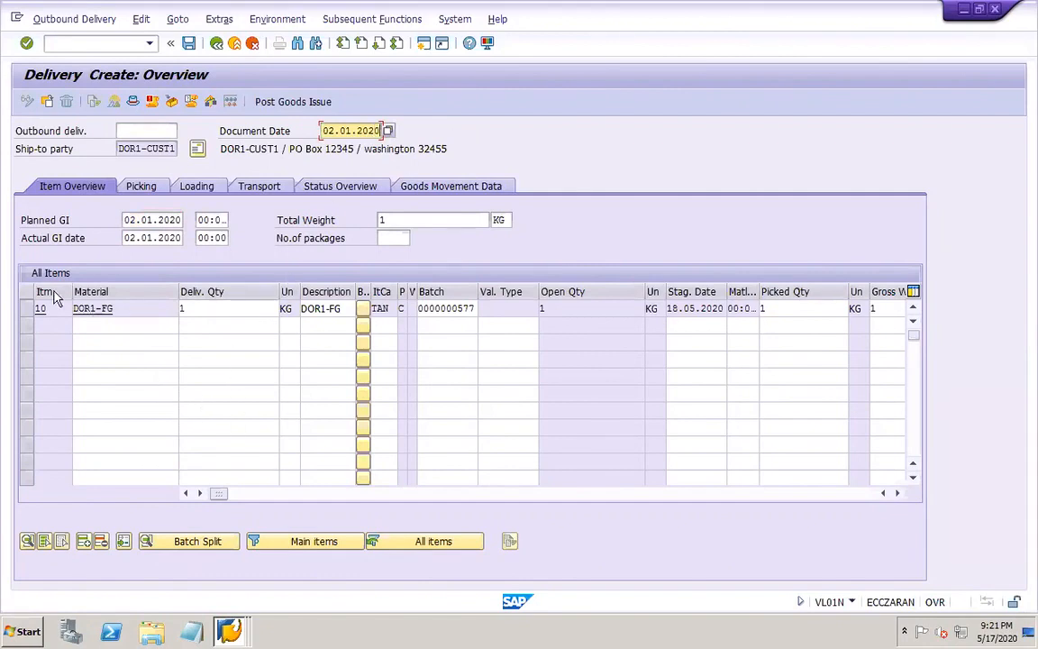
Post the goods issue for delivery item 10, accepting the date warnings
click(27, 308)
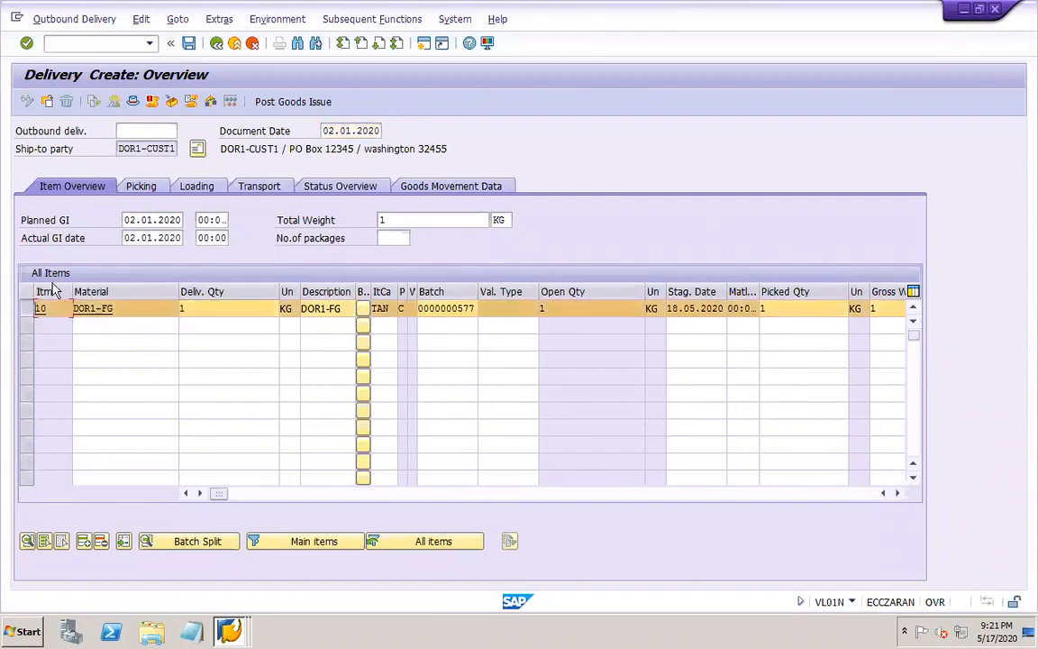
click(286, 103)
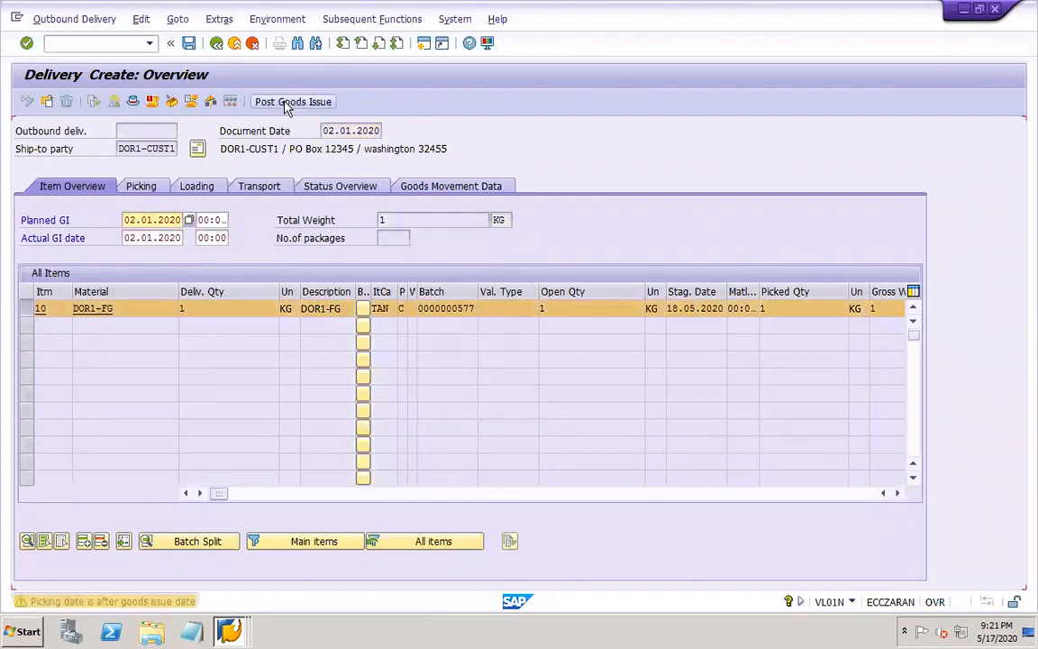
click(286, 102)
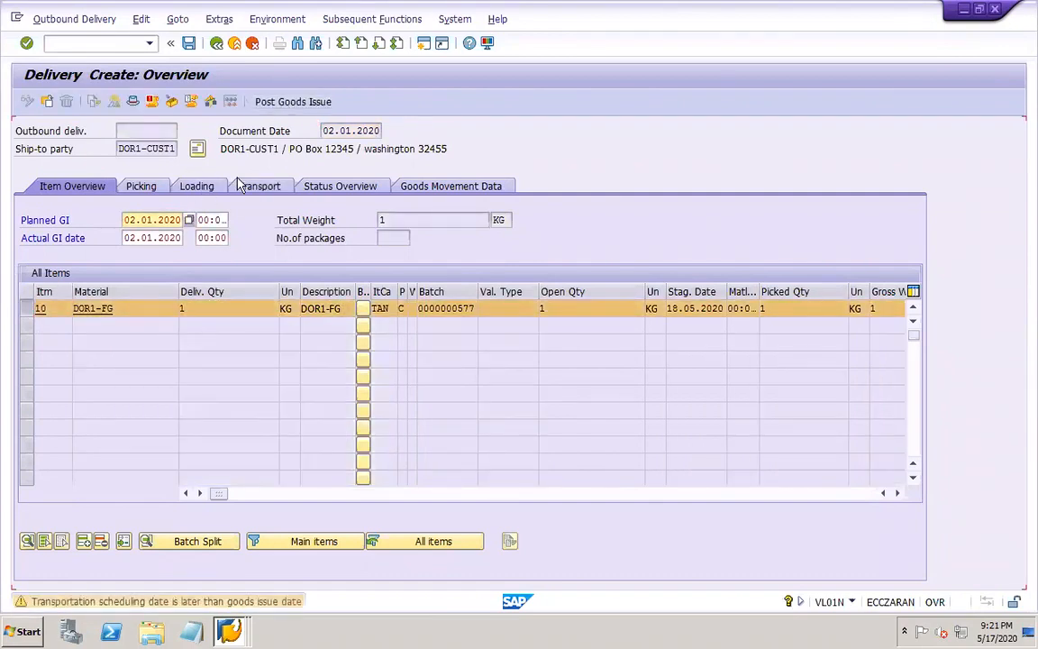
key(Return)
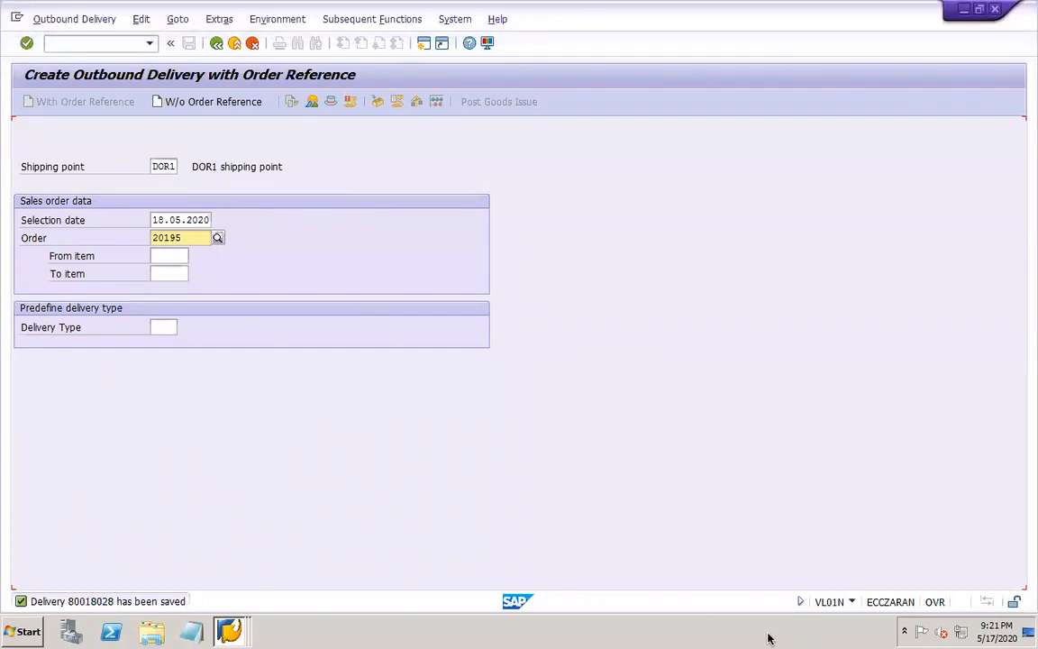
Switch to the PowerPoint work notes and add the saved delivery's number after "Delivery – VL01N" on slide 49
mouse_move(734, 644)
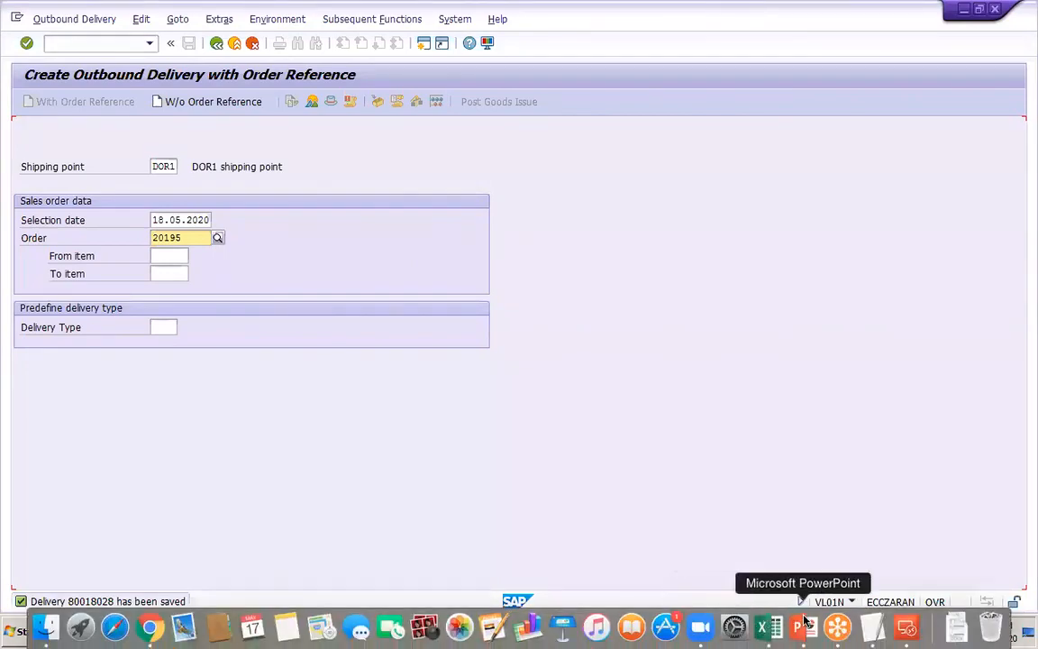
click(797, 627)
text(80018)
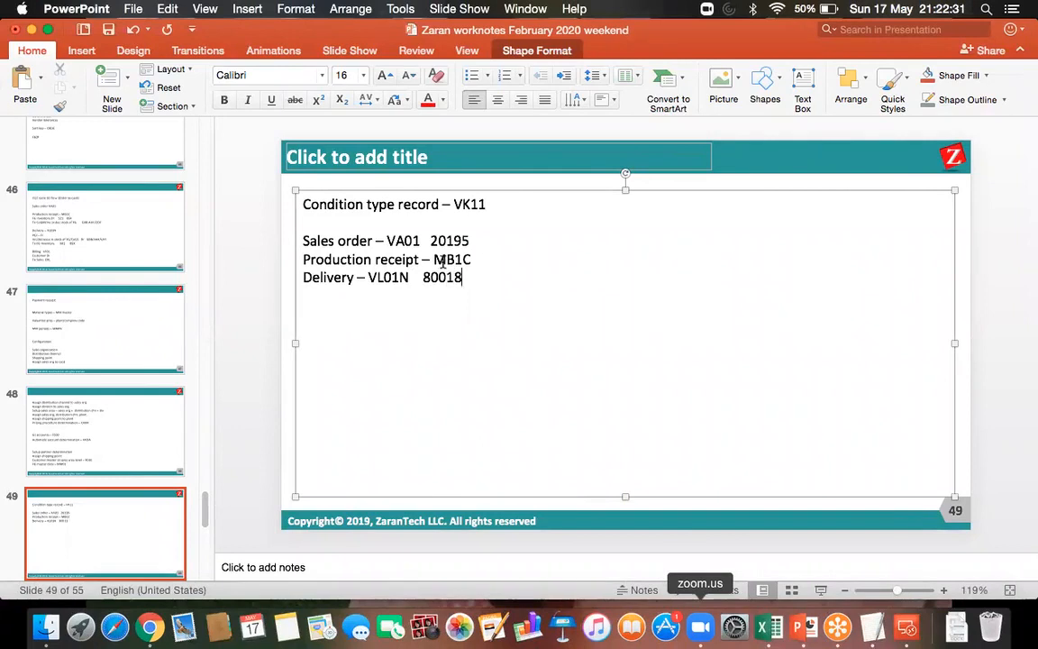
text(-028)
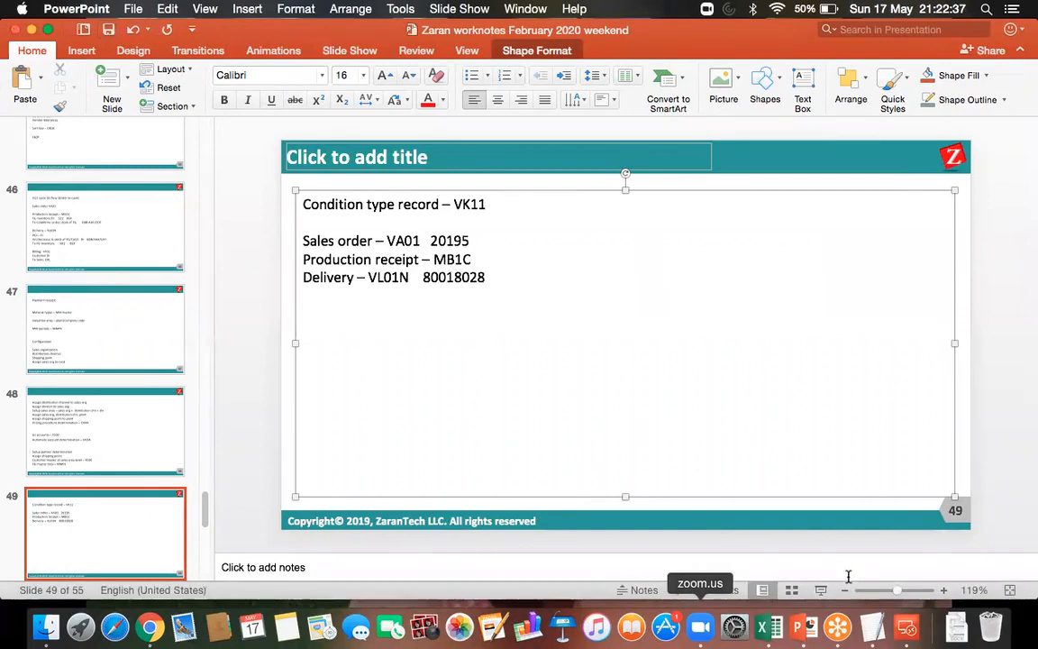
Switch back to the SAP session through Microsoft Remote Desktop
click(912, 634)
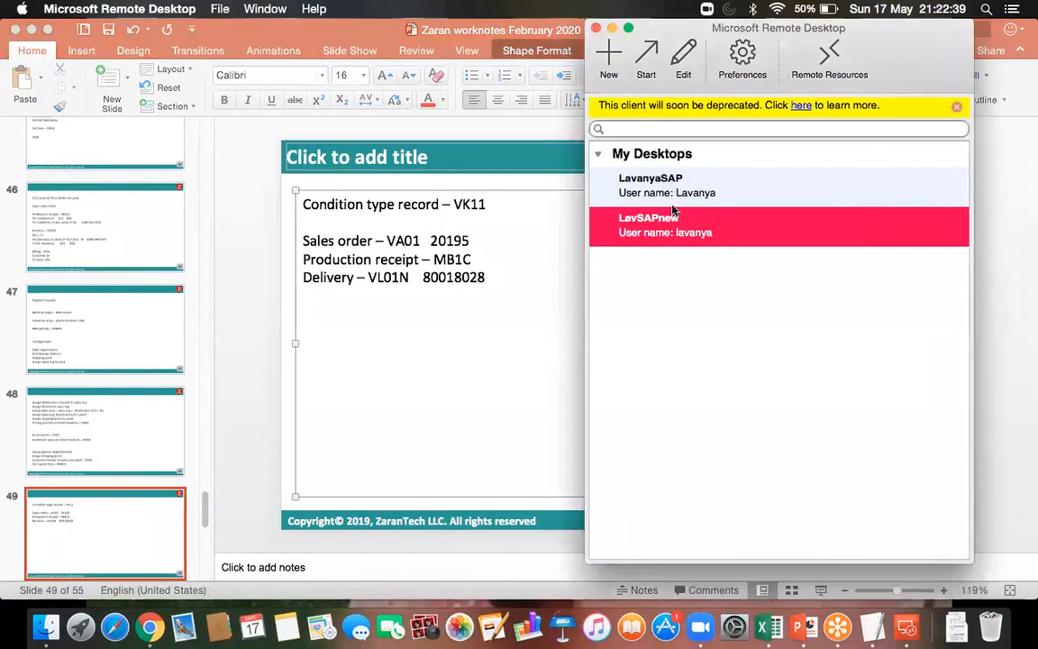
double_click(612, 189)
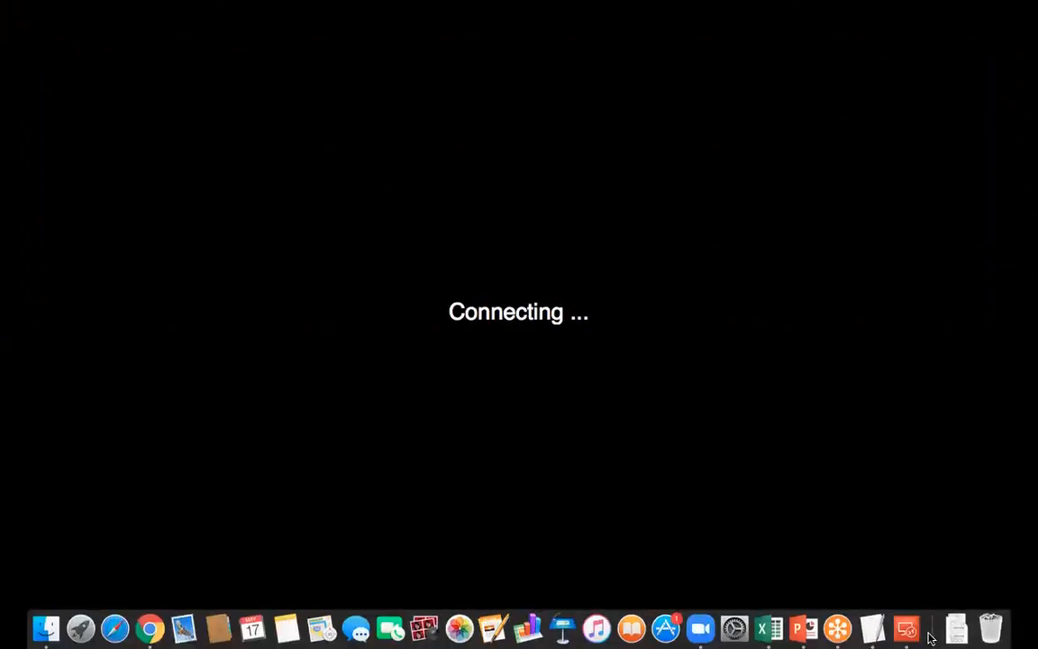
click(907, 635)
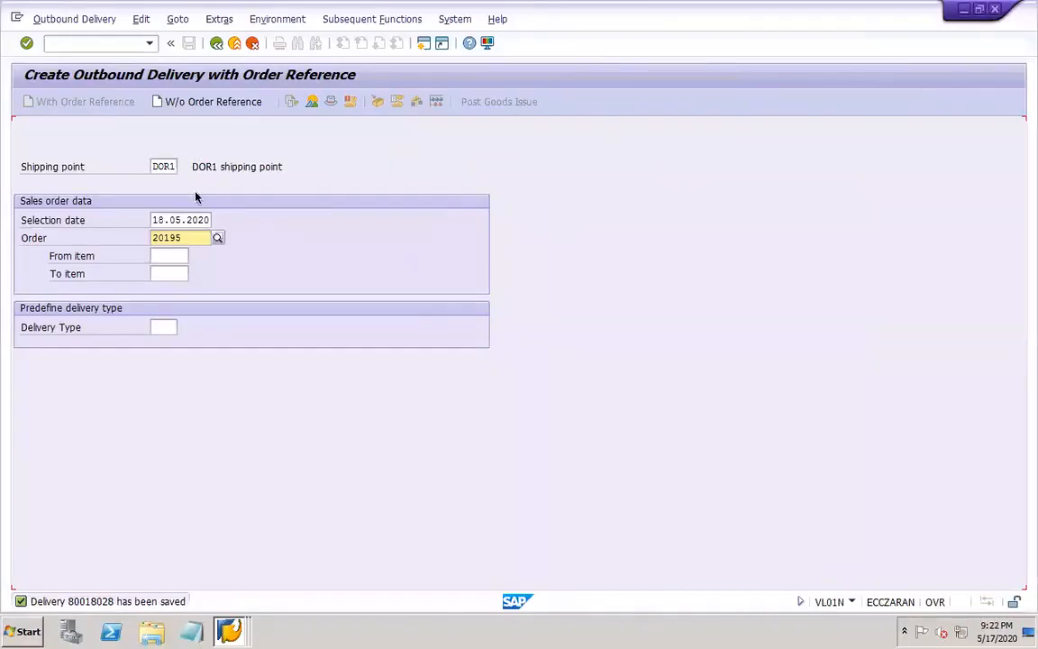
Display the saved outbound delivery and open the document flow for item 10
click(62, 20)
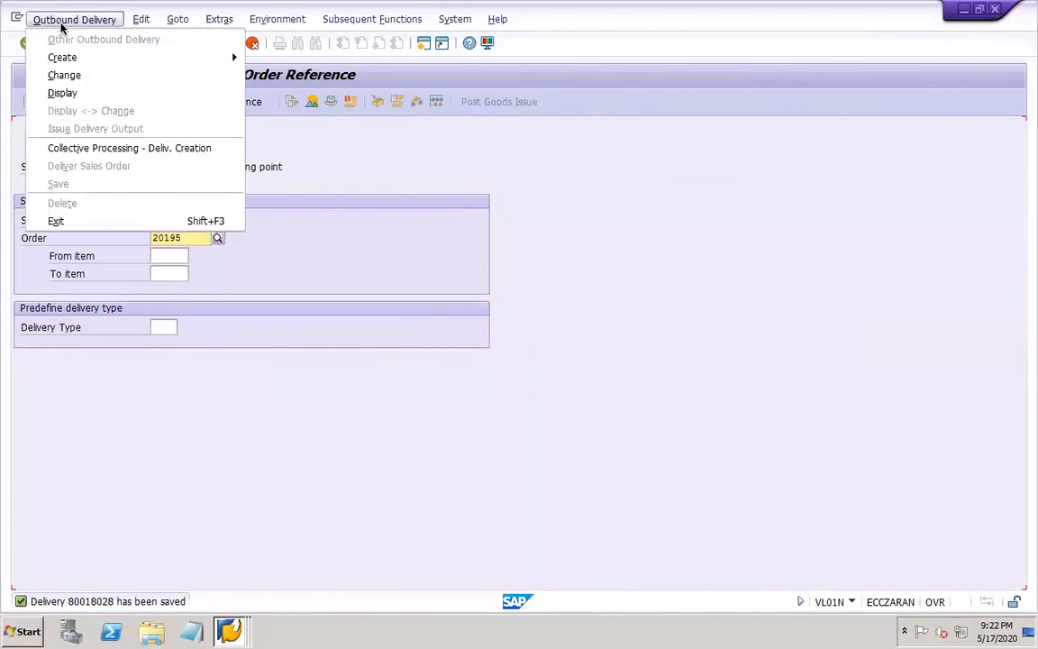
click(63, 93)
click(209, 168)
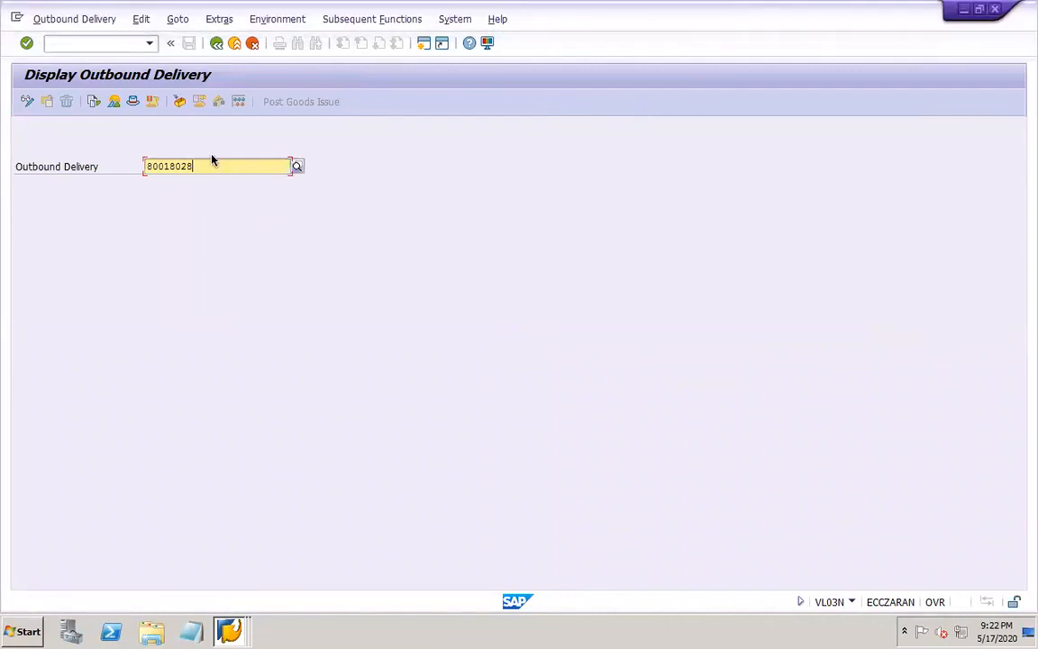
key(Return)
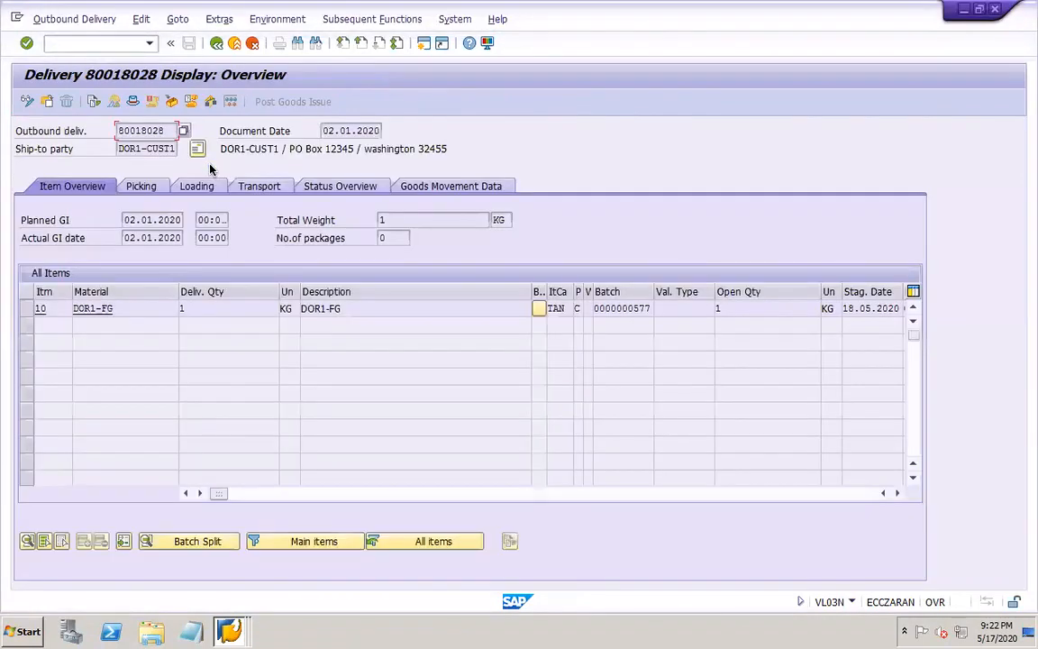
click(25, 308)
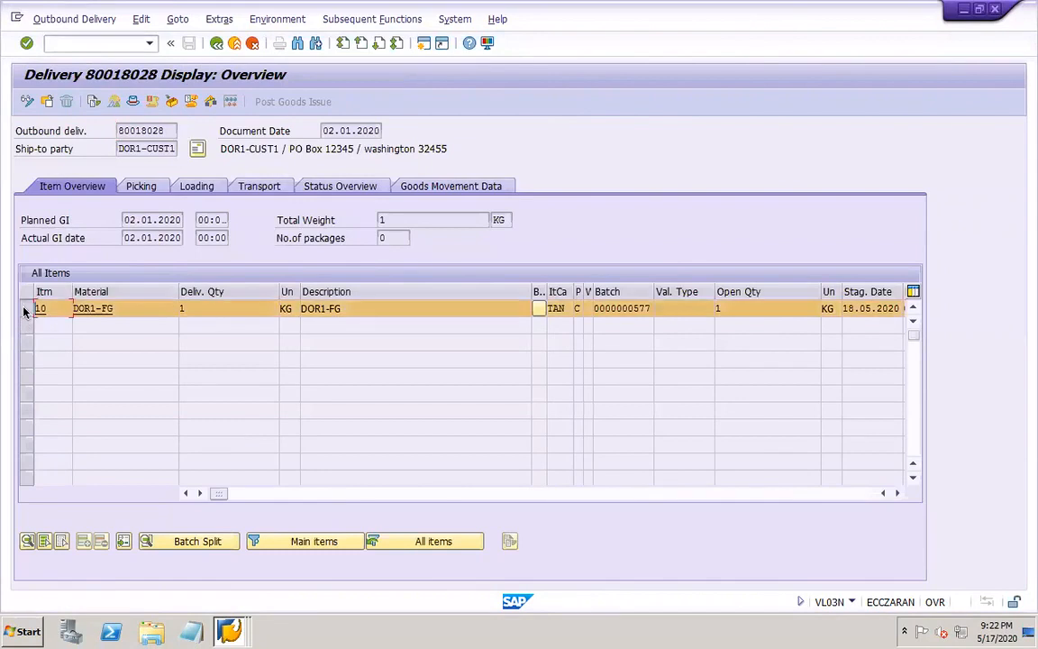
click(179, 18)
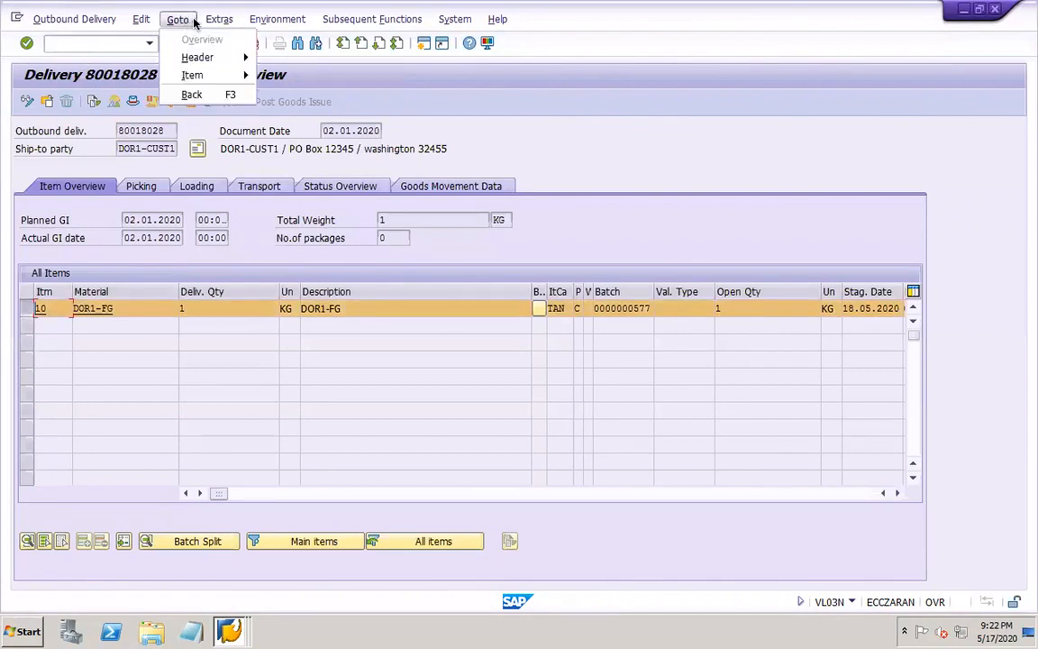
click(273, 19)
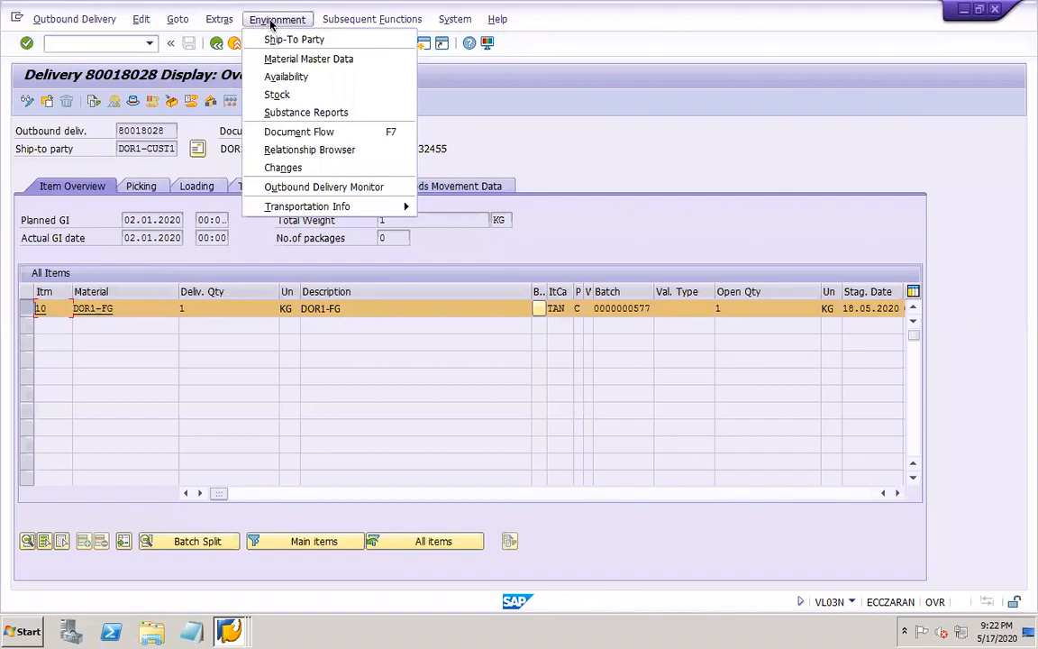
click(315, 132)
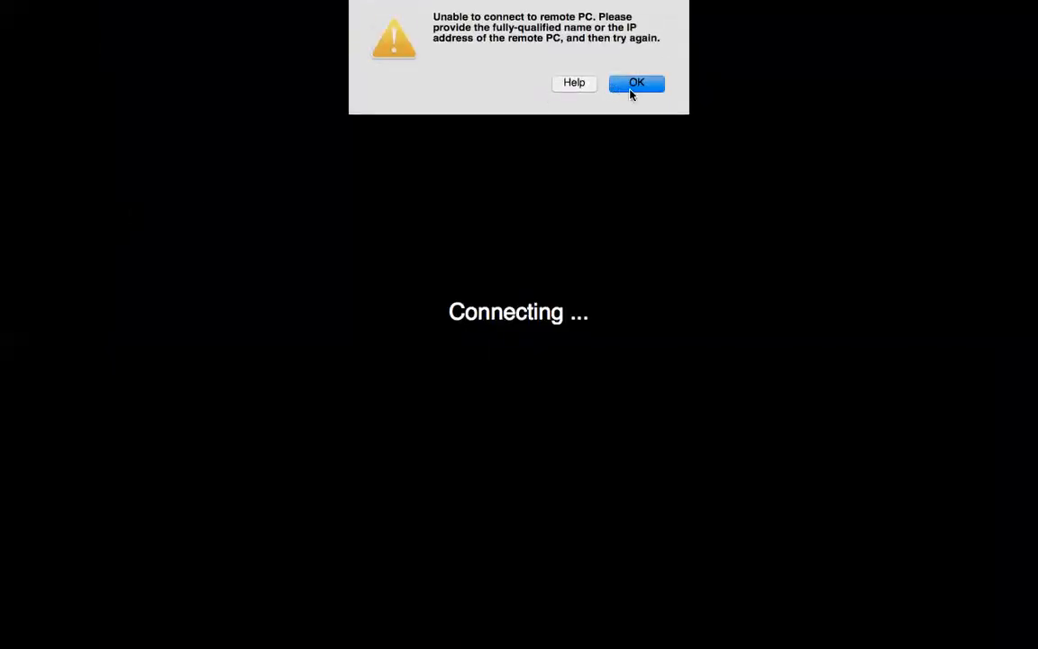
Leave the failed remote connection and return to the running SAP session in Microsoft Remote Desktop
key(ctrl+Left)
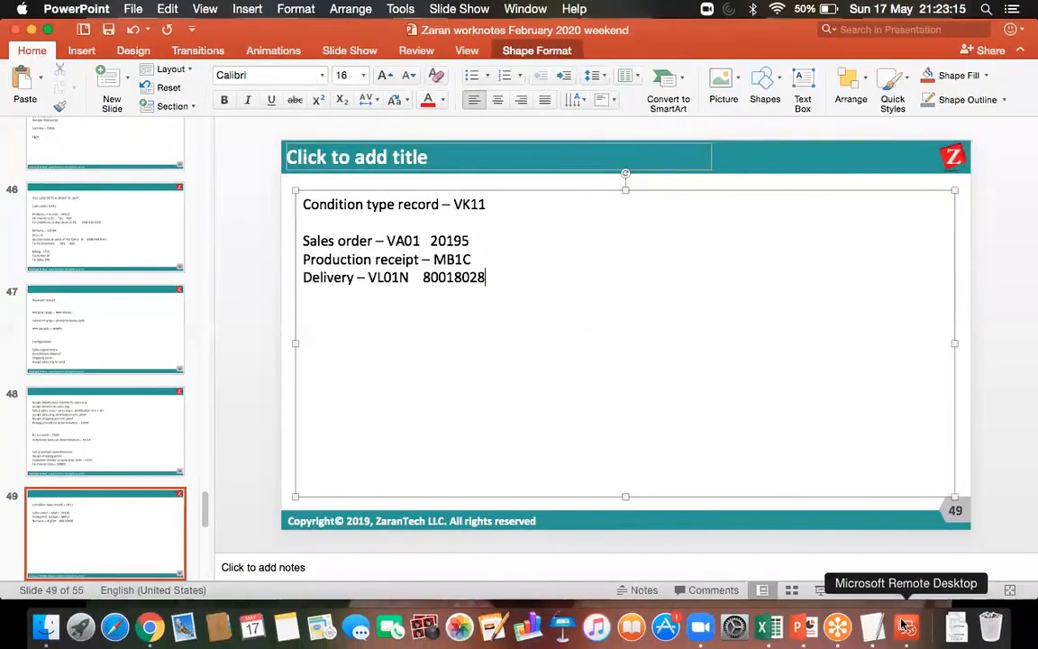
click(905, 635)
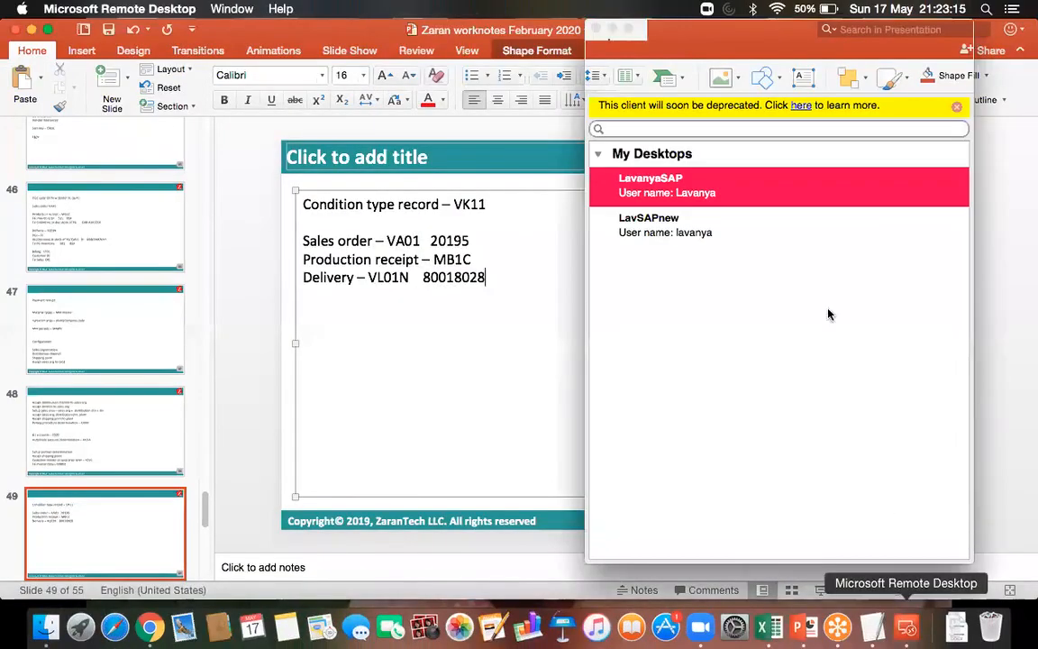
double_click(711, 222)
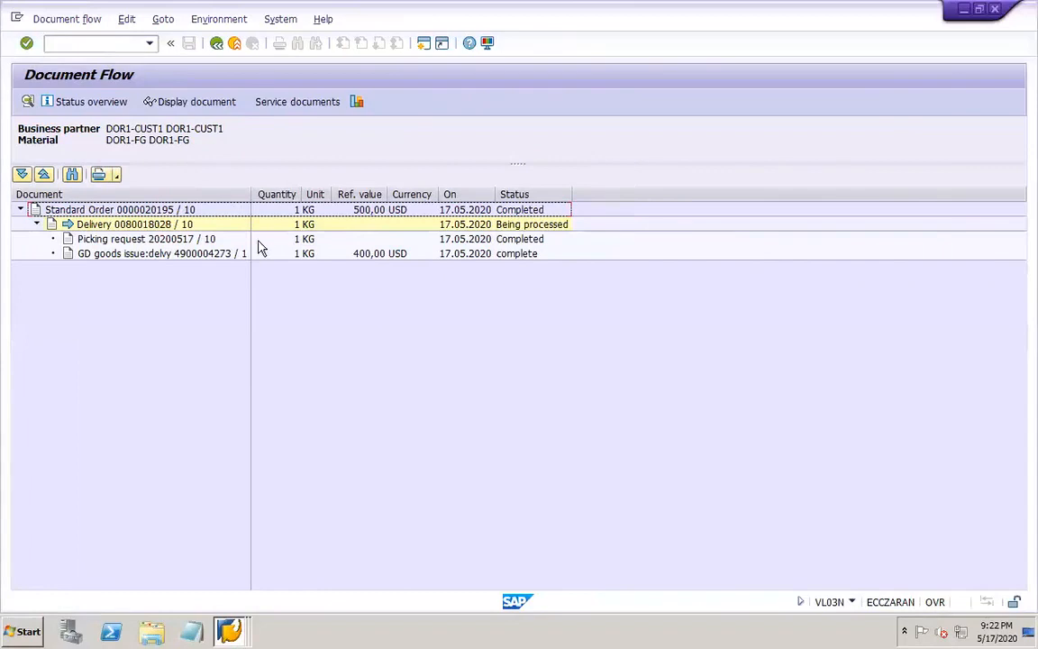
Examine the order, delivery, picking request and goods issue entries in the document flow, and display the delivery document
click(177, 211)
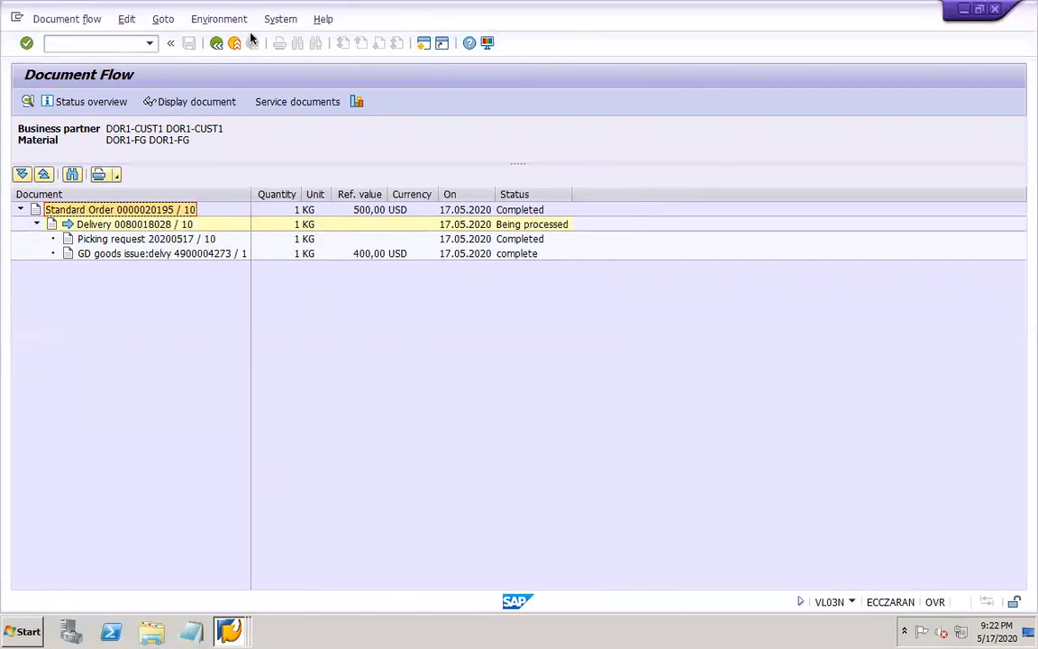
click(143, 227)
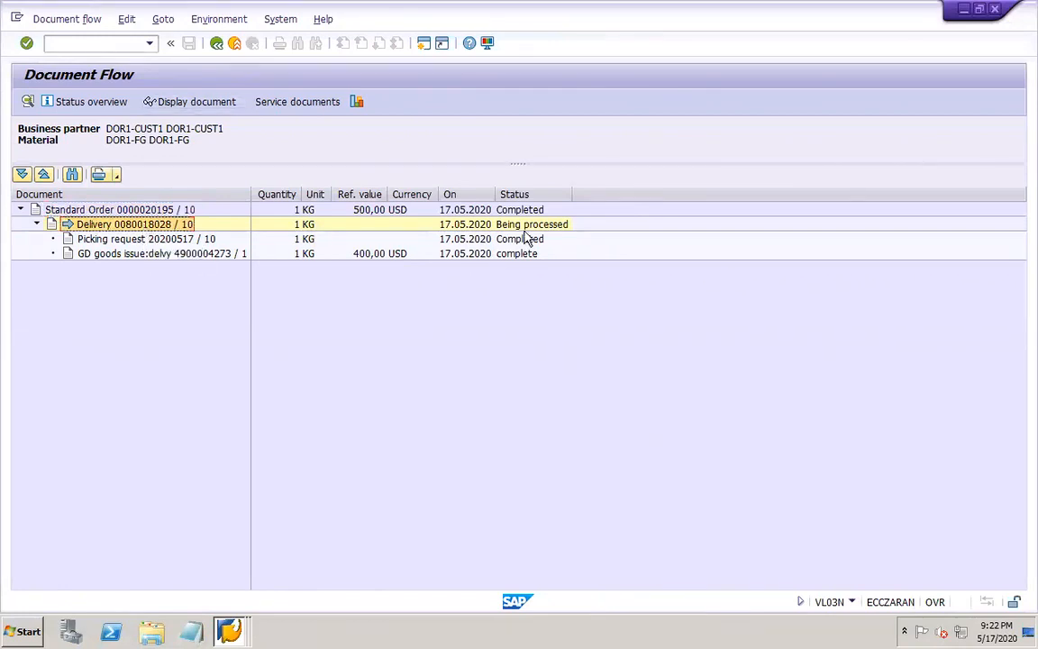
click(149, 238)
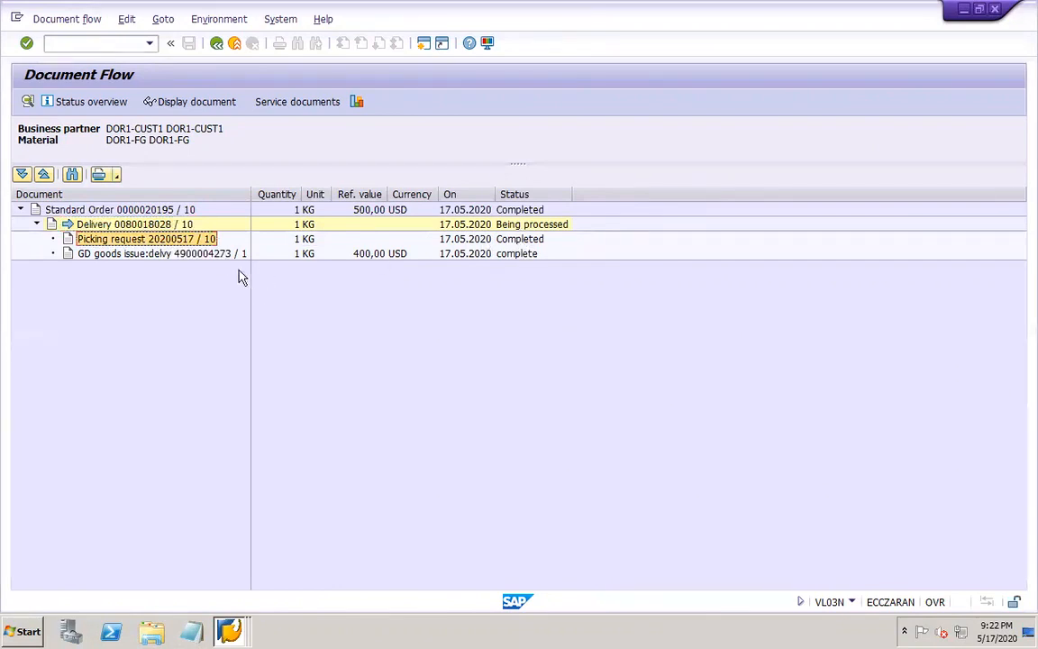
click(197, 255)
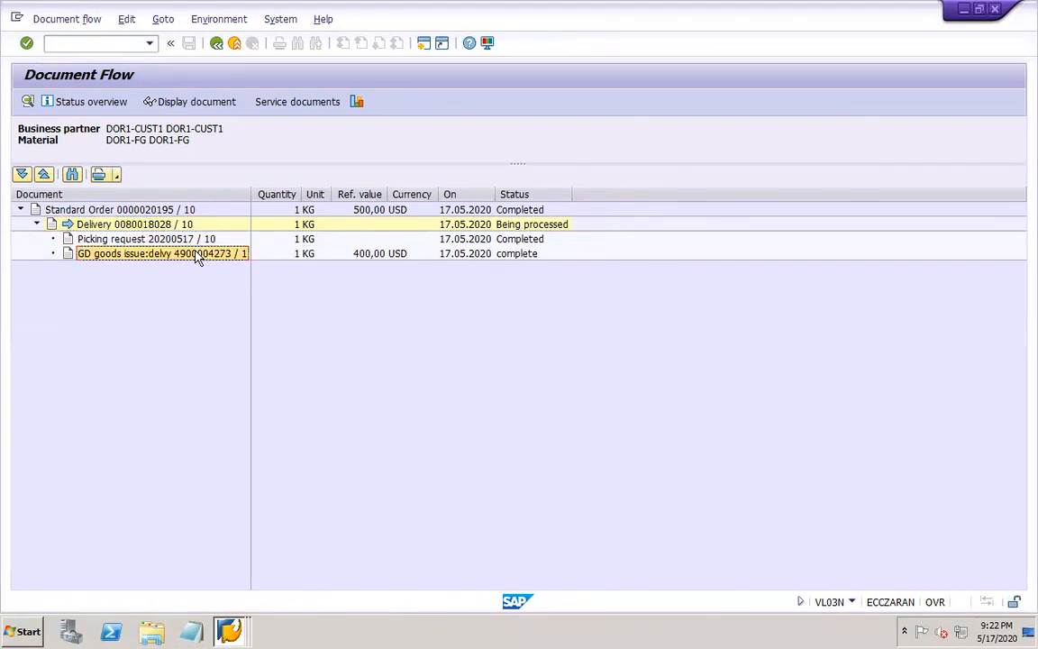
click(149, 224)
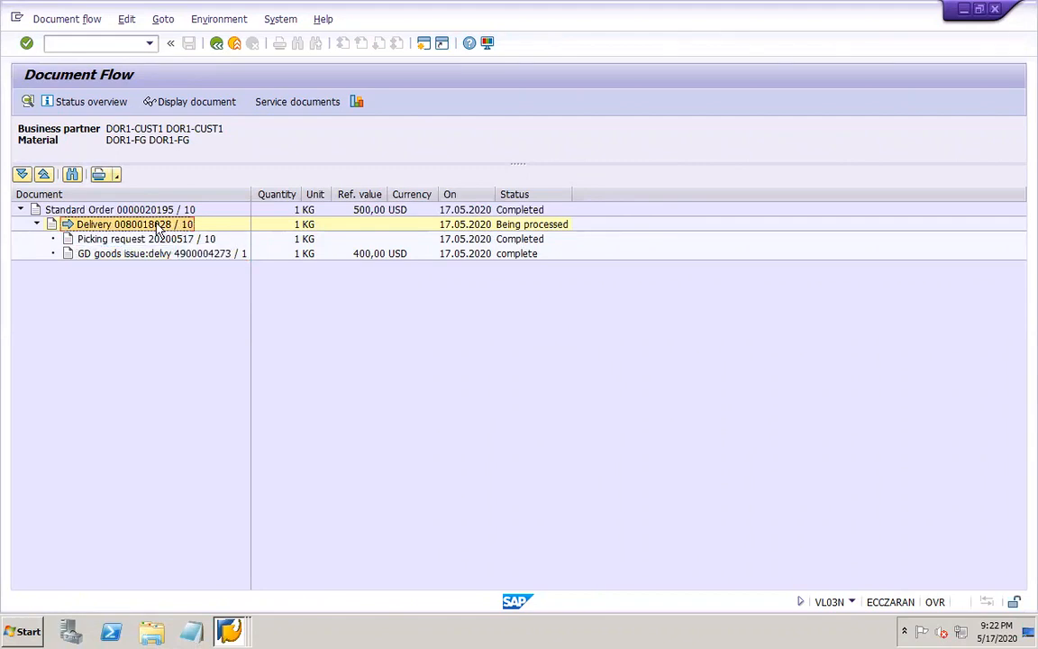
click(222, 103)
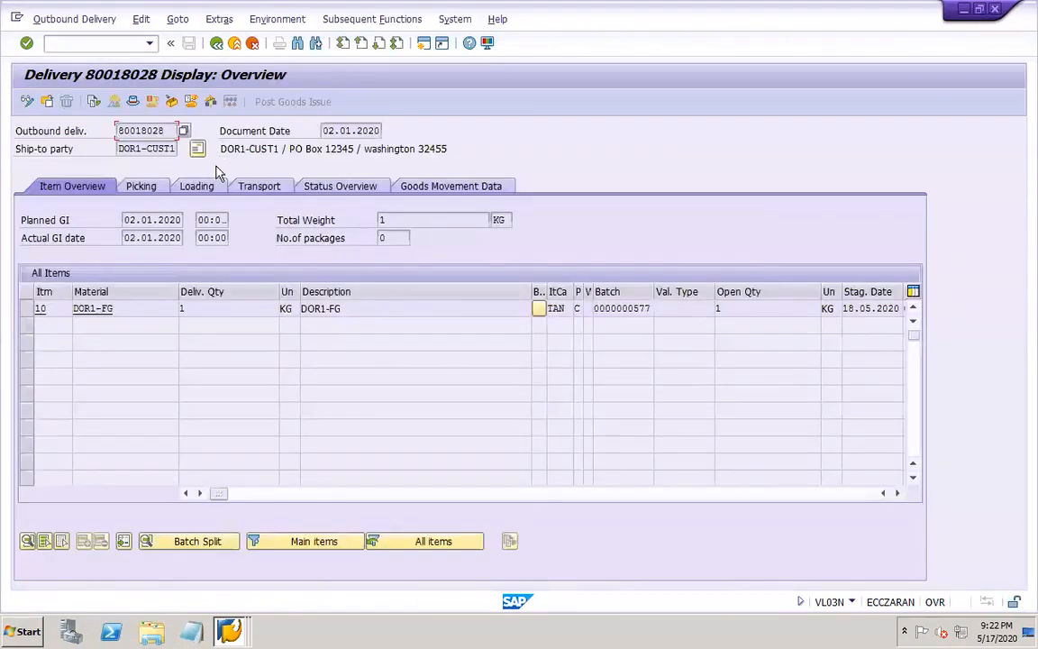
Display the goods issue's accounting document from the delivery's document flow, and widen the Description column of its line items
click(271, 19)
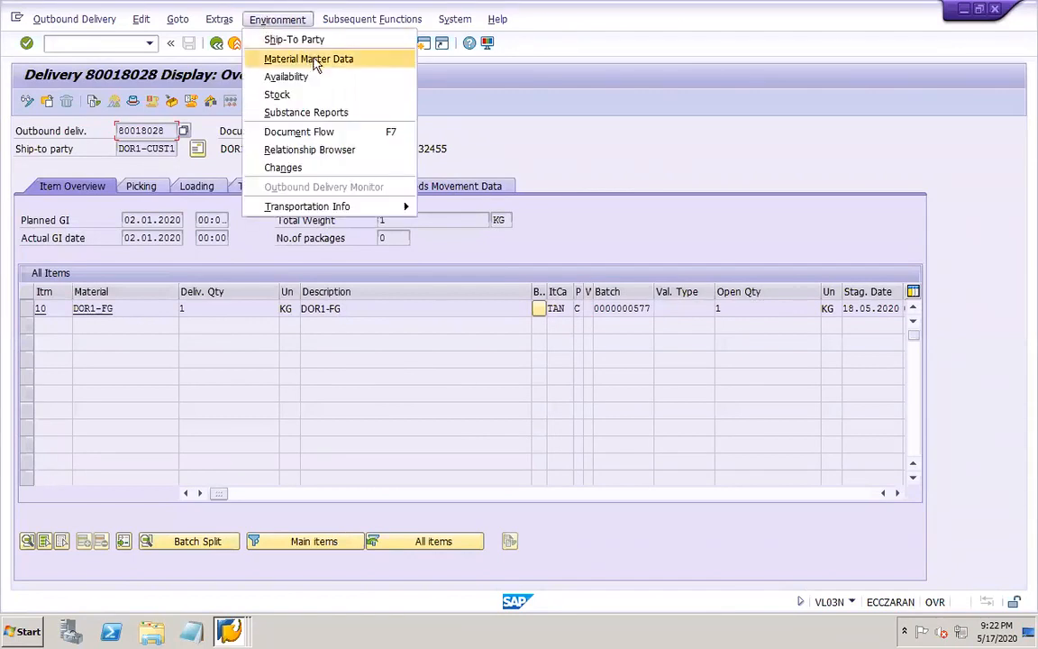
click(335, 132)
click(179, 242)
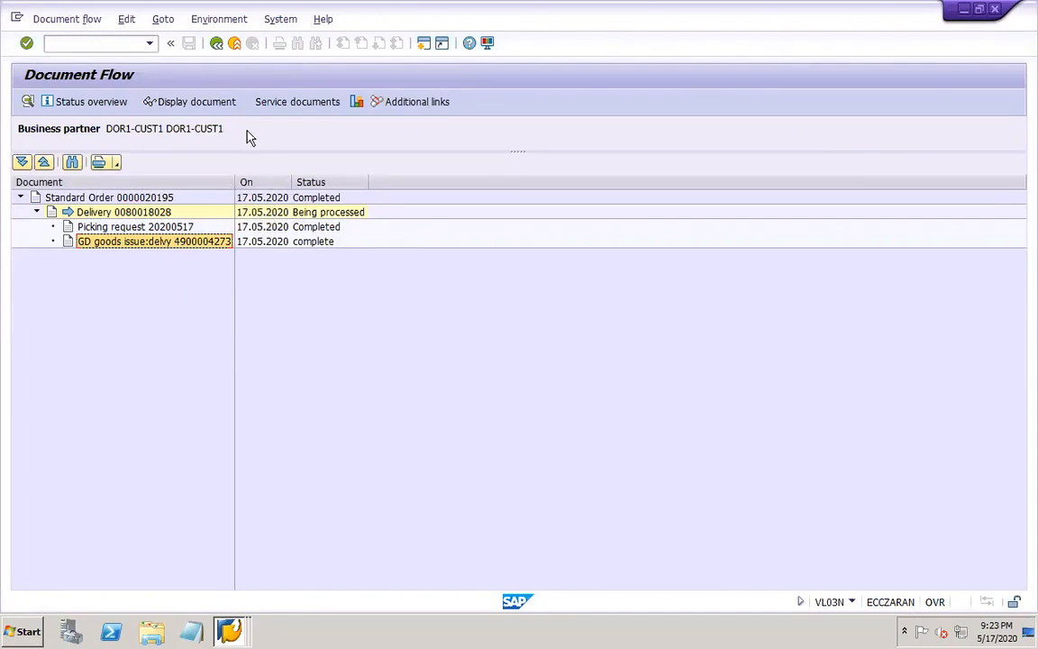
click(218, 102)
click(290, 103)
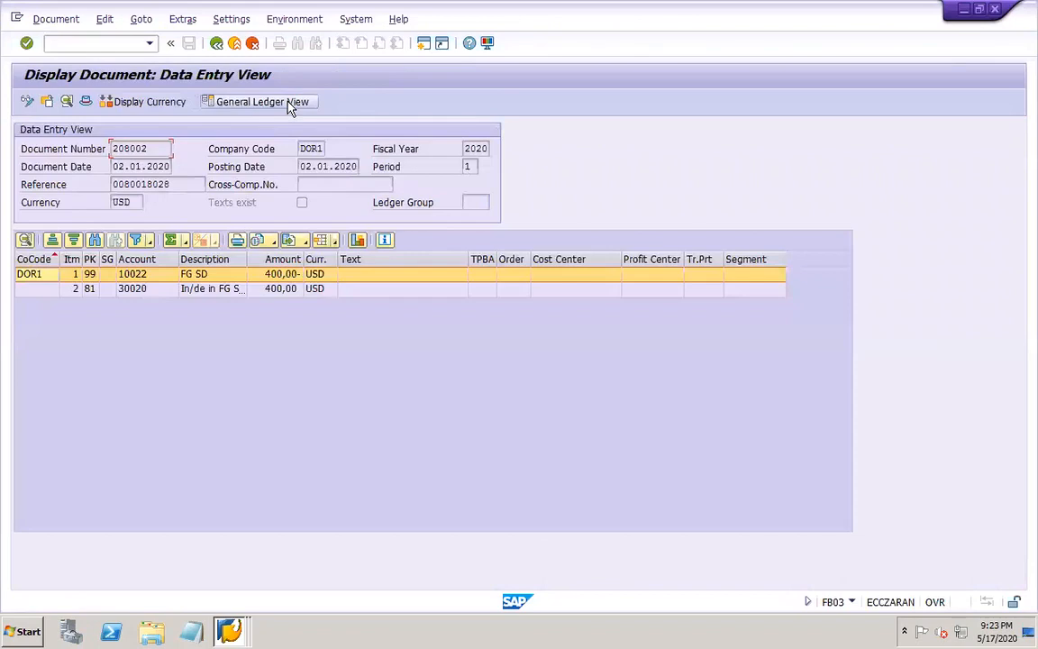
drag(249, 262, 308, 260)
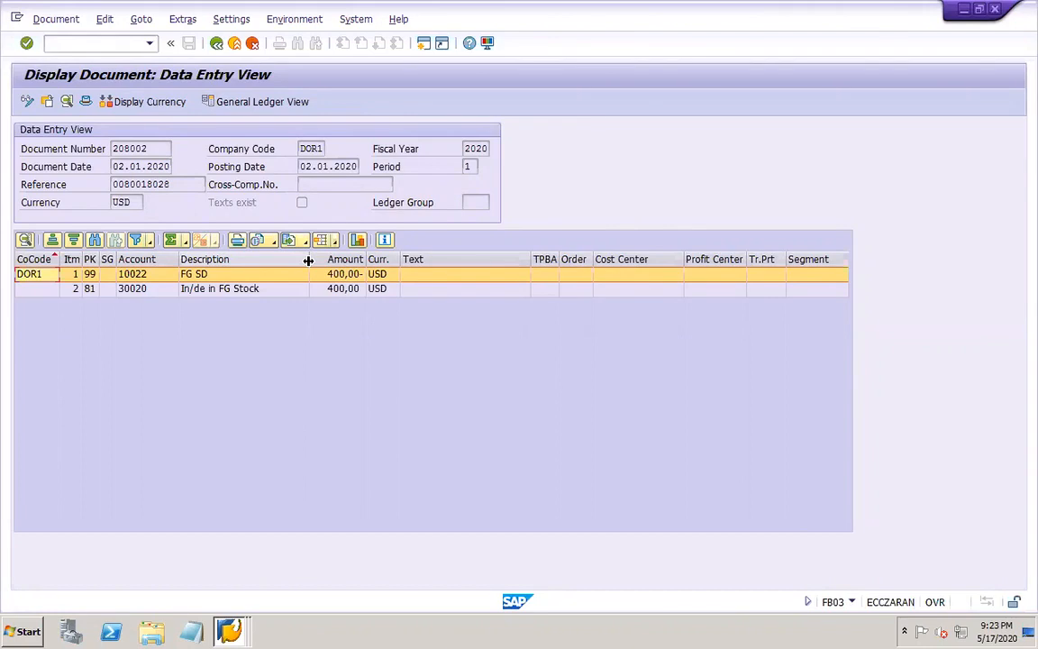
Switch to the PowerPoint work notes
mouse_move(518, 8)
mouse_move(563, 641)
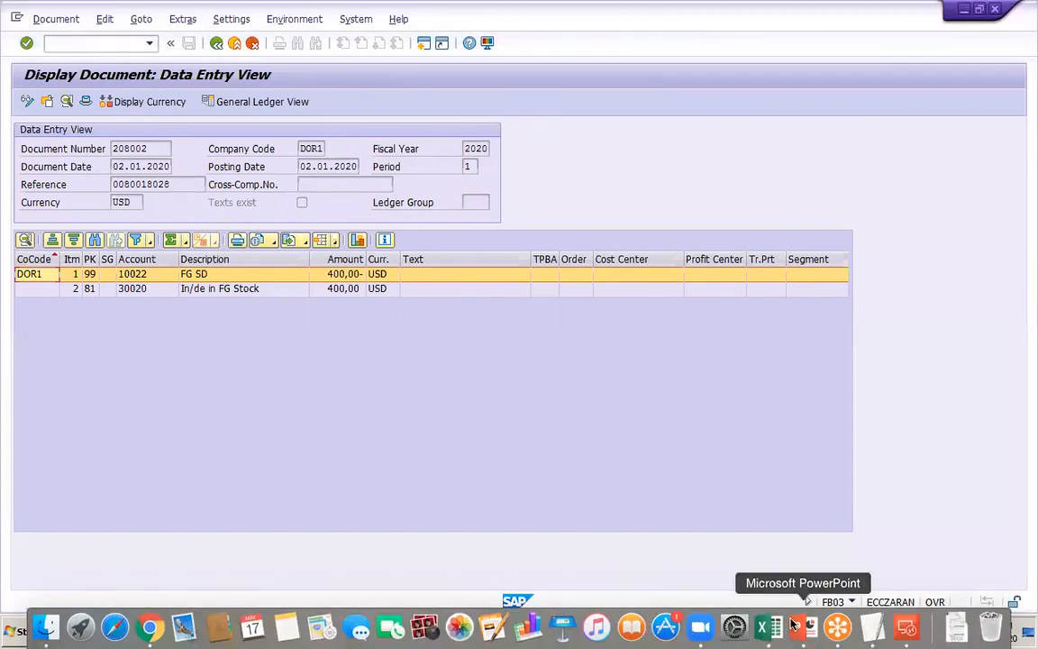
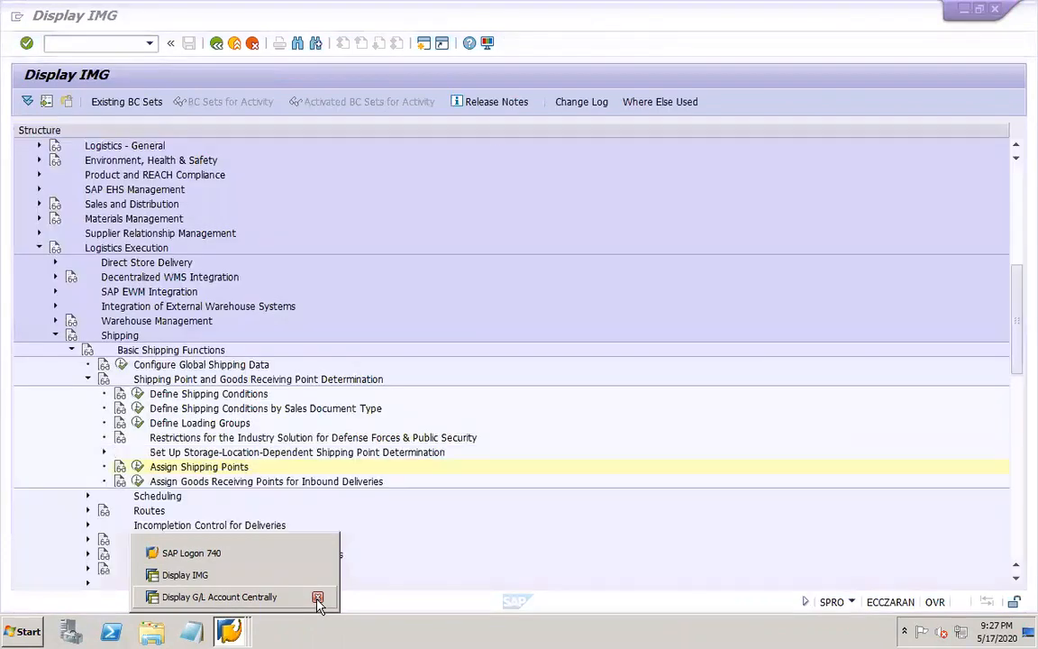
Open transaction KEA0 for maintaining operating concerns in a new session
click(123, 42)
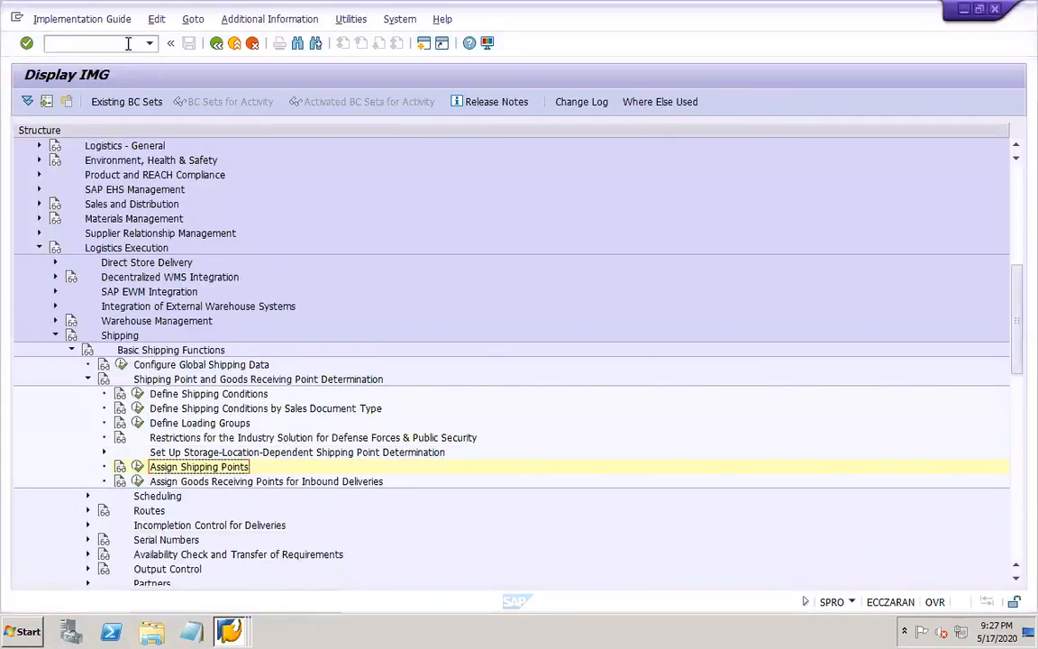
text(/oXD03)
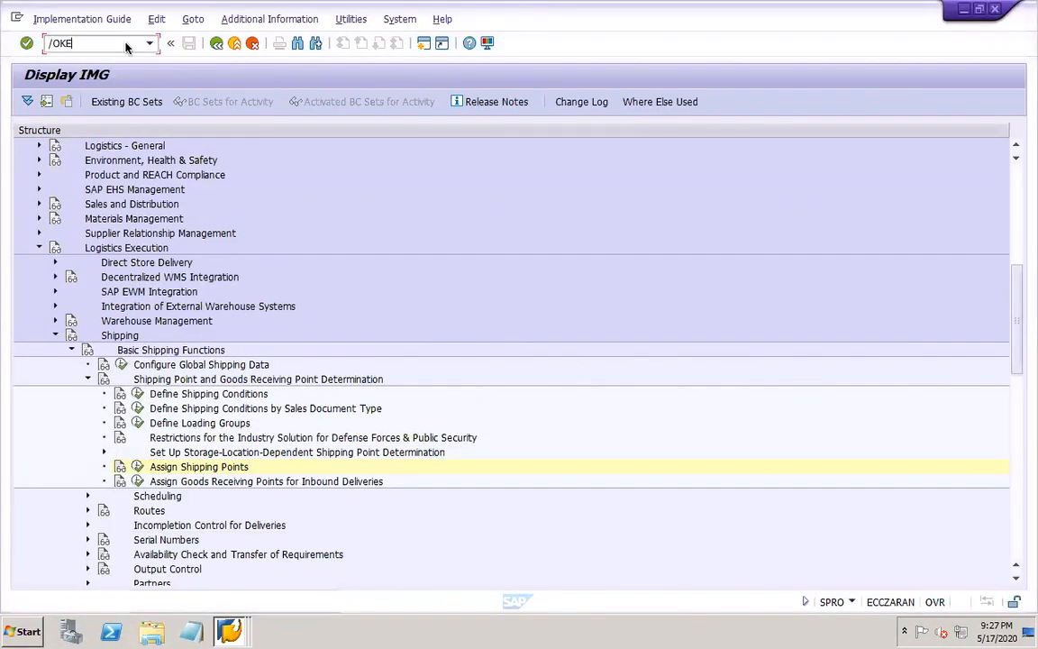
key(Return)
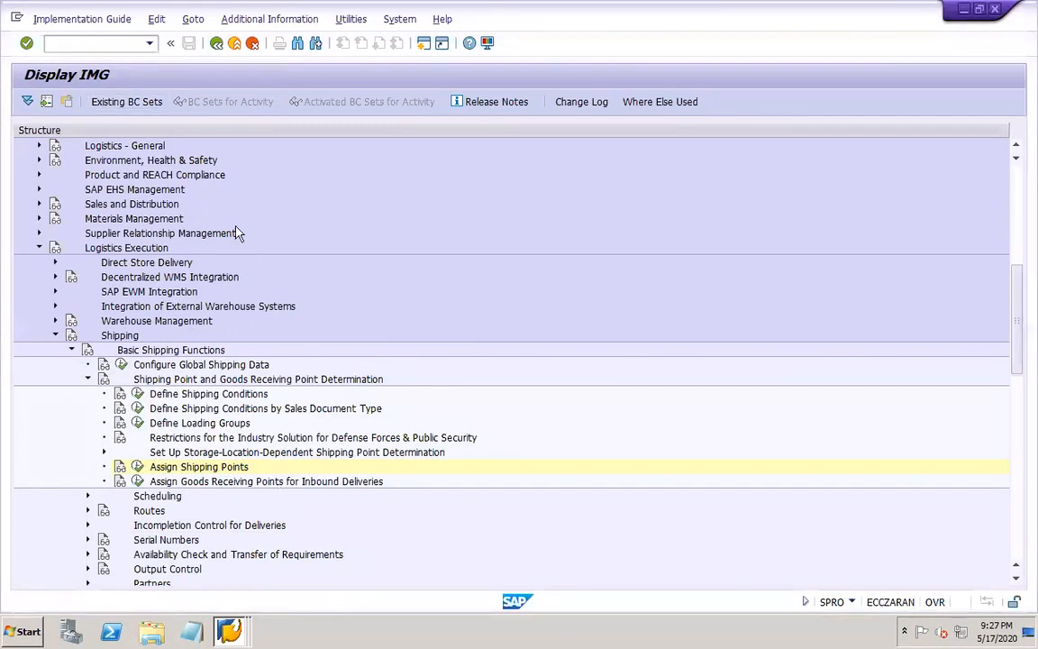
click(228, 632)
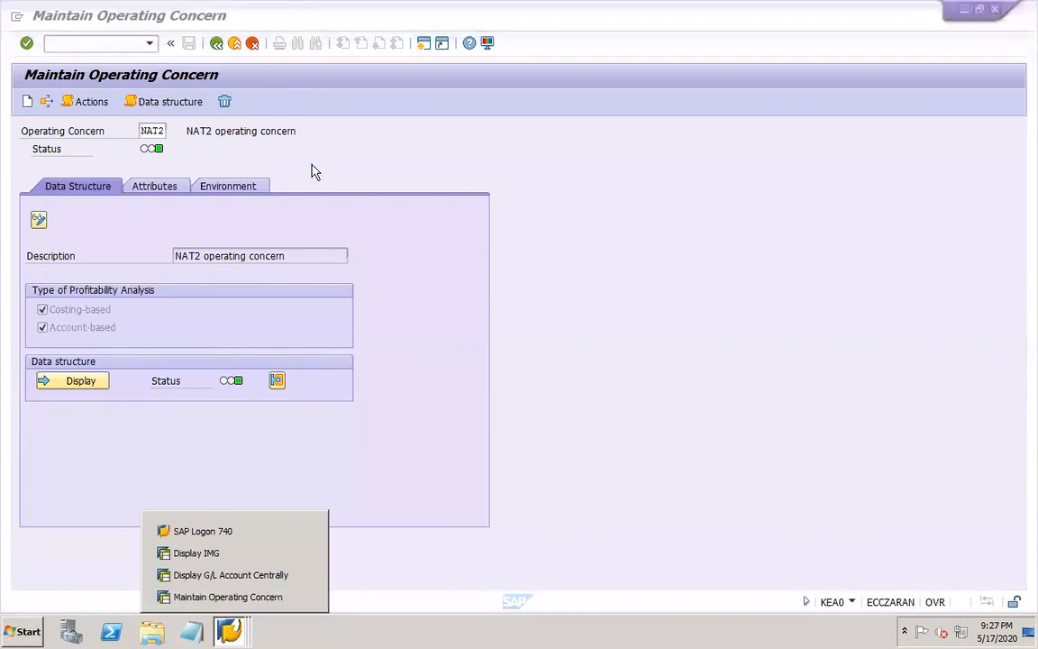
Try to create an operating concern with NAT2 still entered, and restart transaction KEA0
click(140, 137)
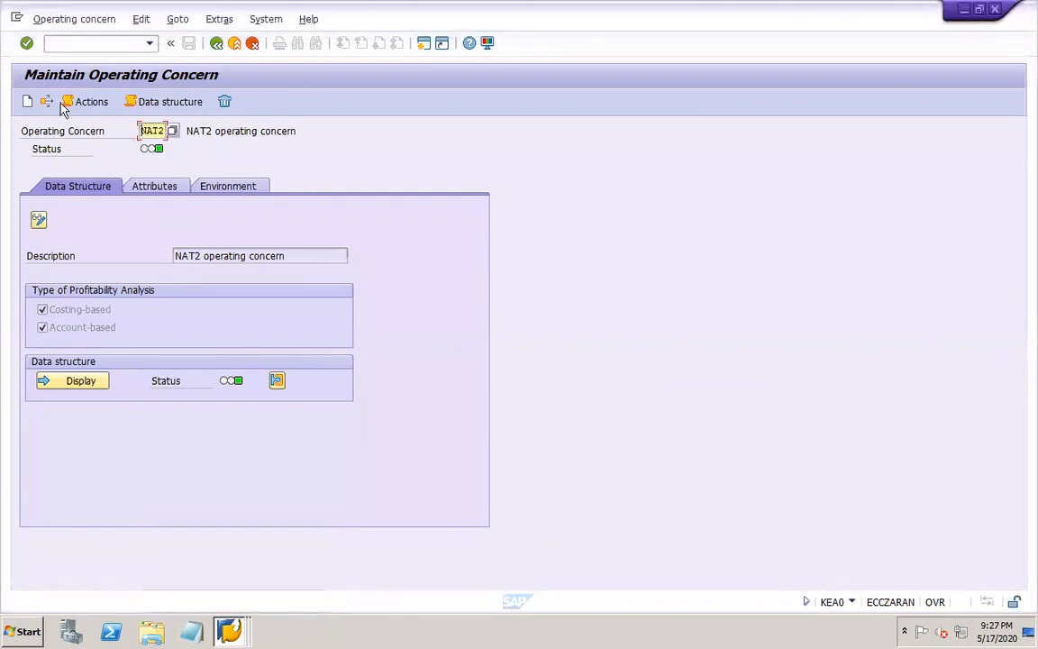
click(28, 103)
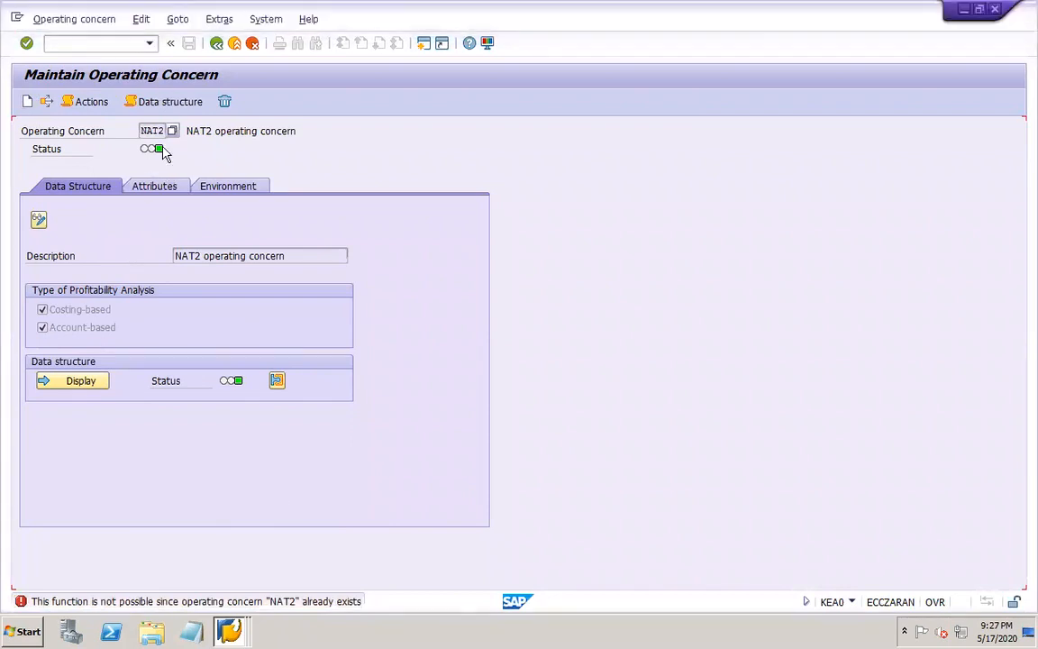
click(87, 22)
click(88, 40)
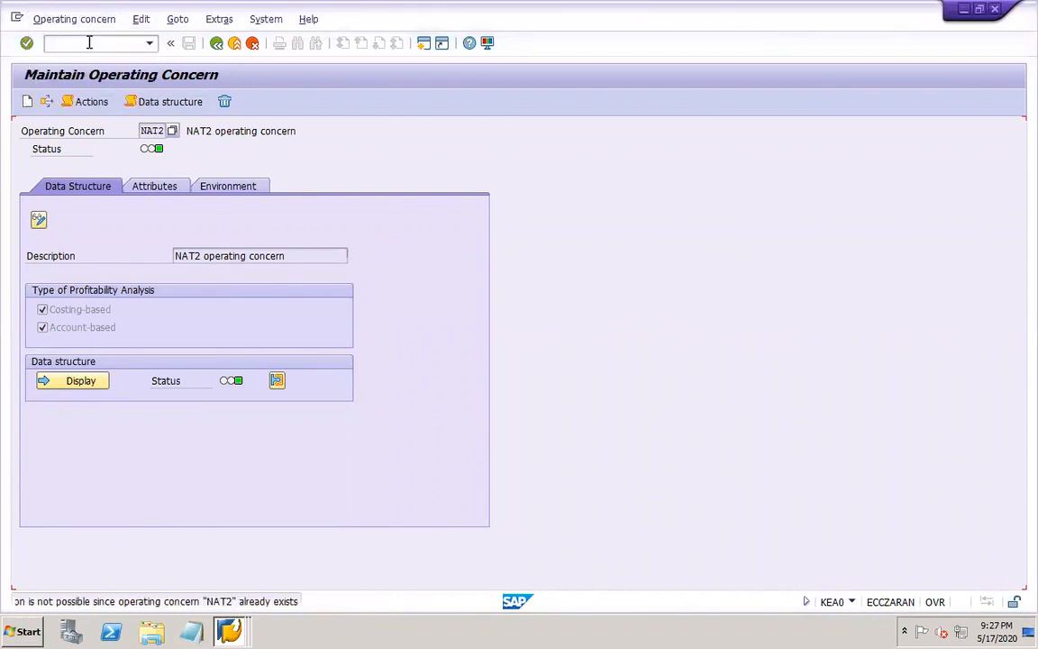
click(88, 46)
text(/)
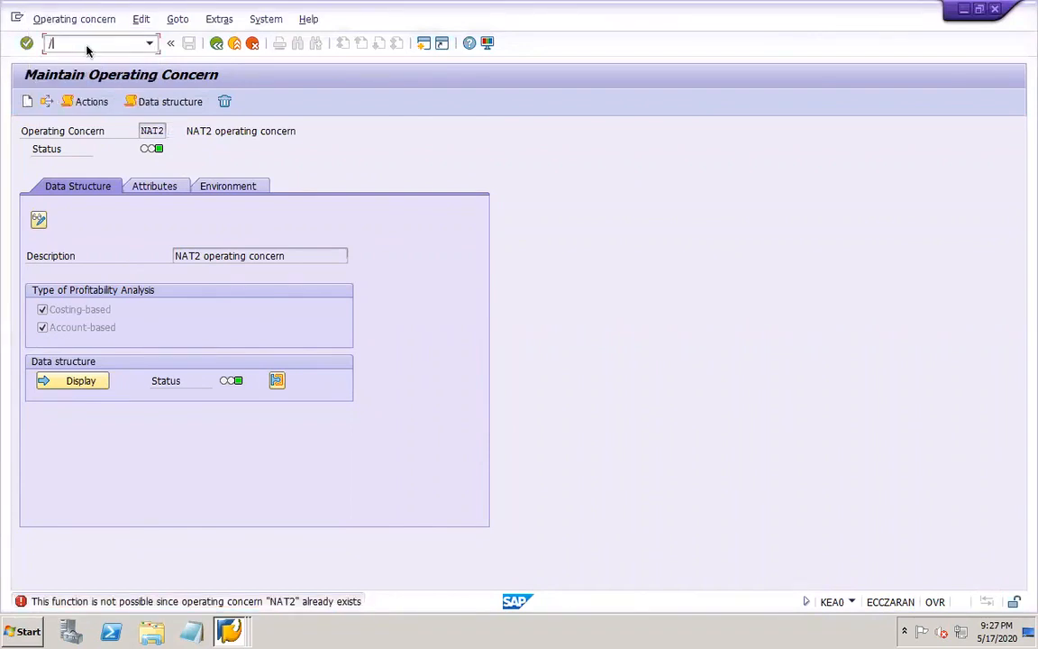
text(NKEA0)
key(Return)
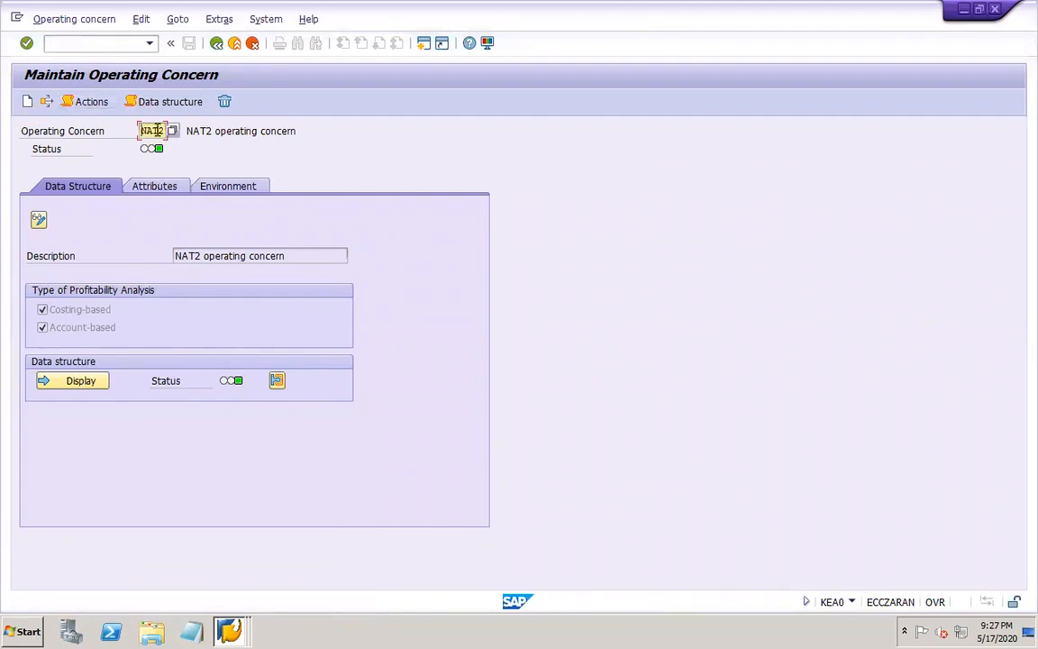
Enter DOR1 as the operating concern, agree to create it, and accept the cross-client settings caution
drag(138, 132, 186, 132)
key(BackSpace)
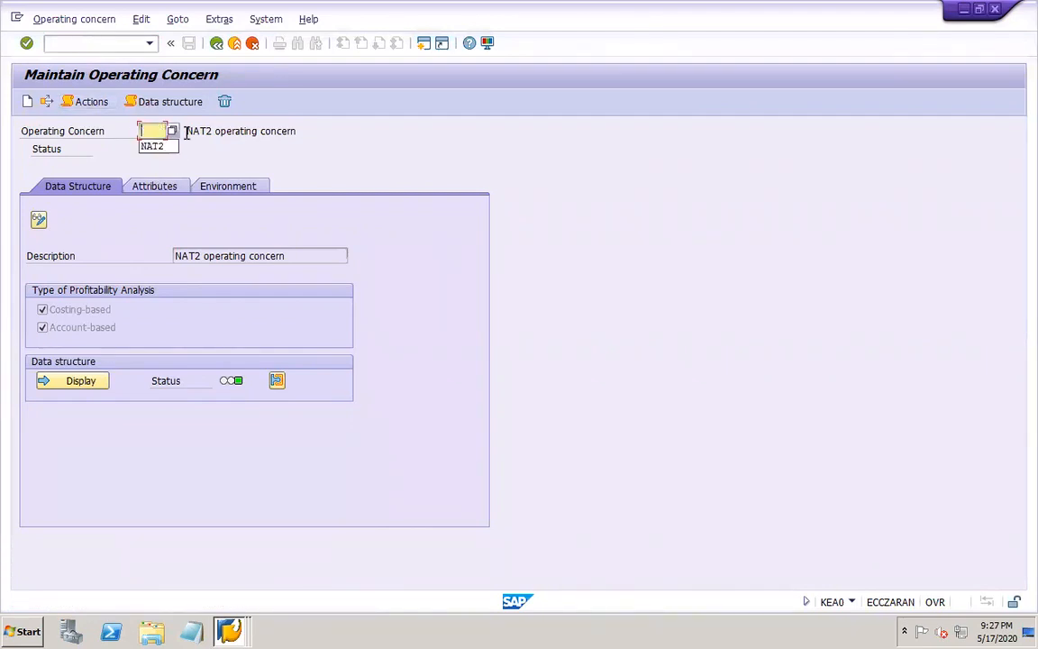
text(DOR1)
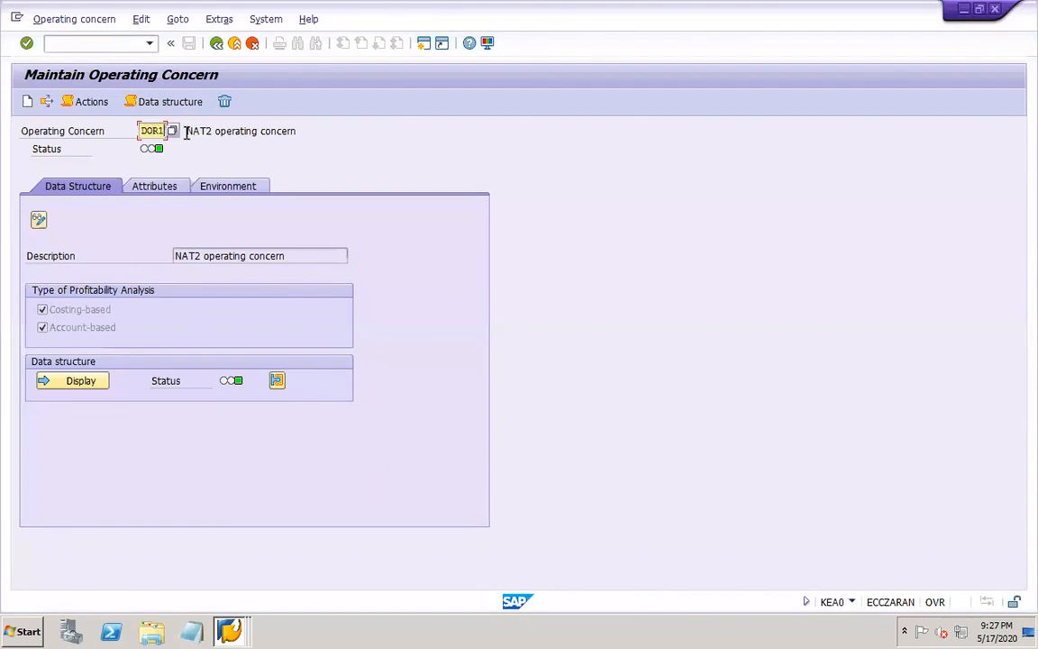
key(Return)
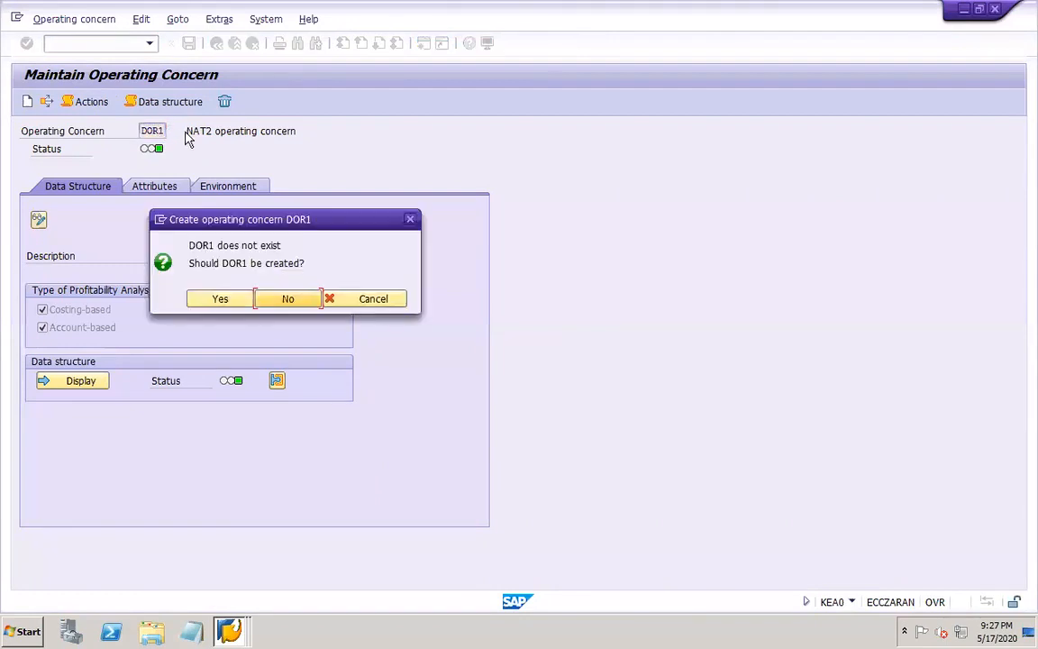
click(220, 299)
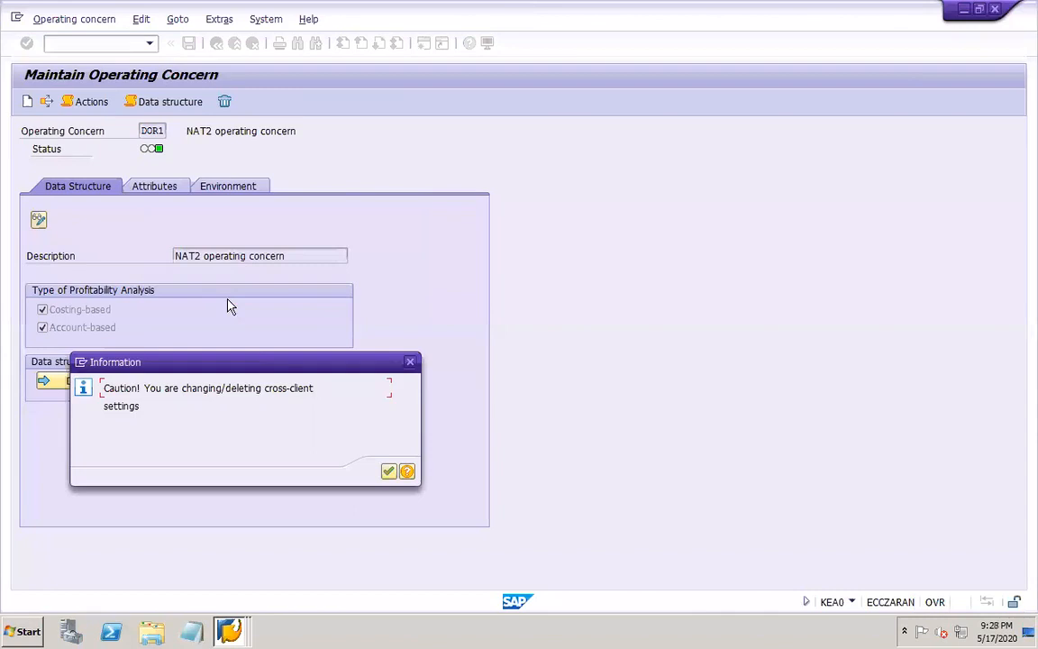
click(388, 472)
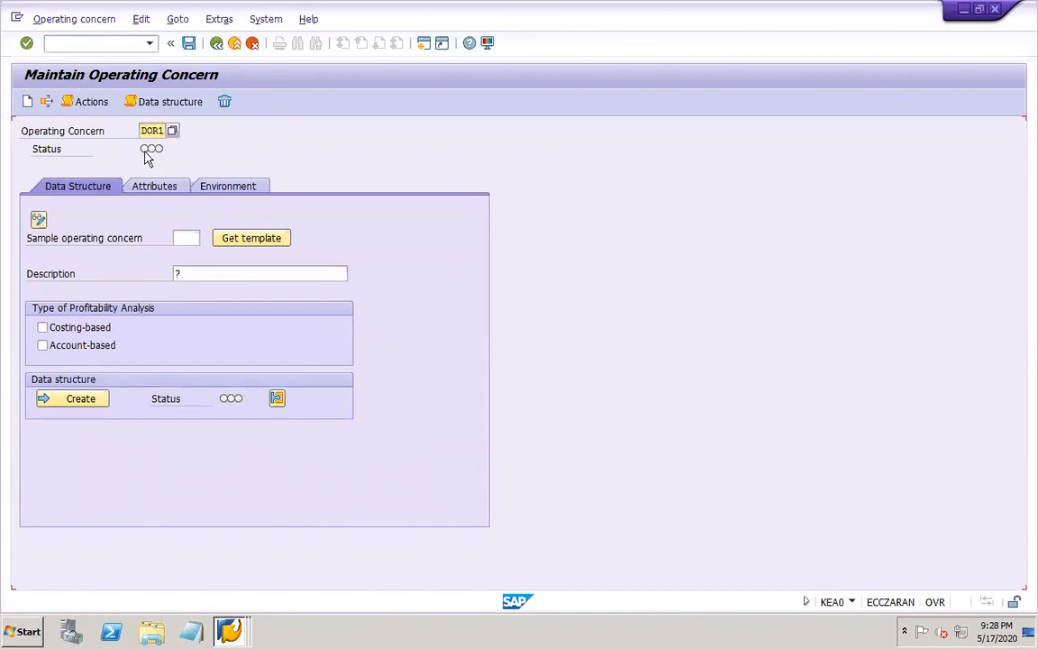
Describe the operating concern as "DOR1 operating concern" and enable both costing-based and account-based profitability analysis
mouse_move(149, 151)
click(204, 277)
text(D)
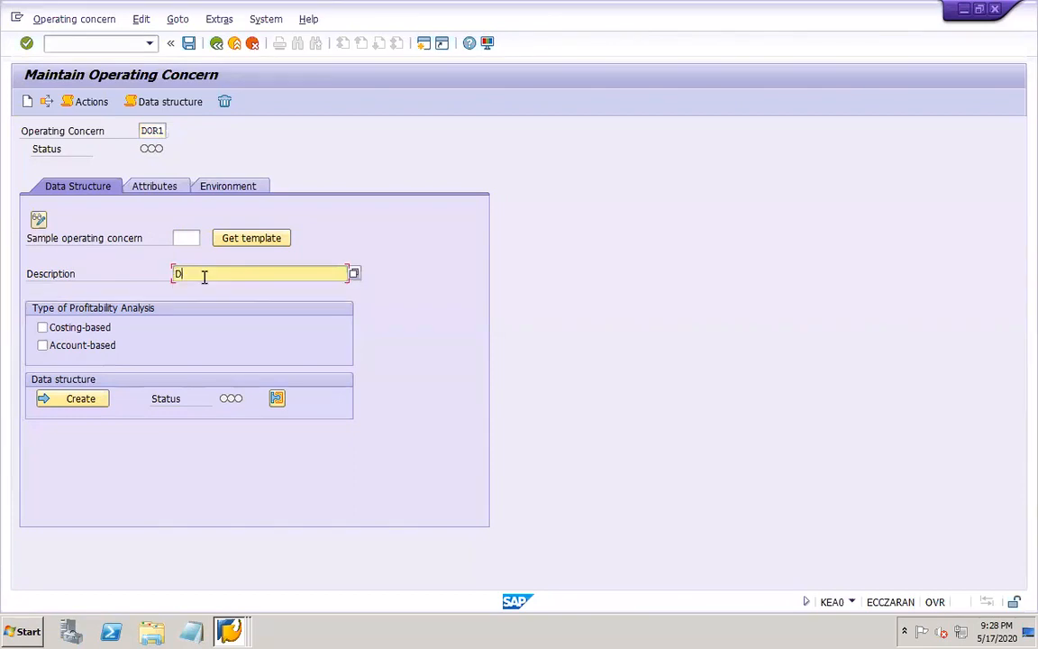
text(OR1 Operating concern)
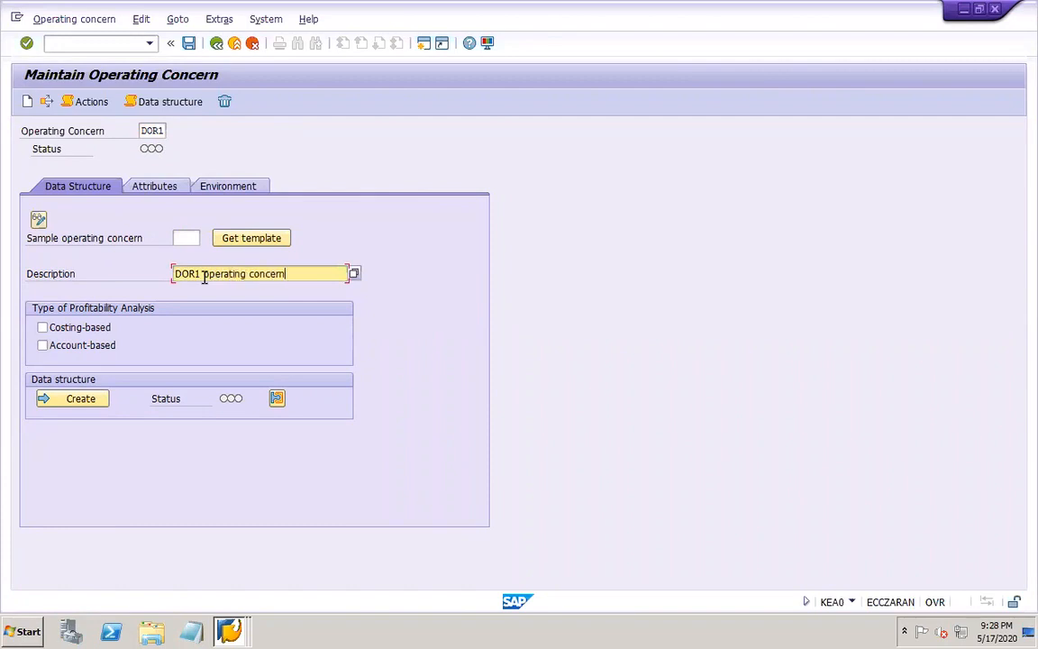
click(84, 332)
click(87, 346)
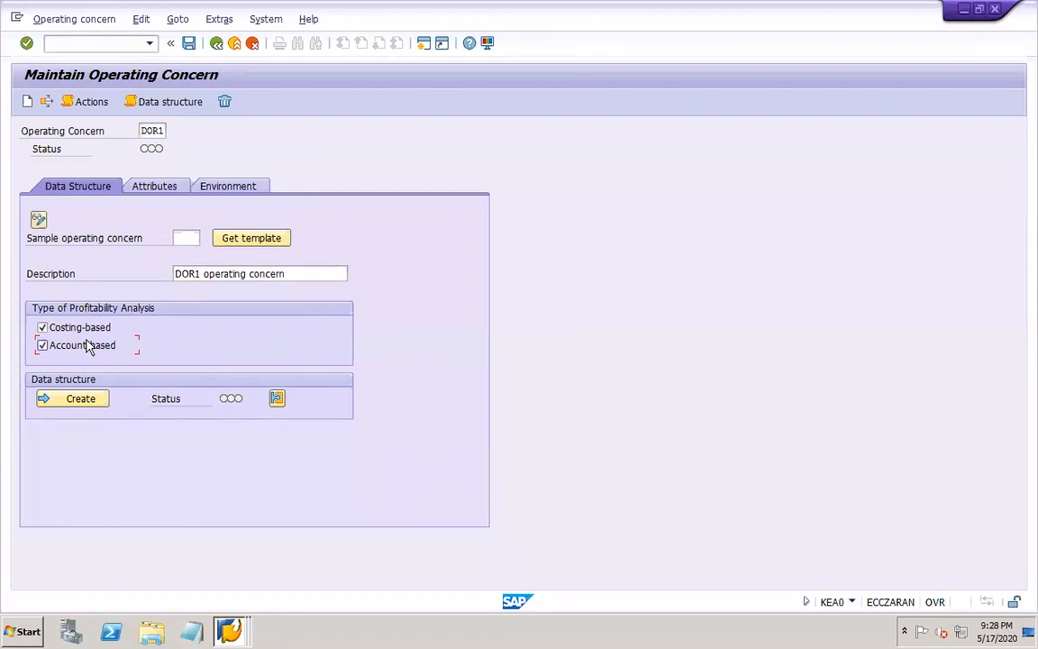
Set the operating concern currency to USD, enable company code currency, and choose fiscal year variant DO (DOR1 FYV) in the attributes
click(159, 188)
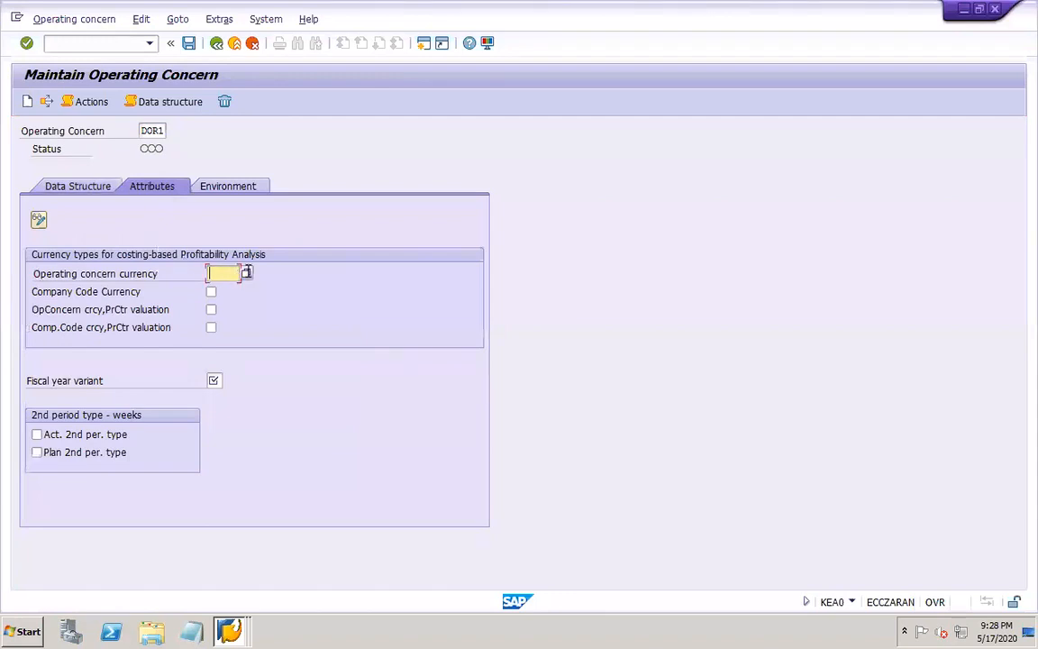
click(225, 275)
click(231, 289)
click(211, 291)
click(216, 380)
click(227, 380)
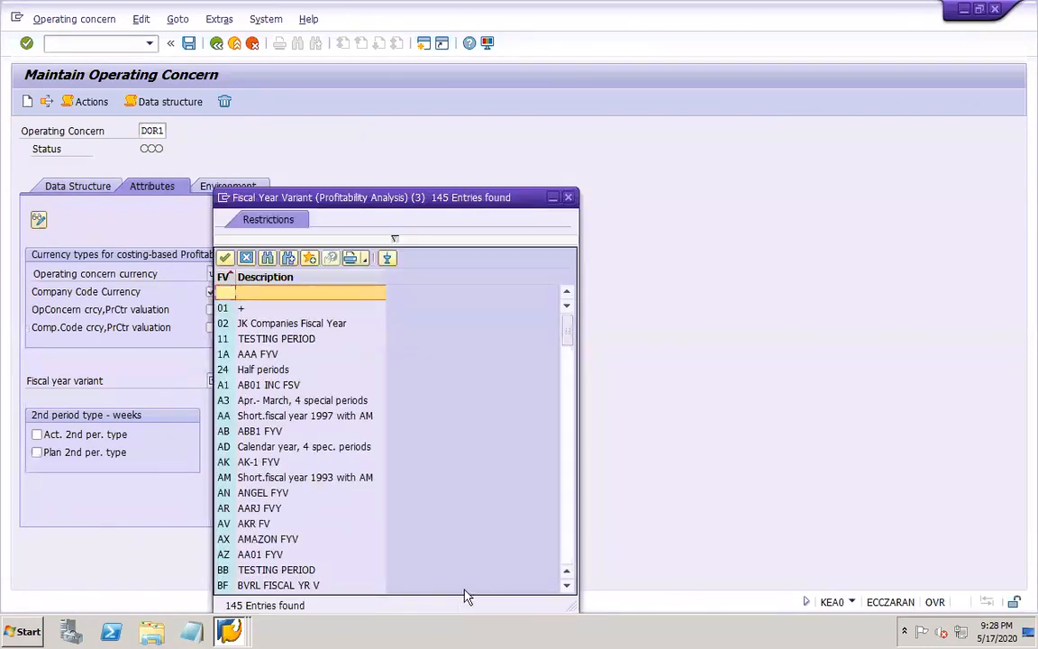
click(566, 547)
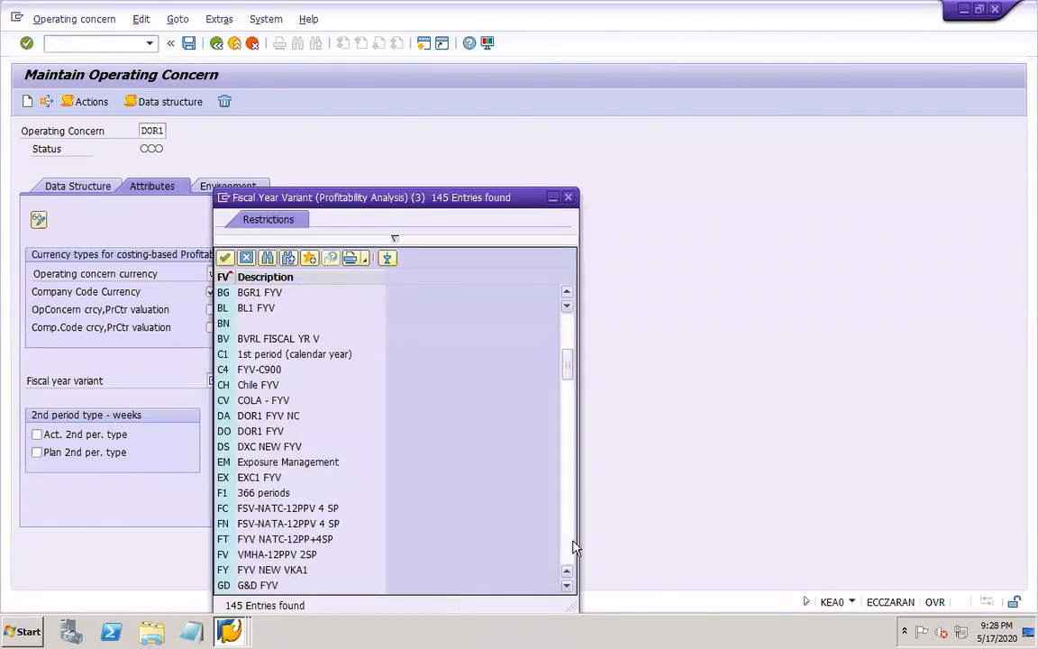
click(278, 434)
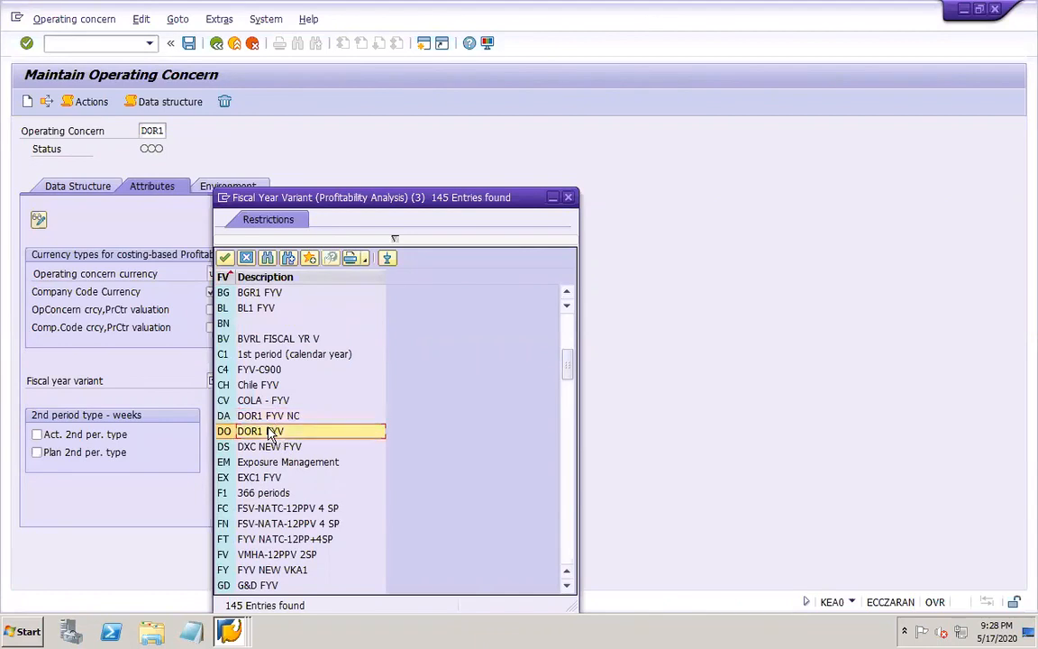
double_click(269, 433)
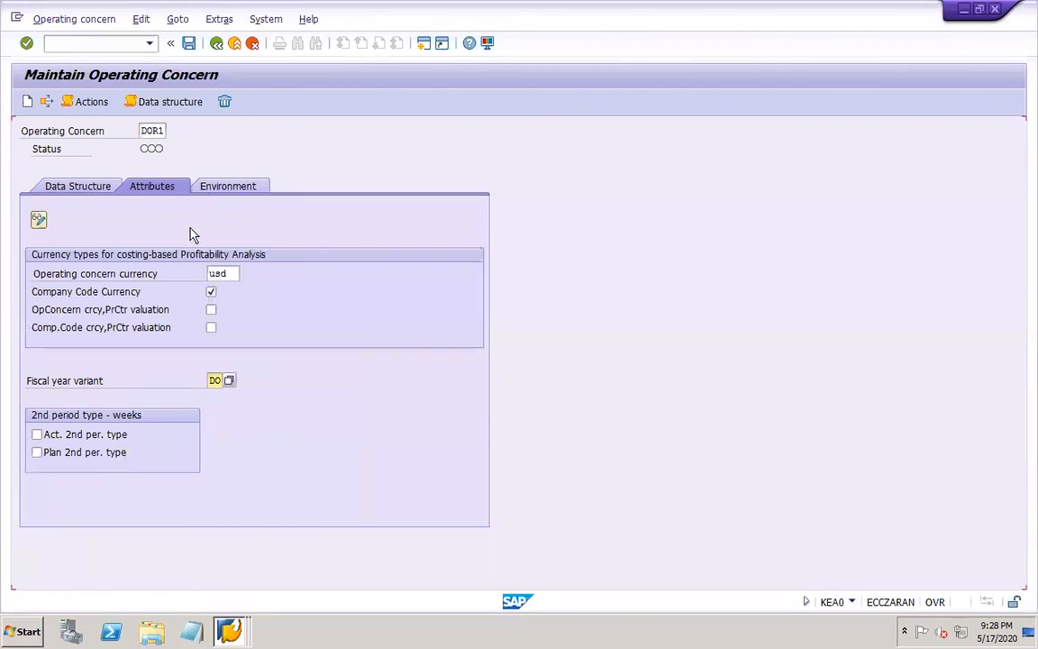
Review the environment settings, return to the data structure settings, and save the DOR1 operating concern
click(225, 188)
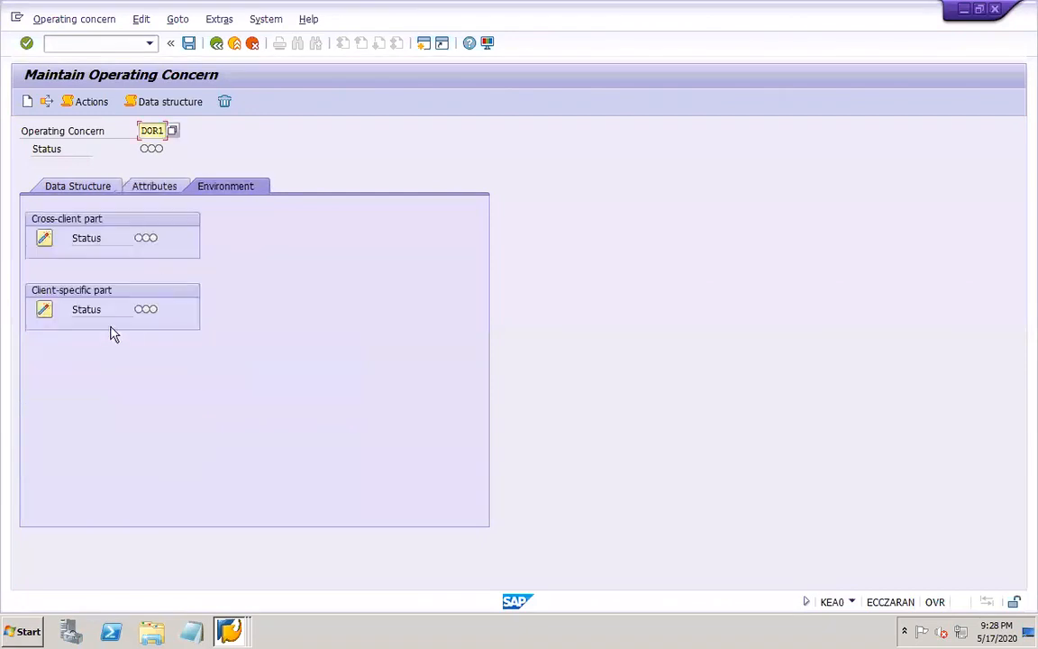
click(153, 187)
click(66, 182)
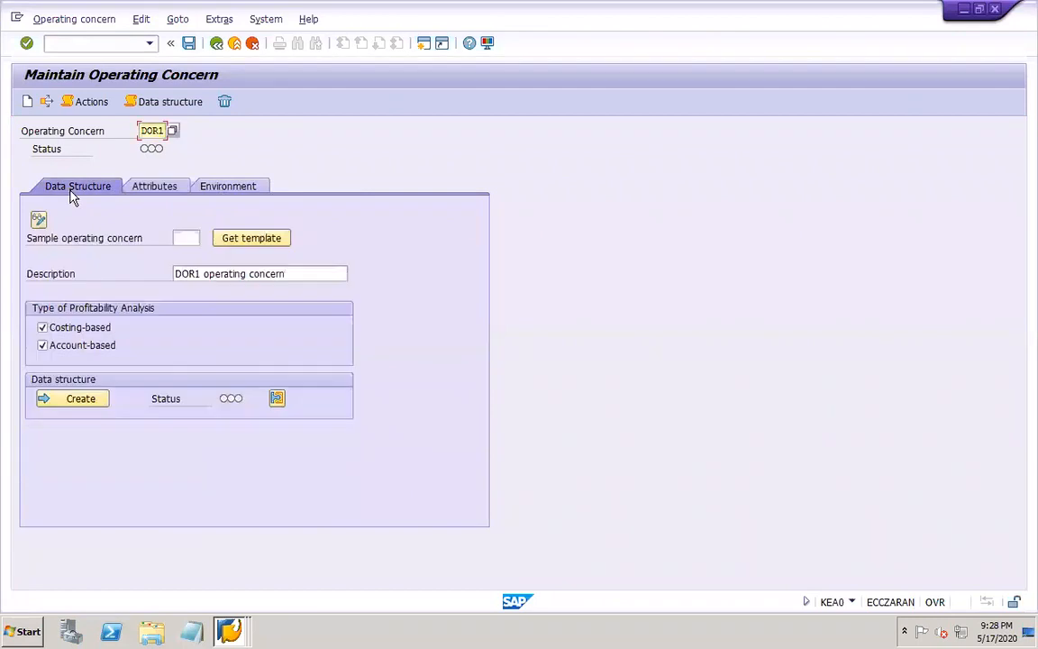
click(188, 44)
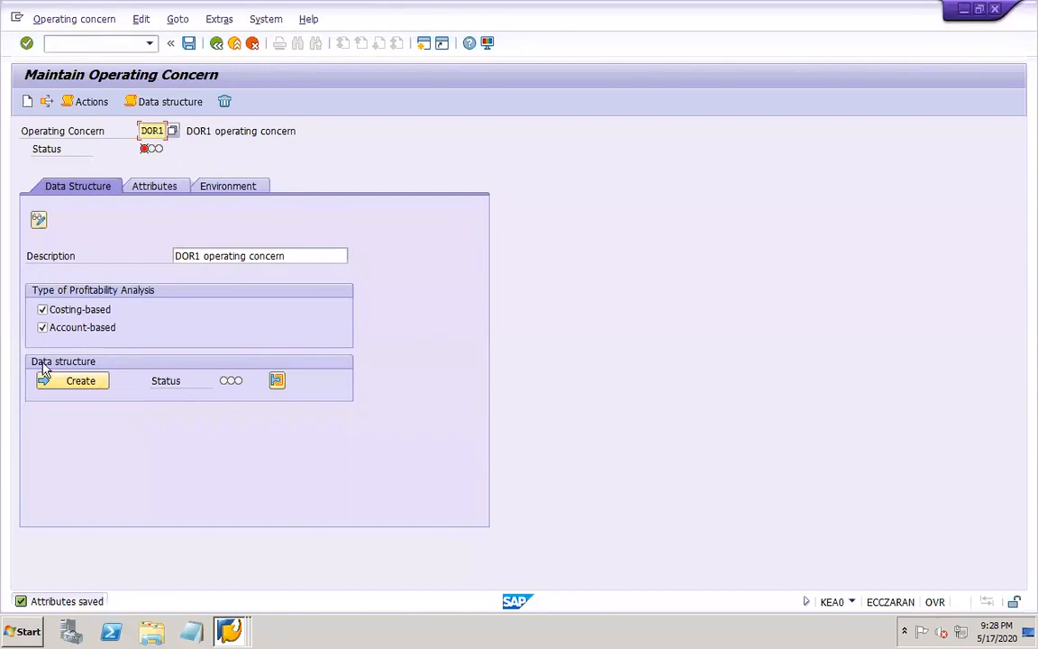
Create the DOR1 data structure and transfer the Sales employee characteristic (KMVTNR) into it
click(98, 381)
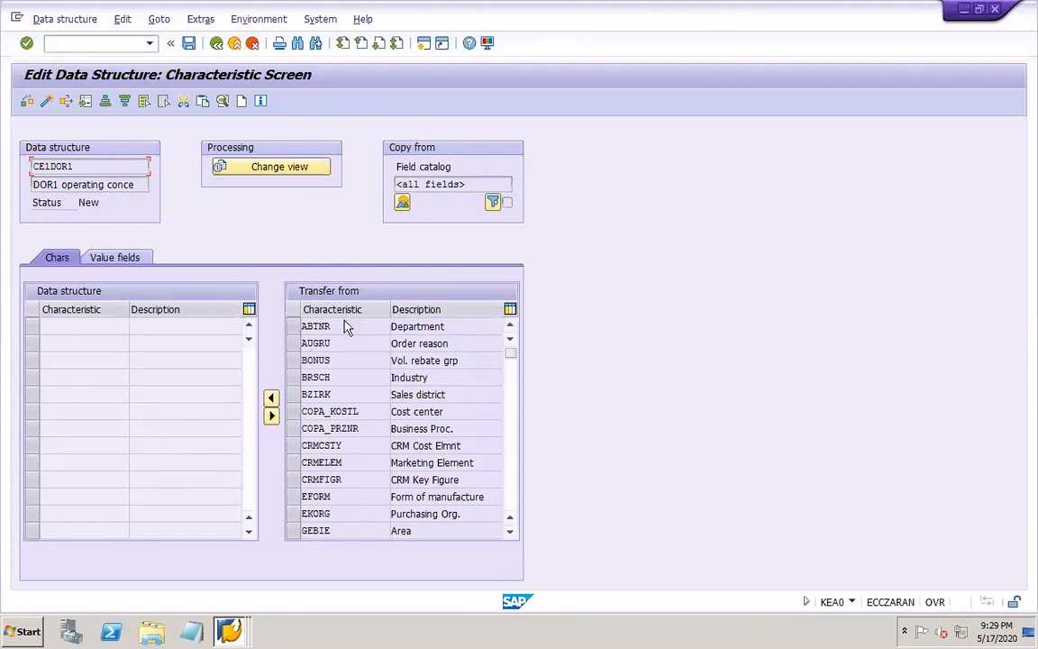
click(507, 509)
click(507, 509)
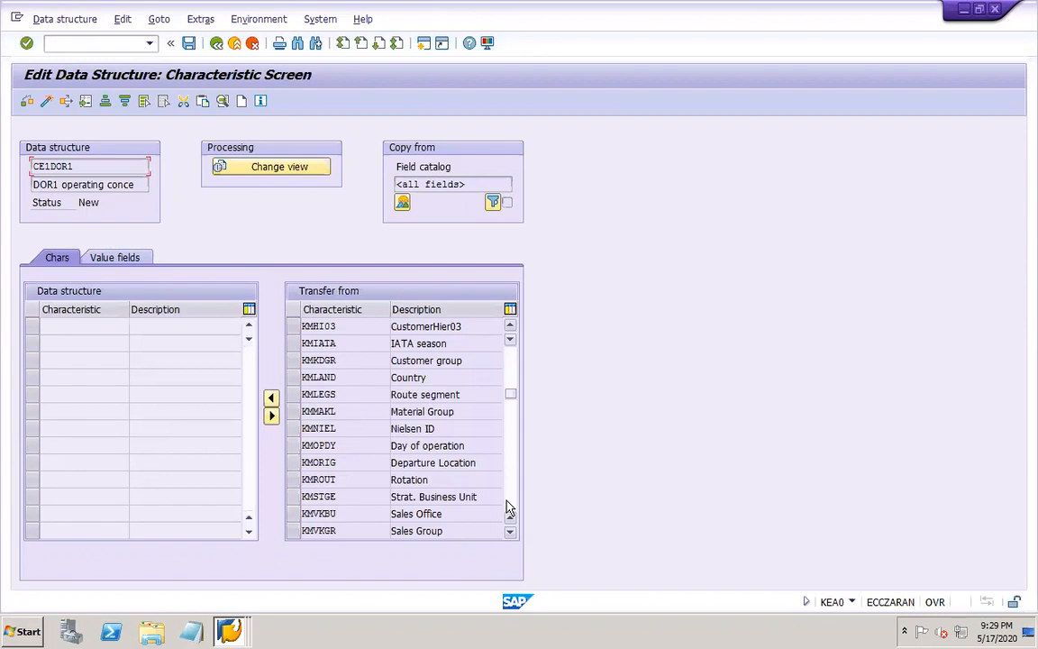
click(446, 514)
click(509, 498)
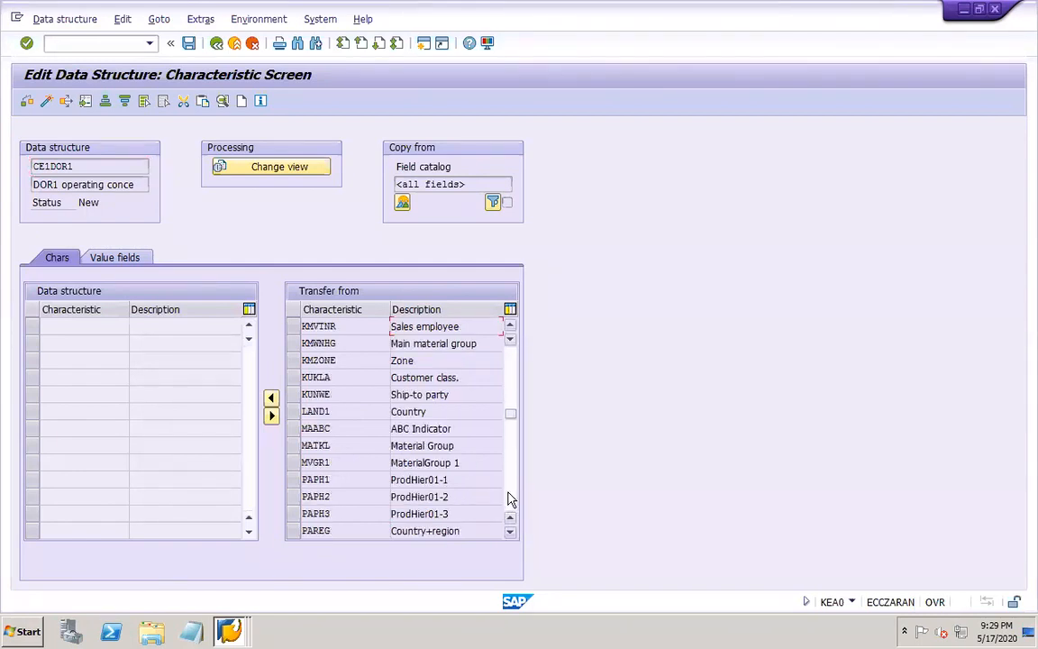
click(293, 330)
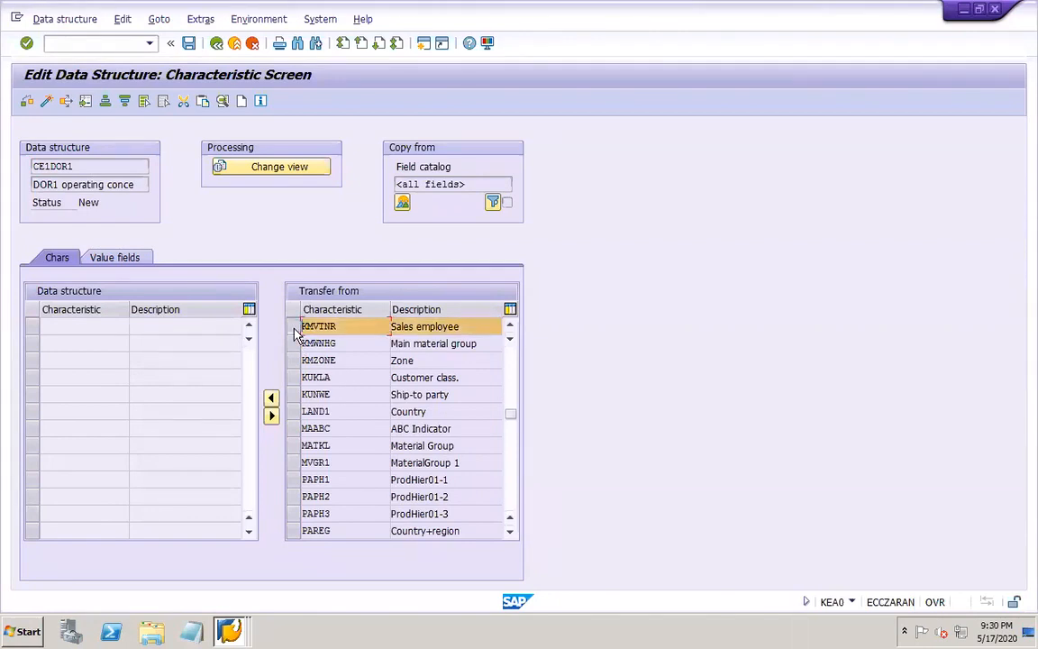
mouse_move(489, 9)
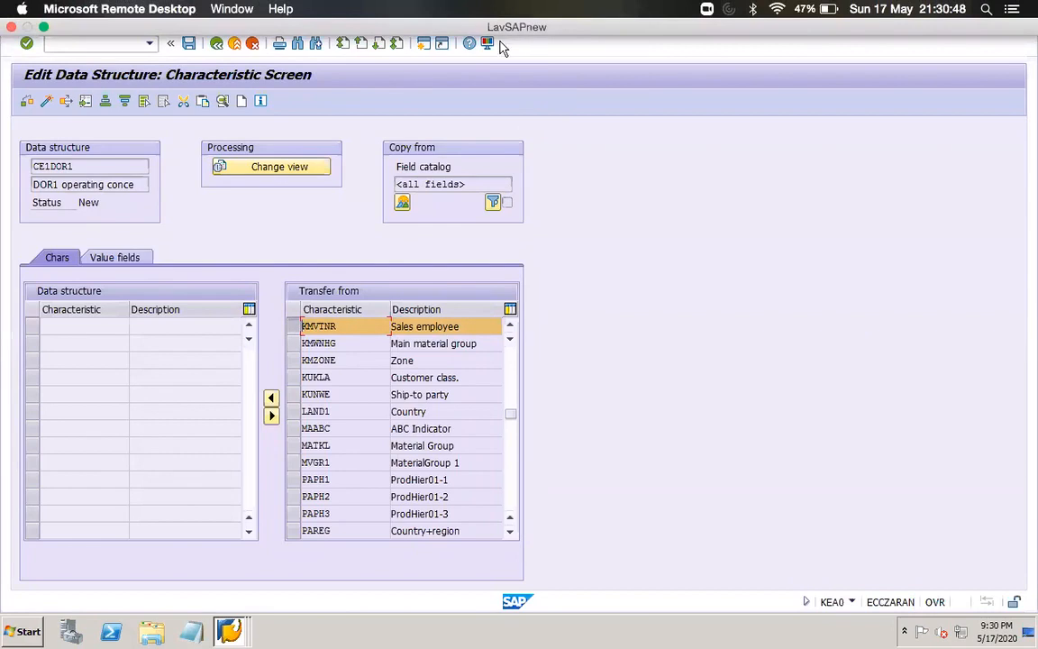
click(271, 399)
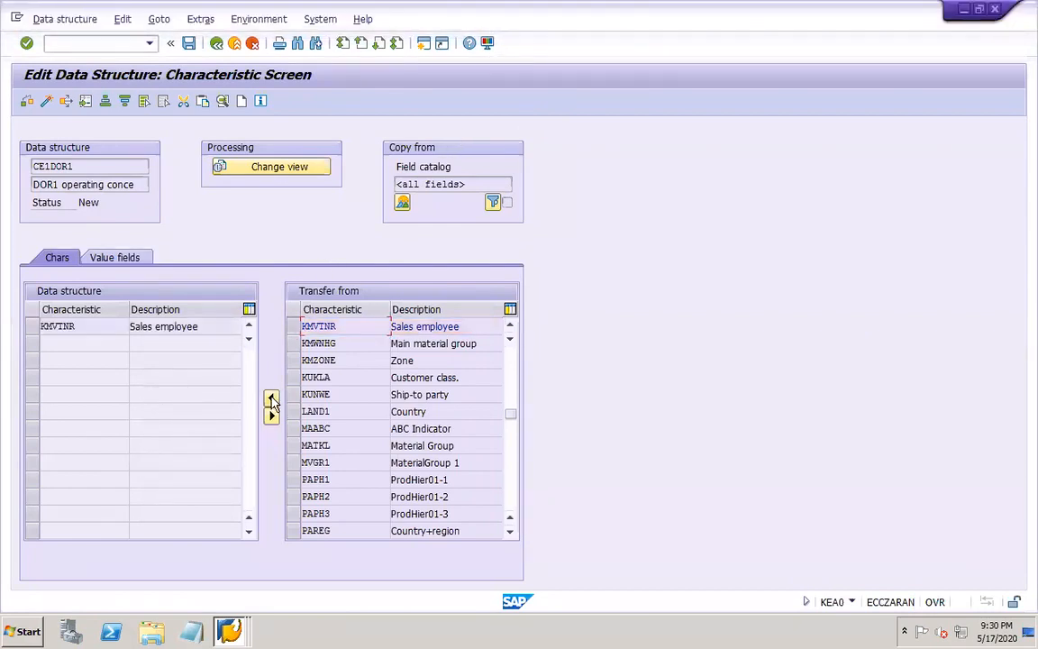
Transfer the Revenue value field (VV010) into the DOR1 data structure
click(115, 260)
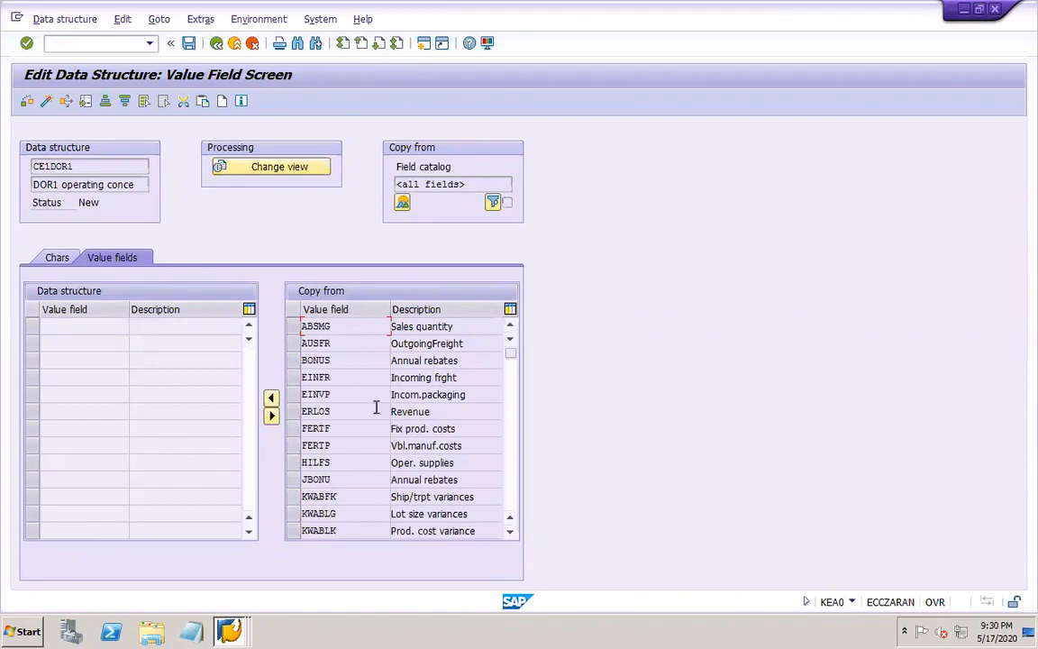
click(59, 260)
mouse_move(348, 8)
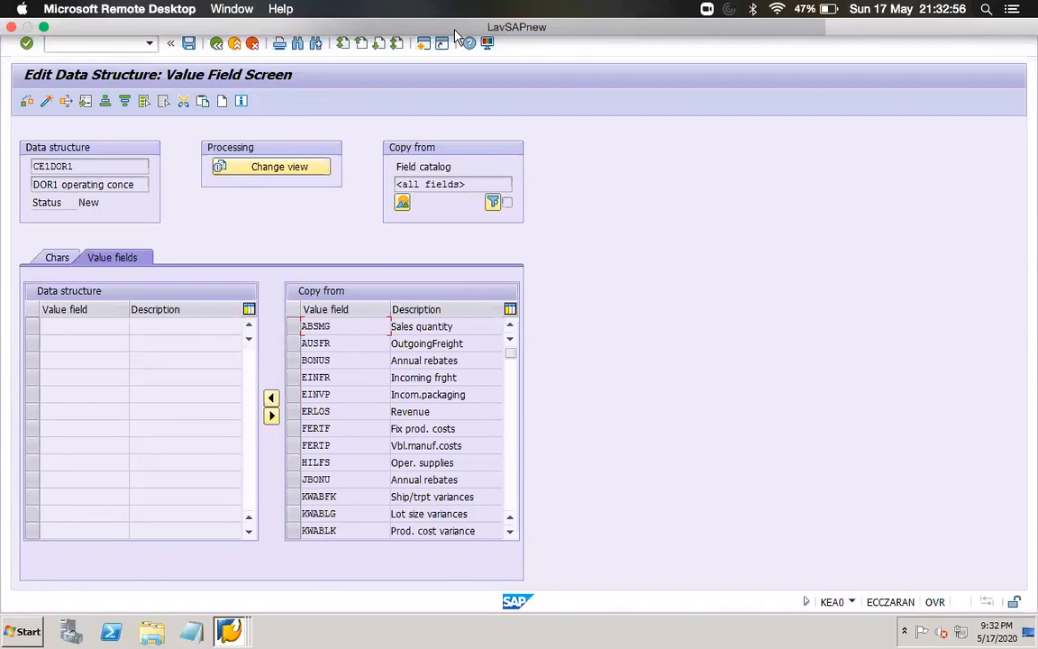
click(510, 502)
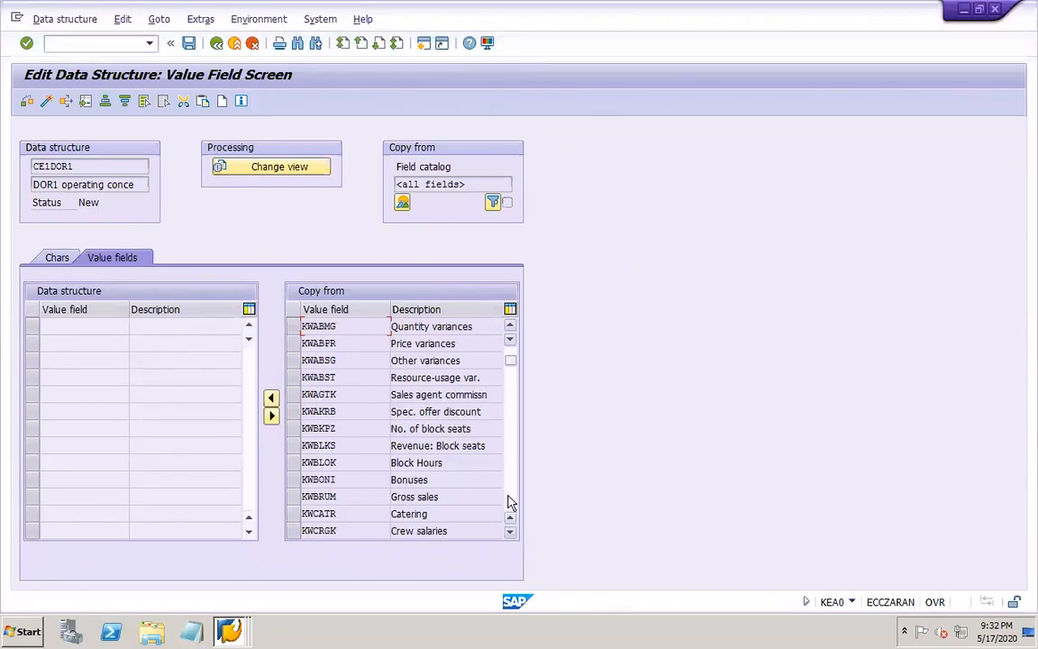
click(510, 502)
click(509, 502)
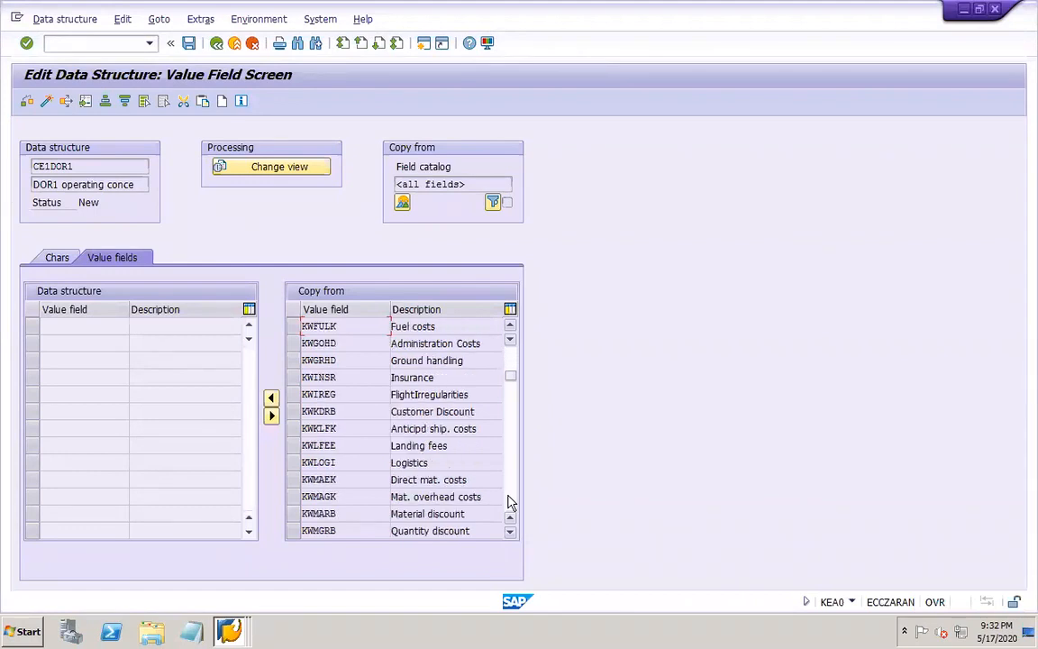
click(510, 502)
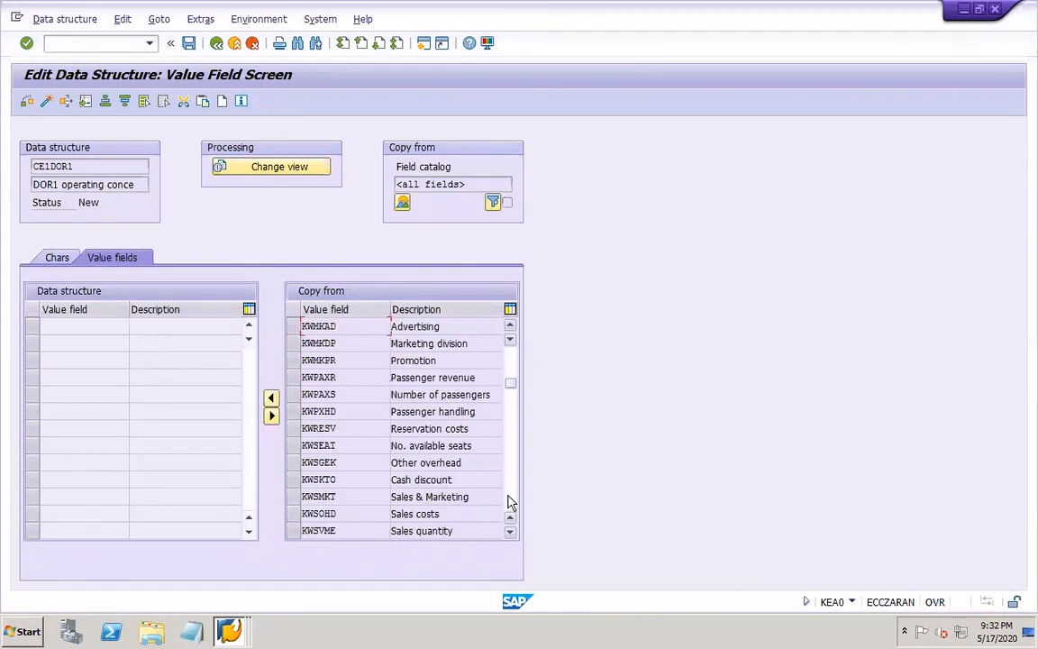
click(510, 502)
click(510, 502)
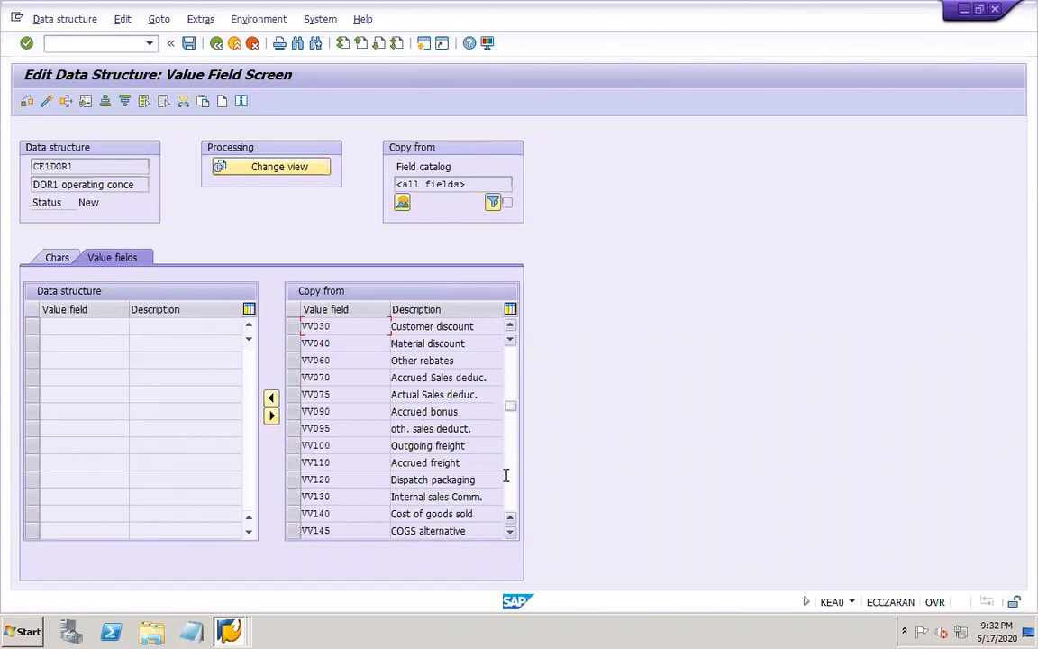
click(508, 358)
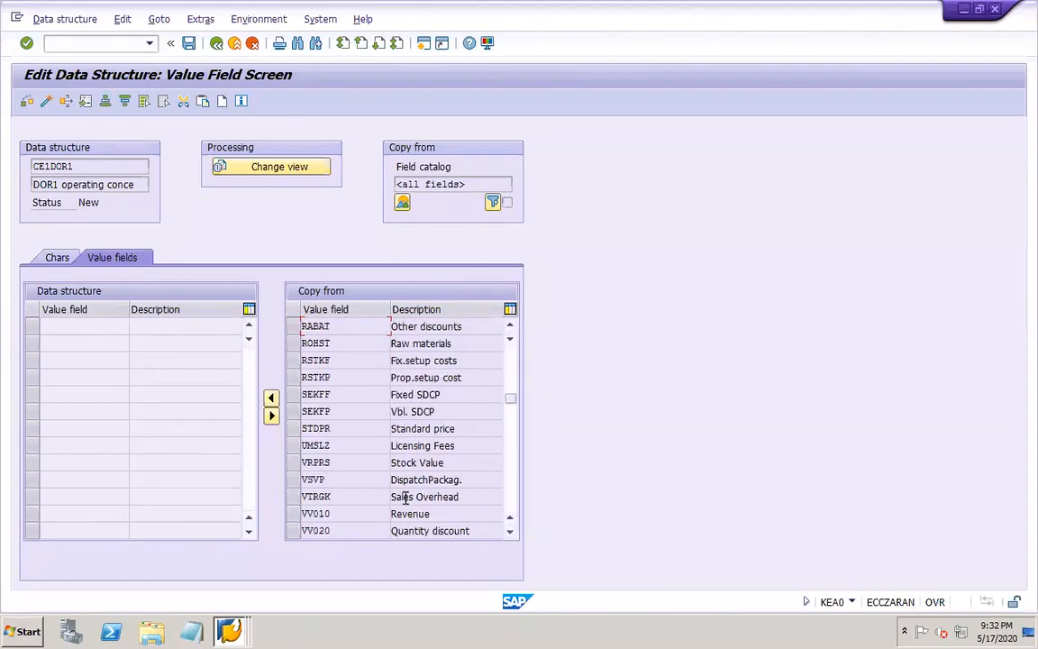
click(293, 513)
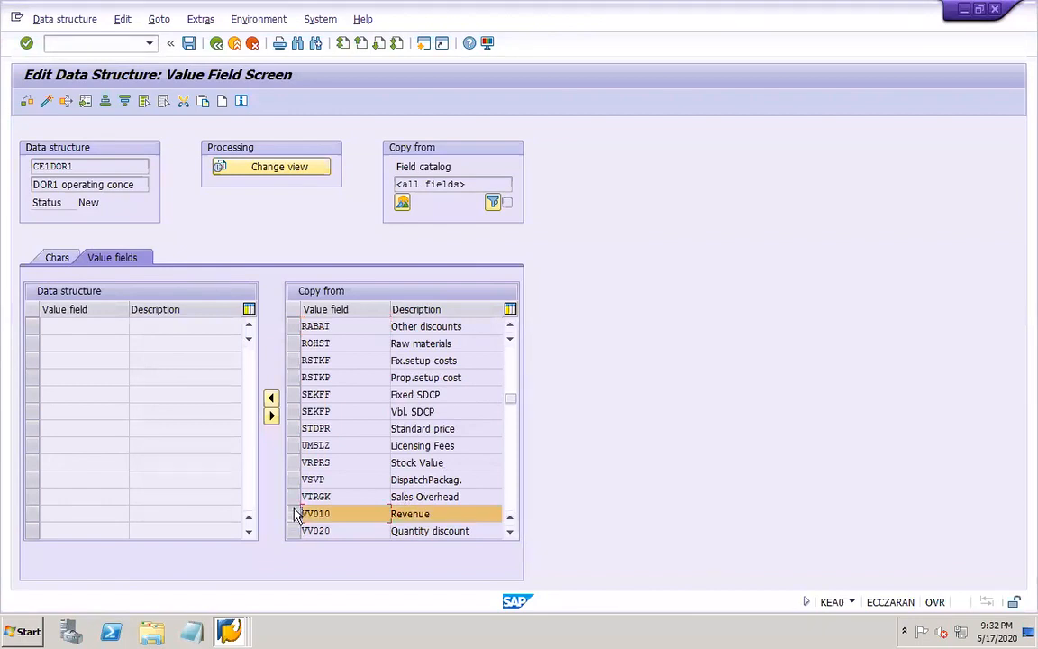
click(270, 397)
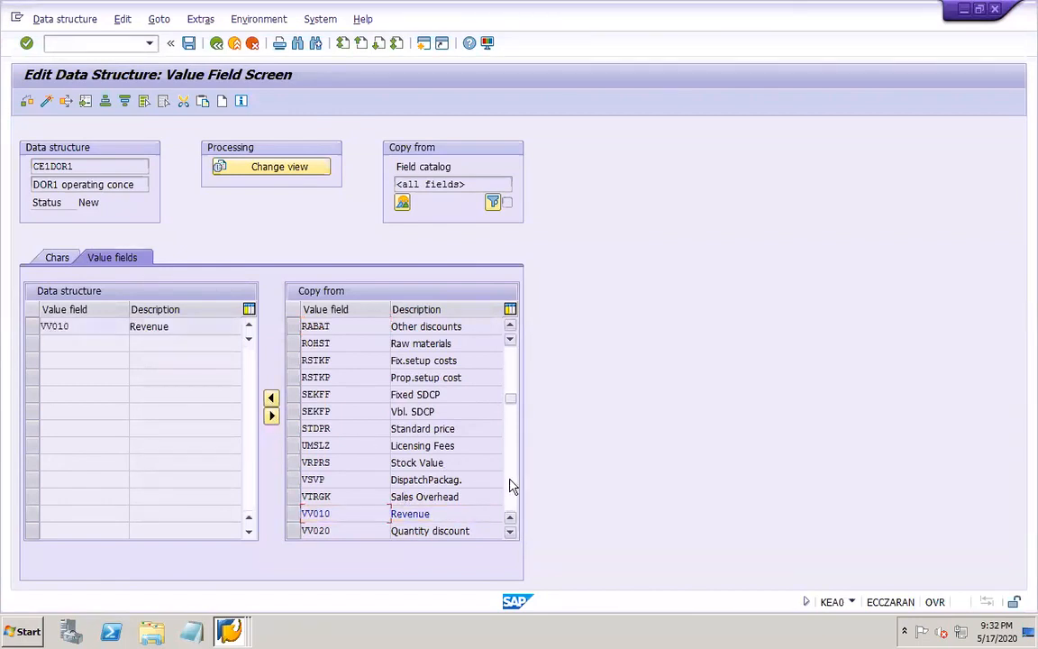
Transfer the Cost of goods sold value field (VV140) into the data structure and activate the structure
click(510, 485)
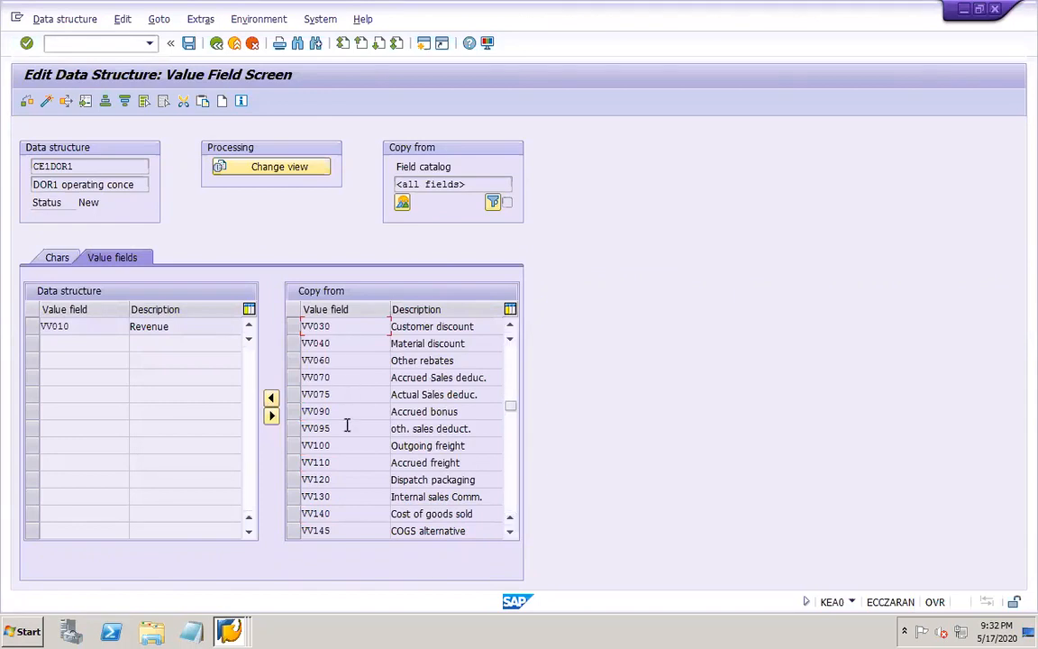
click(293, 515)
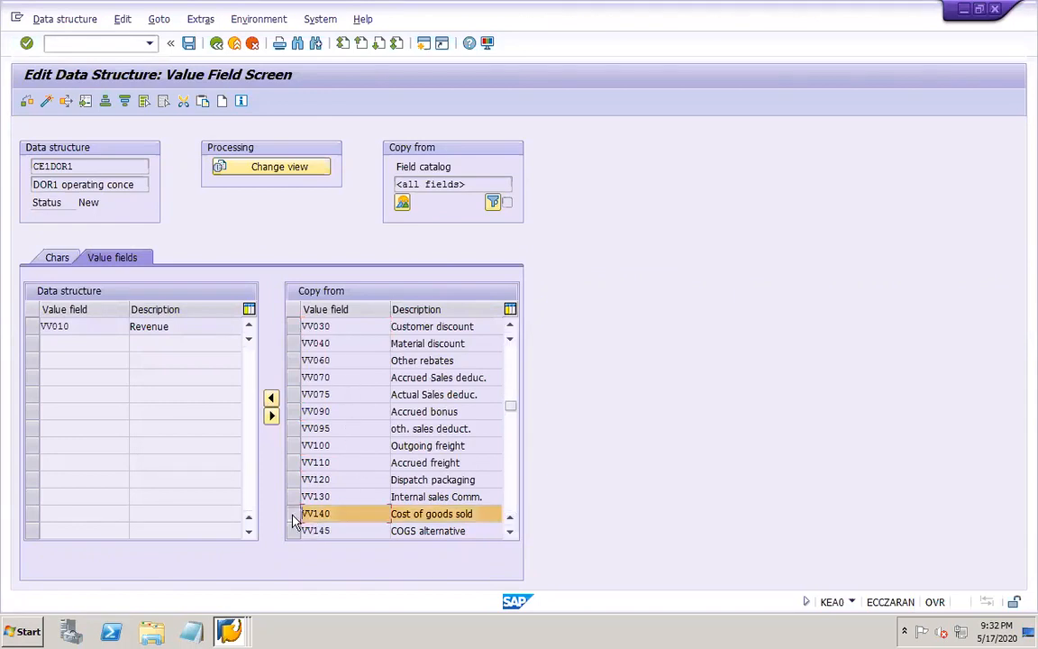
click(272, 399)
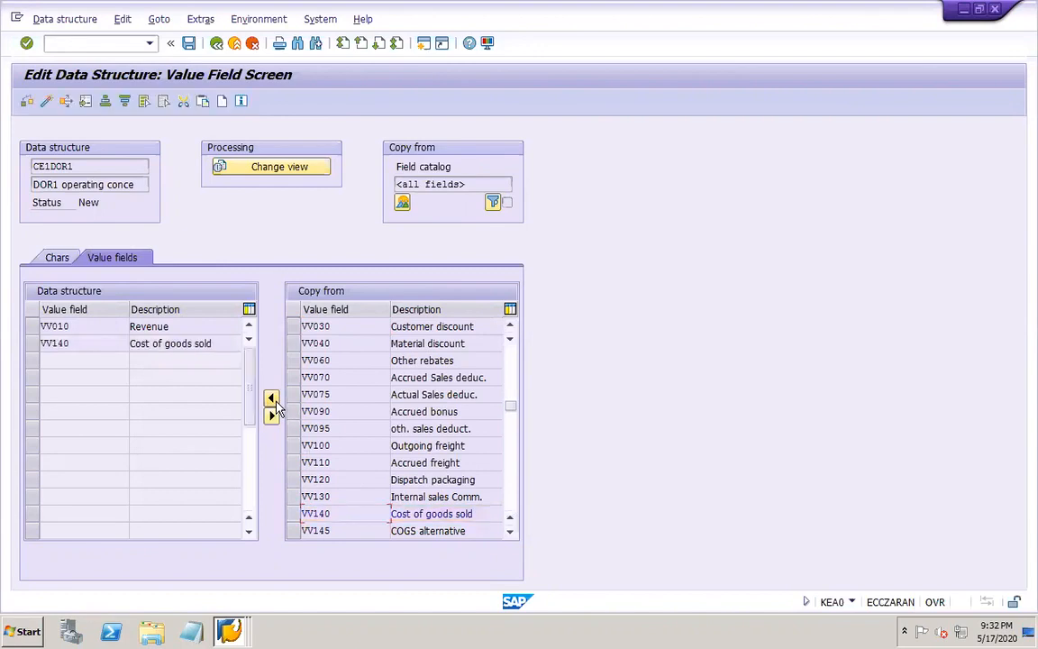
click(80, 326)
click(79, 342)
click(45, 103)
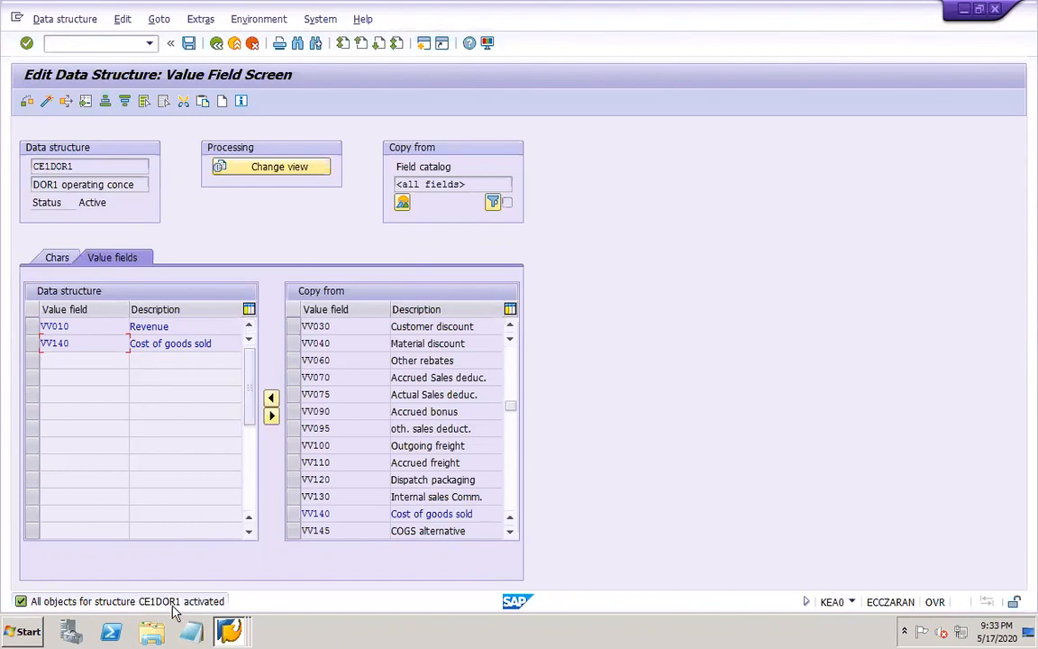
Switch to the PowerPoint work notes and add the heading "Tables in CoPA:" below the operating concern line on slide 50
mouse_move(399, 642)
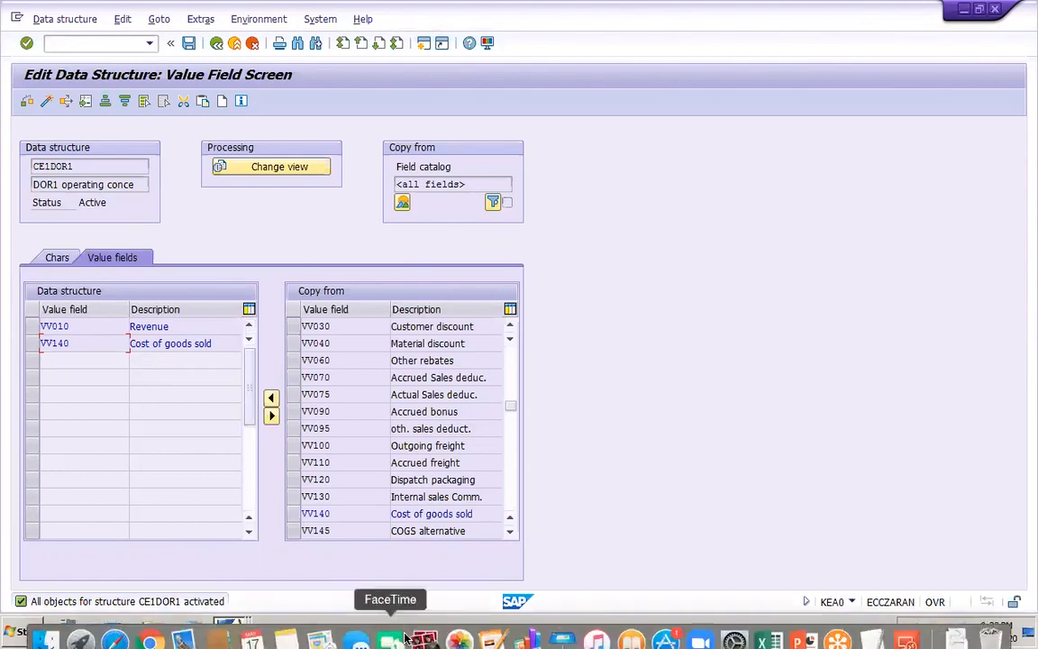
click(797, 627)
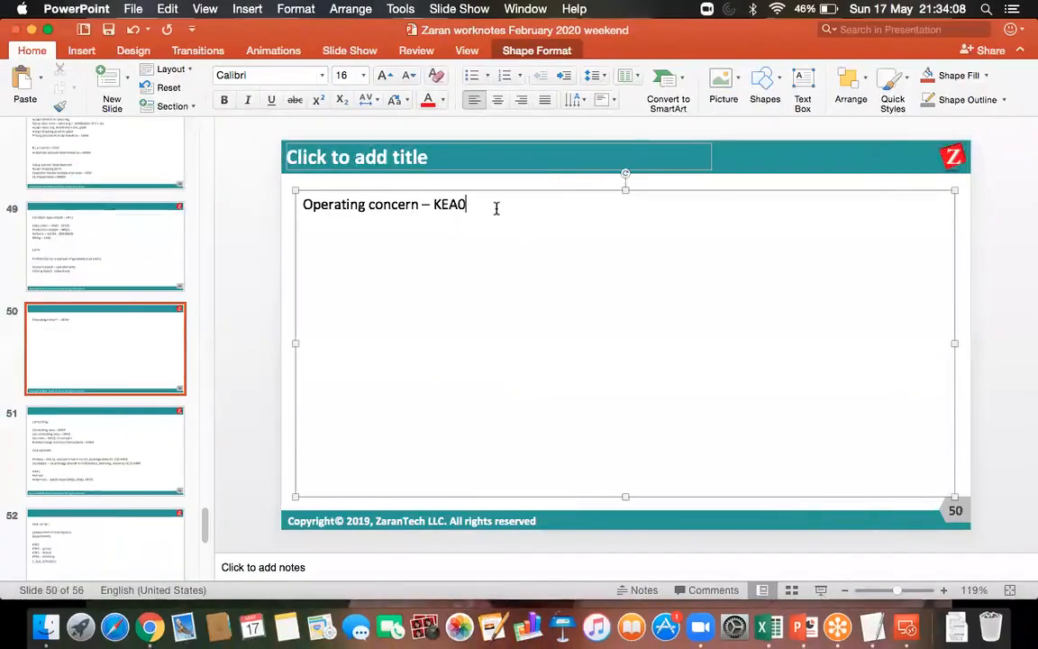
key(Return)
key(Return)
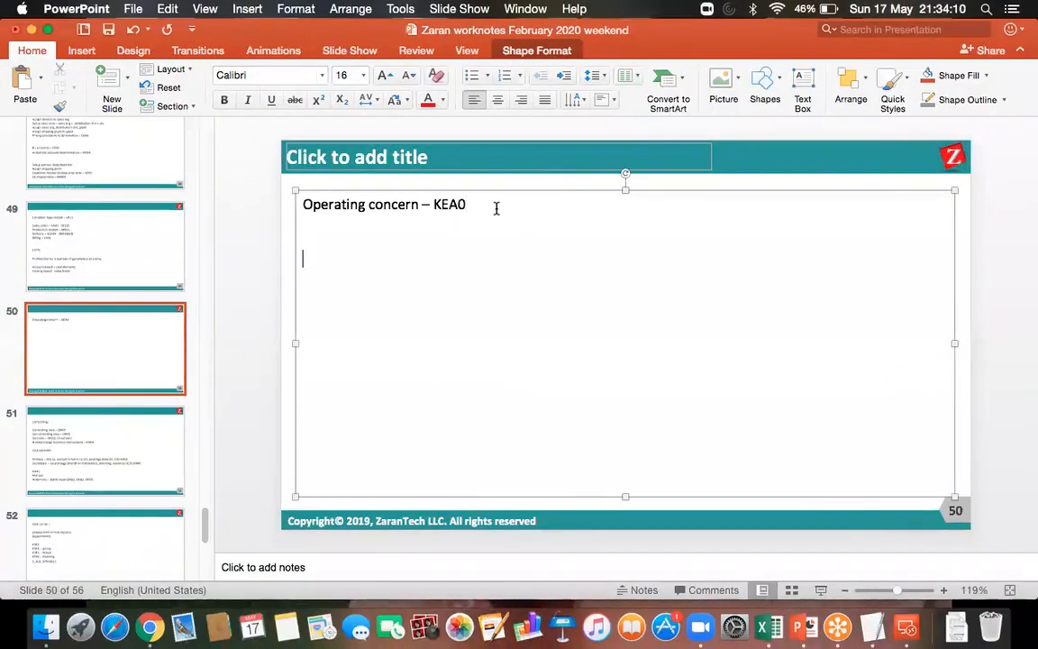
text(Tables)
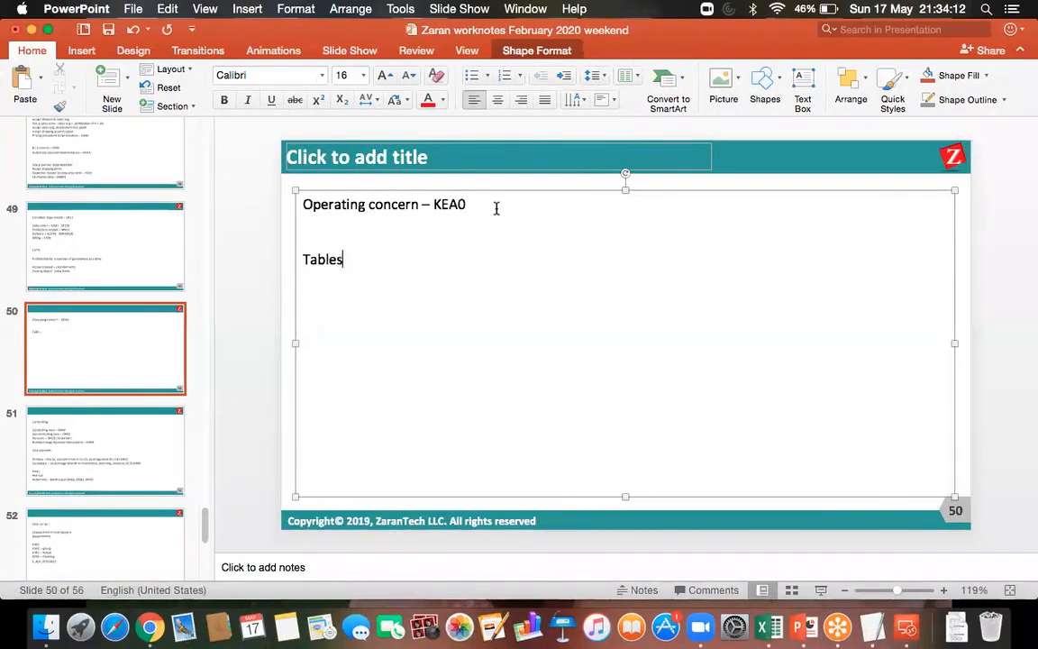
text( in CoPA:)
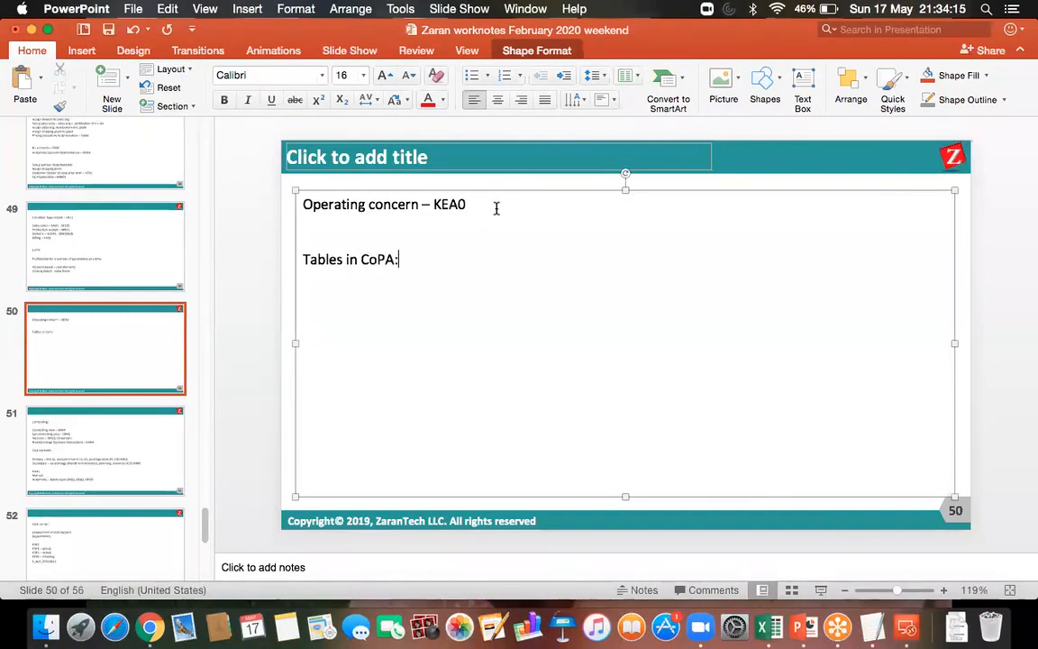
List the table prefixes CE1, CE2, CE3 and CE4 on separate lines under the CoPA tables heading
key(Return)
text(CE1)
key(Return)
text(CE2)
key(Return)
text(CE3)
key(Return)
text(CE4)
Append the placeholder XXXX to each of the four table names, CE1 through CE4, and highlight the placeholder in the first
click(349, 295)
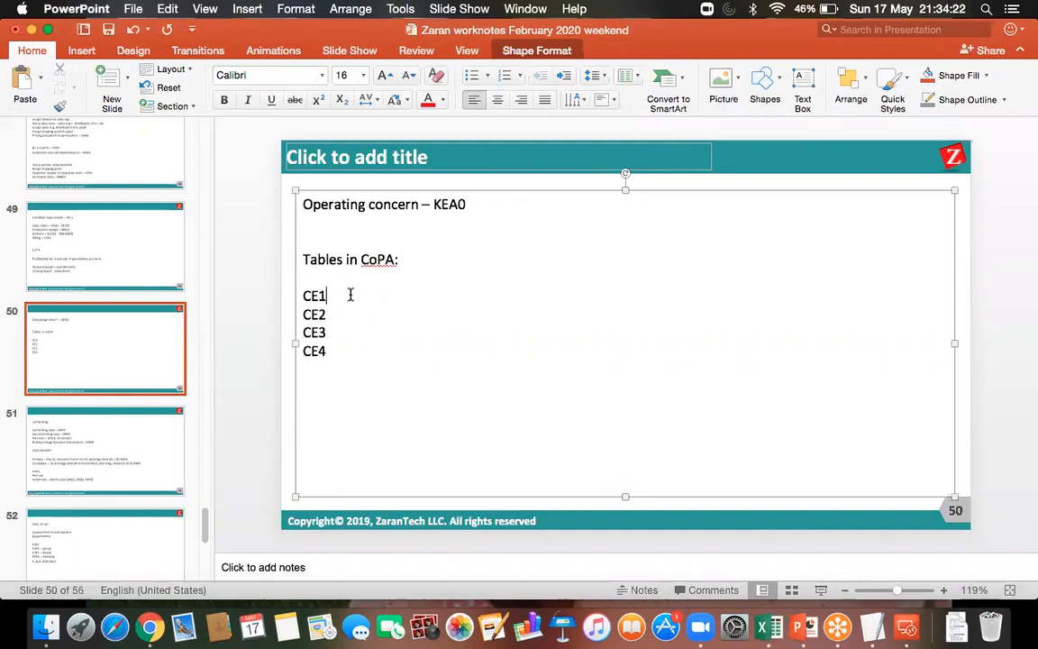
text(XXXX)
click(341, 315)
text(XXXX)
click(340, 333)
text(XXXX)
click(338, 354)
text(XXXX)
drag(361, 296, 328, 294)
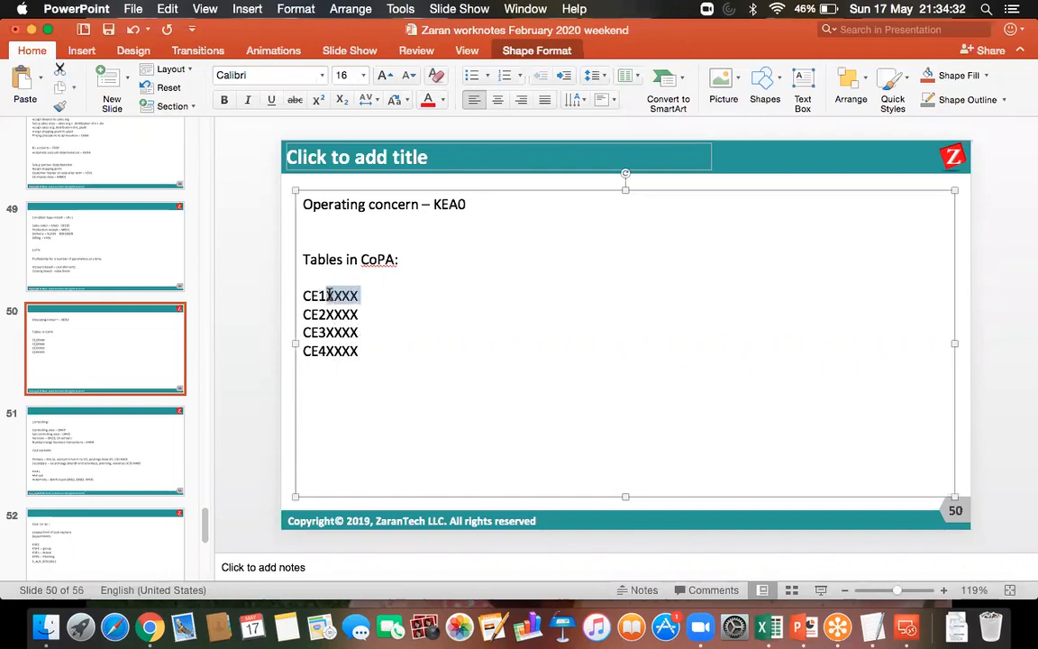
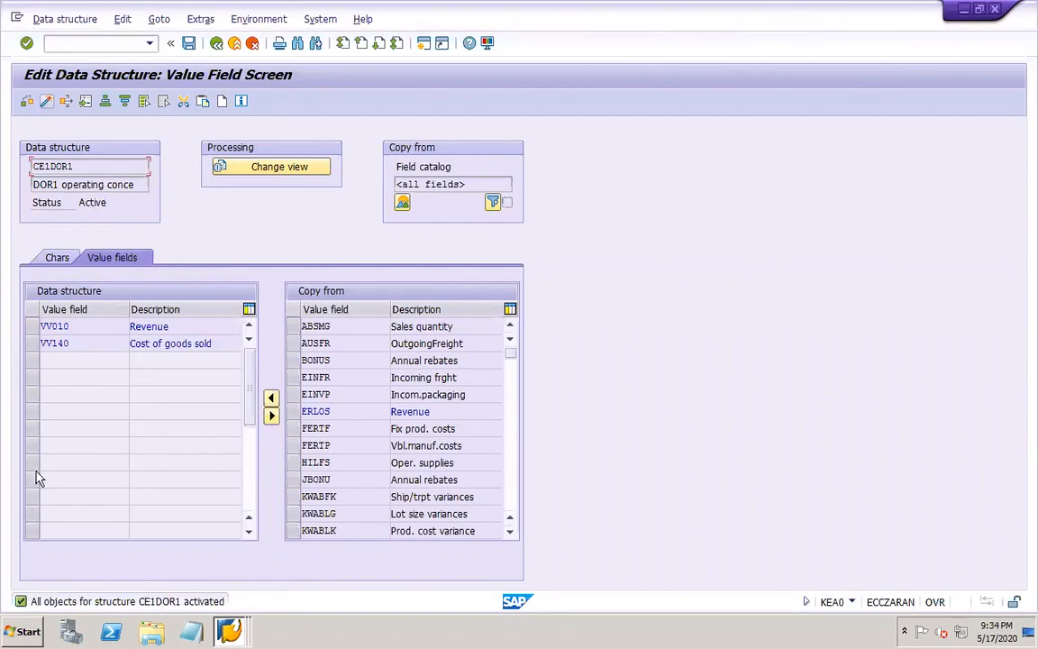
Leave the data structure editor and generate the environment for operating concern DOR1, acknowledging the completion message
click(216, 44)
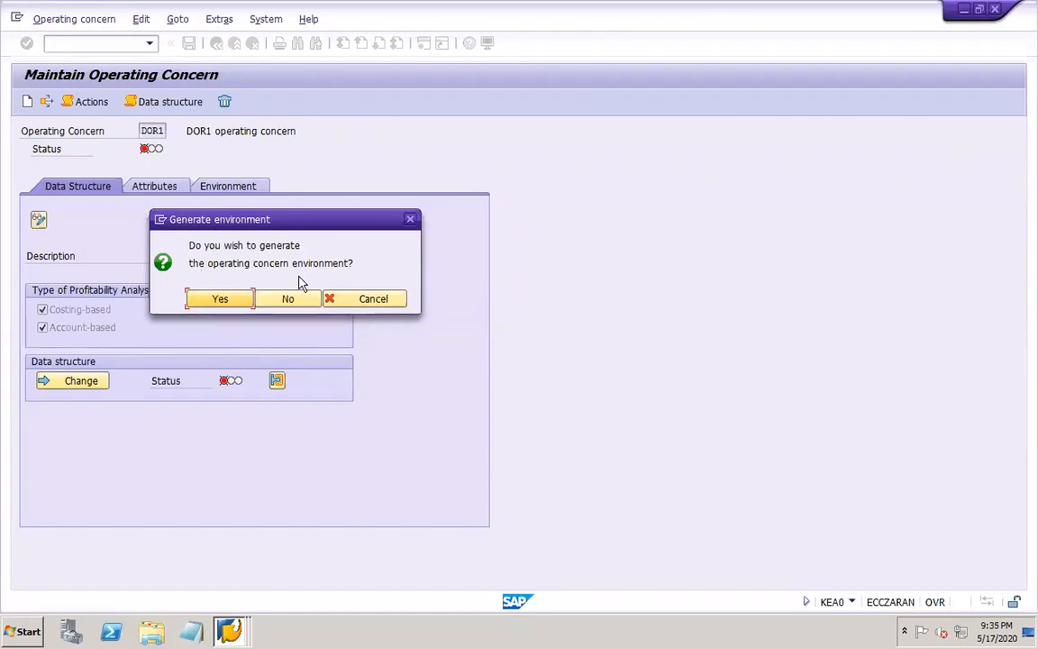
click(224, 301)
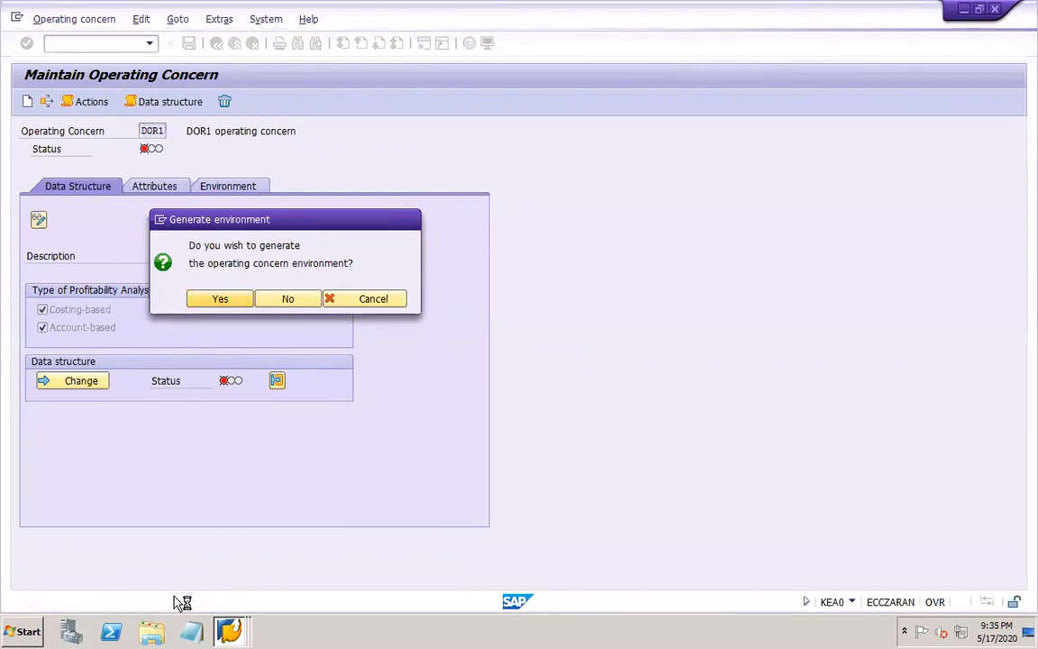
mouse_move(652, 8)
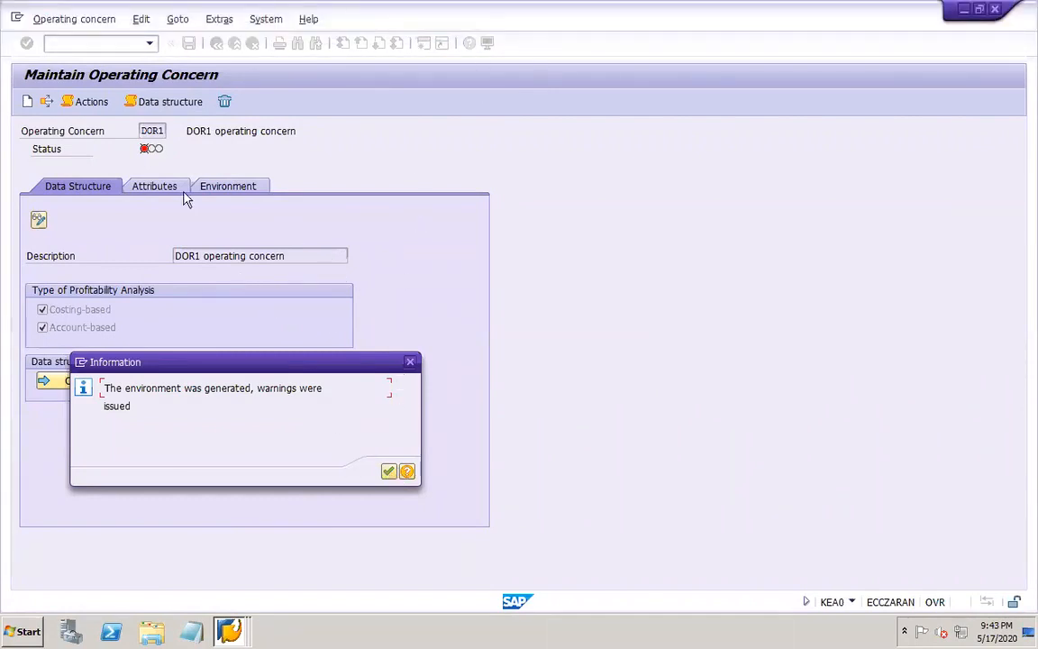
click(388, 471)
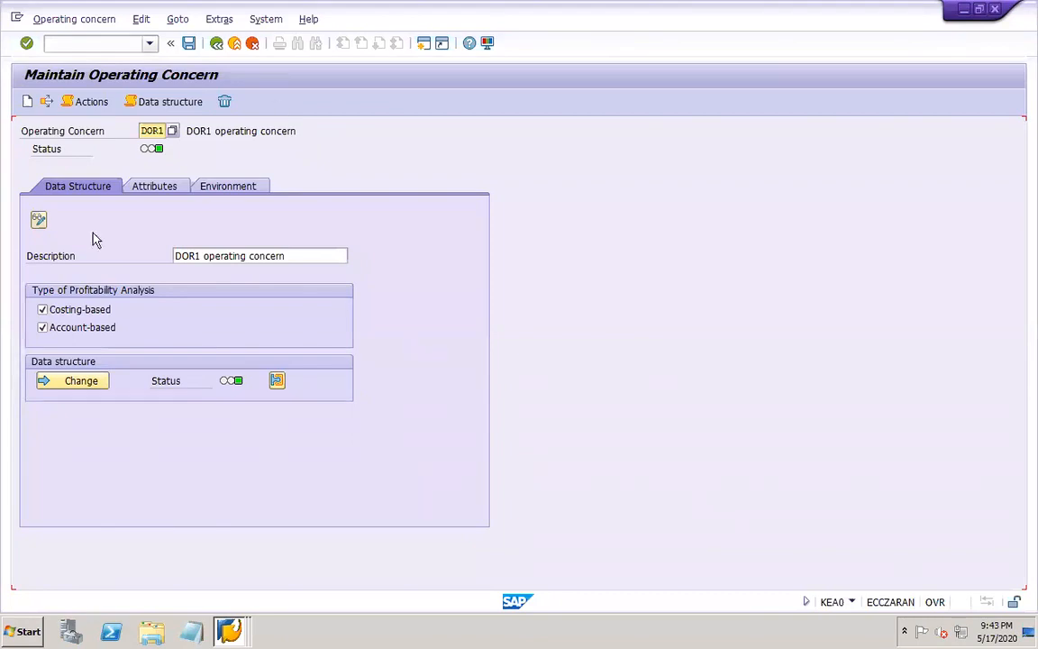
Switch to the PowerPoint work notes and place the text cursor on the empty line below "Operating concern – KEA0" on slide 50
mouse_move(702, 634)
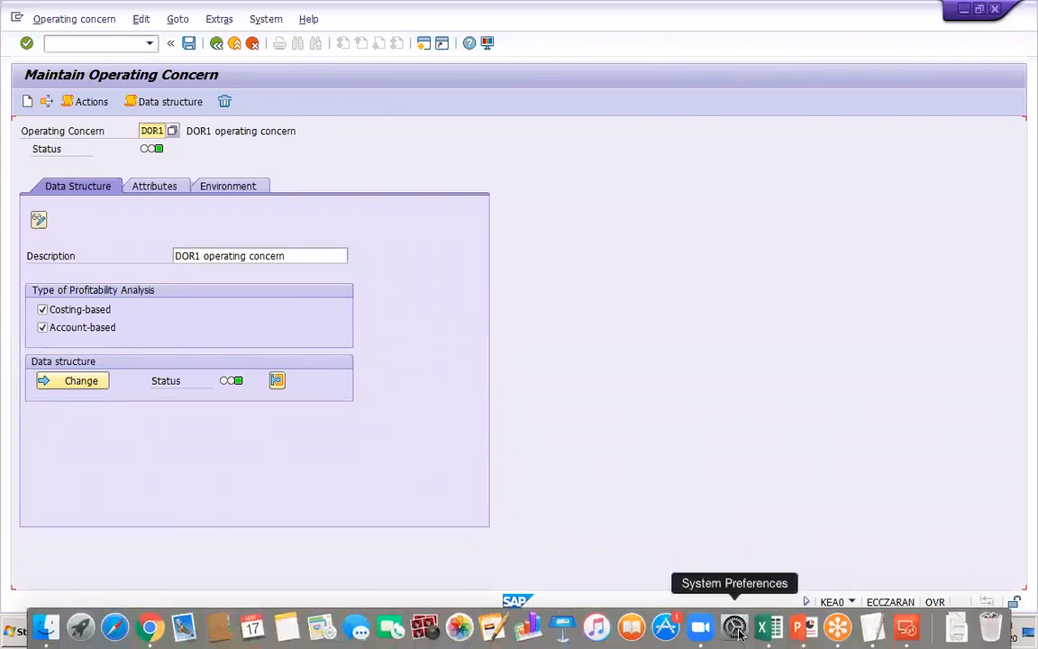
click(798, 636)
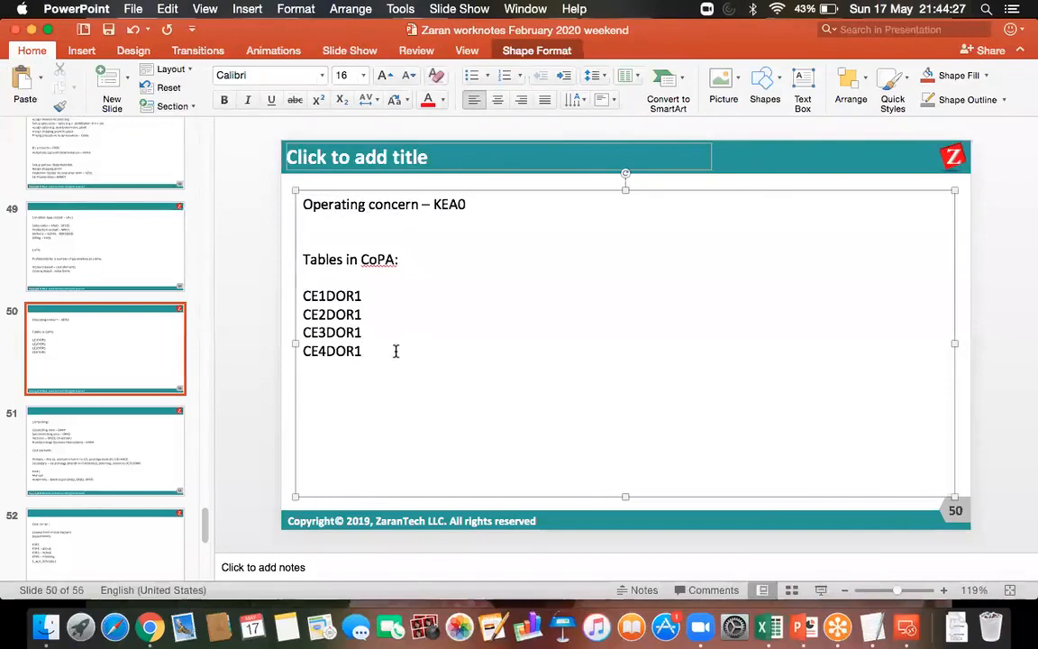
click(323, 216)
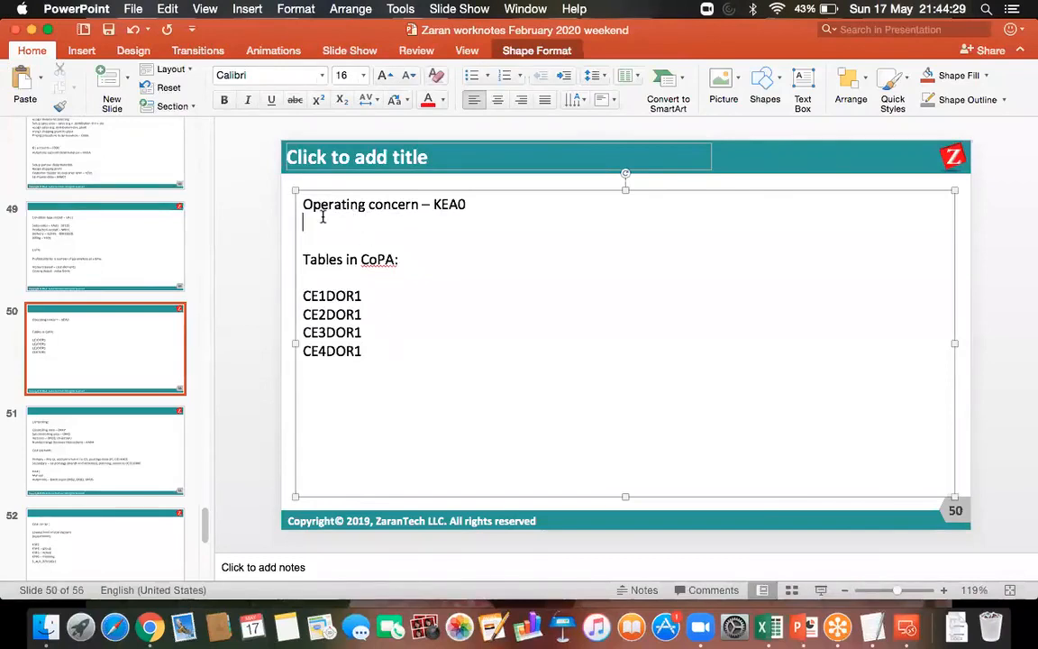
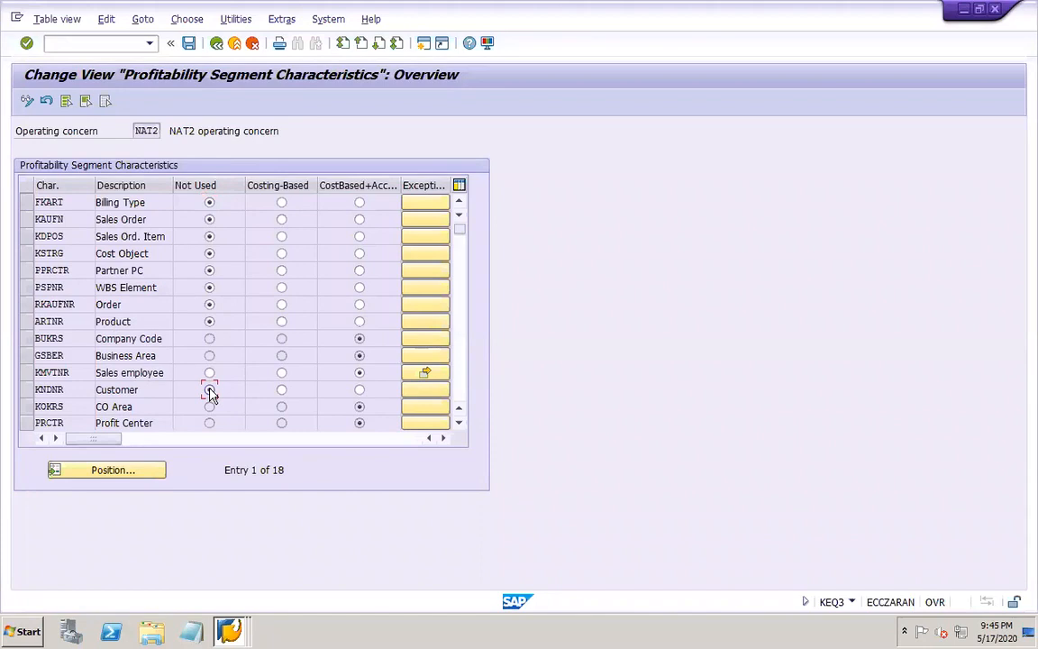
Set the Product and Customer segment characteristics of operating concern NAT2 to costing-based plus account-based
click(281, 322)
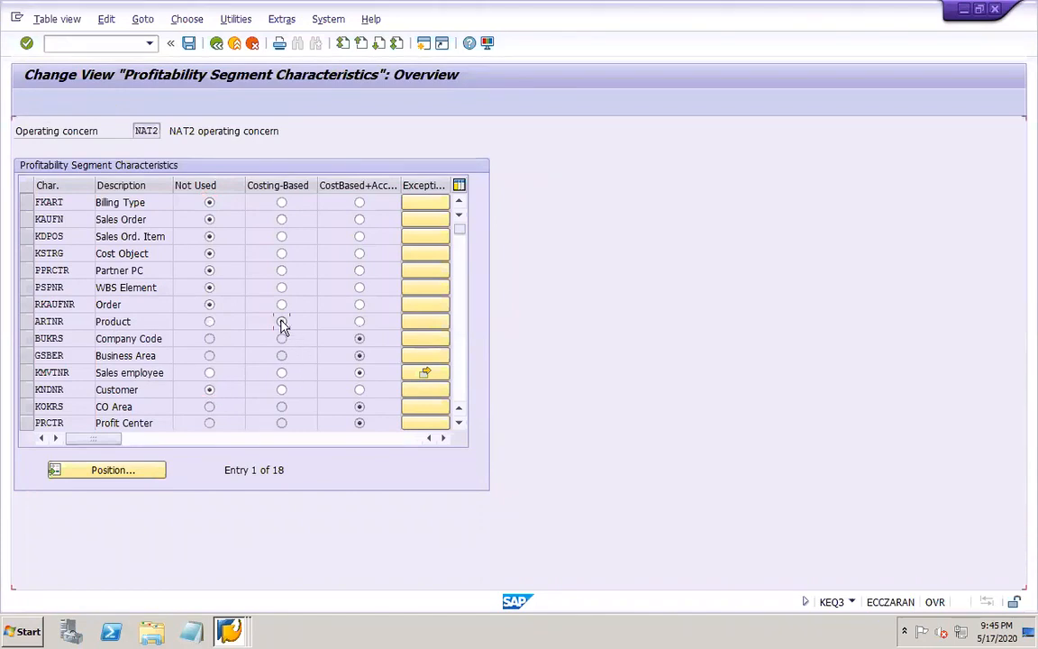
click(281, 390)
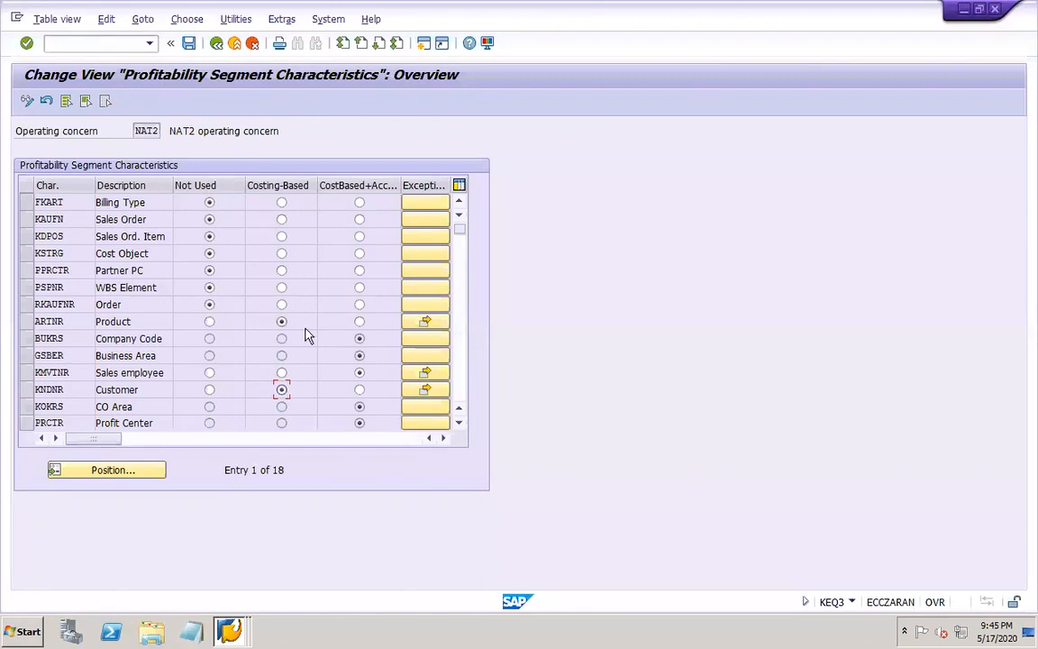
click(359, 322)
click(360, 391)
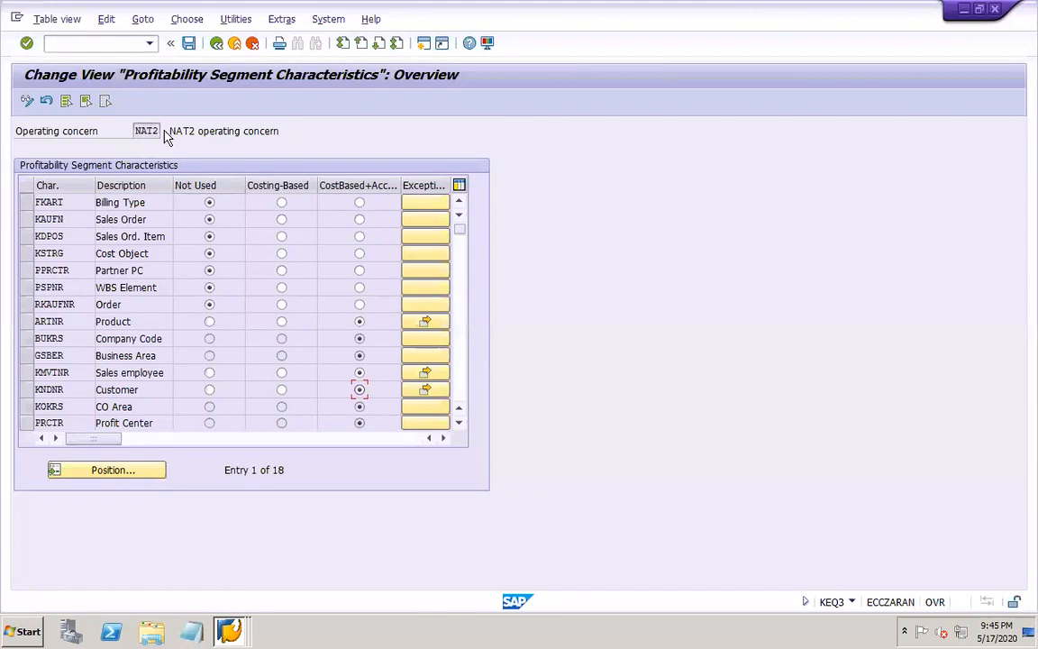
click(95, 48)
text(/)
text(OKEON)
key(Return)
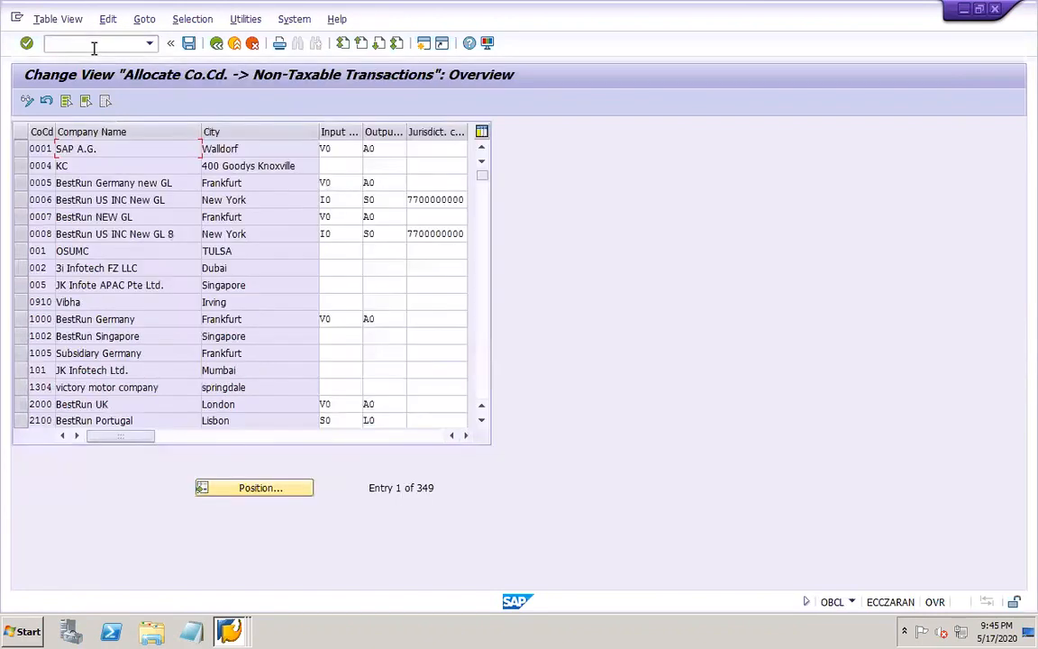
click(94, 49)
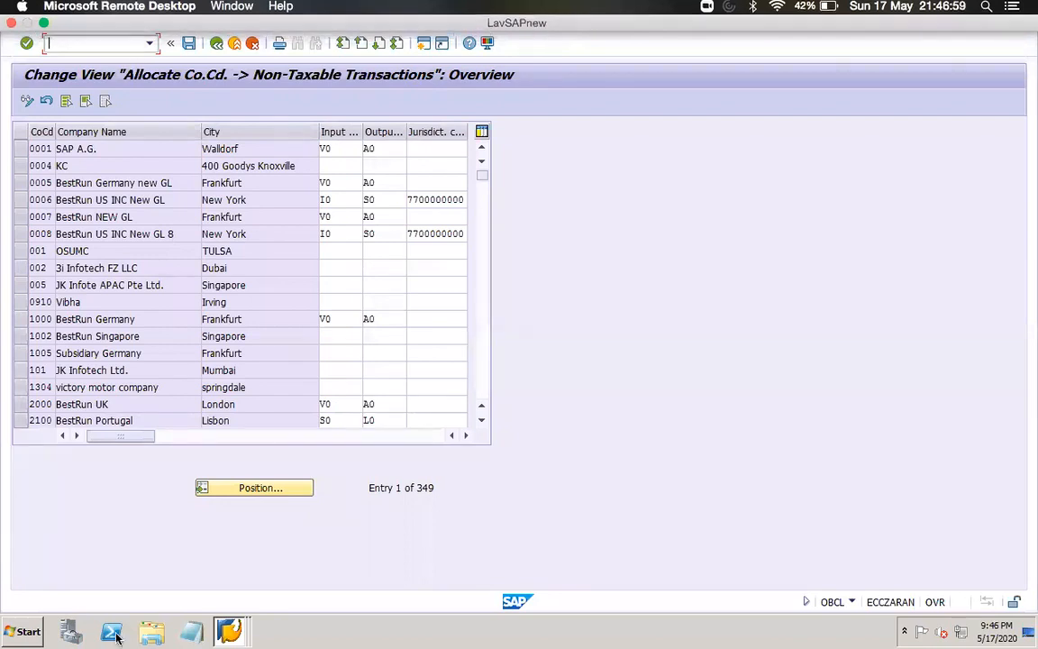
text(/NOK)
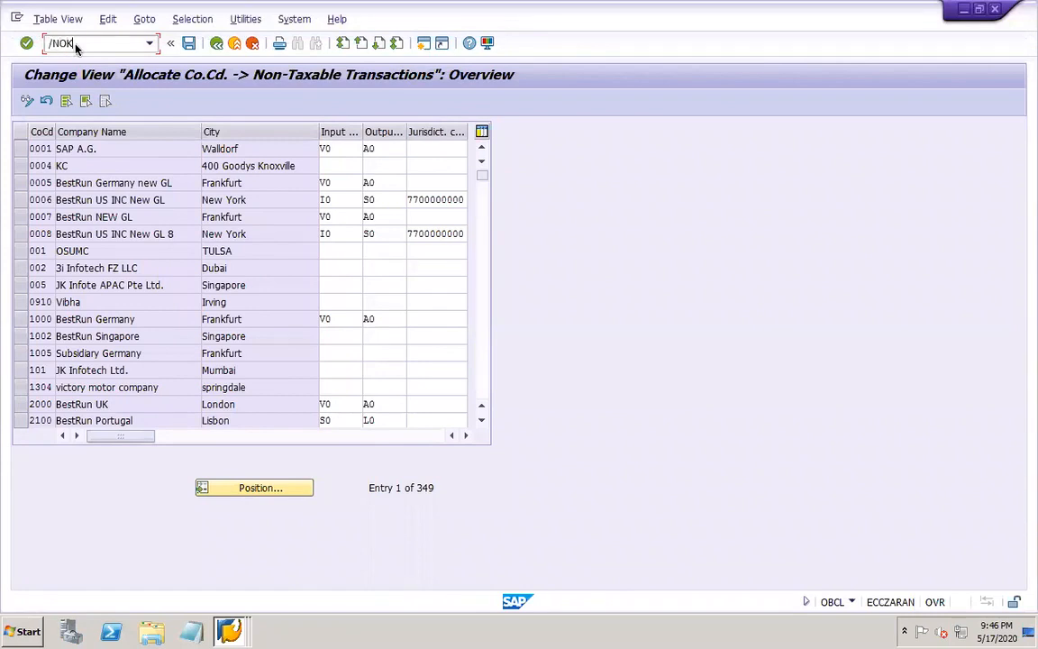
text(BD)
key(Return)
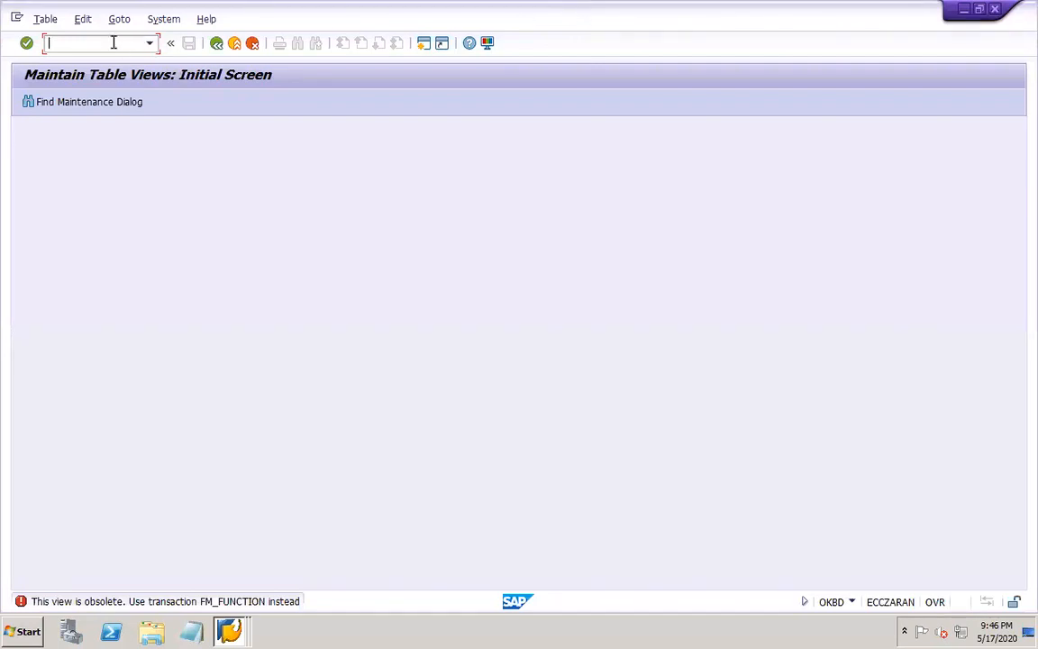
Open transaction KEBD and set the current operating concern to DOR1
text(/nkebd)
key(Return)
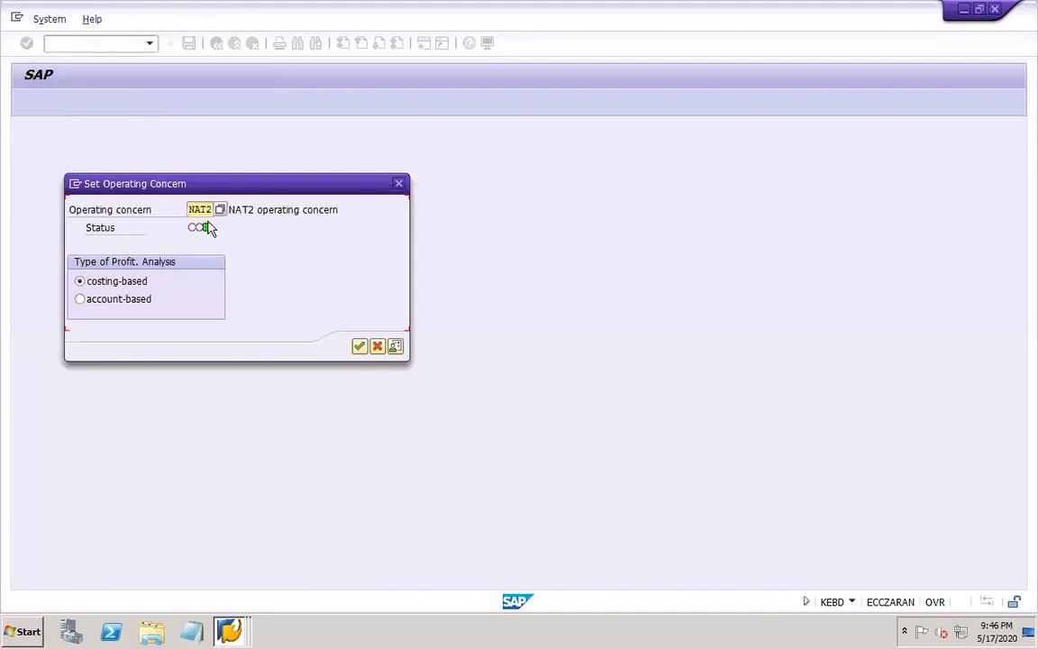
double_click(192, 213)
text(DOR1)
key(Return)
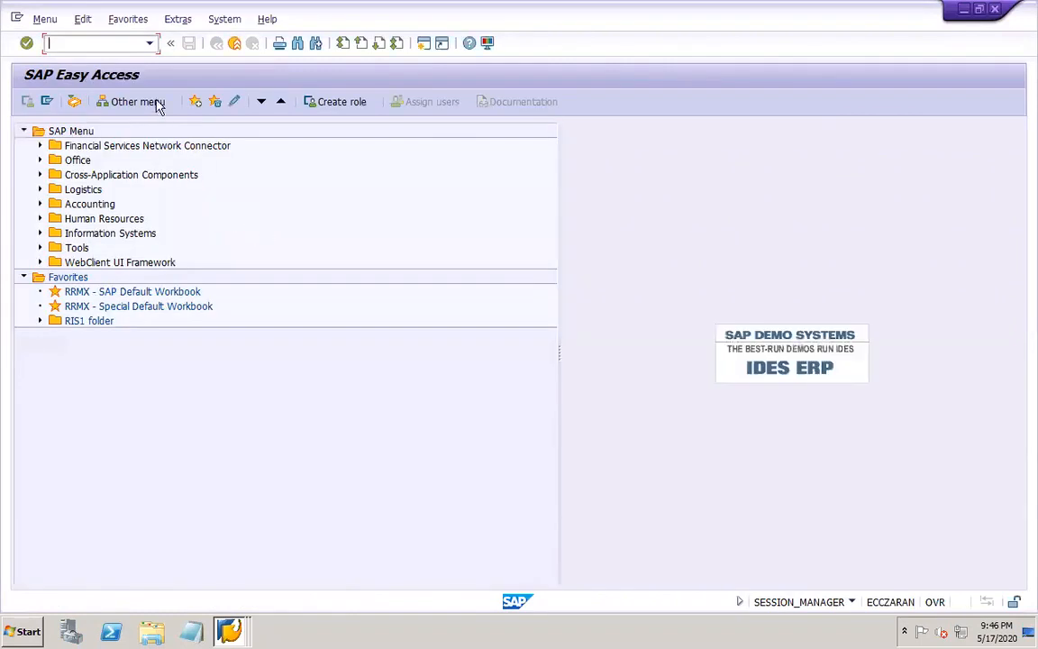
In KEQ3, set the Product and Customer segment characteristics of DOR1 to costing-based plus account-based and save
text(KEQ3)
key(Return)
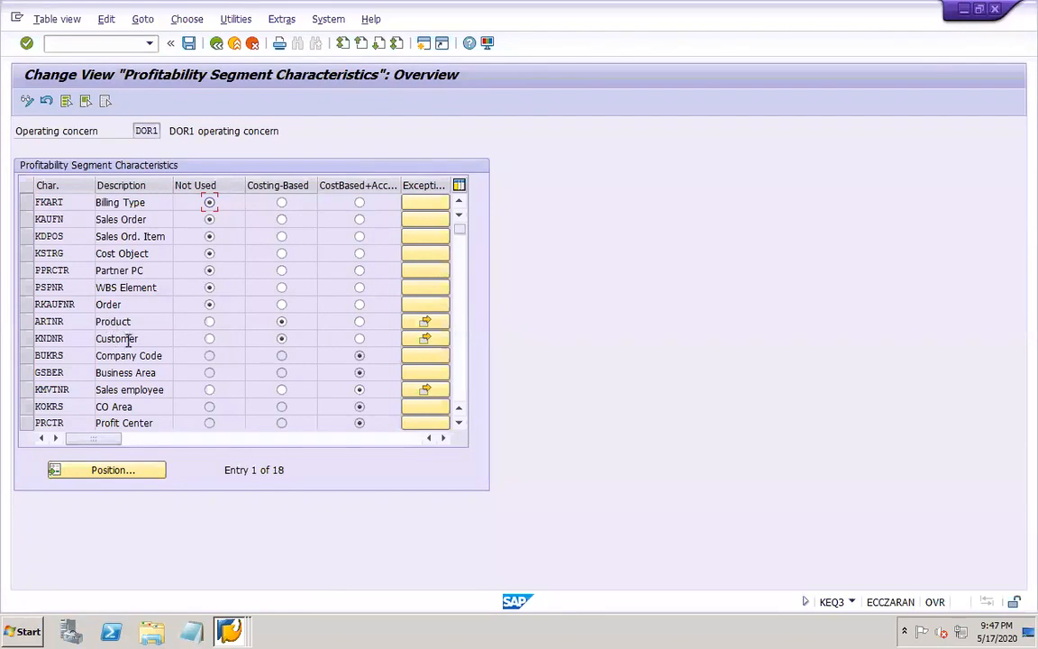
click(359, 322)
click(359, 339)
click(189, 47)
click(236, 276)
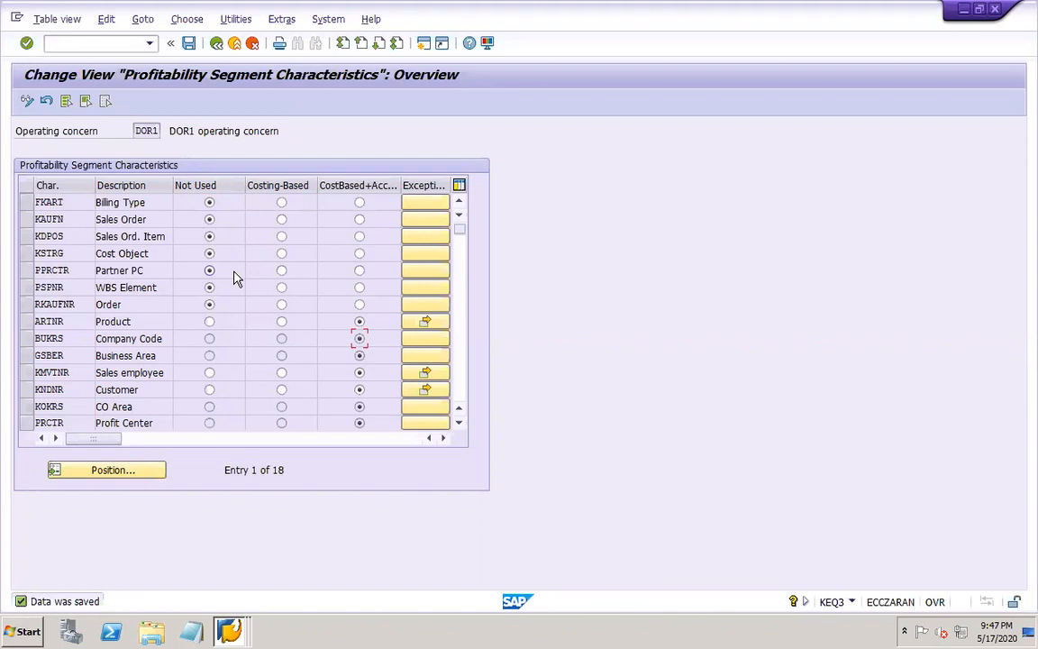
Switch to the PowerPoint work notes, add the line "Assign controlling area to operating concern - KEKK" below the segments line, and save
mouse_move(208, 11)
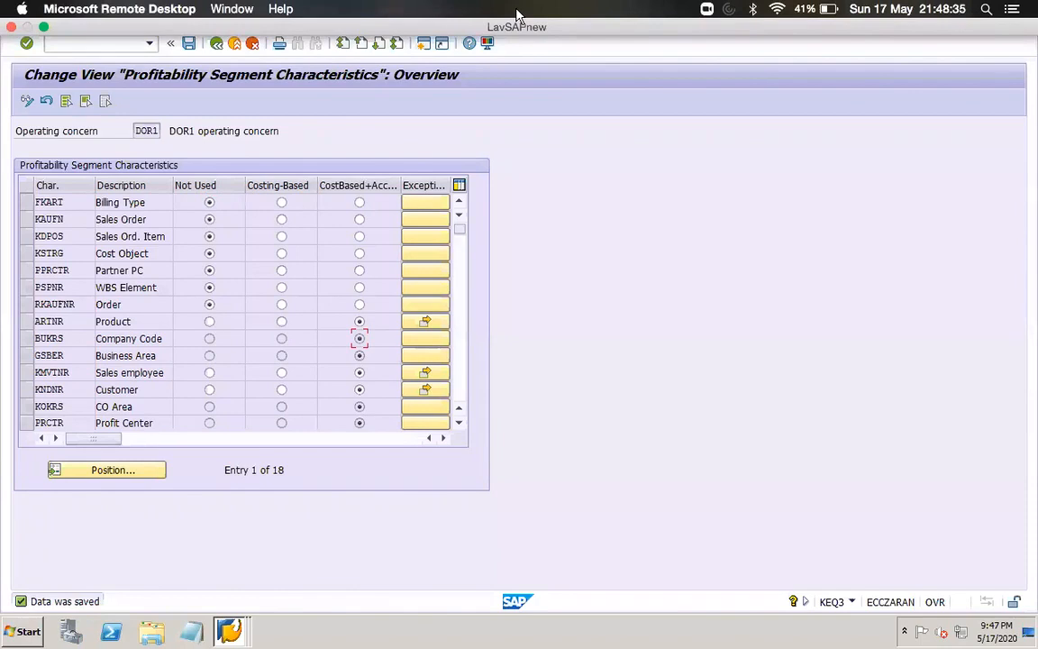
mouse_move(827, 637)
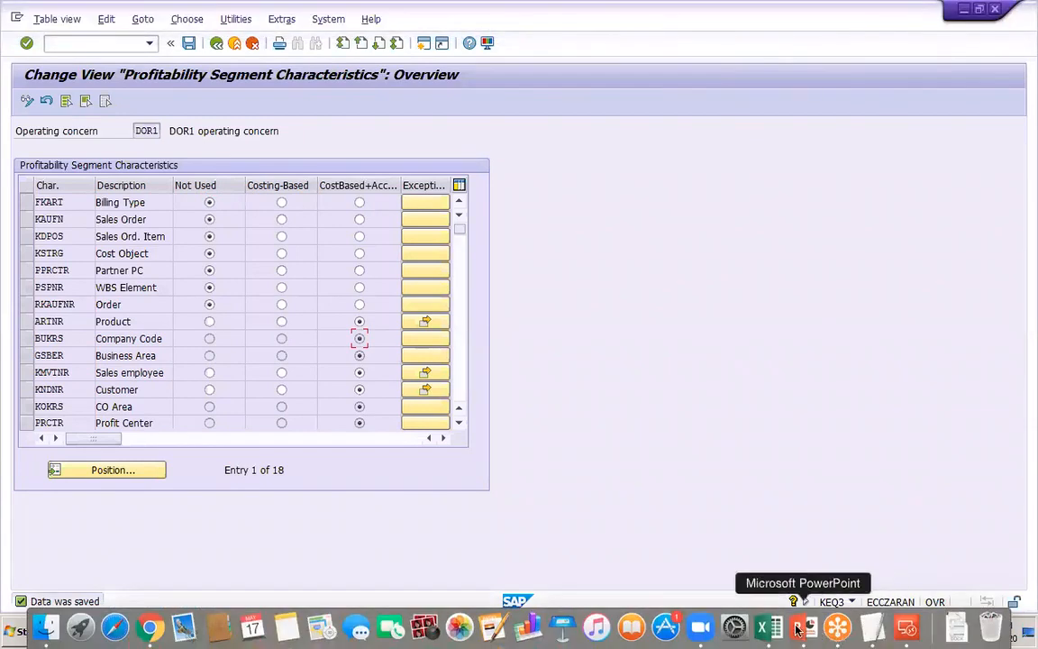
click(798, 628)
click(424, 226)
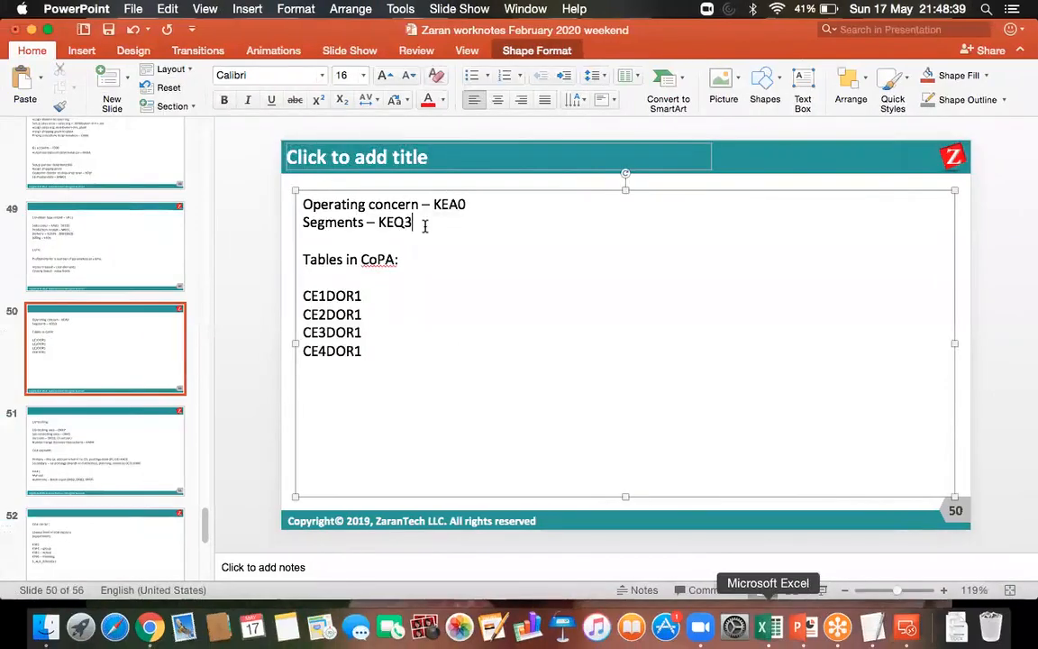
key(Return)
text(Assign )
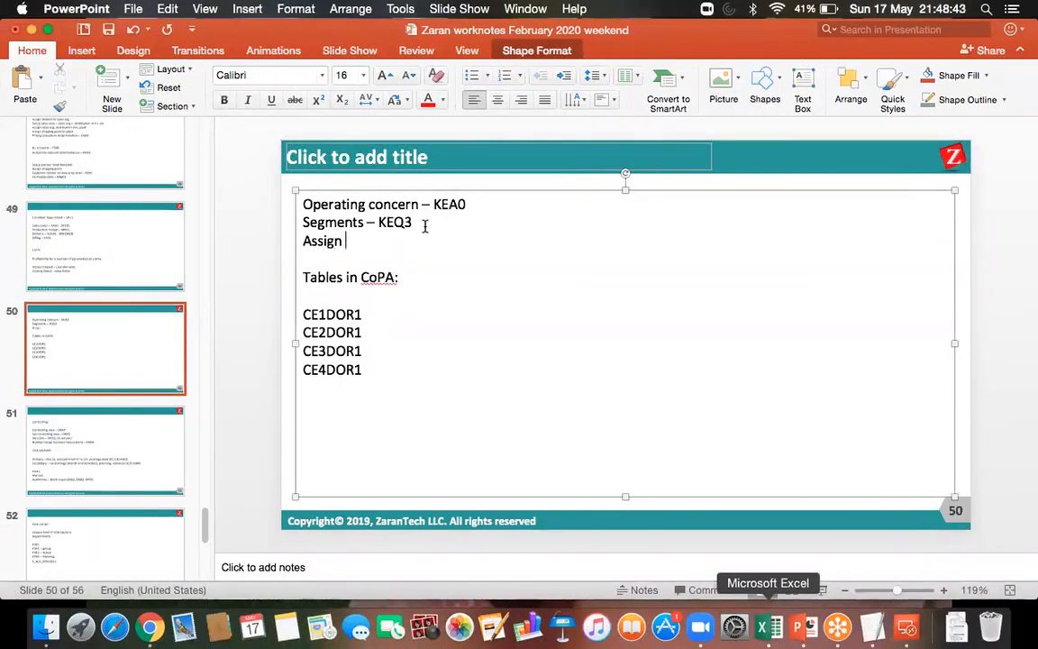
text(con)
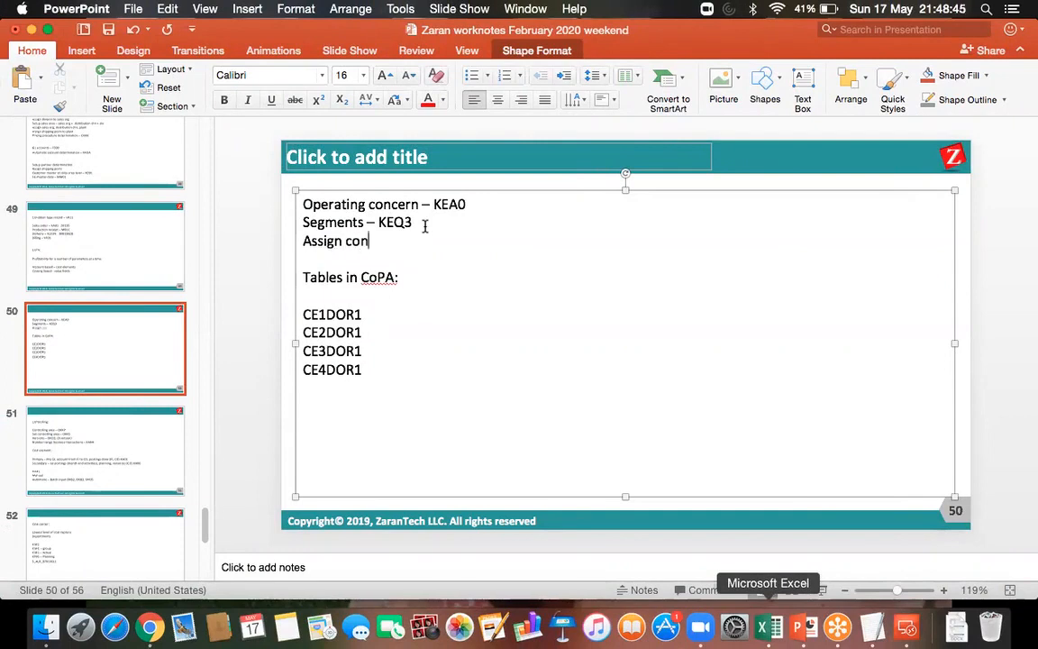
text(trolling area to opera)
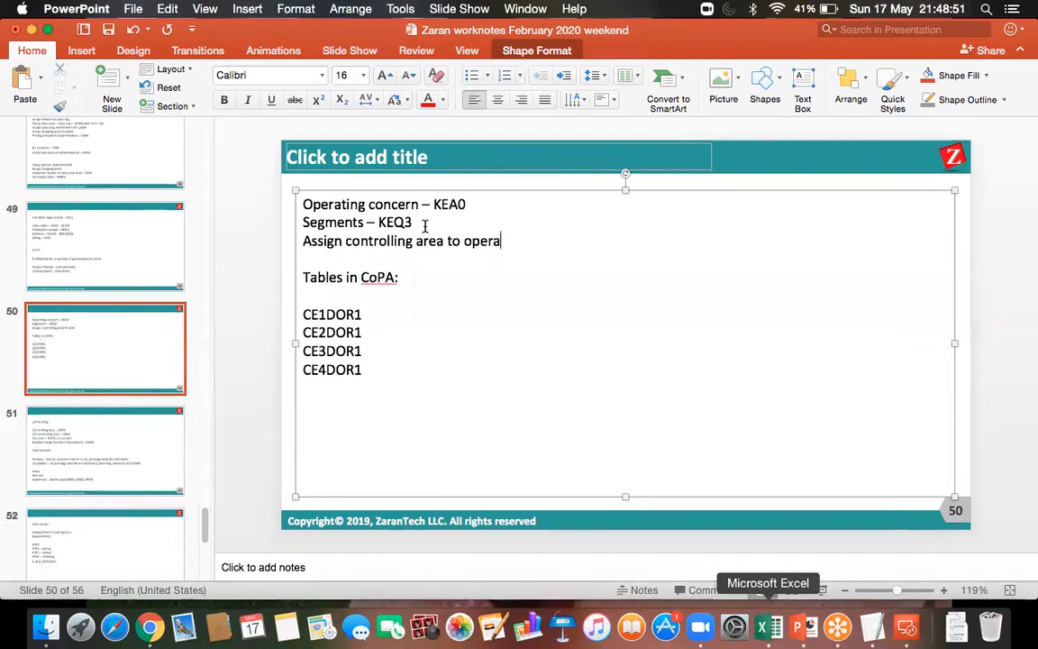
text(ting co)
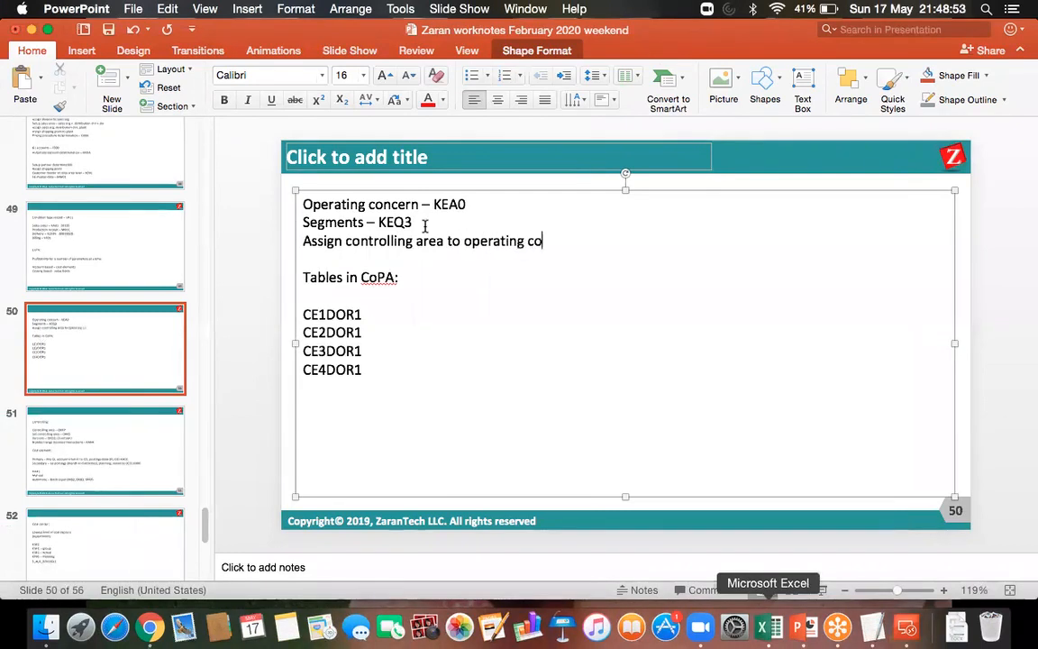
text(ncern - )
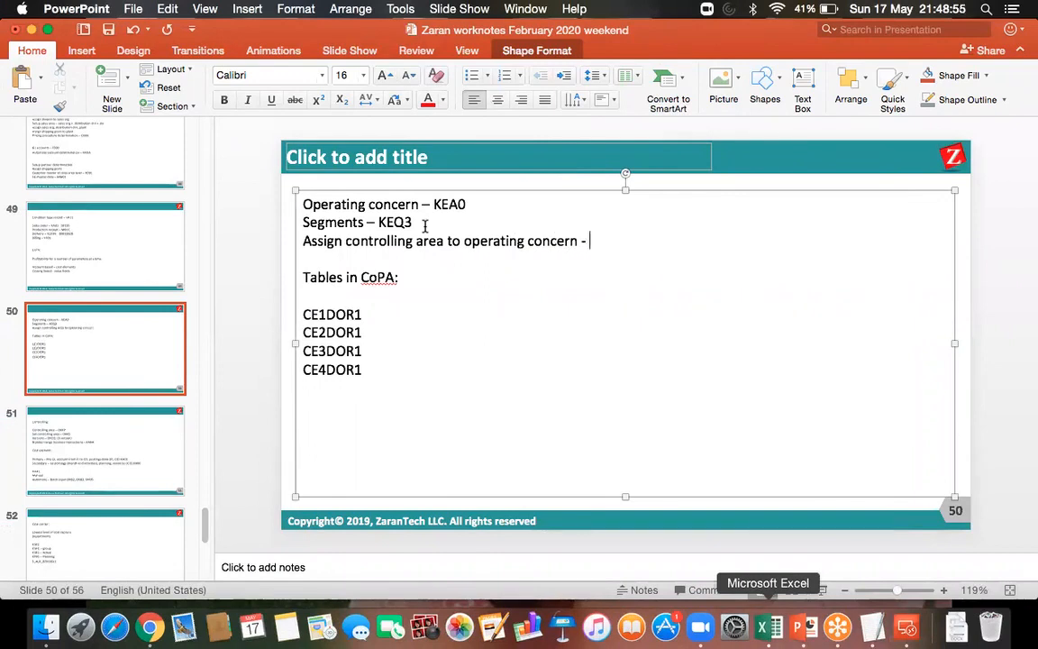
text(KEKK)
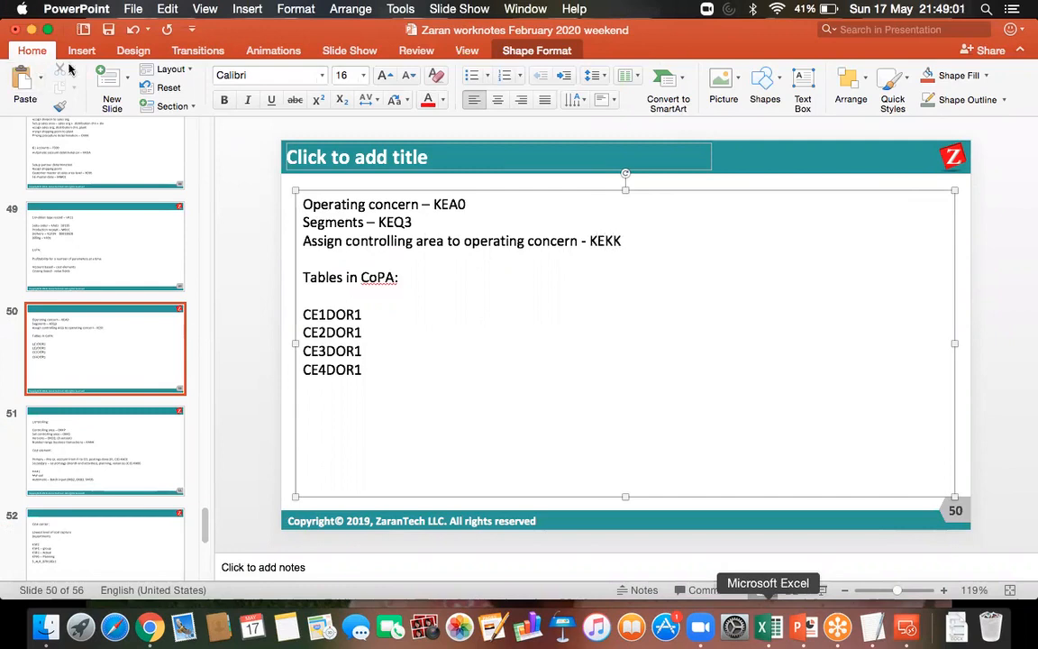
click(107, 29)
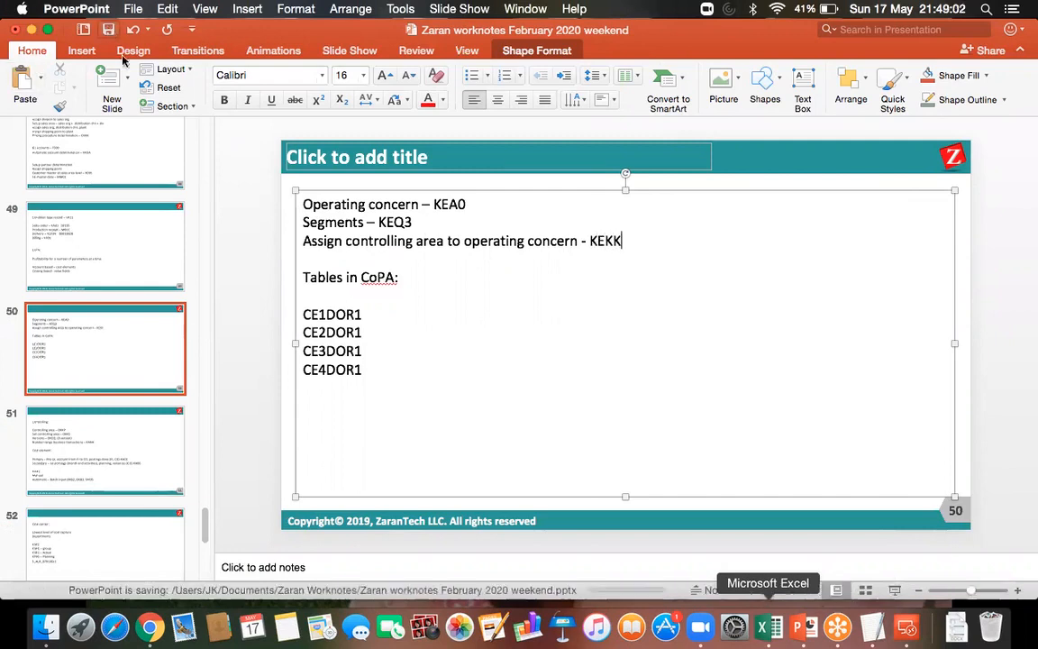
Switch back to the SAP remote session, save the segment characteristics again and open transaction KEKK
click(905, 626)
double_click(663, 233)
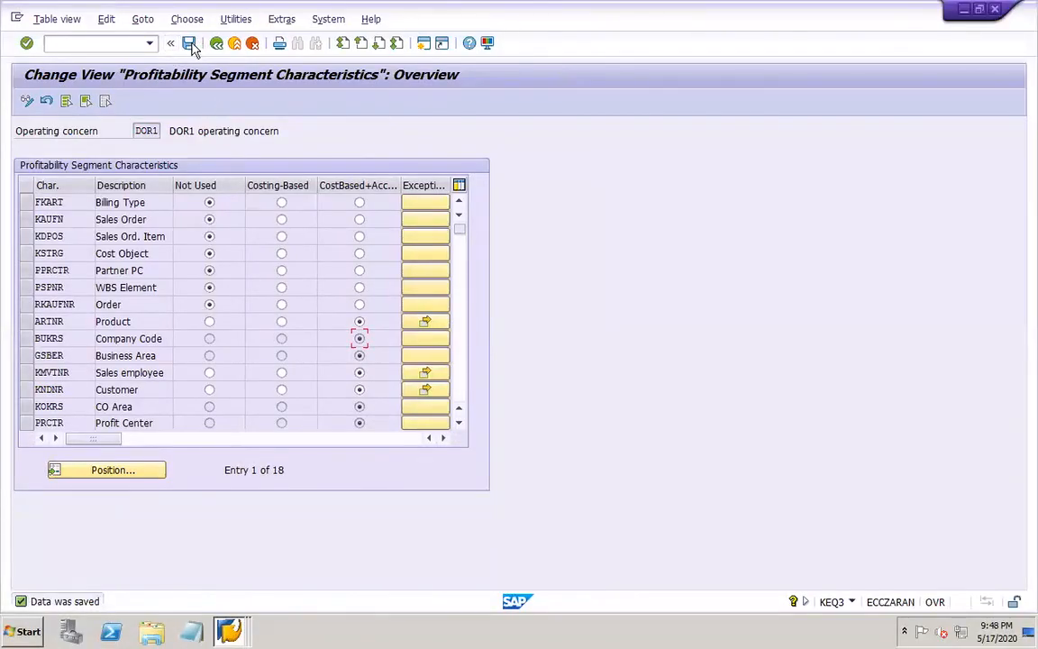
click(190, 45)
click(126, 42)
text(/NKEKK)
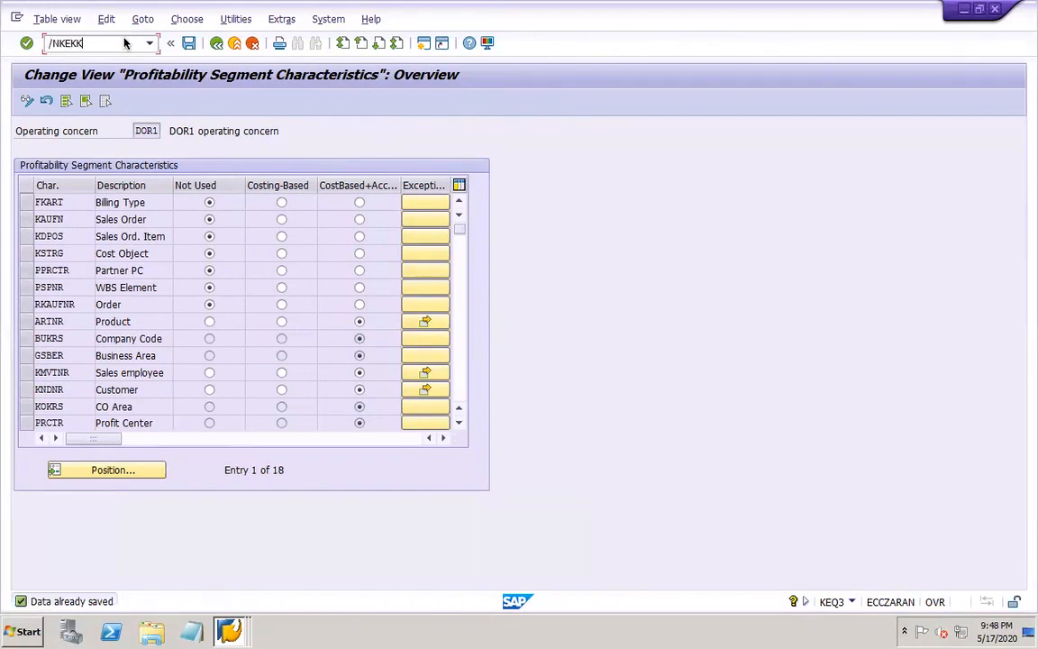
key(Return)
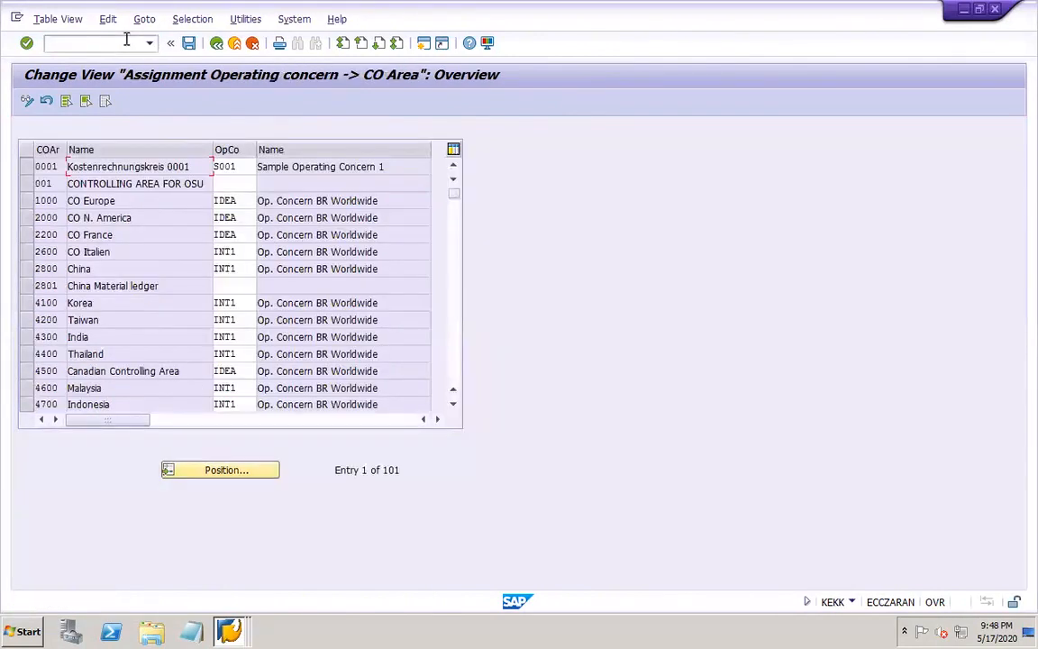
Locate controlling area DOR1 in the assignment table, assign operating concern DOR1 to it and save
click(213, 470)
text(DO)
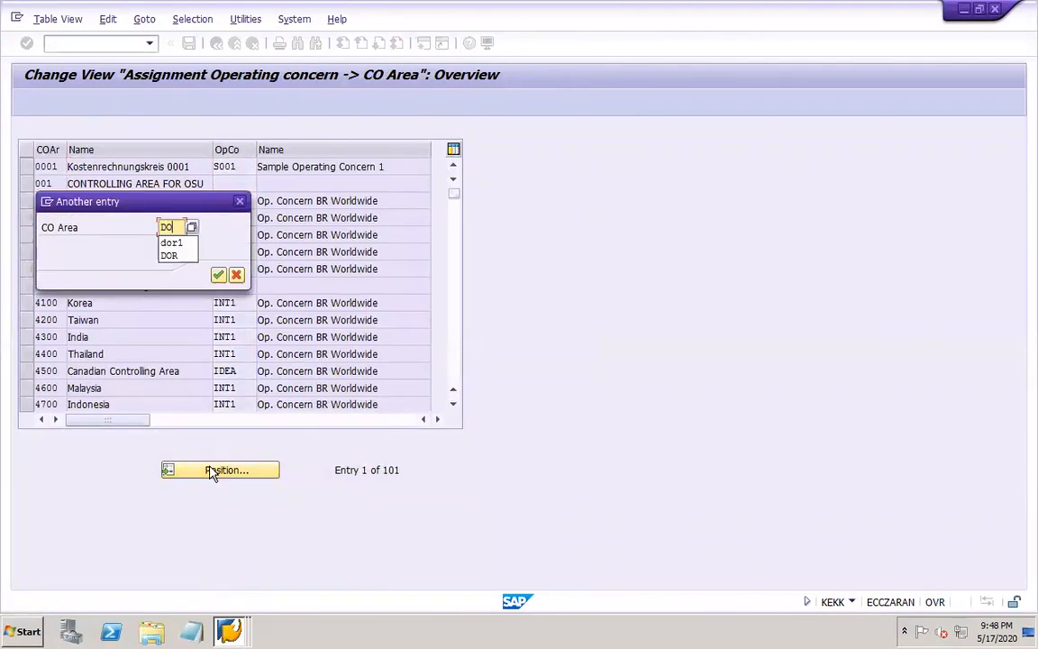
text(R1)
key(Return)
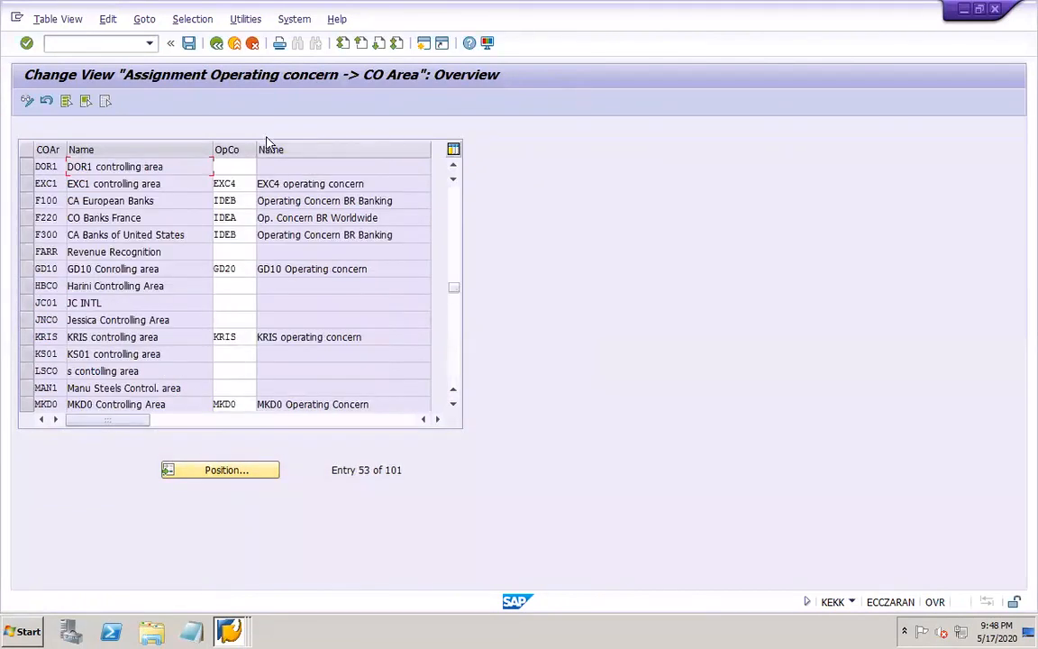
click(238, 168)
text(DOR1)
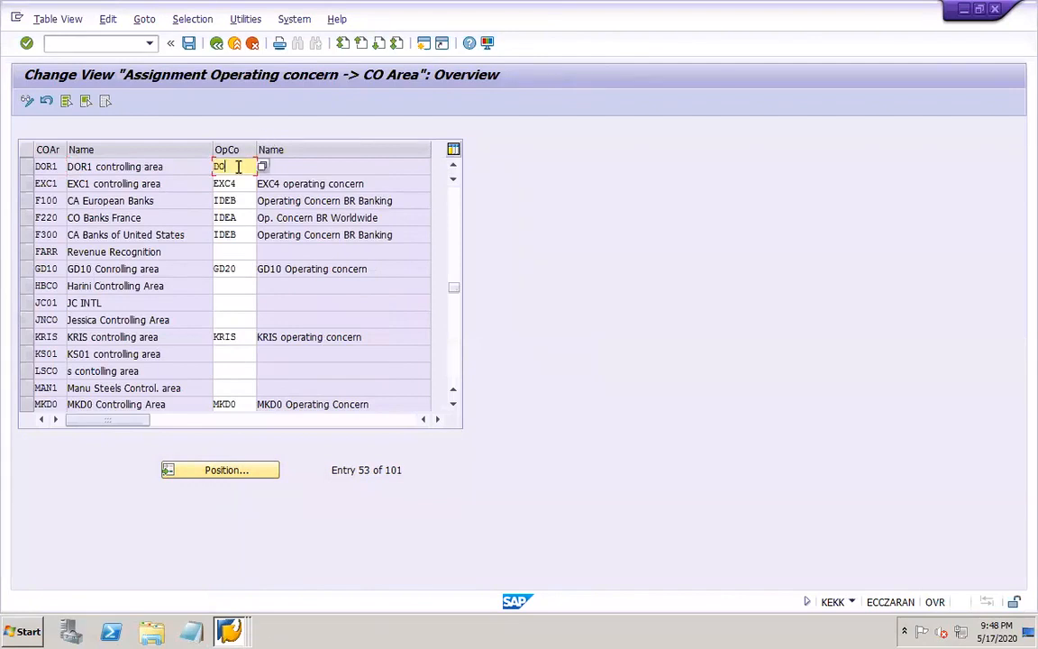
key(Return)
click(239, 275)
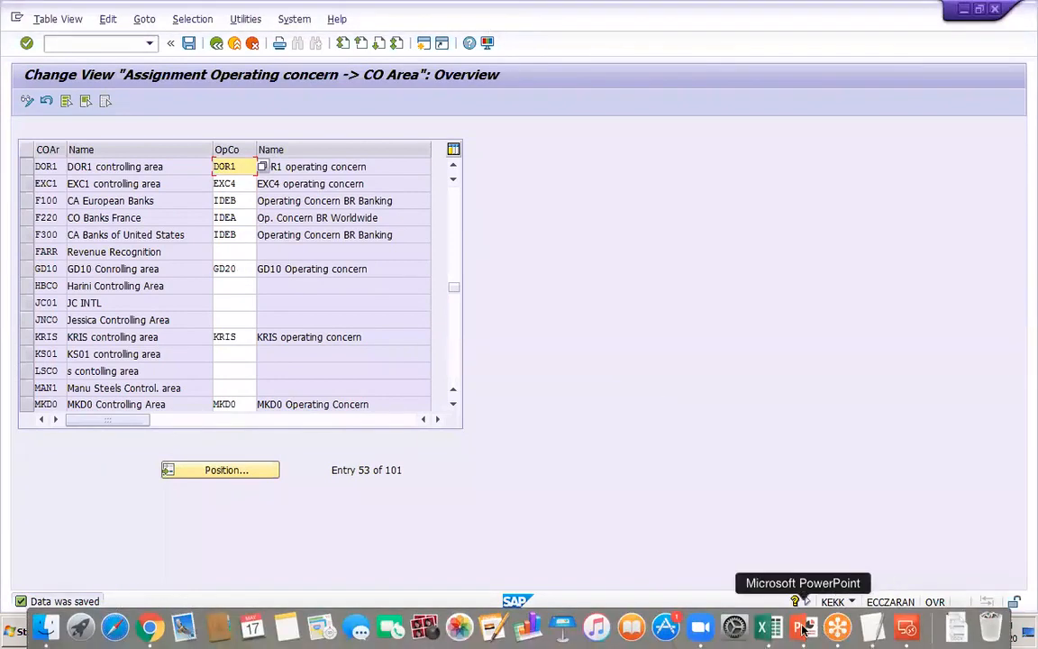
Switch to the PowerPoint work notes and add the line "Define no. range interval – KEN1" below the KEKK line
click(797, 628)
click(607, 248)
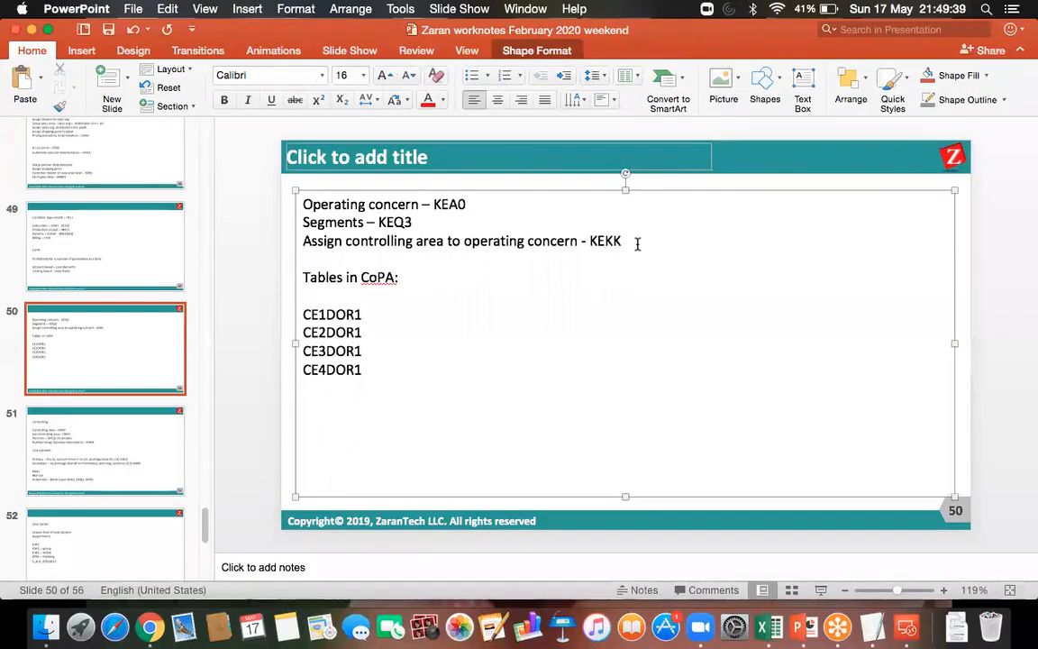
key(Return)
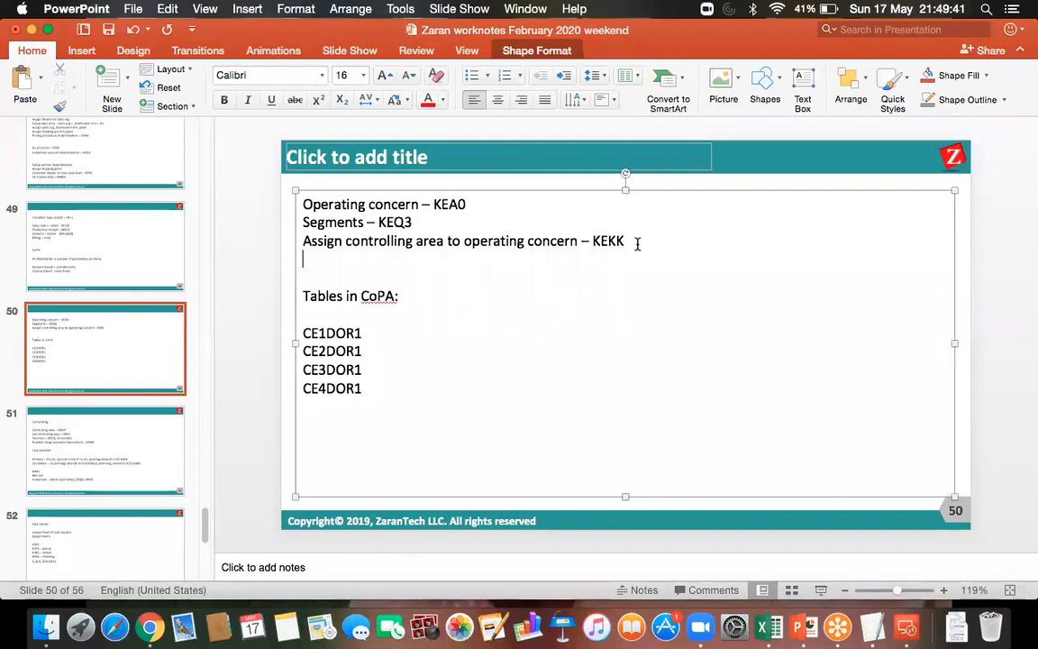
text(De)
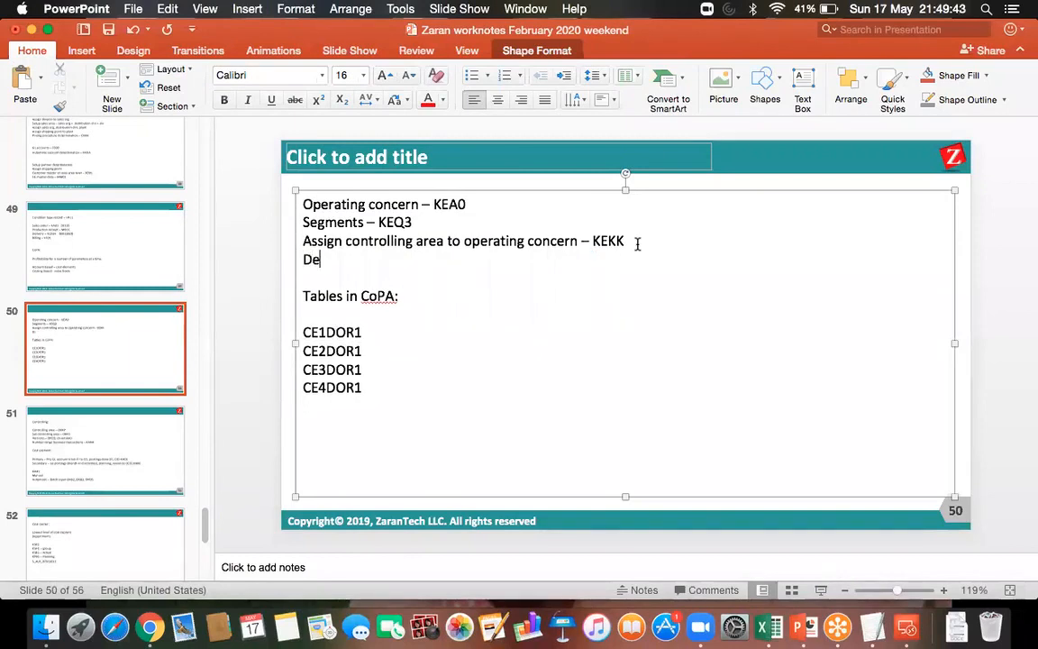
text(fine n)
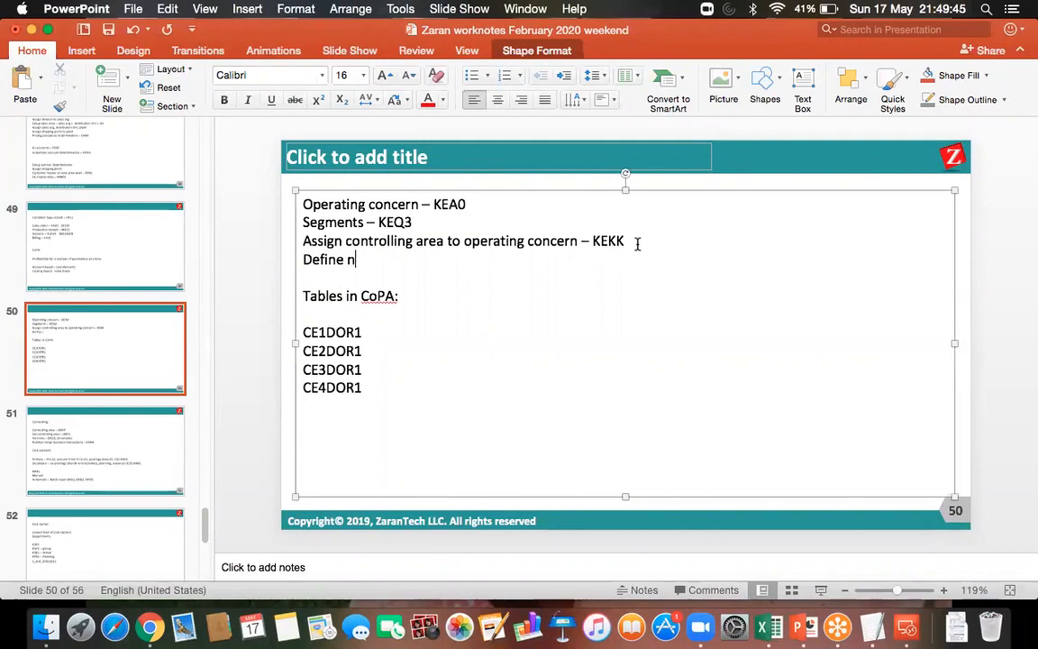
text(o. range interval)
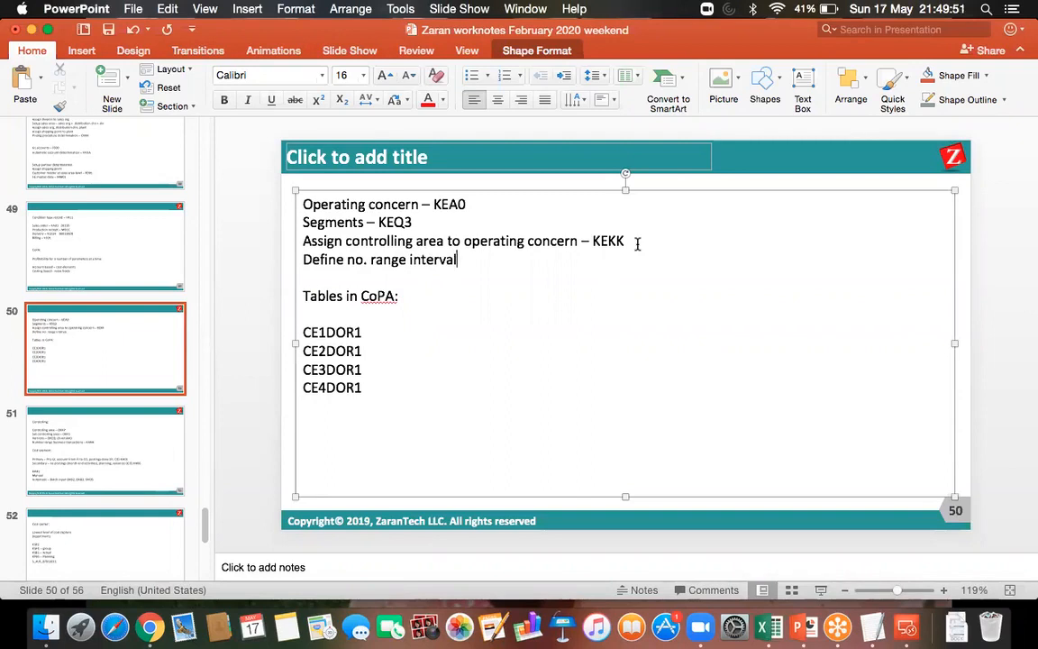
text( - )
text(KEN)
text(1)
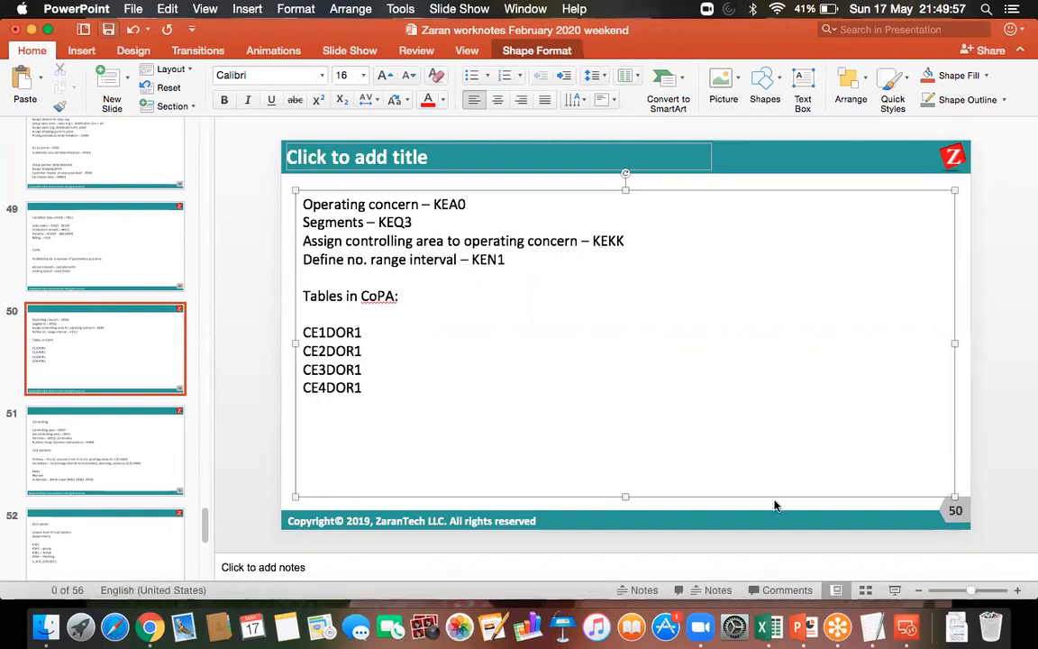
Switch back to the SAP remote session and open transaction KEN1 for maintaining actual line item number ranges
click(906, 626)
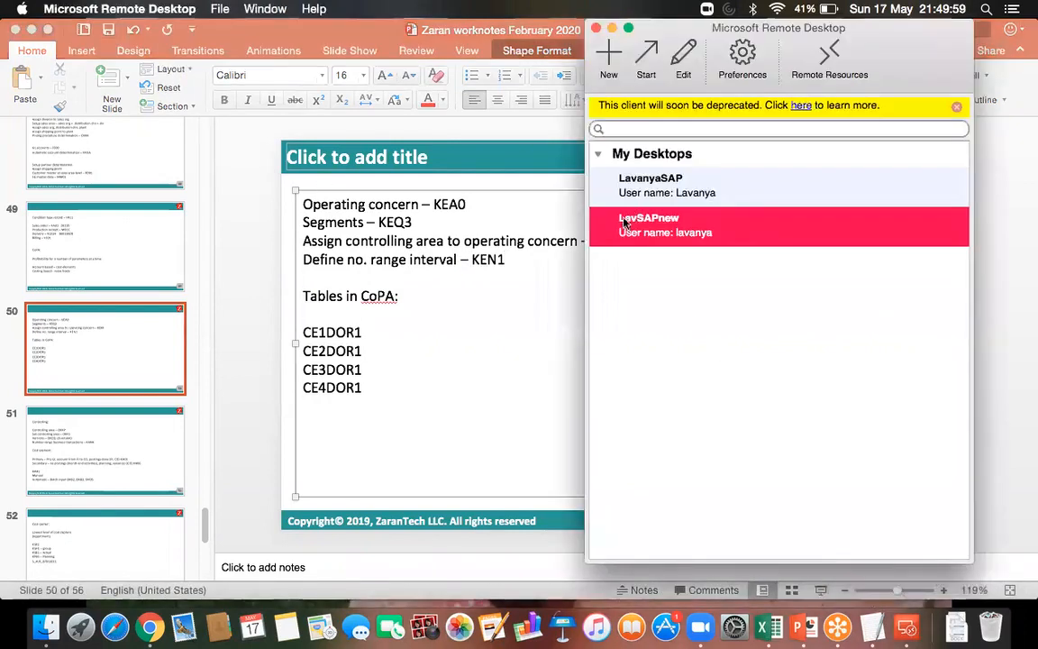
double_click(620, 221)
click(120, 42)
text(/NKEN1)
key(Return)
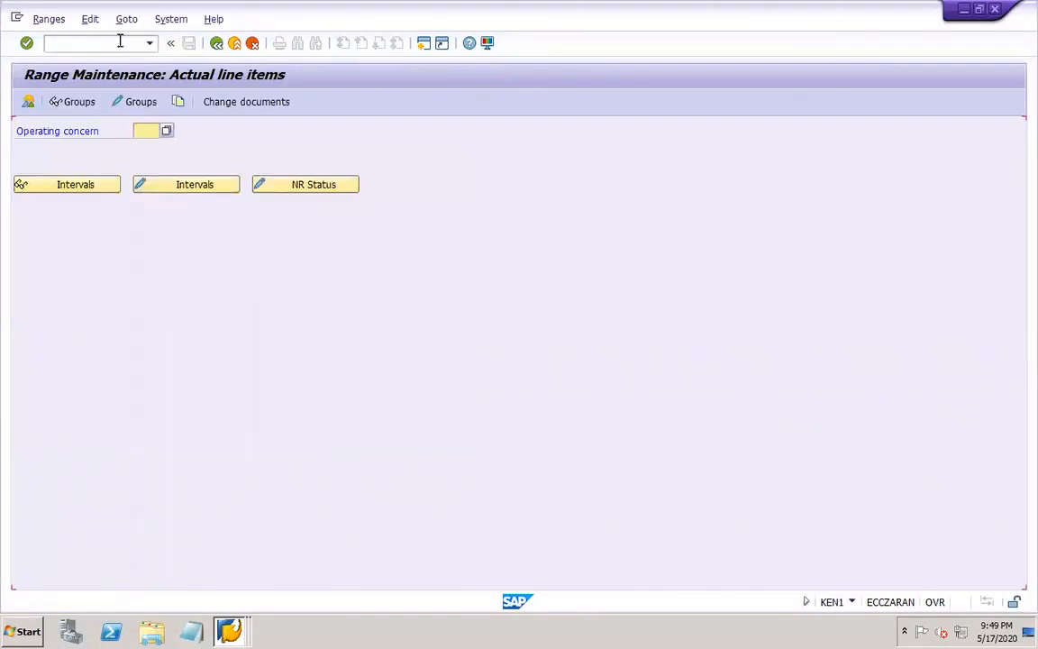
Enter DOR1 as the operating concern and open the actual line item number range groups in maintenance mode to examine the assigned elements
click(141, 130)
text(DOR1)
click(139, 103)
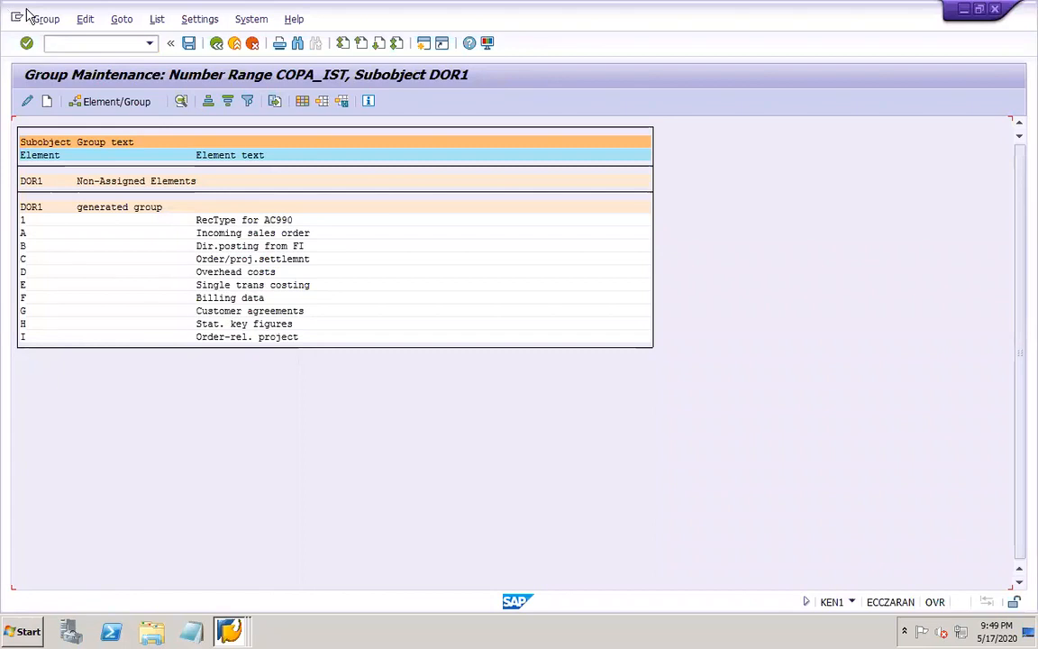
mouse_move(297, 12)
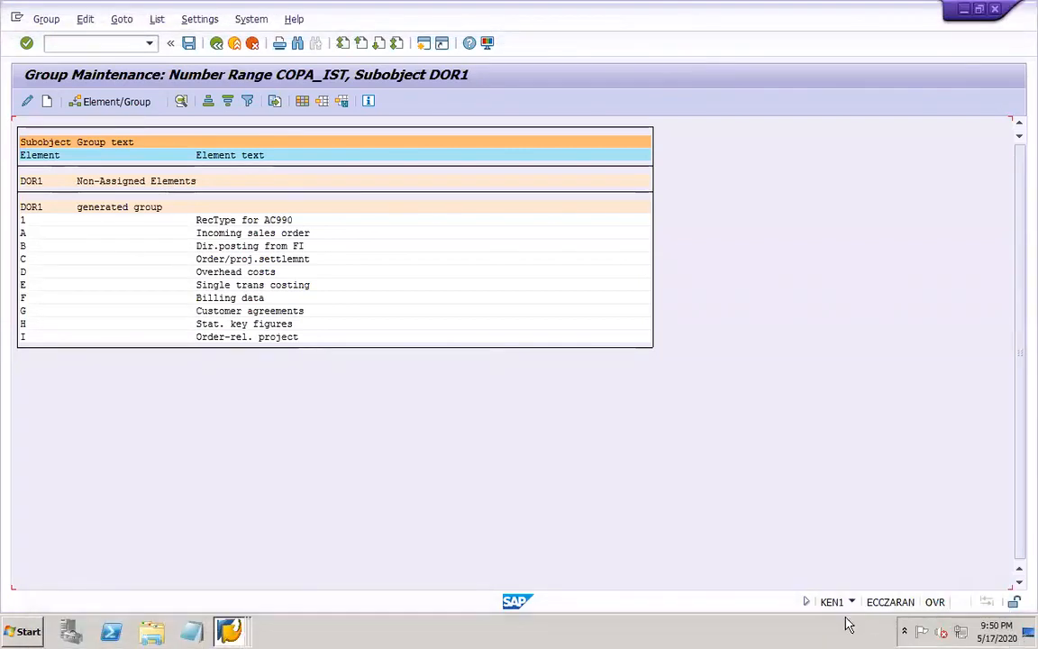
Switch to the PowerPoint work notes and add the line "Maintain assignment of SD condition types" below the KEN1 line
click(798, 631)
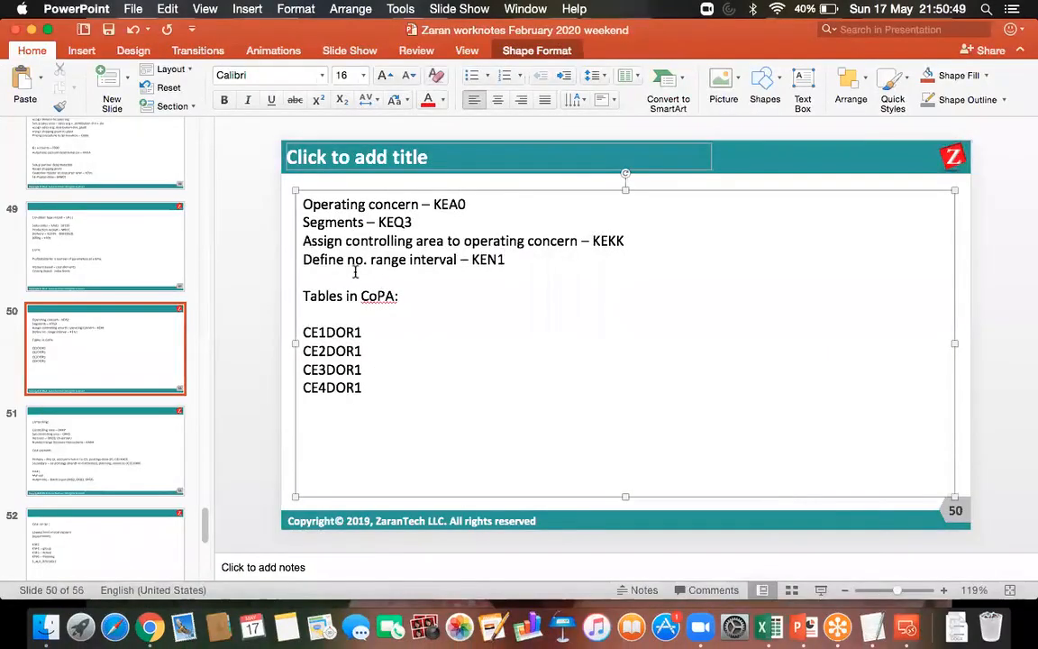
key(Return)
key(Return)
key(Up)
key(Up)
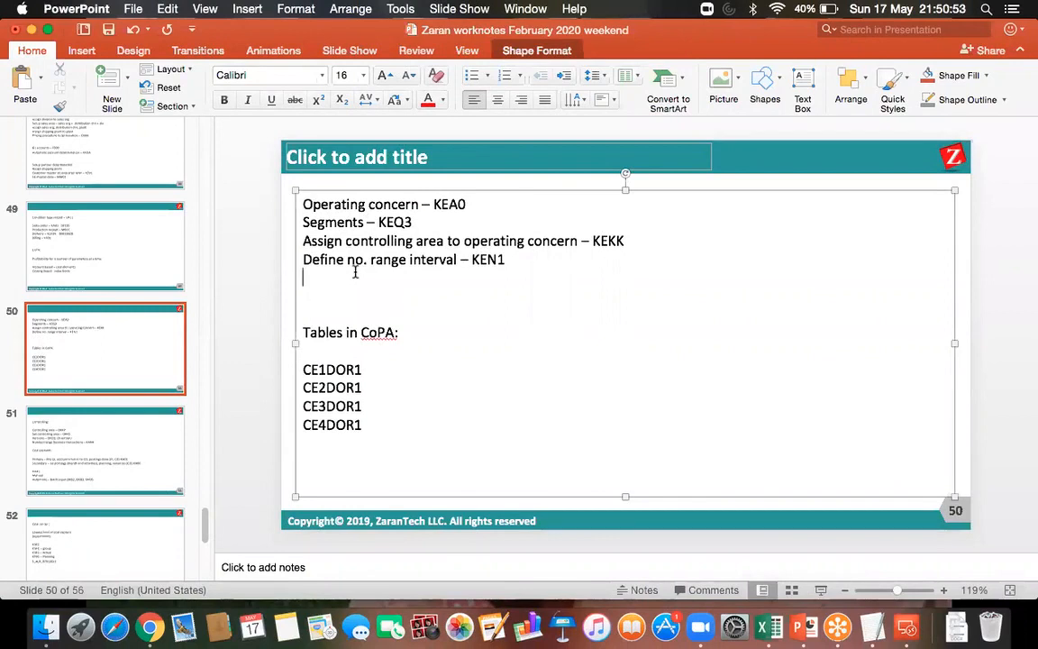
text(Maintain a)
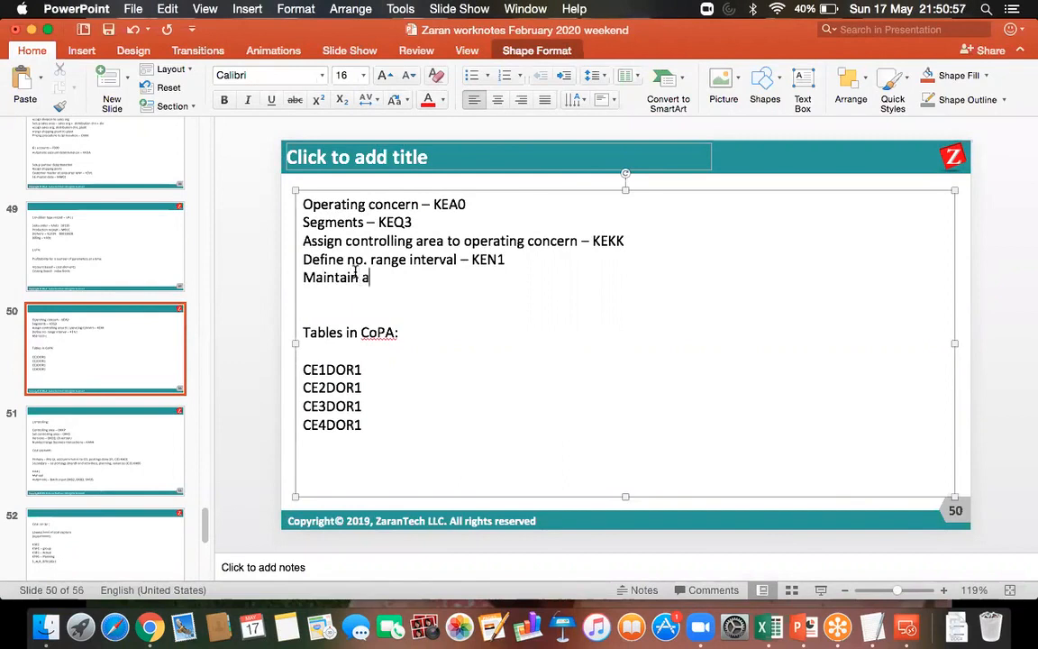
text(ssignment)
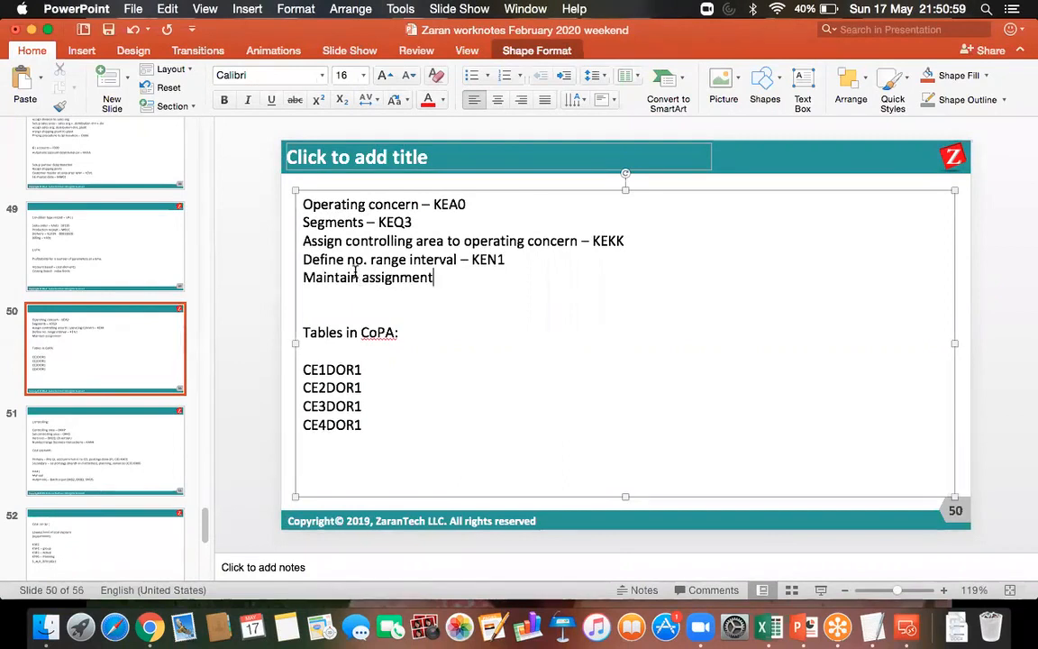
text(of SD c)
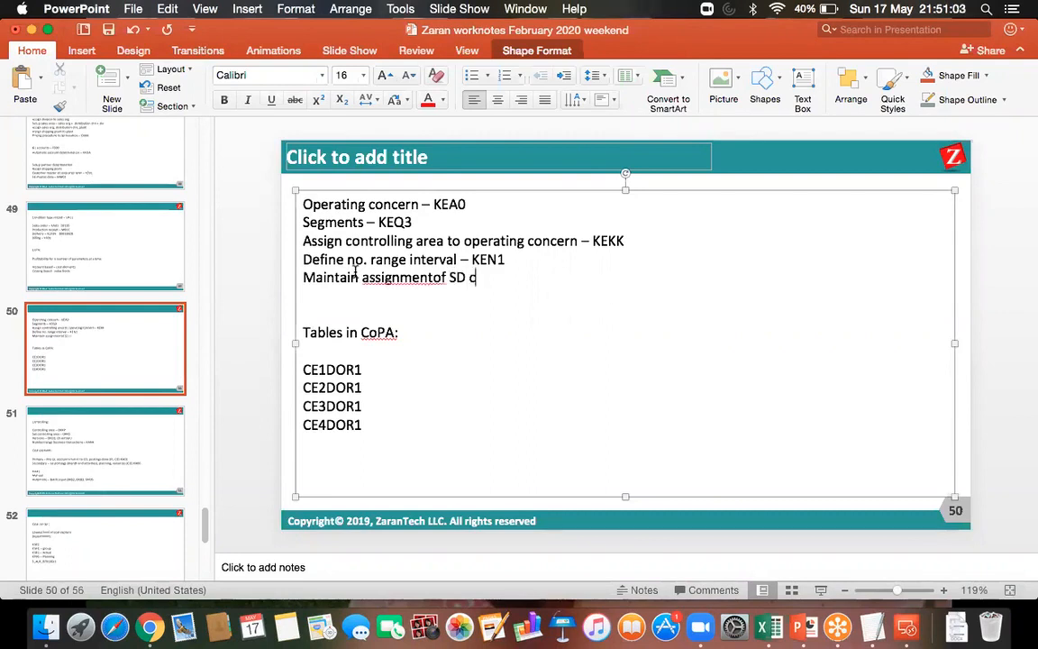
text(ondition types)
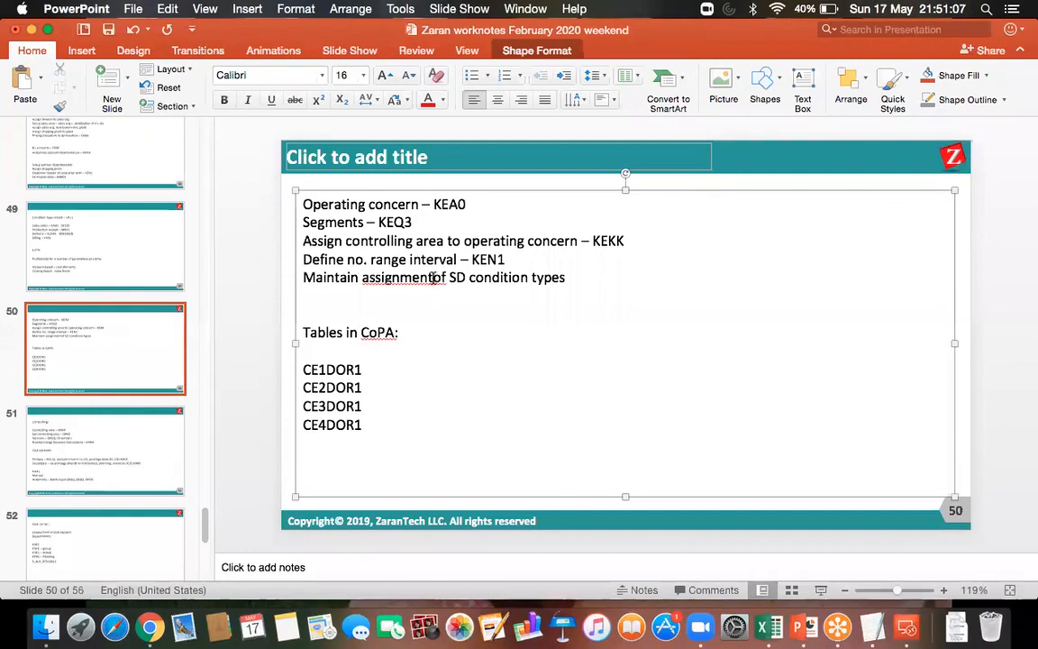
click(435, 279)
click(595, 280)
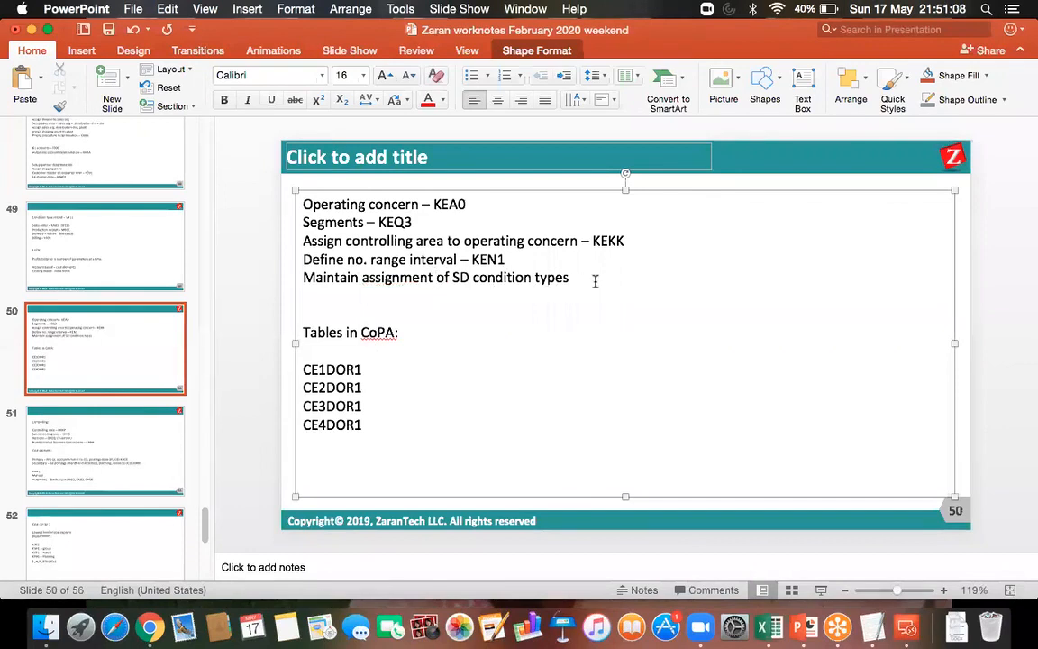
Extend the SD condition types line with "to CoPA value fields – KE4I"
text(to CoPA value fields -)
text( KE4I)
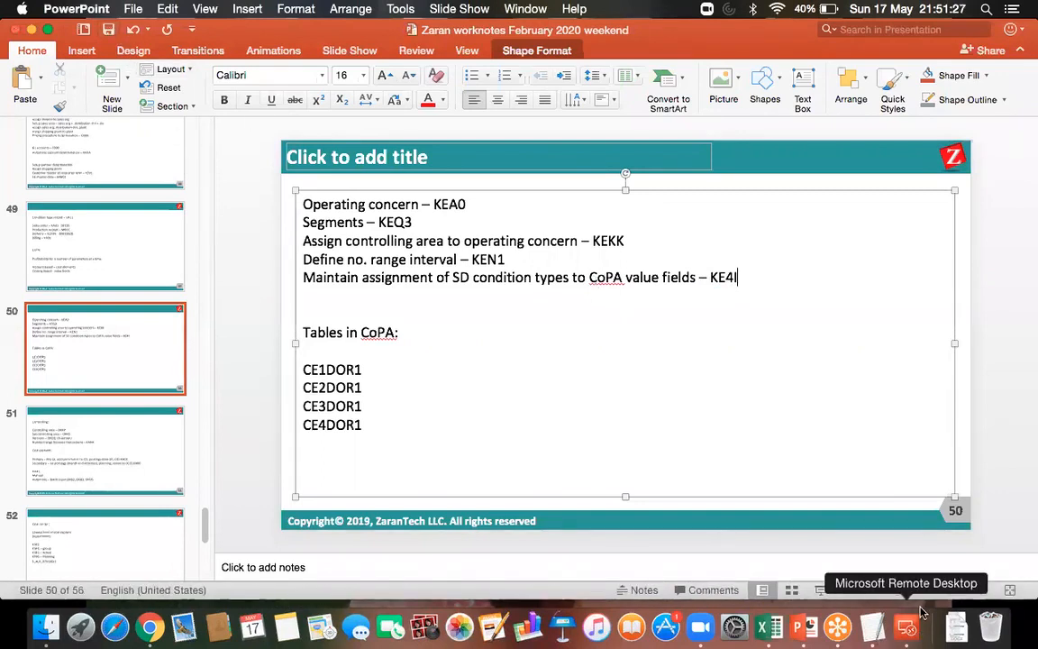
Switch back to the SAP remote session and open transaction KE4I for assigning SD conditions to value fields
click(919, 638)
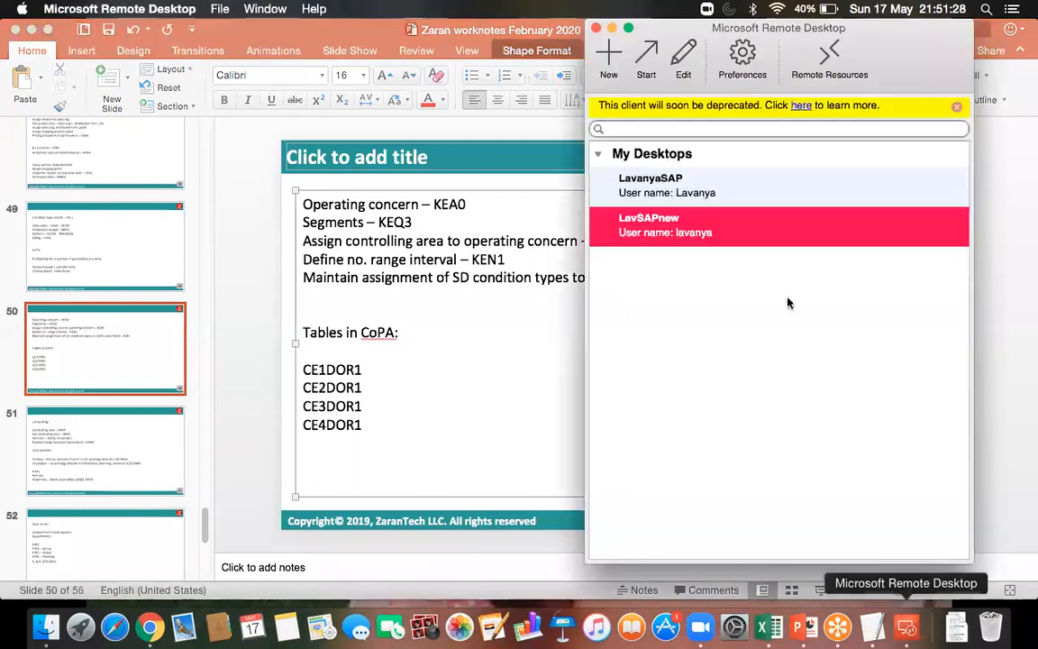
double_click(707, 231)
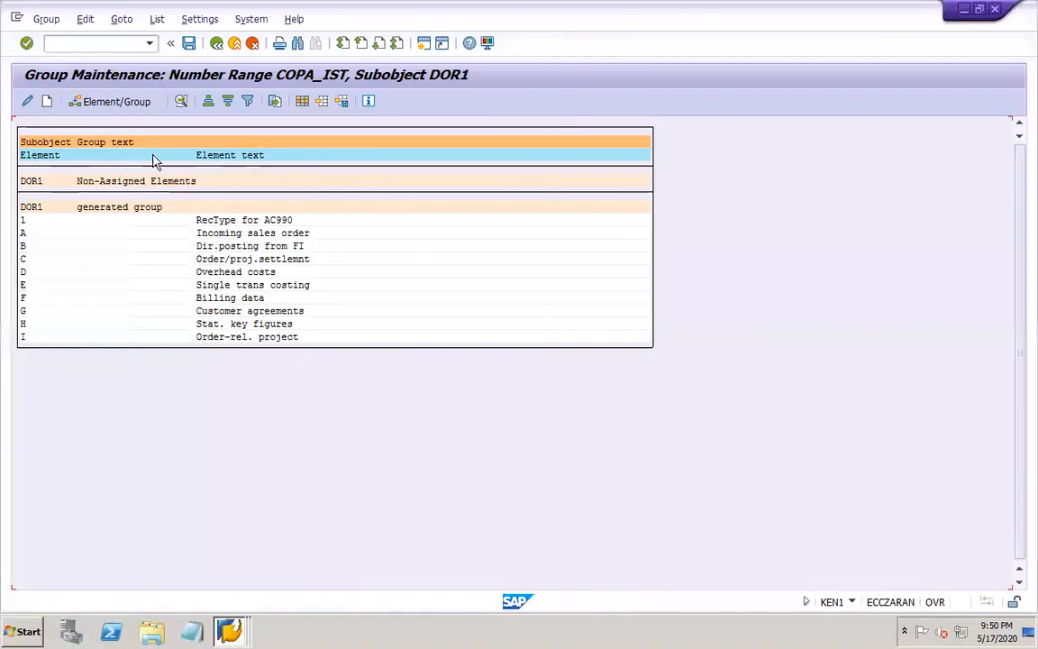
click(114, 45)
text(/NKE41)
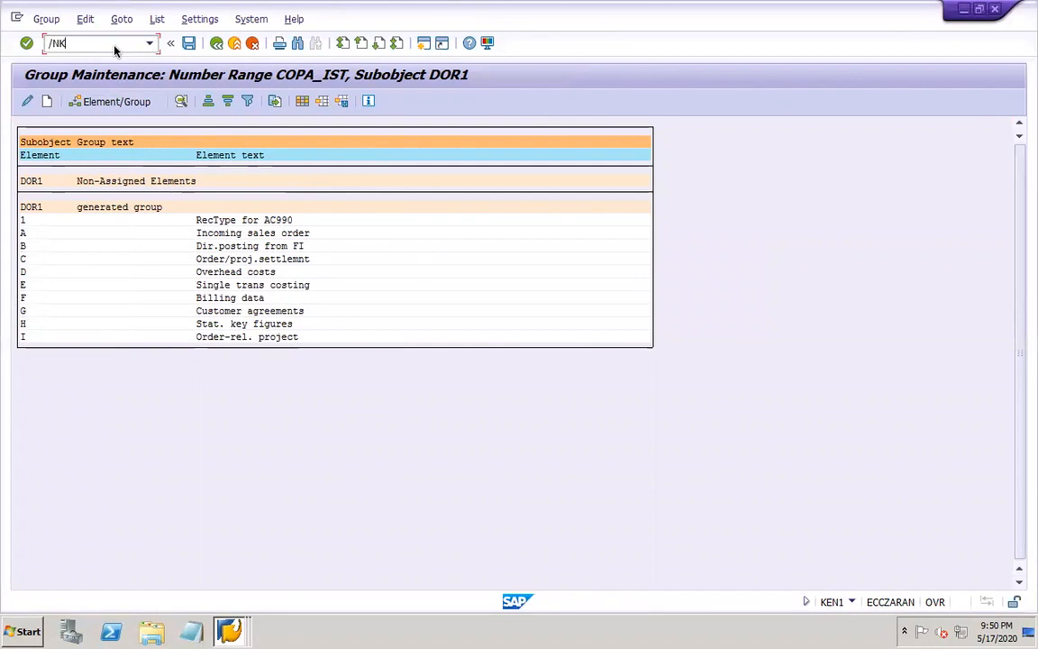
key(Return)
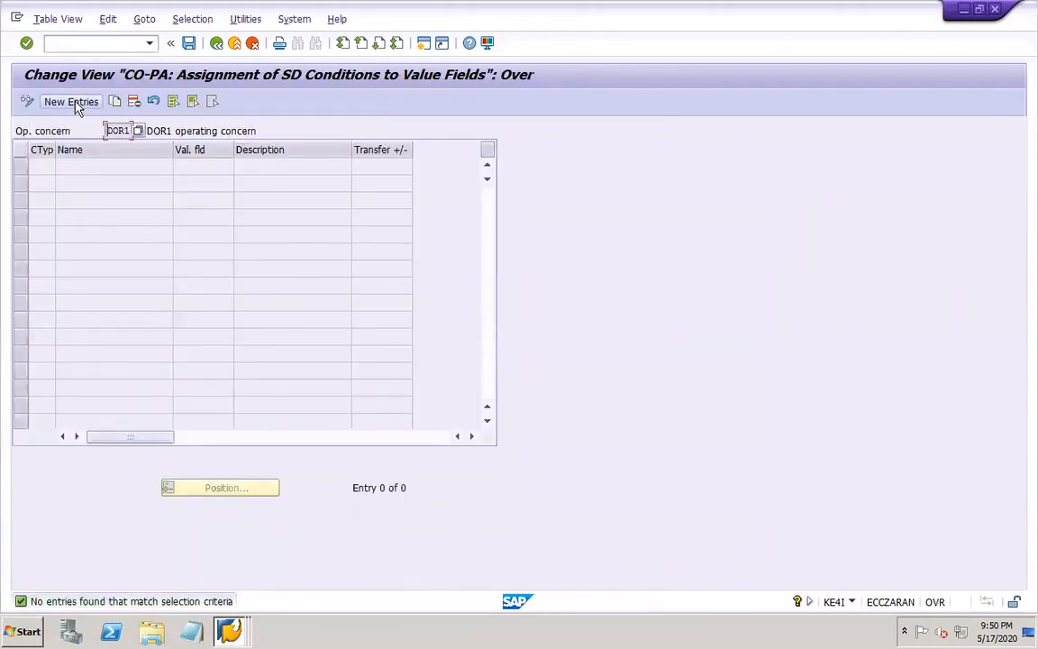
Start new entries for operating concern DOR1 and choose value fields VV010 (Revenue) and VV140 (Cost of goods sold) in the first two rows
click(72, 102)
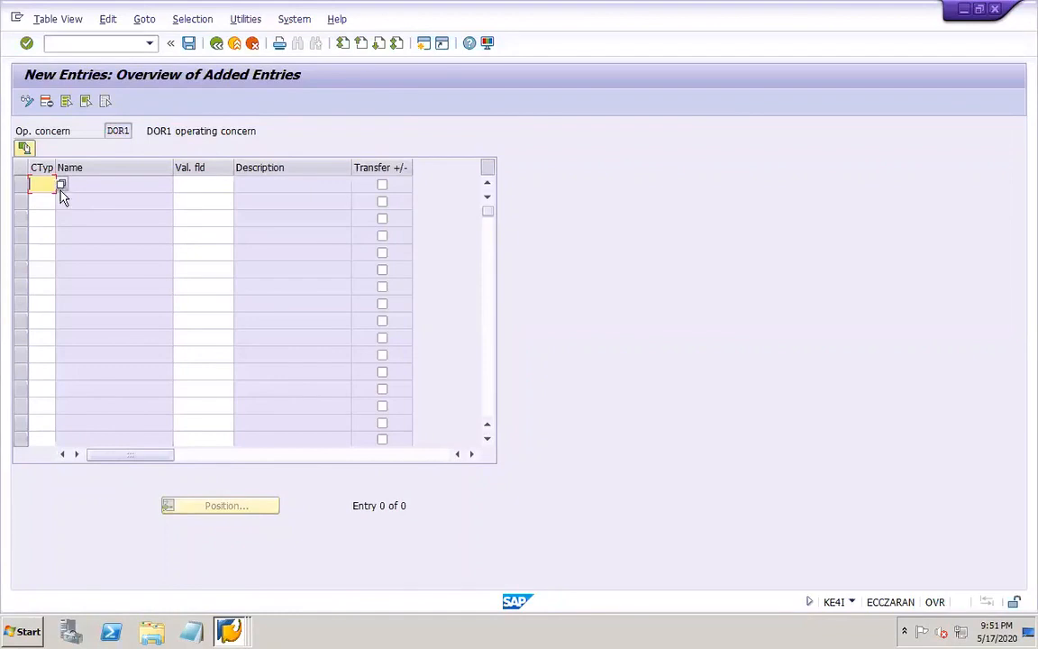
click(59, 183)
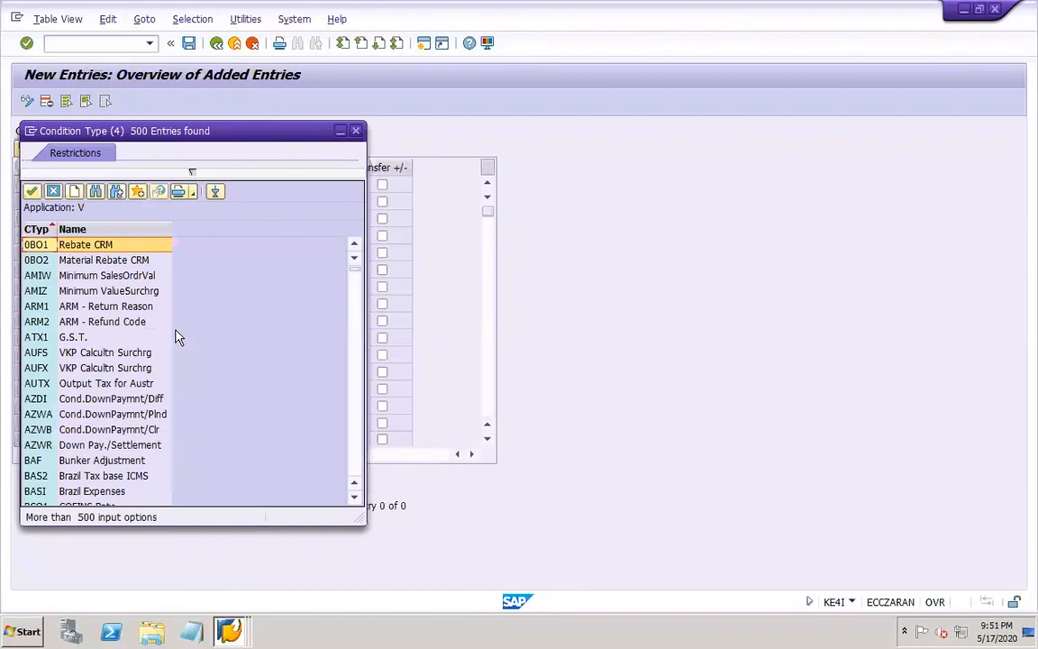
click(357, 131)
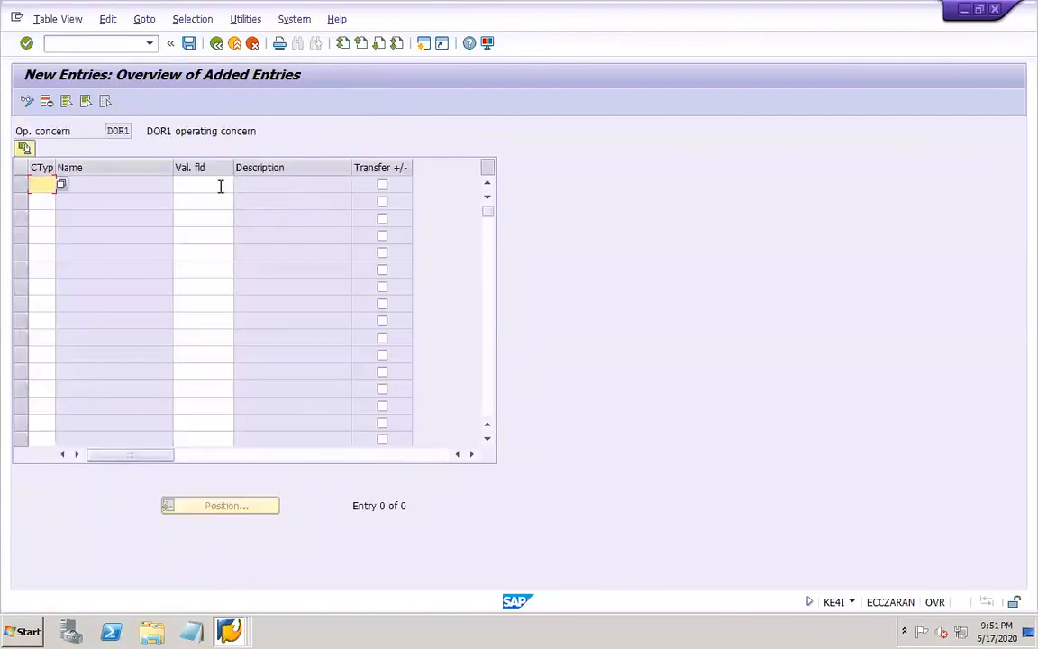
click(220, 186)
click(238, 186)
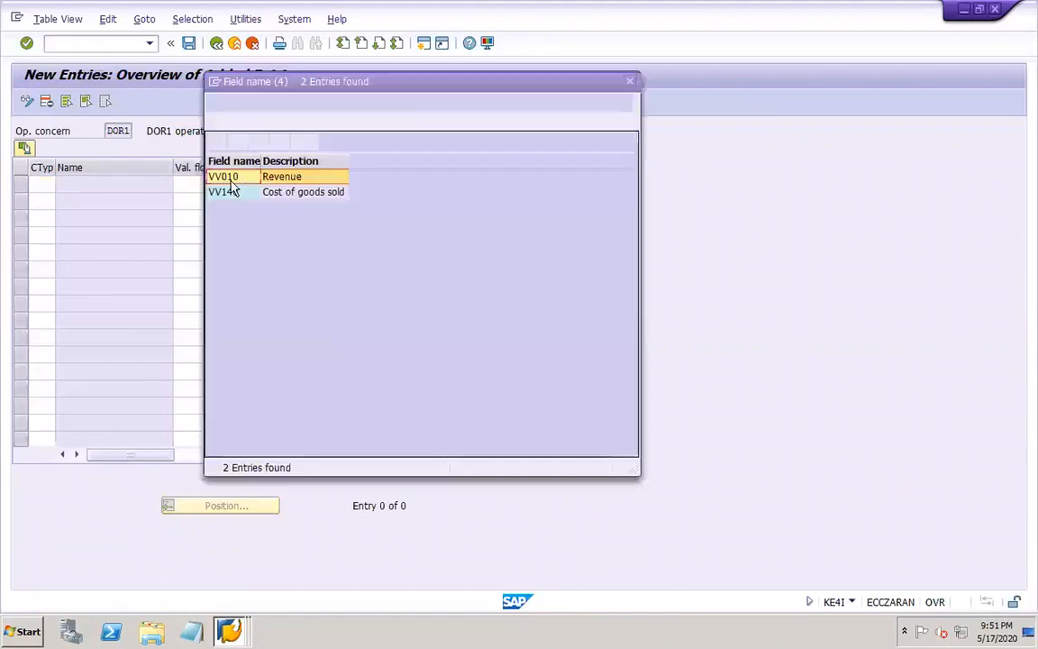
double_click(217, 176)
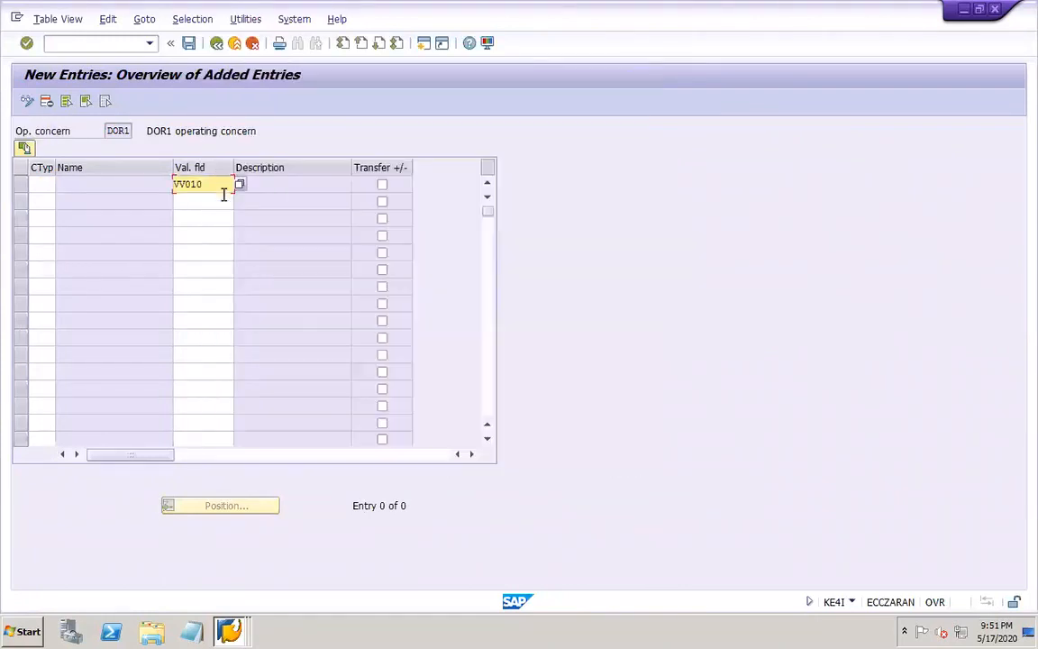
click(224, 197)
click(239, 201)
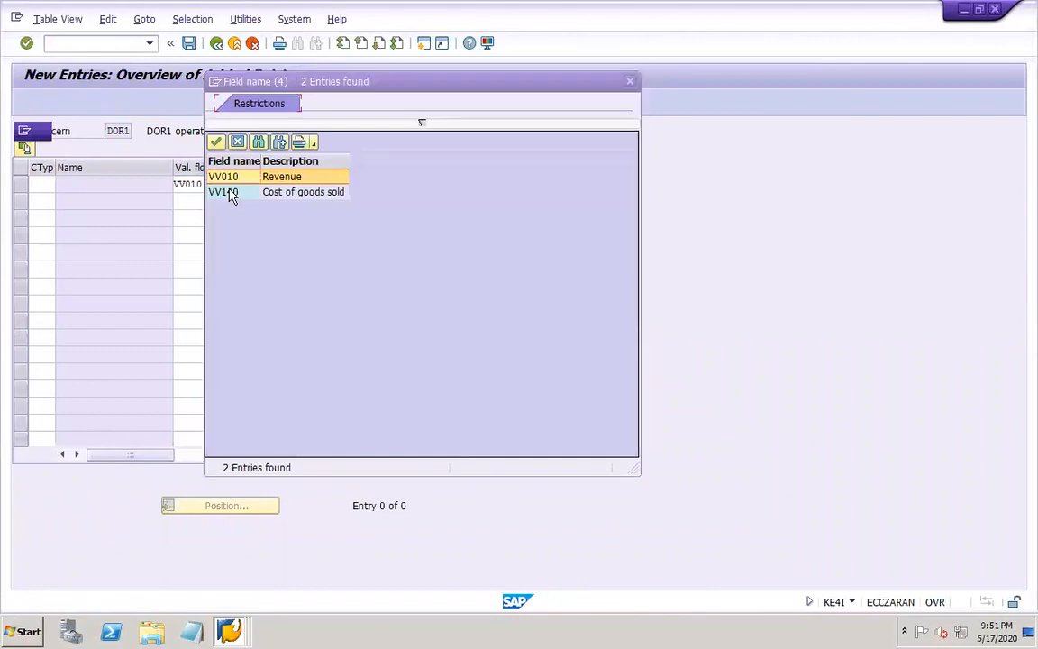
double_click(225, 193)
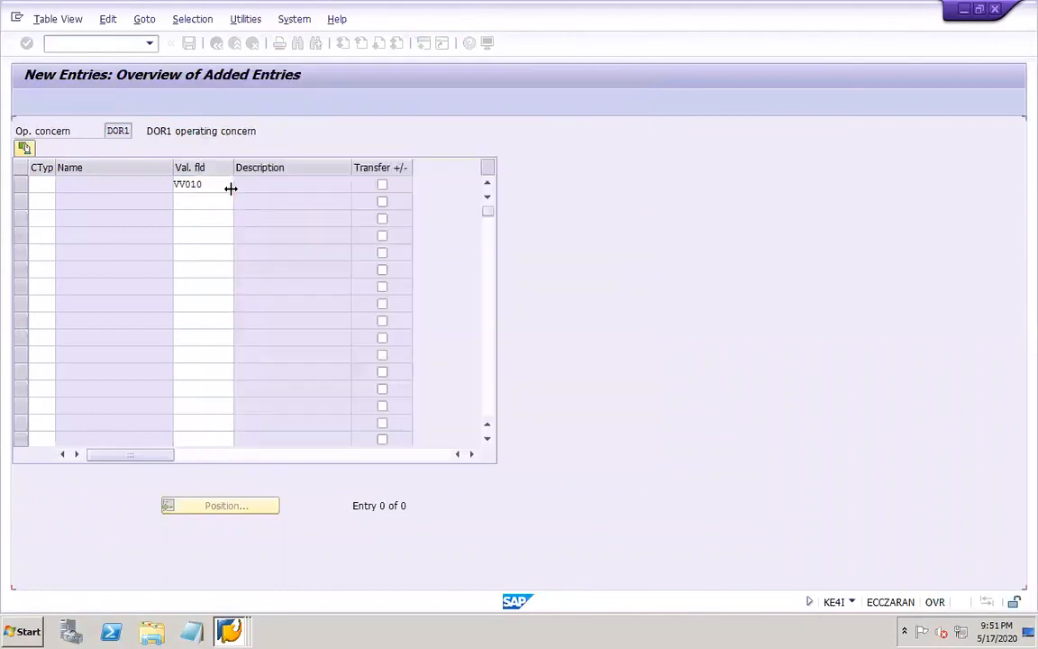
Assign condition type PR00 to value field VV010 and VPRS to VV140, and save the entries under the proposed customizing request
click(42, 183)
text(P)
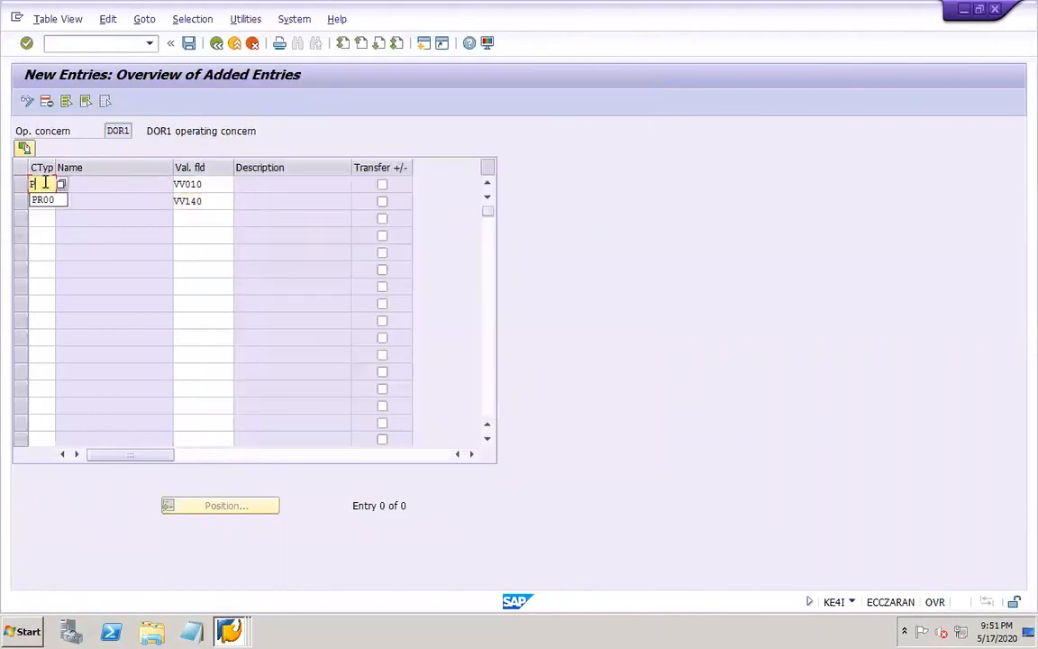
text(R00)
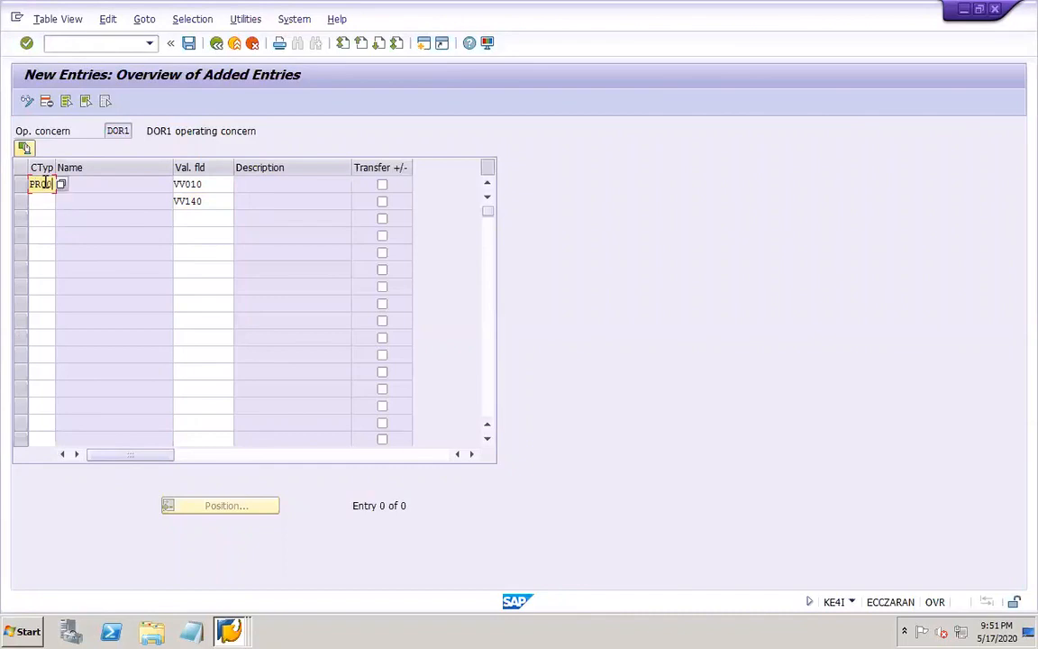
click(36, 201)
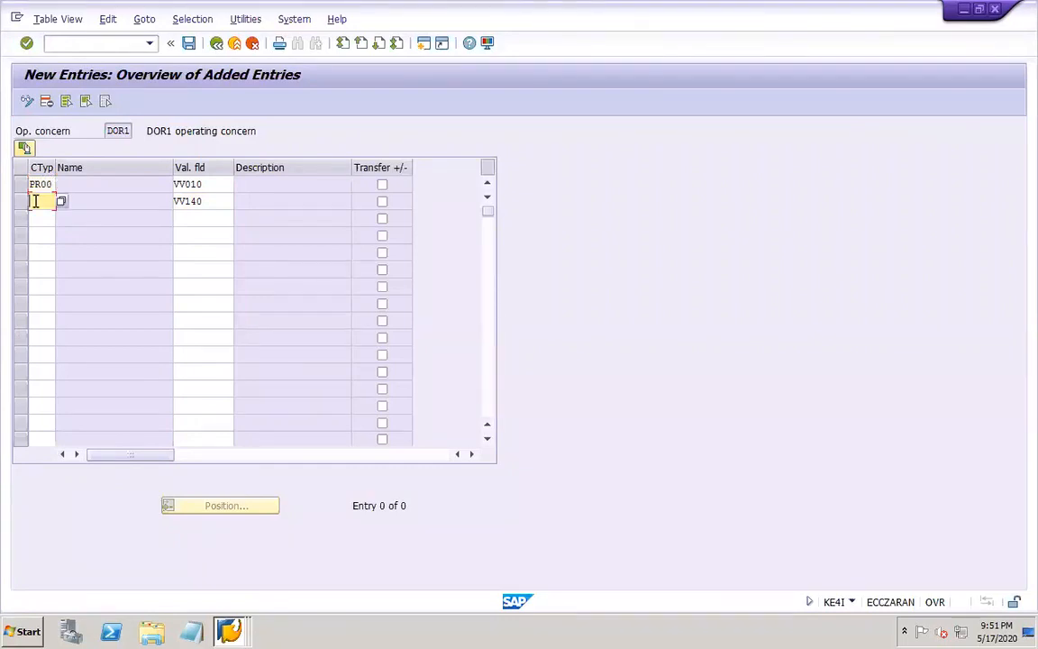
text(V)
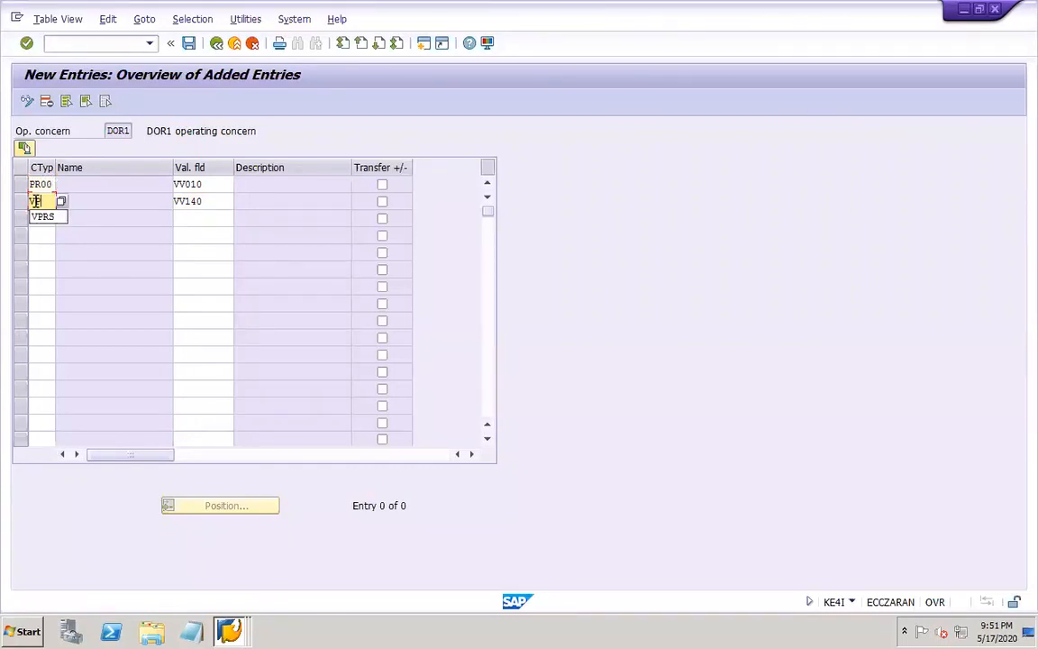
text(PRS)
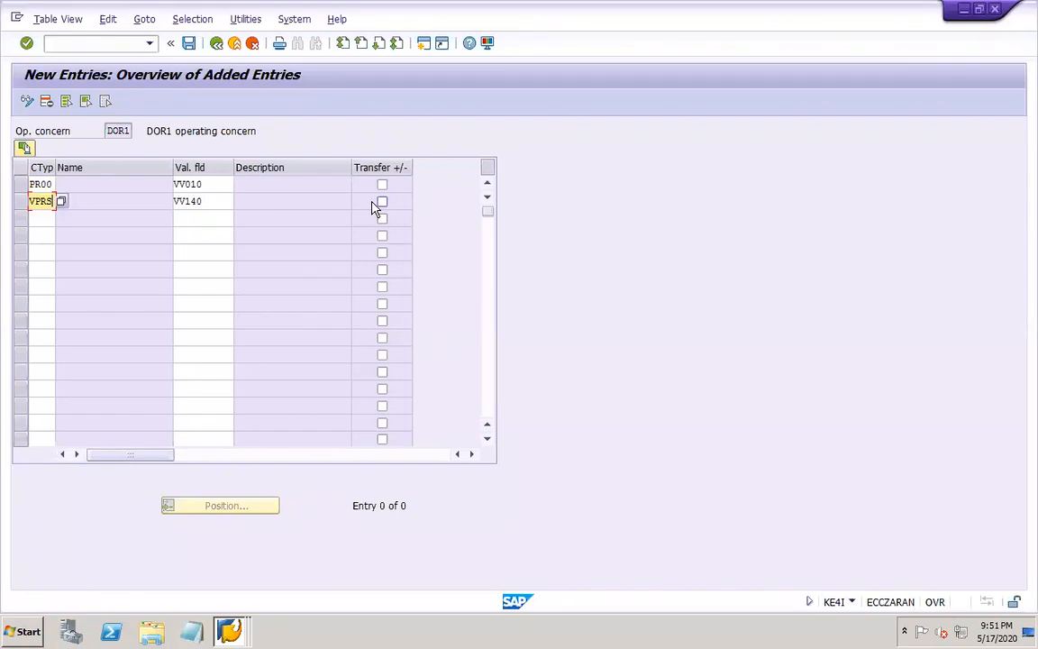
click(189, 44)
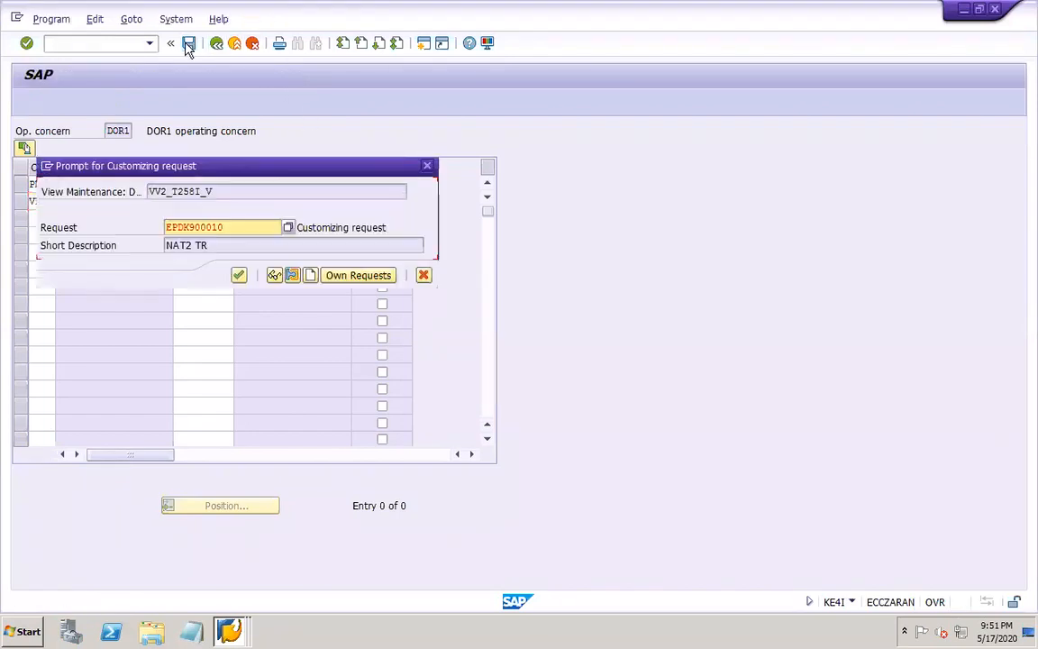
click(237, 275)
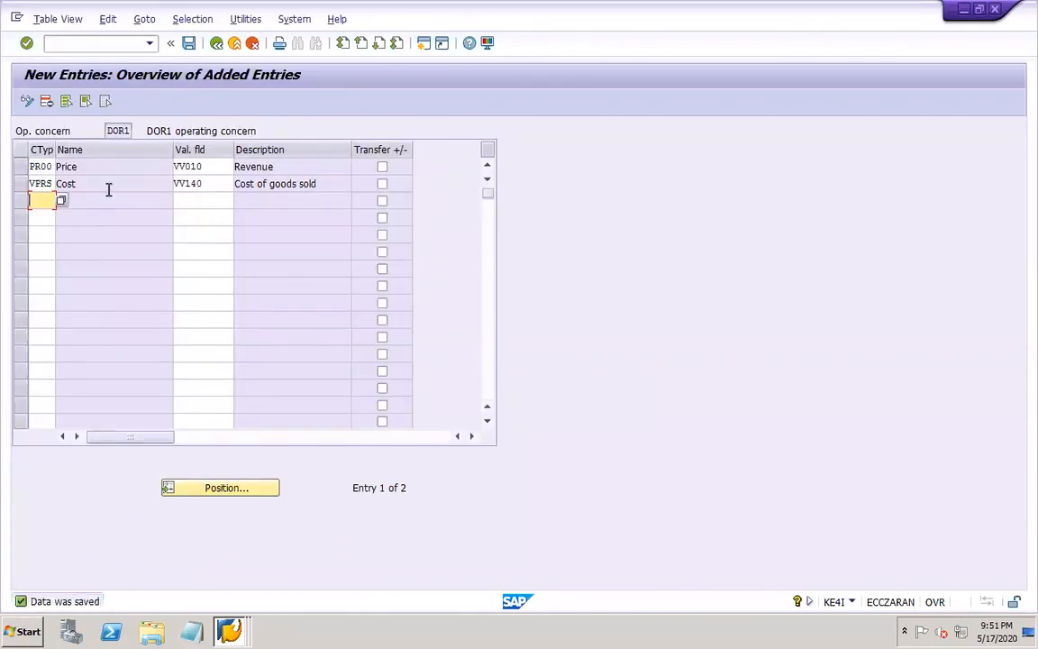
Switch to the PowerPoint work notes and add "Miantain PA transfer structure" below the KE4I line on slide 50
mouse_move(664, 637)
click(802, 631)
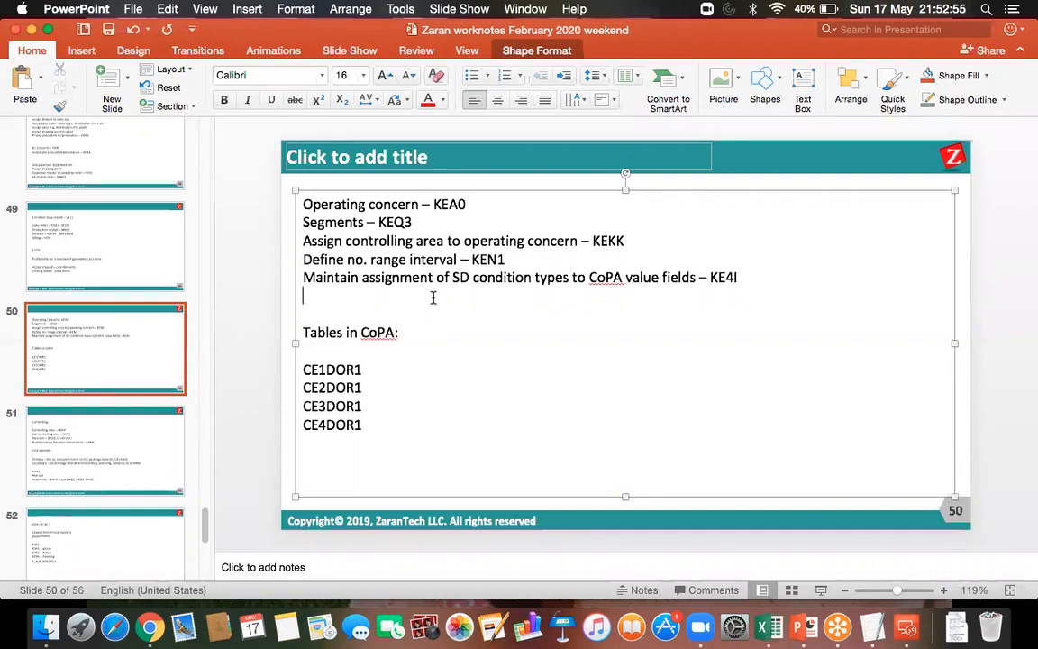
text(Miantain PA)
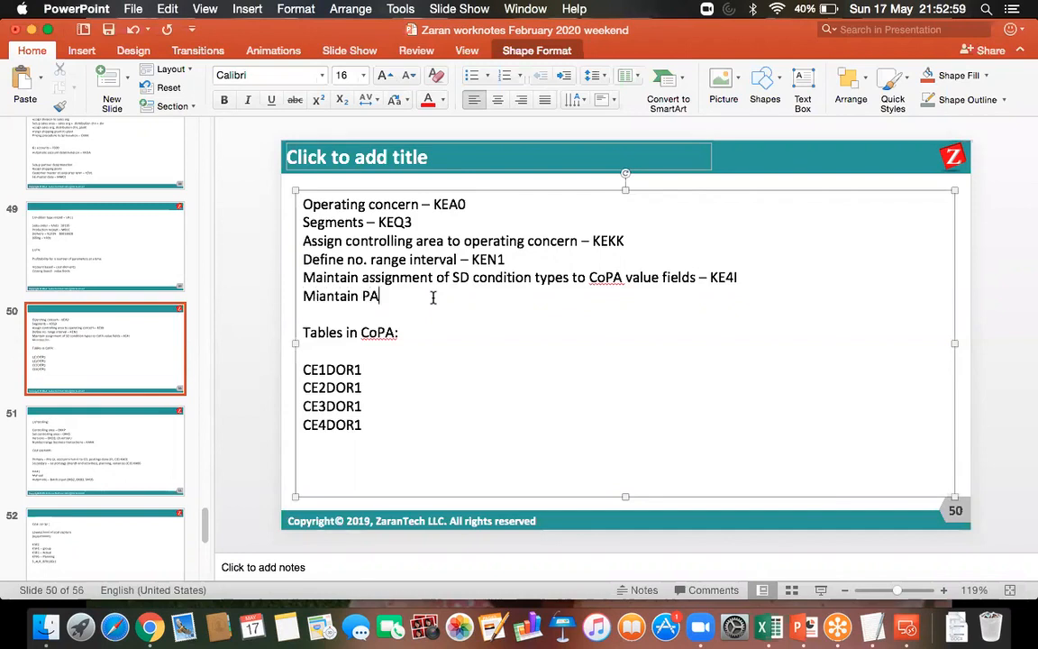
text( transfer)
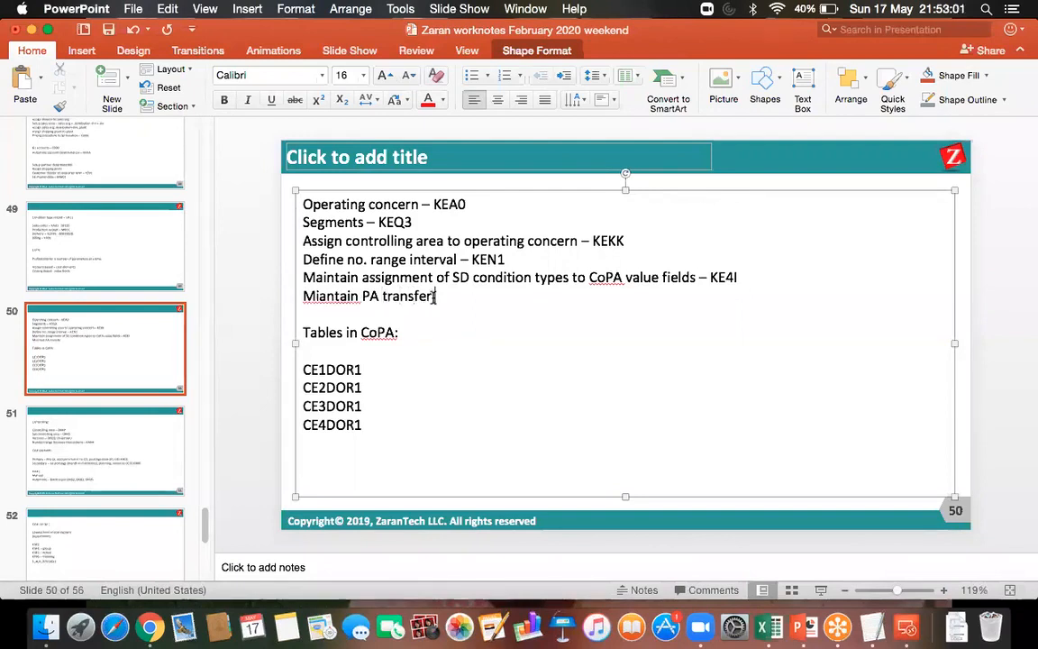
text( strcture)
key(BackSpace)
key(BackSpace)
key(BackSpace)
key(BackSpace)
key(BackSpace)
text(ucture )
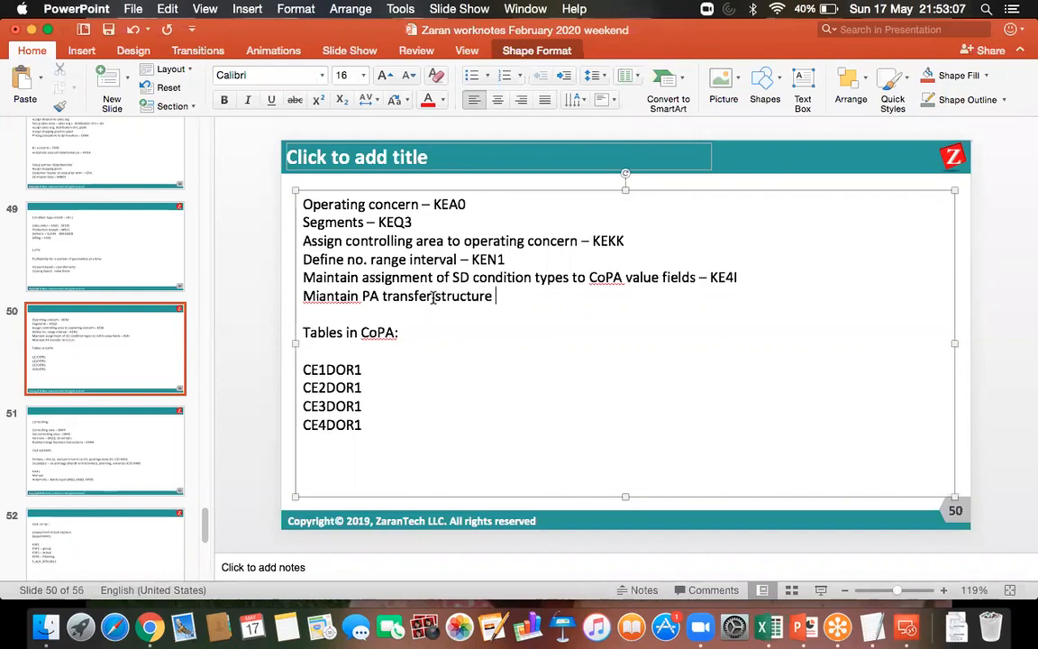
text(for dire)
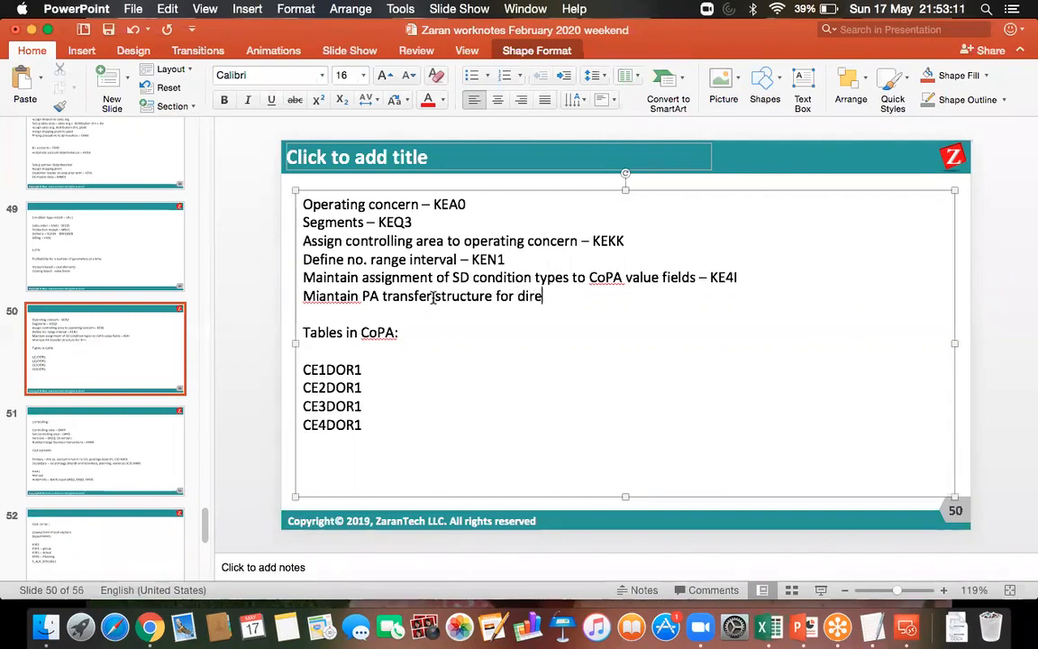
text(ct postings - KE)
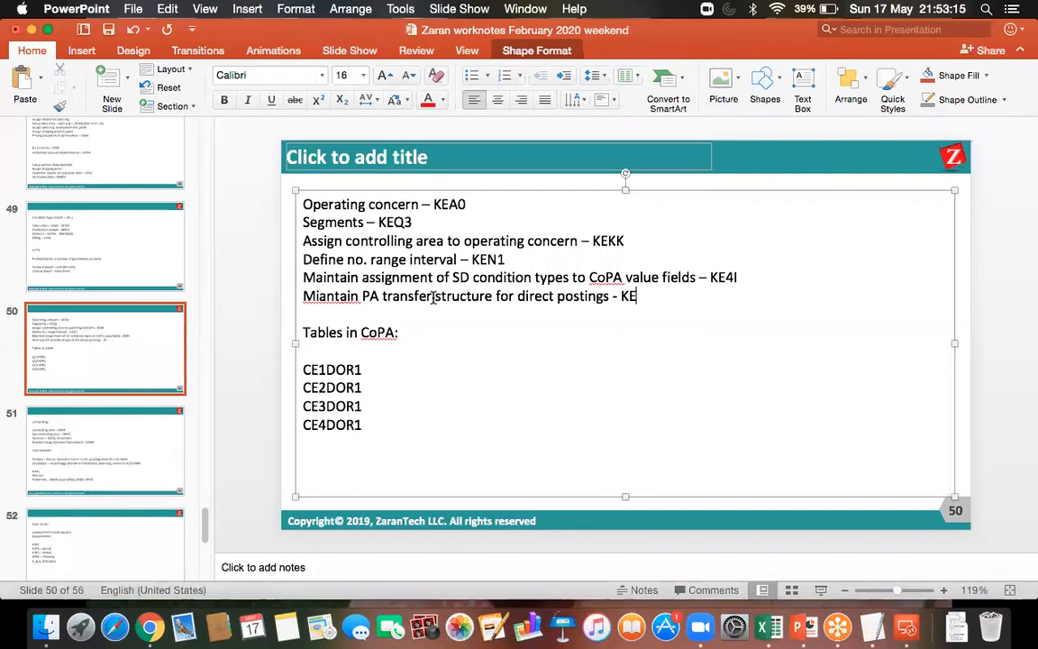
text(I2)
Complete the PA transfer structure line with "for direct postings – KEI2" and save the presentation
click(433, 297)
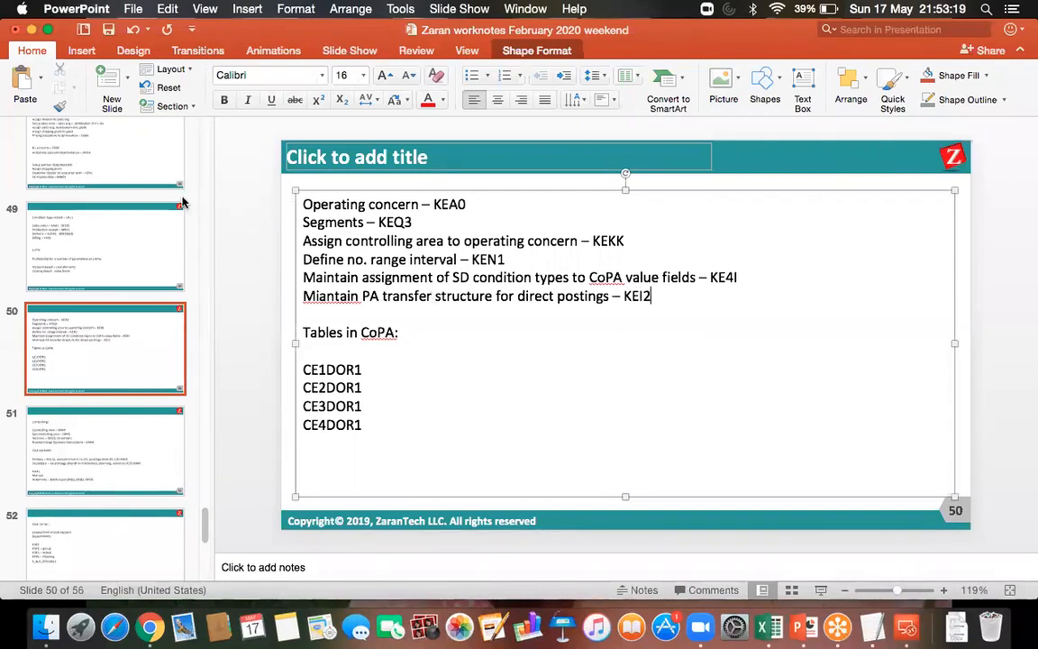
click(109, 31)
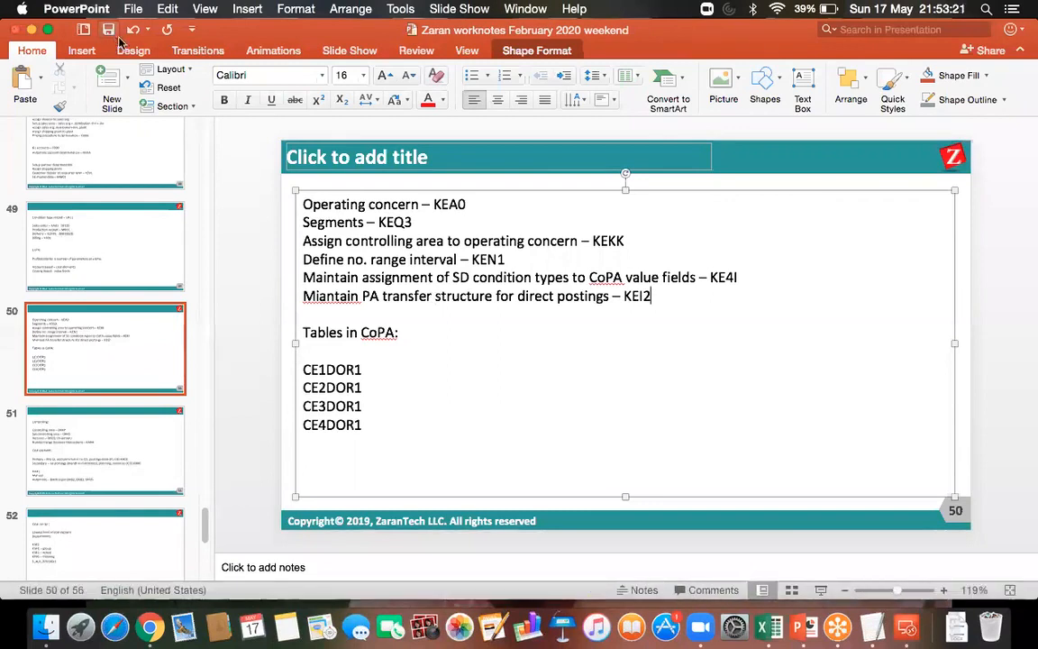
Switch back to the SAP remote session and open transaction KEI2 for maintaining PA transfer structures
click(907, 626)
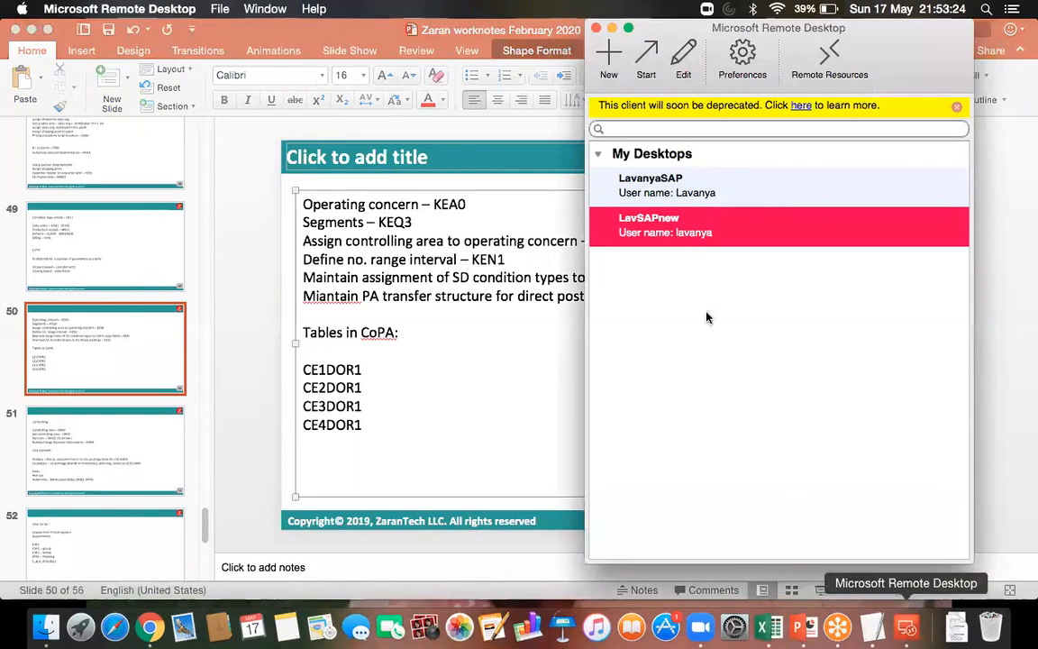
double_click(656, 235)
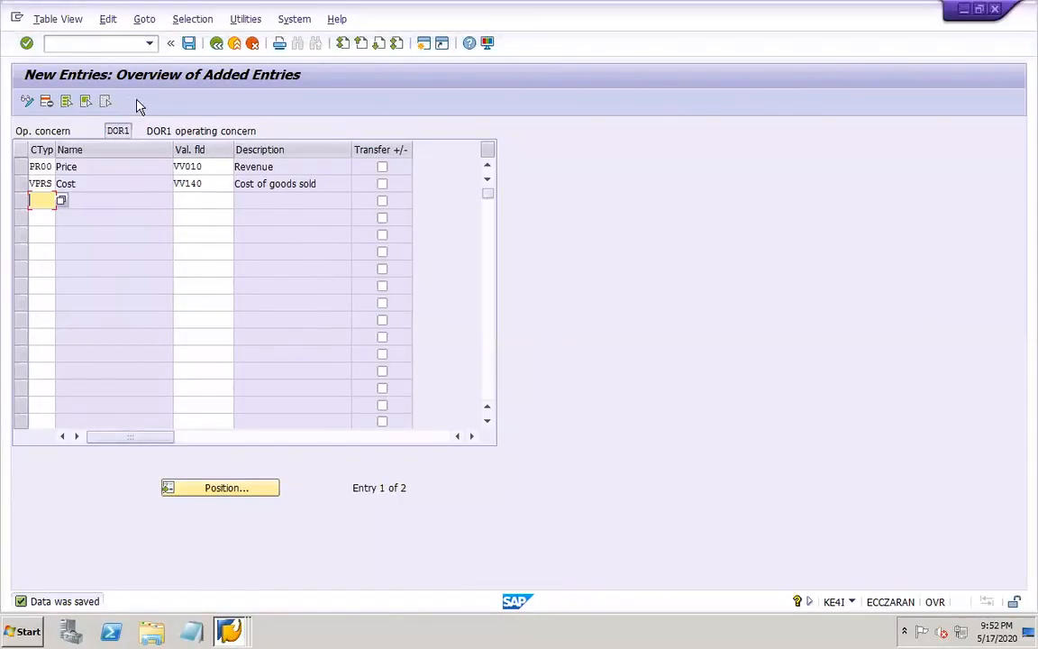
click(190, 45)
key(ctrl+s)
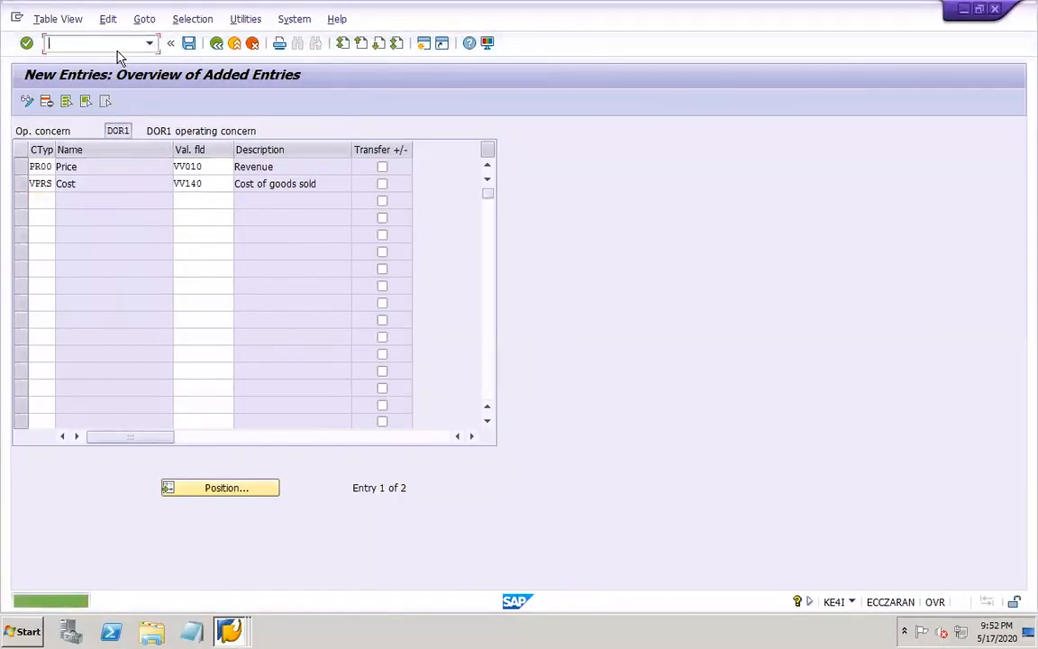
text(/NKW)
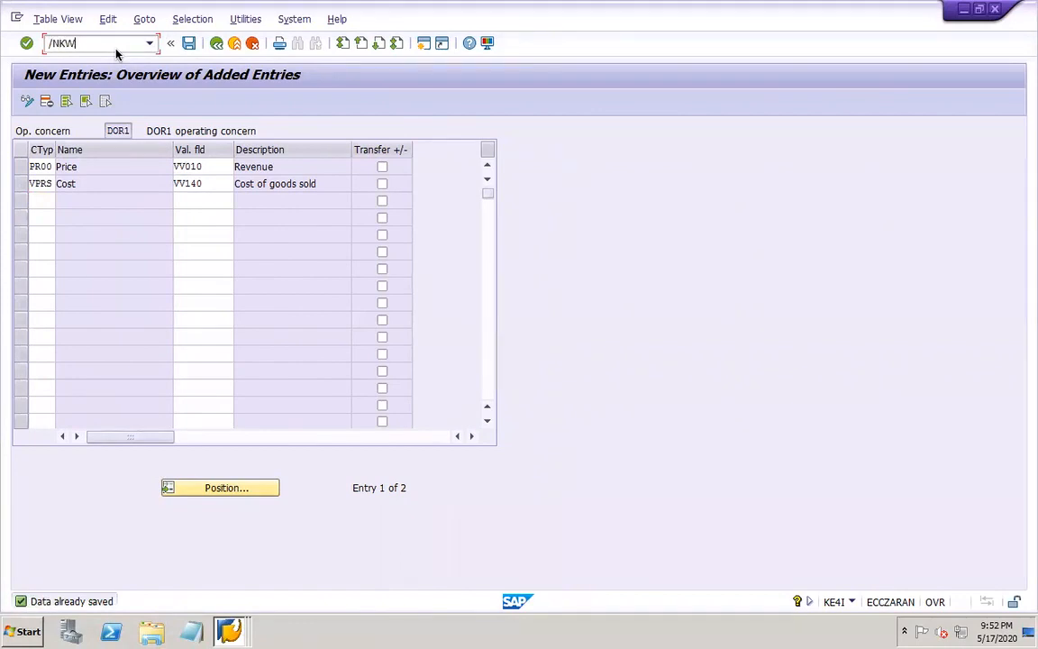
key(BackSpace)
text(E)
text(4I)
key(Return)
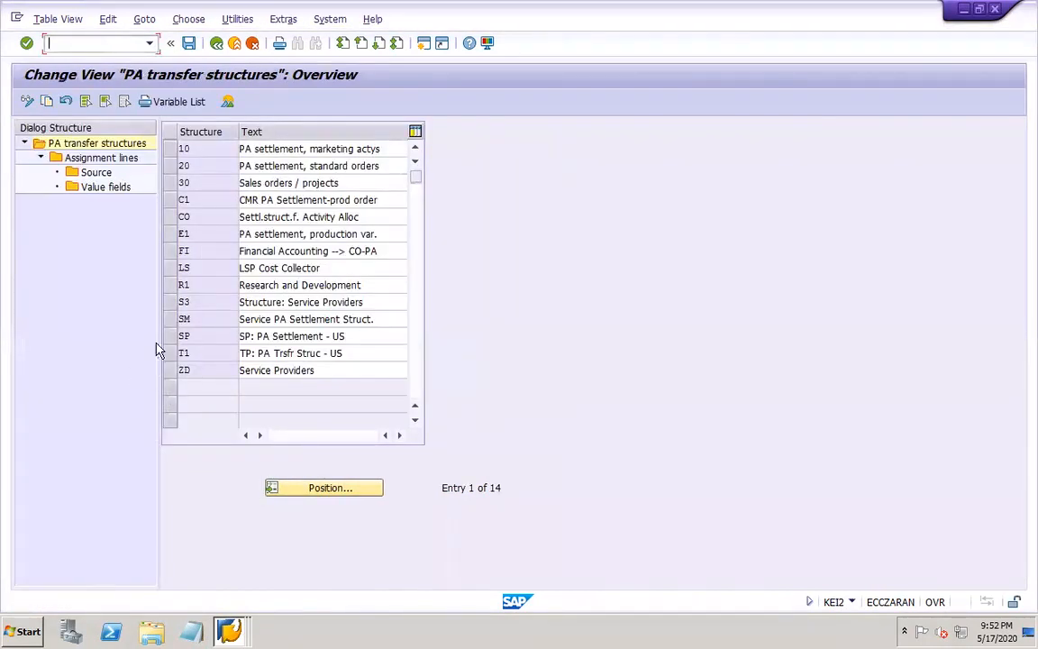
Widen the dialog structure area and open the assignment lines of PA transfer structure FI (Financial Accounting --> CO-PA)
drag(159, 349, 285, 348)
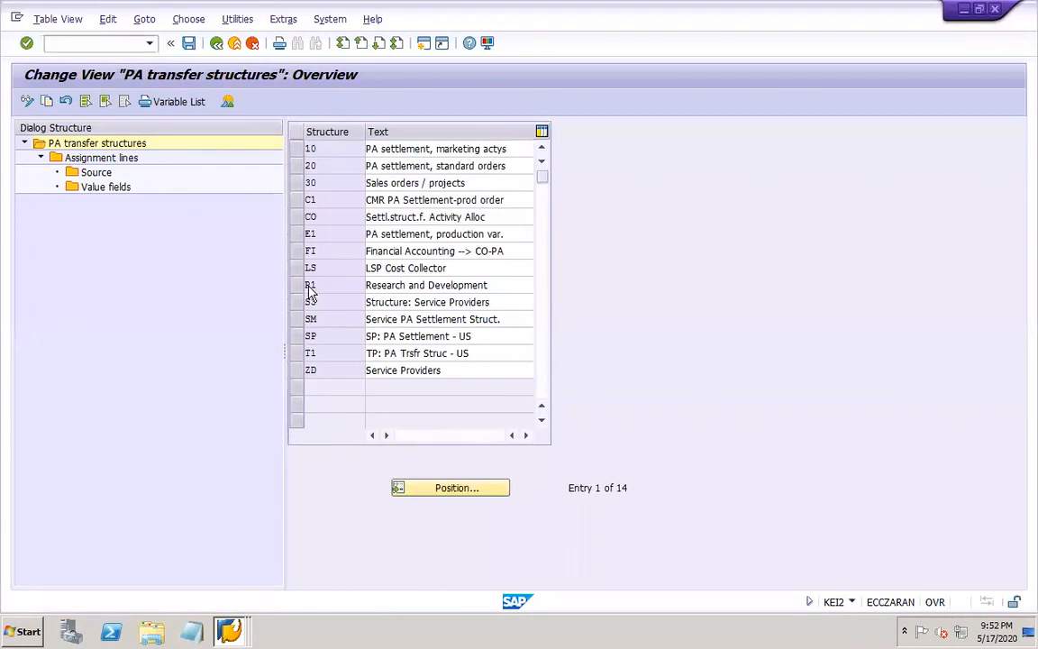
click(305, 251)
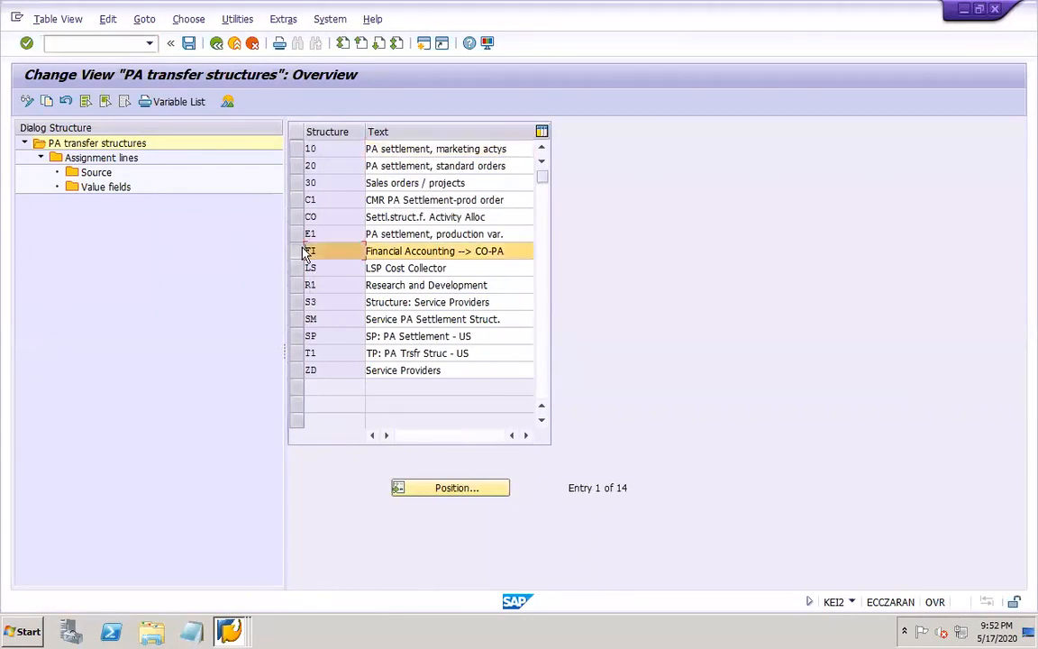
double_click(123, 159)
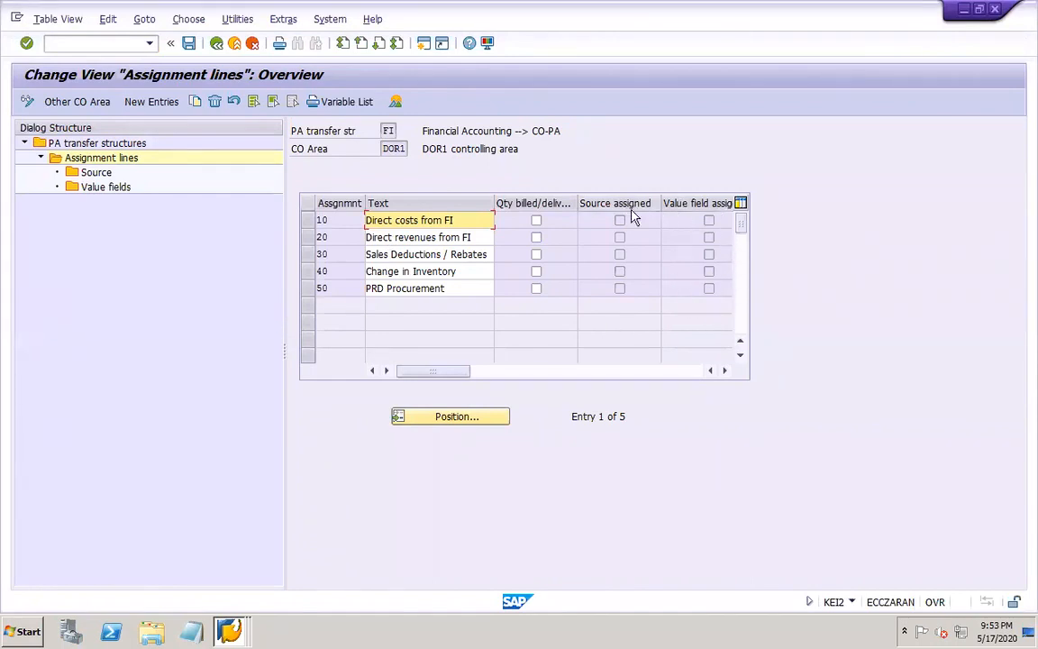
Assign cost element 40020 (RM CONSUMPTION CE) as the source of assignment line 10, Direct costs from FI
click(307, 221)
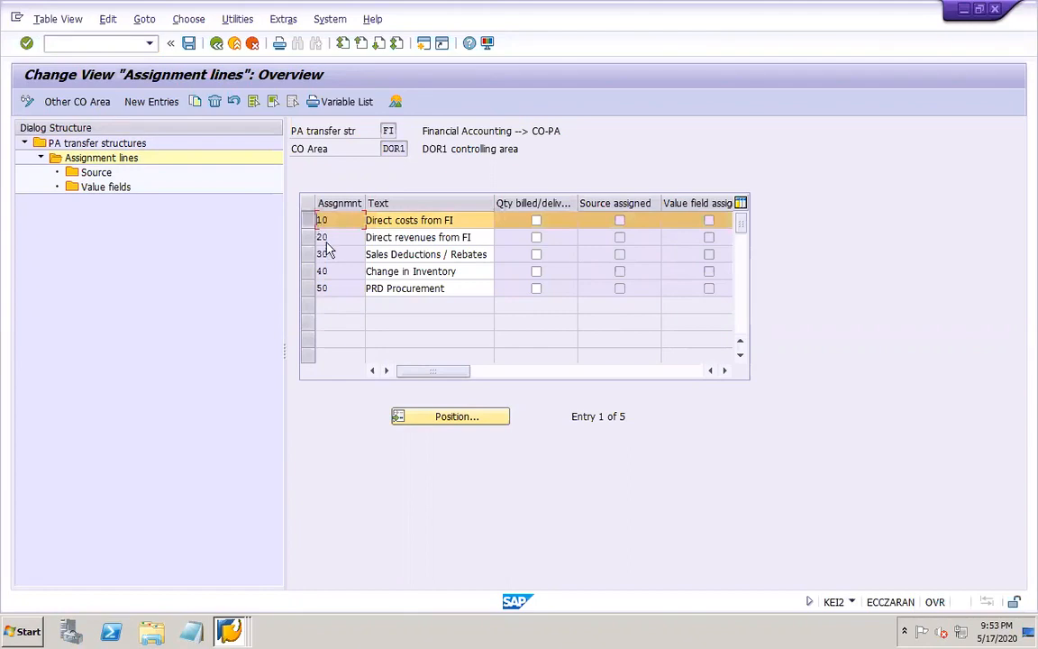
click(307, 232)
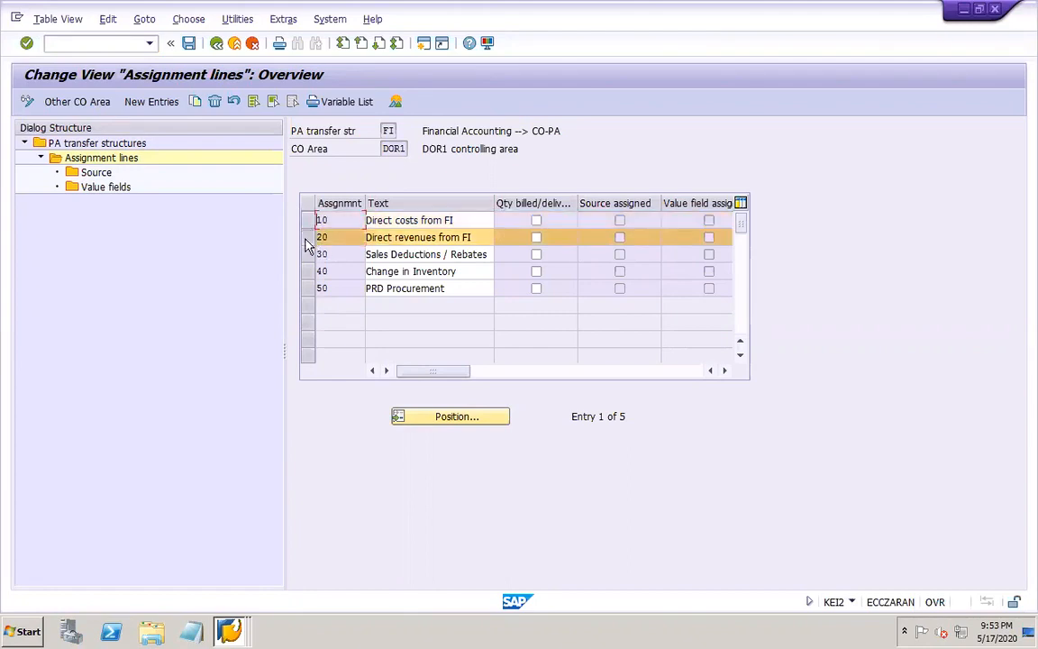
click(307, 237)
click(307, 221)
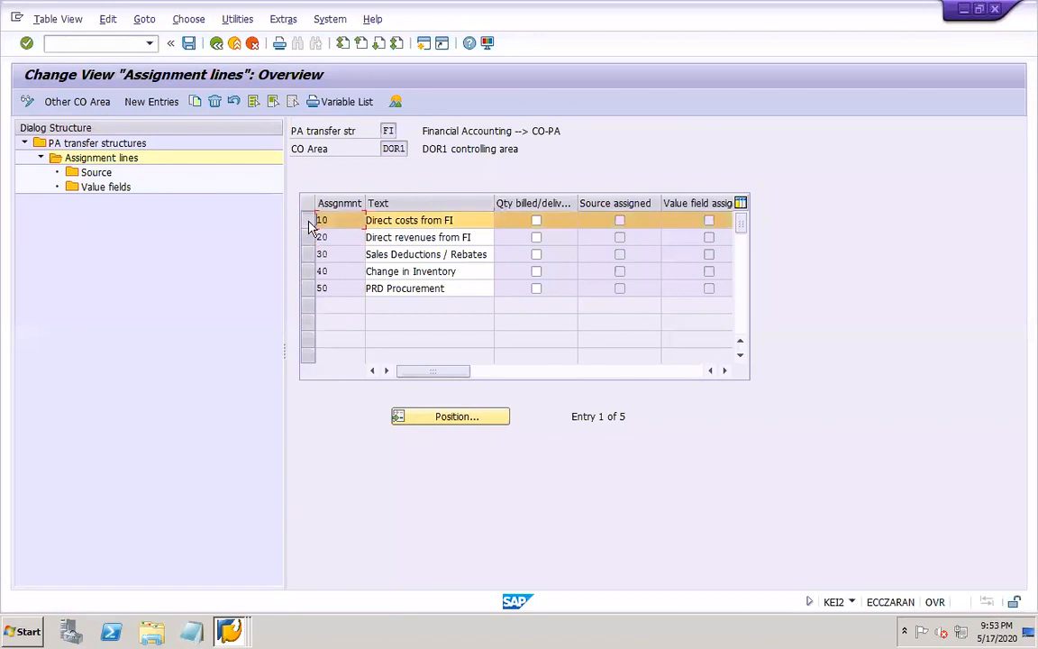
double_click(96, 174)
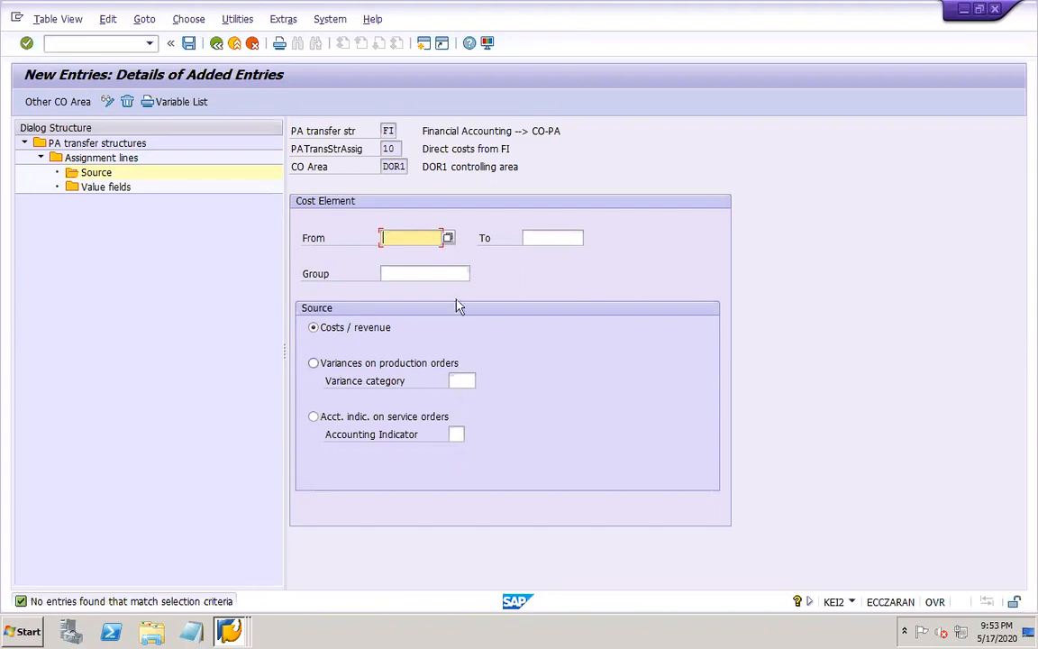
click(446, 237)
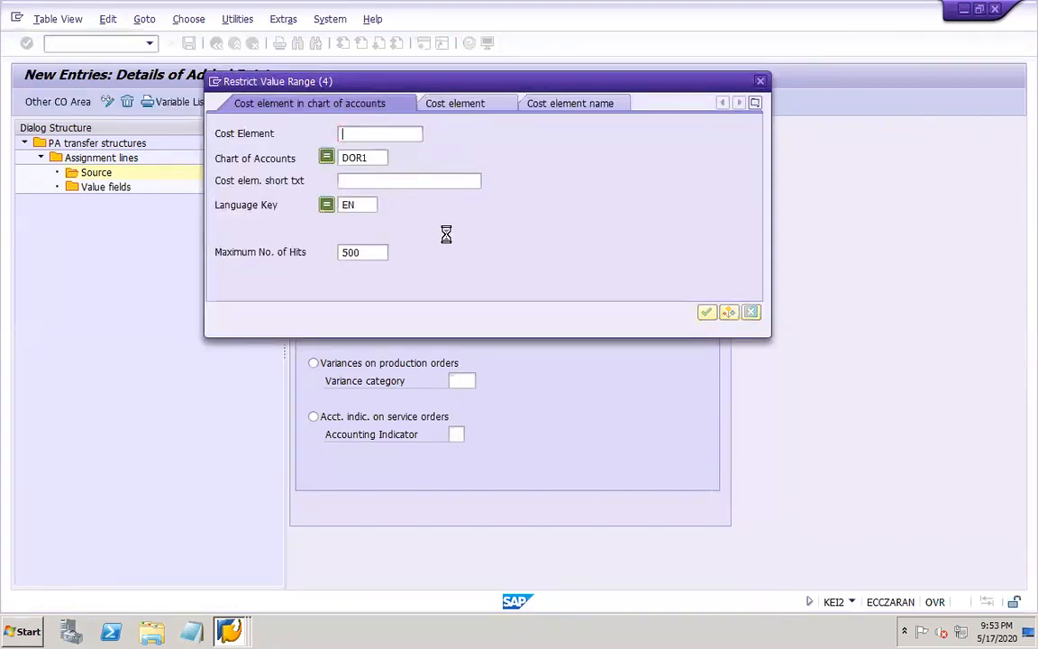
key(Return)
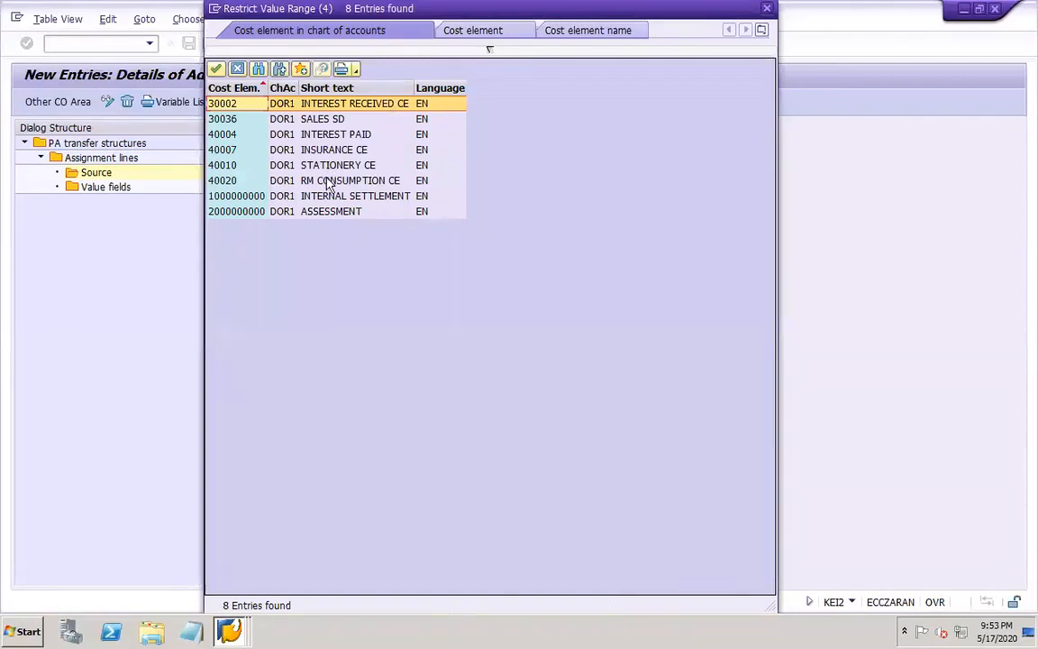
double_click(326, 181)
Create a value field entry for line 10 with type Value field and fixed/variable indicator 3 (Sum of fixed and variable amounts)
double_click(114, 188)
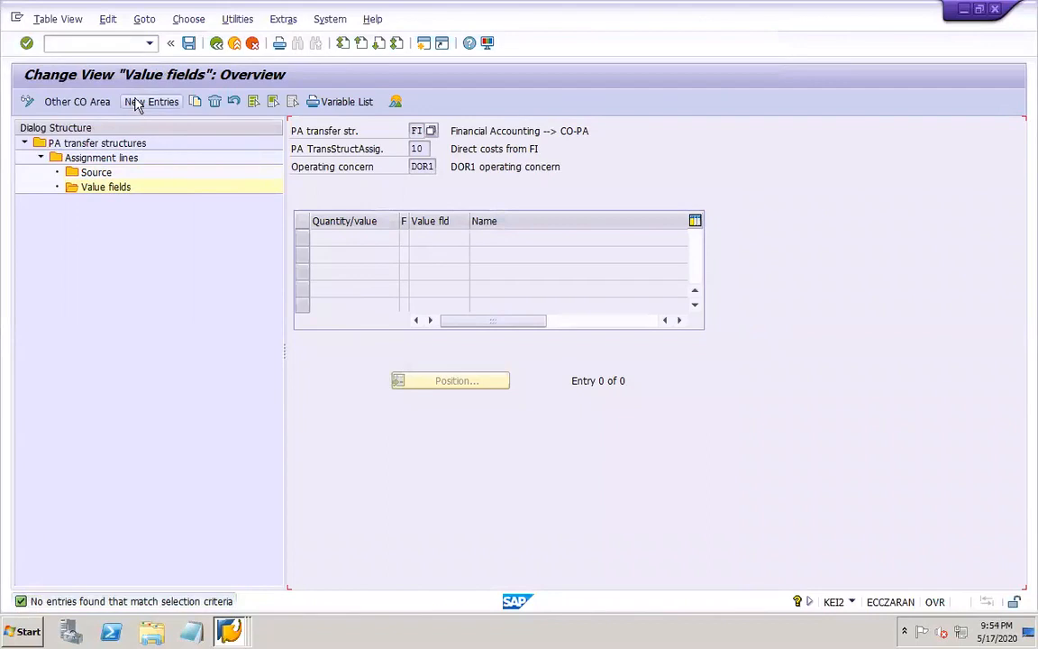
click(143, 102)
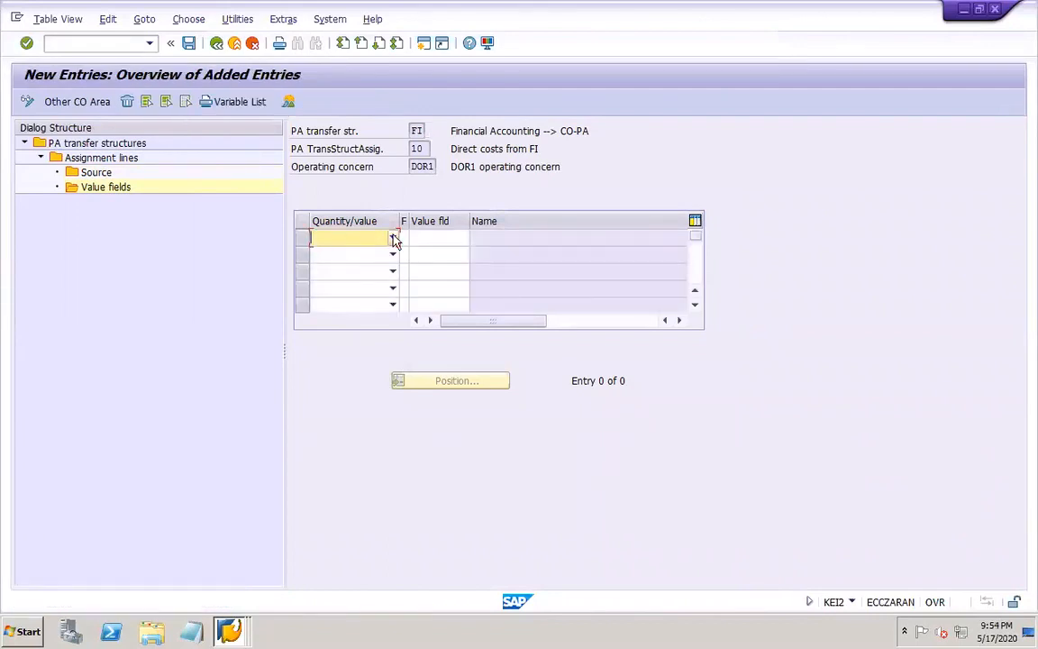
click(393, 238)
click(351, 253)
click(413, 240)
click(406, 238)
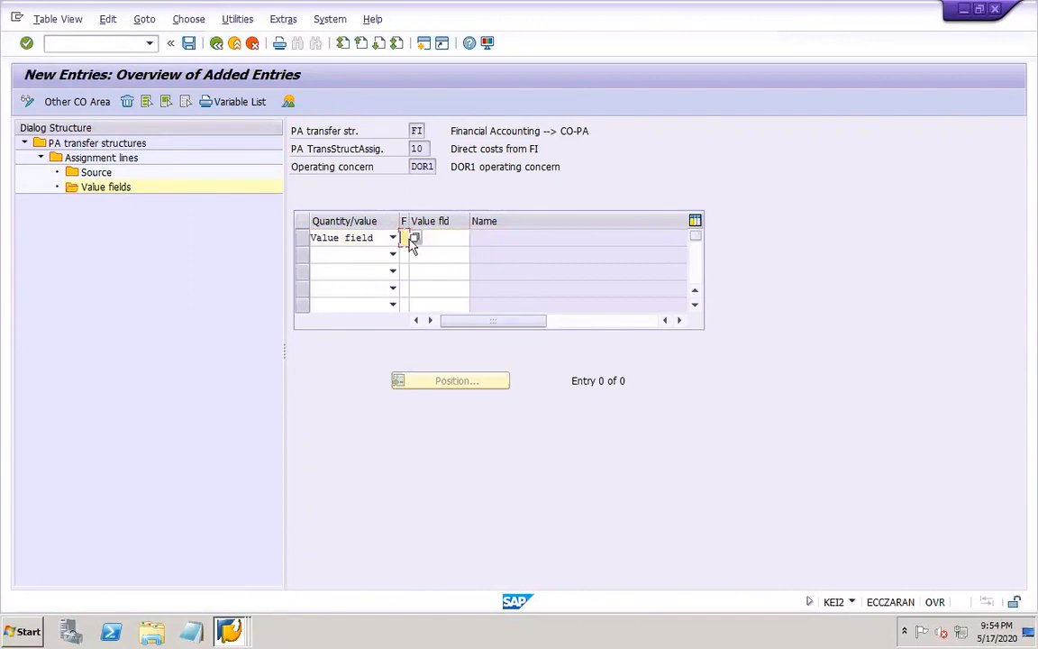
click(413, 237)
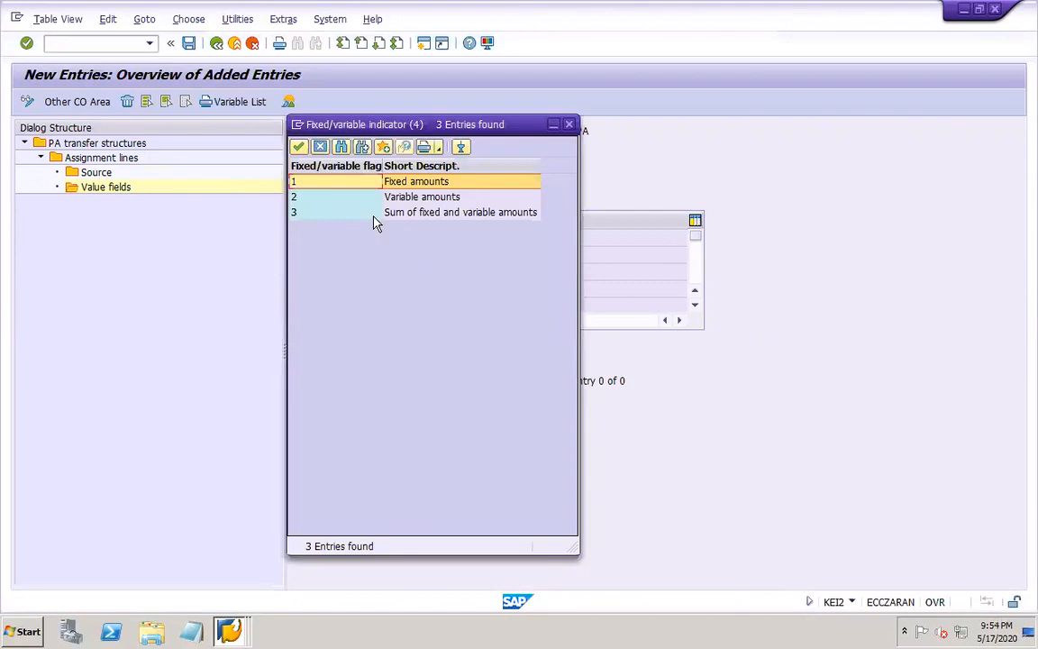
click(348, 211)
double_click(347, 212)
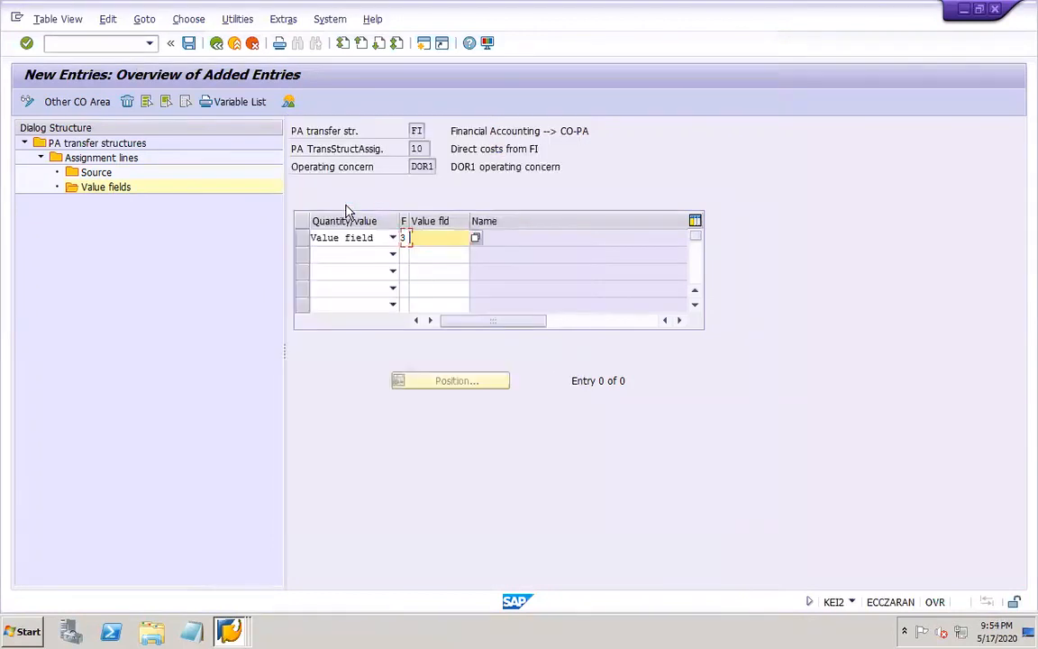
Assign value field VV140 (Cost of goods sold) to the new entry and save under the proposed customizing request
click(474, 239)
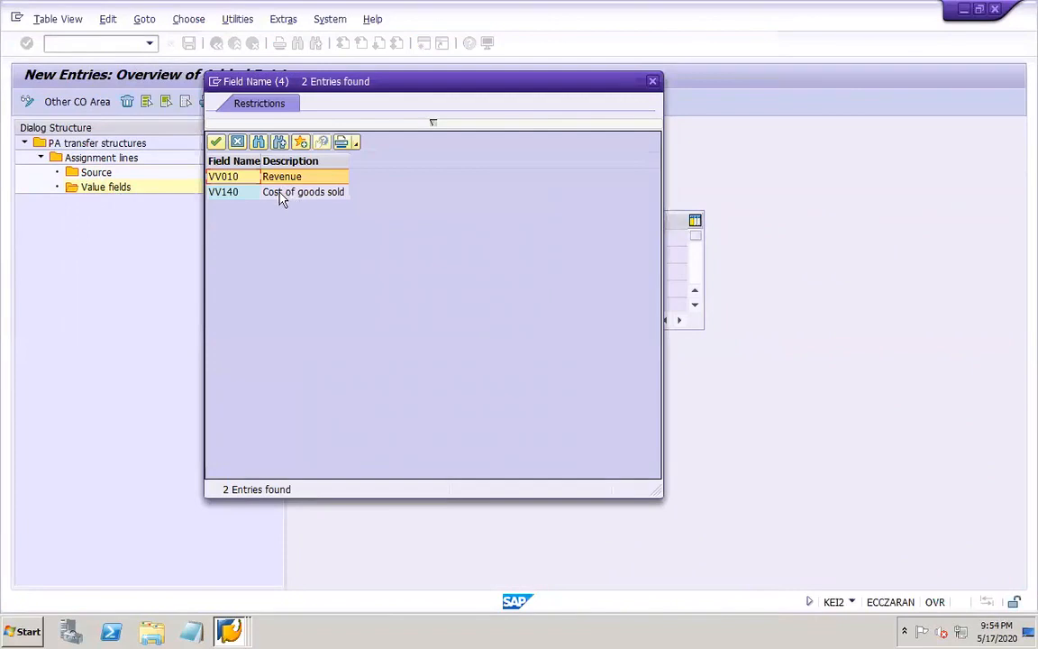
double_click(284, 195)
click(190, 44)
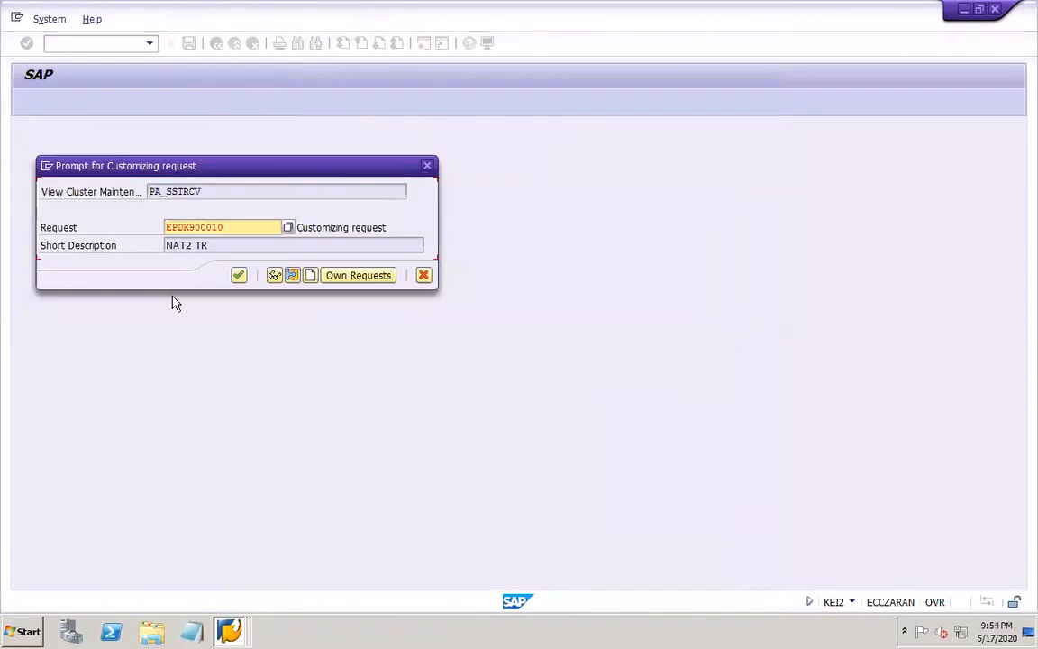
click(238, 274)
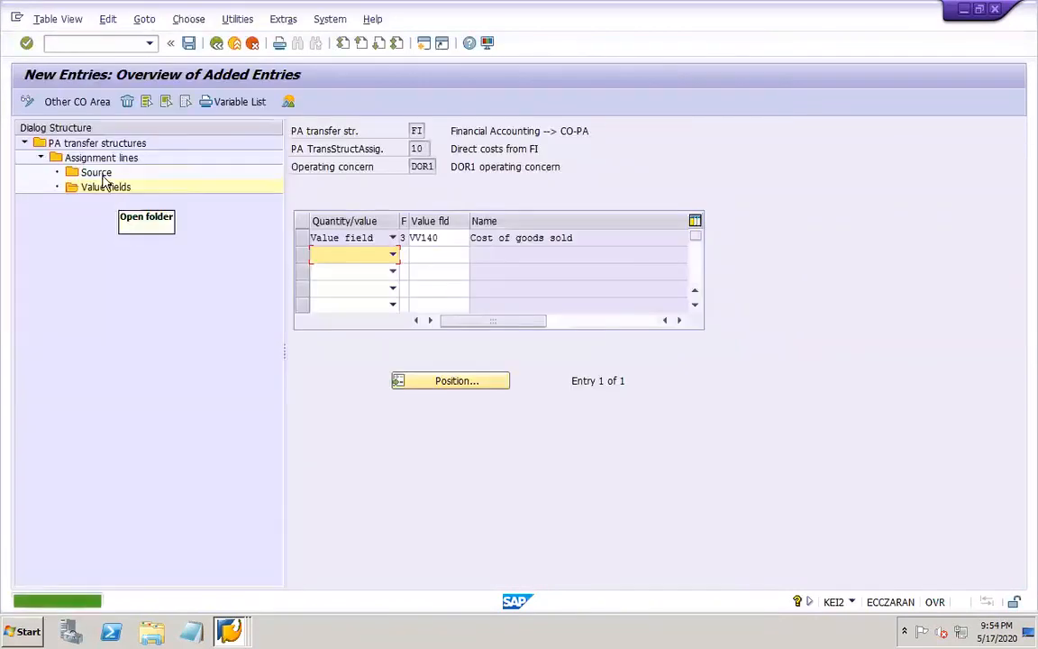
Assign cost element 30036 (SALES SD) as the source of assignment line 20, Direct revenues from FI
click(90, 157)
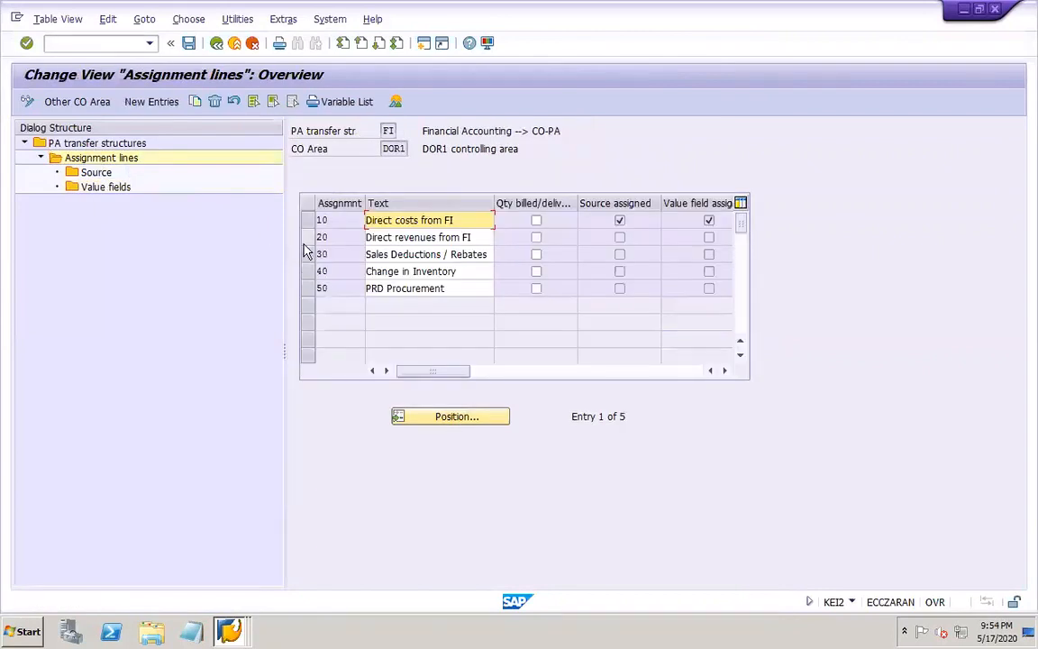
click(306, 240)
click(96, 172)
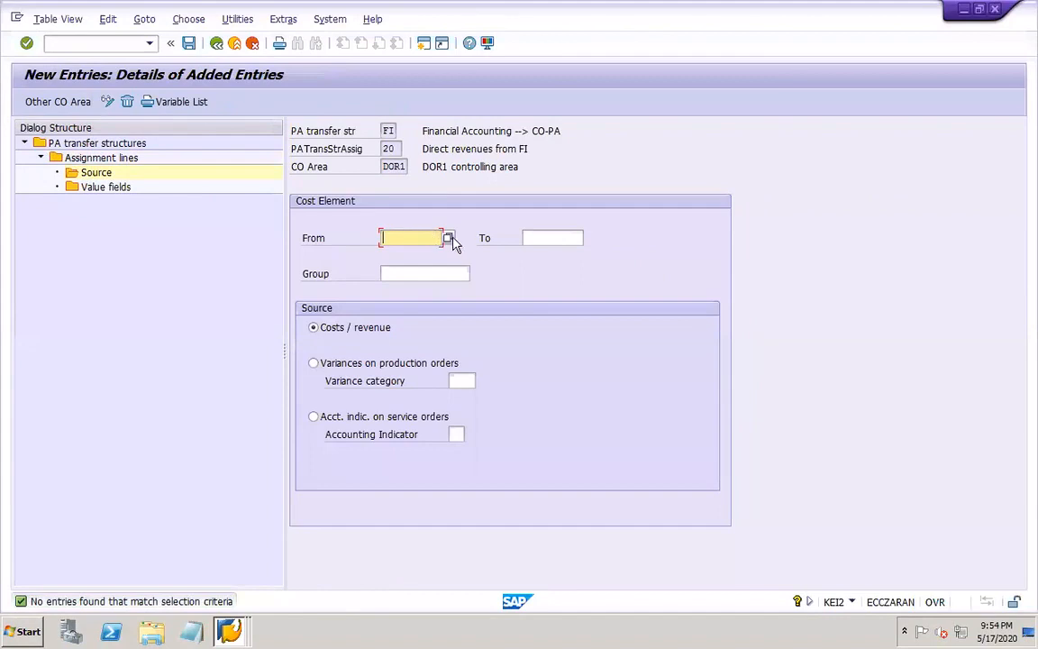
key(F4)
key(Return)
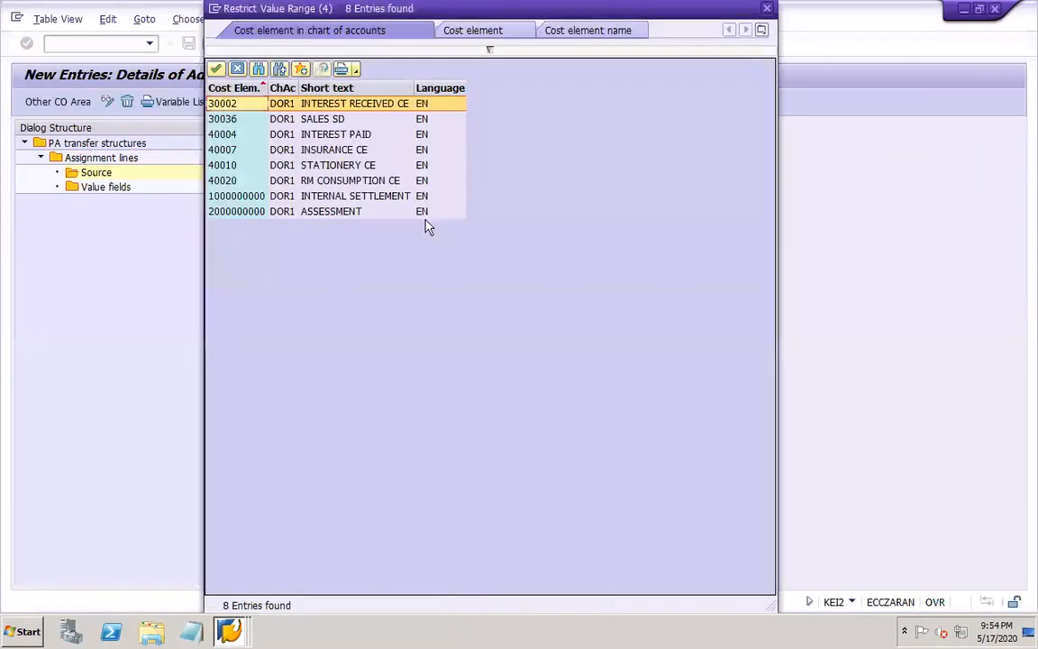
click(323, 123)
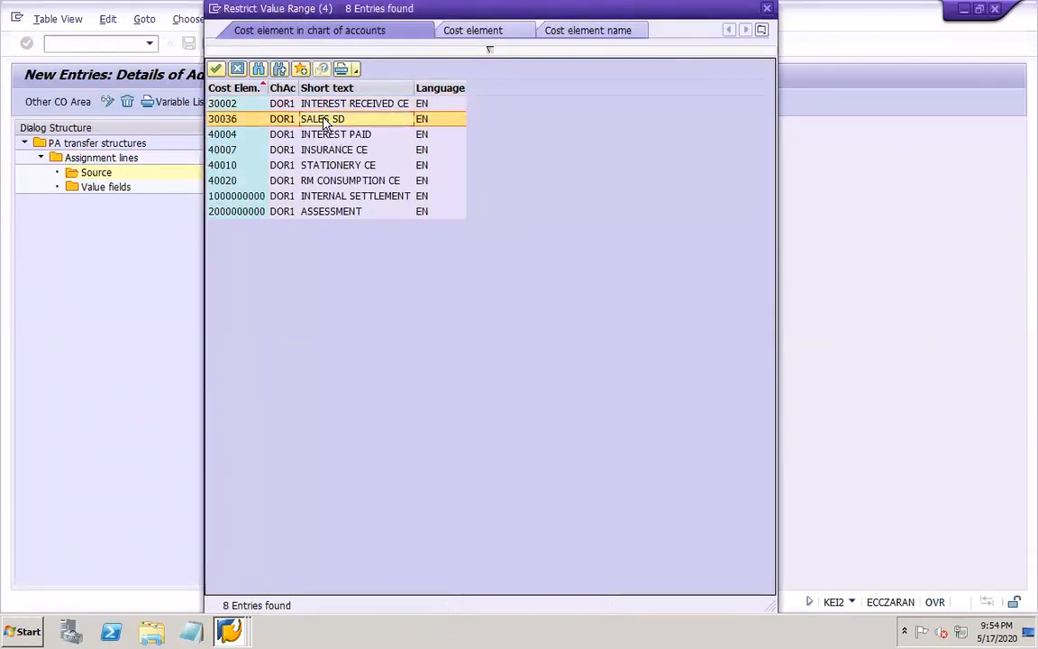
double_click(324, 122)
Create a value field entry for line 20 with type Value field and fixed/variable indicator 3 (Sum of fixed and variable amounts)
double_click(101, 188)
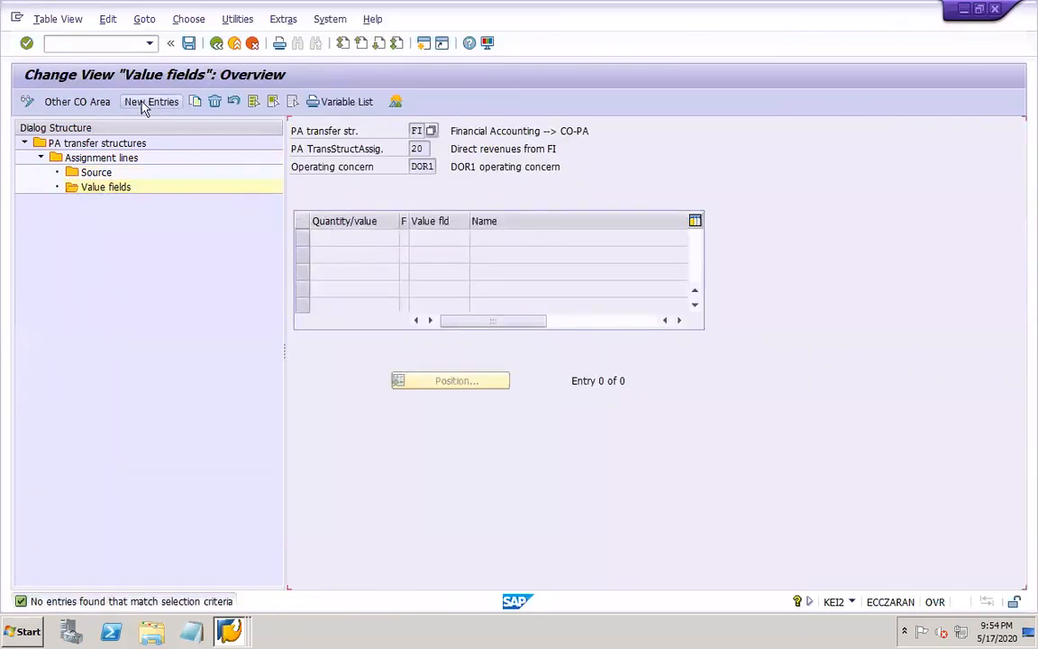
click(144, 102)
click(393, 237)
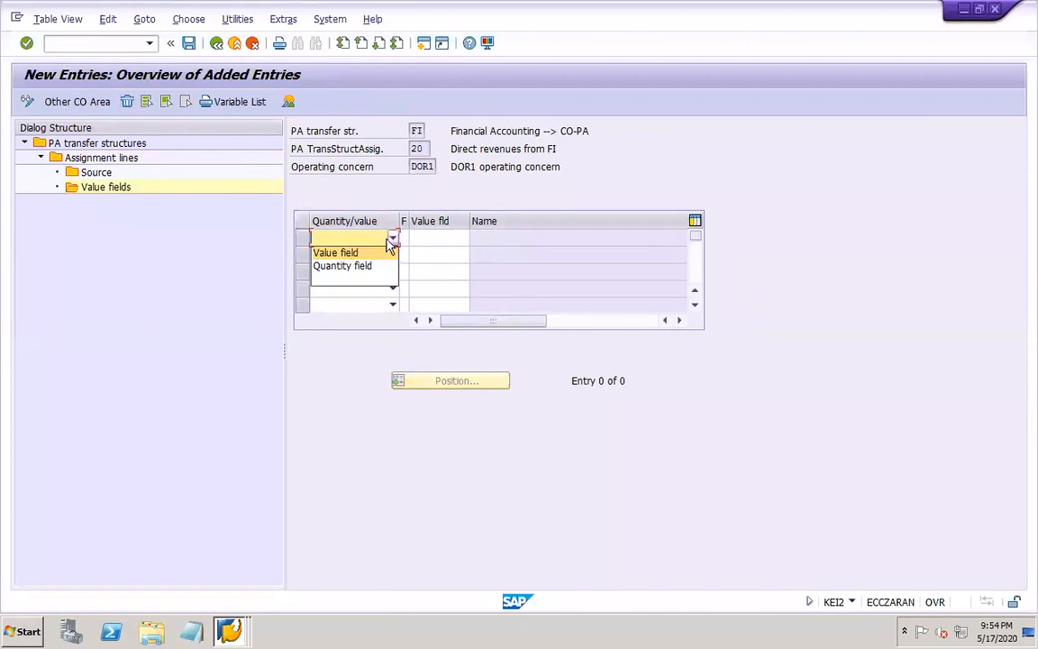
click(352, 254)
click(412, 238)
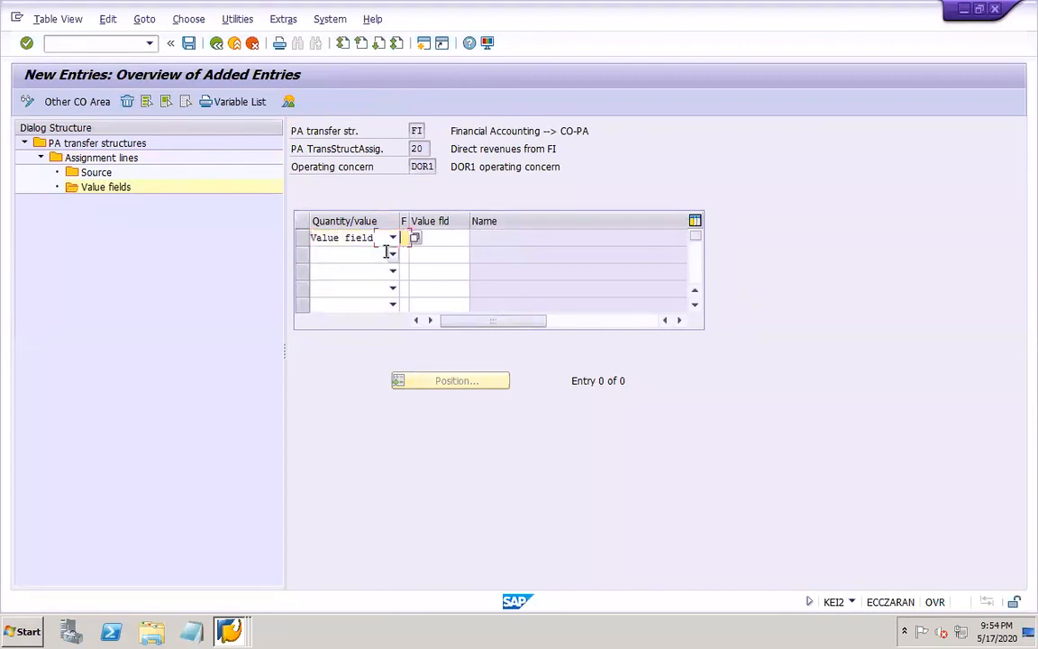
click(415, 238)
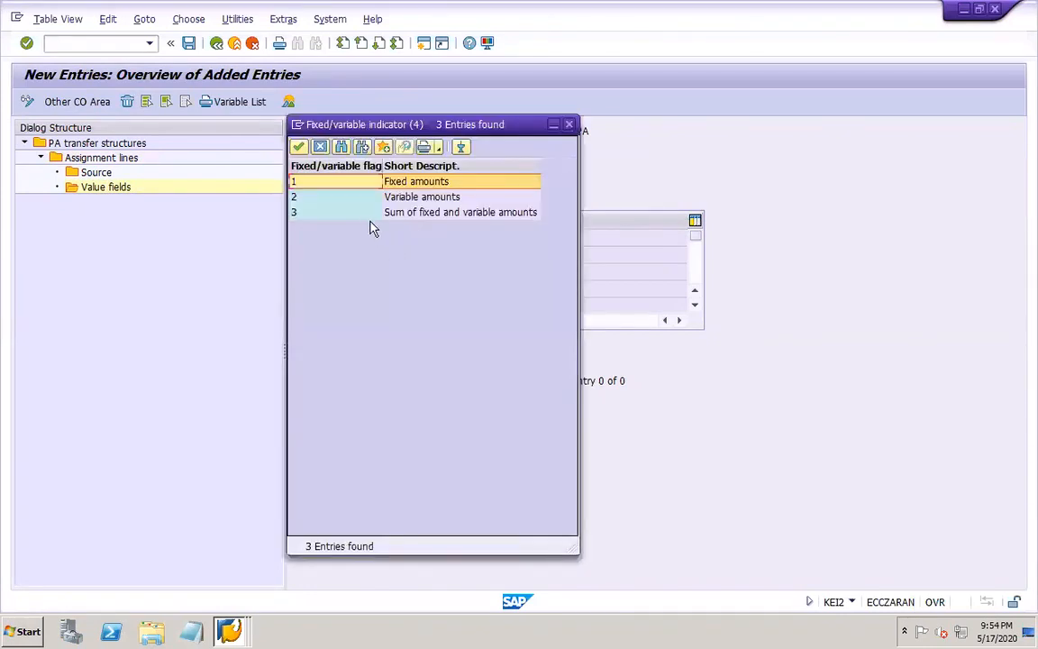
double_click(359, 212)
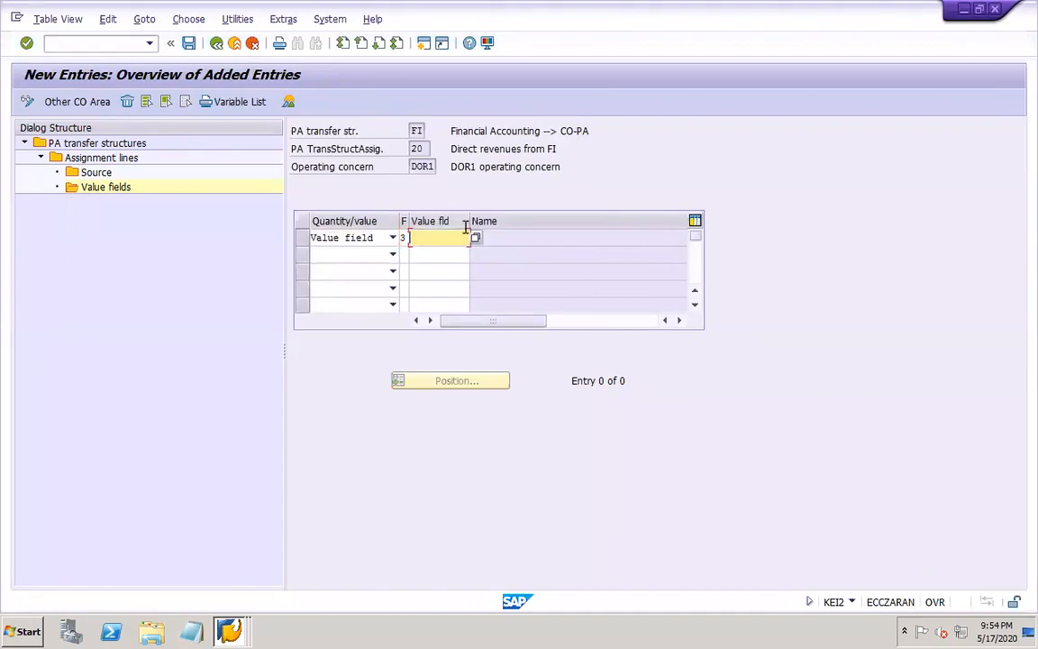
Assign value field VV010 (Revenue) to the line 20 entry and save it
click(475, 236)
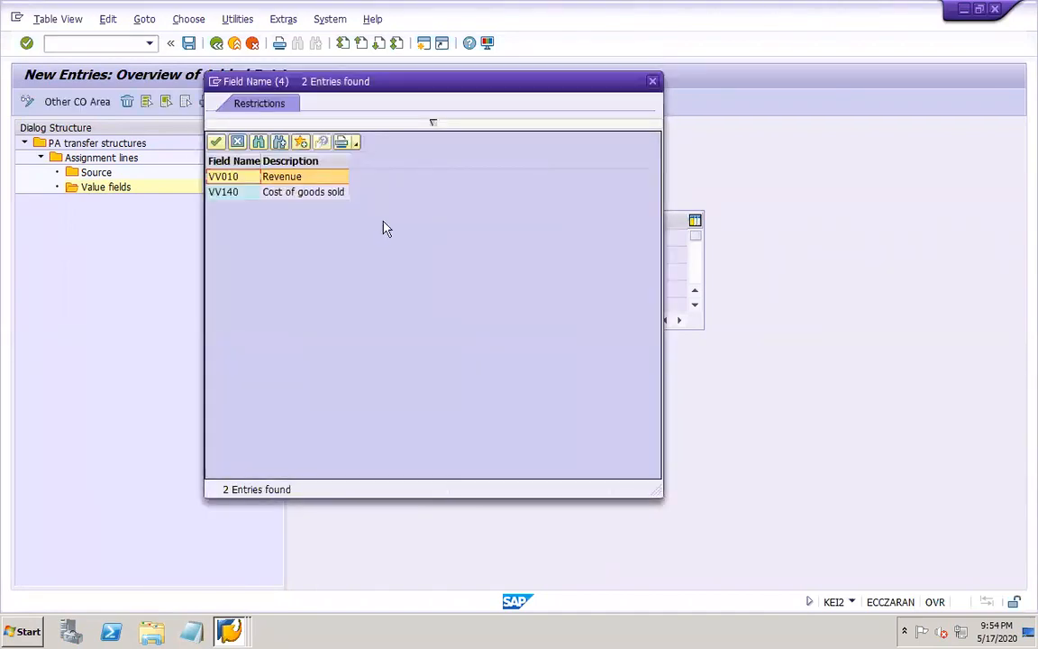
double_click(300, 177)
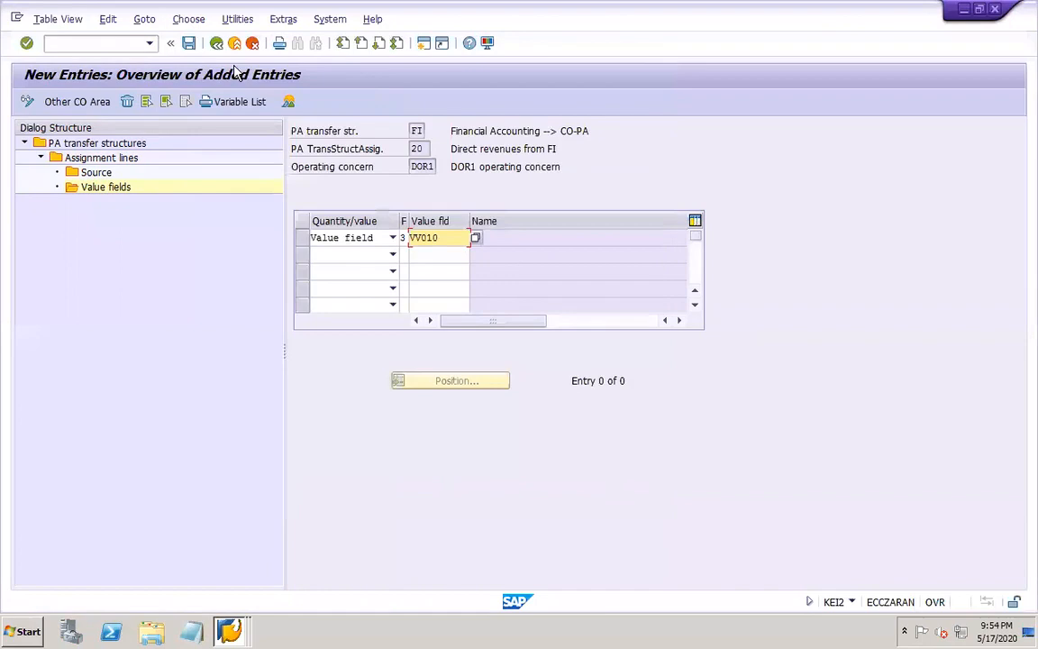
click(189, 43)
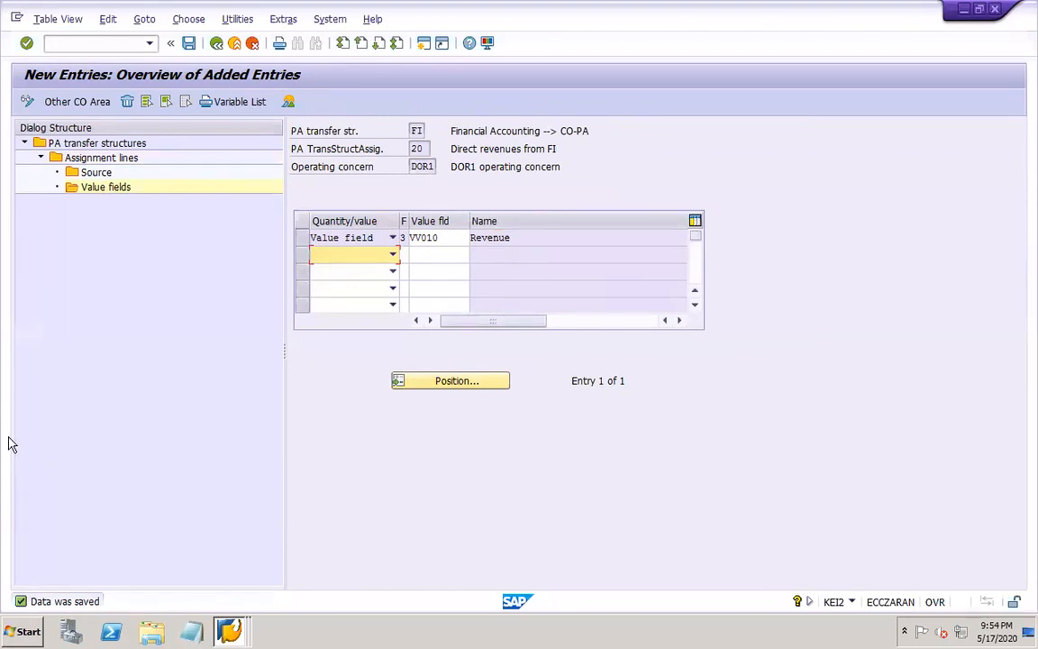
Run transaction OKKP and display the components/control indicators of controlling area DOR1 to check the Profitability Analysis setting
click(128, 47)
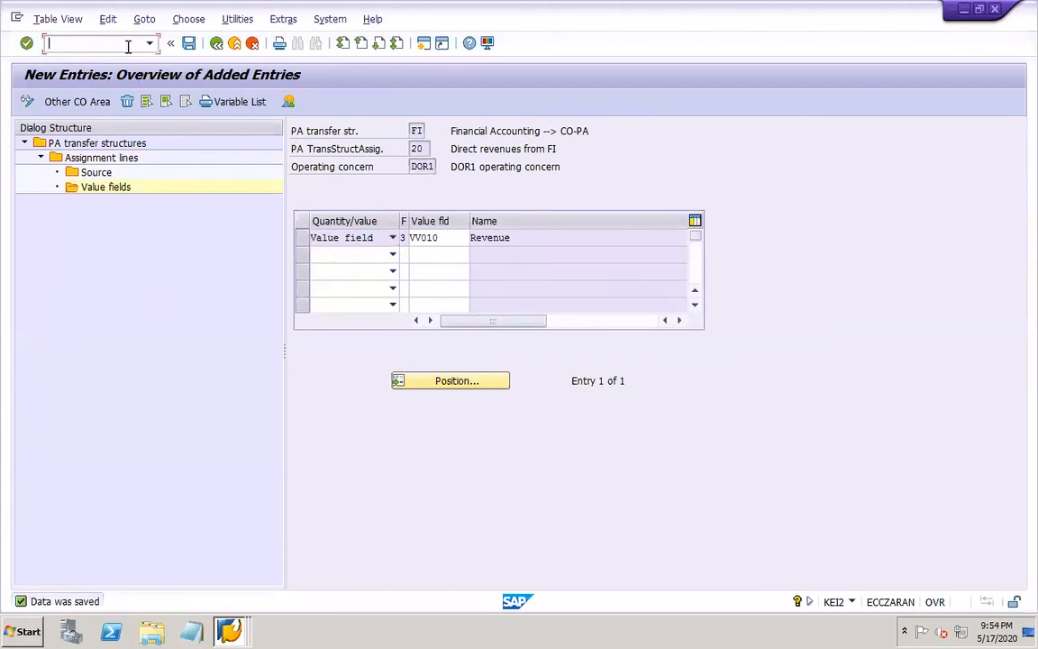
text(/NOKKP)
key(Return)
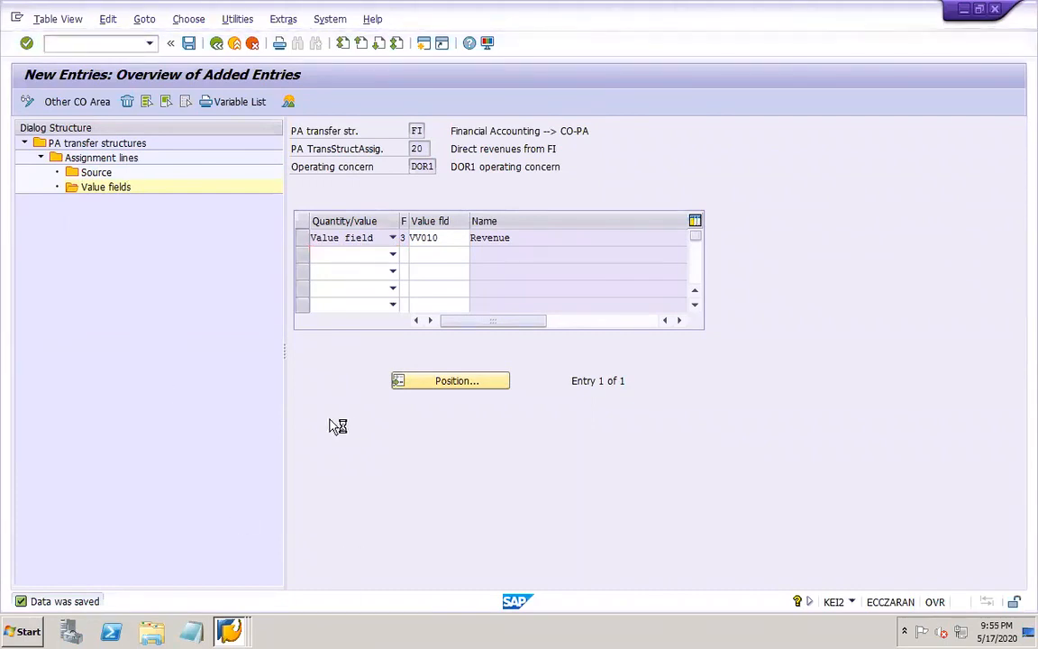
click(312, 577)
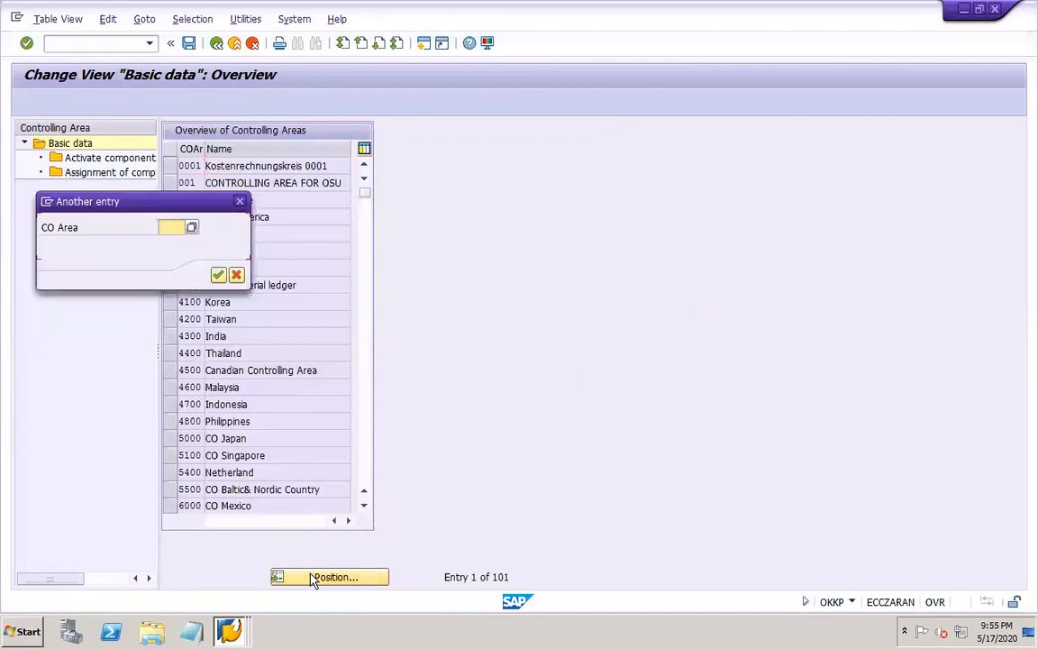
text(DOR1)
key(Return)
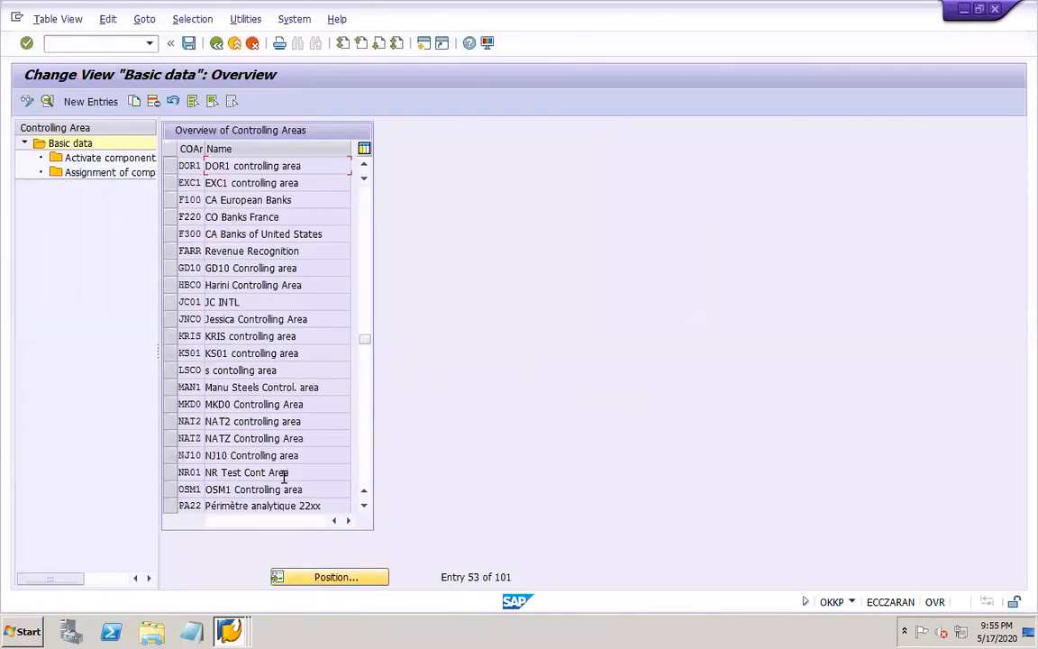
click(169, 166)
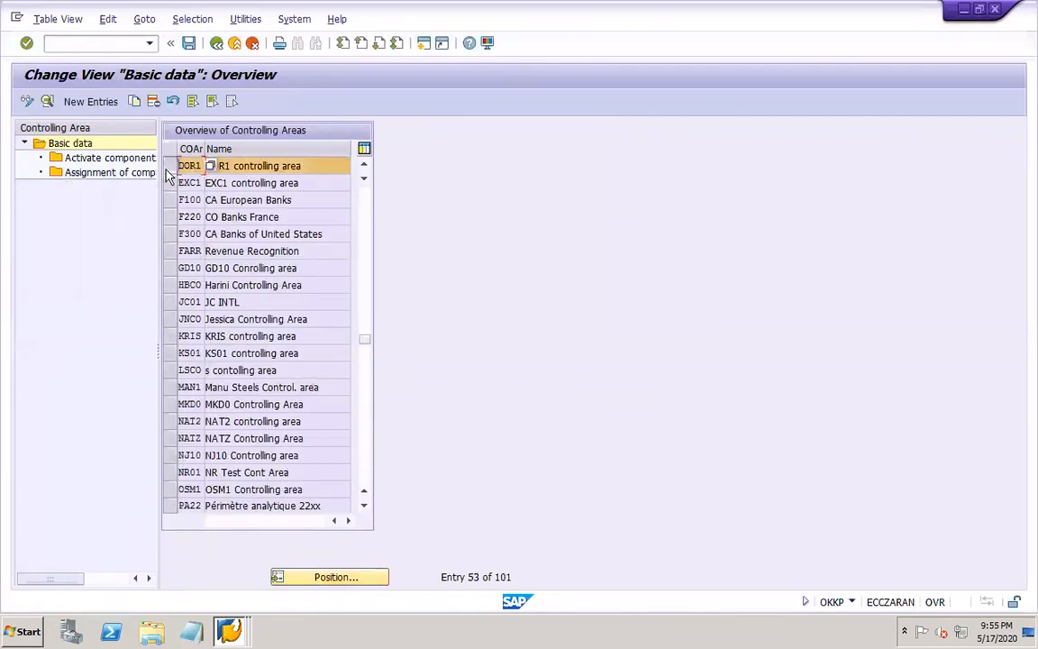
click(88, 158)
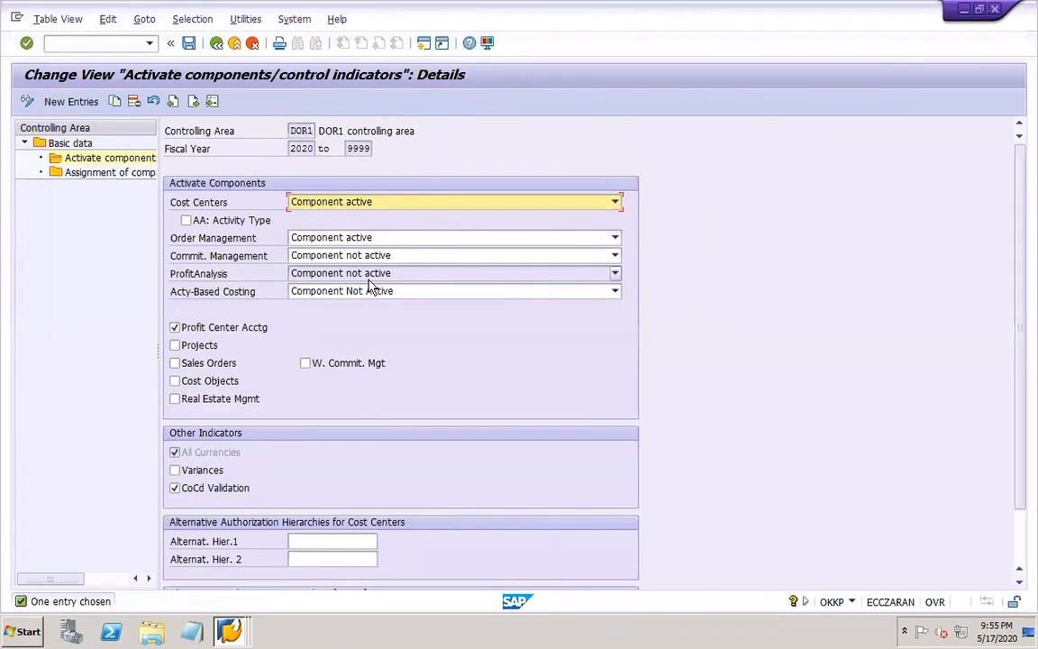
Switch to the PowerPoint work notes, add the line "Activate CoPA - KEKE" below the KEI2 entry and save the presentation
mouse_move(915, 635)
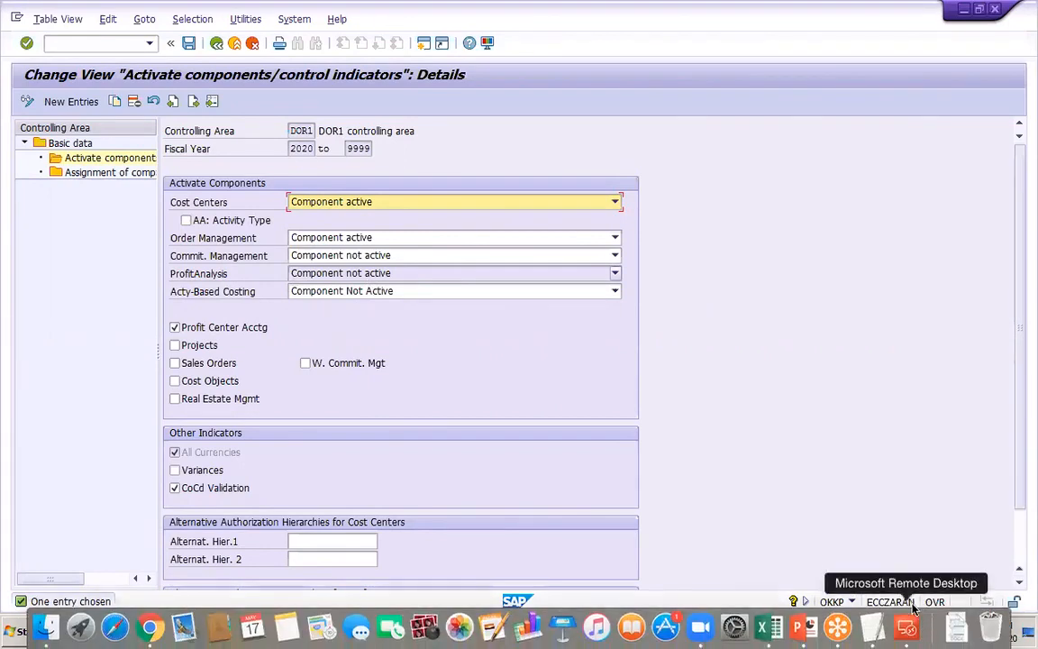
click(804, 634)
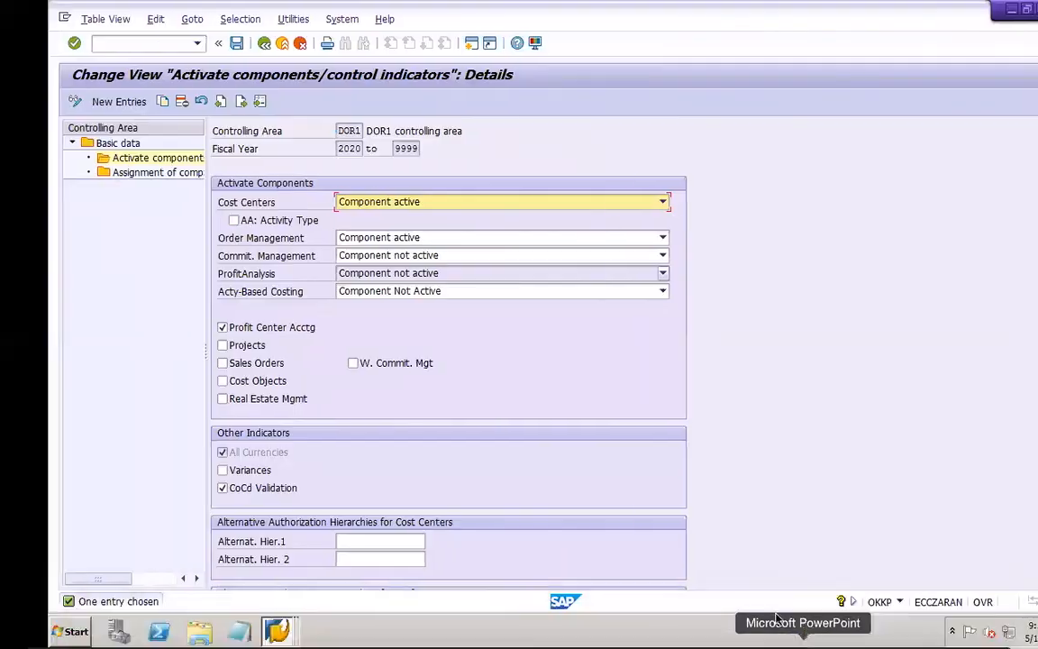
key(Return)
key(Return)
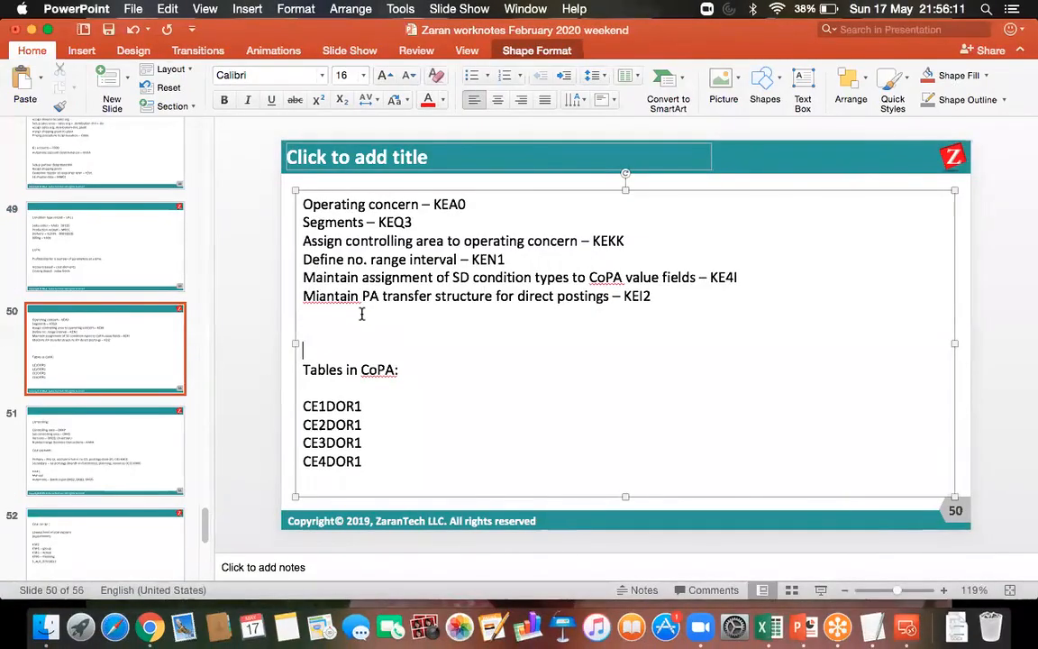
key(Up)
text(Activate CoPA -)
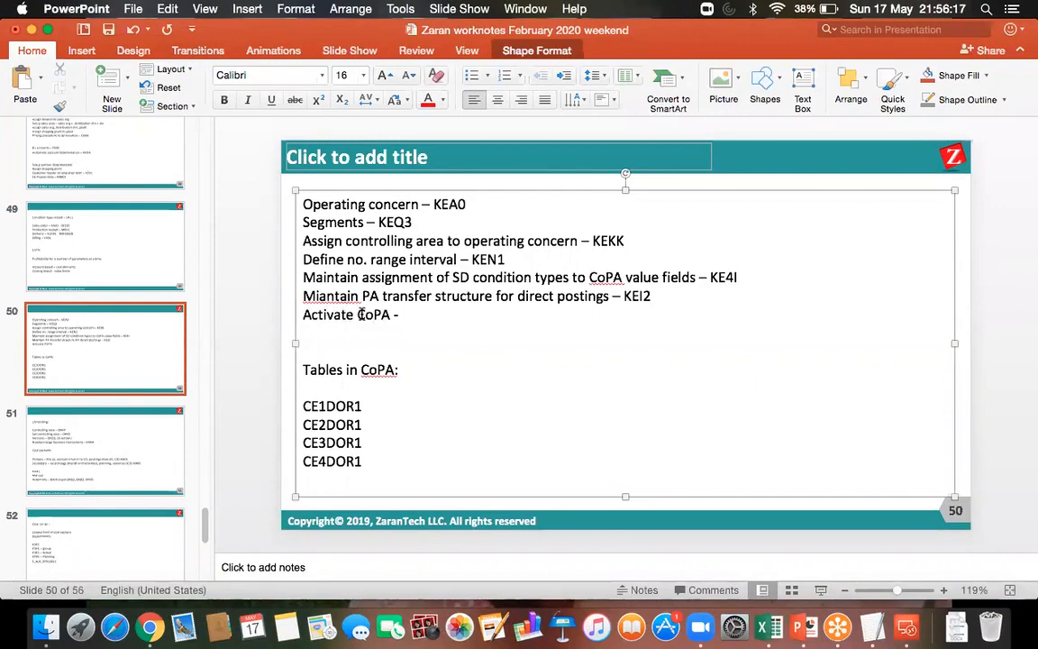
text( KEKE)
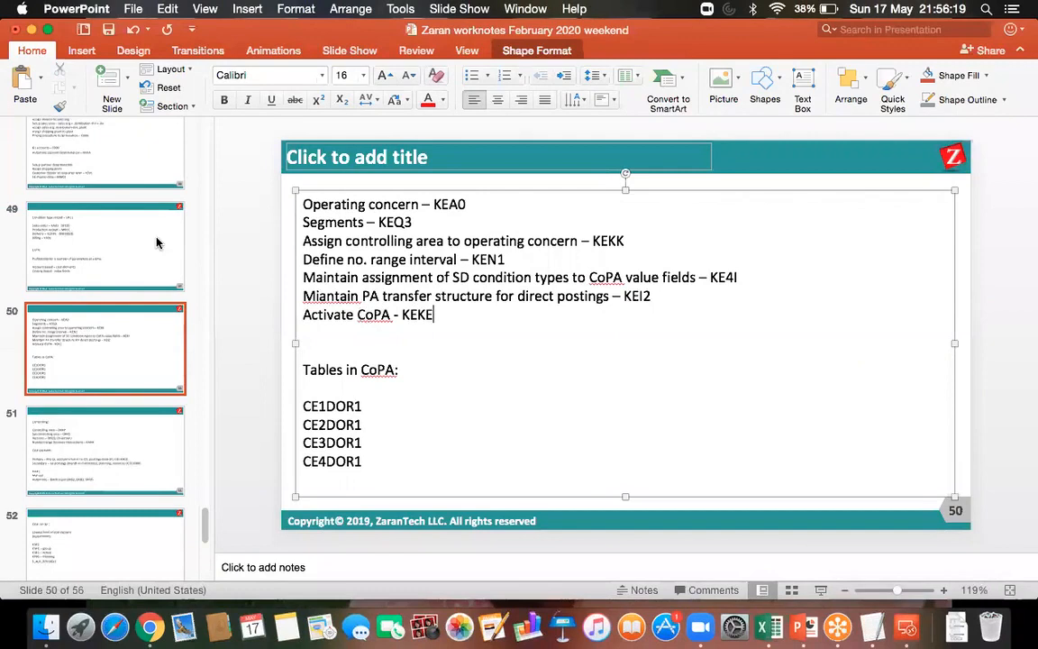
click(109, 31)
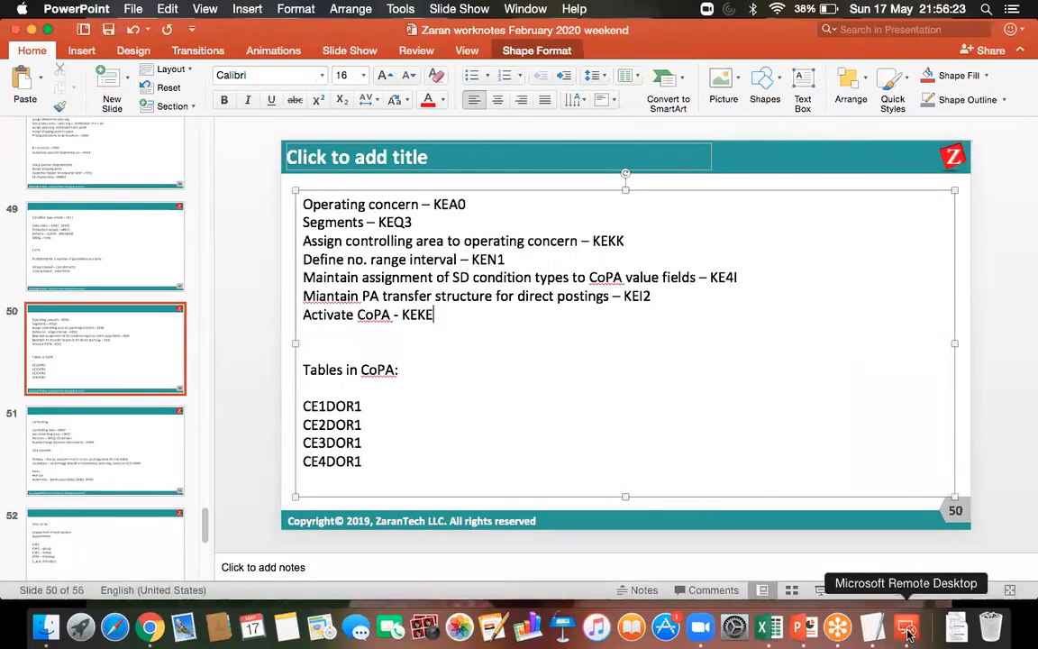
Return to the SAP session in Microsoft Remote Desktop and run transaction KEKE
click(907, 633)
double_click(656, 230)
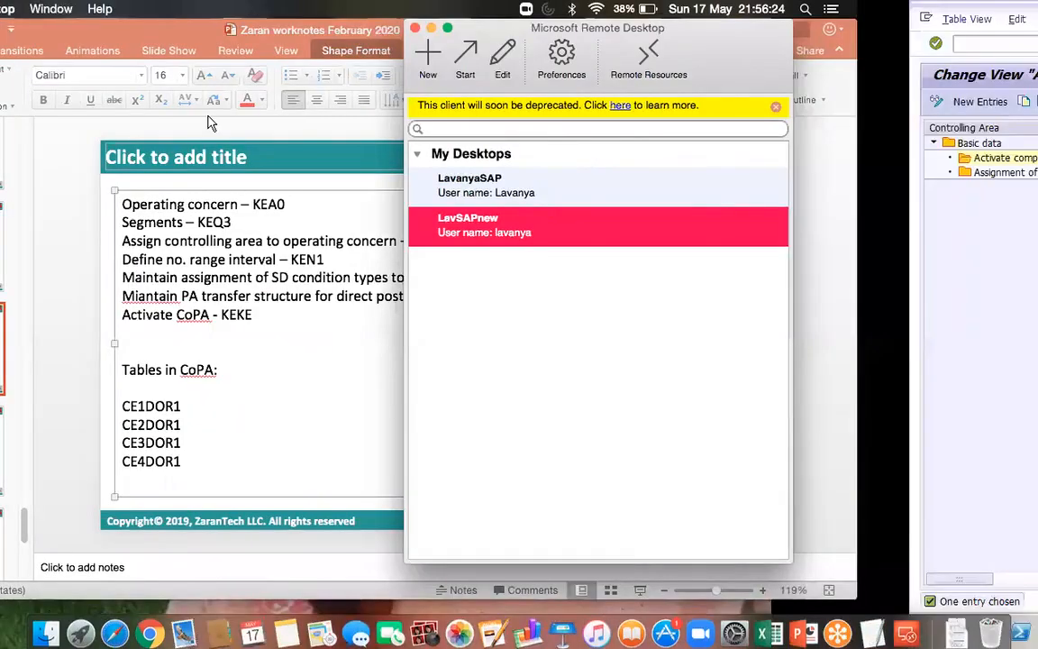
click(188, 42)
click(131, 44)
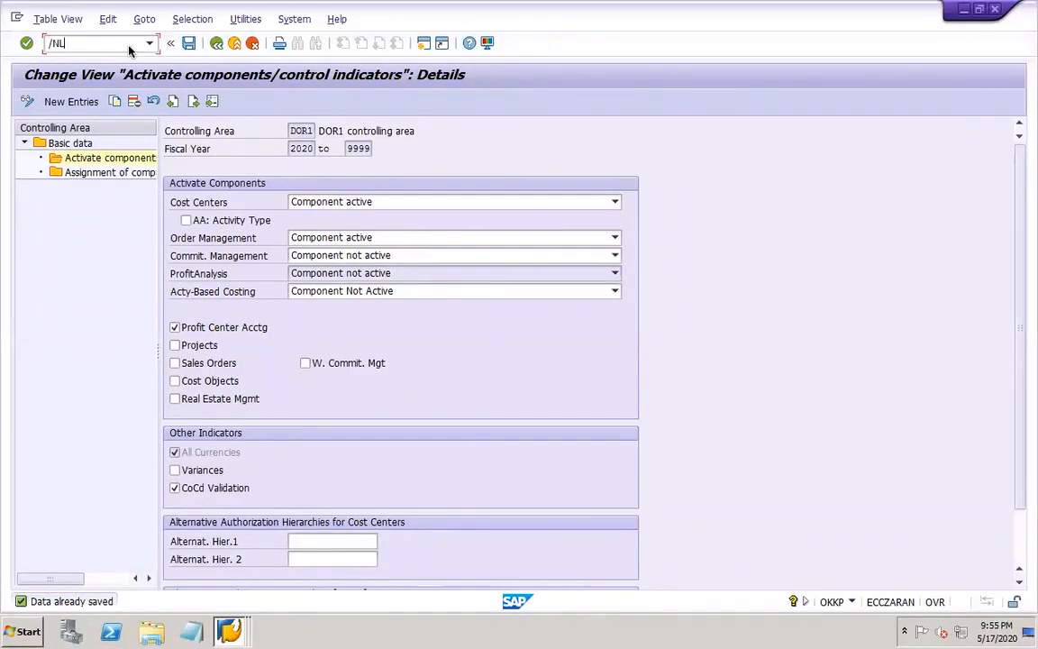
key(BackSpace)
text(KEKE)
key(Return)
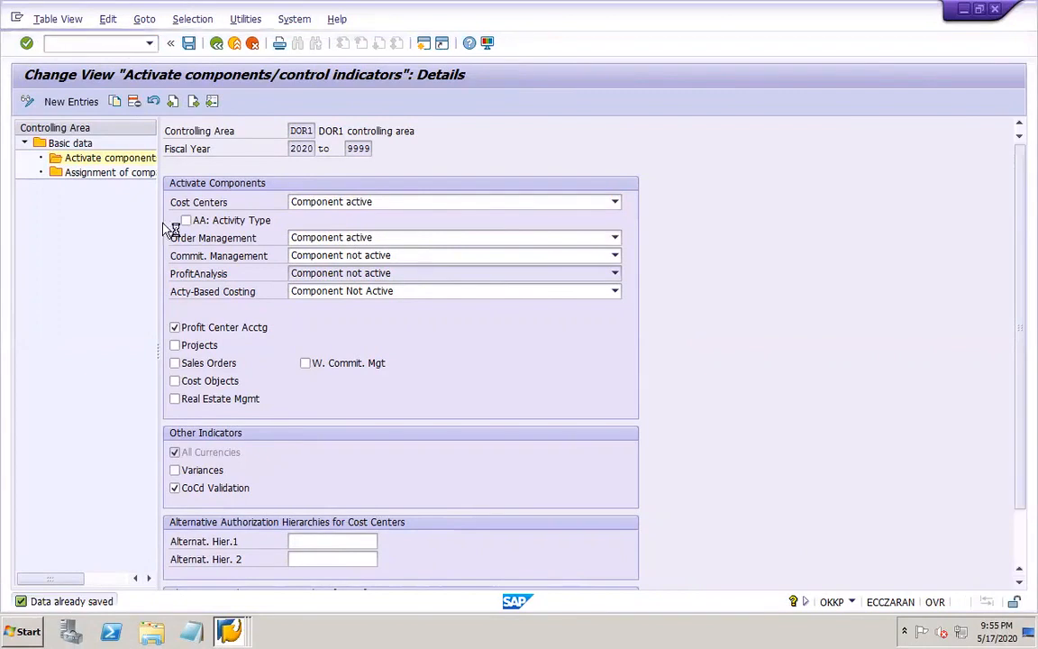
Set the active status of controlling area DOR1 to 4 (Component active for both types of Profitability Analysis) and save under the proposed customizing request
click(168, 563)
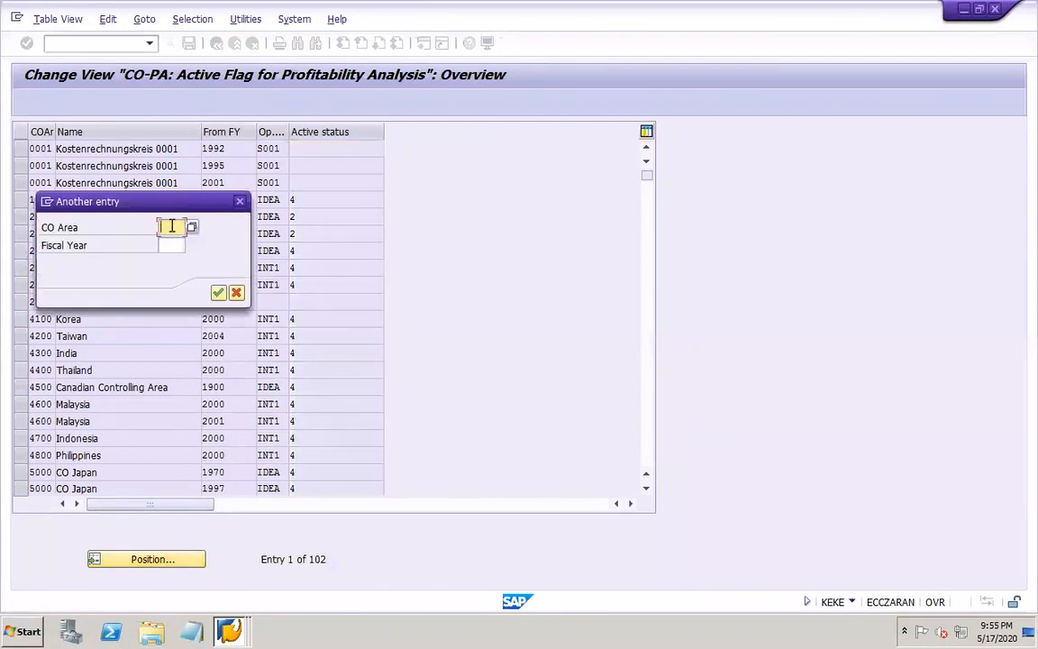
text(DOR1)
key(Return)
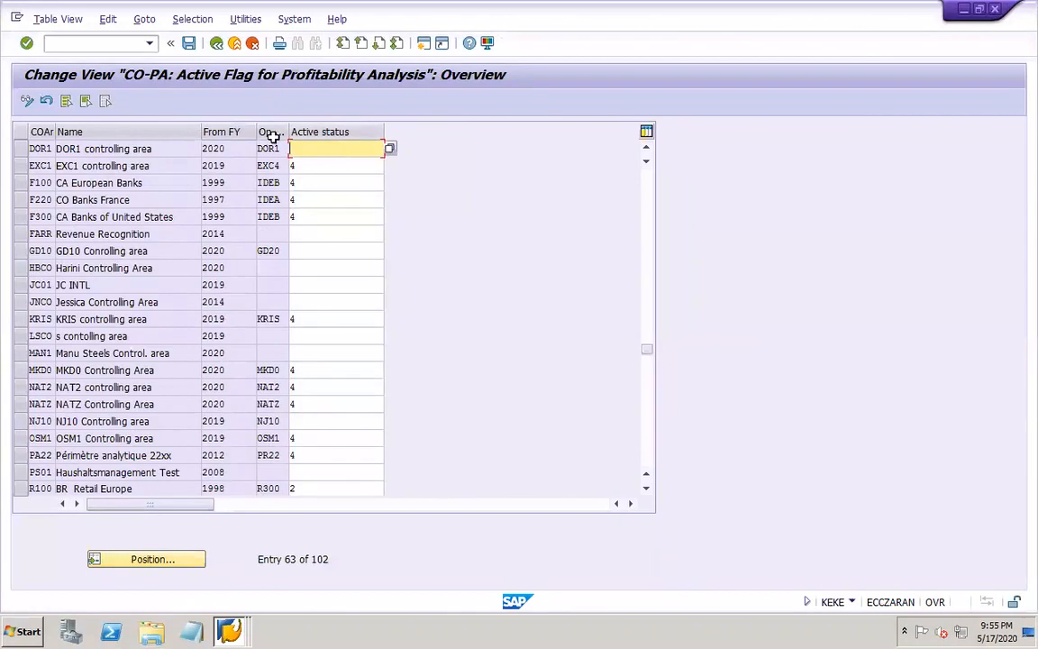
click(389, 148)
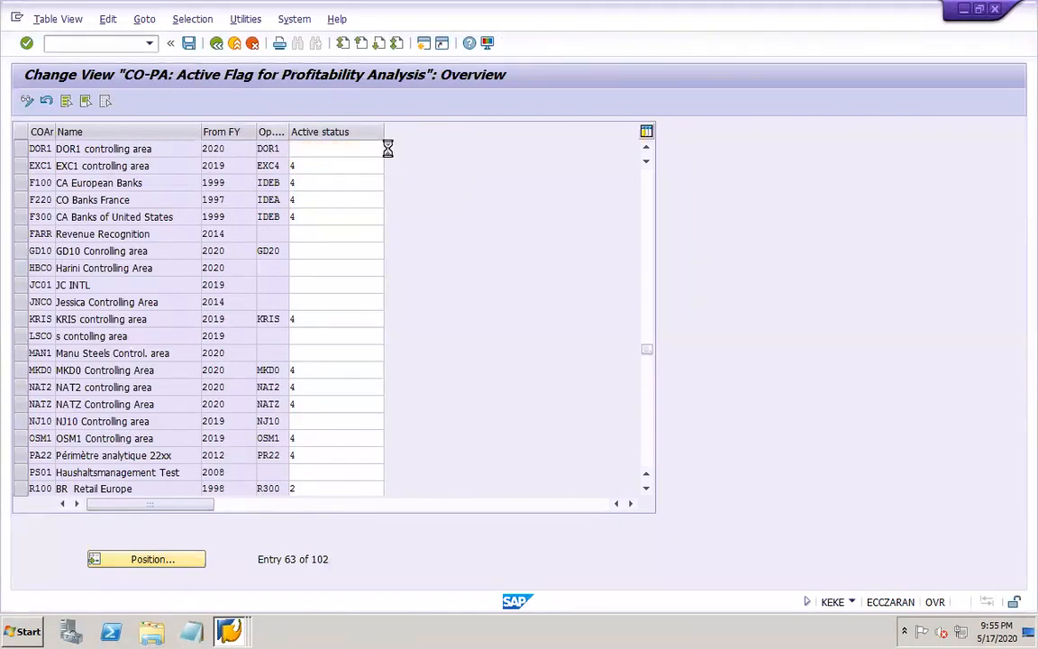
click(106, 235)
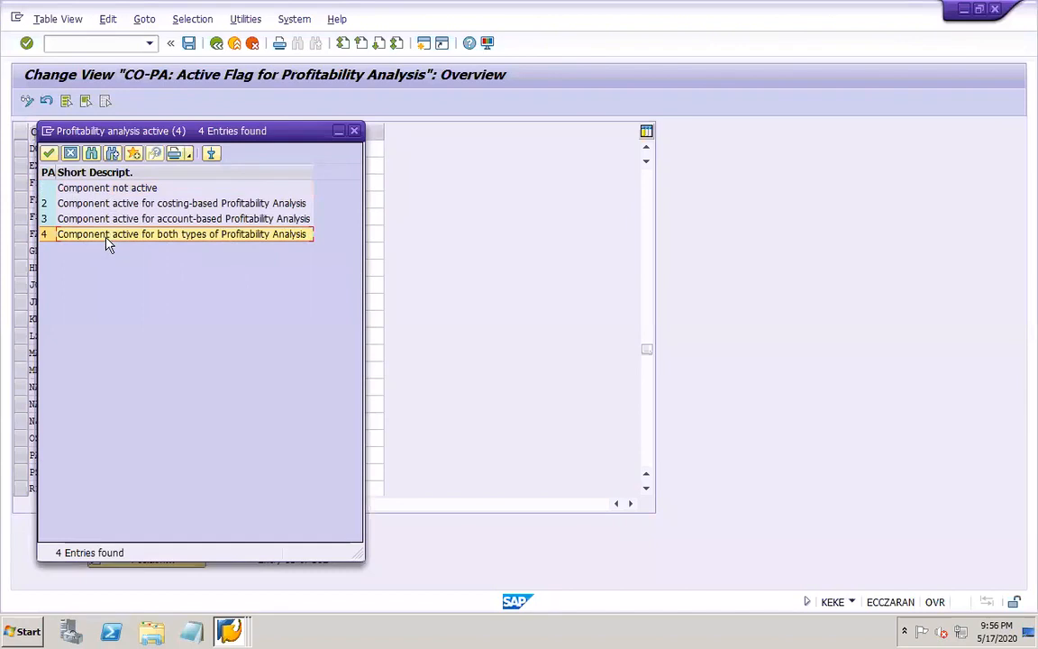
double_click(241, 234)
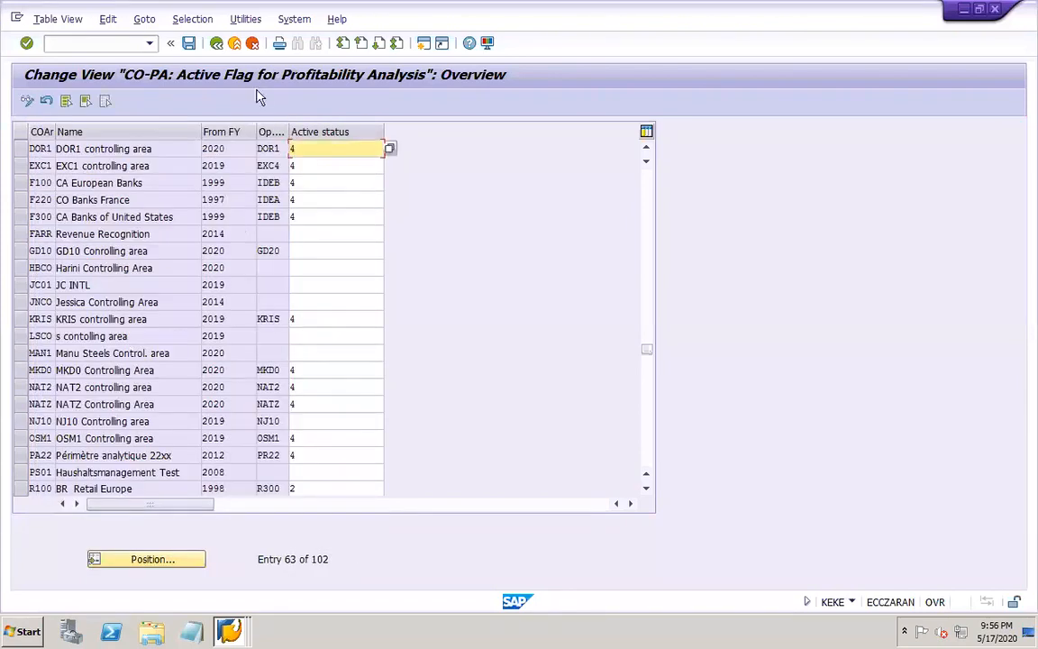
click(188, 43)
click(239, 276)
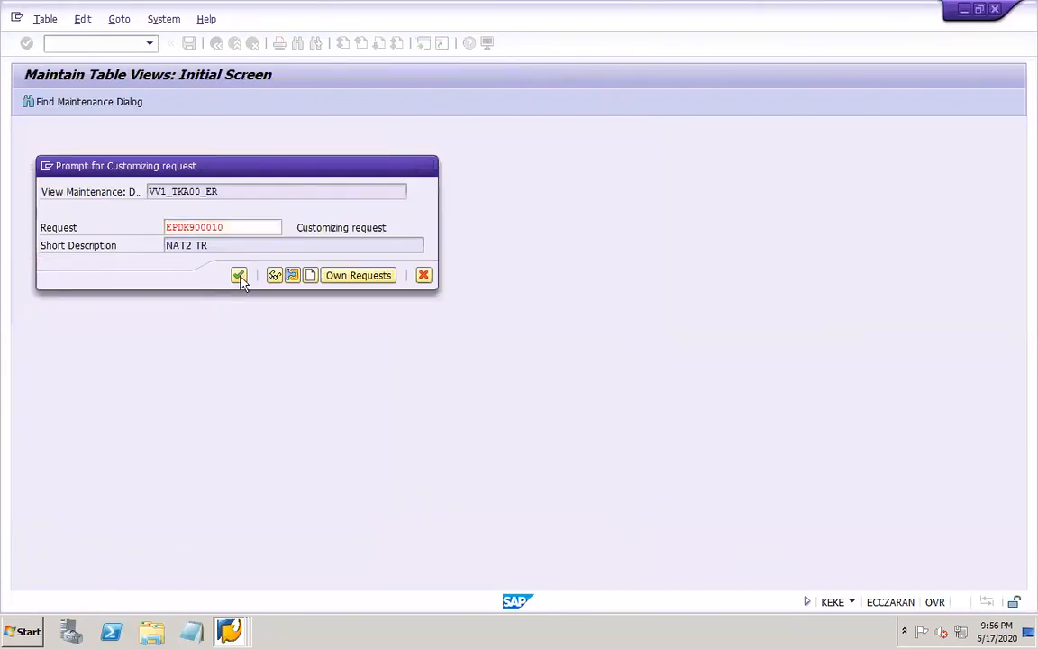
Run transaction OKKP, display the components/control indicators of controlling area DOR1 to check the Profitability Analysis setting, and save
click(124, 43)
text(/NOKKP)
key(Return)
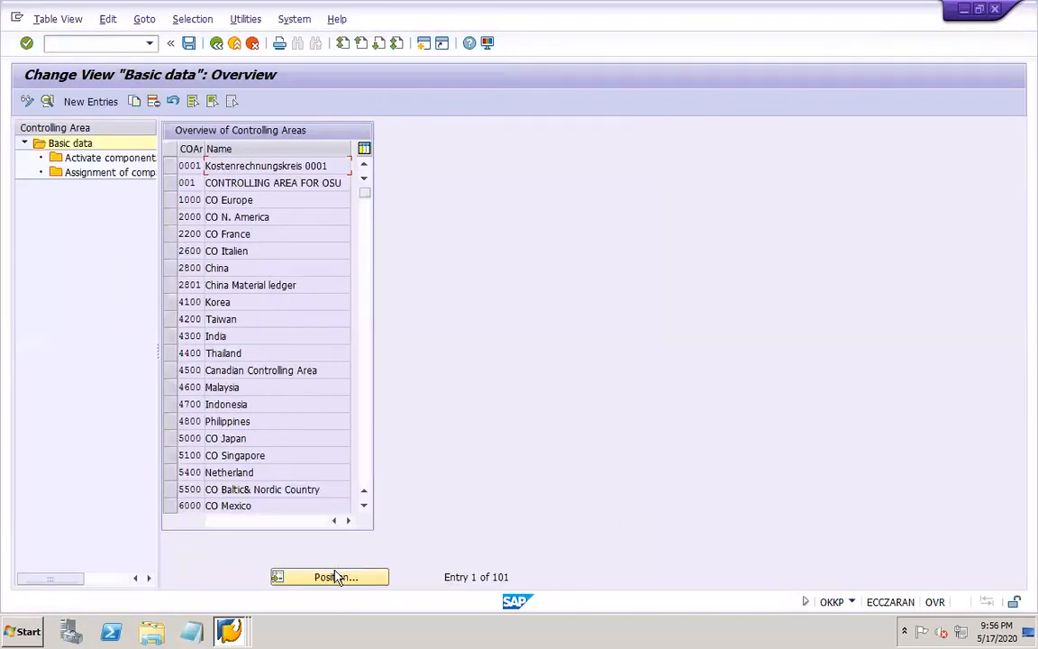
click(336, 577)
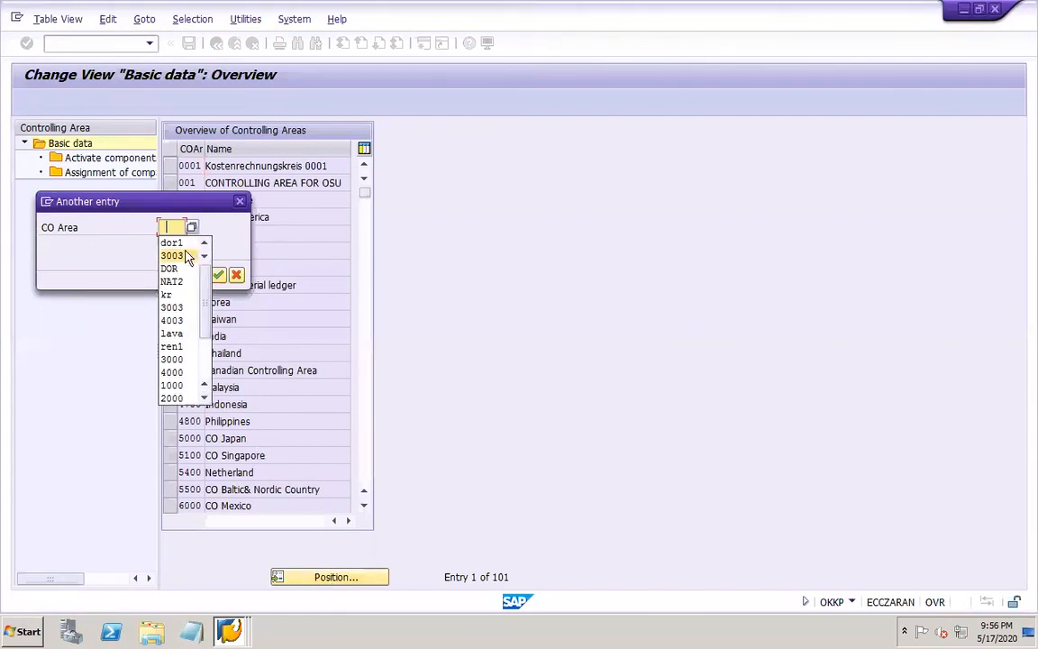
click(172, 242)
click(218, 273)
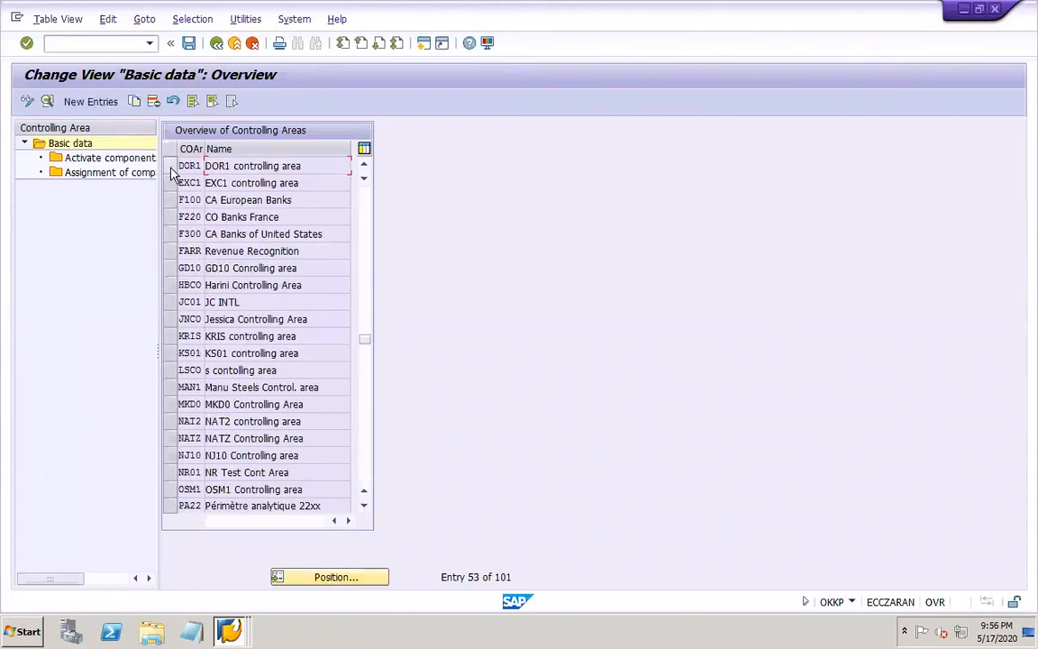
click(171, 169)
click(135, 158)
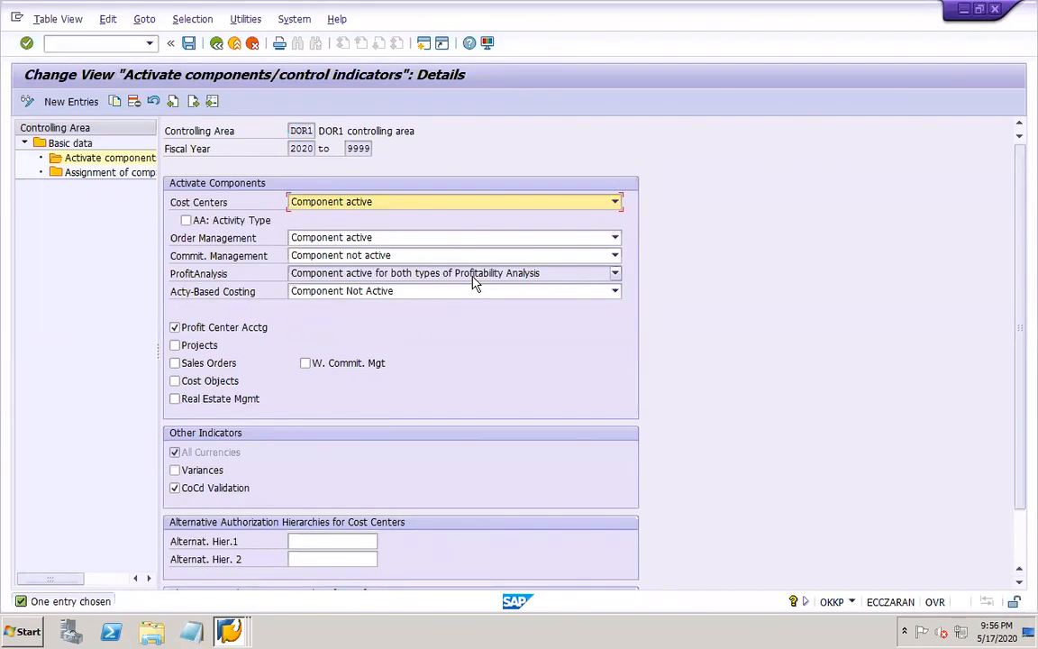
click(189, 44)
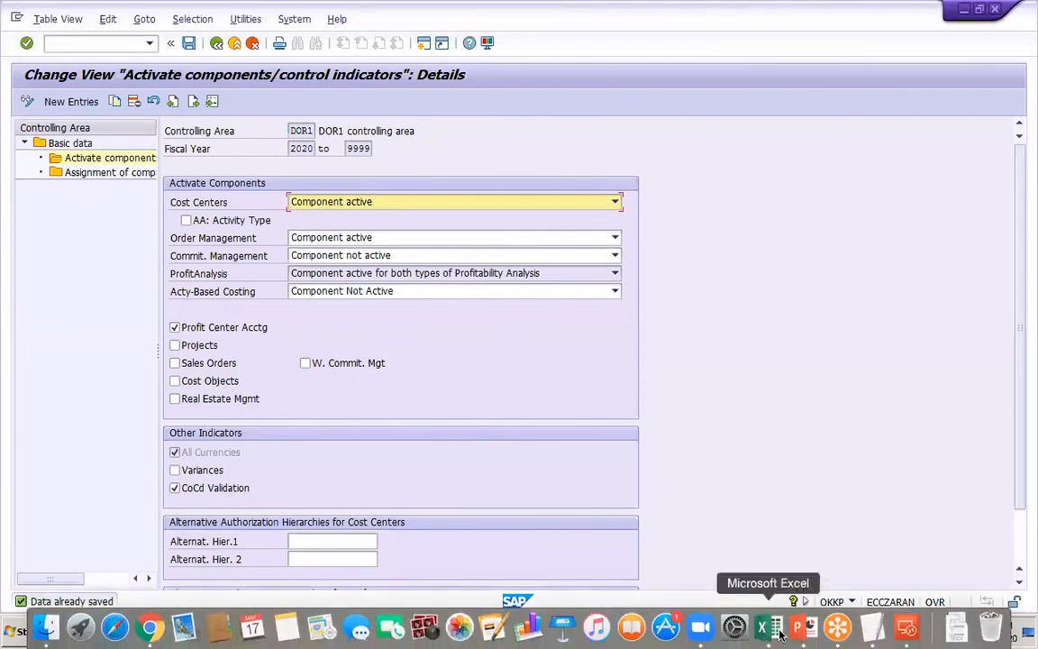
Switch to the PowerPoint work notes, save the presentation and review the delivery and billing (VF01) entries on slide 49
click(799, 631)
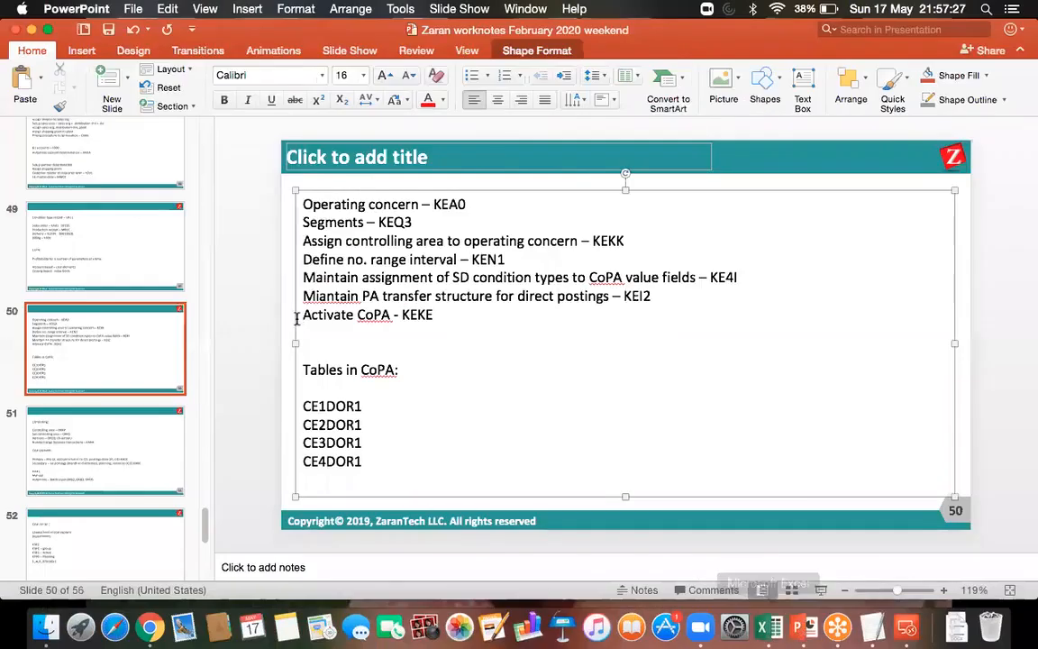
click(108, 34)
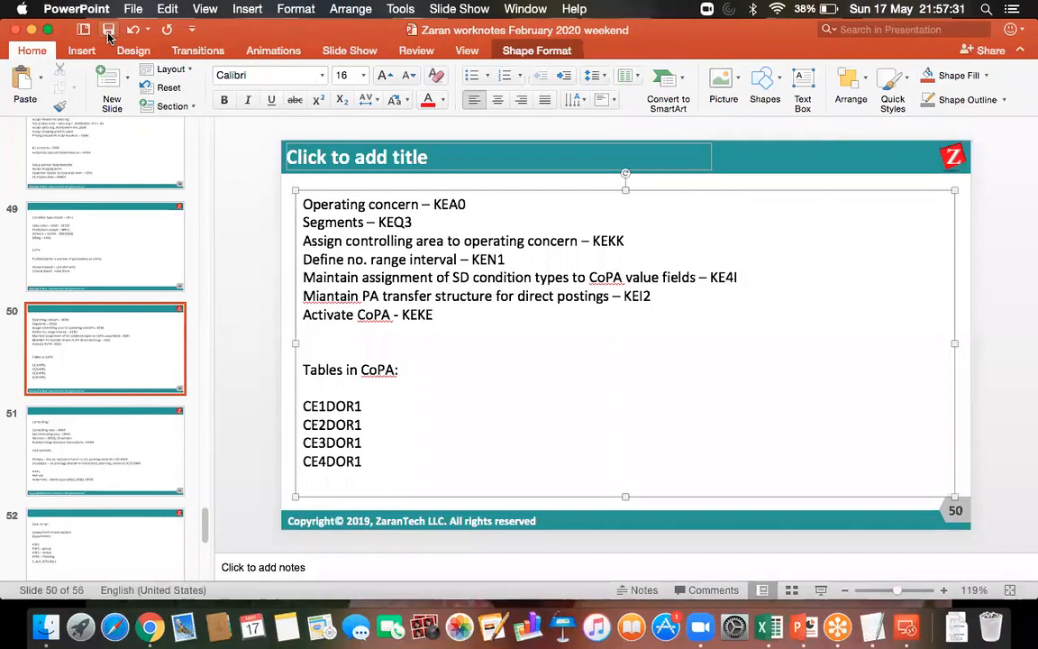
click(109, 250)
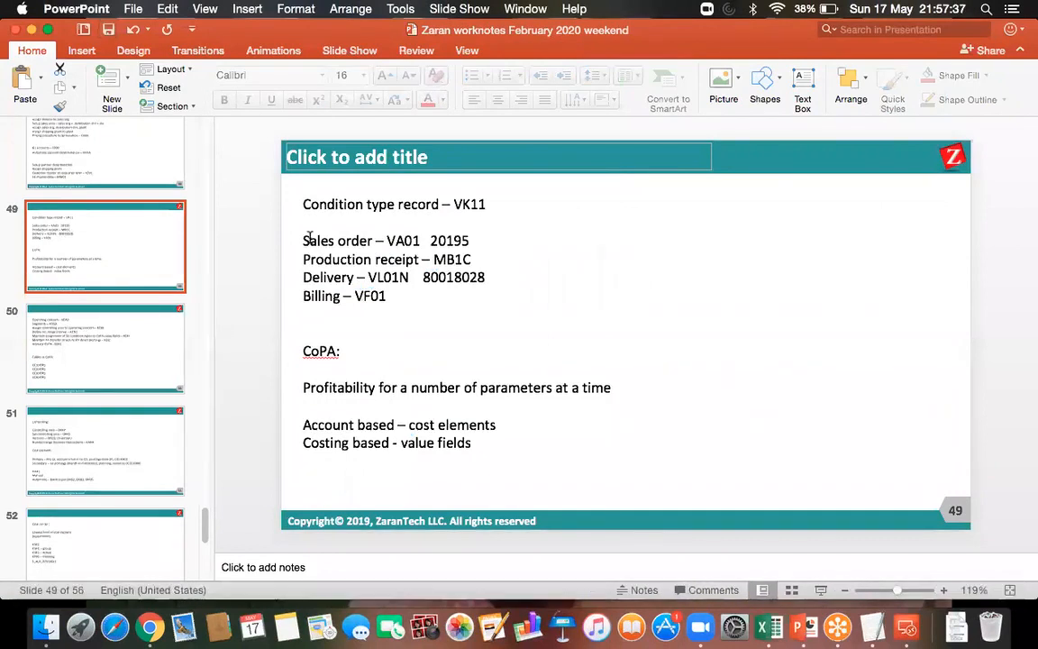
click(389, 291)
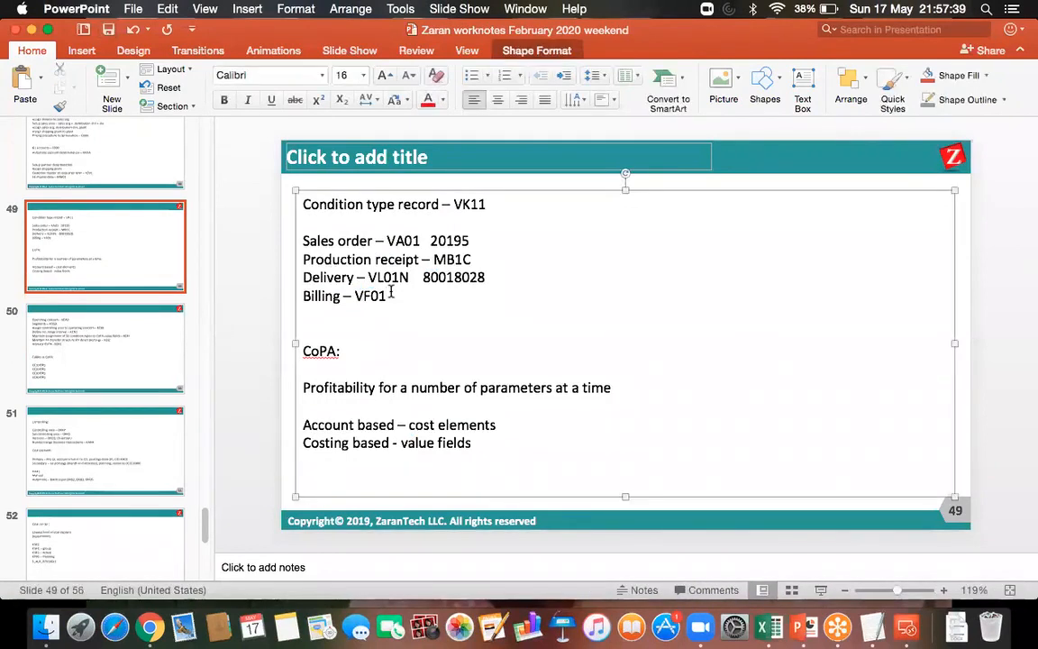
key(super+s)
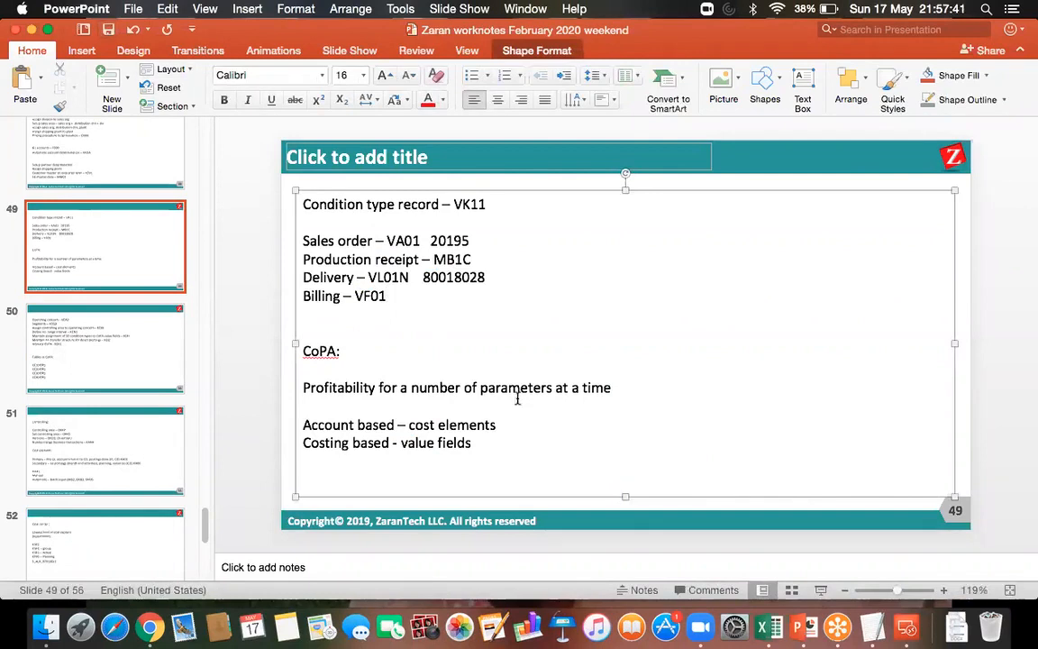
Return to the SAP session in Microsoft Remote Desktop and close the OKKP window showing the components/control indicators
click(905, 629)
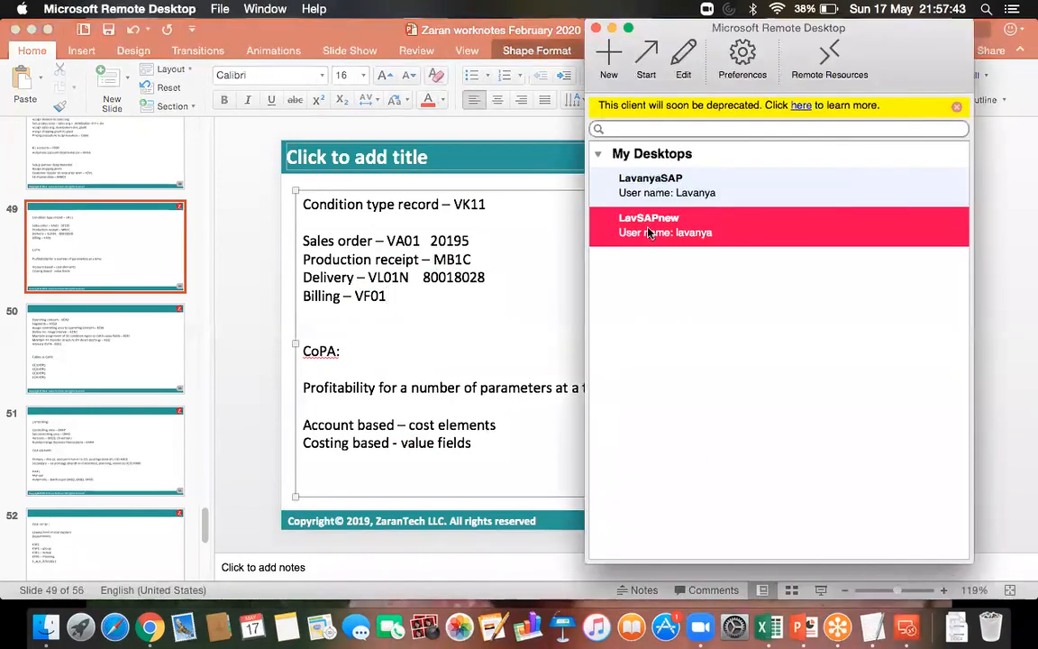
double_click(649, 232)
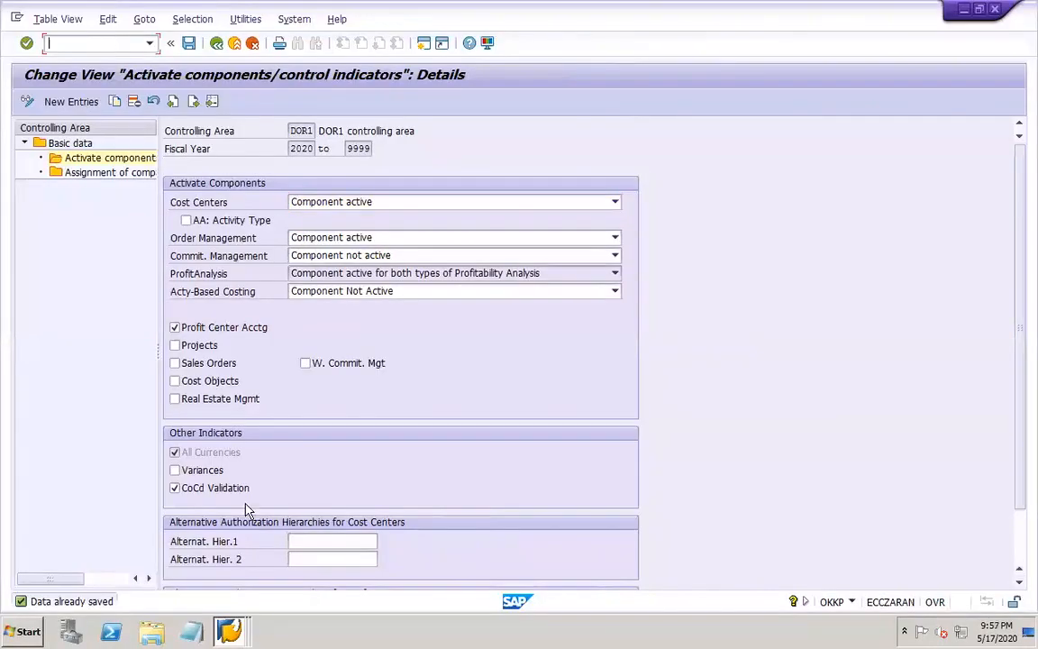
click(231, 629)
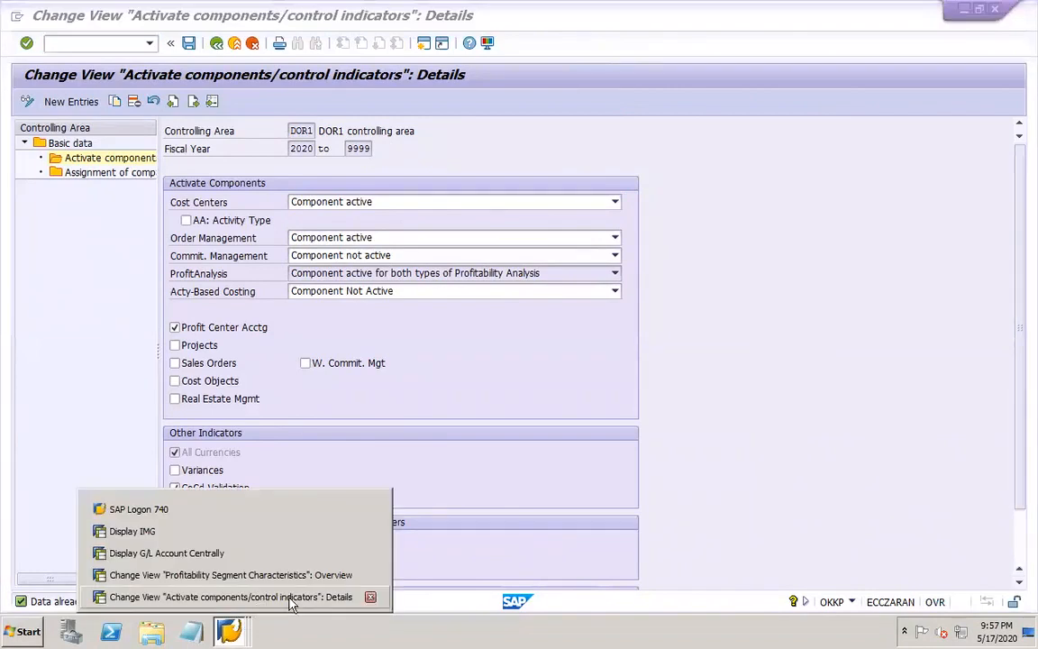
click(370, 598)
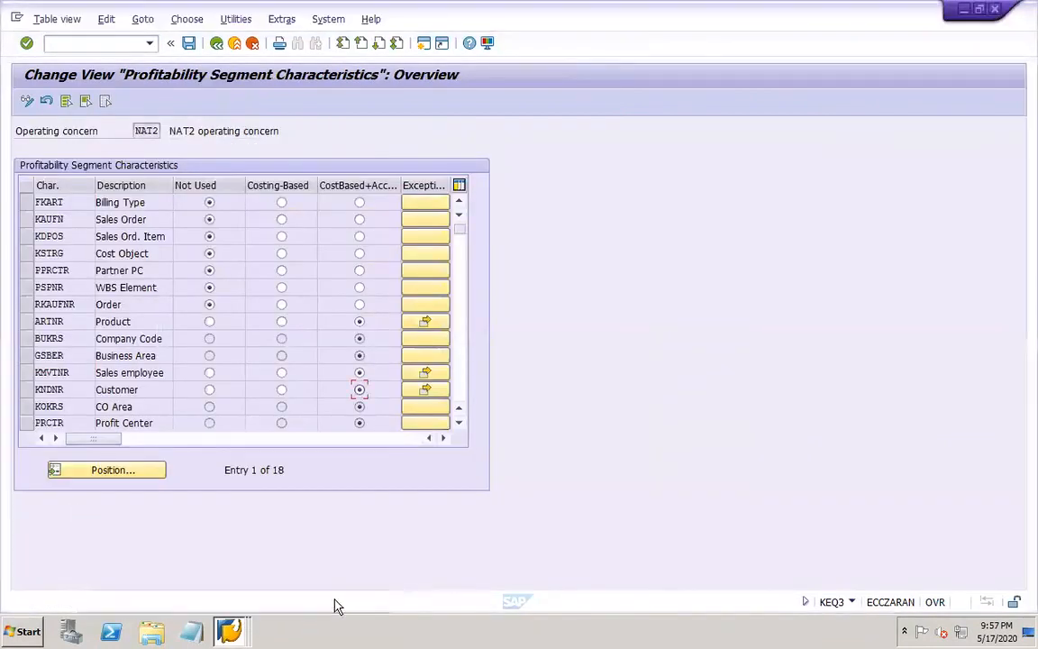
Save the profitability segment characteristics of operating concern NAT2 under the proposed customizing request, and close the KEQ3 and Display IMG windows
click(189, 44)
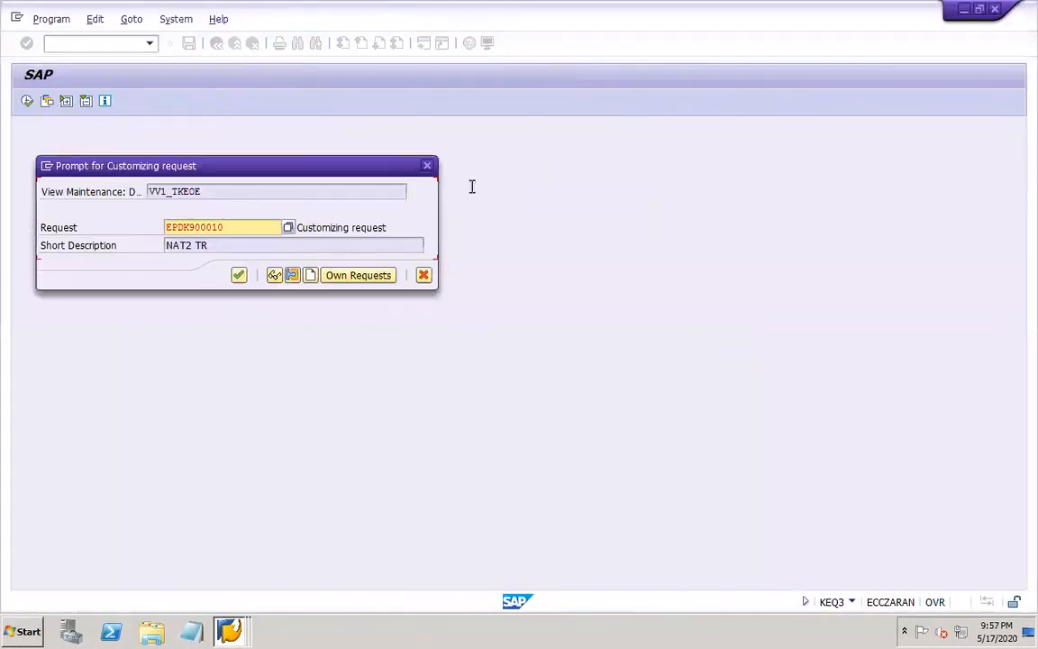
click(239, 275)
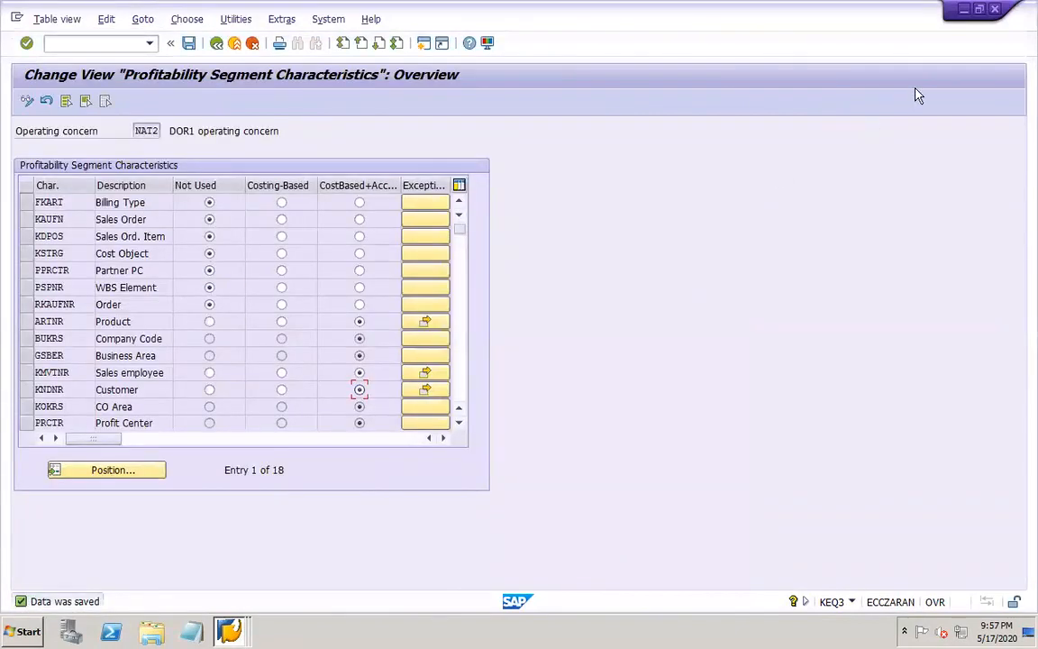
click(995, 10)
click(995, 10)
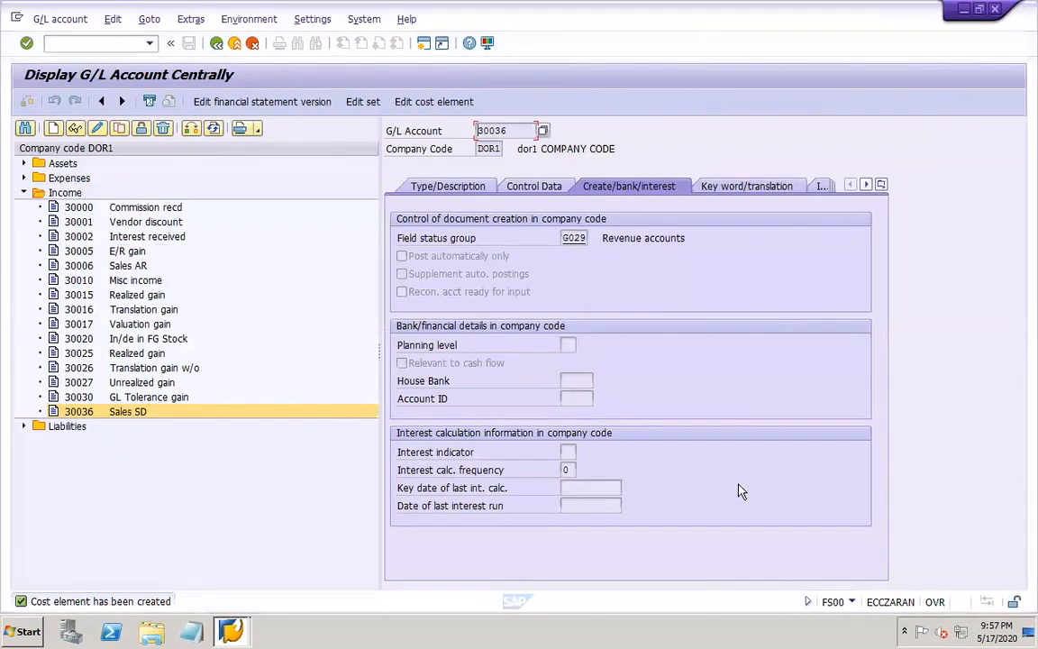
Run transaction VF01 in a new session, create the billing document for the delivery recorded in the work notes and save it
click(232, 628)
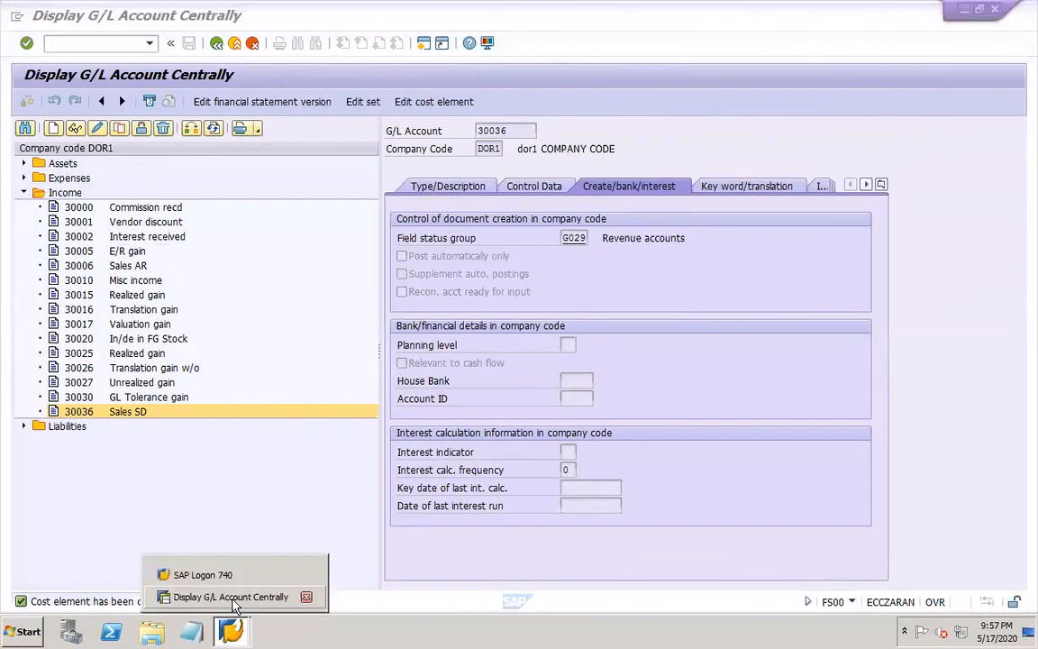
click(82, 43)
text(/OVF01)
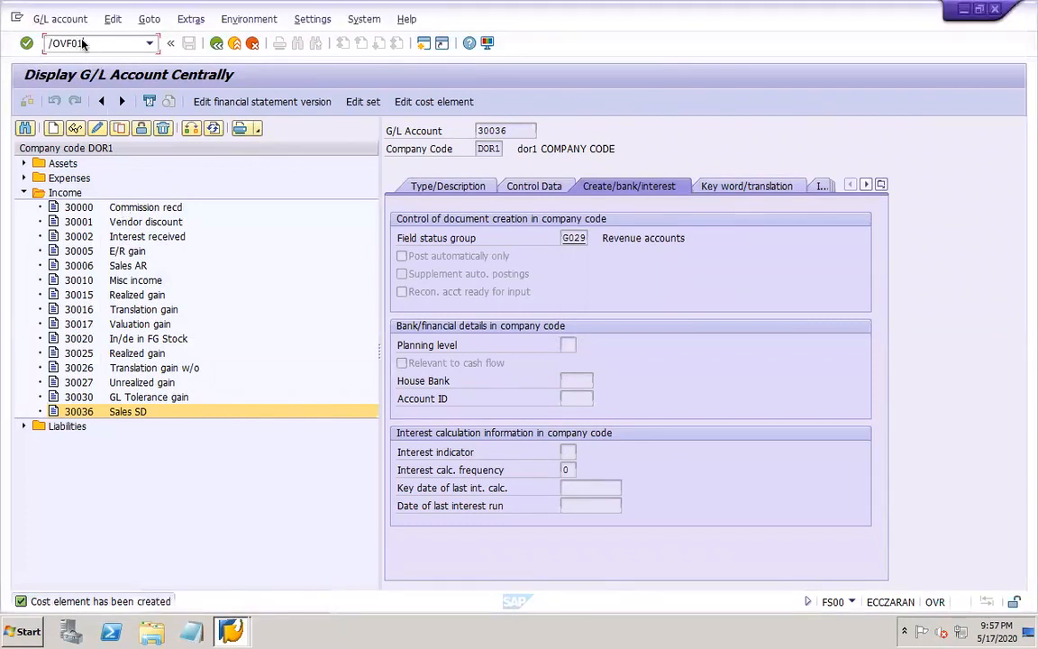
key(Return)
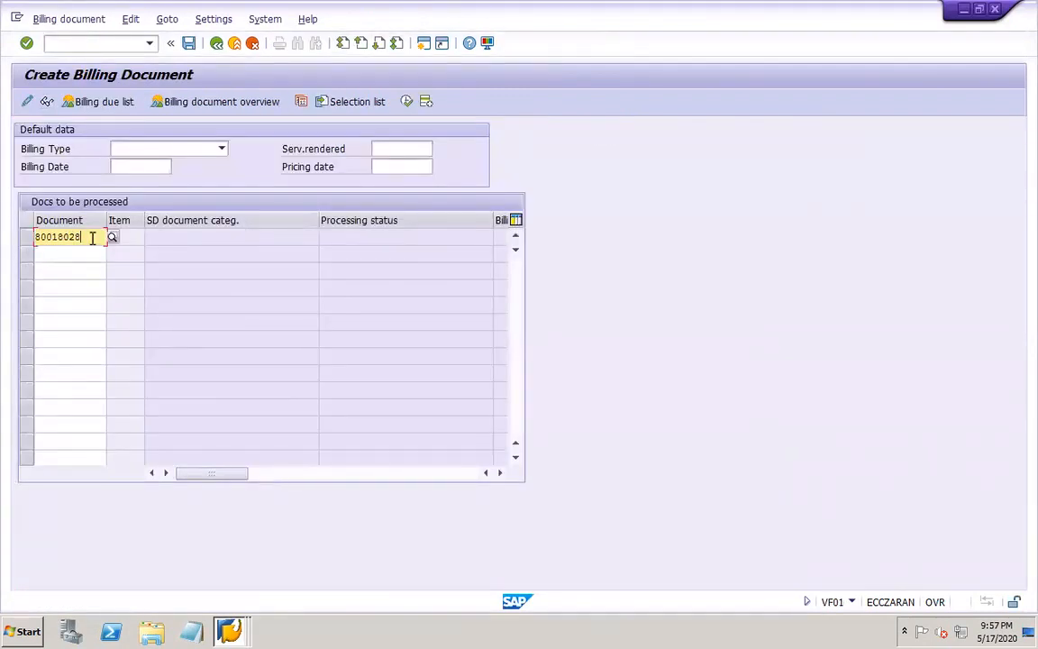
click(406, 103)
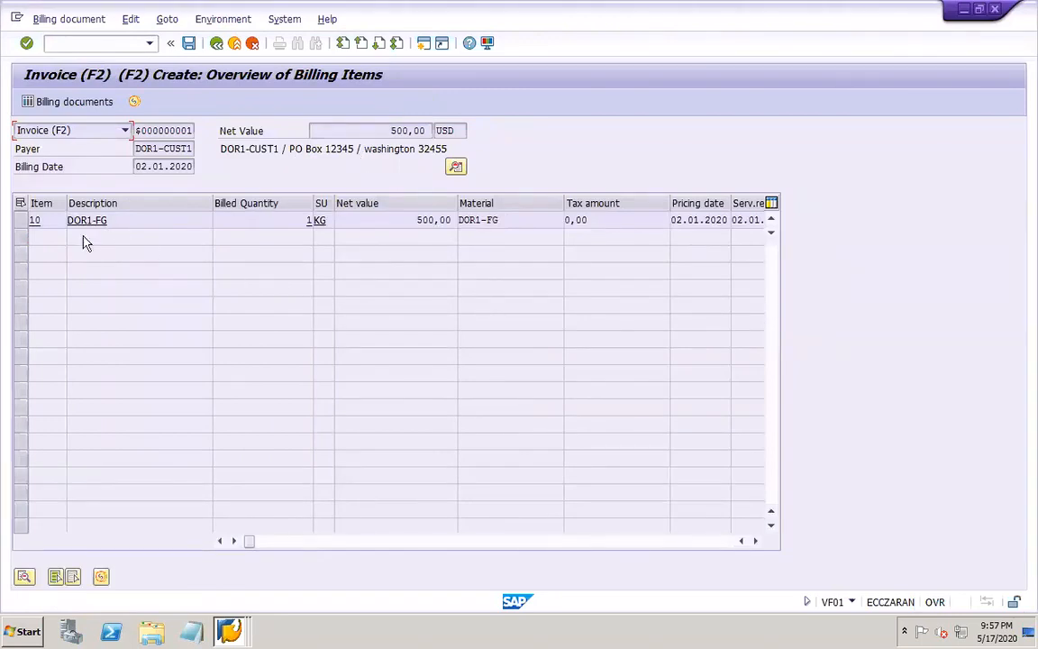
click(189, 43)
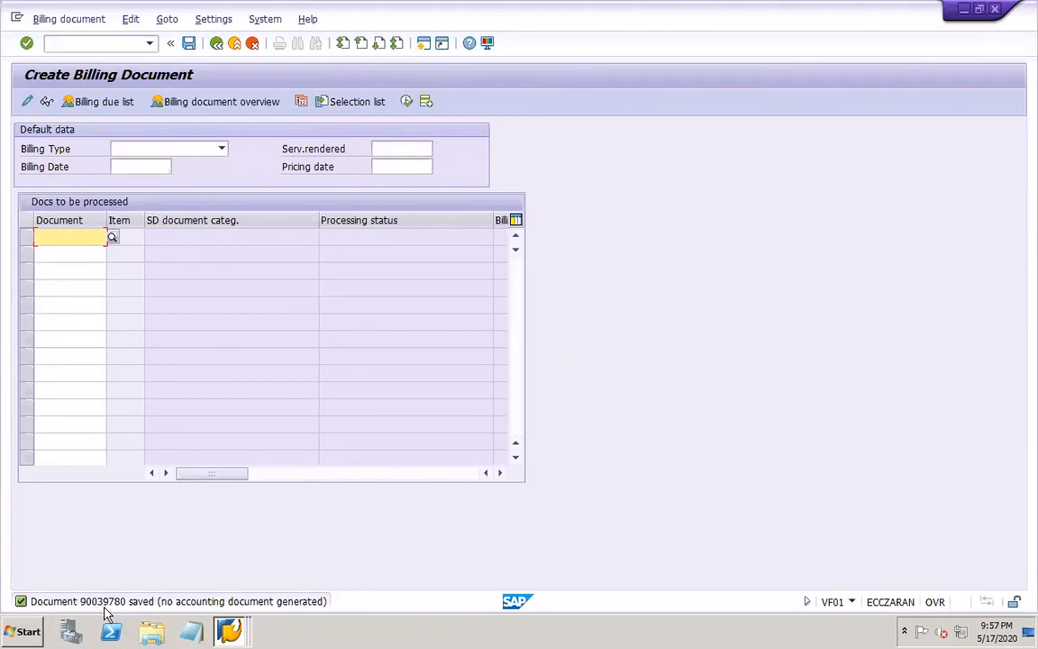
Run transaction VF02 and try to release the newly saved billing document to accounting
click(98, 43)
text(/NVF02)
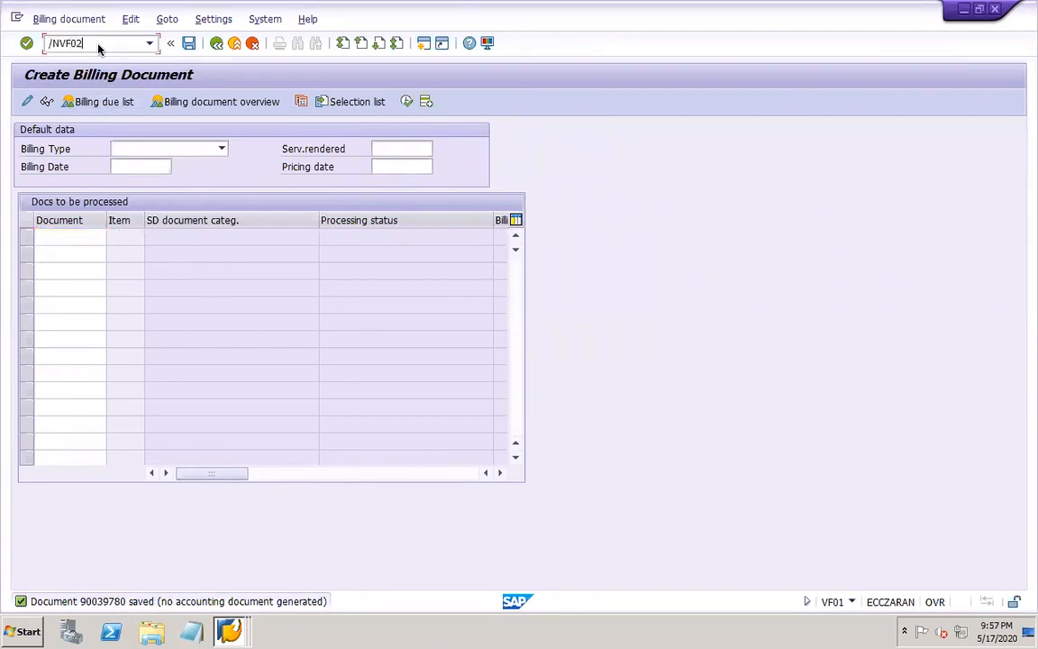
key(Return)
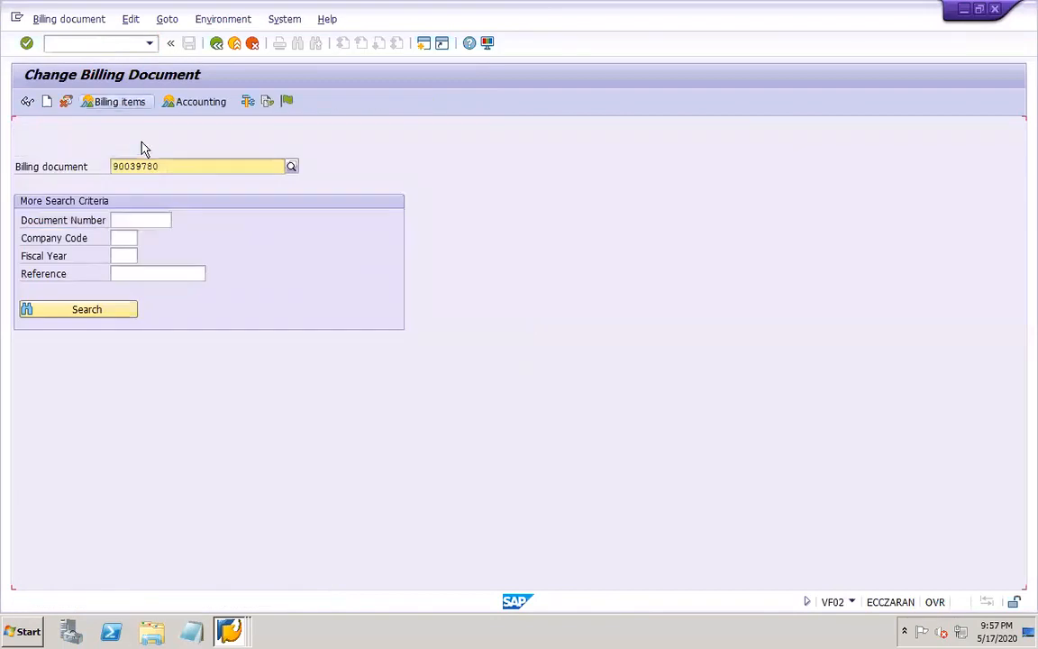
click(287, 101)
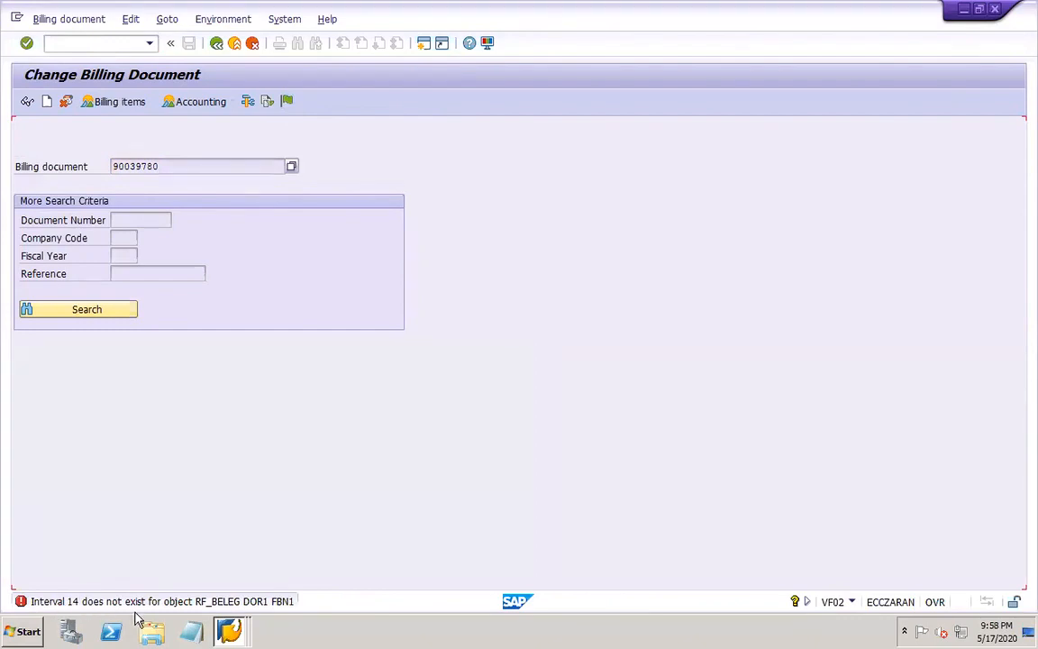
Run transaction OBA7 in a new session and check the number range of document type CA (Accounting document)
click(116, 44)
text(/OOBA)
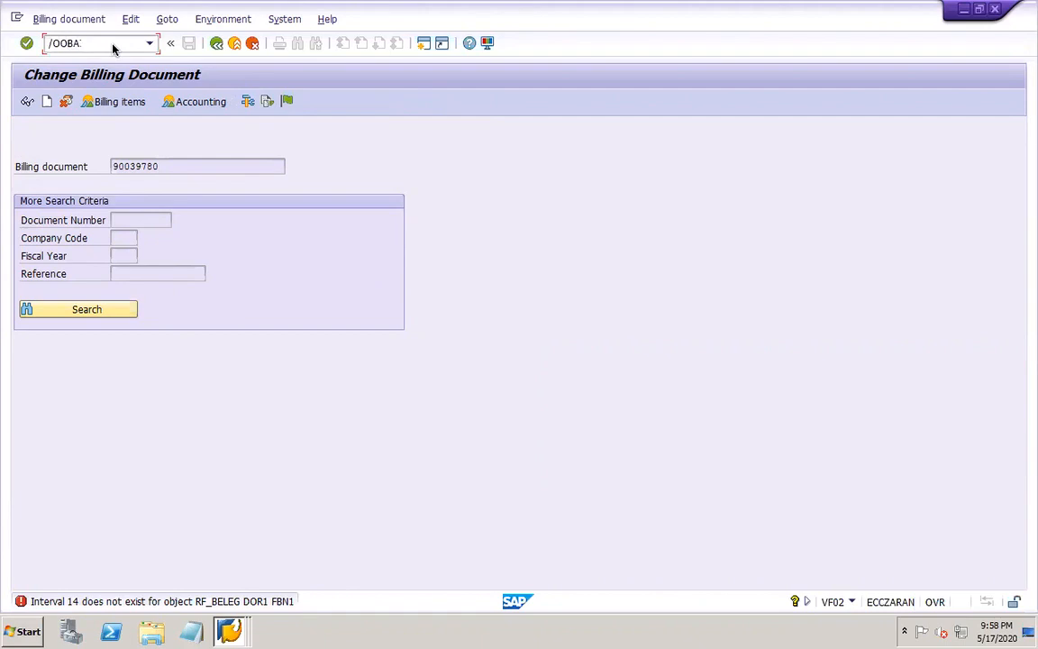
text(7)
key(Return)
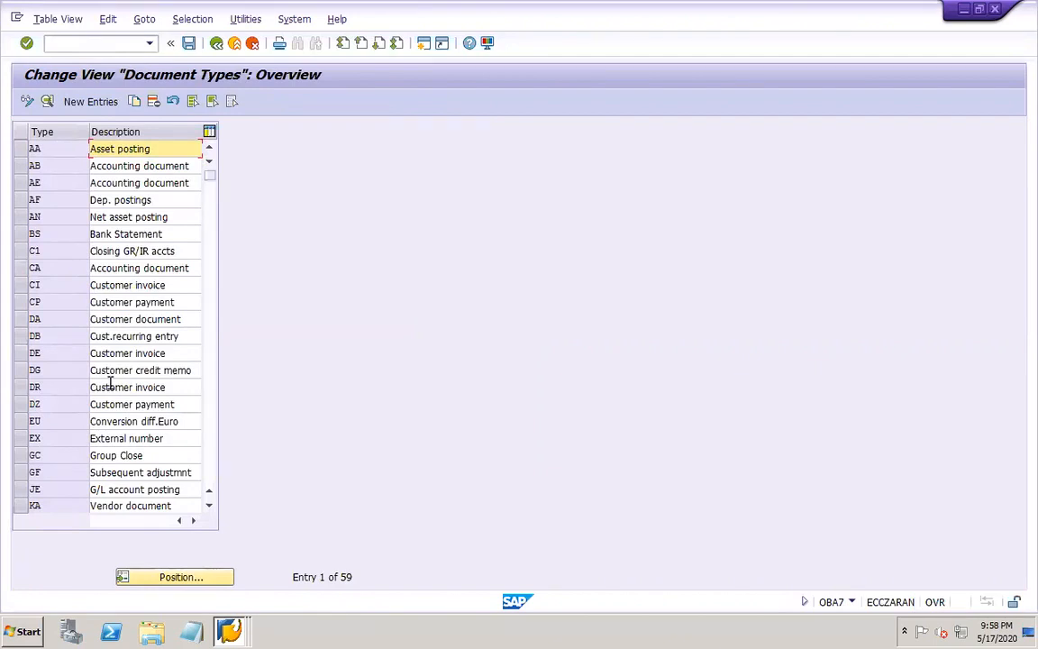
double_click(65, 267)
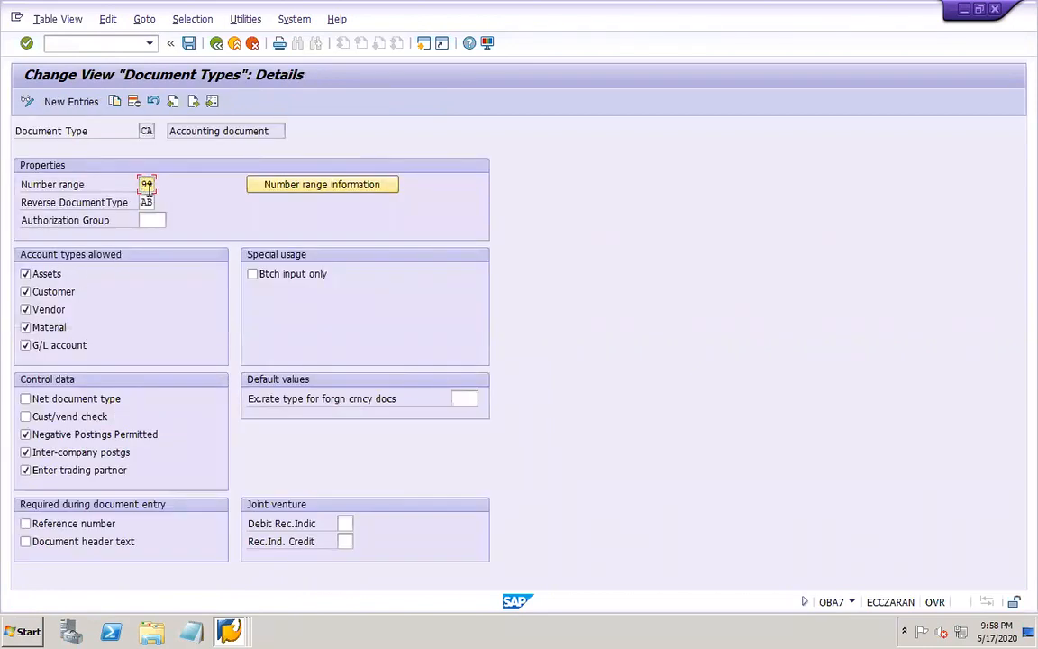
click(216, 45)
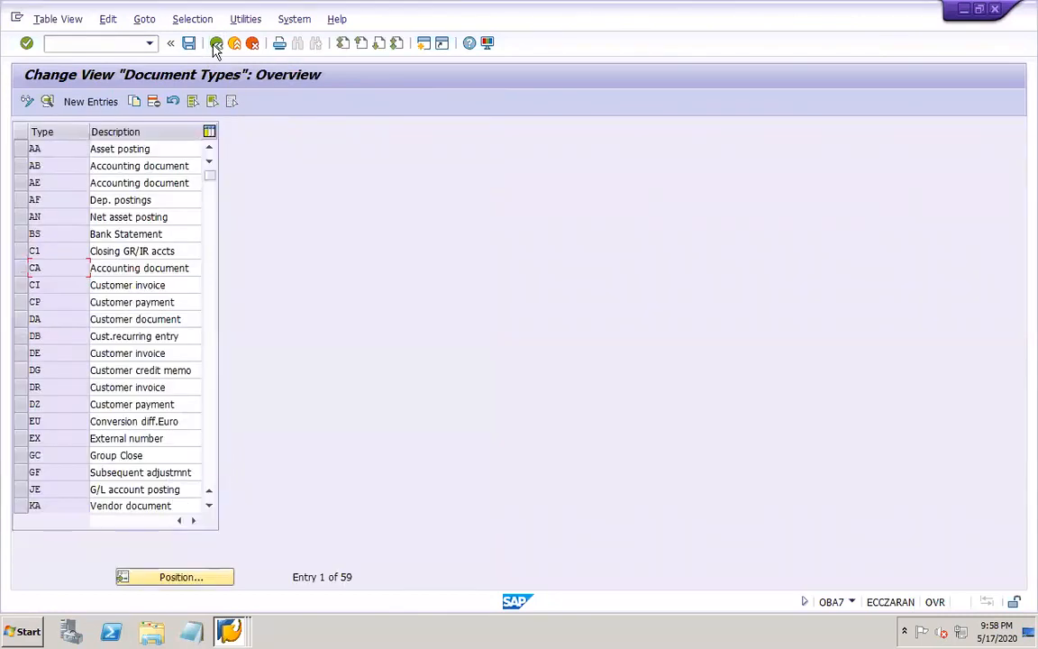
Check the number ranges assigned to document types RE (Gross inv. receipt) and EX (External number)
click(214, 458)
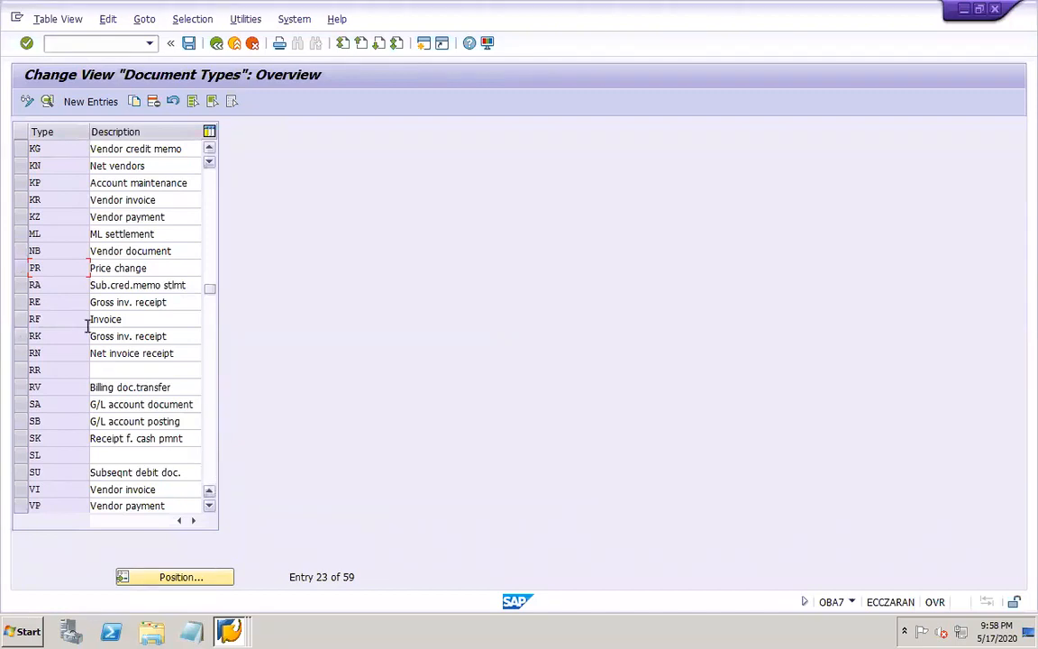
double_click(60, 306)
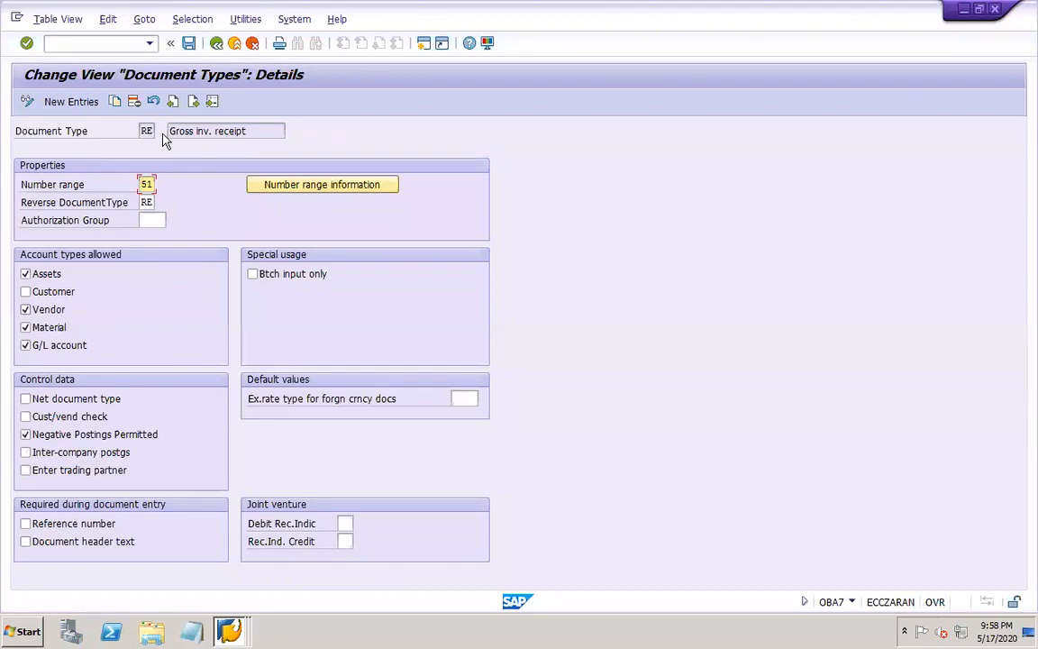
click(215, 45)
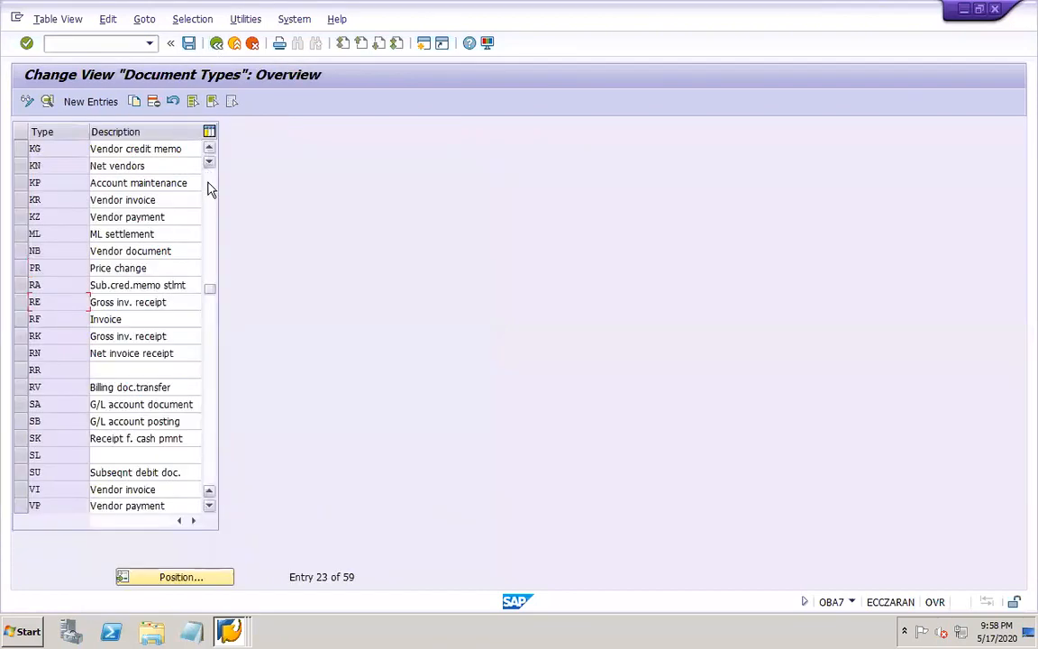
click(209, 187)
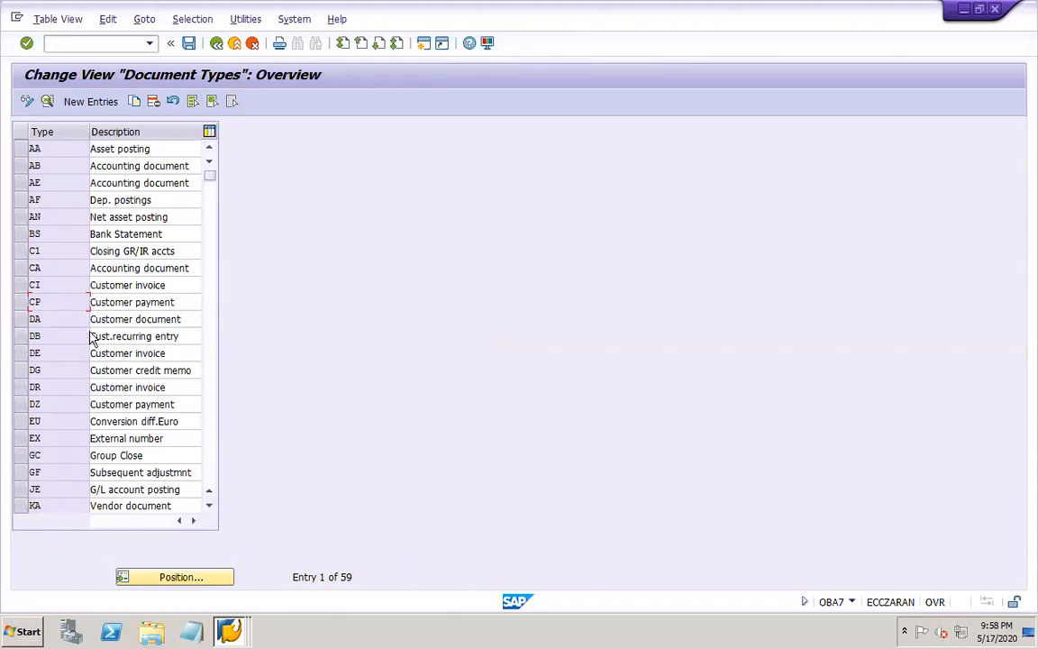
double_click(69, 436)
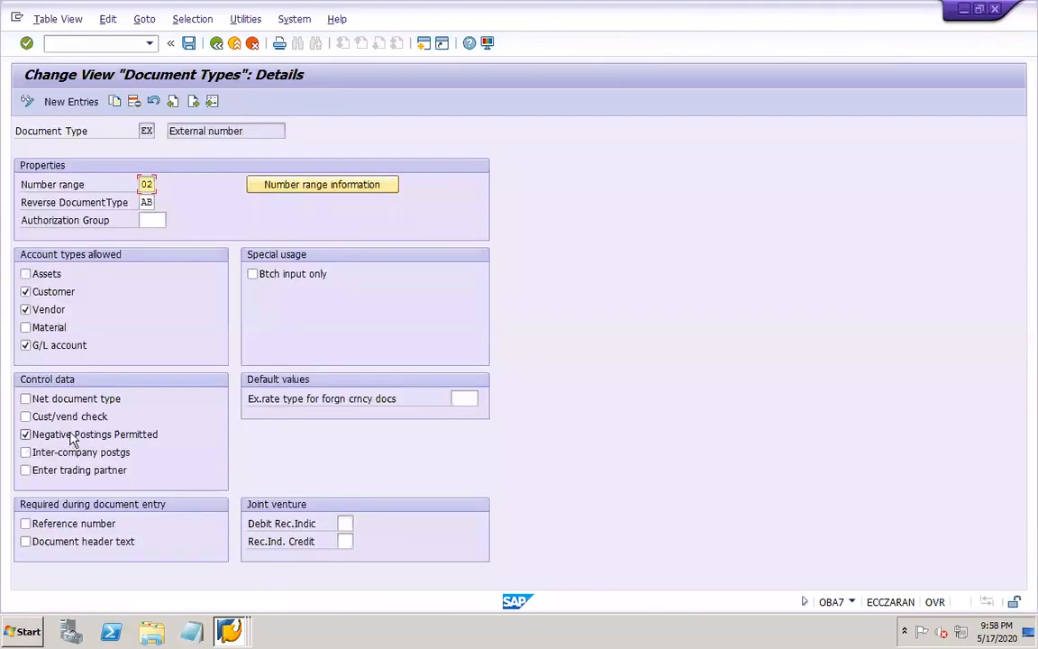
Look up the technical information of the document type's Number range field, and close the help
right_click(146, 184)
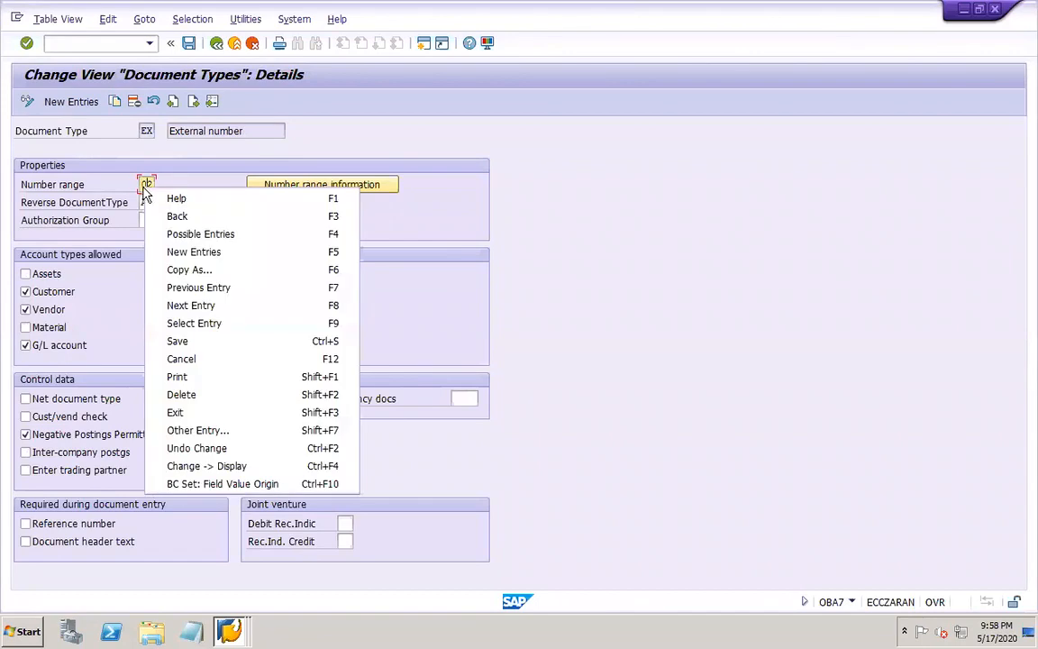
click(196, 200)
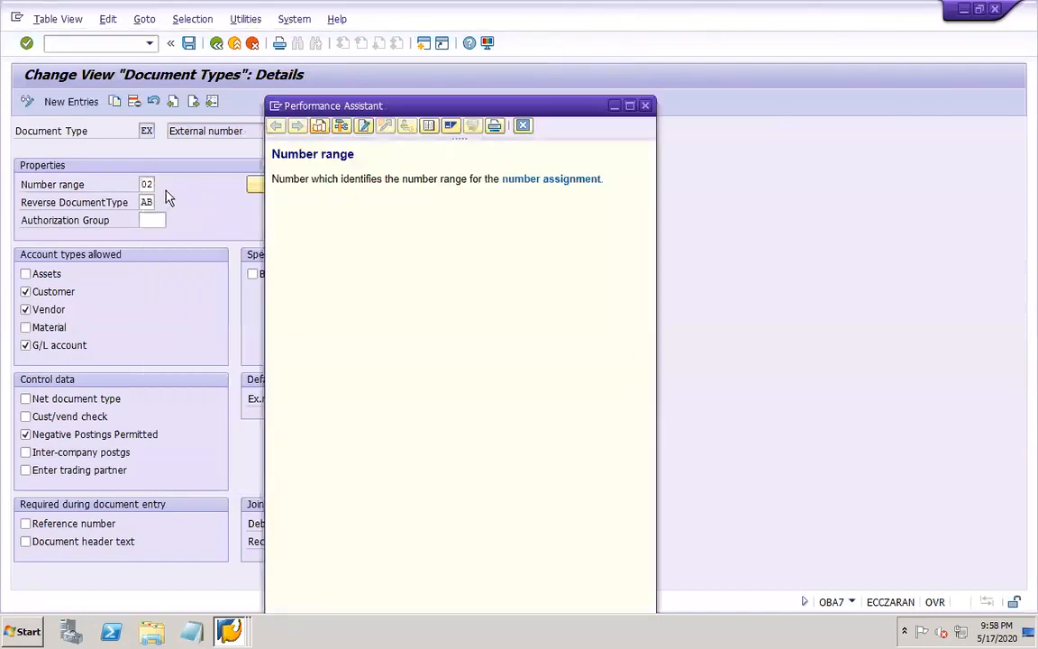
click(338, 125)
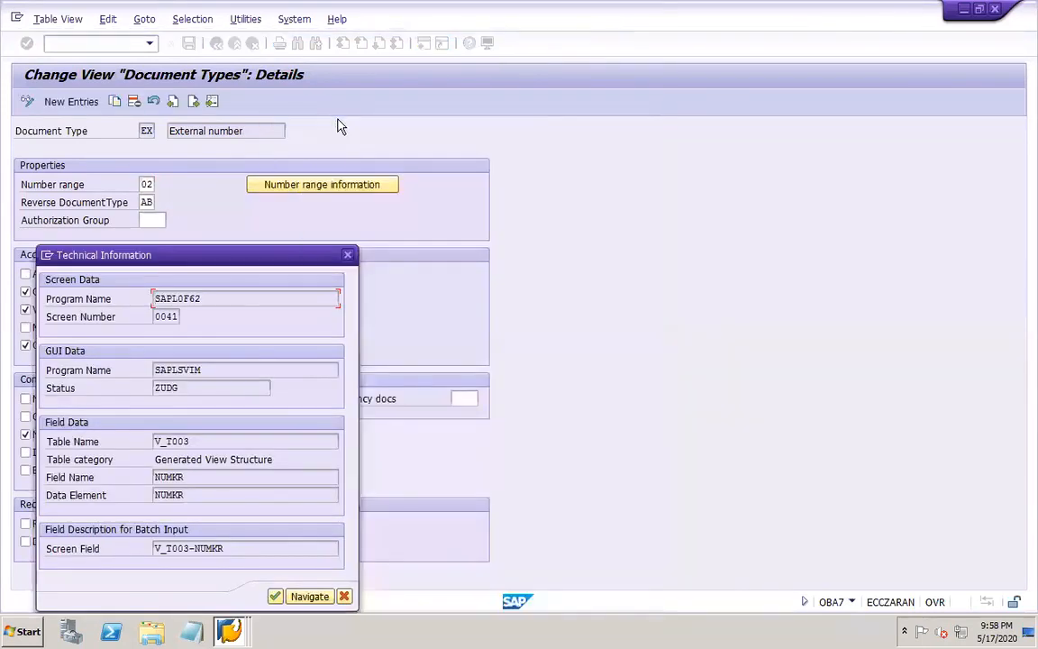
click(348, 257)
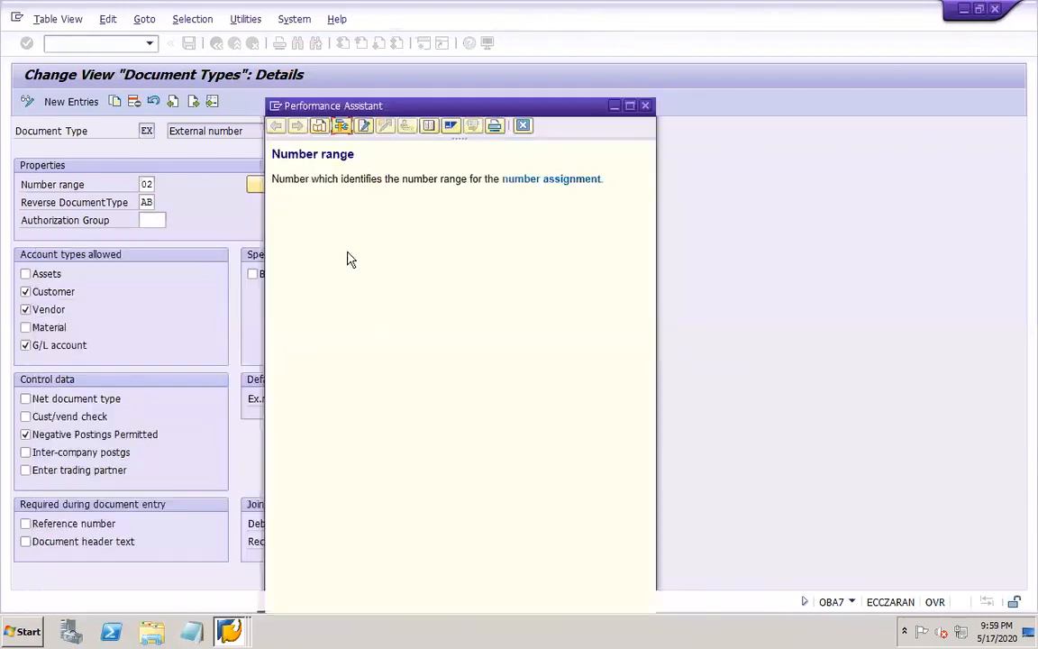
click(523, 125)
Run transaction SE11 in a new session and display the definition of database table T003
click(80, 43)
text(/OSE1)
key(Return)
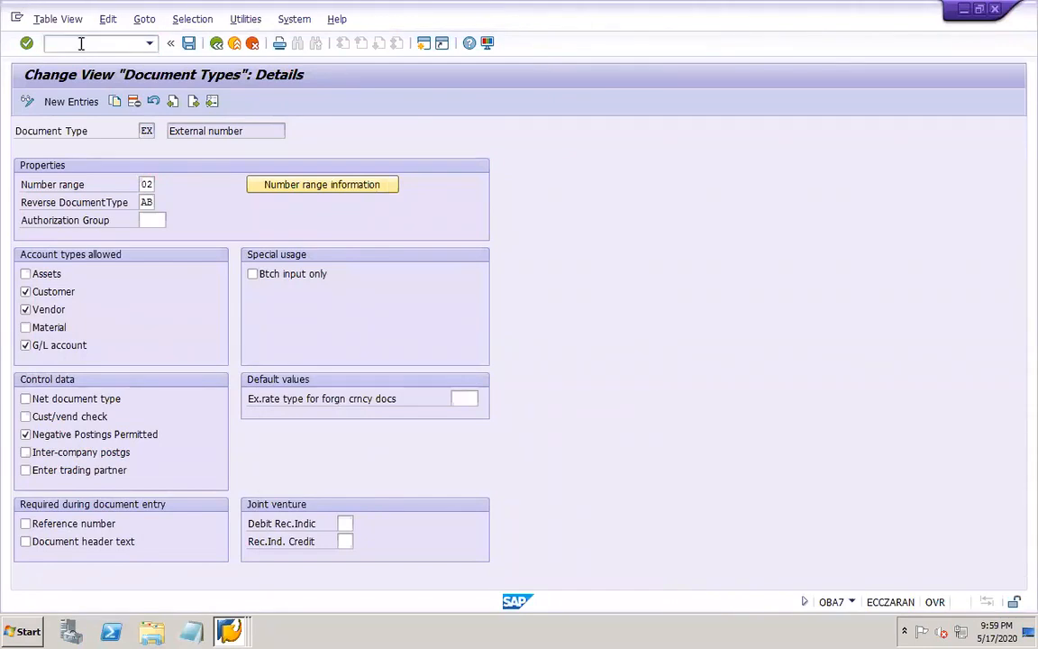
text(T003)
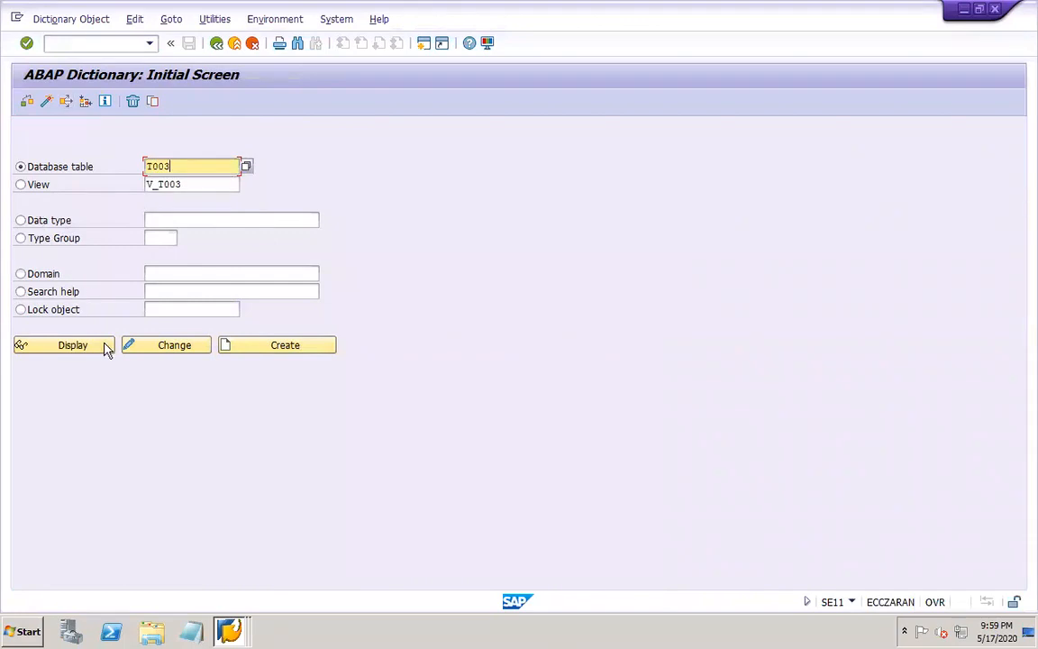
click(105, 348)
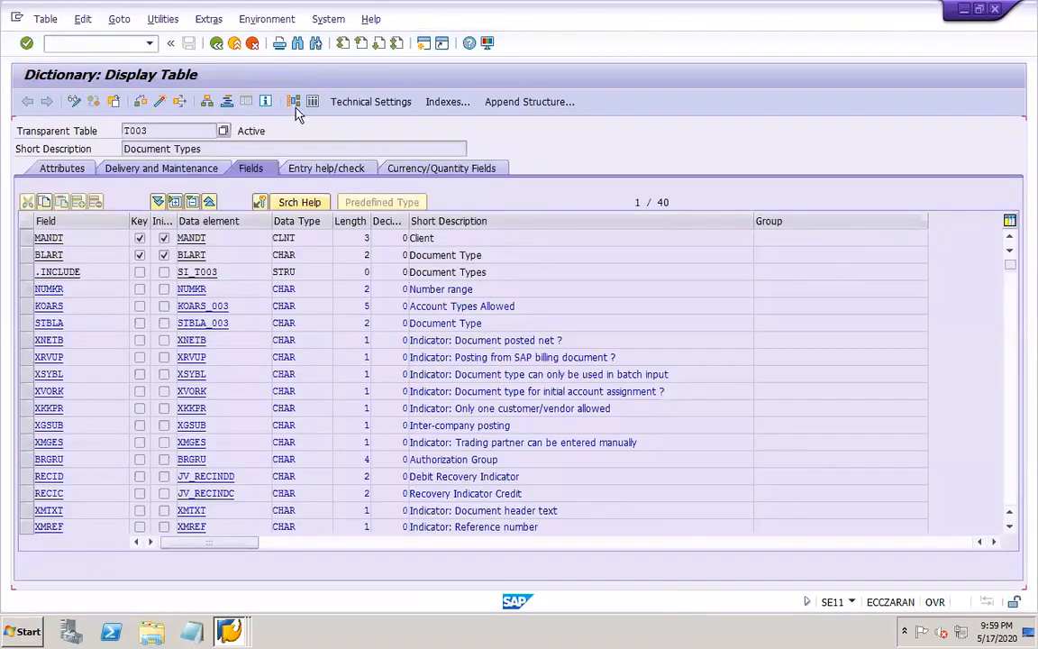
List the contents of table T003 for number range (NUMKR) 14 and select the RV document type entry
click(313, 103)
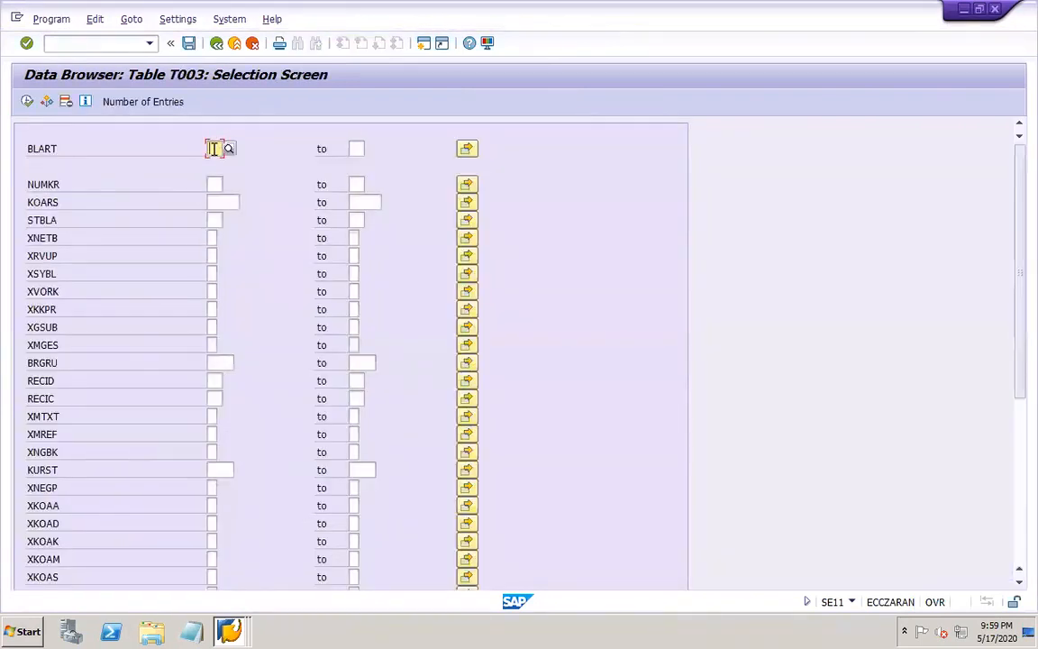
click(214, 184)
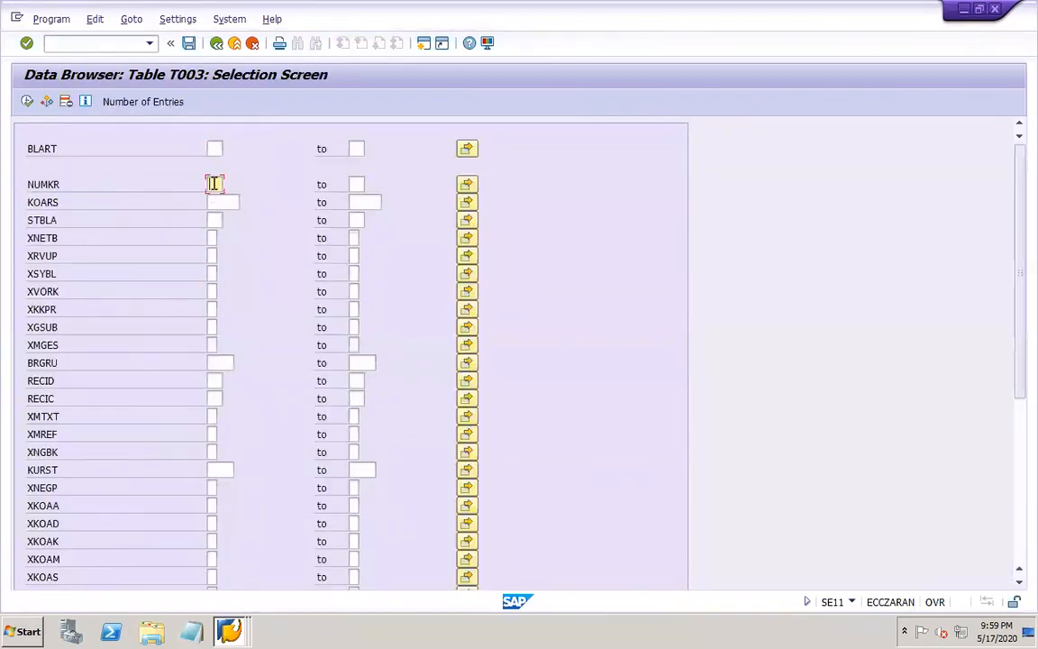
text(14)
click(28, 101)
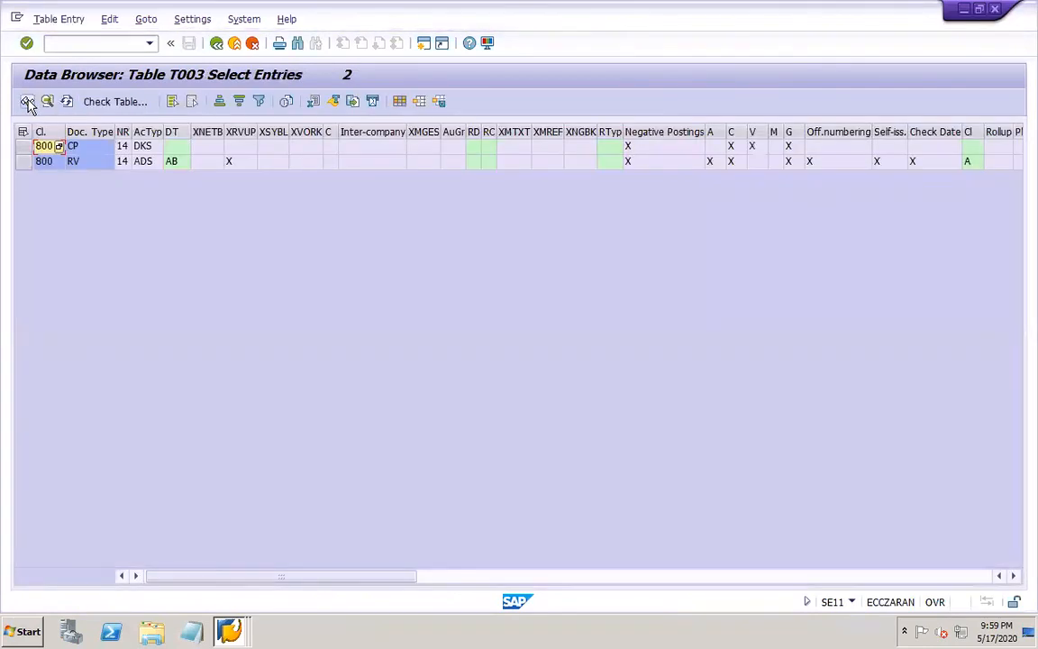
click(94, 166)
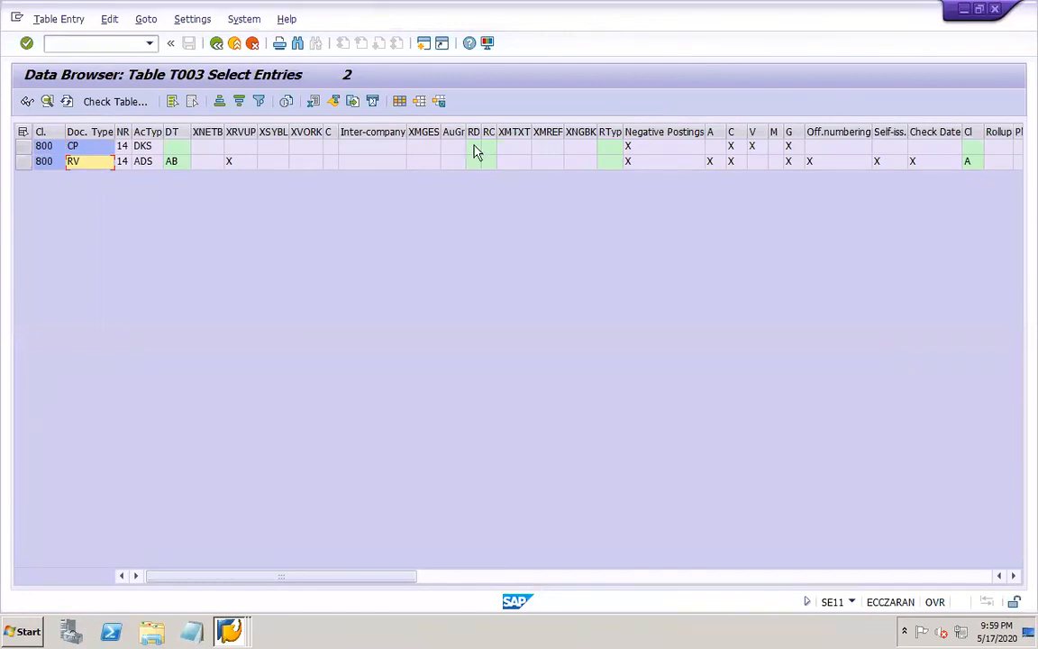
Run transaction OBA7 in place of the table display and open the locked document types as display only
click(106, 42)
text(/NOBA7)
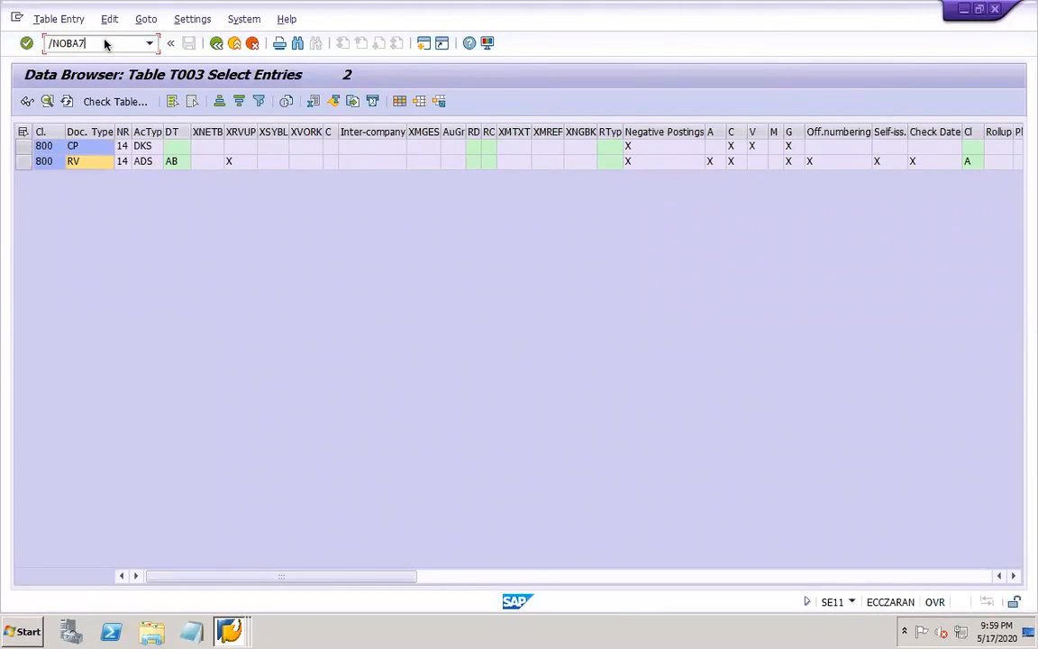
key(Return)
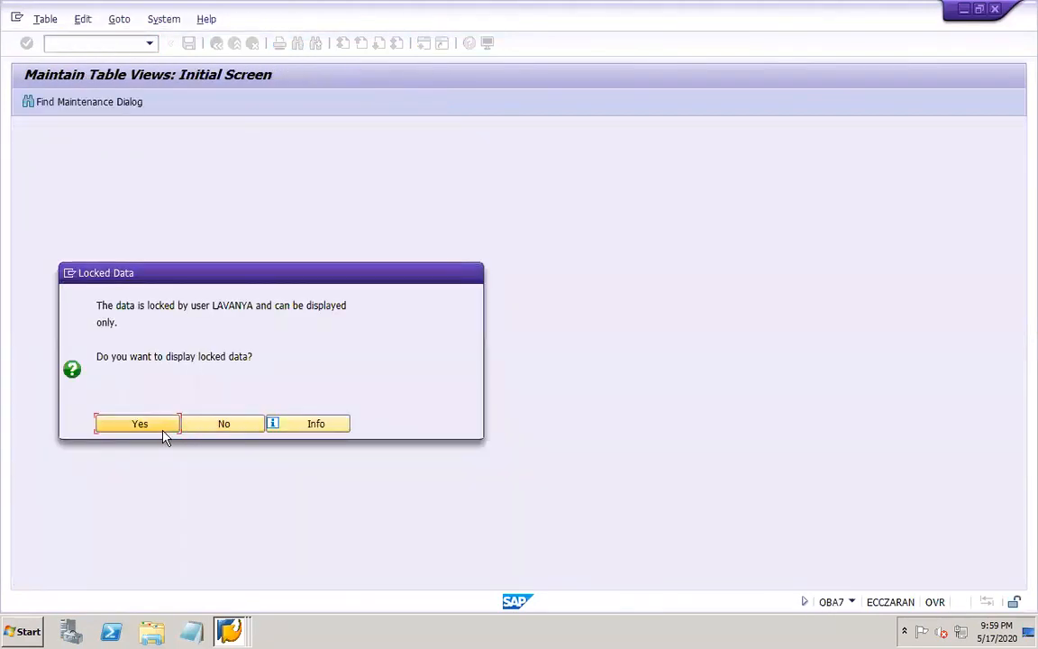
click(165, 434)
Switch to the session with the document types in change mode and open the details of type RV (Billing doc.transfer)
click(232, 630)
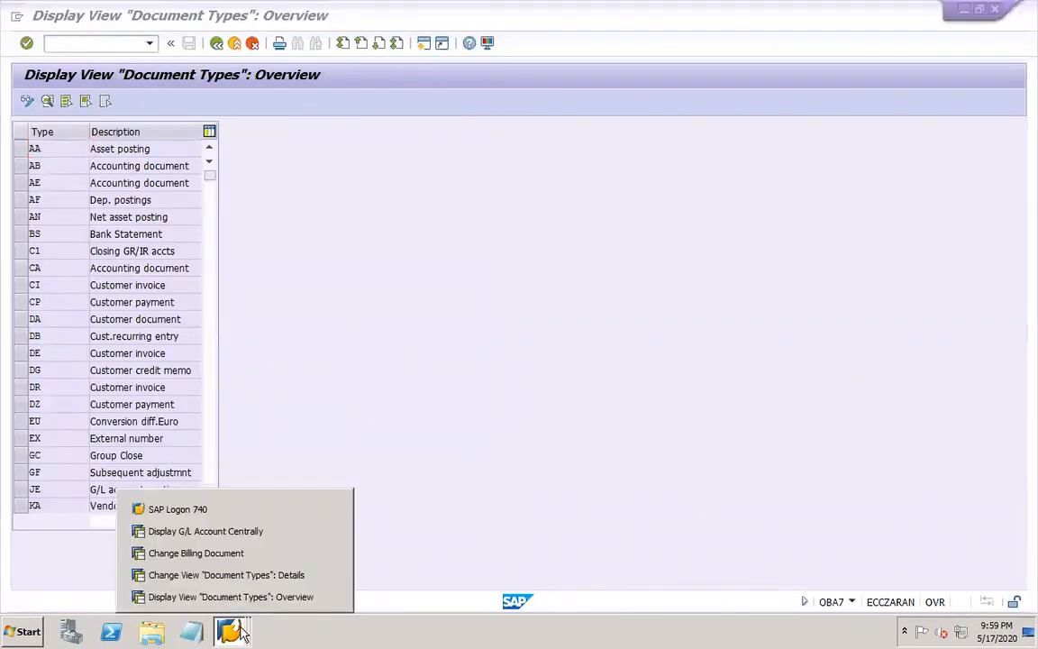
click(331, 597)
click(225, 596)
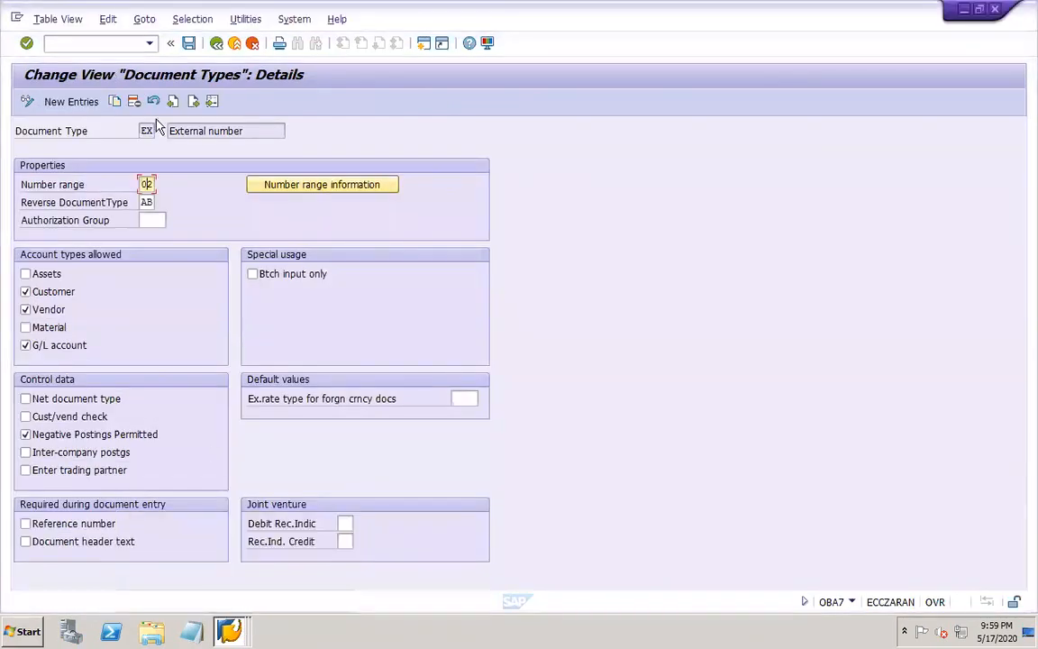
click(216, 43)
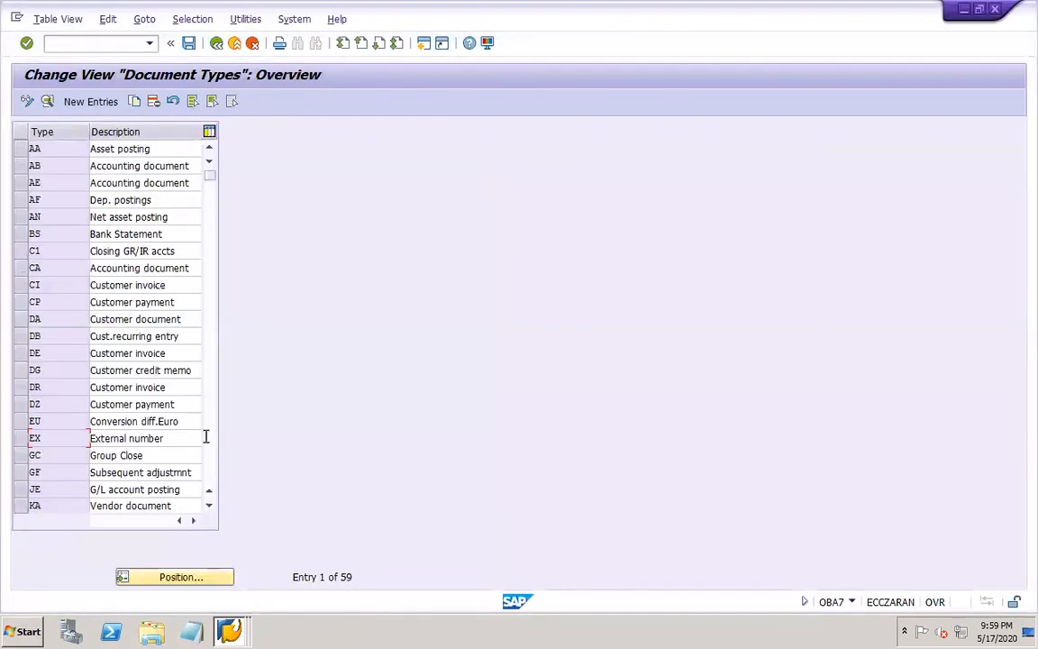
click(208, 470)
click(208, 471)
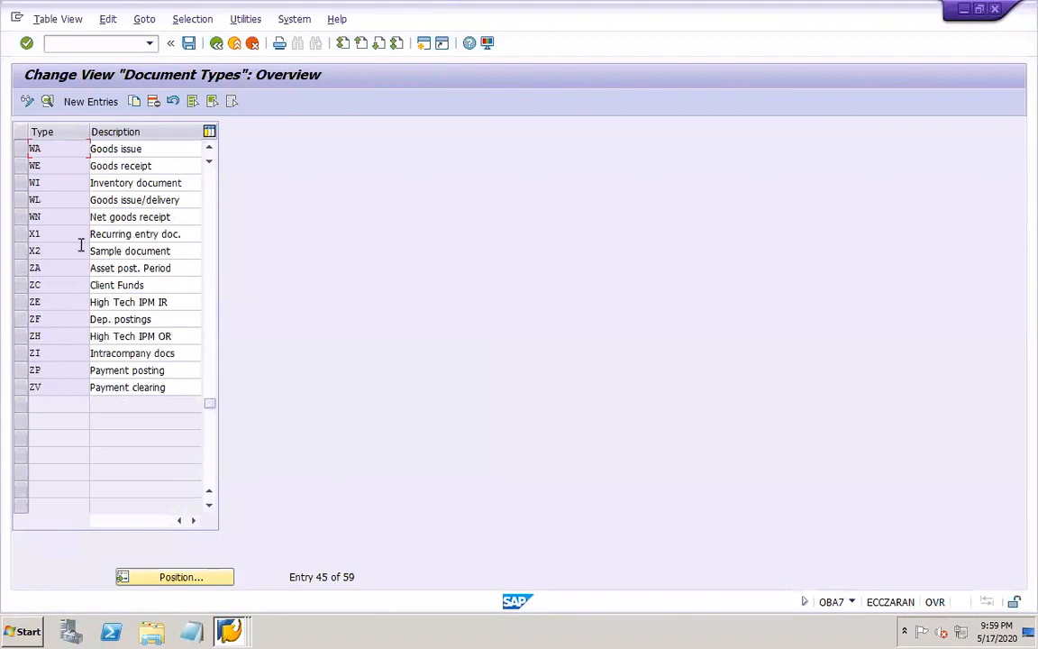
click(211, 221)
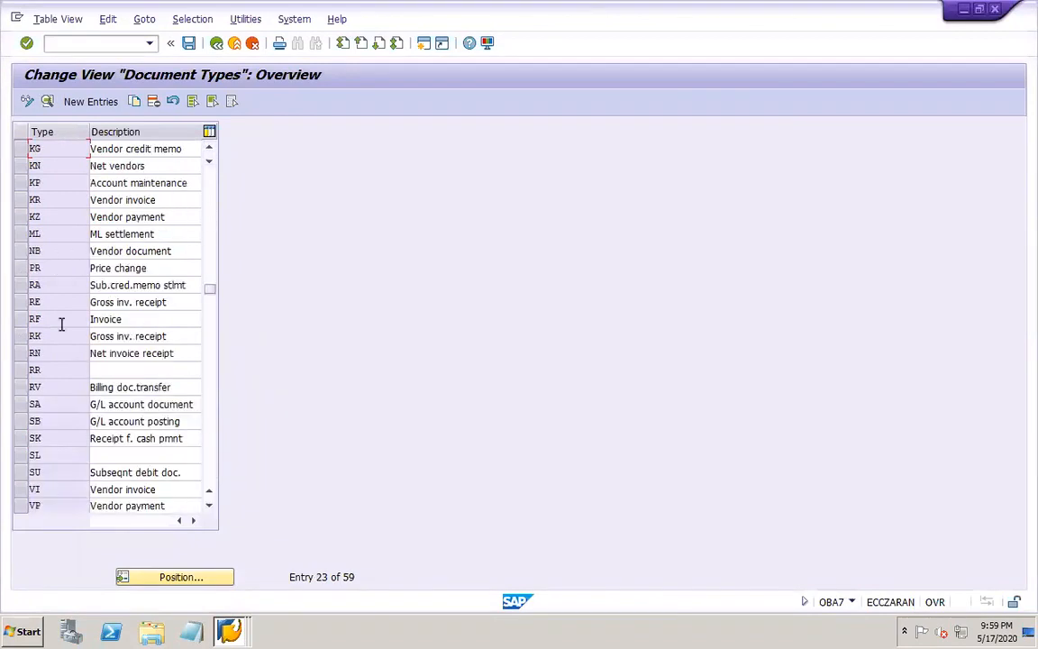
double_click(54, 389)
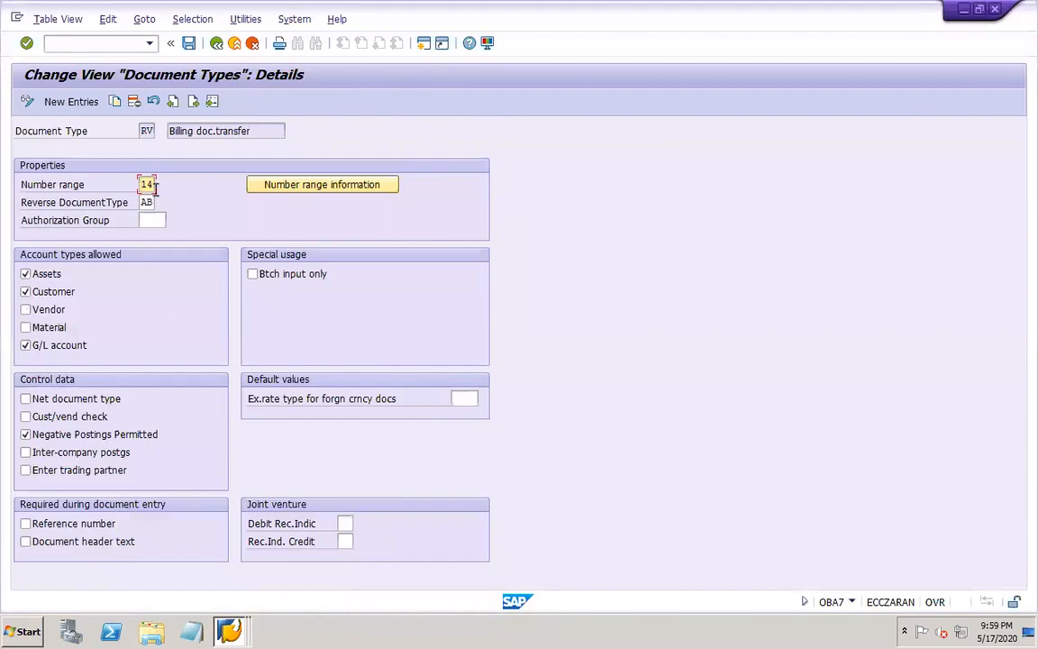
Open the accounting document number range intervals of company code DOR1 for change from the RV document type
click(360, 185)
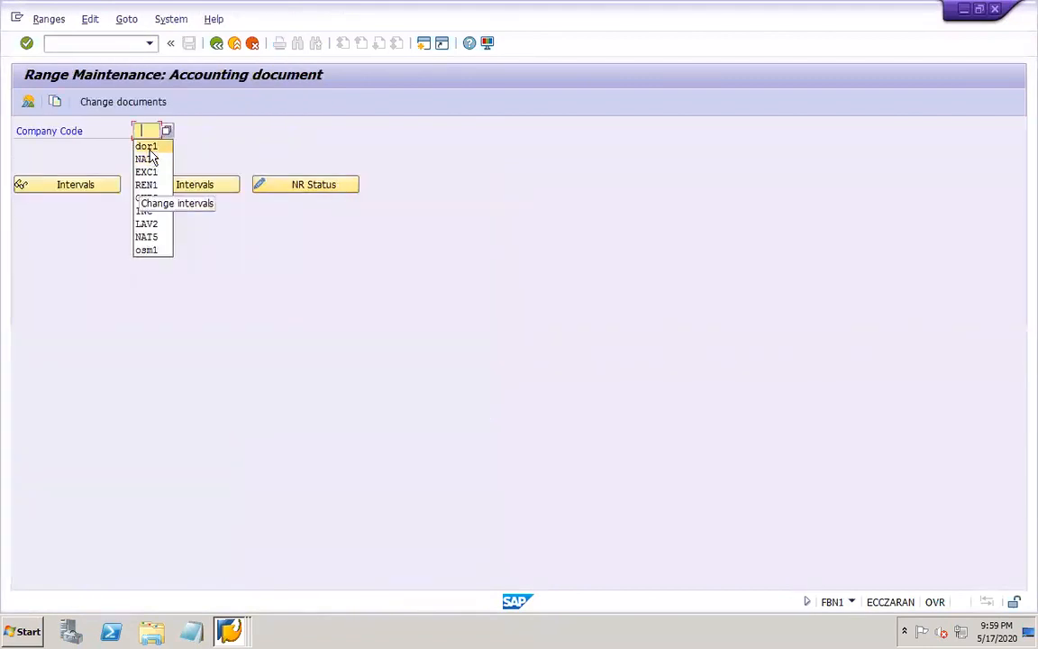
click(147, 147)
click(177, 186)
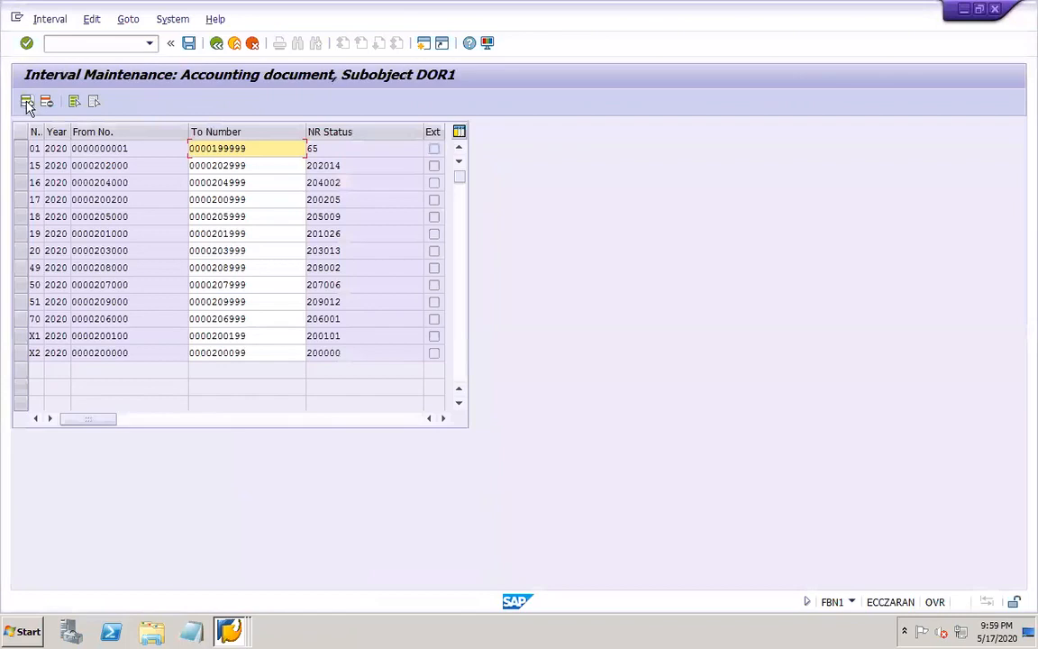
Insert number range interval 14 for year 2020, from 210000 to 210999, in company code DOR1
click(26, 102)
text(14)
key(Tab)
text(2020)
key(Tab)
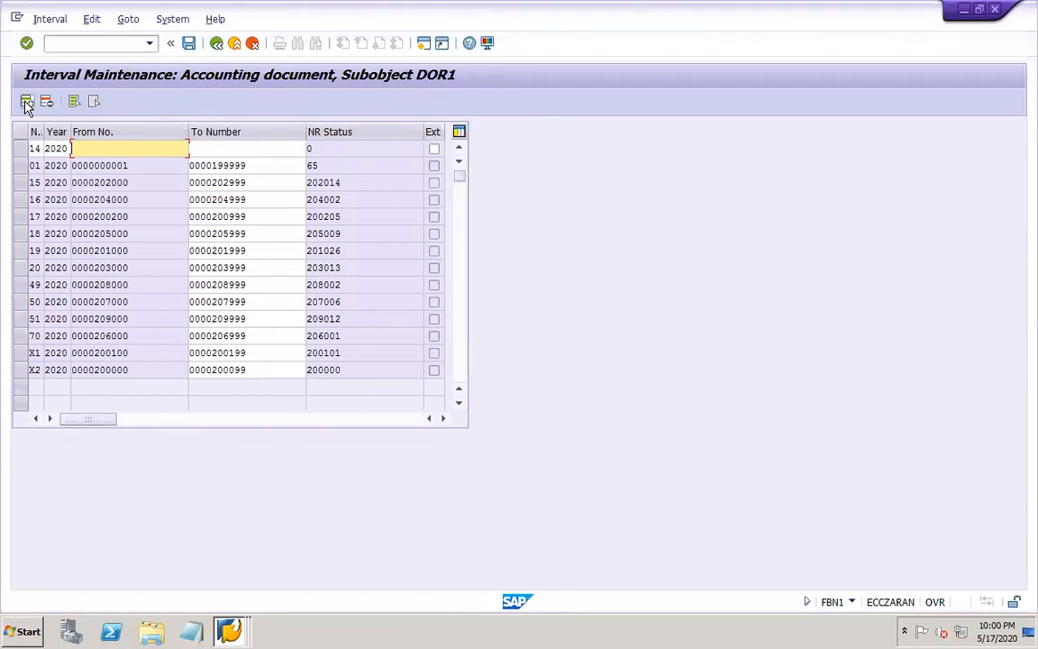
text(210000)
key(Tab)
text(21)
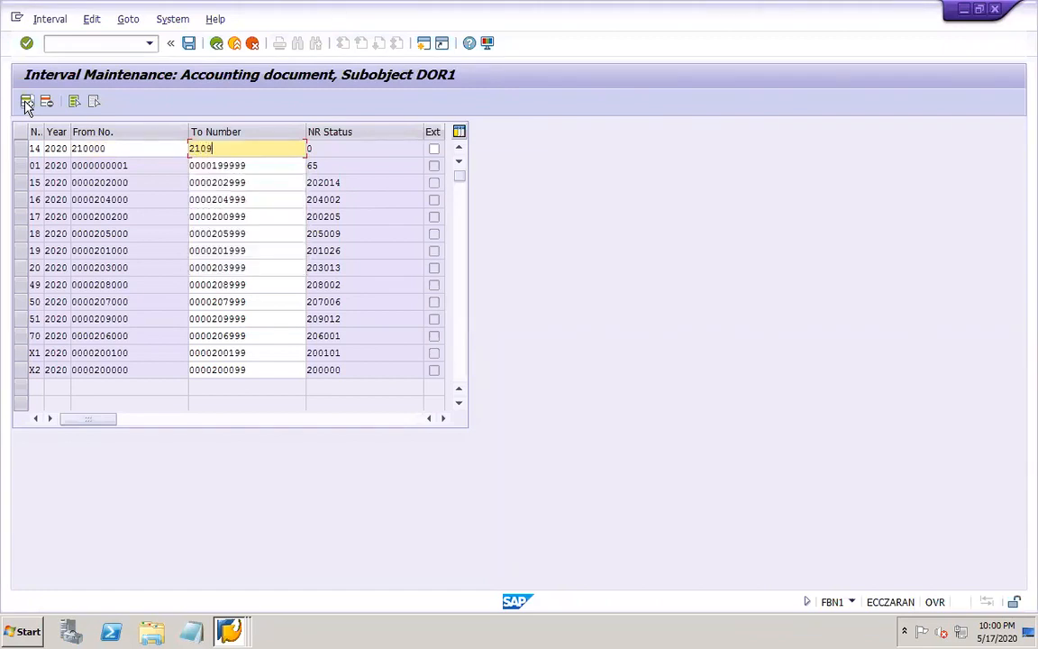
key(Return)
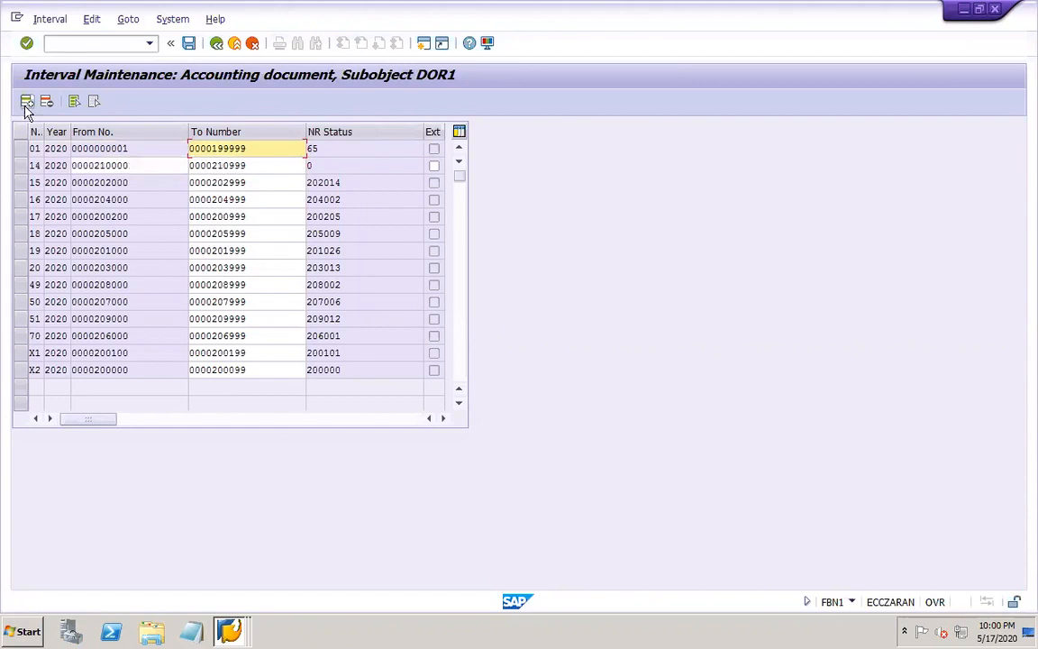
Save the DOR1 interval changes, accept the transport notice and close the interval maintenance window
click(188, 43)
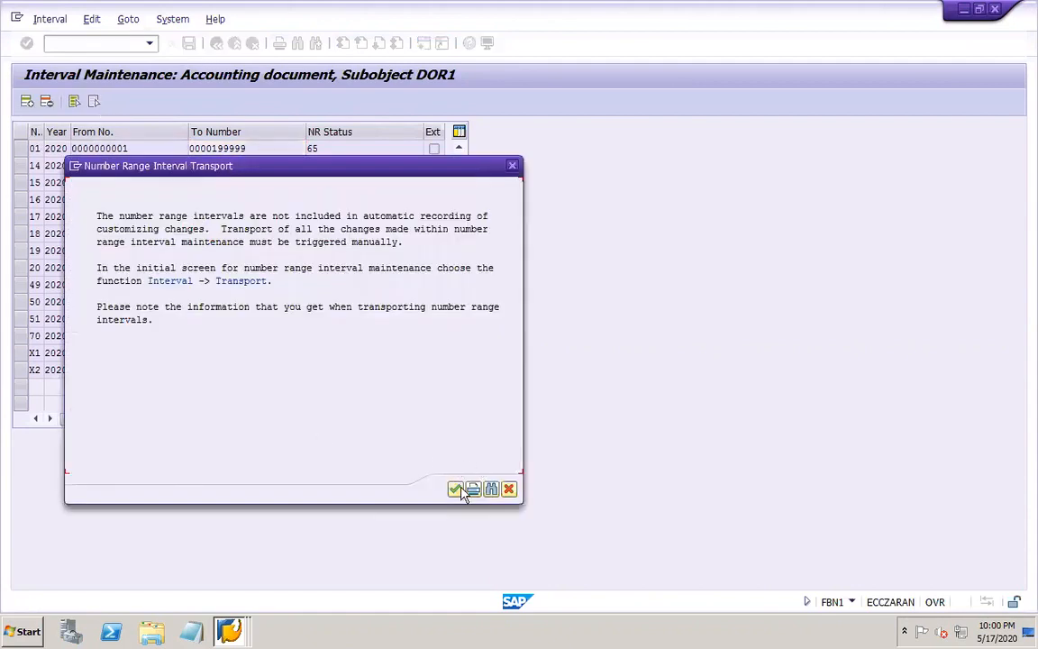
click(455, 490)
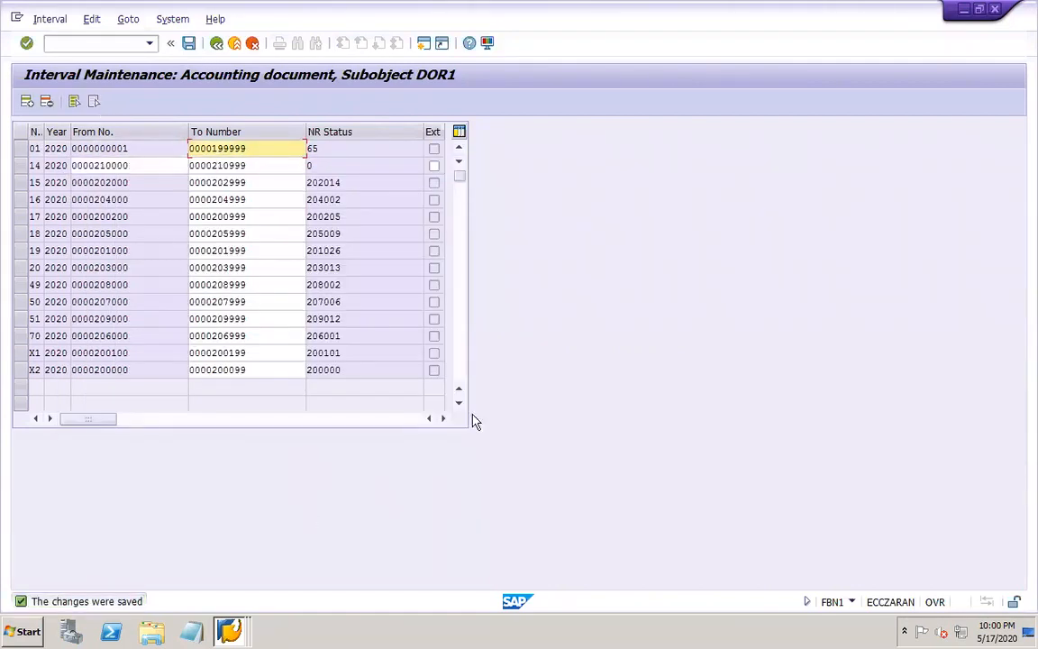
click(188, 44)
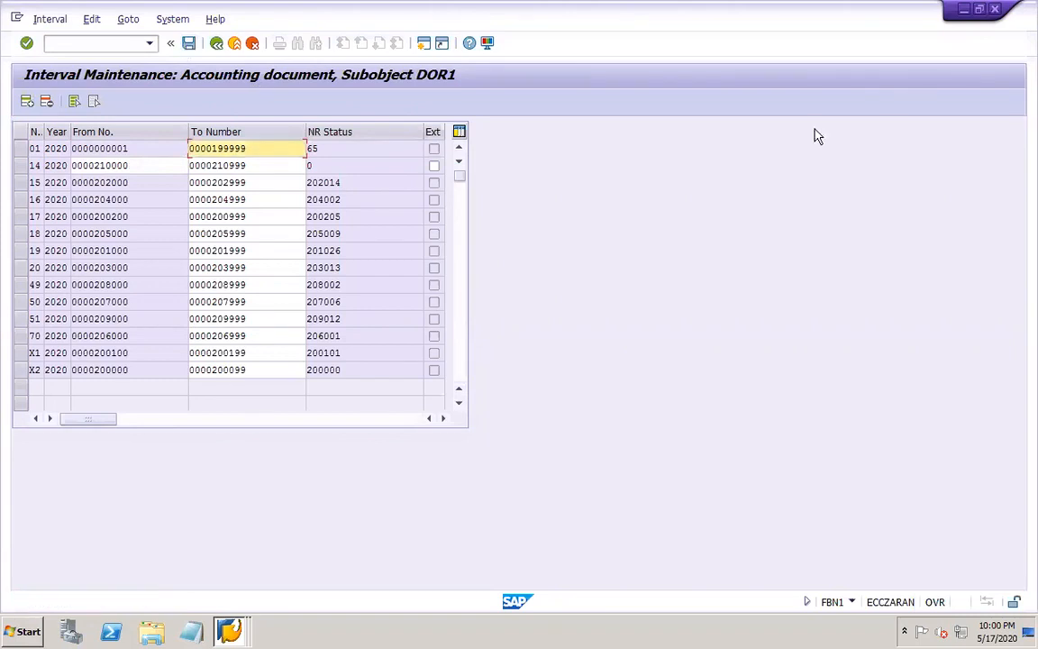
click(995, 10)
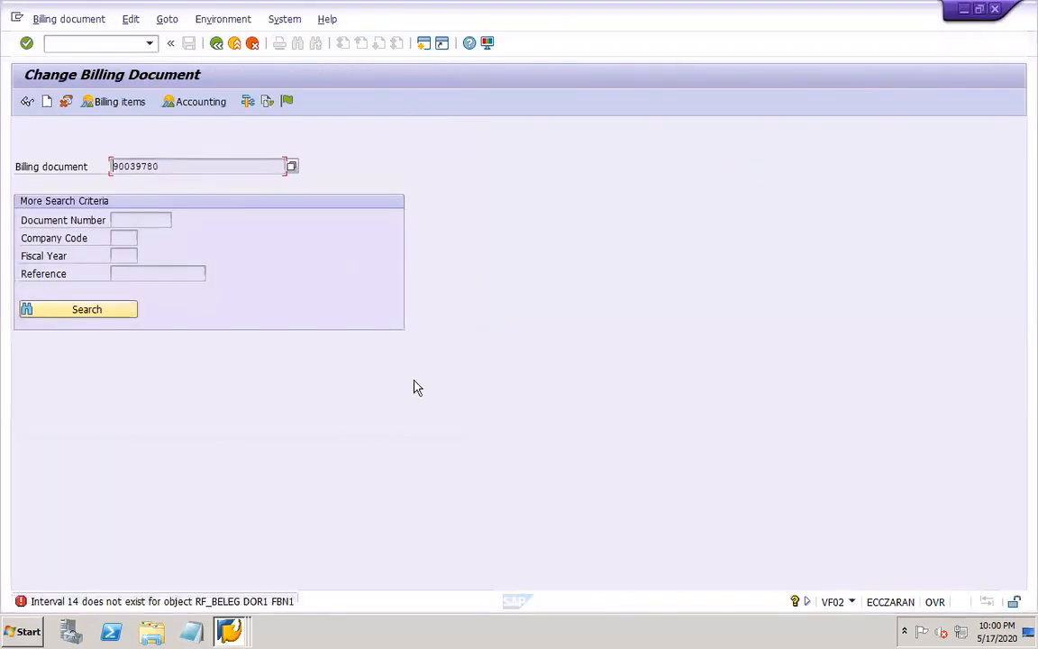
Restart transaction VF02 and try again to release the proposed billing document to accounting
click(107, 42)
text(/NVF02)
key(Return)
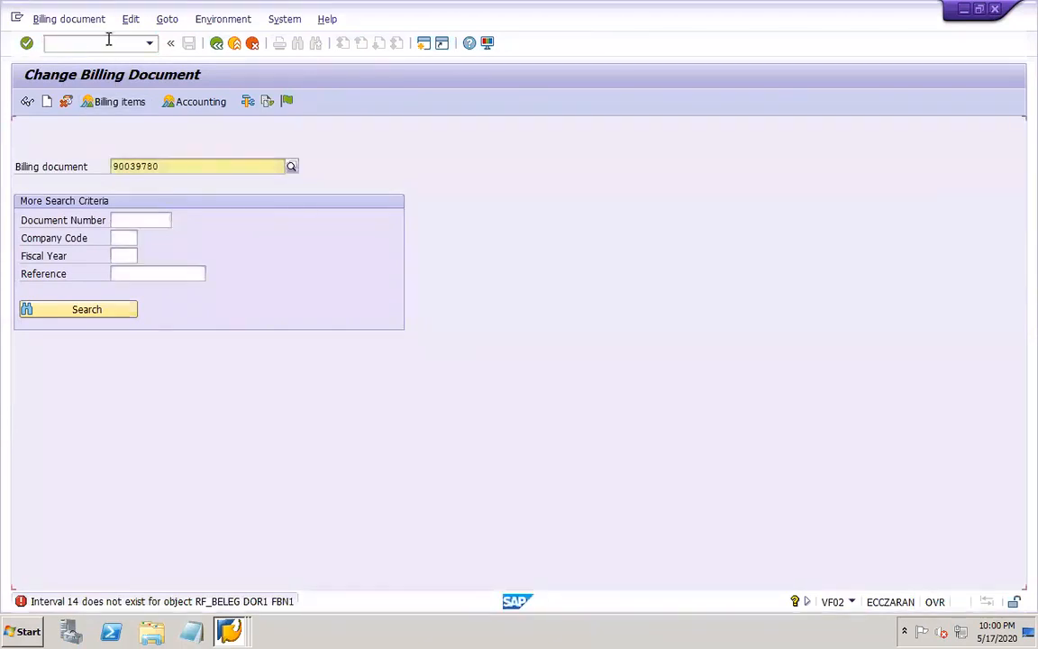
click(287, 102)
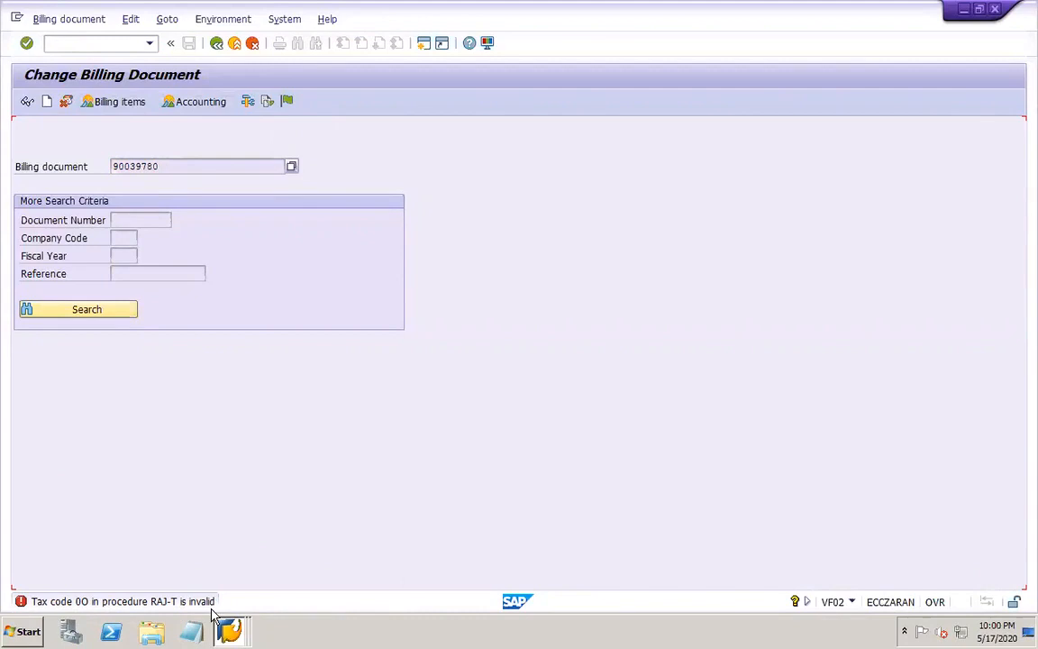
Read the long text of the invalid tax code error and open transaction OBCL
double_click(169, 601)
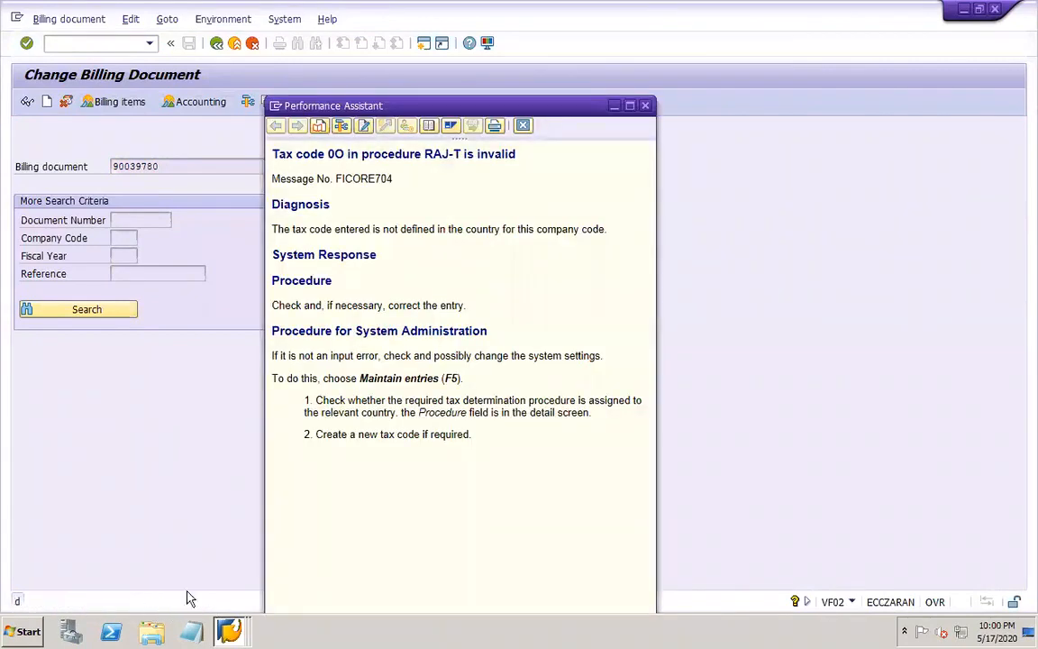
click(523, 127)
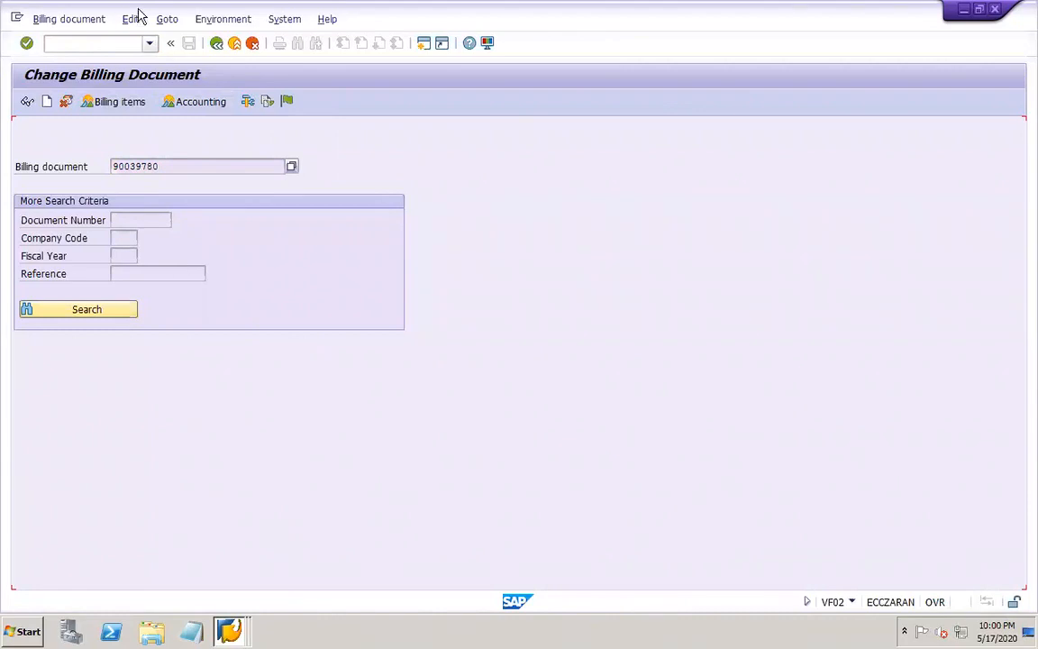
click(92, 40)
text(/)
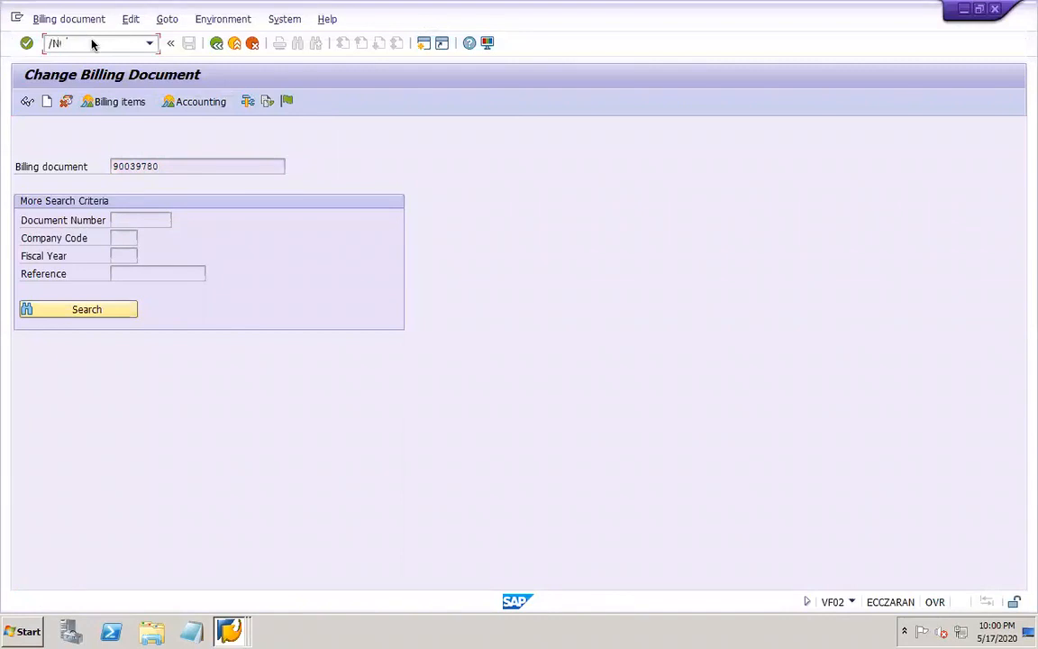
text(NOBCL)
key(Return)
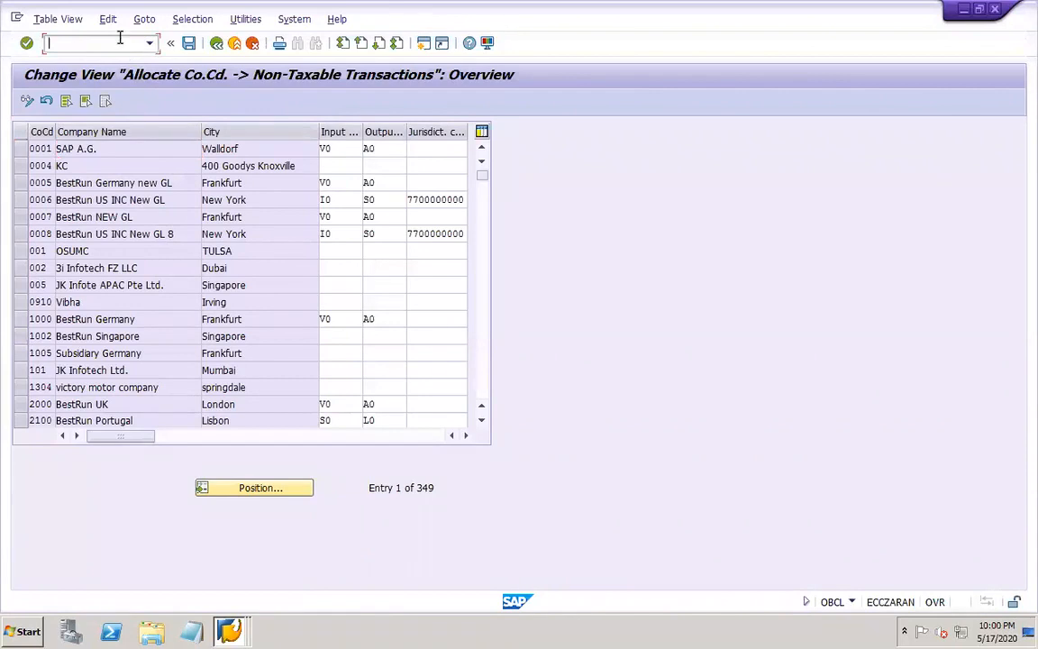
Open transaction OBBG and locate the entry for country US
text(/NOBBG)
key(Return)
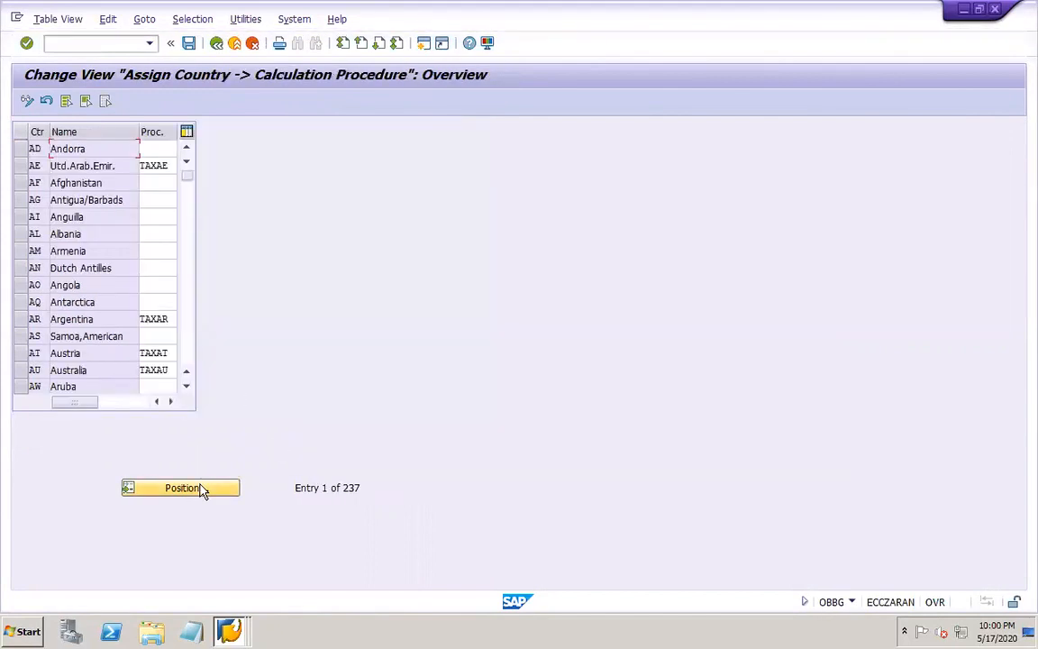
click(200, 487)
text(US)
key(Return)
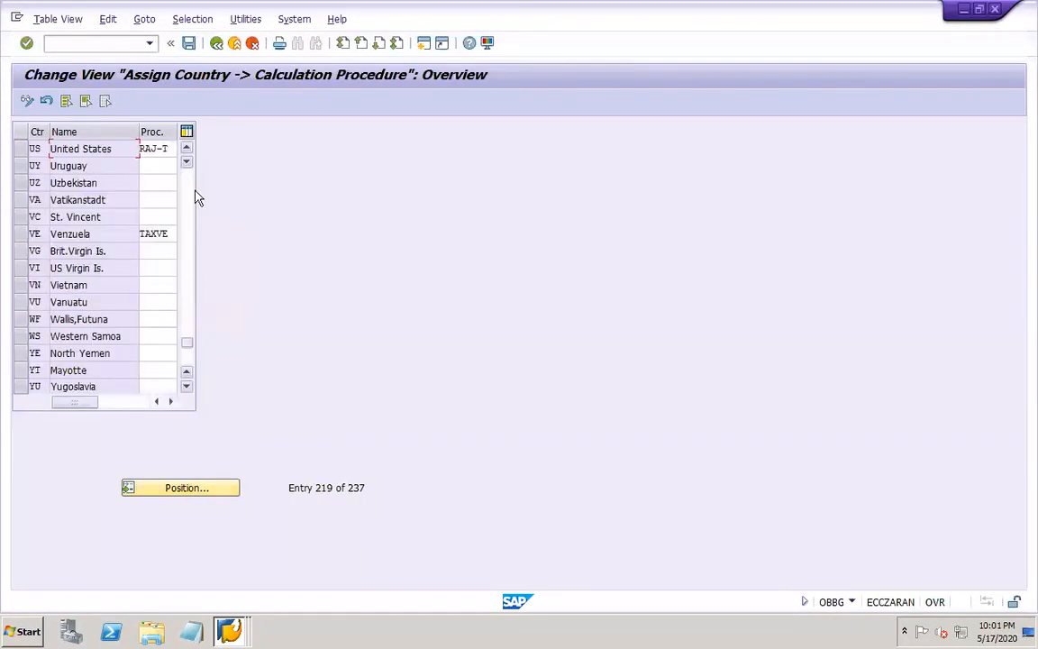
Assign calculation procedure DOR1-T to the United States, save and accept the notice
click(168, 149)
key(BackSpace)
key(BackSpace)
key(BackSpace)
key(BackSpace)
key(BackSpace)
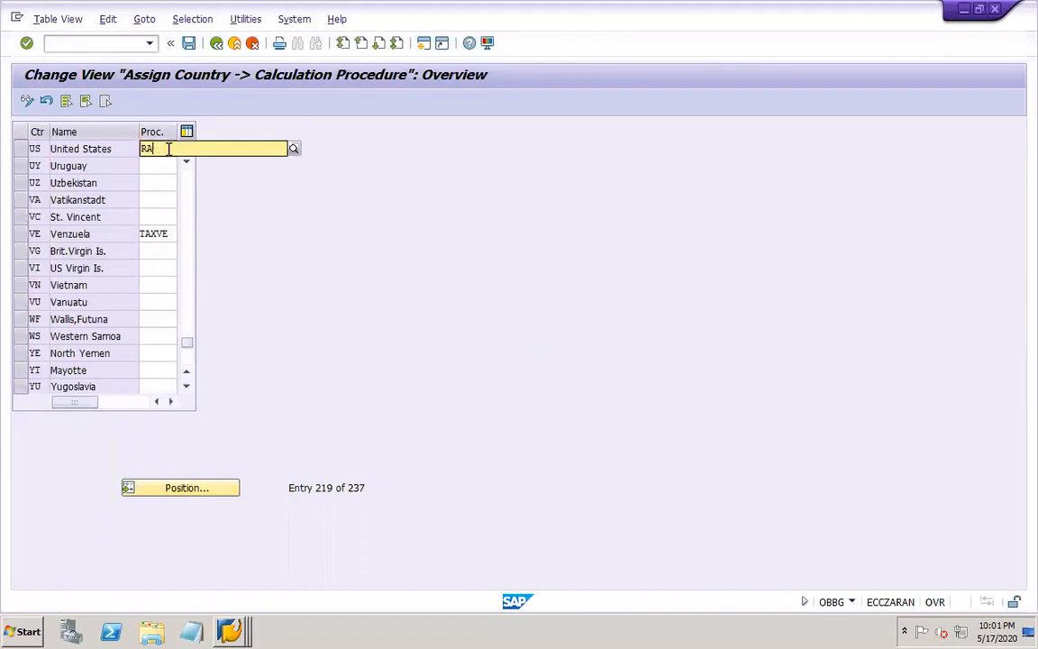
text(DOR)
click(162, 164)
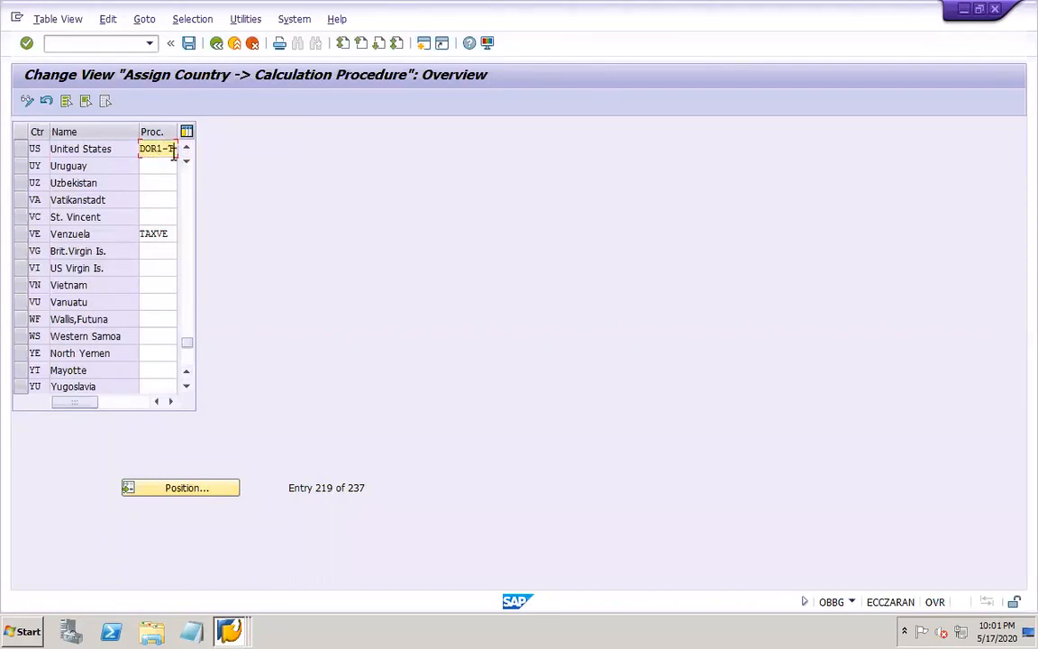
click(189, 43)
click(237, 274)
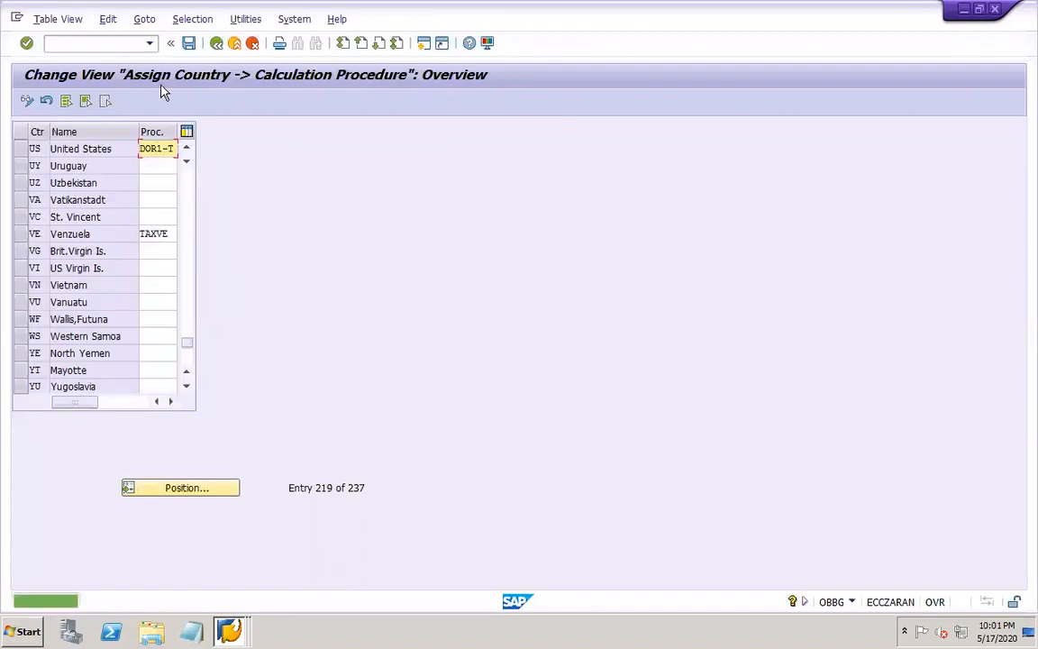
Open transaction VF02 and try again to release the proposed billing document to accounting
click(114, 44)
text(/NVF02)
key(Return)
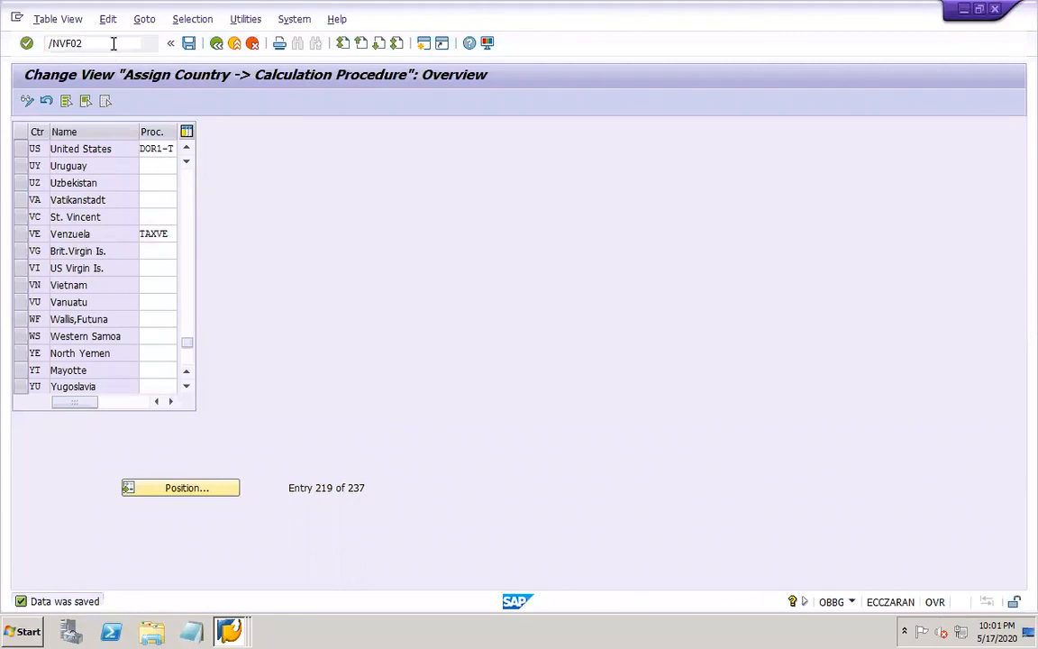
click(288, 102)
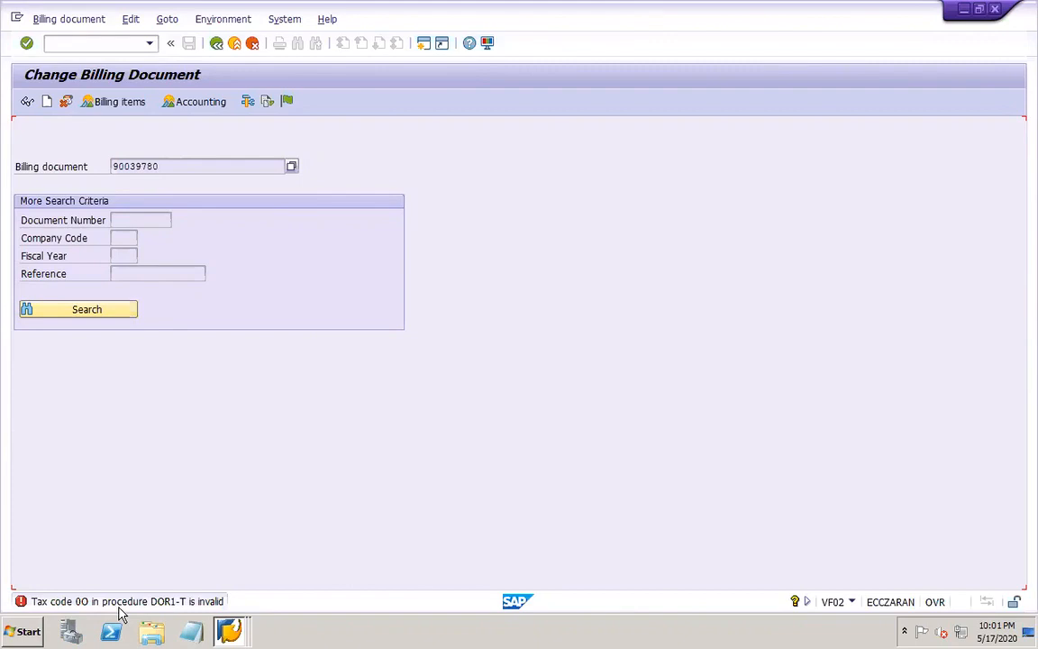
Open transaction FTXP for country US and check the list of defined tax codes without choosing one
click(85, 41)
text(/NFTXP)
key(Return)
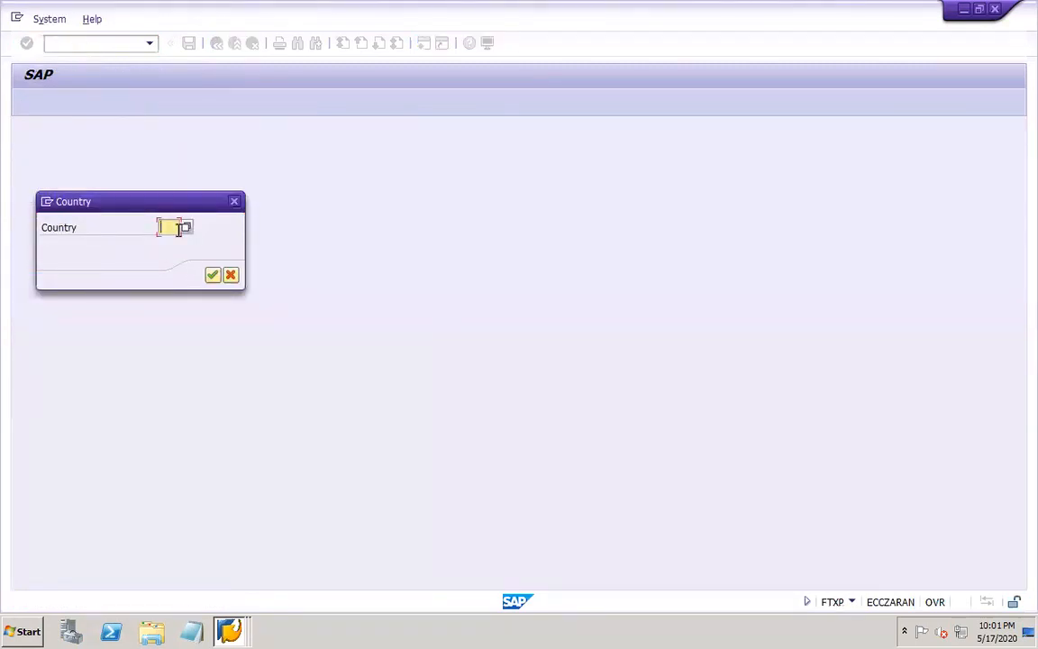
text(US)
click(212, 275)
click(156, 185)
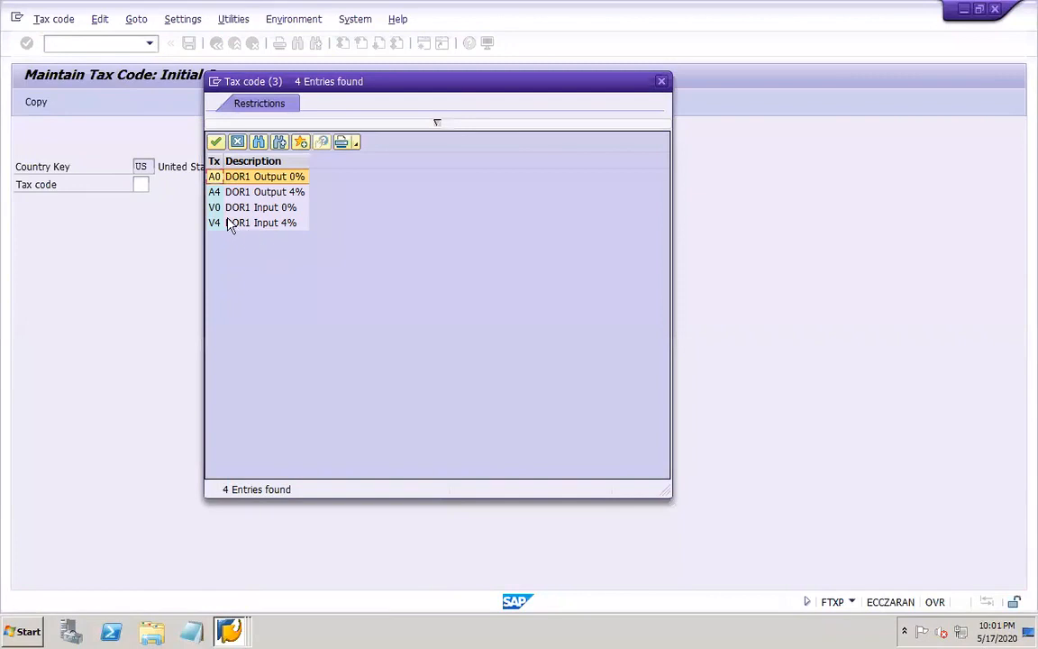
click(237, 141)
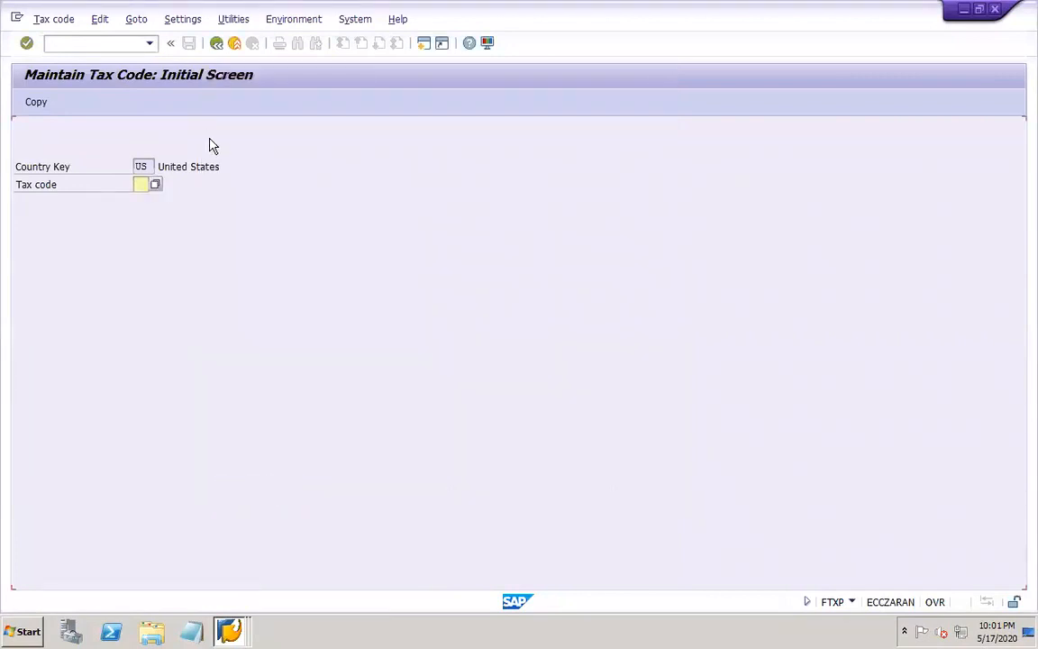
Open OBCL in a new session and check the non-taxable input and output tax codes allocated to company code DOR1
click(91, 44)
text(/OOBCL)
key(Return)
click(268, 491)
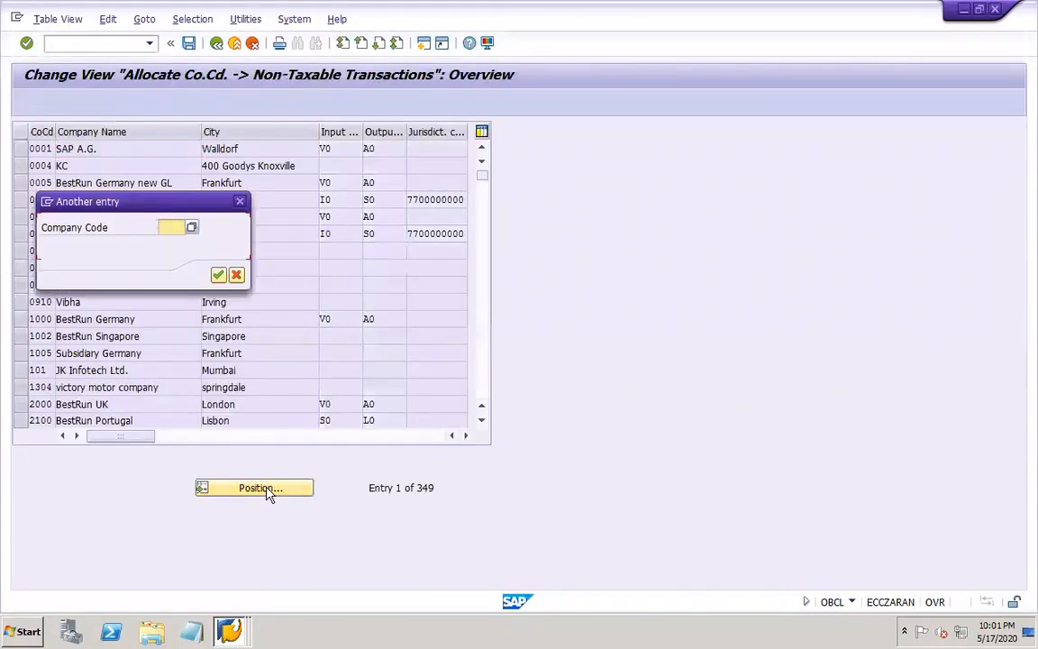
text(dor1)
key(Return)
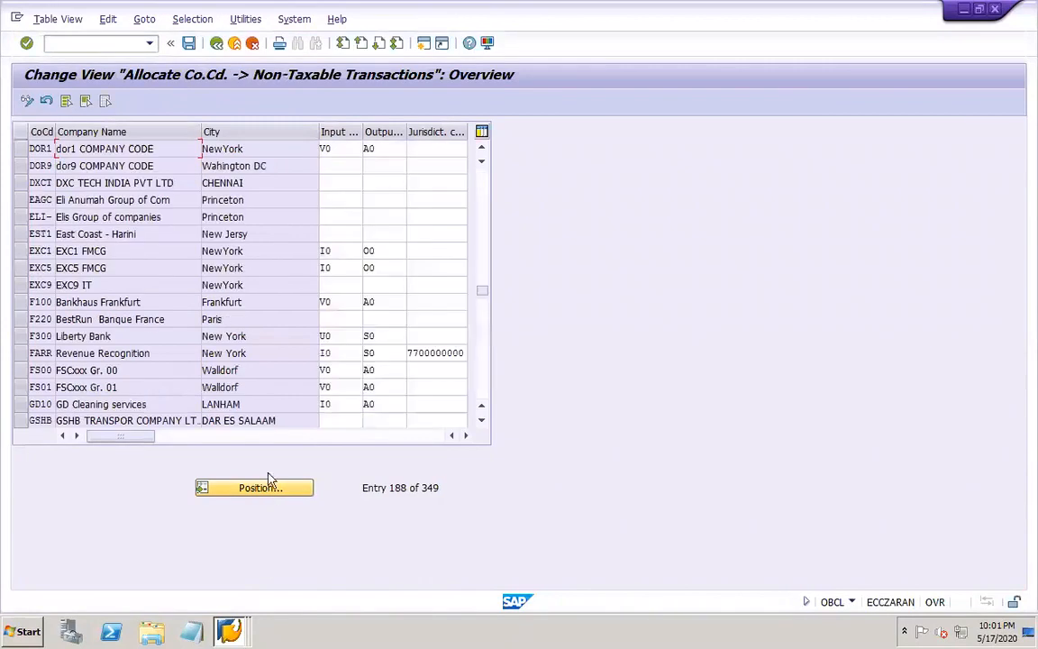
click(382, 147)
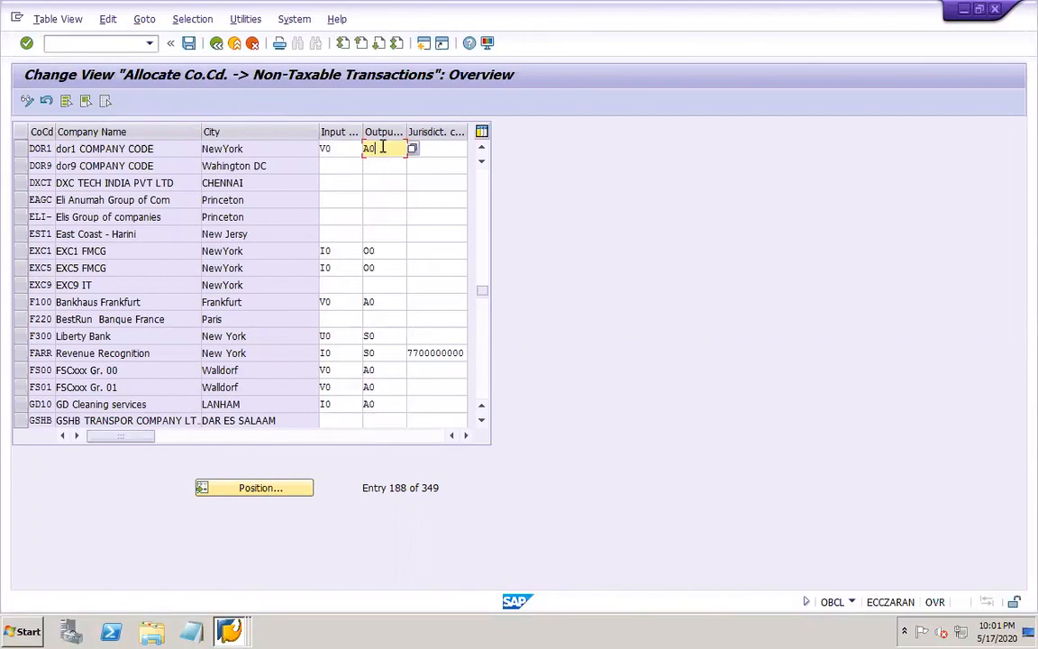
click(228, 631)
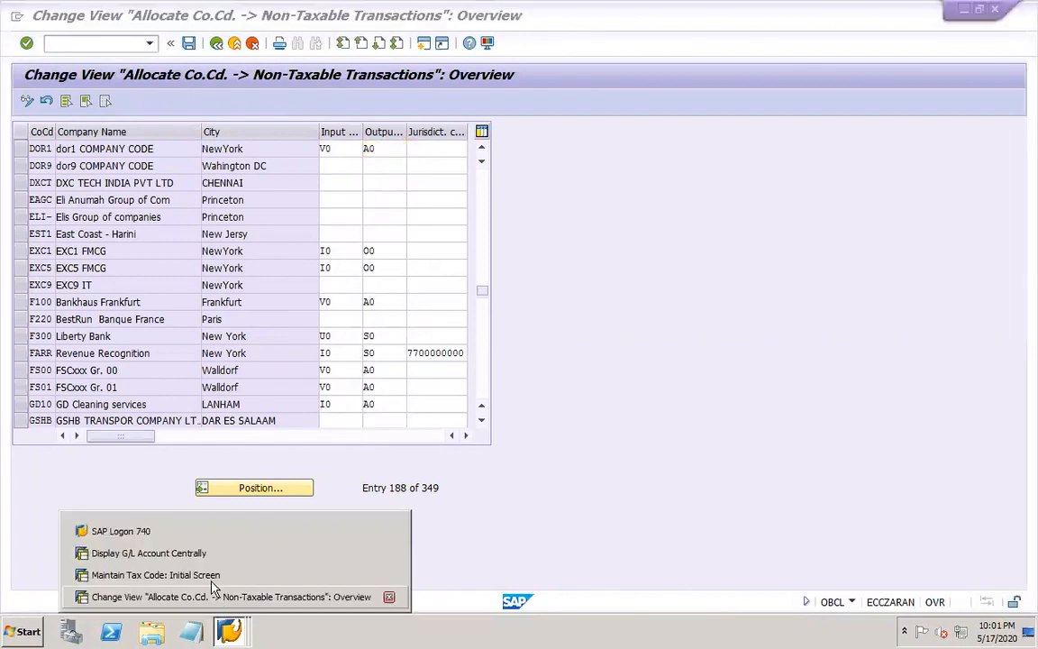
click(334, 487)
Open VF02 in a new session, retry releasing the billing document to accounting and read the error's long text
text(/OVF02)
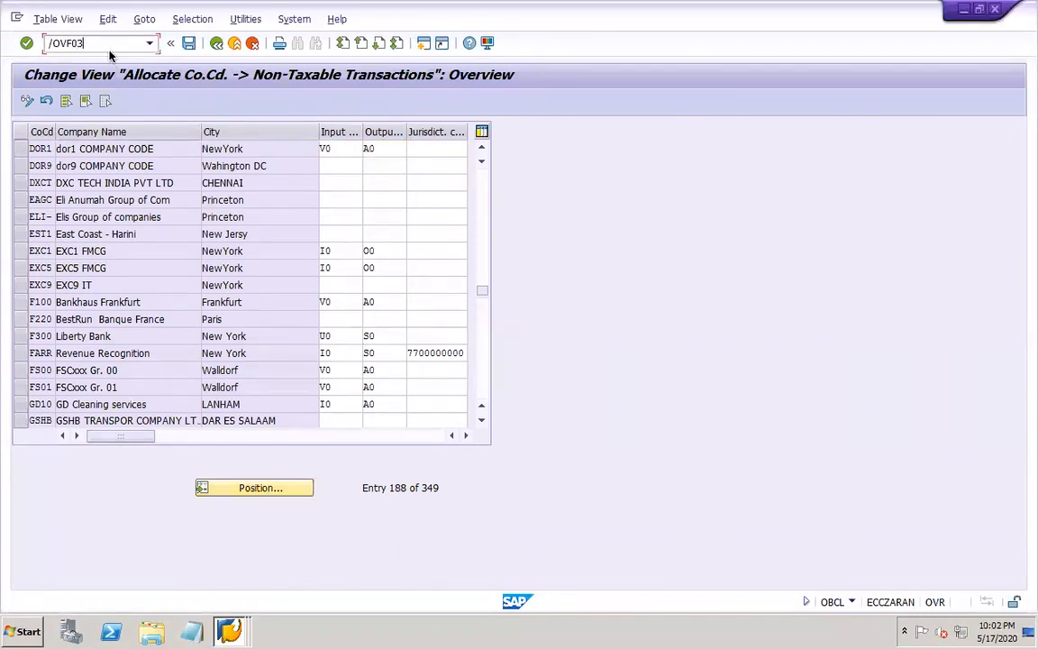
key(Return)
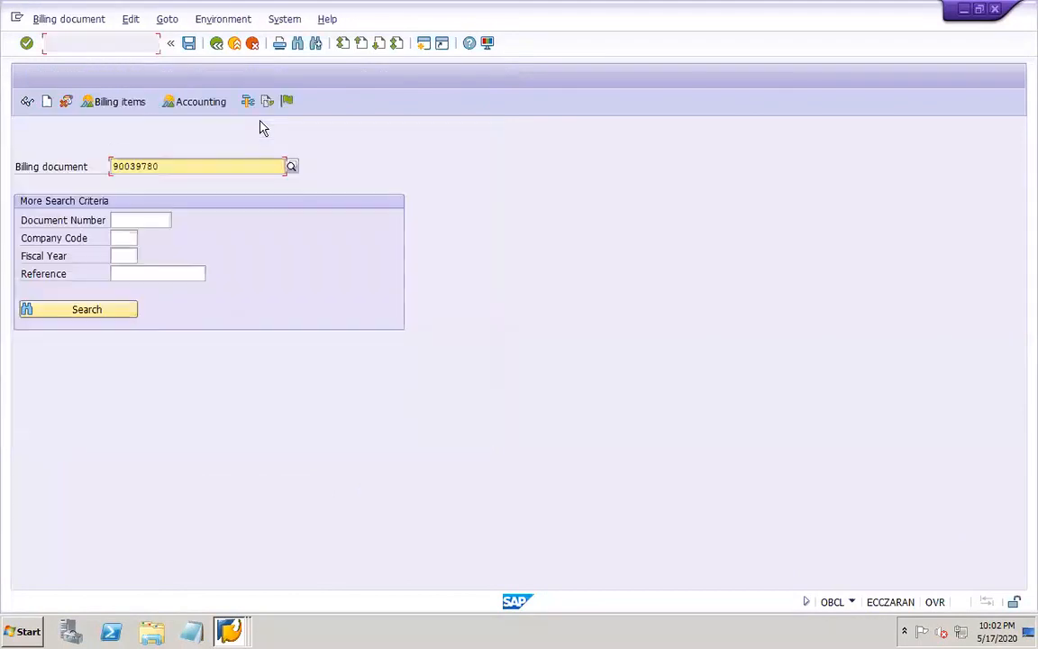
click(286, 102)
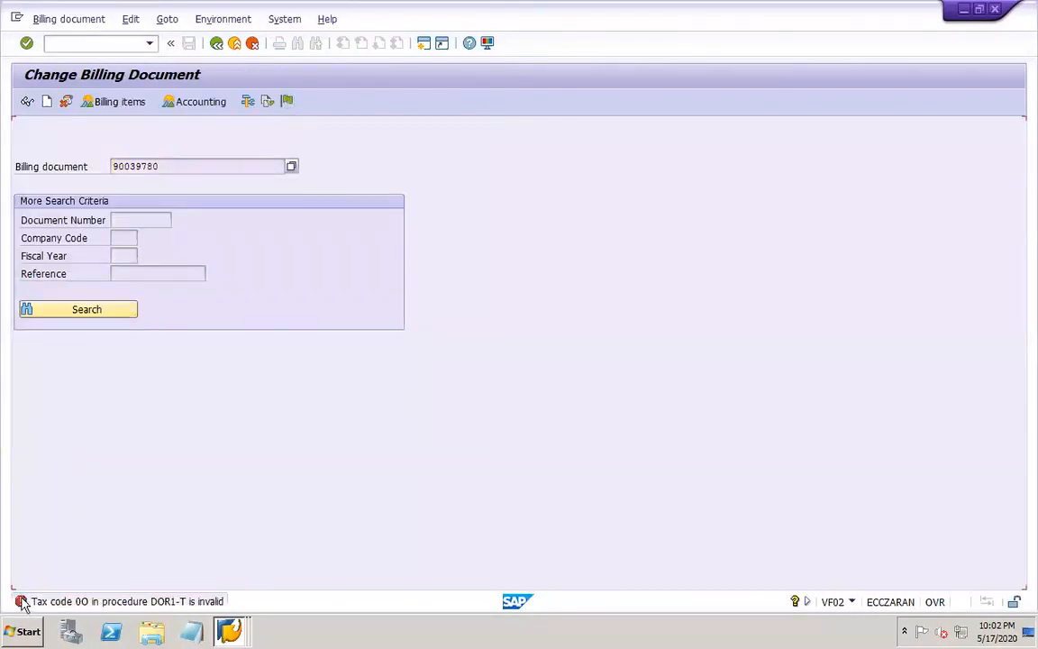
double_click(21, 602)
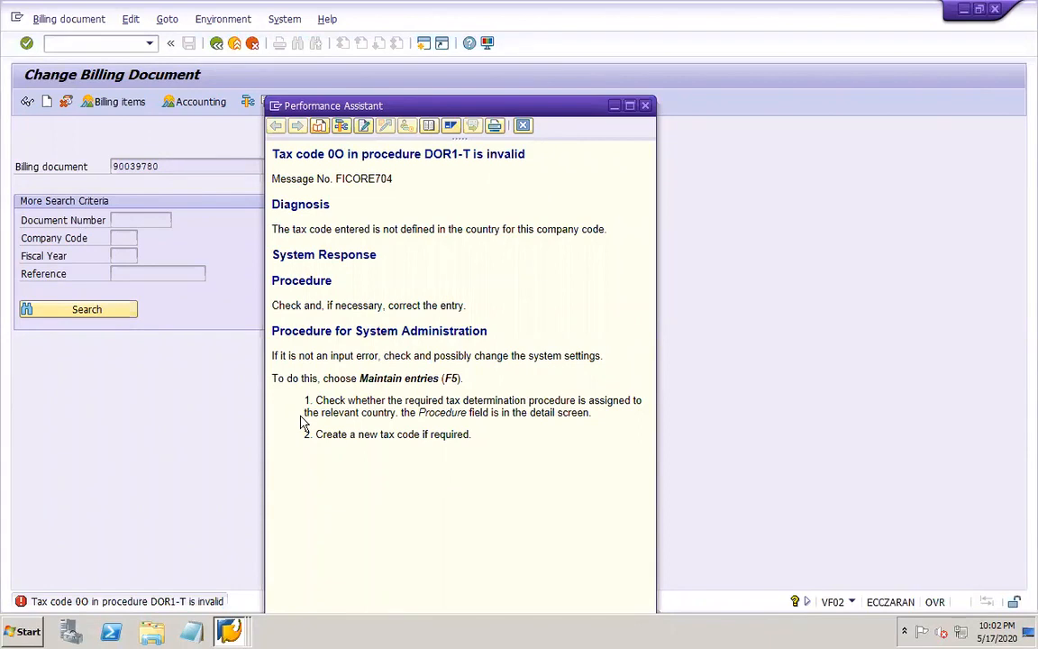
click(522, 128)
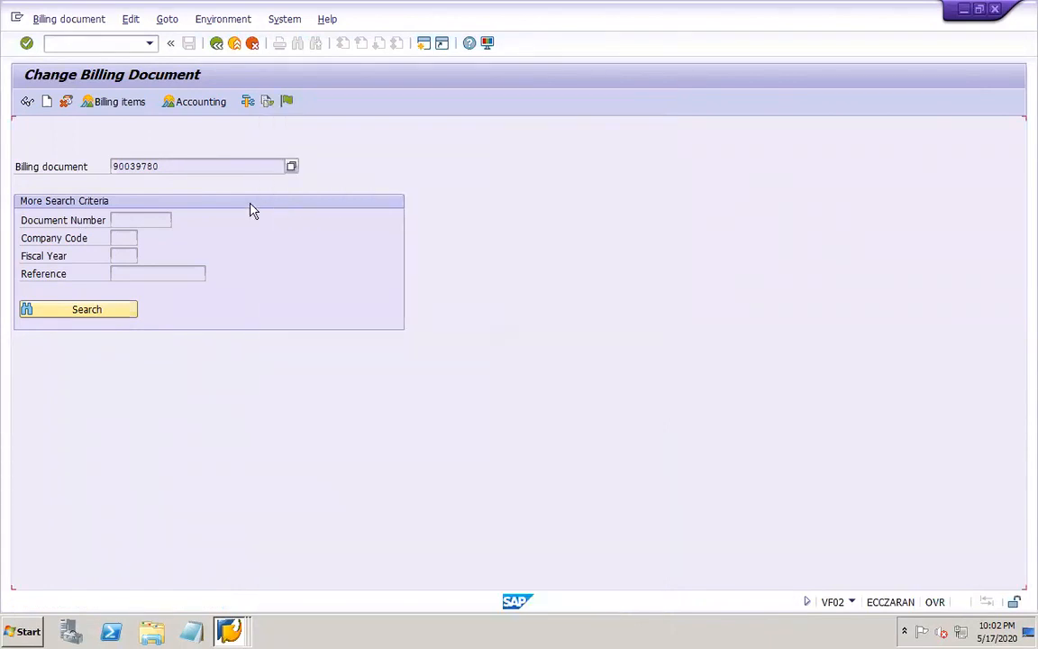
In the open FTXP session, create tax code O0 for country US, named "DOR1 Output 0%" with tax type A, and save it
click(231, 628)
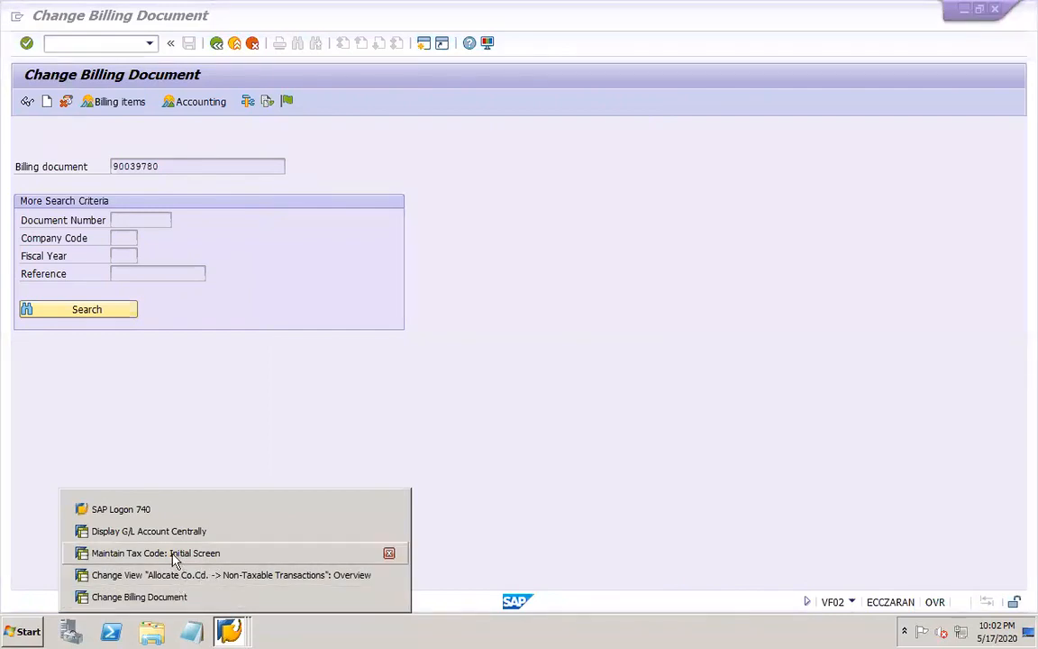
click(204, 553)
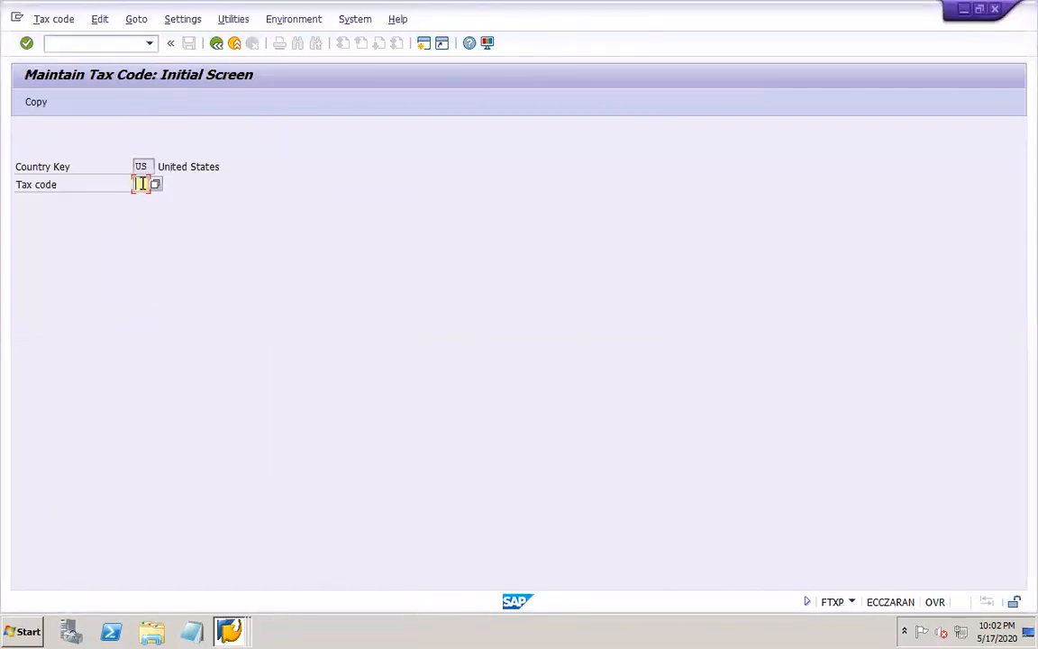
text(O1)
key(Return)
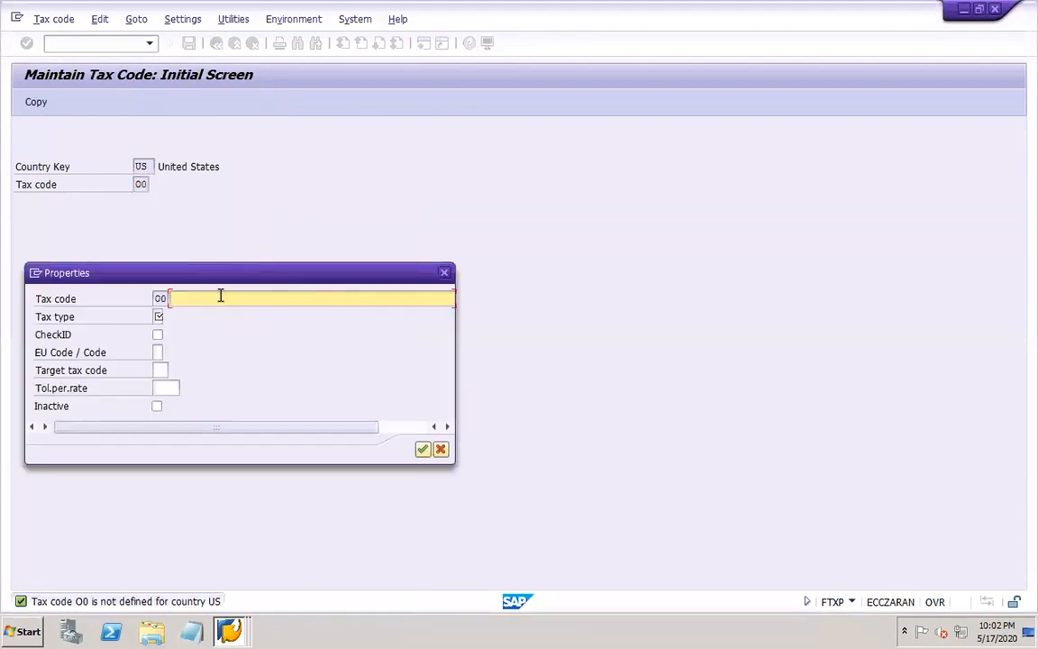
click(220, 296)
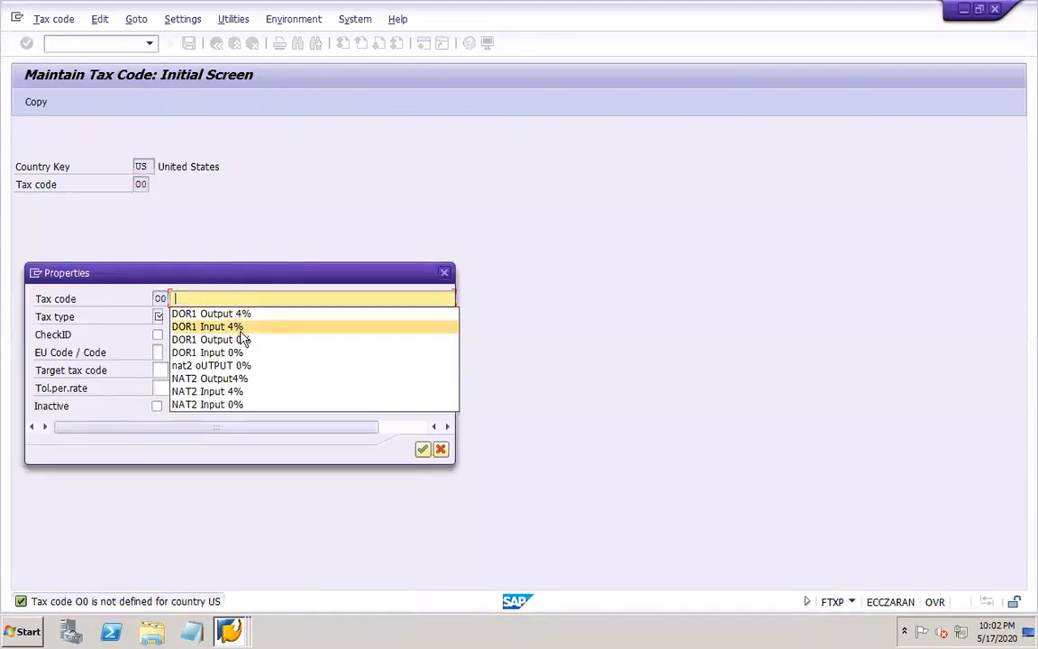
click(249, 347)
click(157, 316)
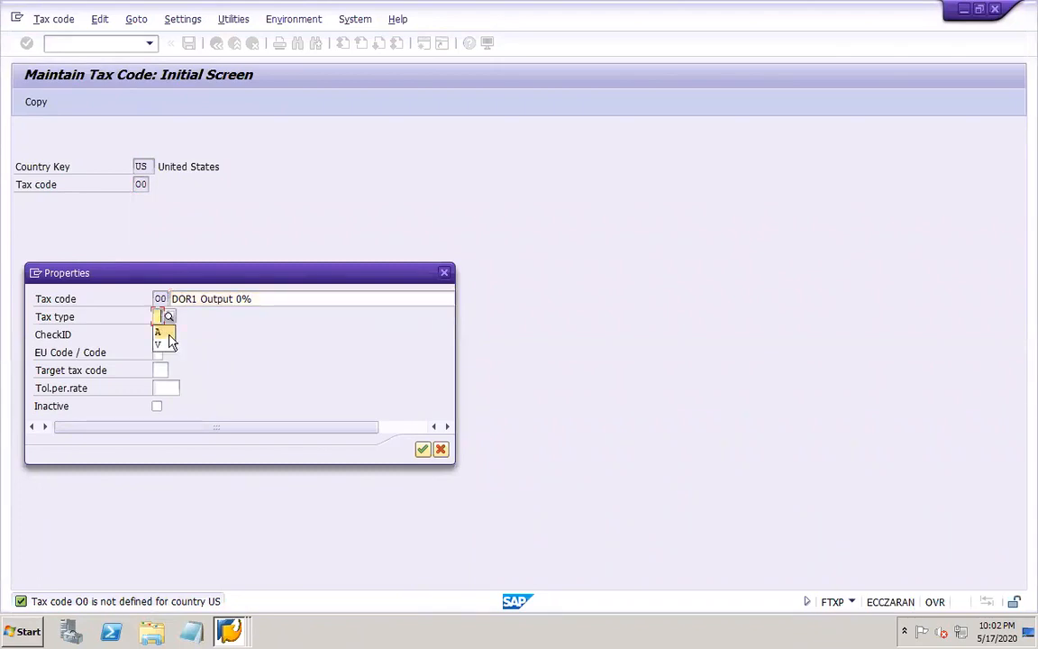
click(162, 332)
click(423, 449)
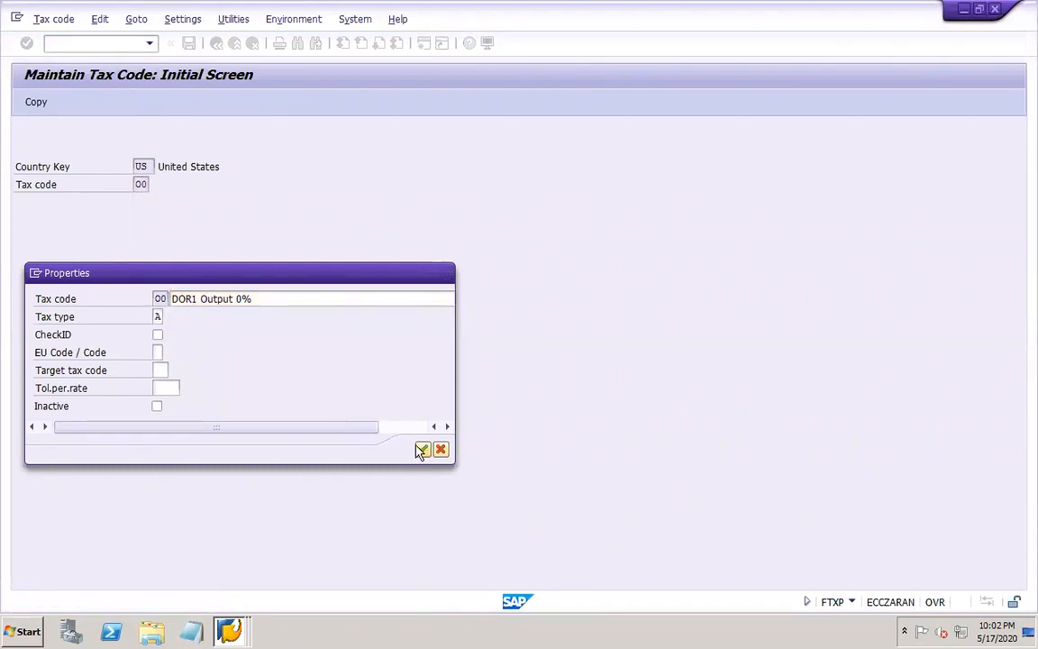
click(188, 42)
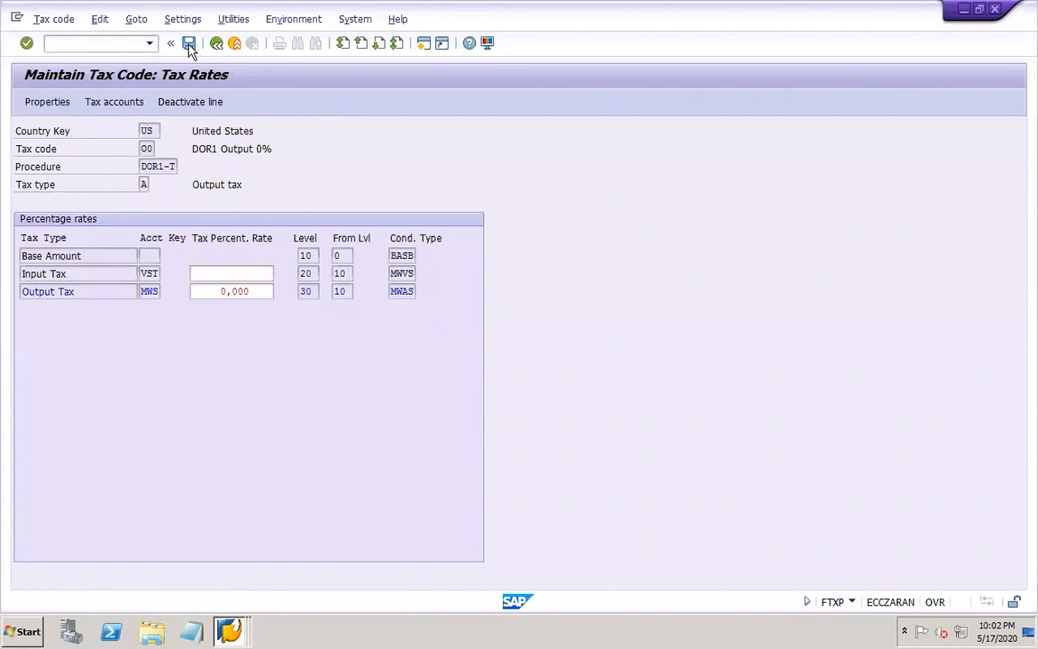
key(Return)
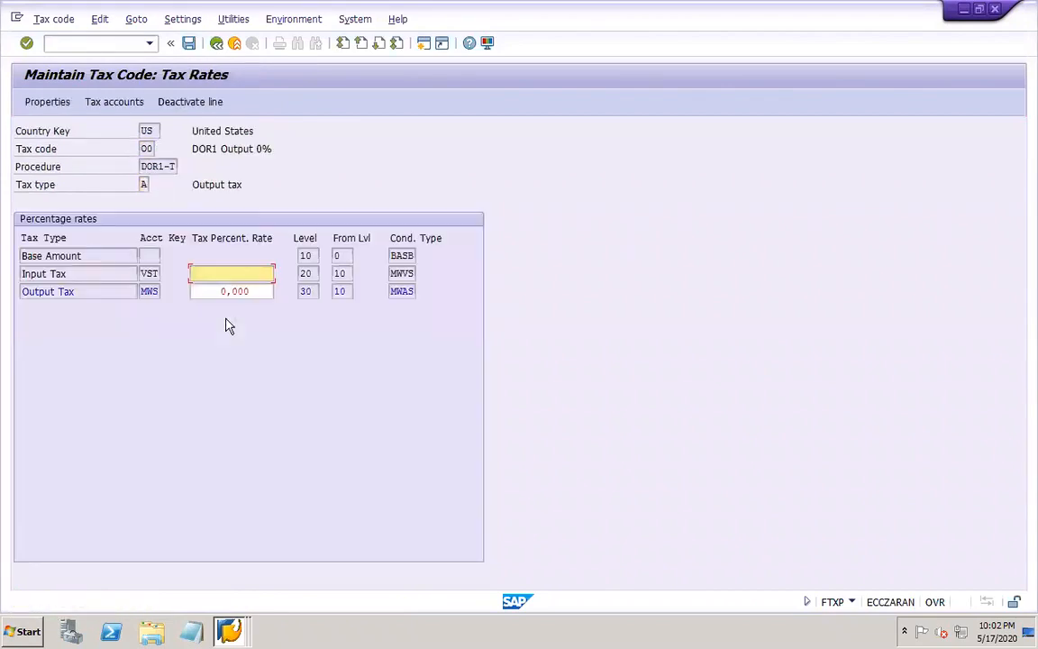
Check the tax accounts of tax code O0 in chart of accounts DOR1 and return to the initial tax code screen
click(110, 104)
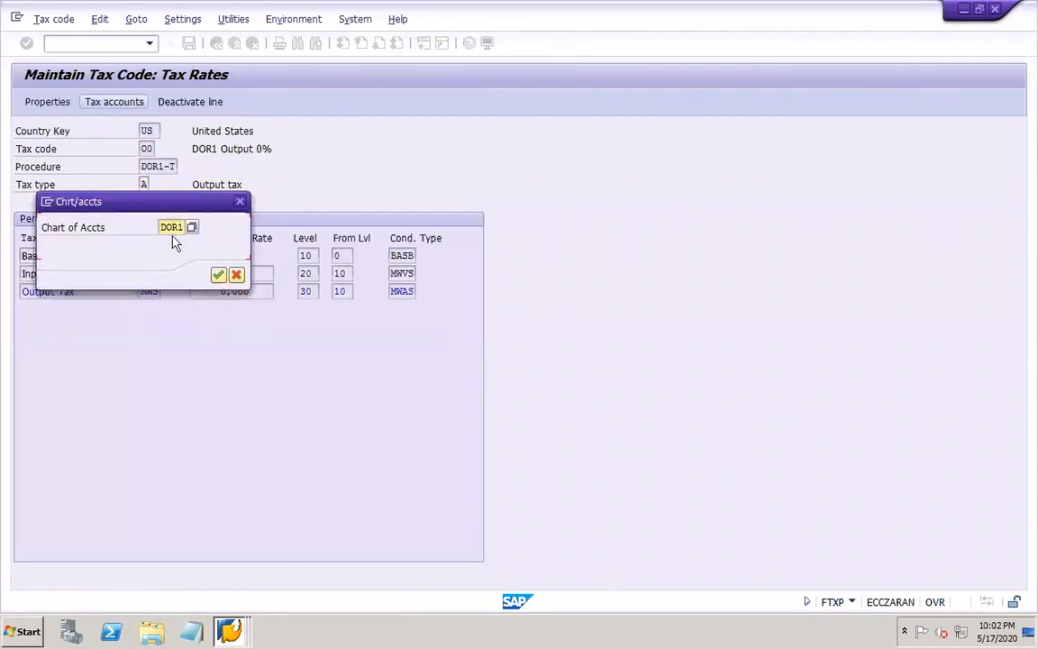
click(219, 274)
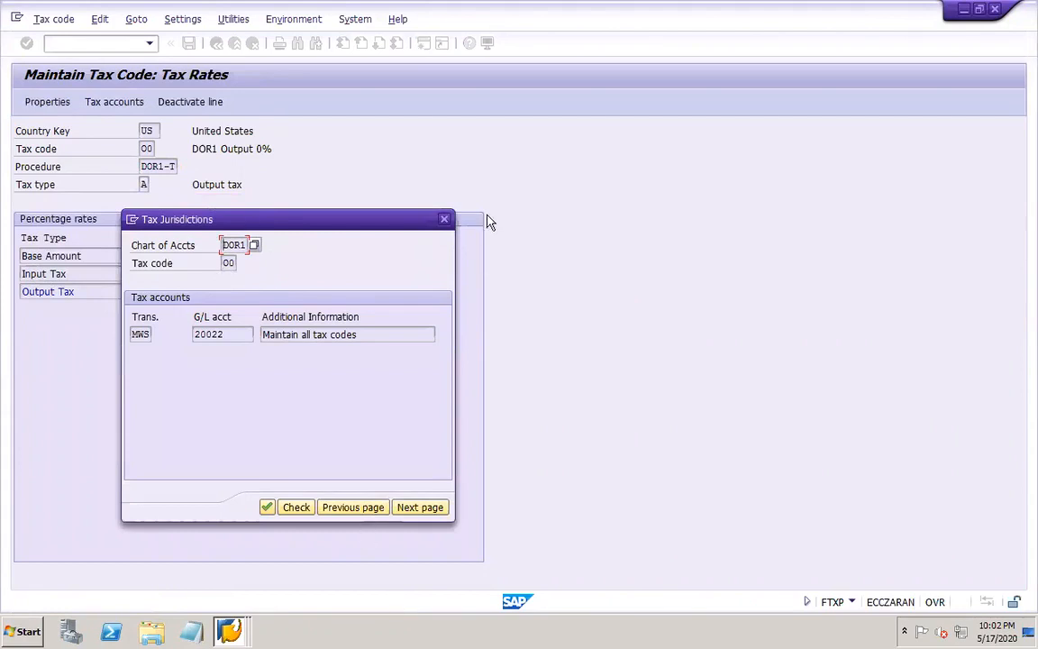
click(444, 219)
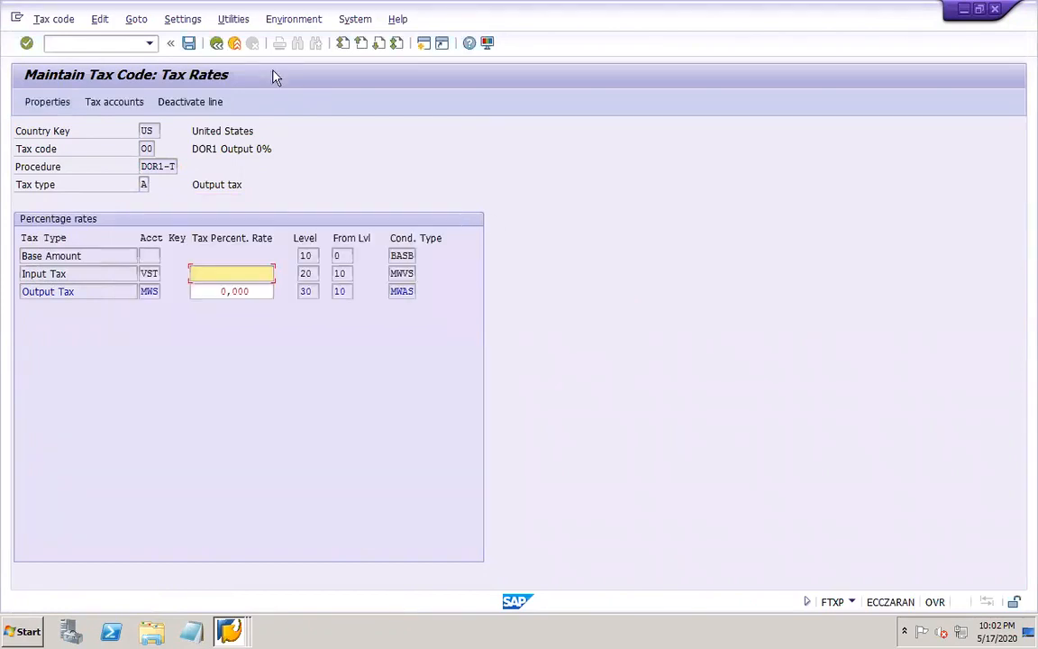
click(216, 43)
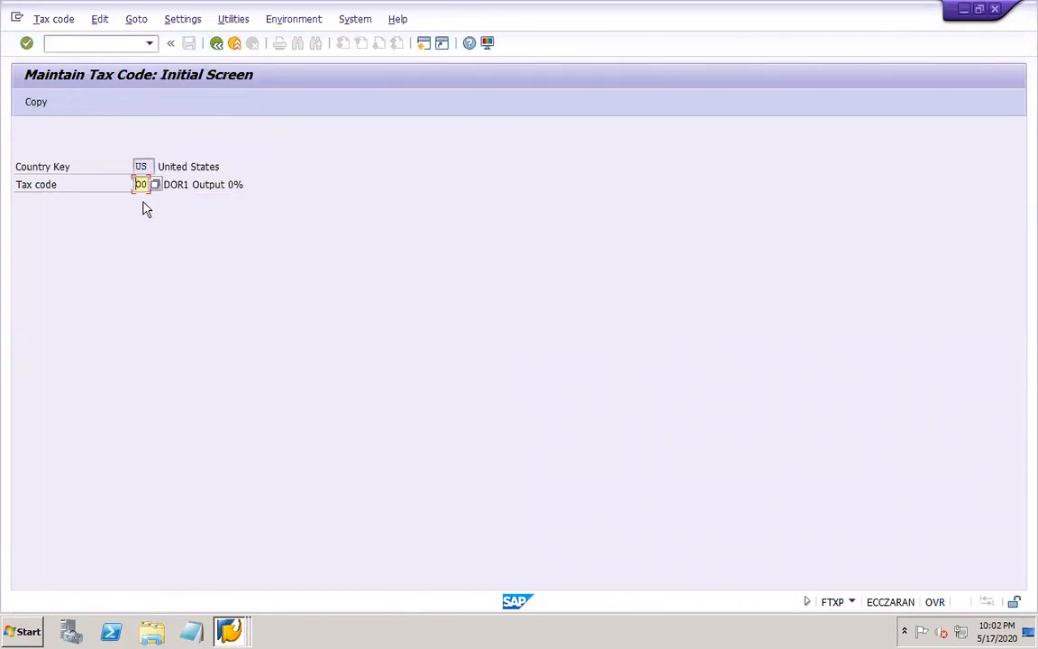
Create tax code 0O for country US, named "DOR1 Output 0%" with tax type A, and save it
key(Return)
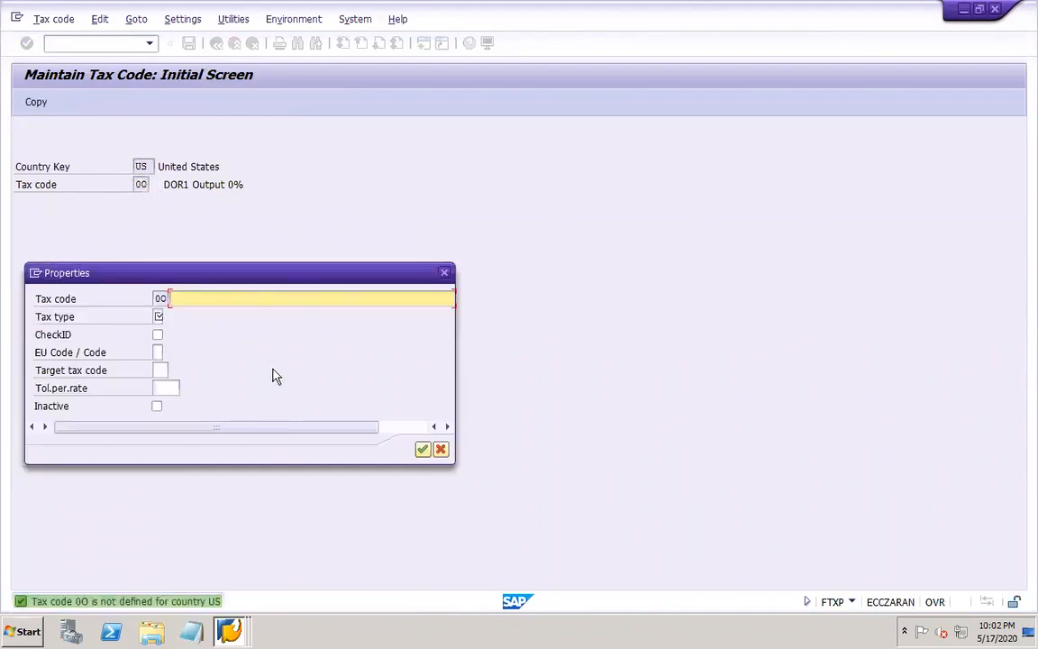
click(260, 297)
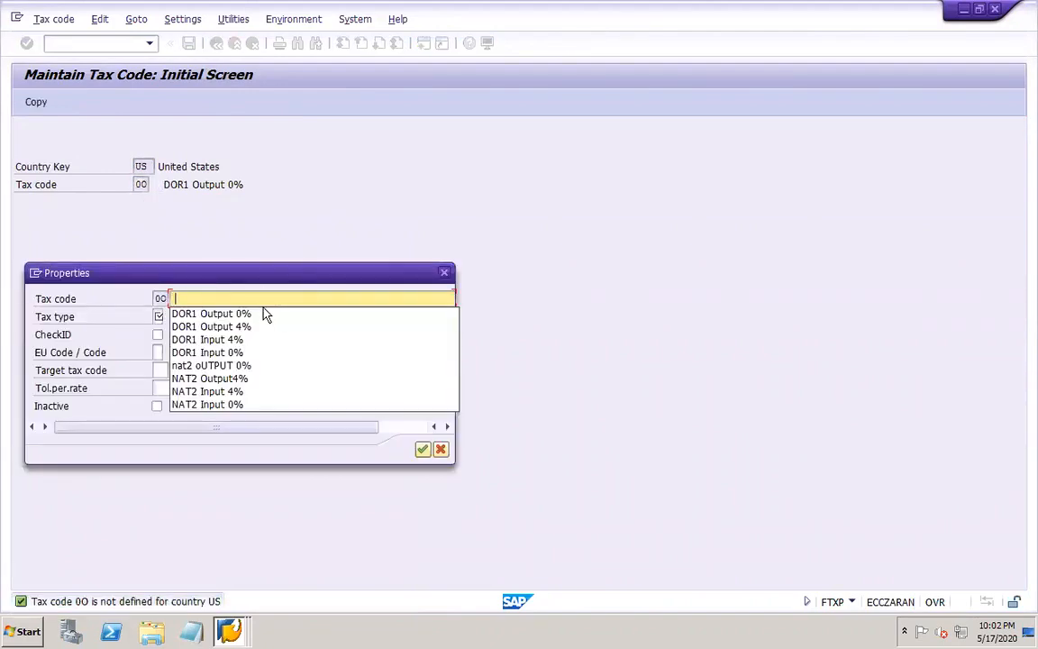
click(173, 314)
click(161, 317)
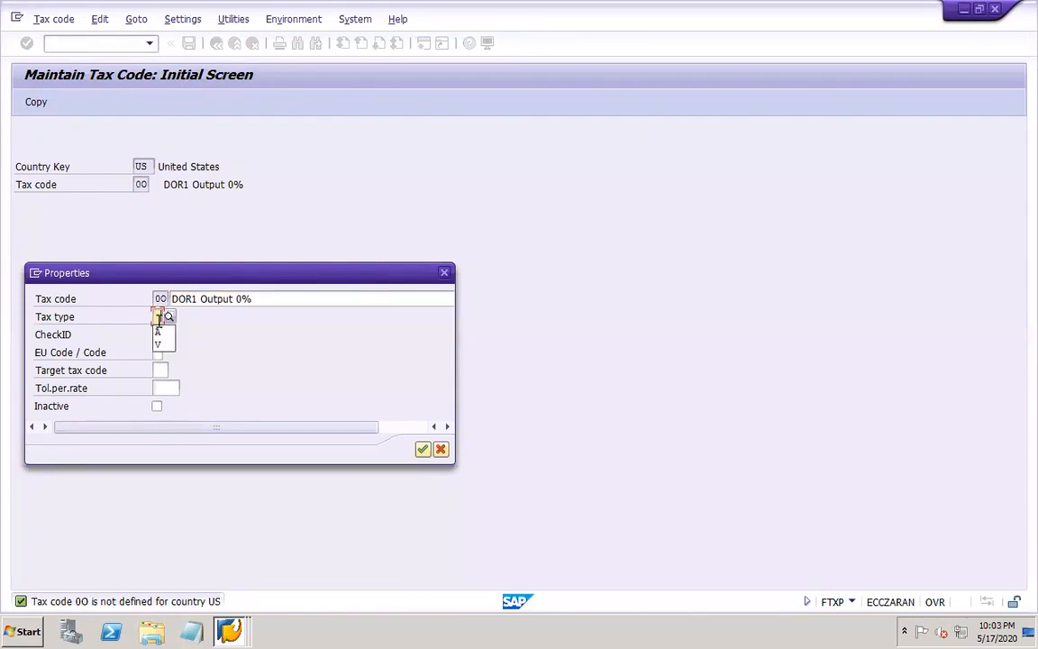
click(164, 333)
click(423, 449)
click(189, 43)
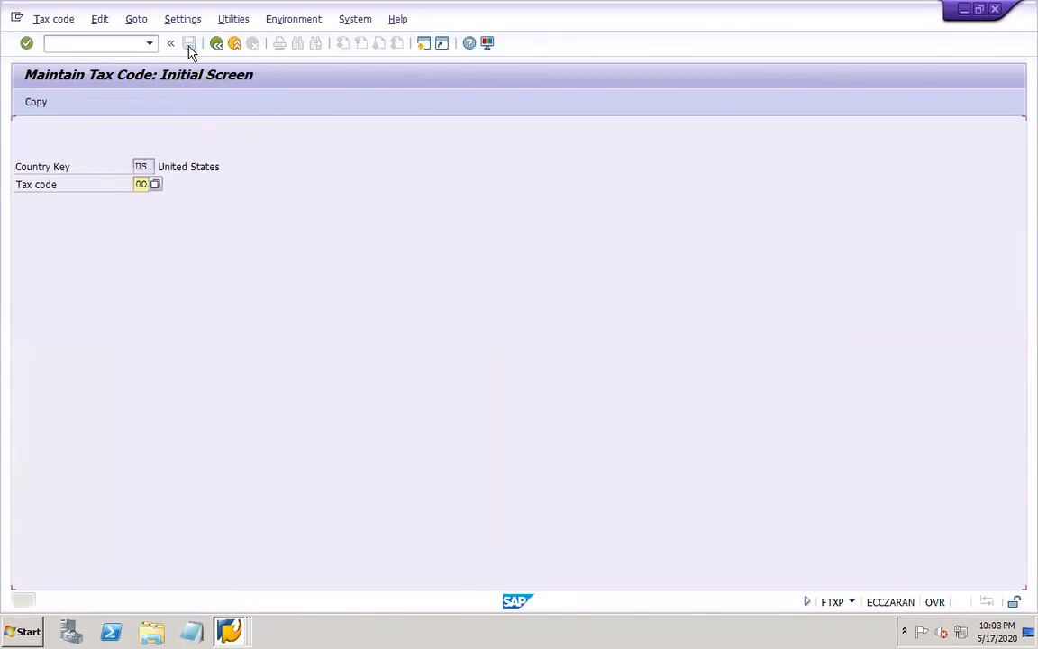
Try to open OBCL in the tax code session and decline displaying the locked data
click(104, 42)
text(/)
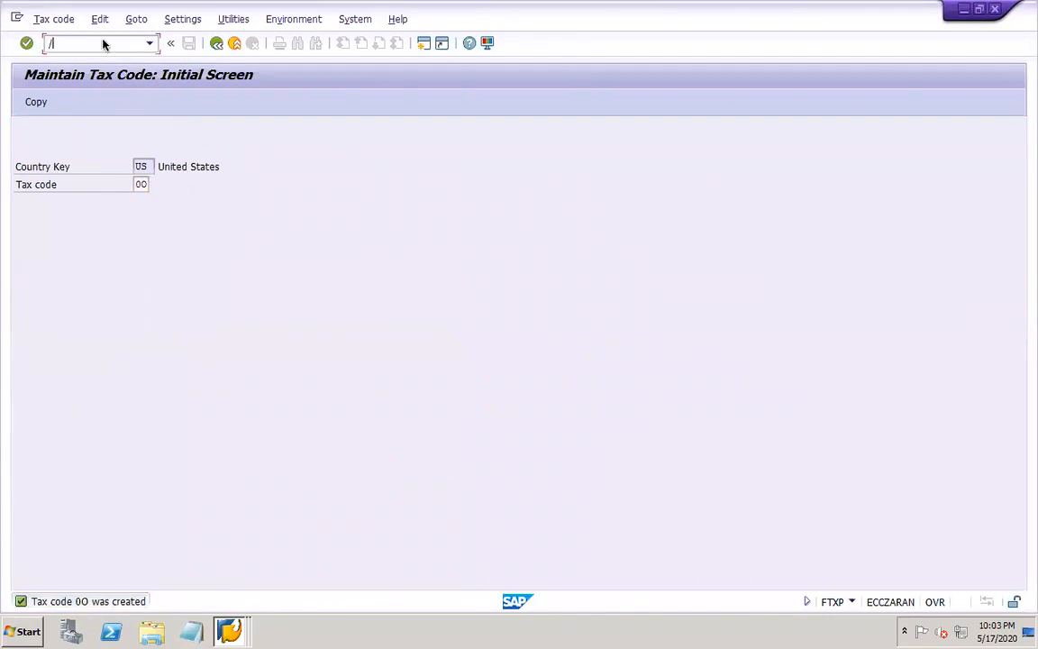
text(NOBCL)
key(Return)
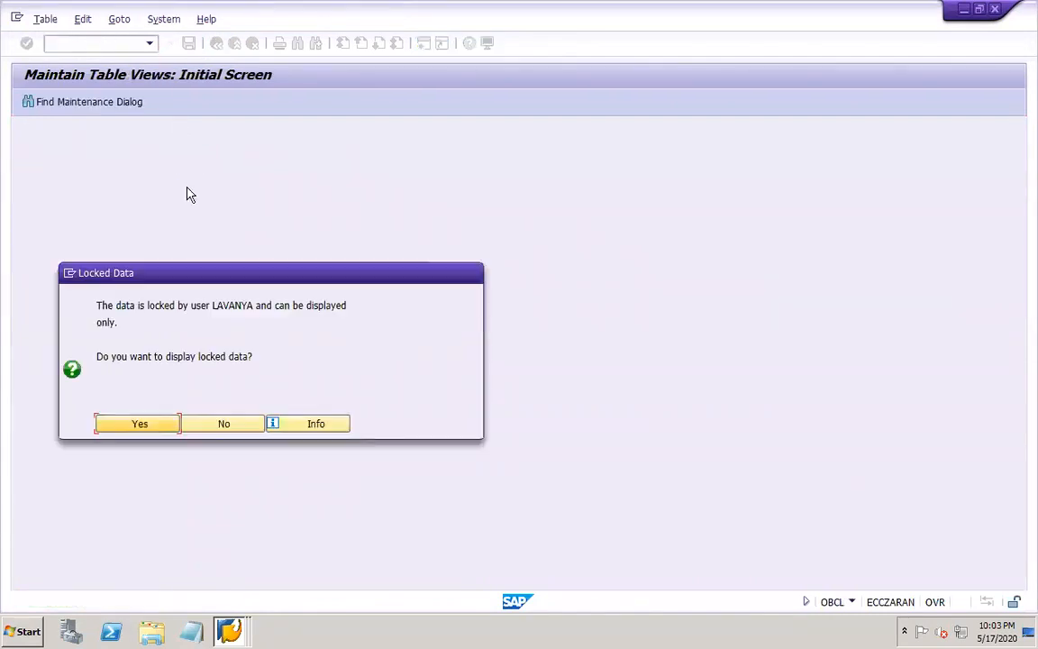
click(222, 424)
Switch to the open OBCL session and check the output tax codes offered for company code DOR1
mouse_move(232, 633)
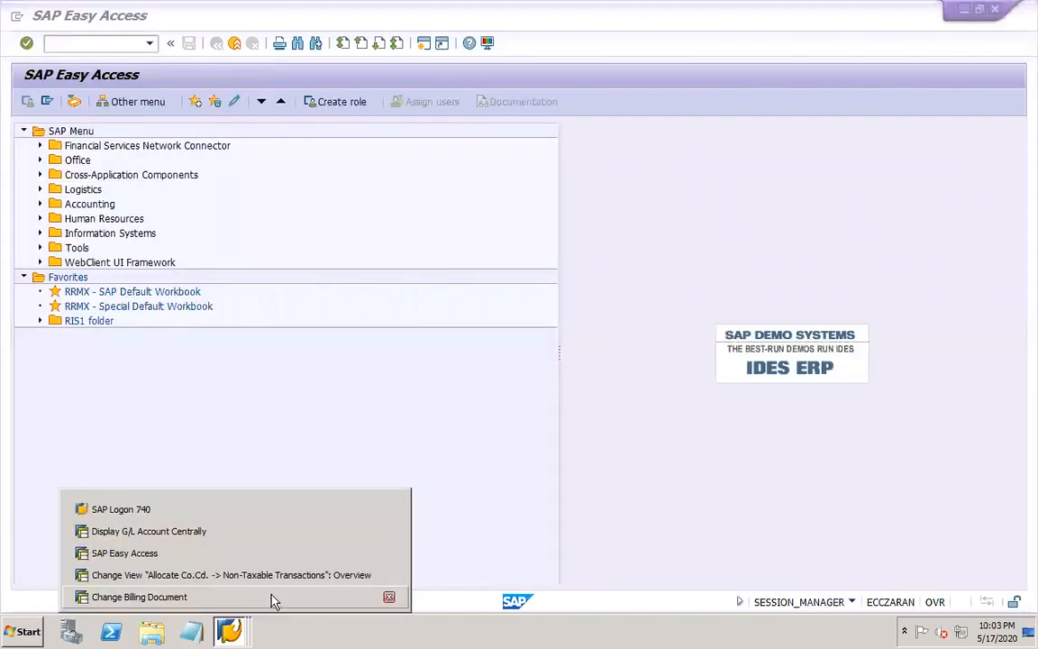
click(287, 577)
click(387, 148)
click(414, 151)
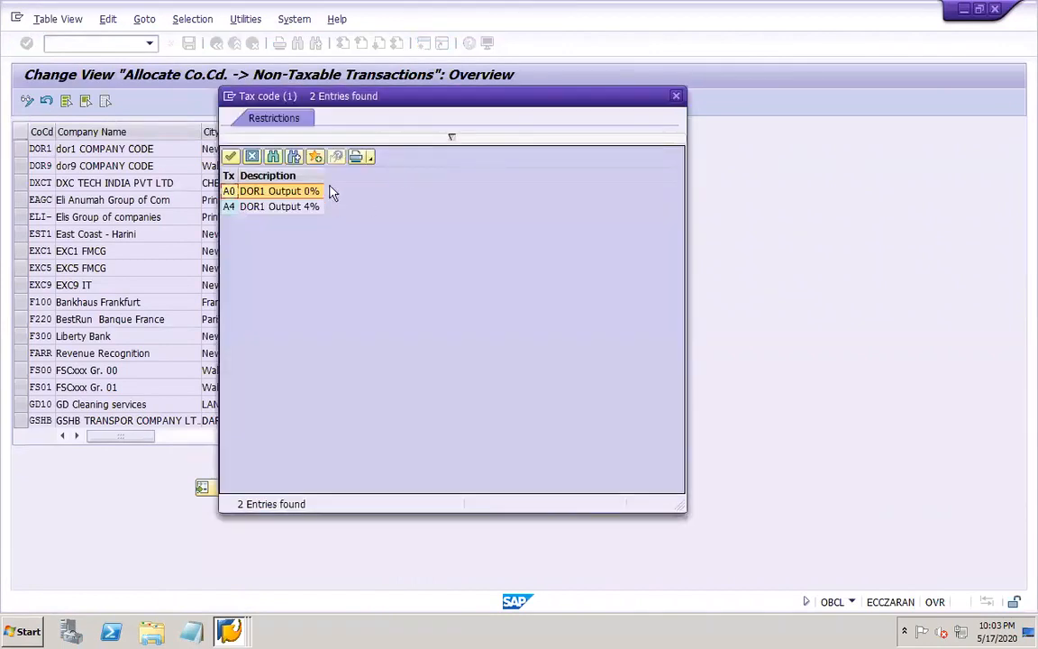
click(251, 157)
Restart OBCL in the same session and position the non-taxable transactions list at company code DOR1
click(128, 50)
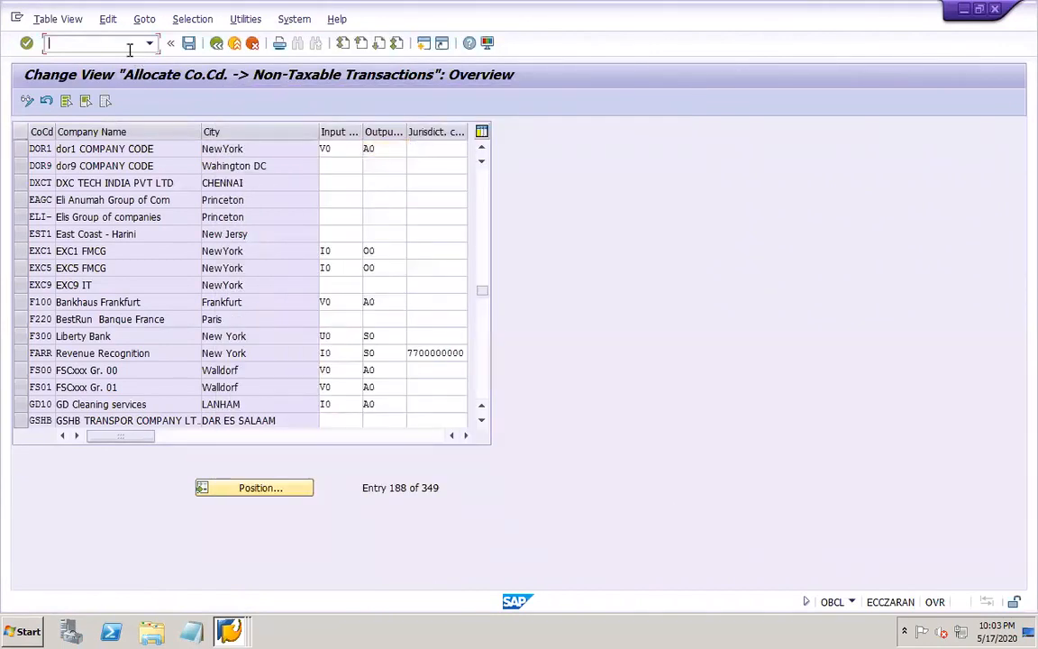
text(/NOBCL)
key(Return)
click(273, 487)
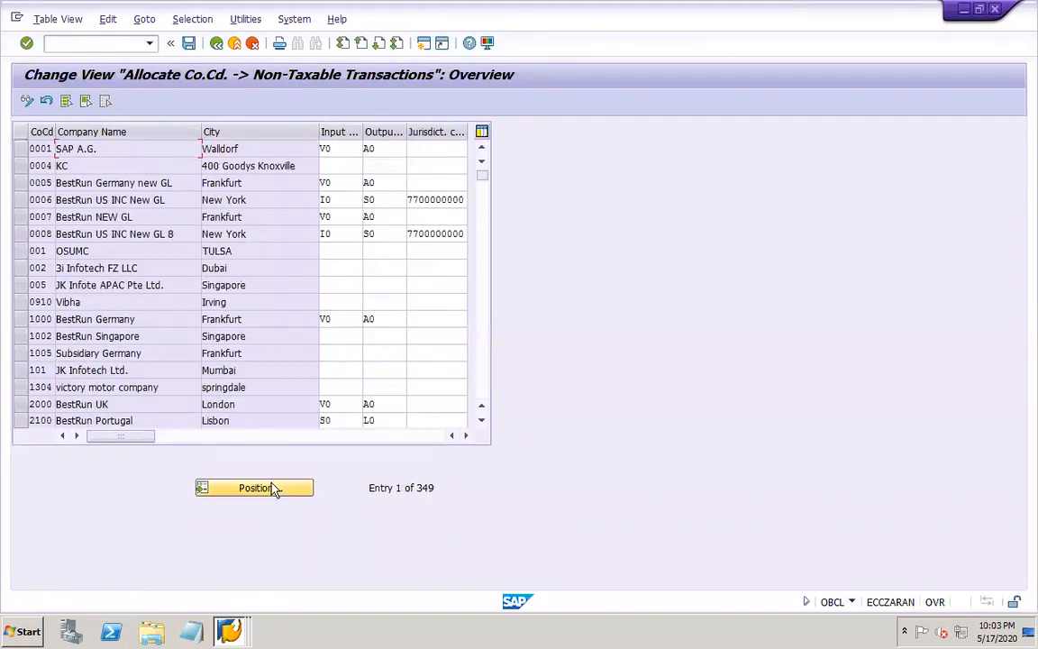
click(191, 244)
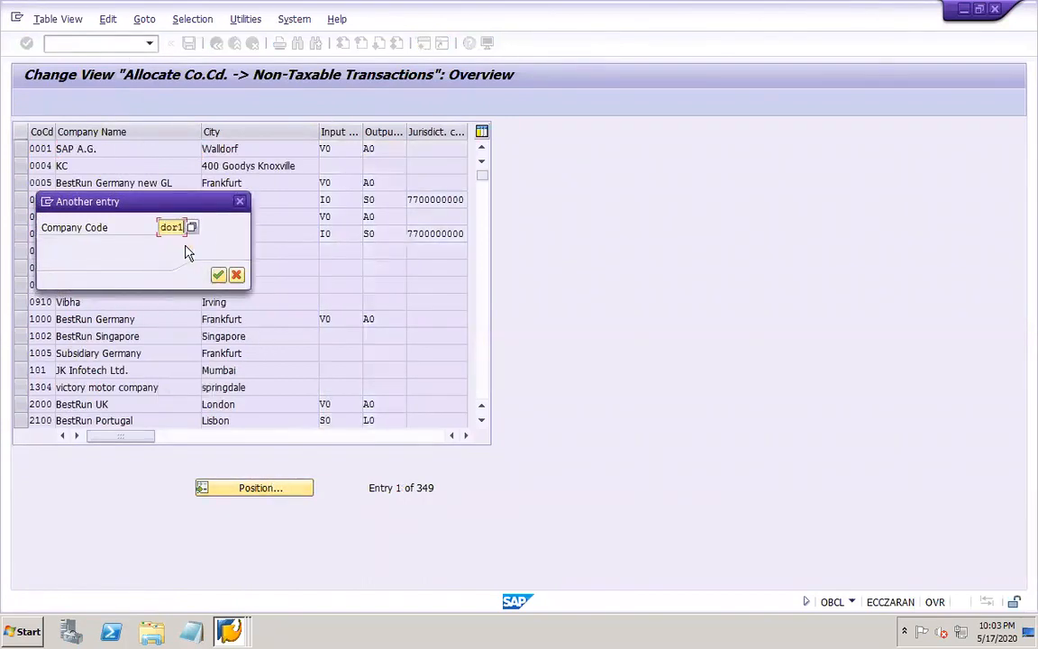
click(218, 274)
Allocate output tax code O0 to company code DOR1 and save it under customizing request EPDK900010
click(389, 151)
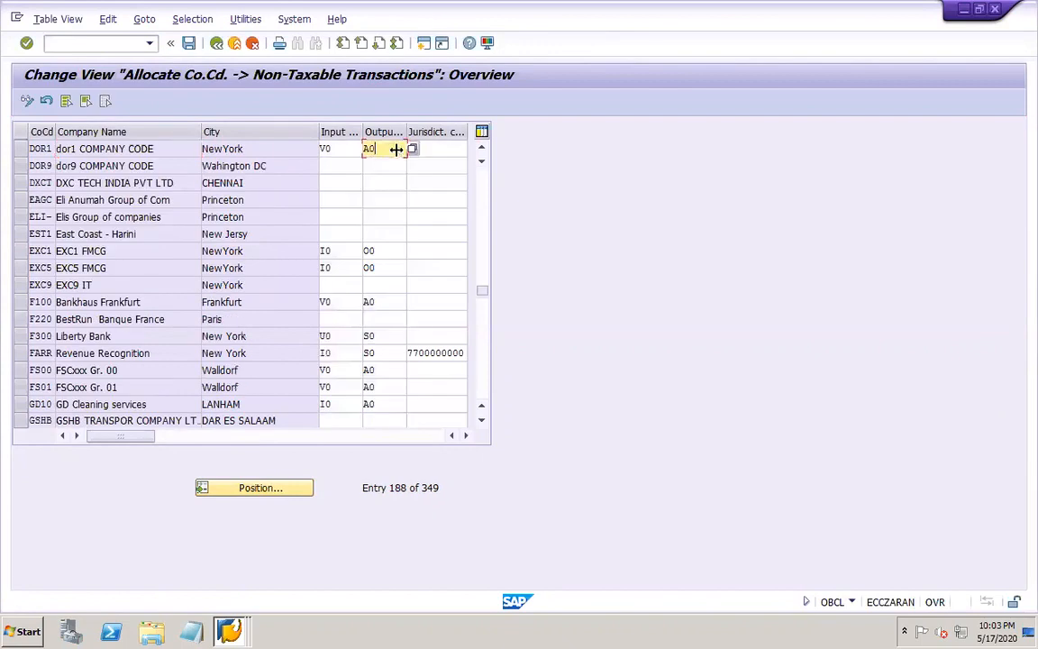
click(412, 149)
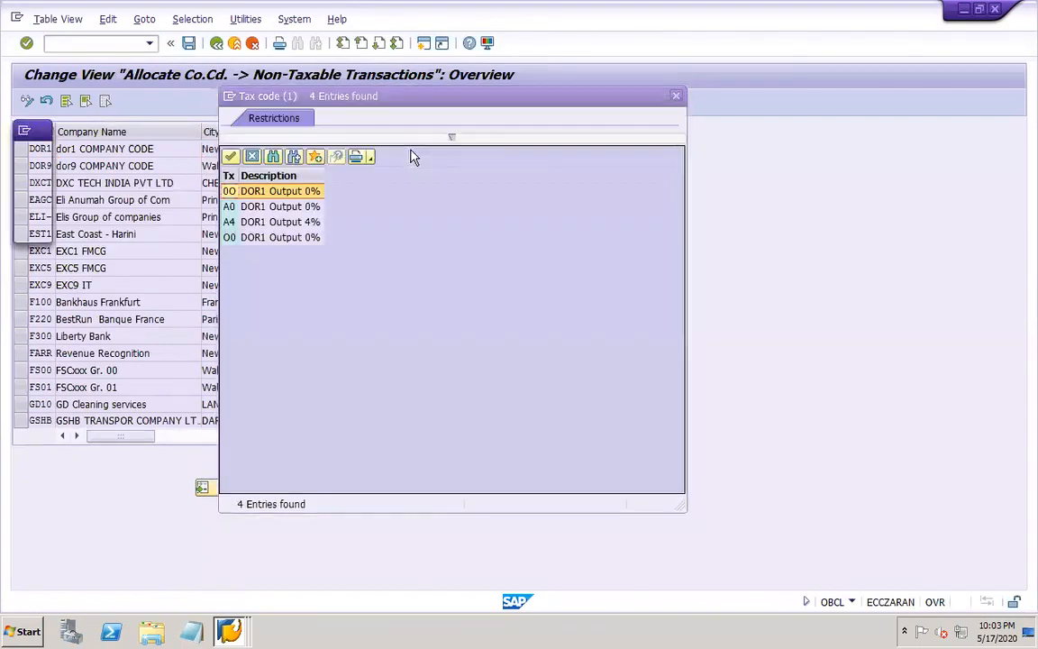
double_click(266, 238)
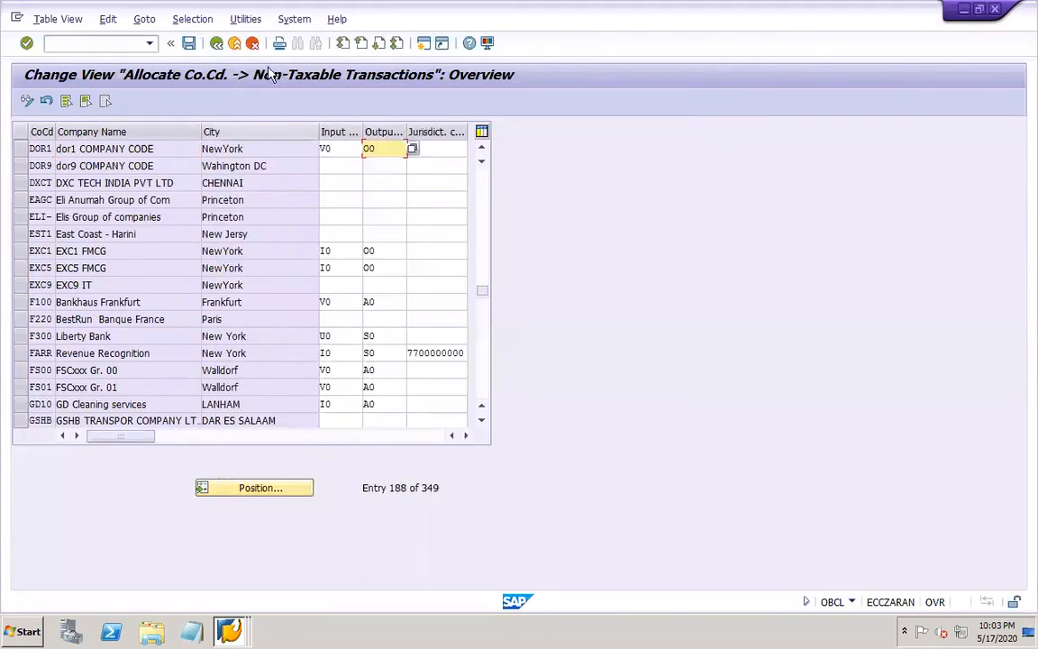
click(188, 43)
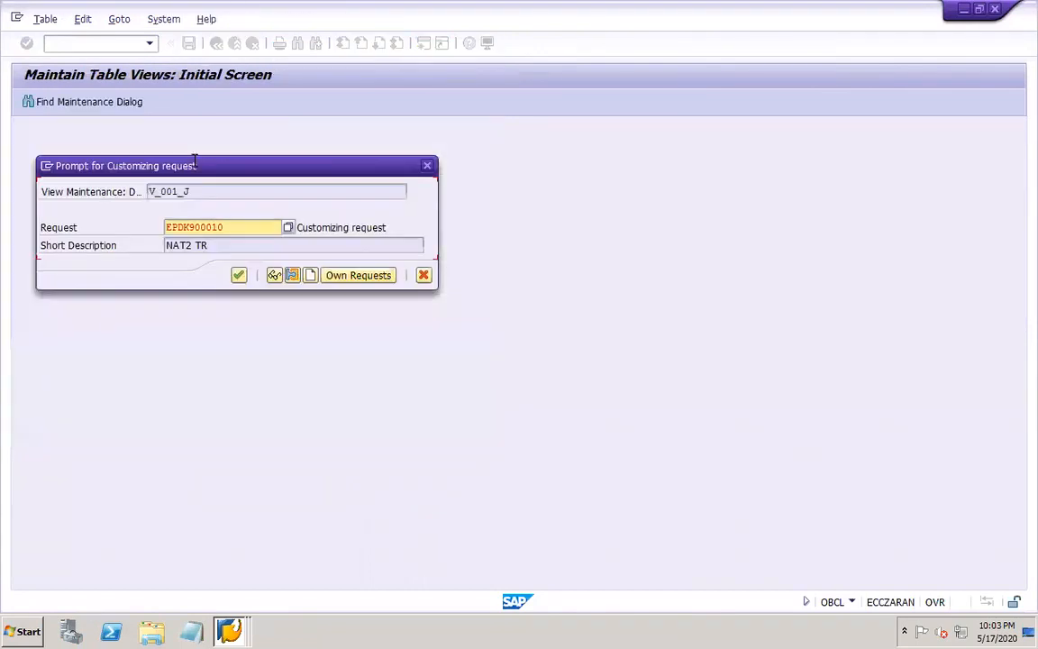
click(239, 278)
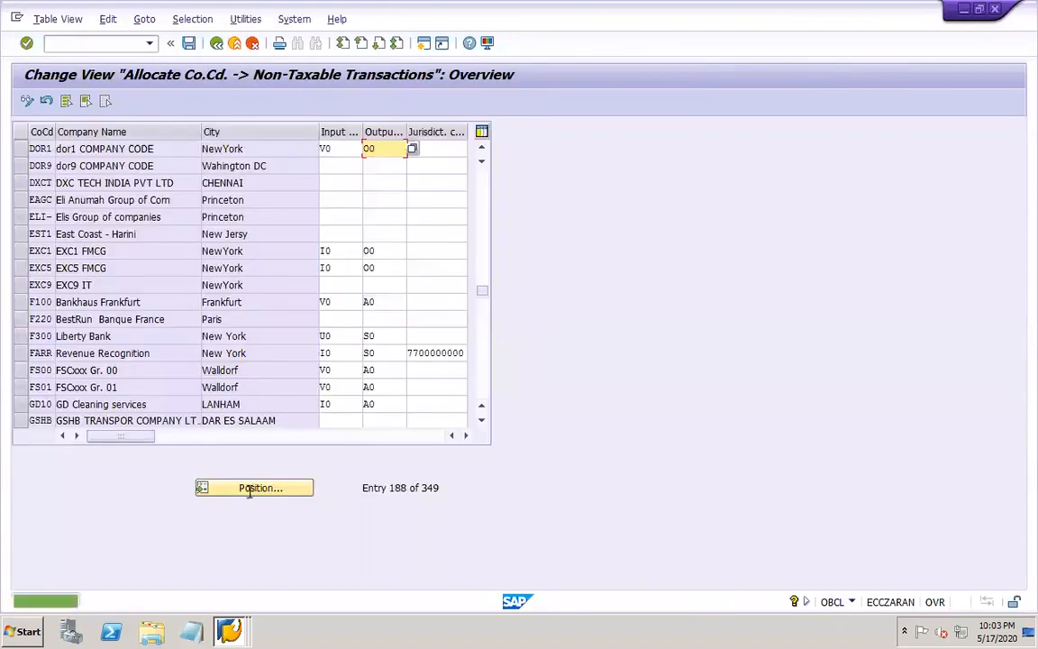
Leave OBCL and close the two idle SAP Easy Access sessions
click(233, 630)
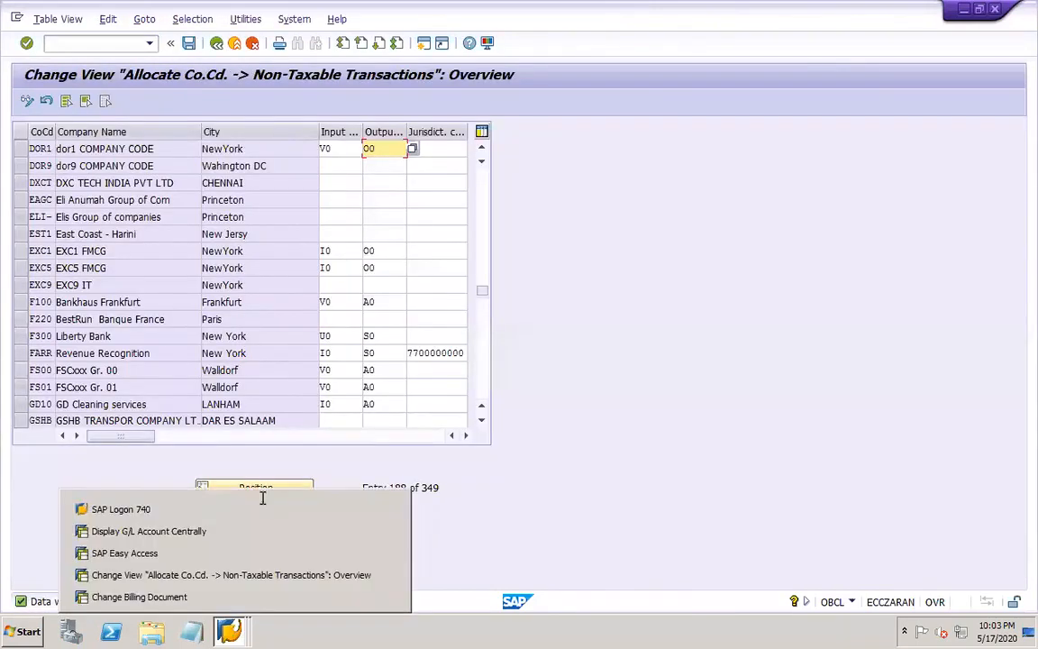
click(216, 44)
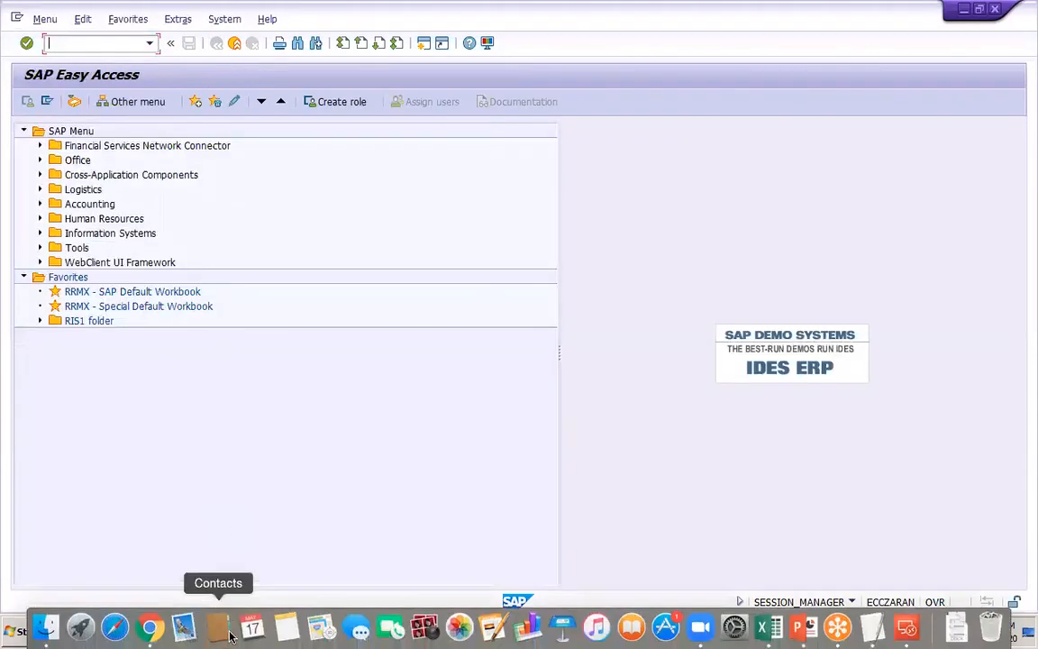
click(235, 633)
click(414, 486)
key(ctrl+Left)
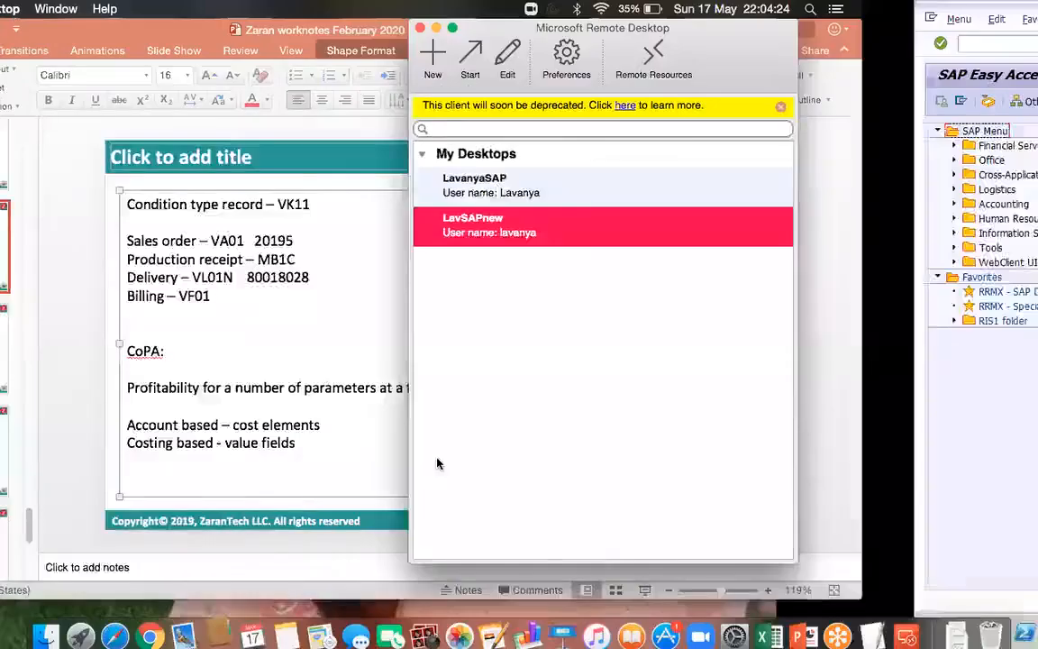
double_click(665, 234)
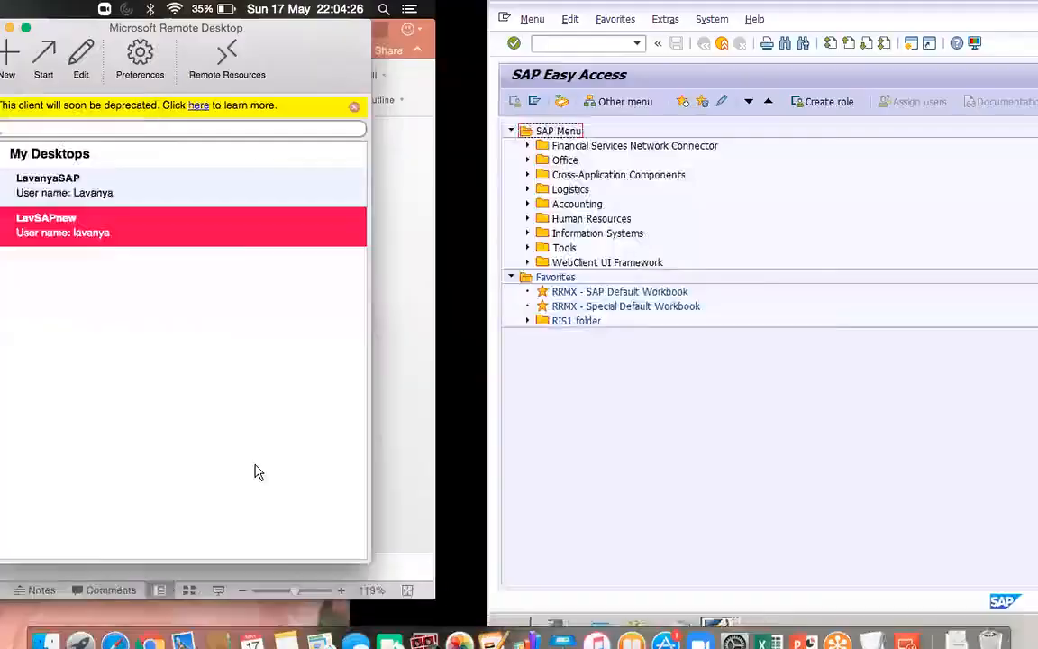
click(232, 623)
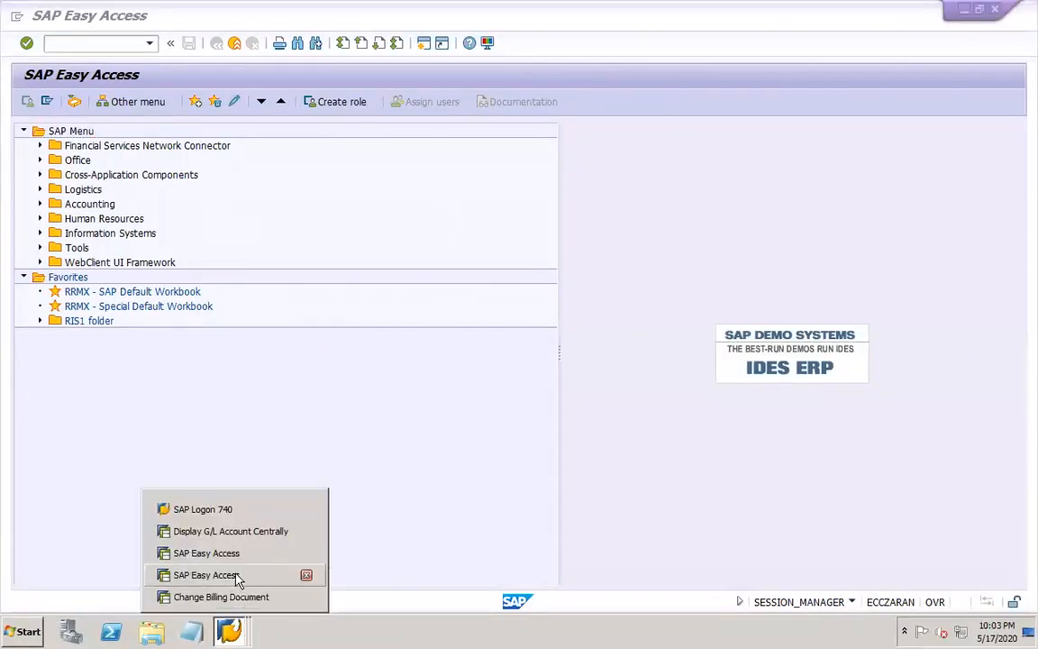
click(306, 575)
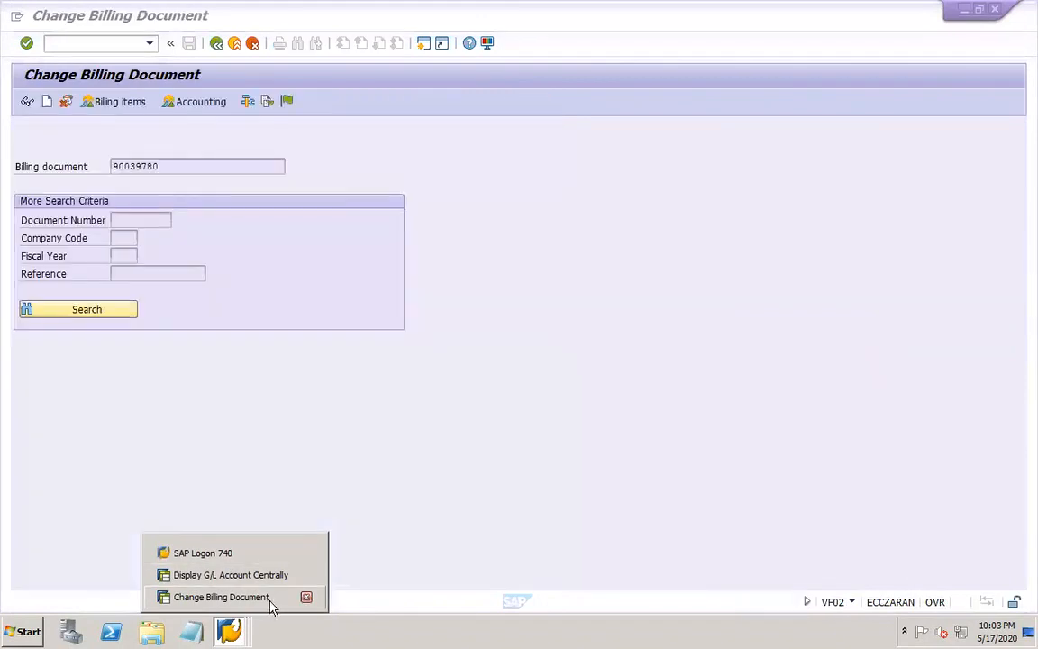
In the open billing document session, restart VF02 and release the DOR1 billing document to accounting
click(272, 598)
click(118, 44)
text(/NVF02)
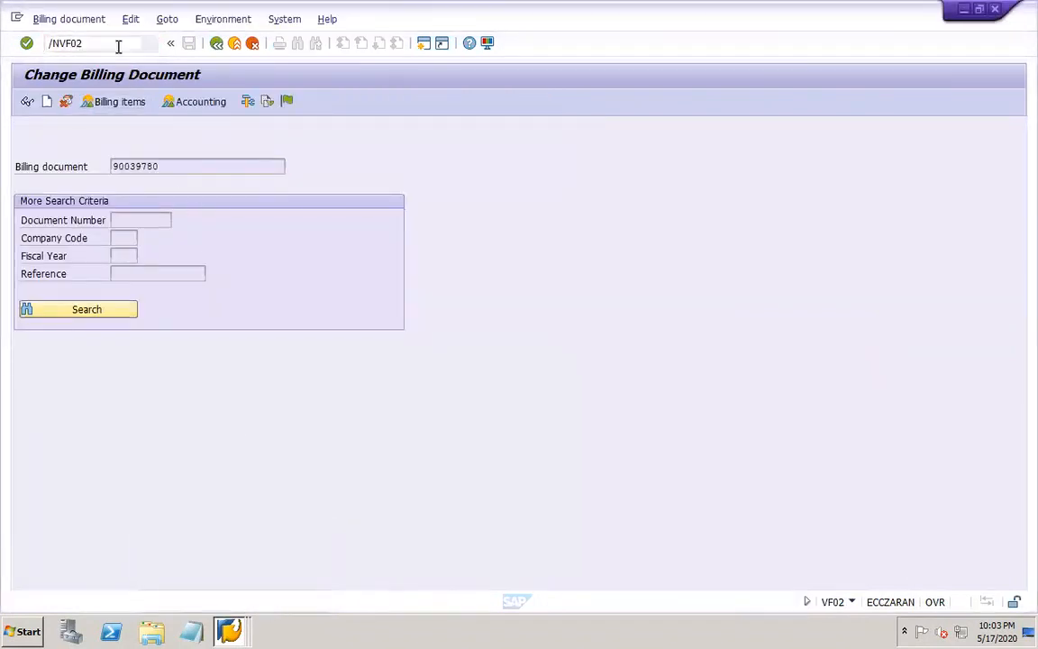
key(Return)
click(287, 101)
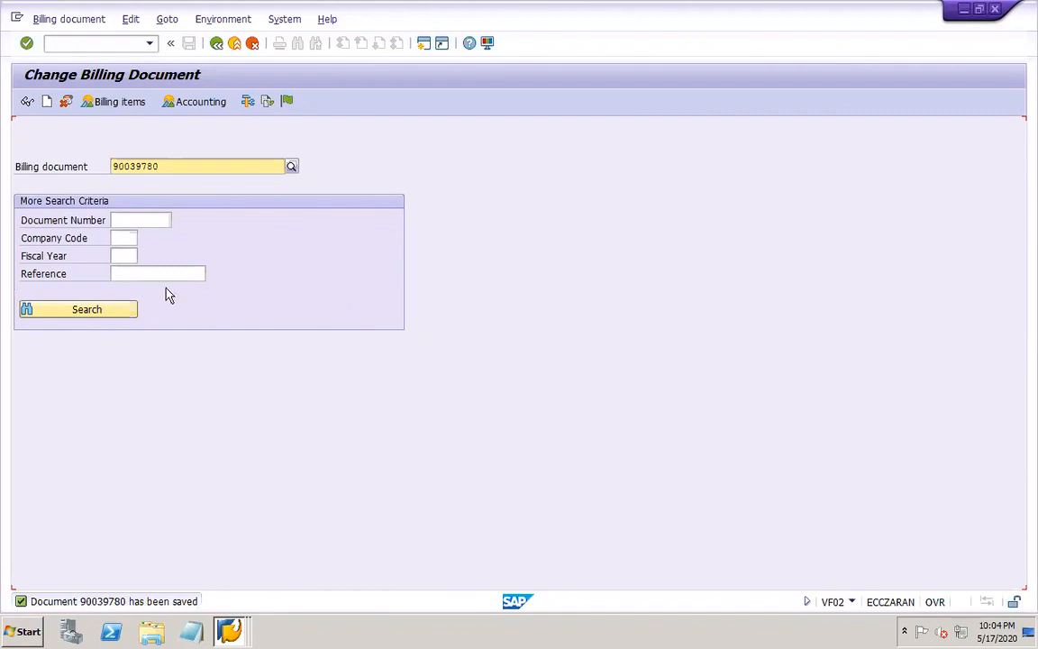
Switch the billing document from change to display mode and open its overview of billing items
click(79, 22)
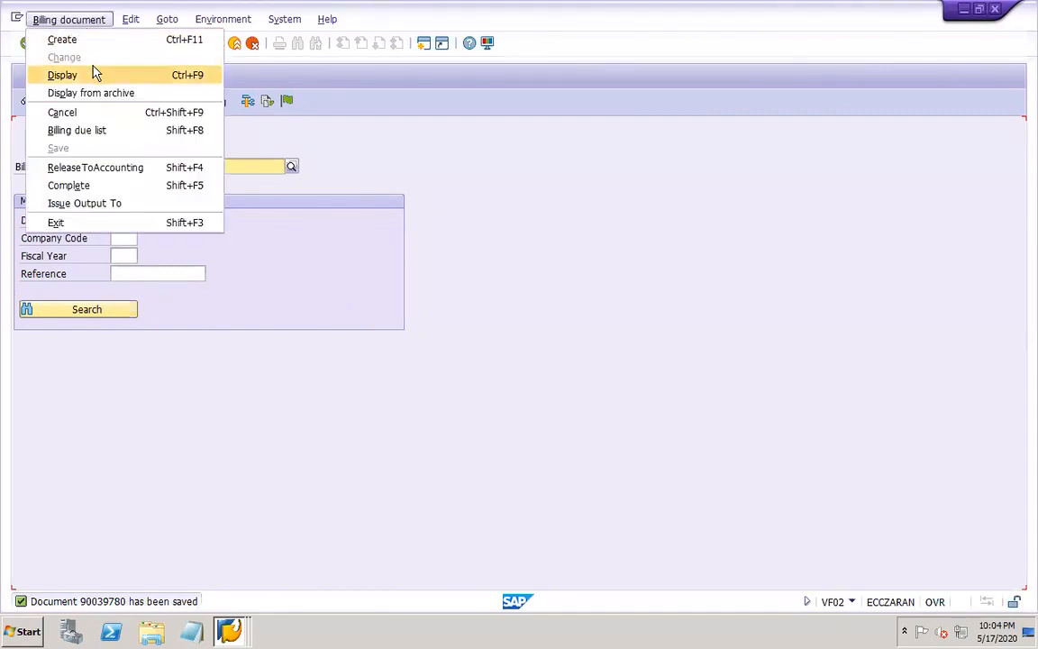
click(246, 123)
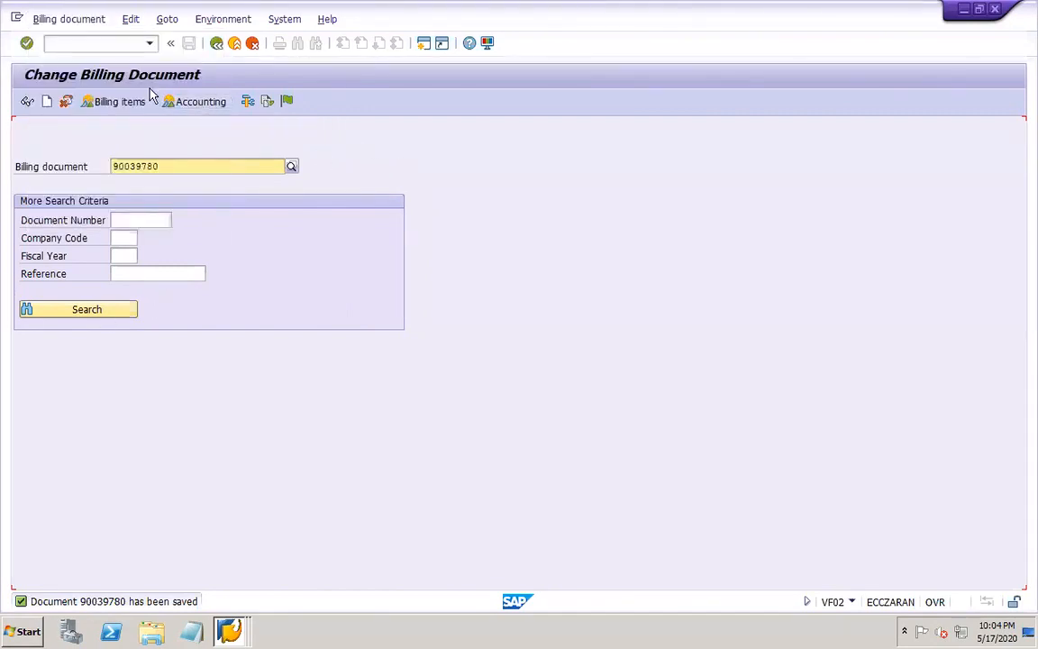
click(86, 26)
click(90, 76)
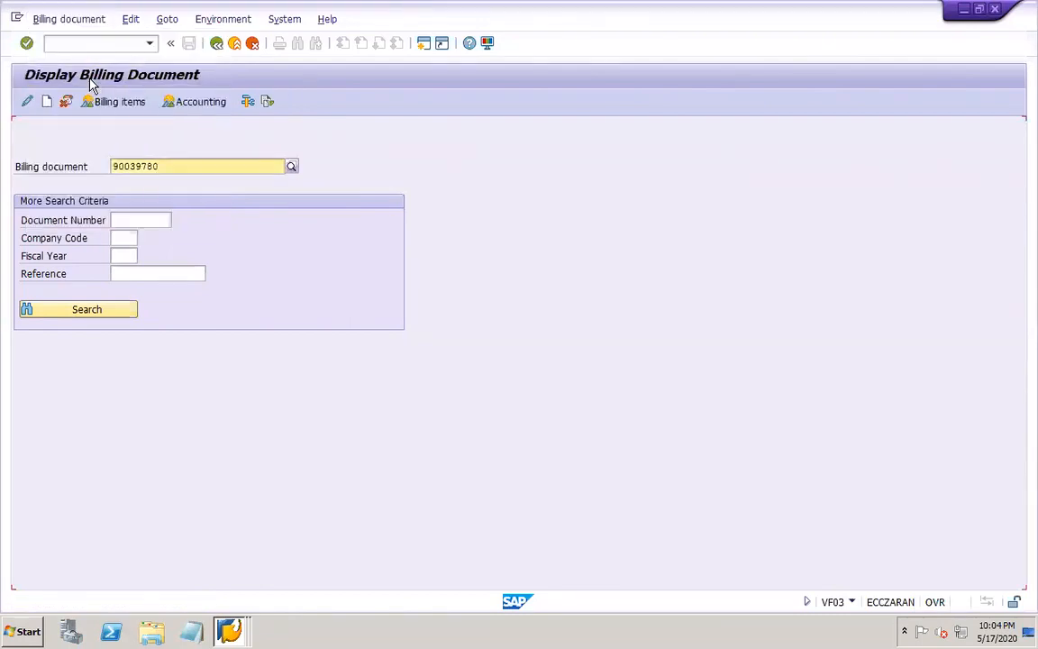
key(Return)
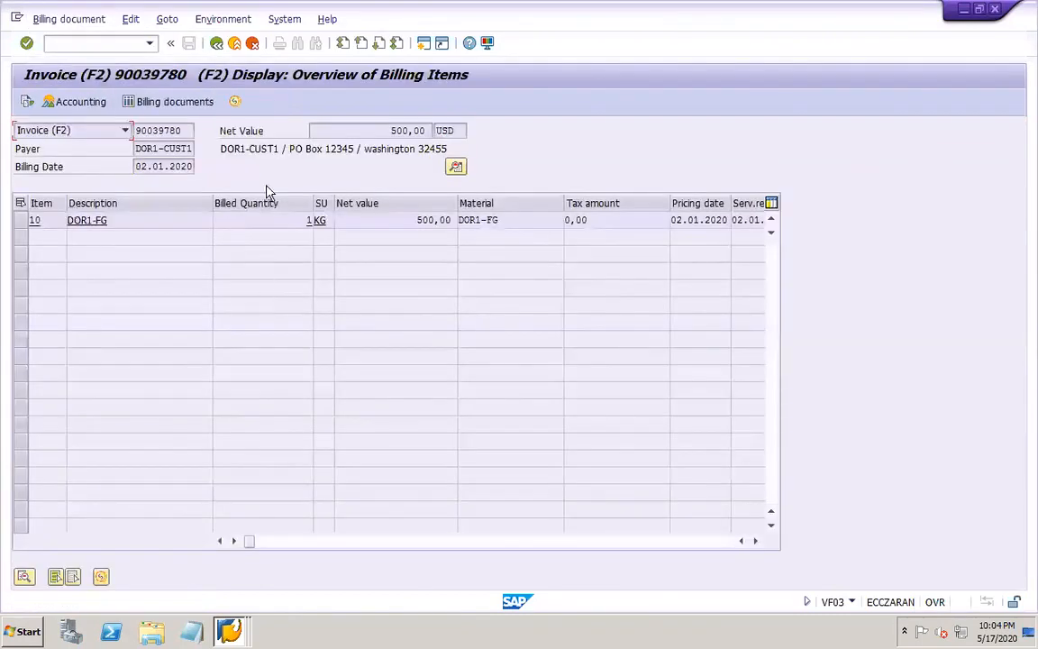
List the invoice's documents in accounting, open the accounting document and widen its Description and Account columns
click(90, 103)
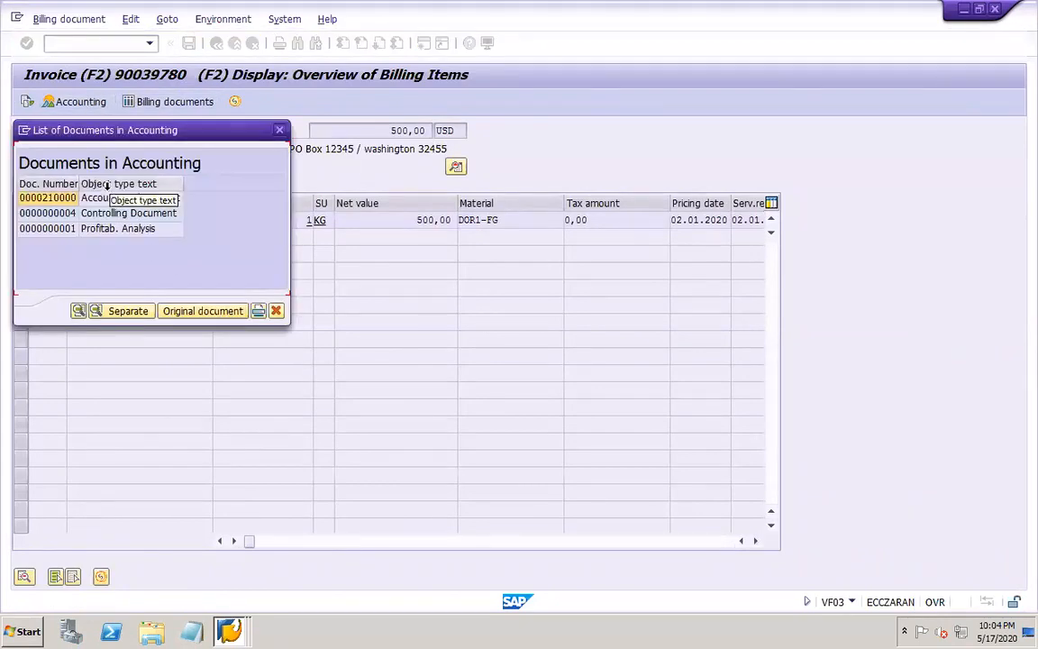
click(109, 215)
click(109, 229)
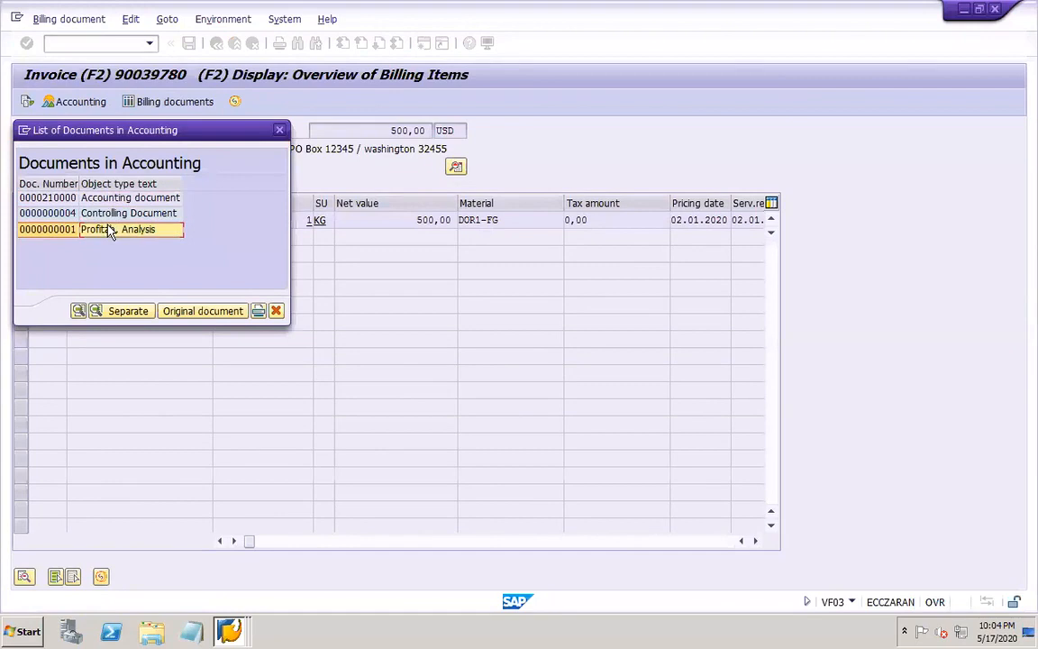
double_click(52, 198)
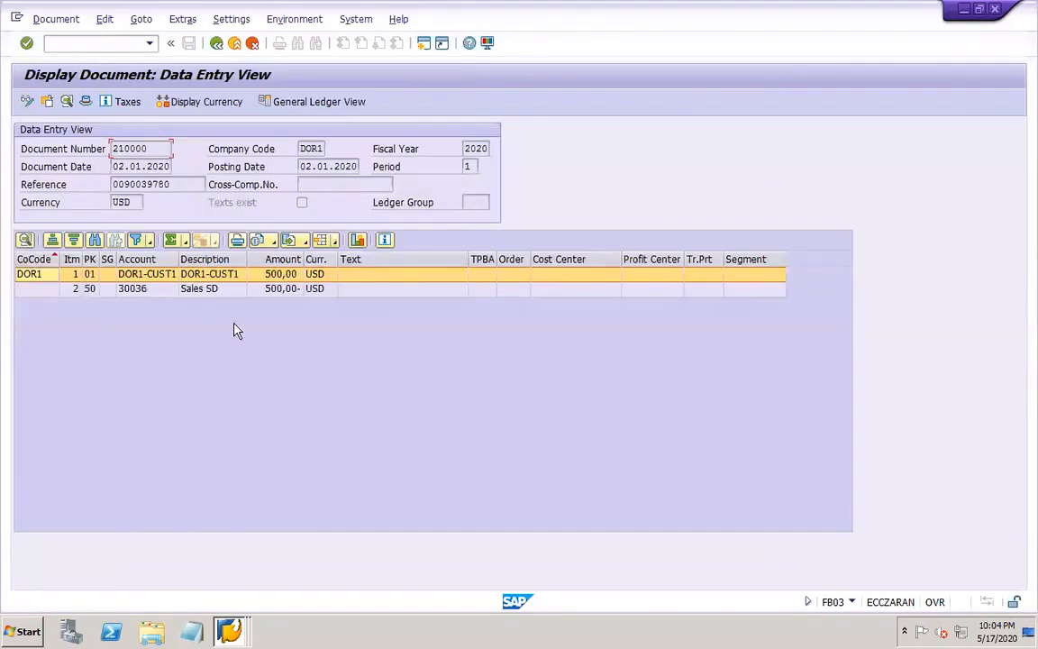
drag(264, 259, 268, 260)
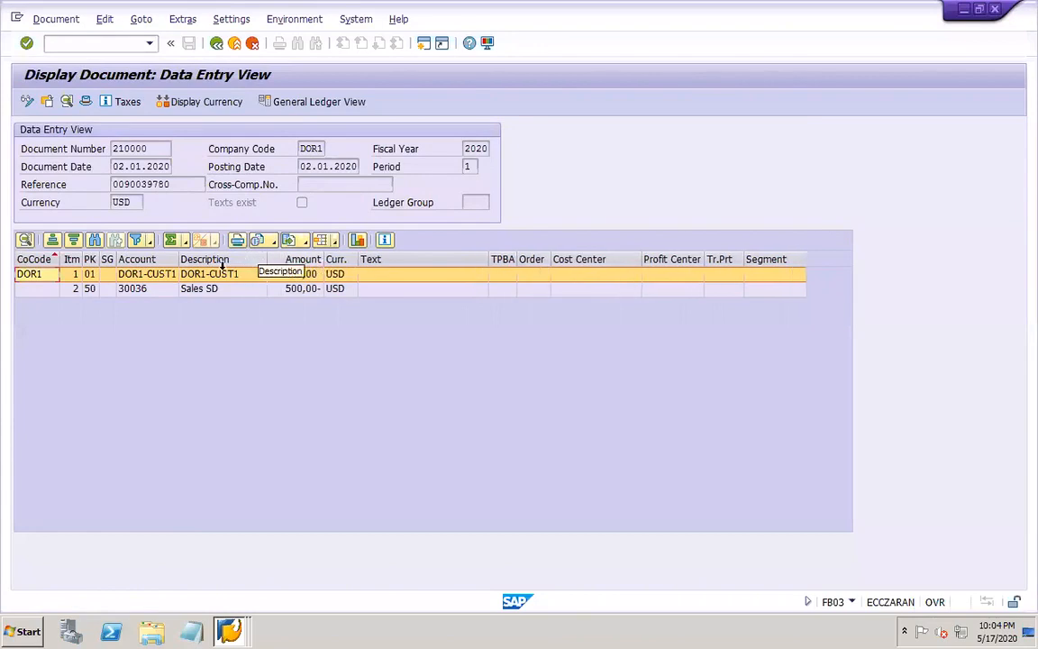
drag(177, 259, 200, 258)
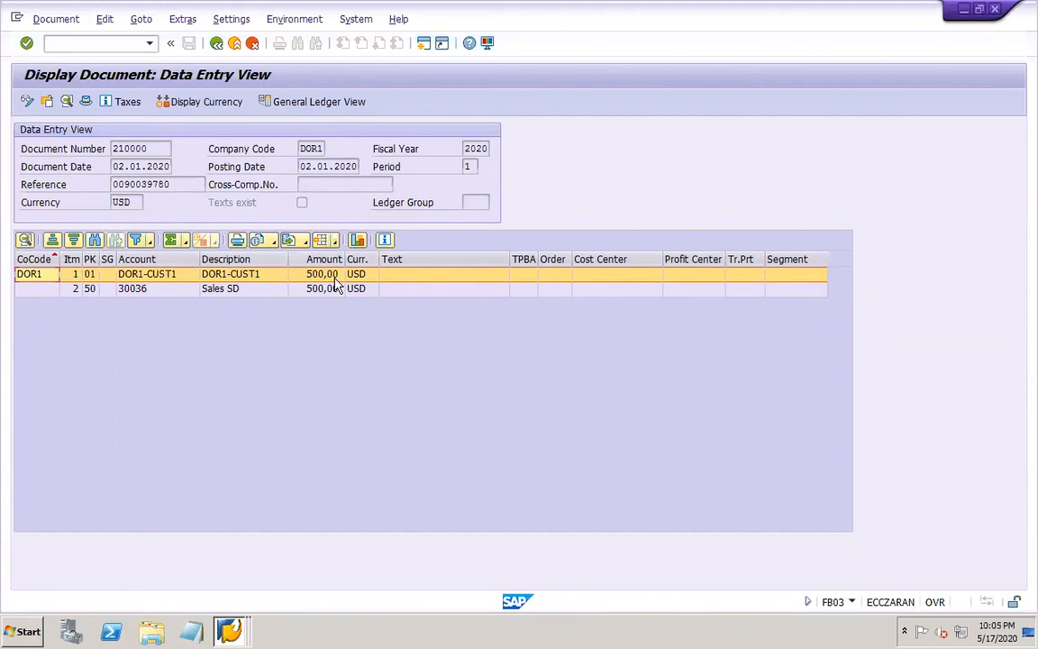
List the accounting documents related to the displayed document, open the Controlling Document, expand its line item, and return to the list
click(294, 19)
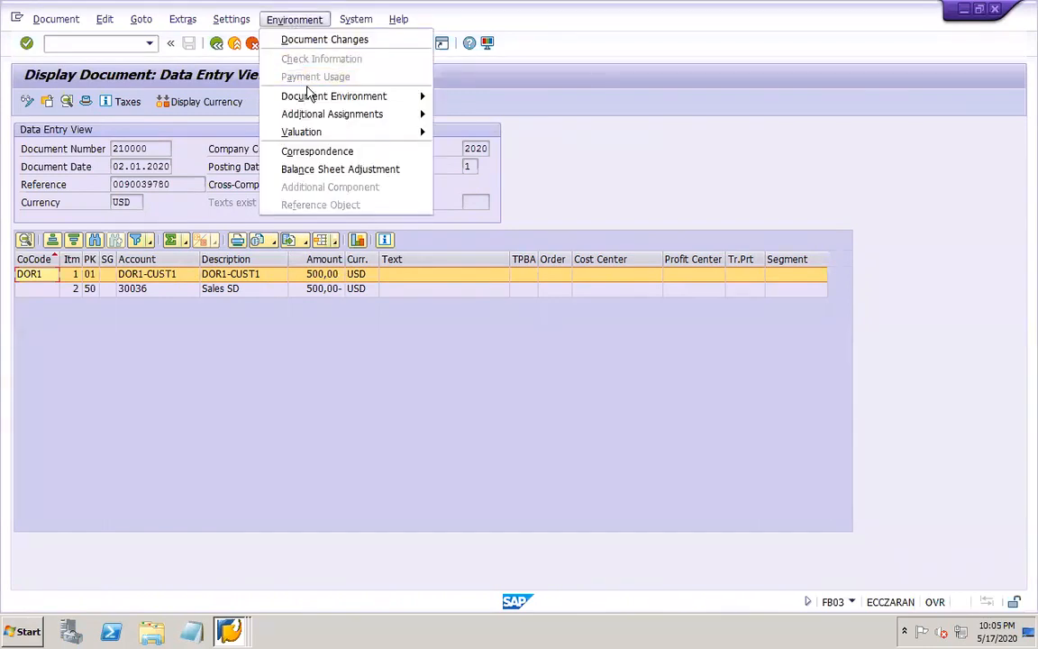
mouse_move(304, 97)
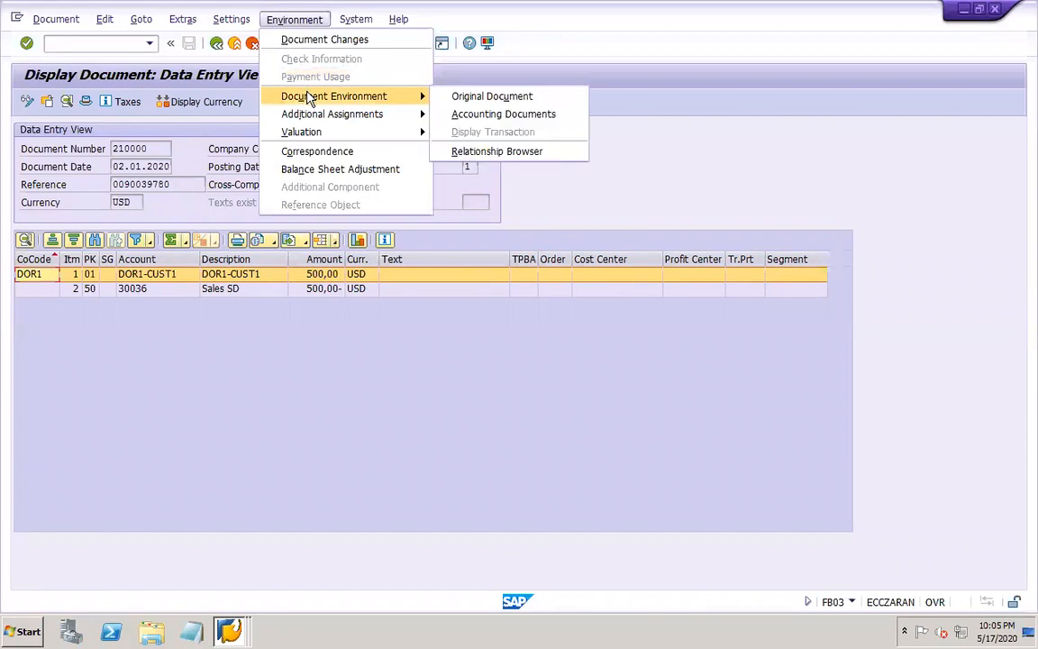
click(466, 119)
double_click(173, 214)
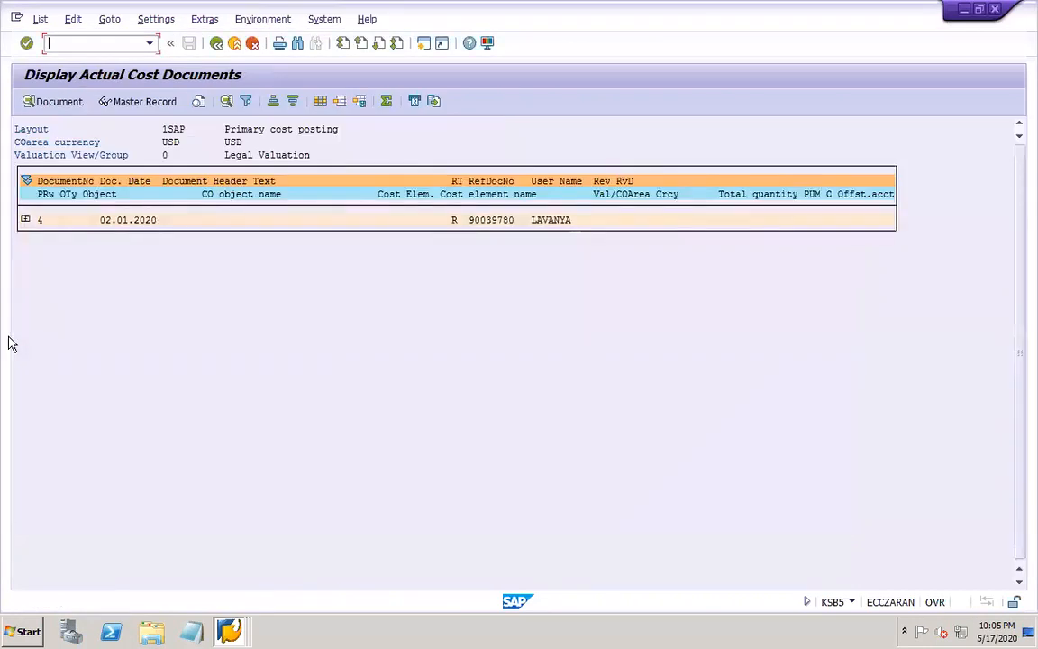
click(24, 222)
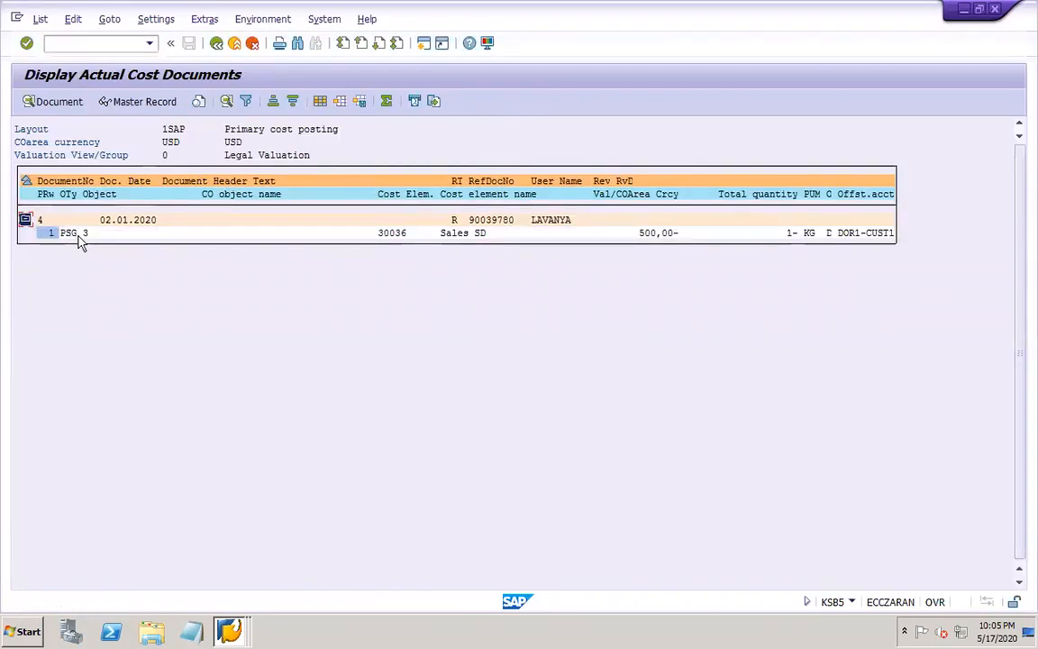
click(217, 44)
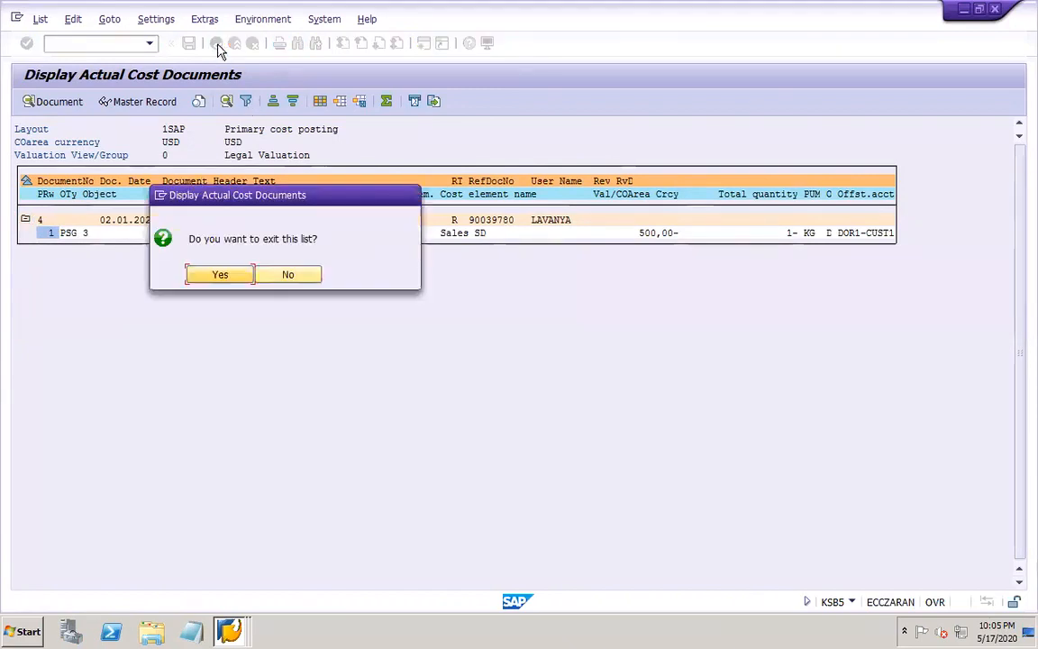
click(208, 274)
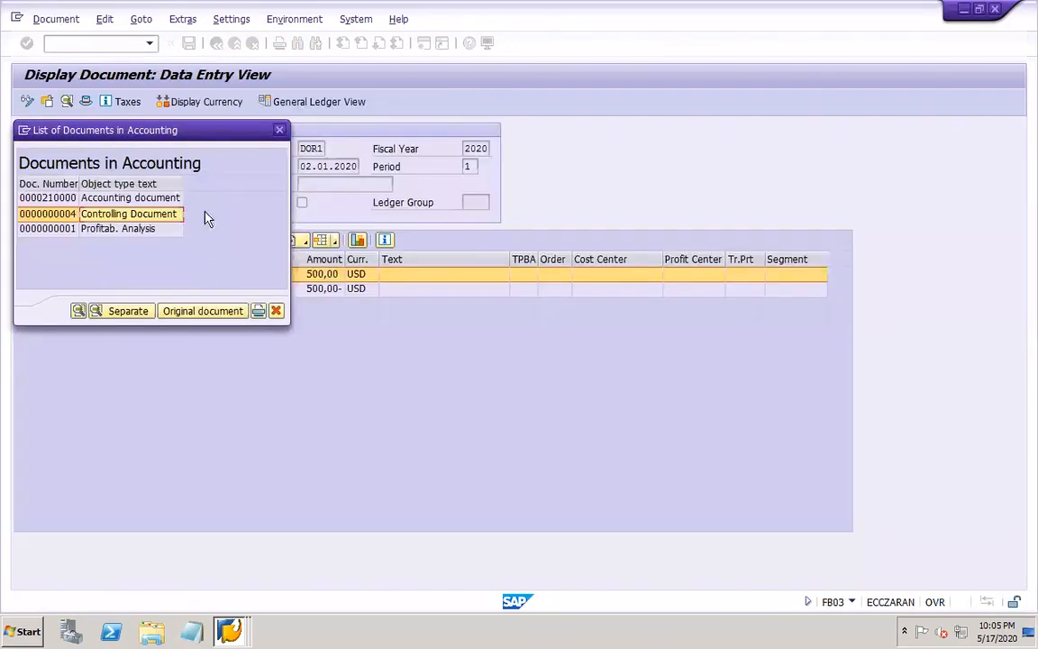
Open the Profitab. Analysis document, review its value fields and origin data, and close the list of accounting documents
double_click(130, 232)
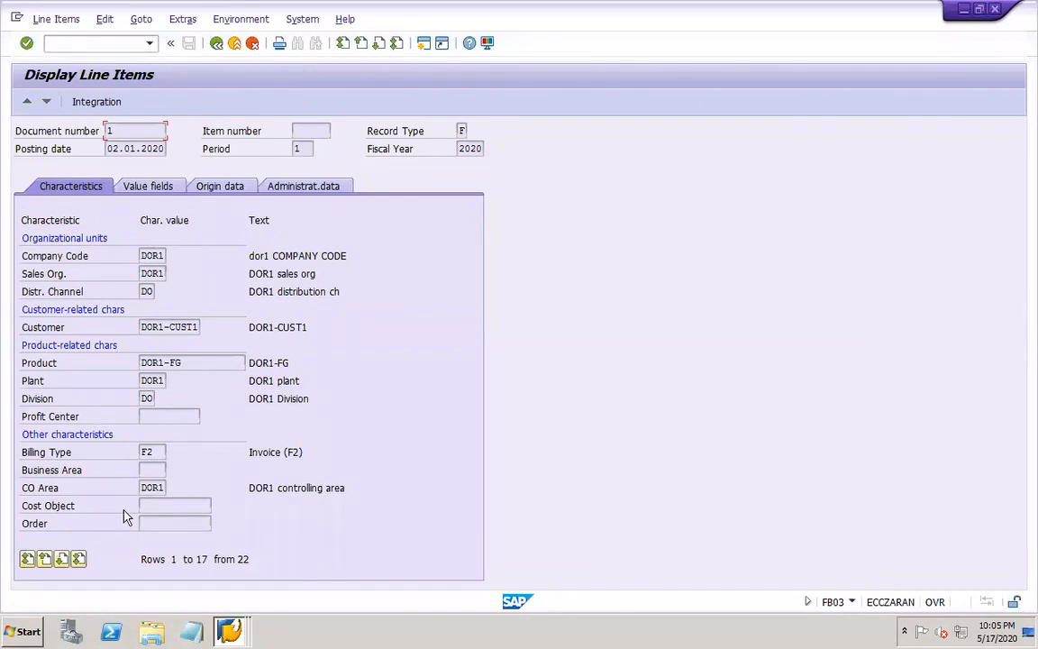
click(125, 182)
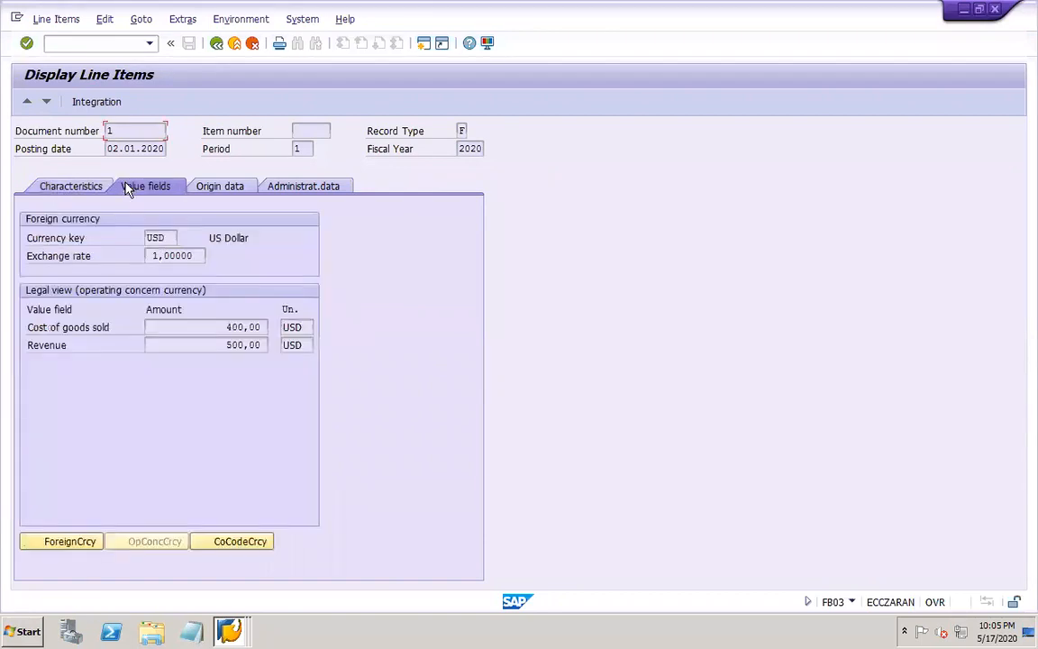
click(240, 349)
click(222, 188)
click(173, 237)
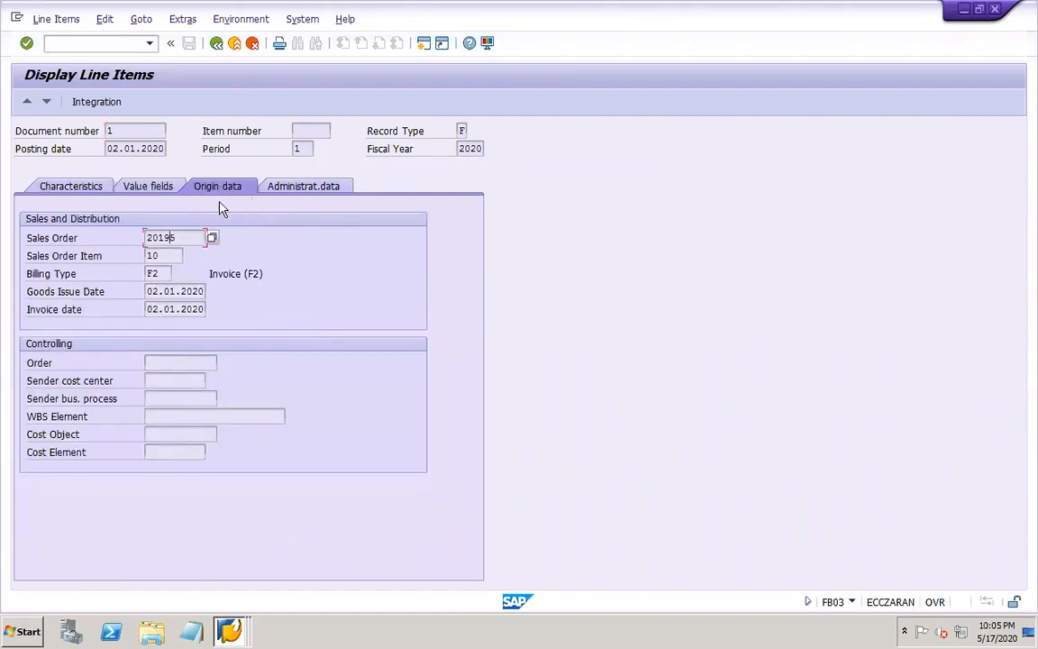
click(155, 197)
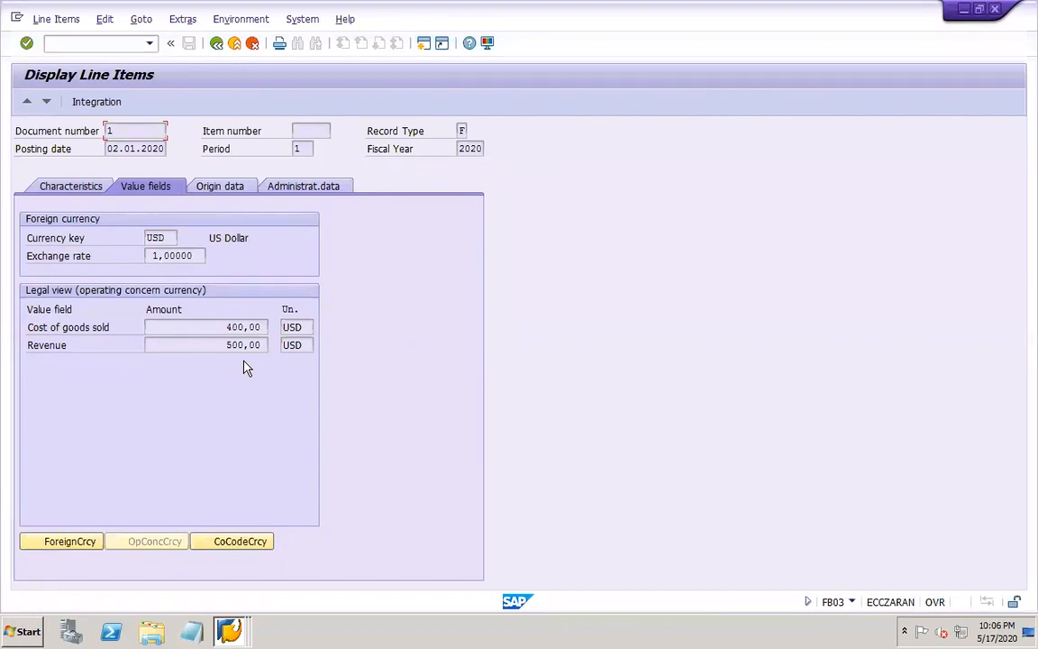
click(216, 45)
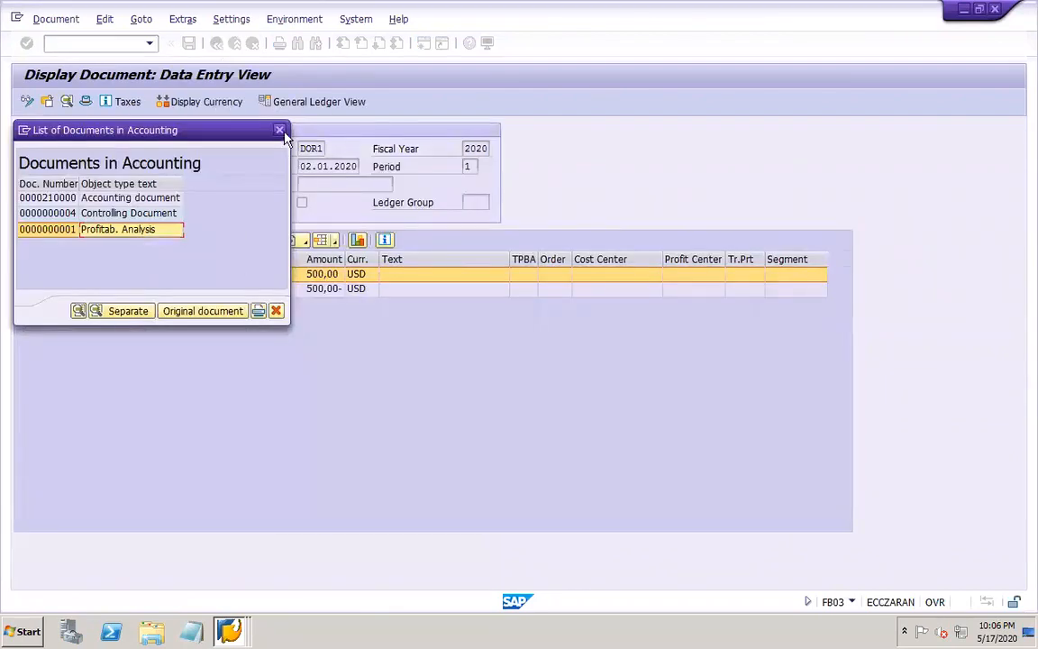
click(277, 132)
Switch to PowerPoint and insert a blank line below "Billing – VF01" in the slide 49 notes
mouse_move(957, 626)
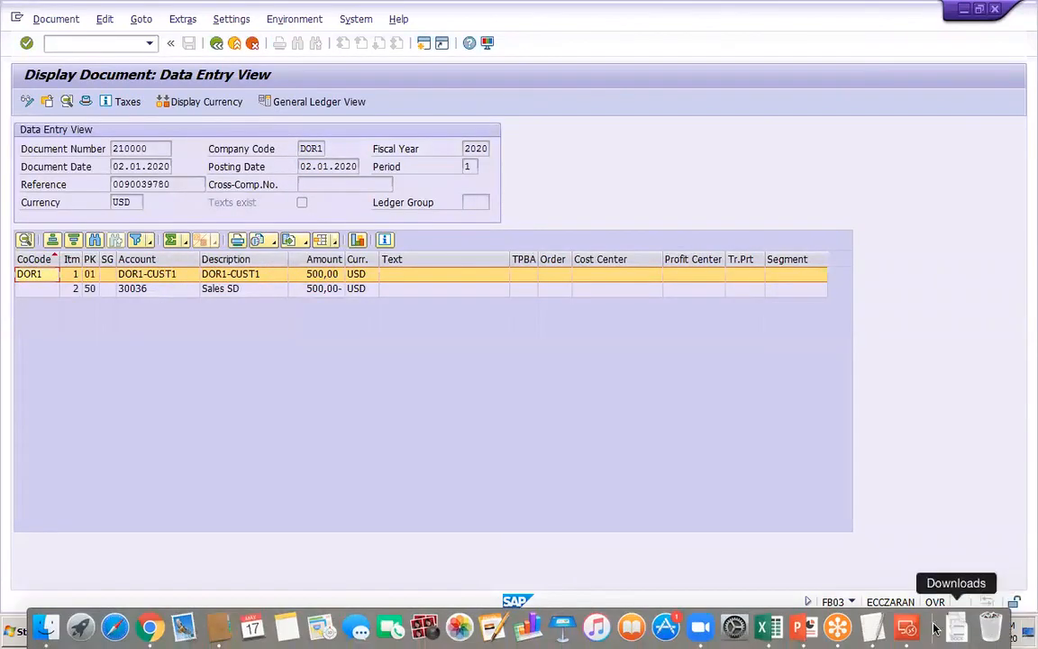
click(802, 627)
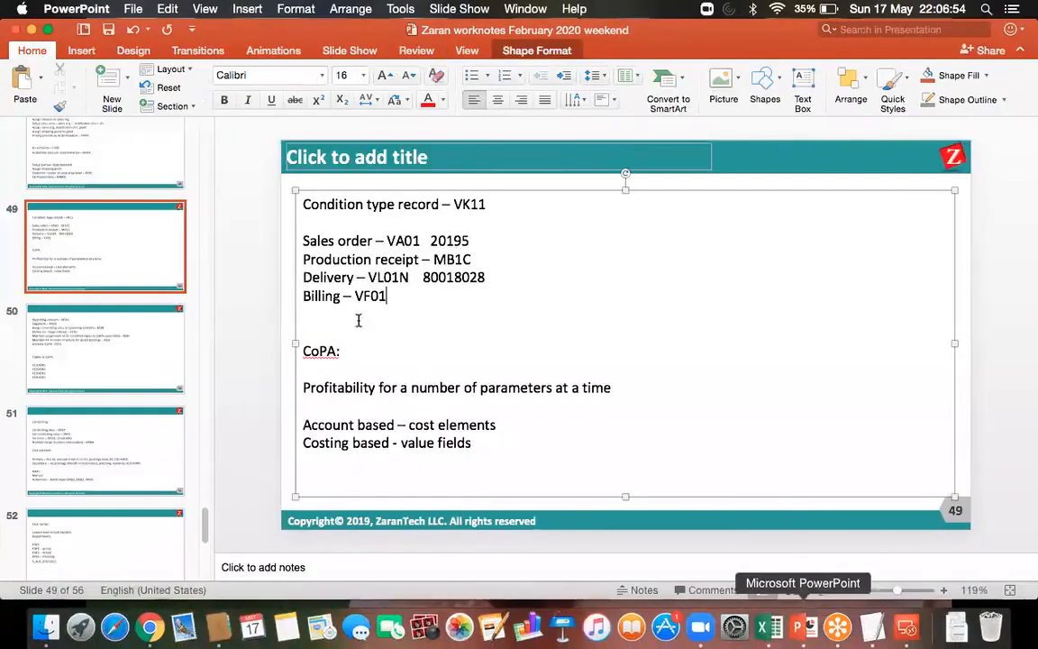
click(322, 312)
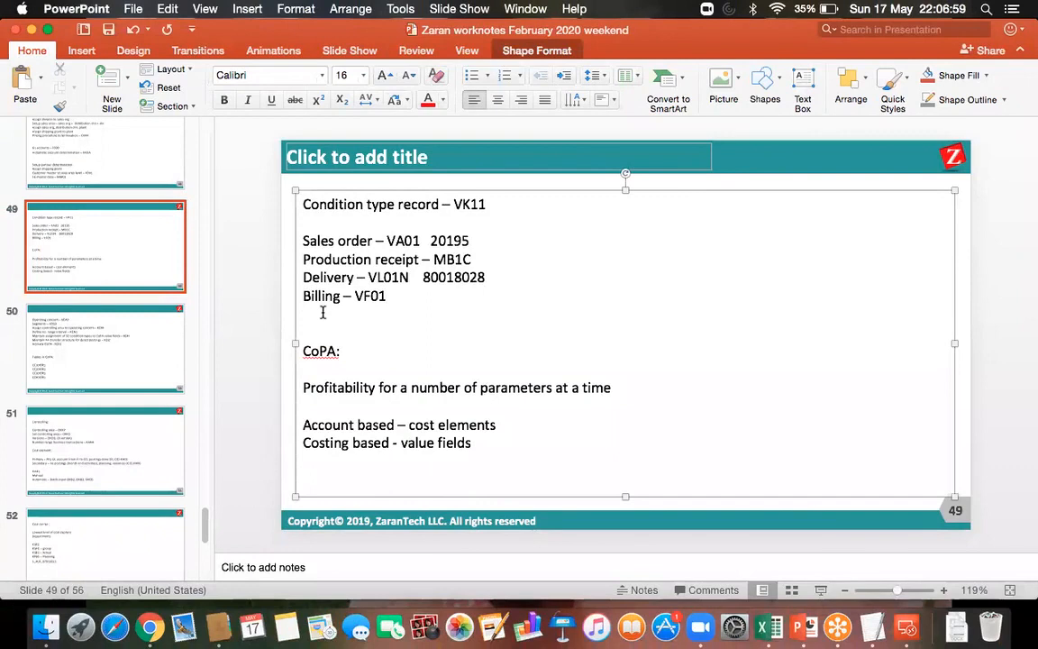
key(Return)
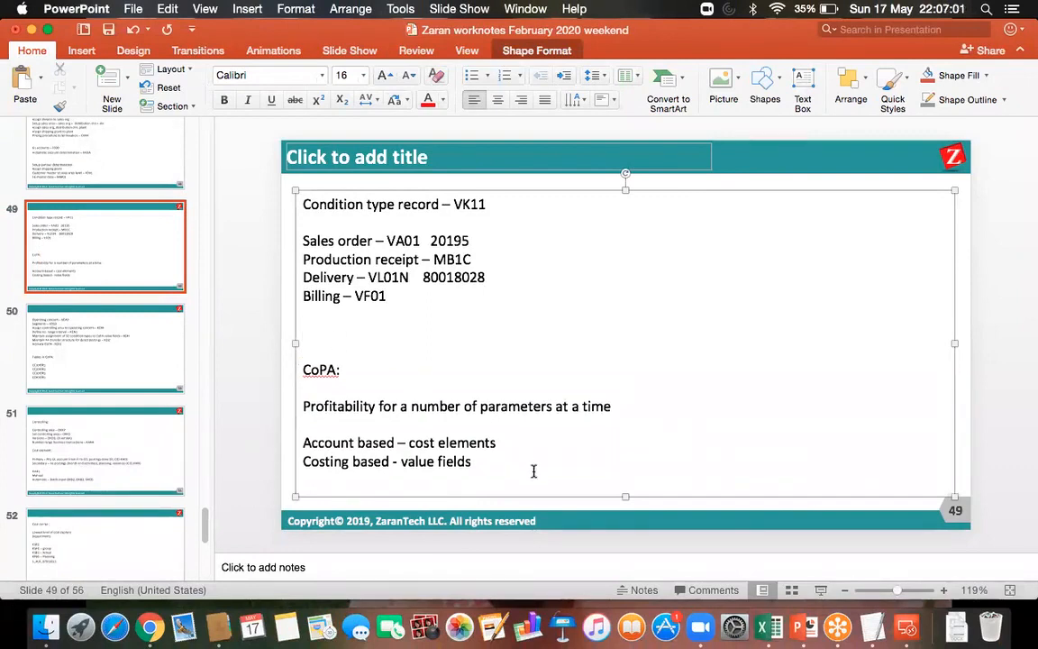
Switch to the SAP remote desktop and bring up the G/L account display for Sales SD (30036)
click(897, 631)
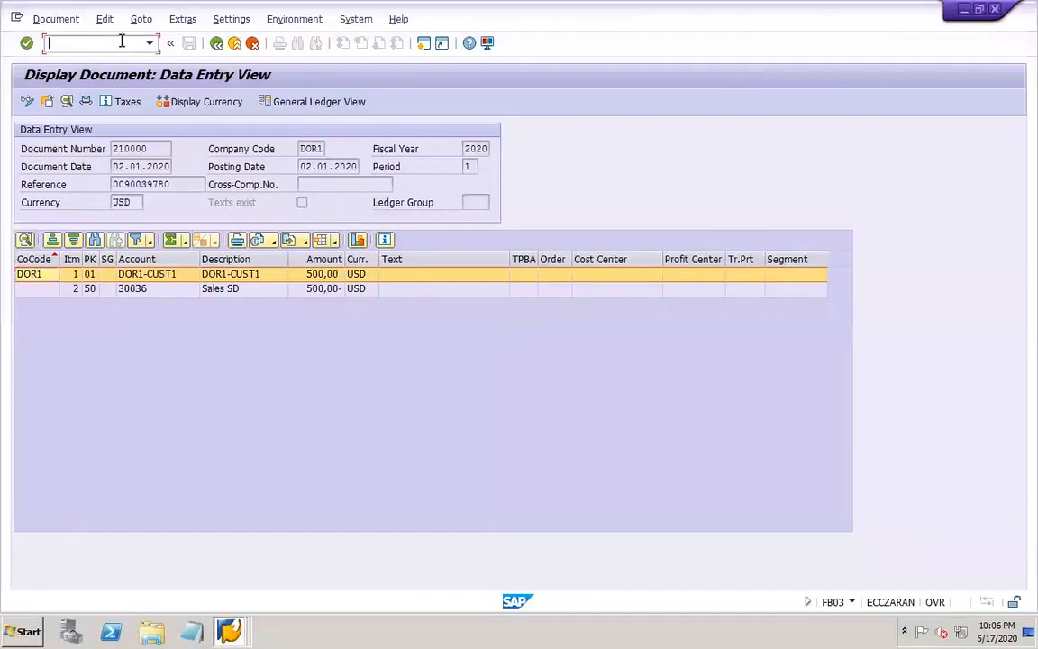
click(120, 43)
text(/NKE)
click(229, 630)
click(227, 574)
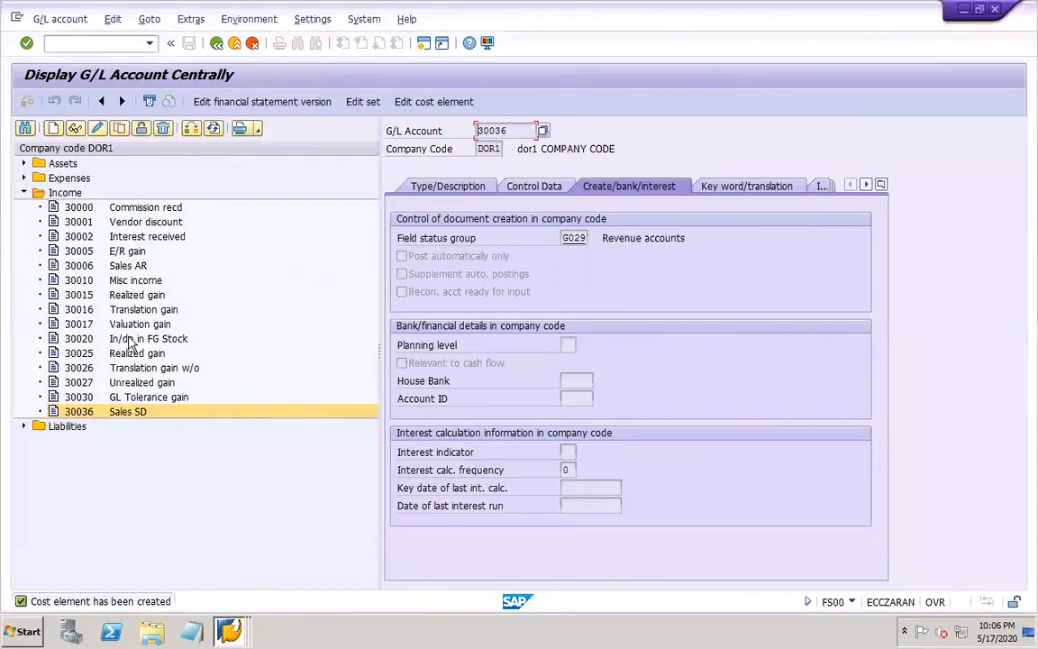
click(97, 128)
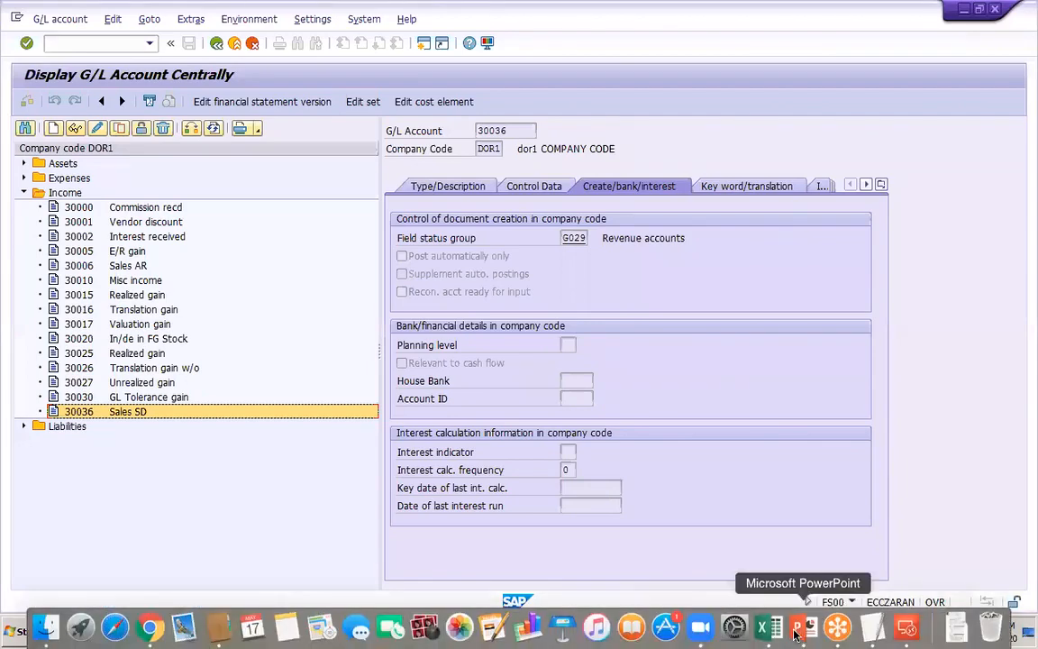
Glance at the PowerPoint notes, return to the SAP remote desktop, and open transaction F-02 in a new session
click(803, 636)
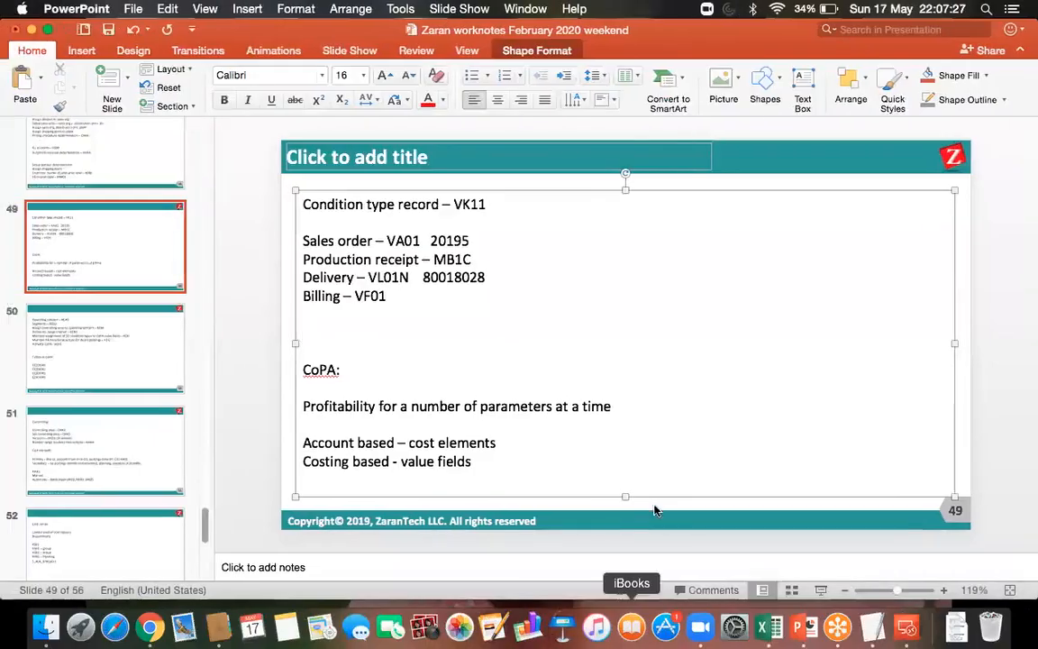
click(902, 628)
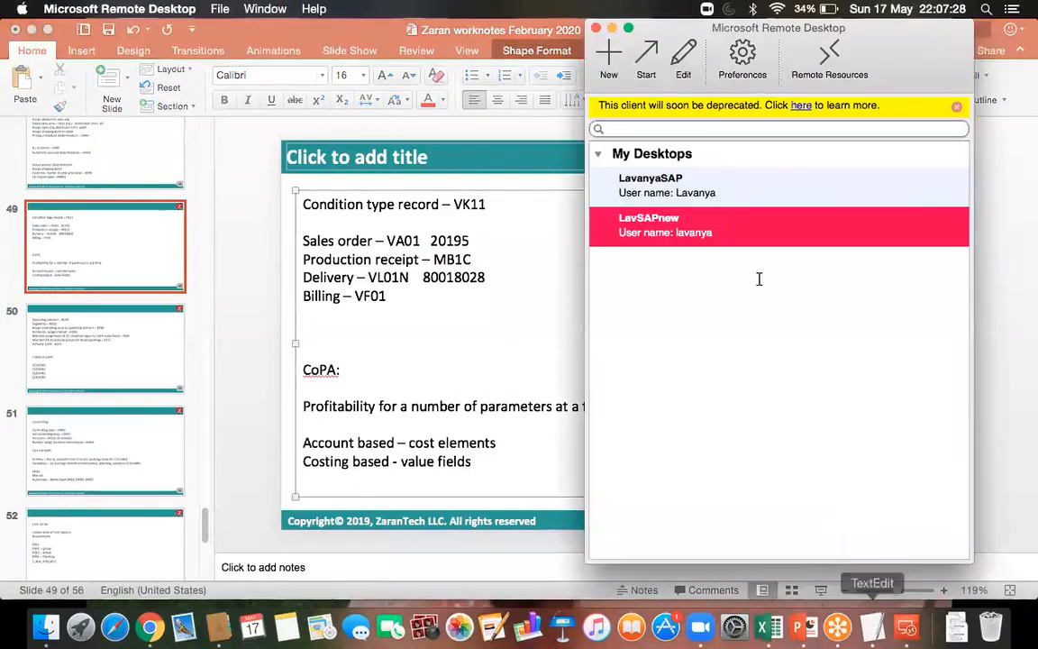
double_click(710, 226)
click(90, 42)
text(/o)
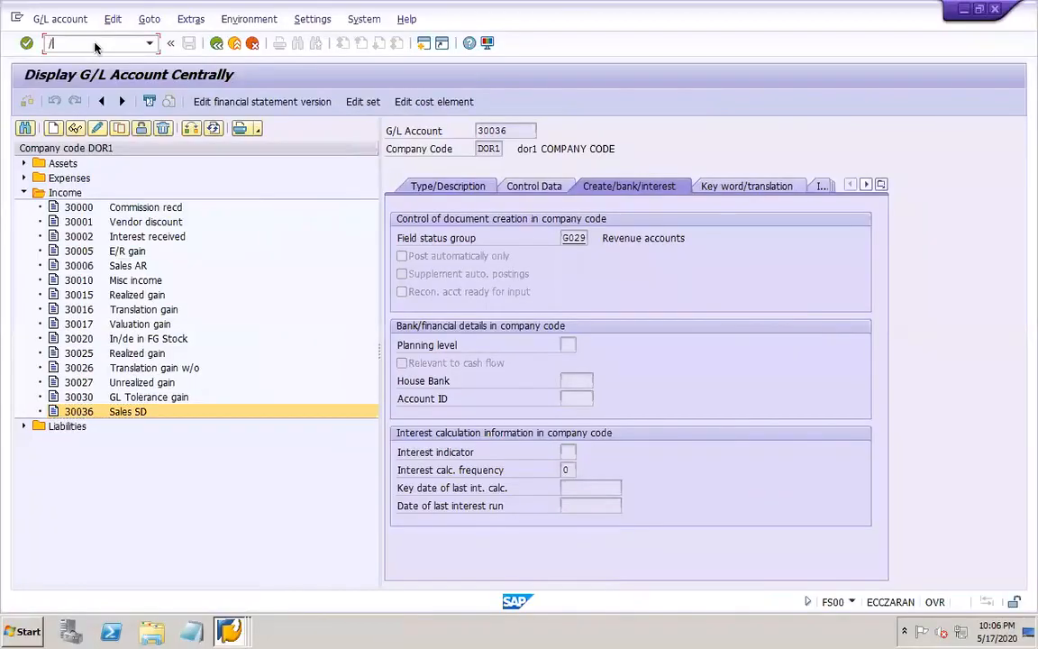
text(f-02)
key(Return)
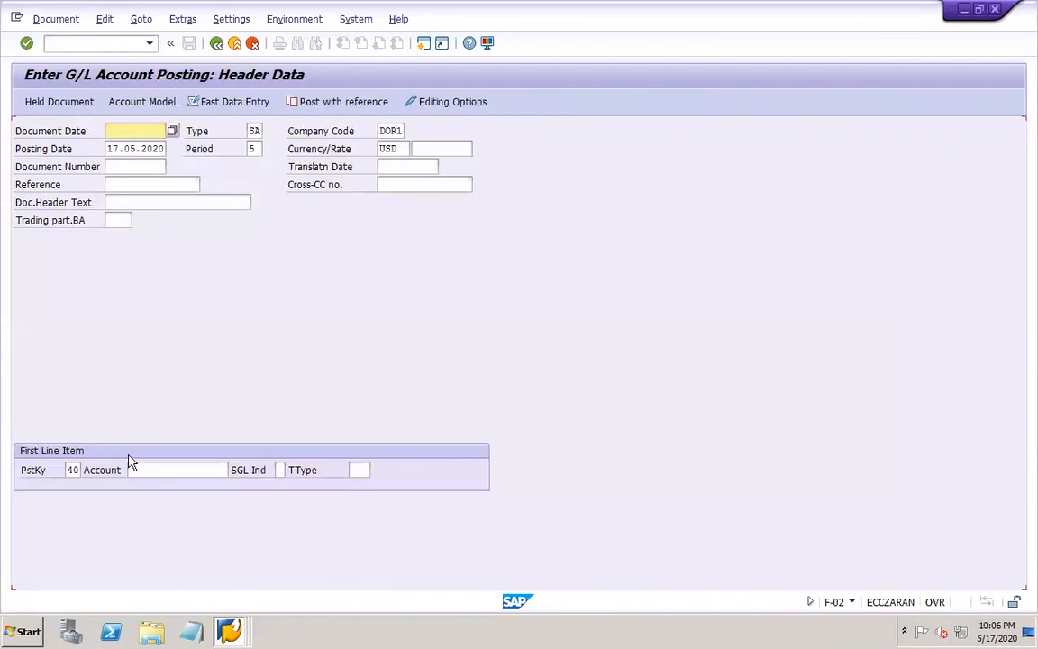
Check the Display Document window and return to the G/L account posting header
click(228, 633)
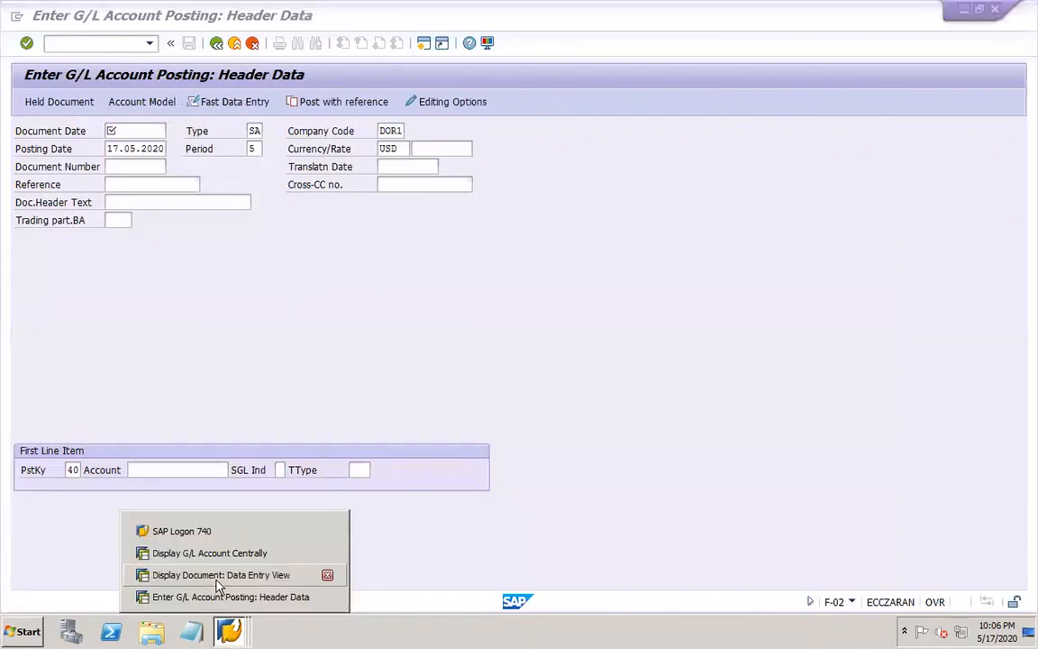
click(220, 575)
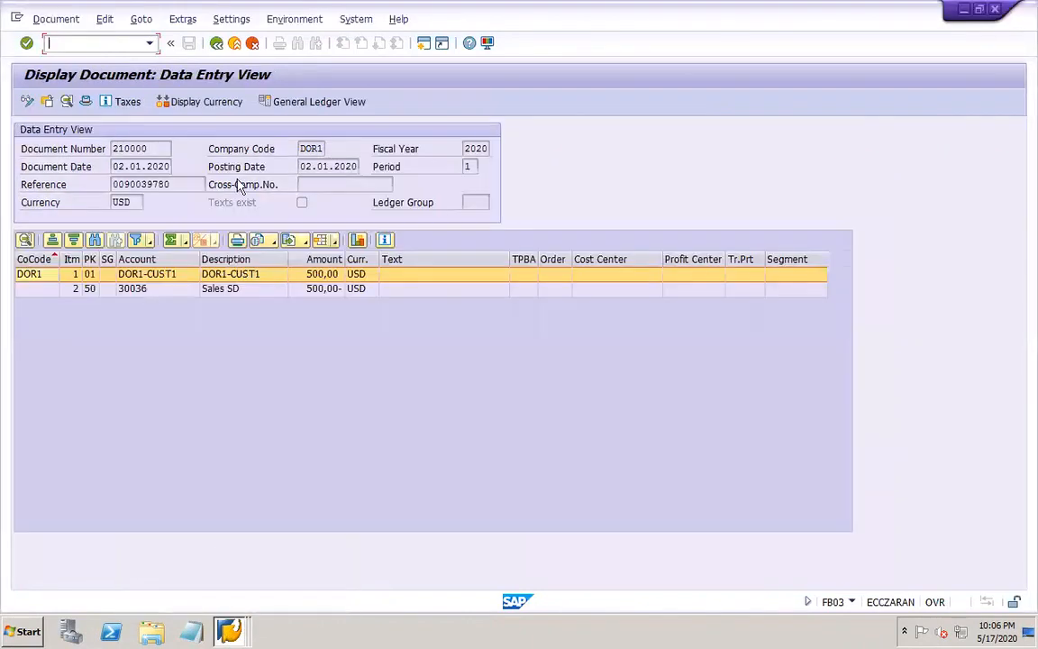
click(228, 633)
click(225, 596)
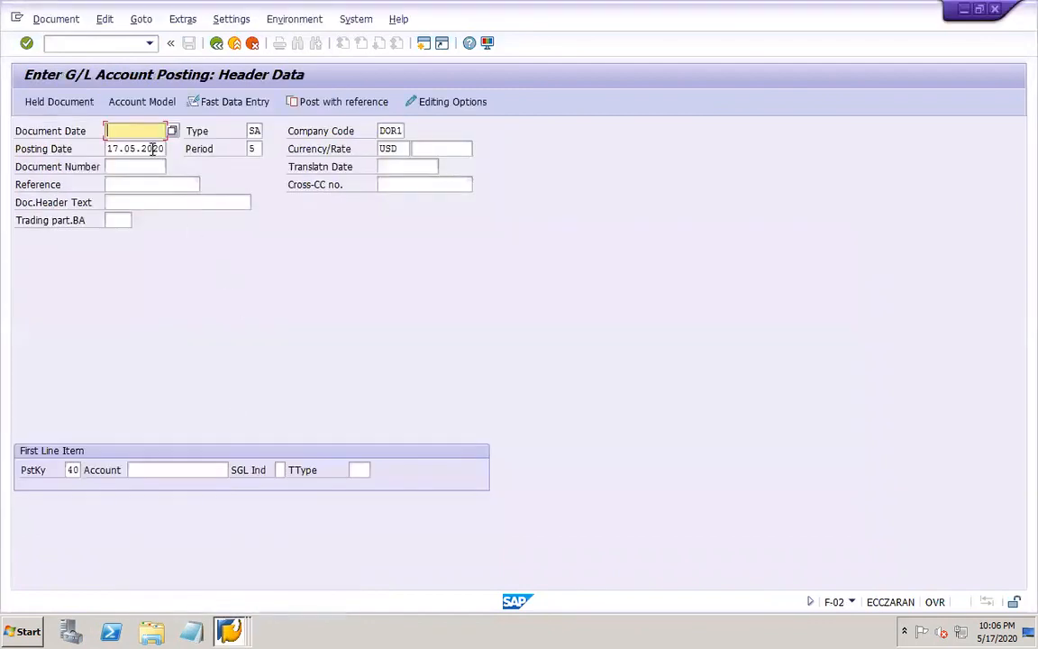
Set the posting header's document date to 02.01.2020 and its posting date to 01.01.2020
text(02.01.2020)
key(Tab)
key(Tab)
key(Tab)
text(01.01)
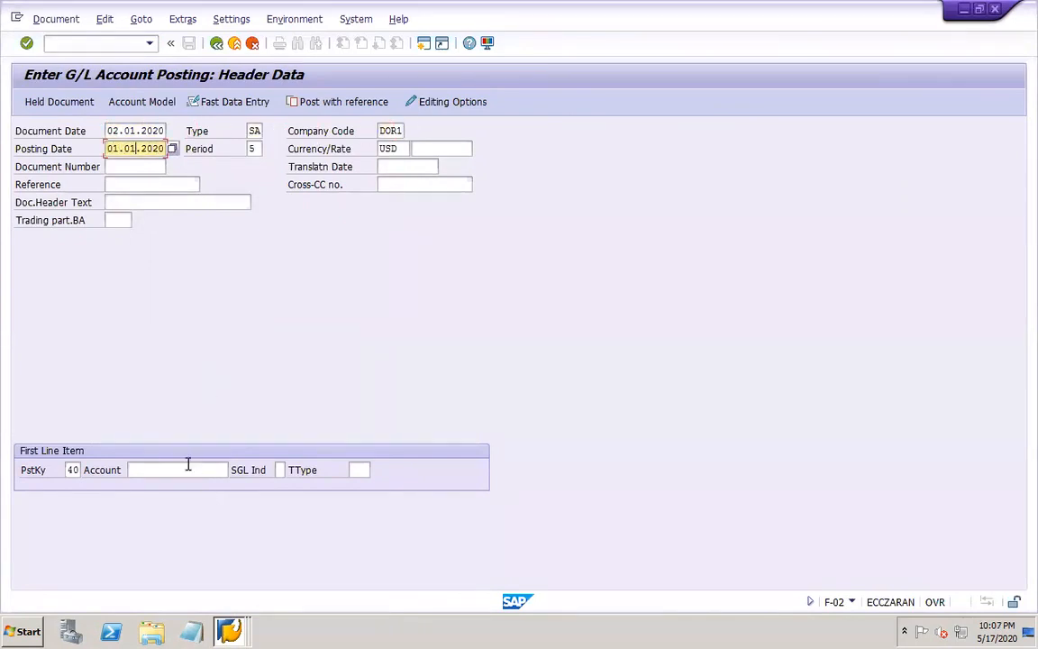
Look through the G/L accounts of company code DOR1 for the first line item and select RM consumption (40020)
click(187, 464)
click(225, 469)
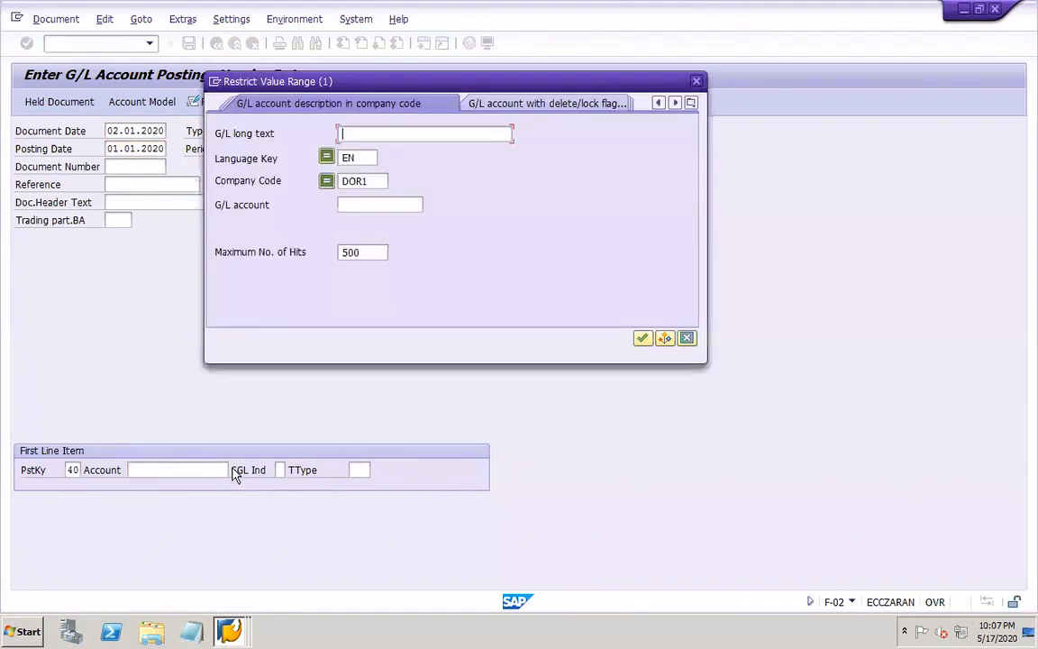
key(Return)
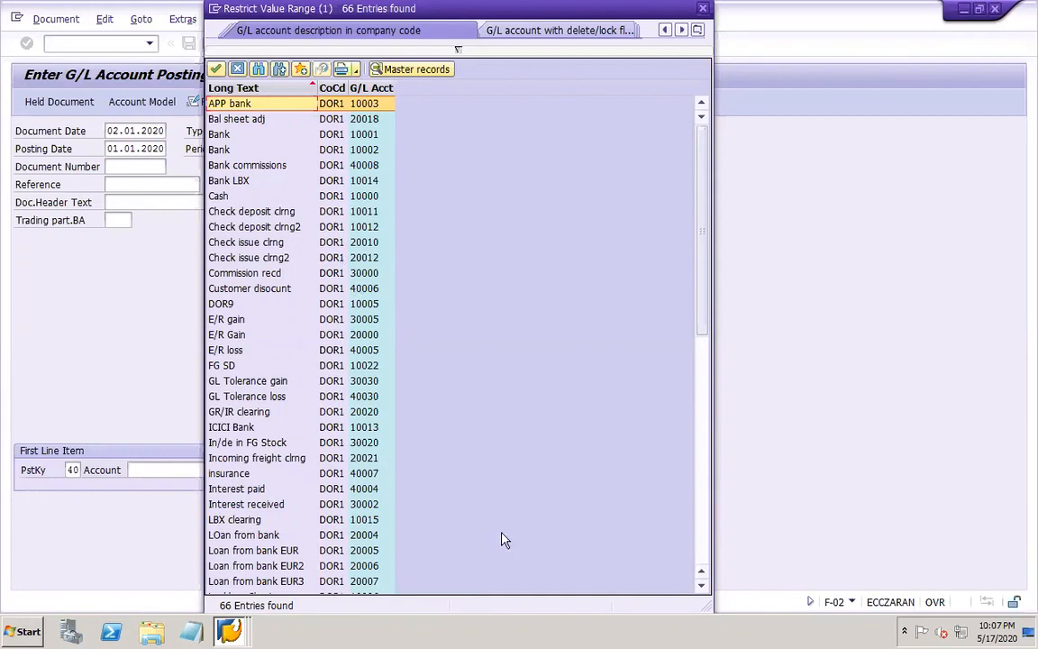
click(706, 553)
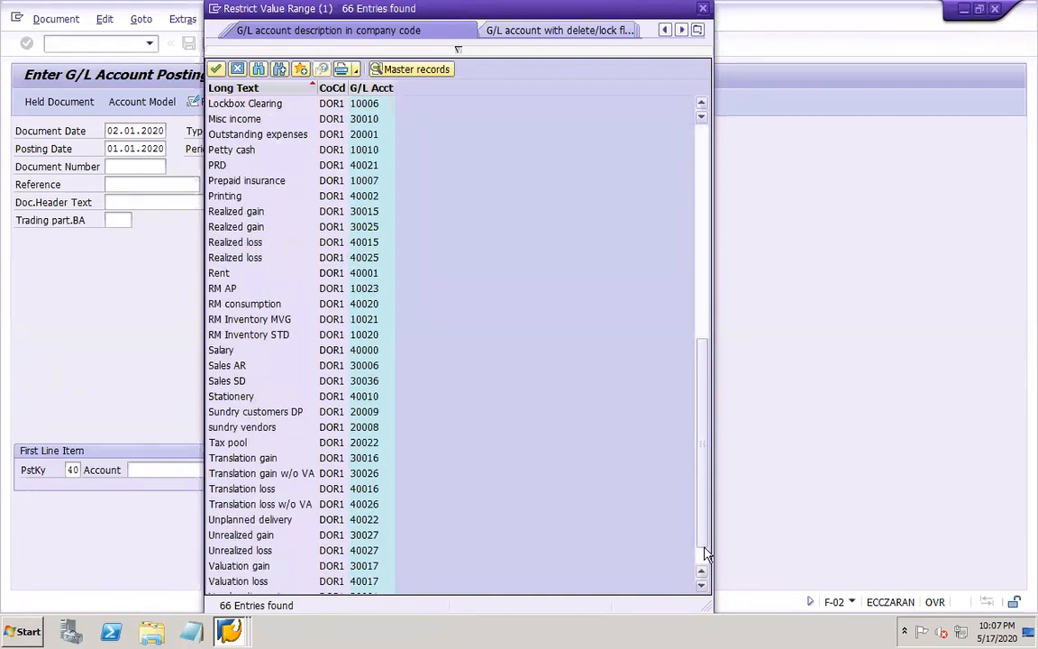
click(702, 565)
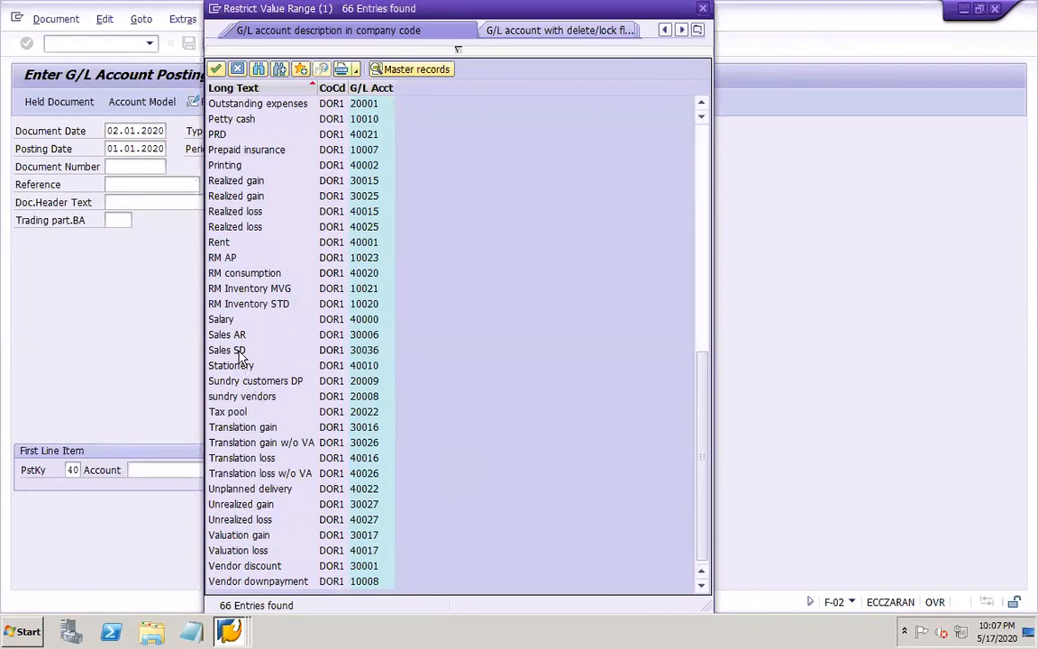
click(239, 272)
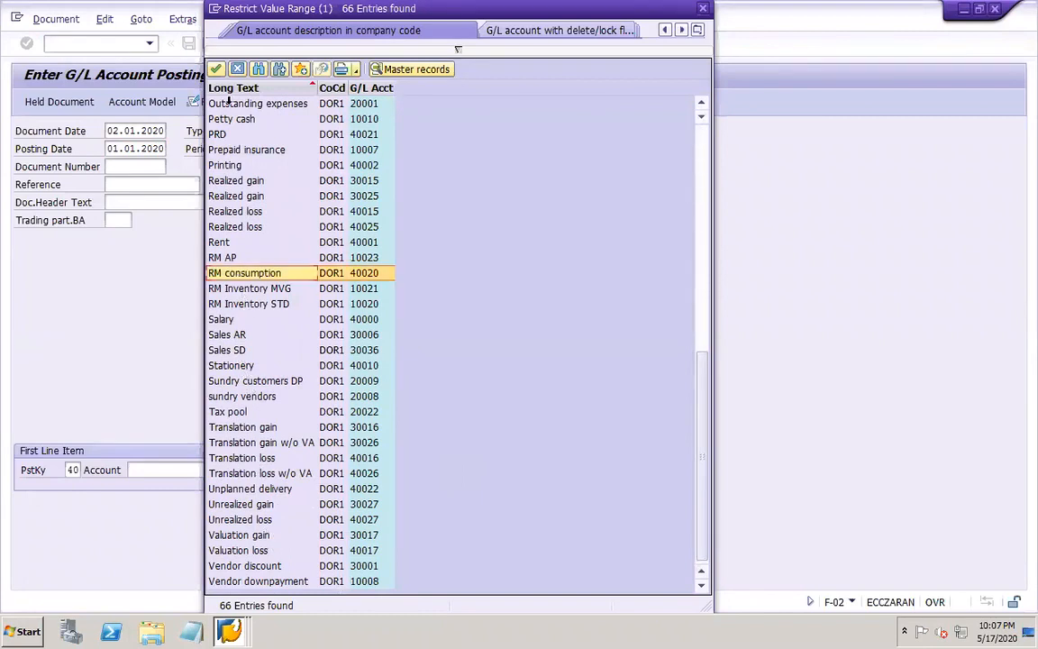
click(216, 69)
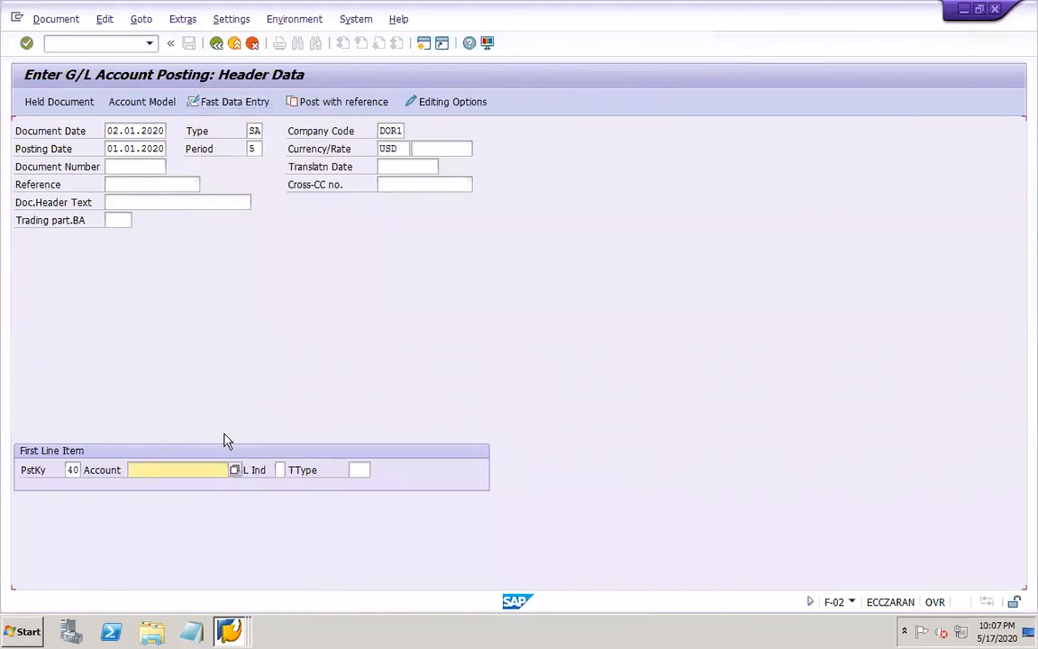
Switch to PowerPoint and add the line "CoPA doc from FI - reporting" above the CoPA section on slide 49
click(796, 626)
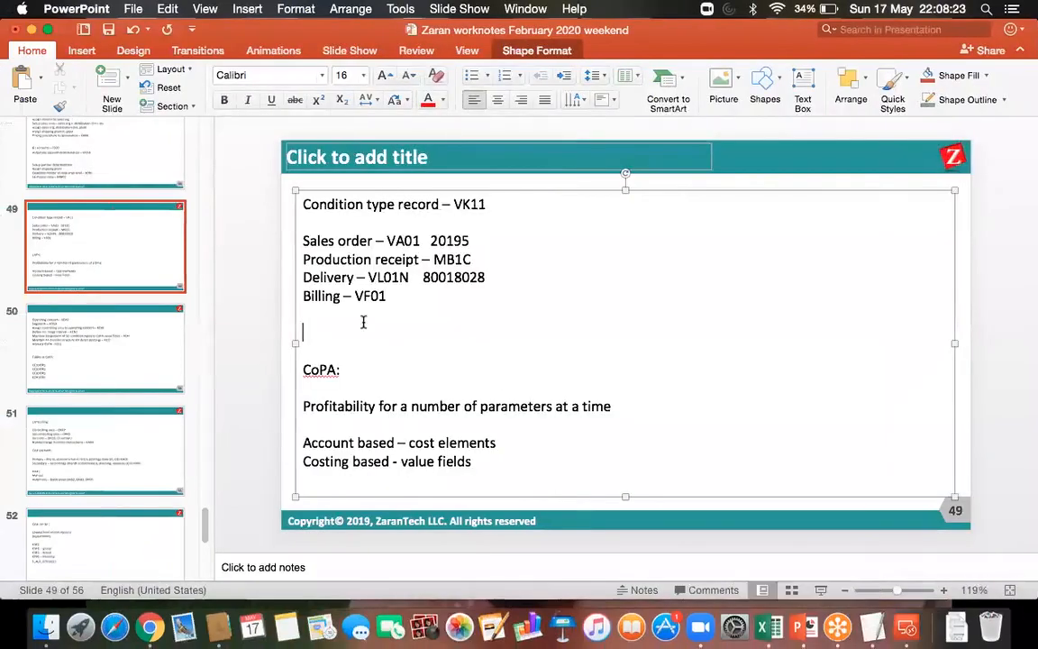
text(CoPA doc )
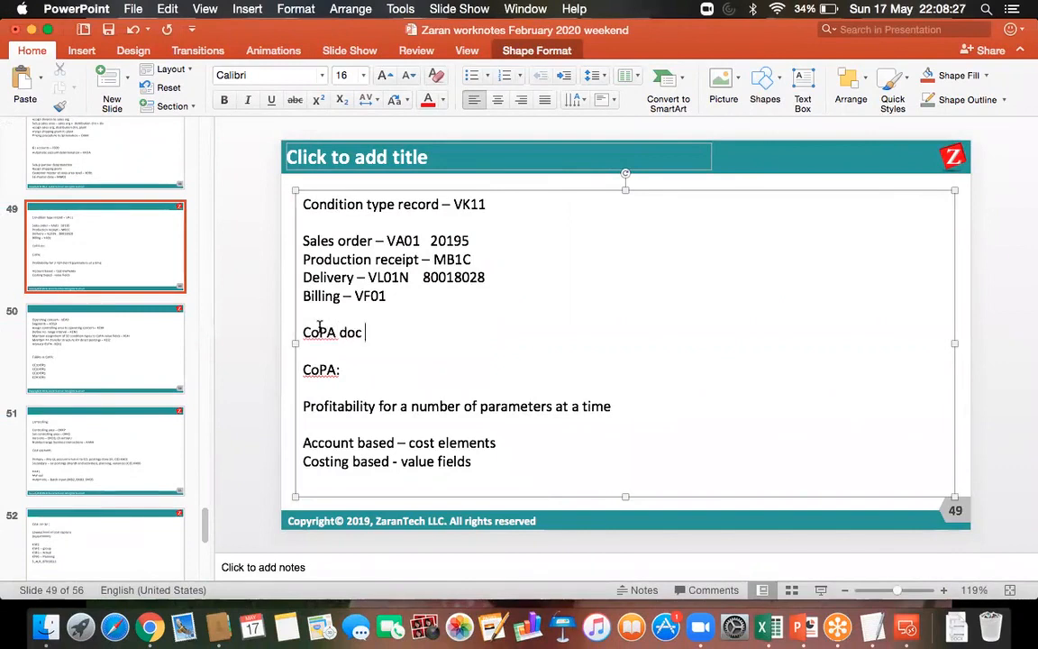
text(from F)
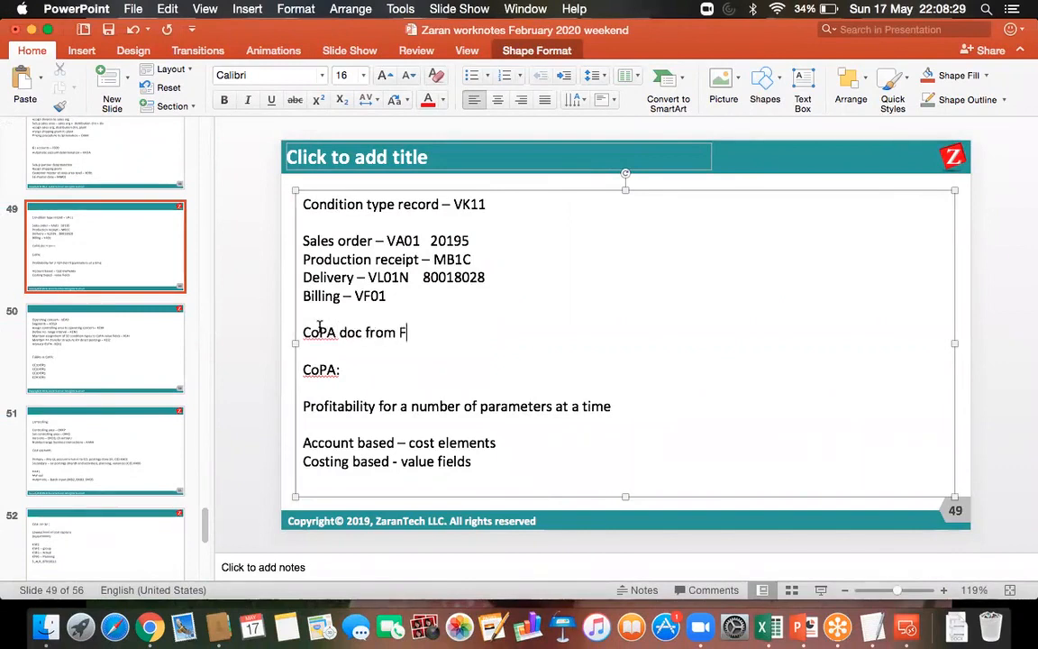
text(I - )
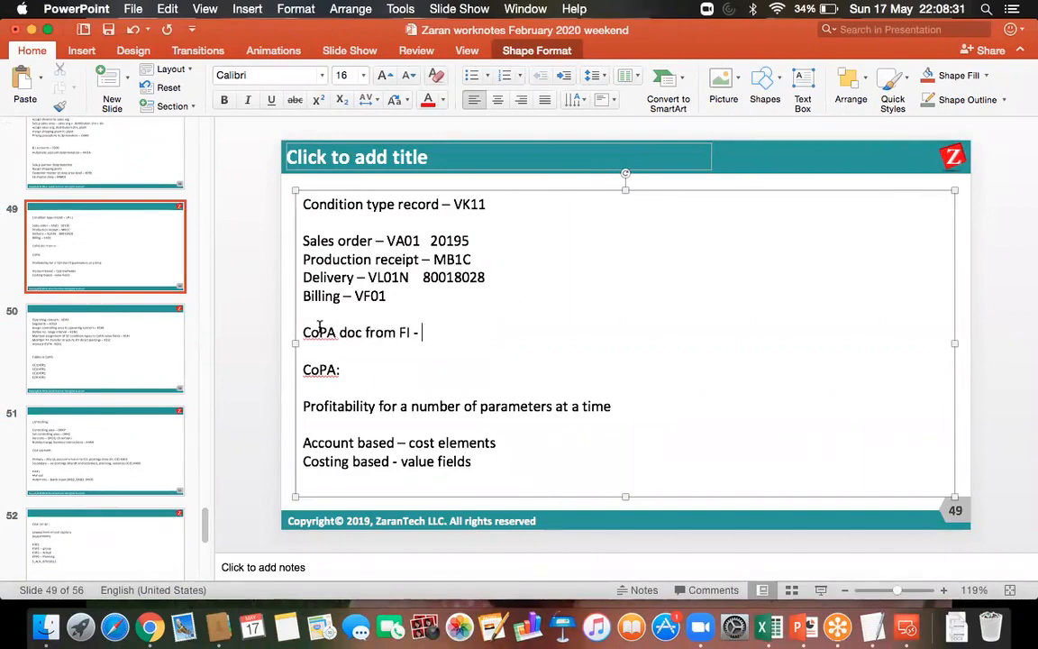
text(reporting)
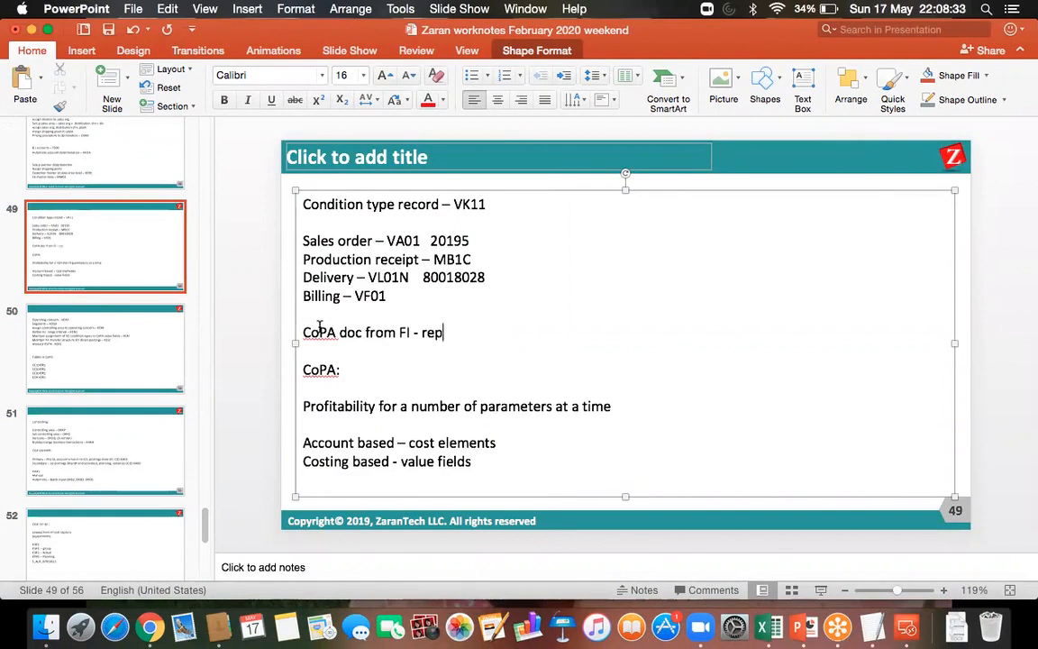